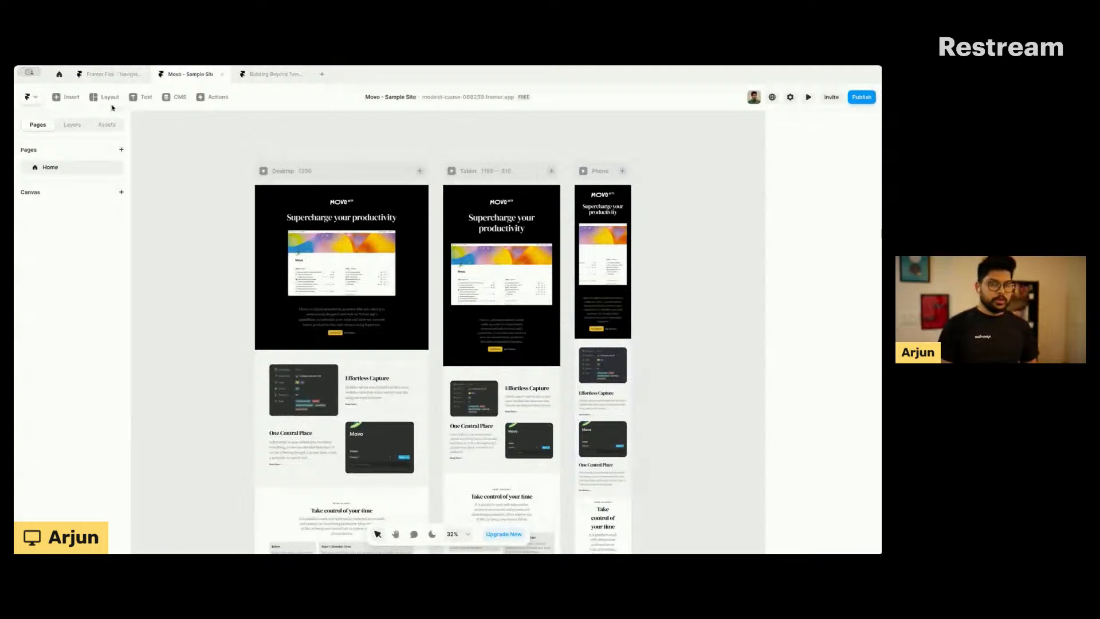
Step: Add a new blank page under Home, keeping the default name /page
left_click(122, 152)
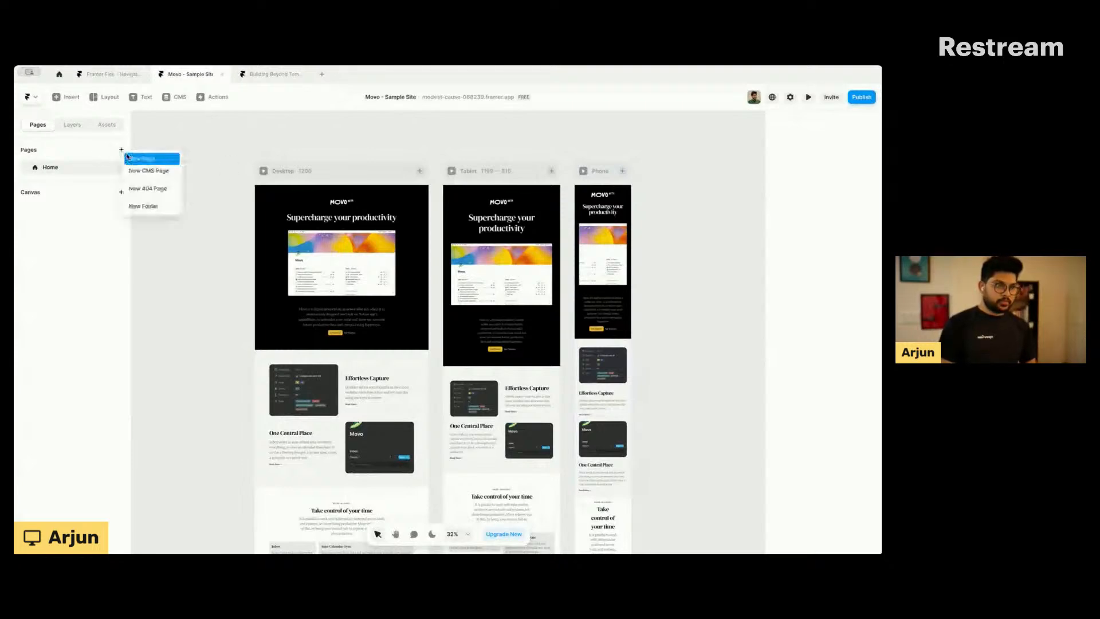
left_click(142, 160)
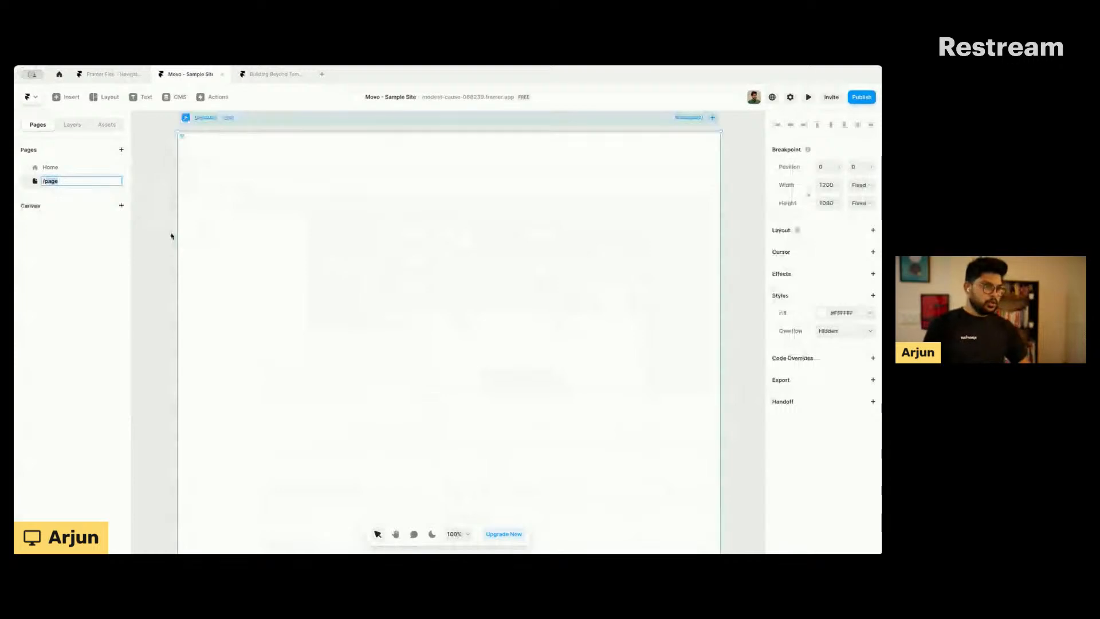
left_click(236, 142)
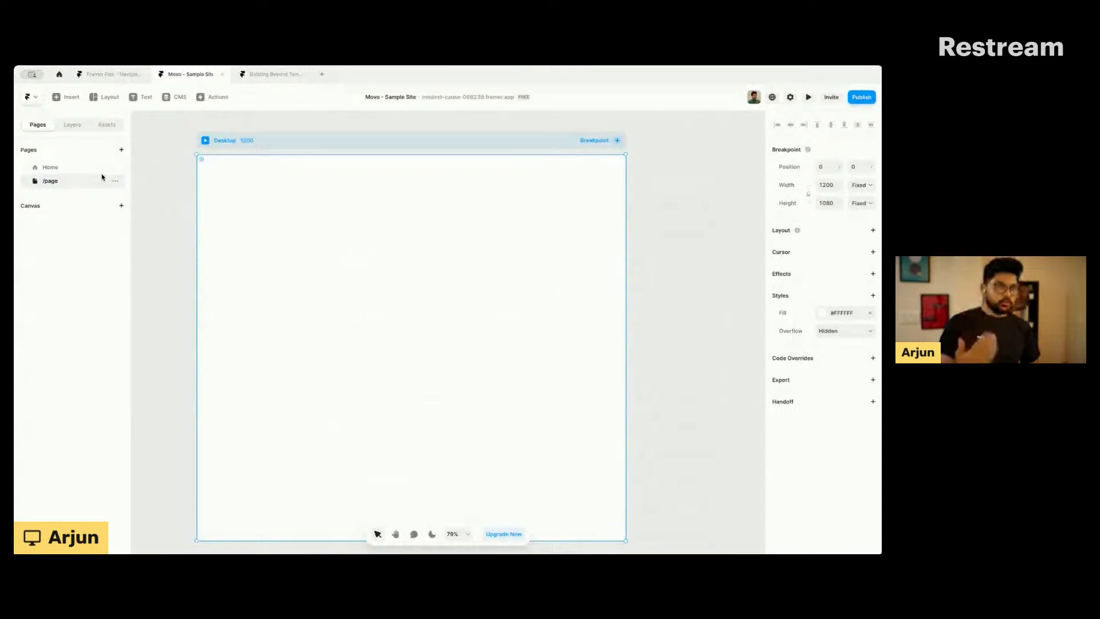
left_click(67, 96)
mouse_move(75, 163)
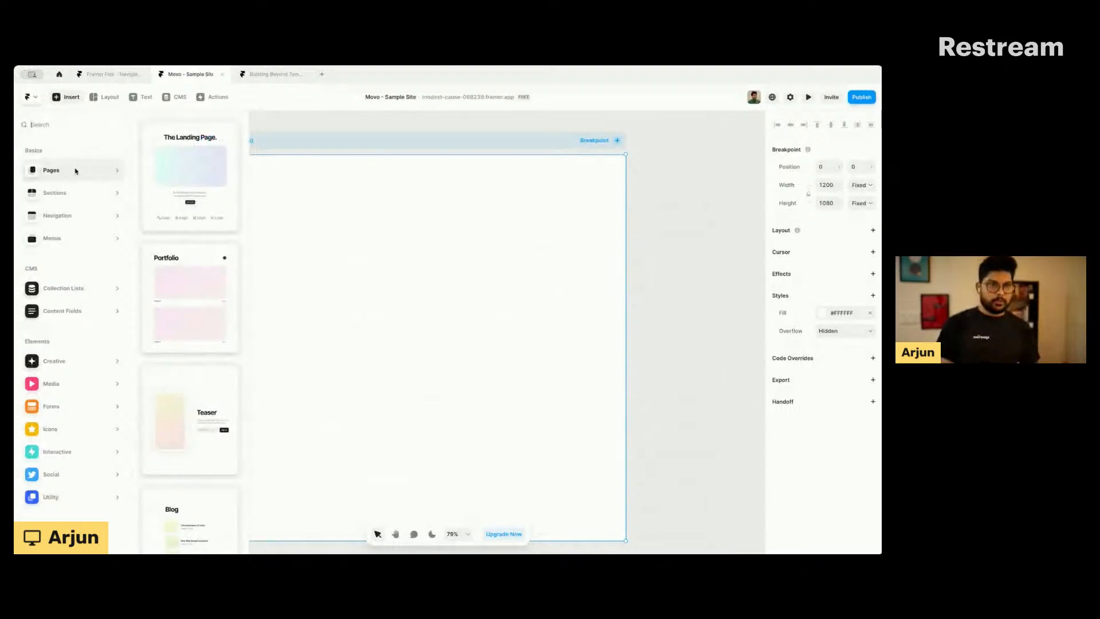
mouse_move(75, 186)
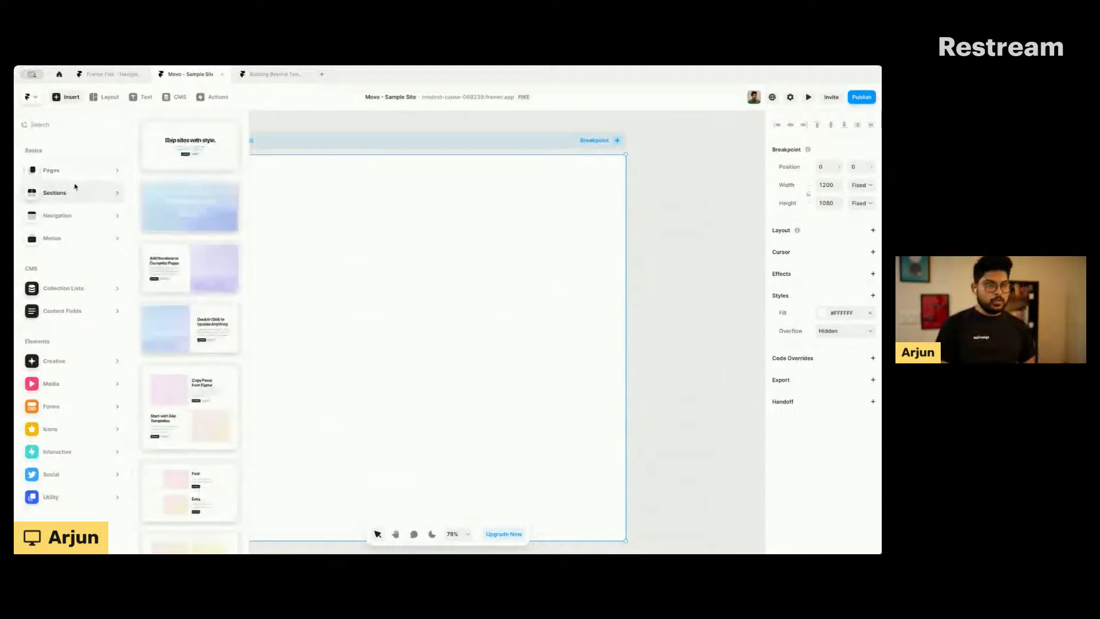
left_click(71, 101)
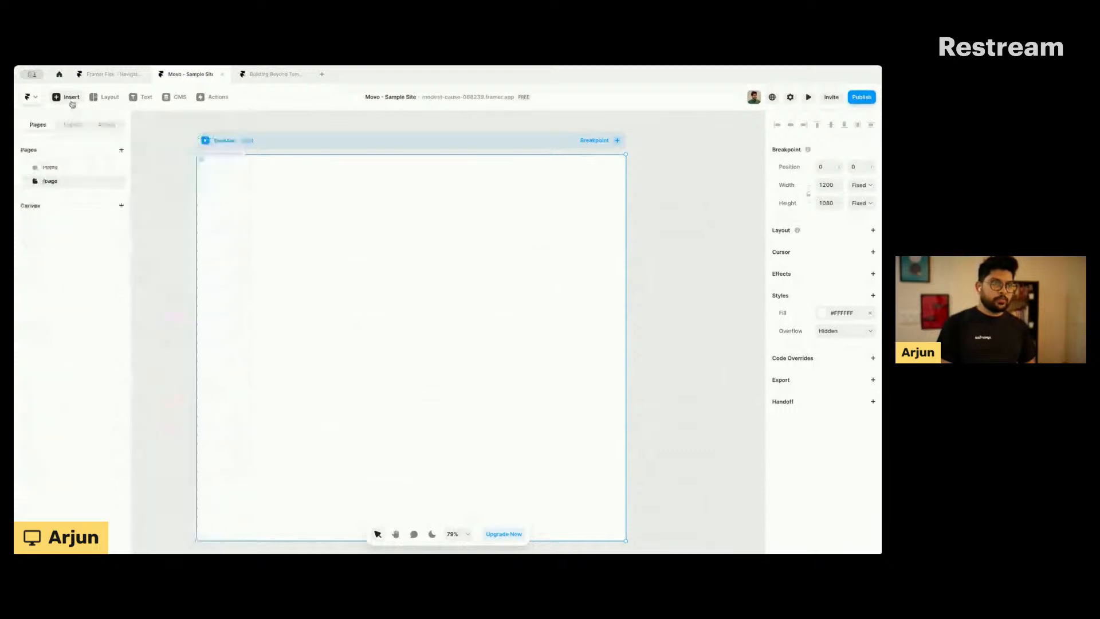
left_click(71, 101)
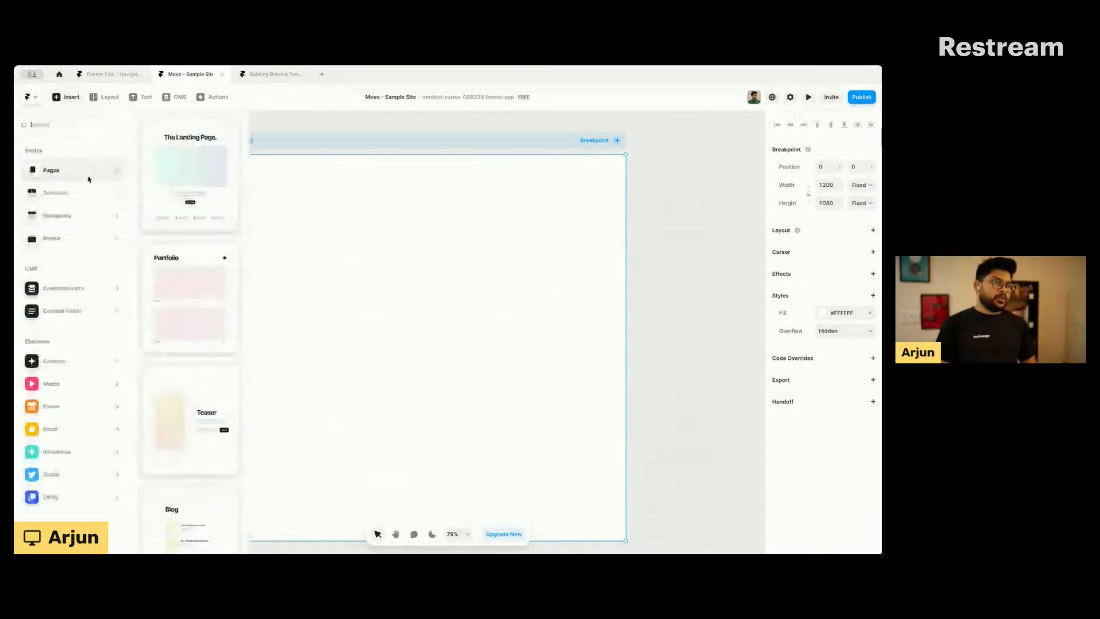
scroll(166, 195, "down", 1)
scroll(164, 210, "down", 6)
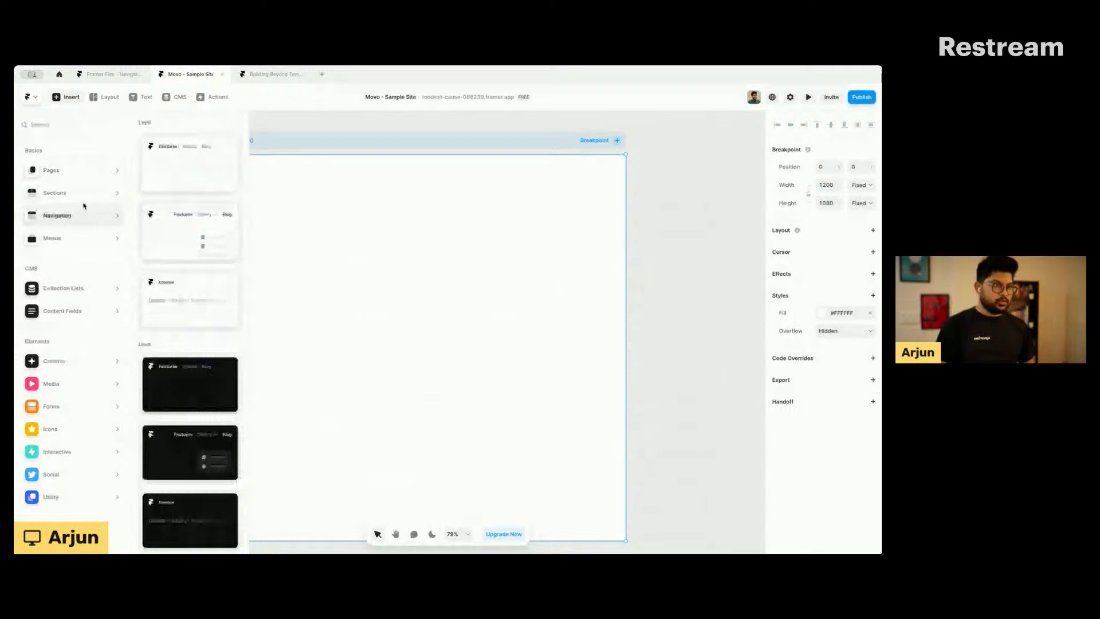
mouse_move(79, 204)
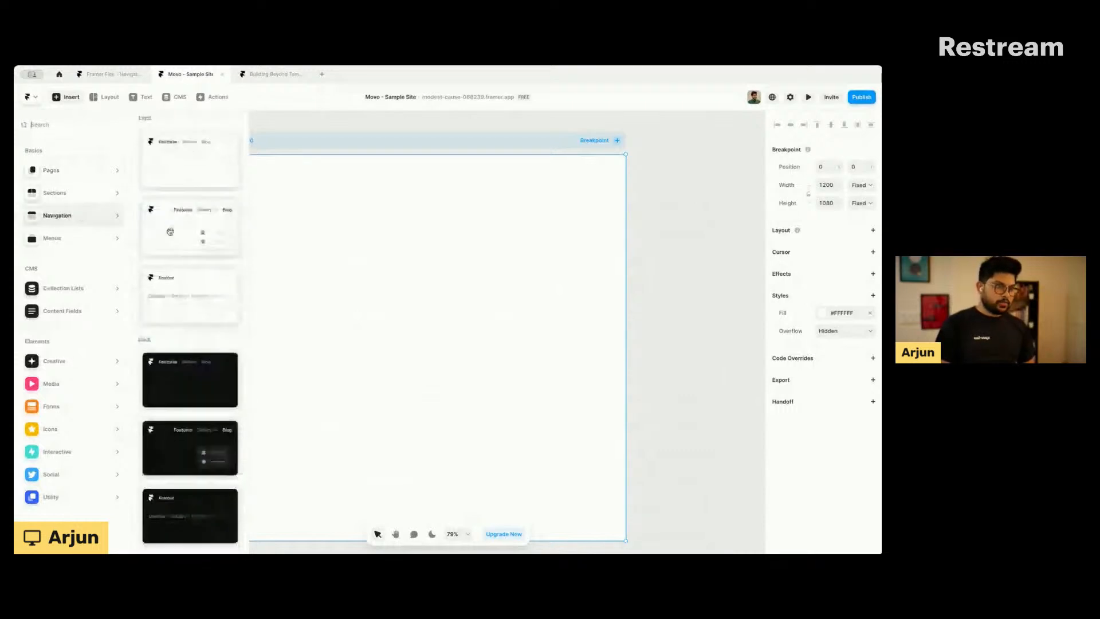
mouse_move(109, 244)
scroll(165, 262, "down", 5)
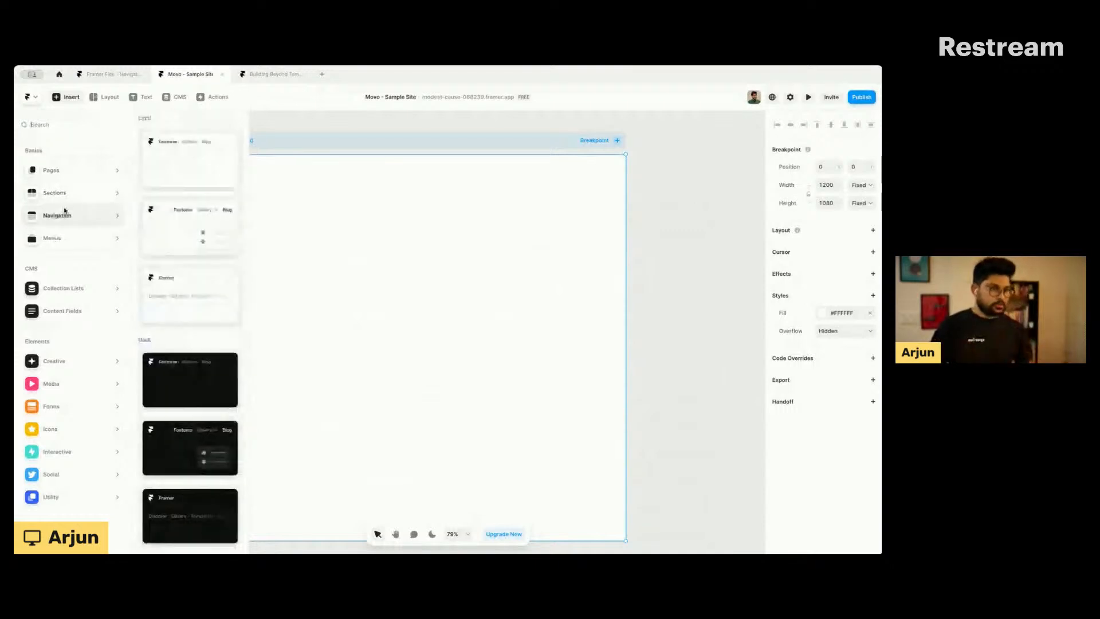
mouse_move(64, 287)
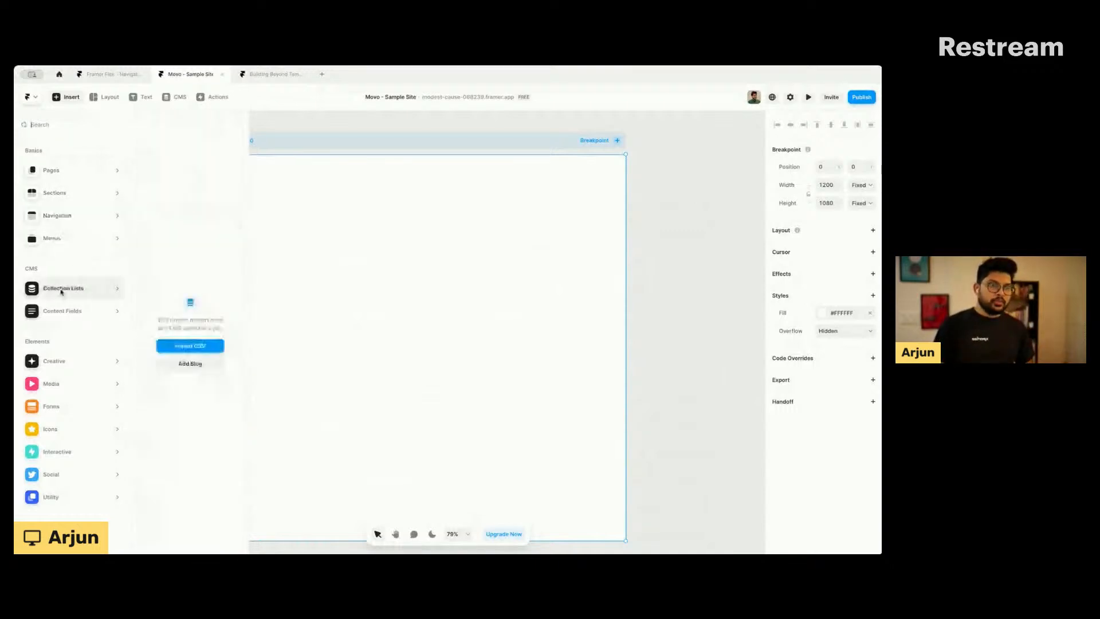
mouse_move(68, 309)
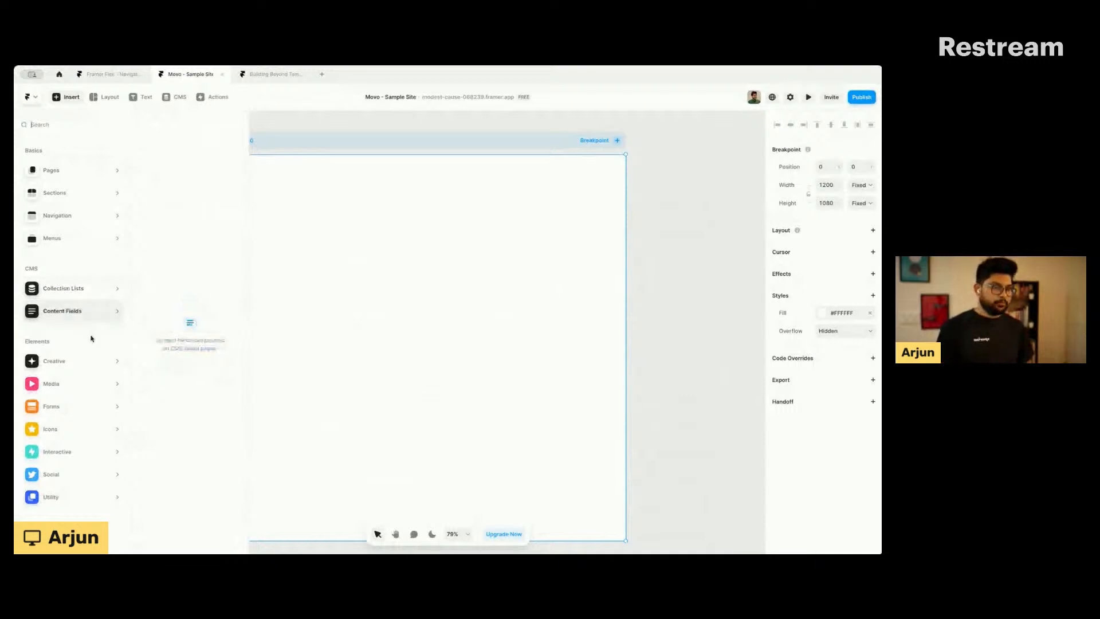
mouse_move(70, 360)
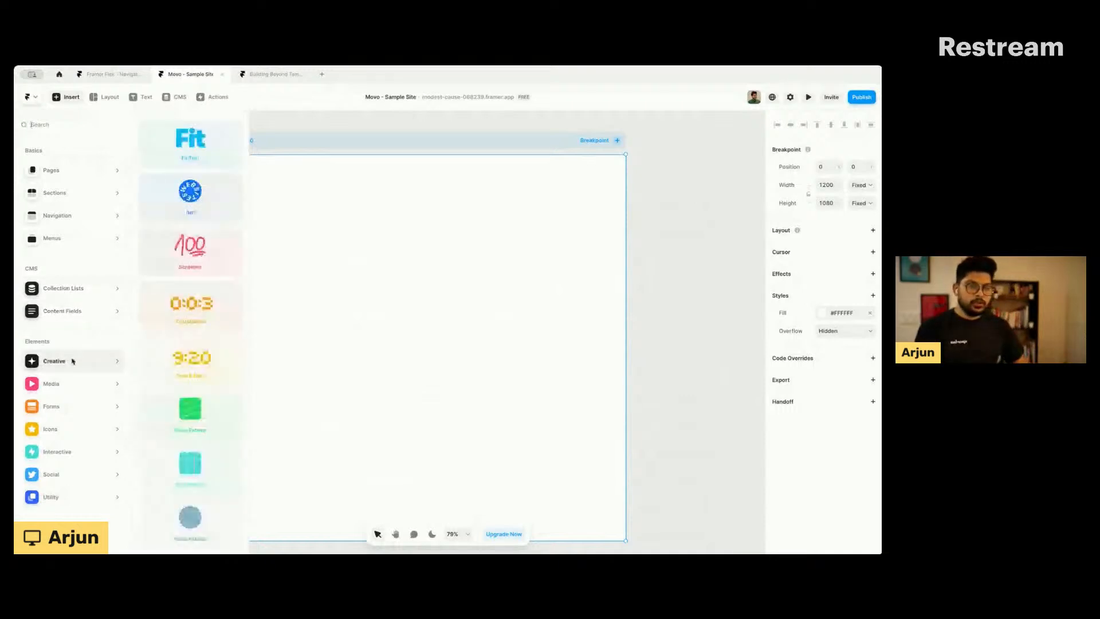
mouse_move(71, 387)
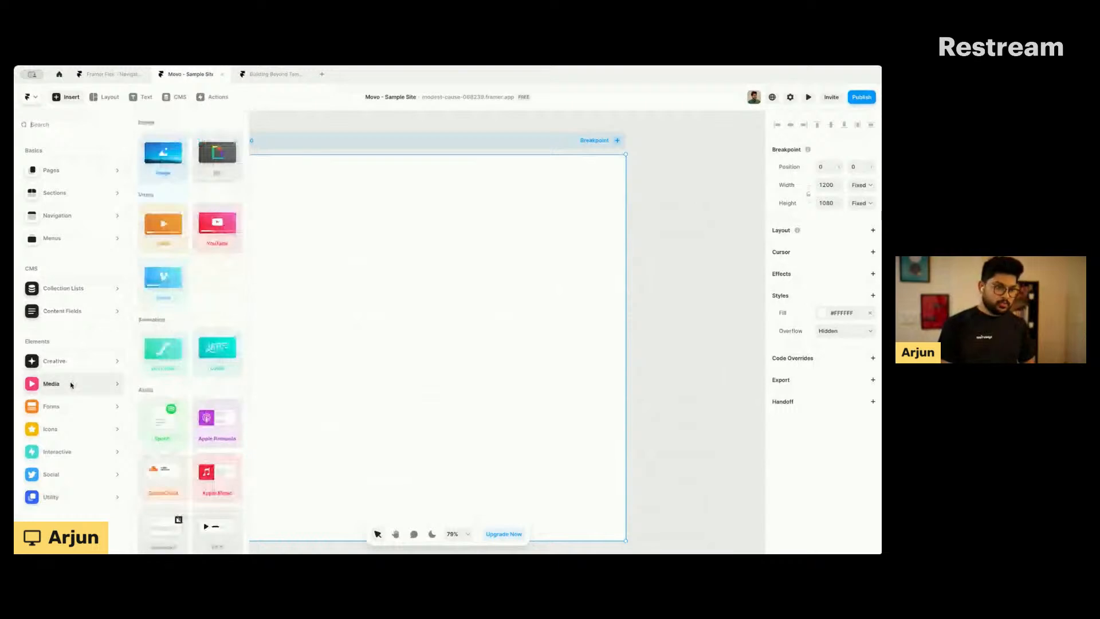
mouse_move(68, 409)
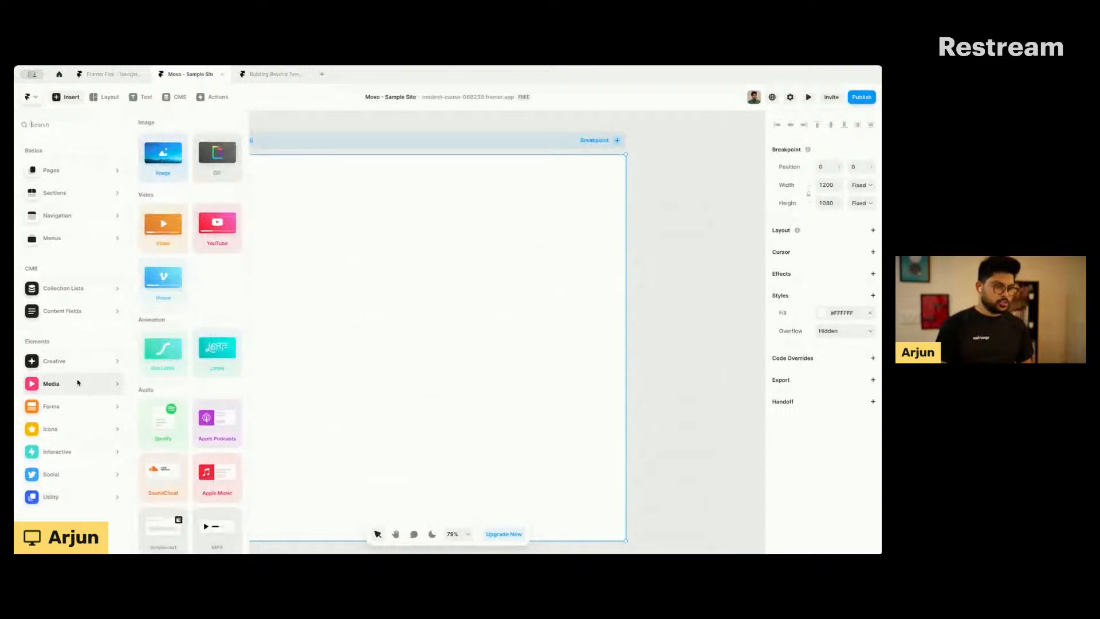
mouse_move(78, 429)
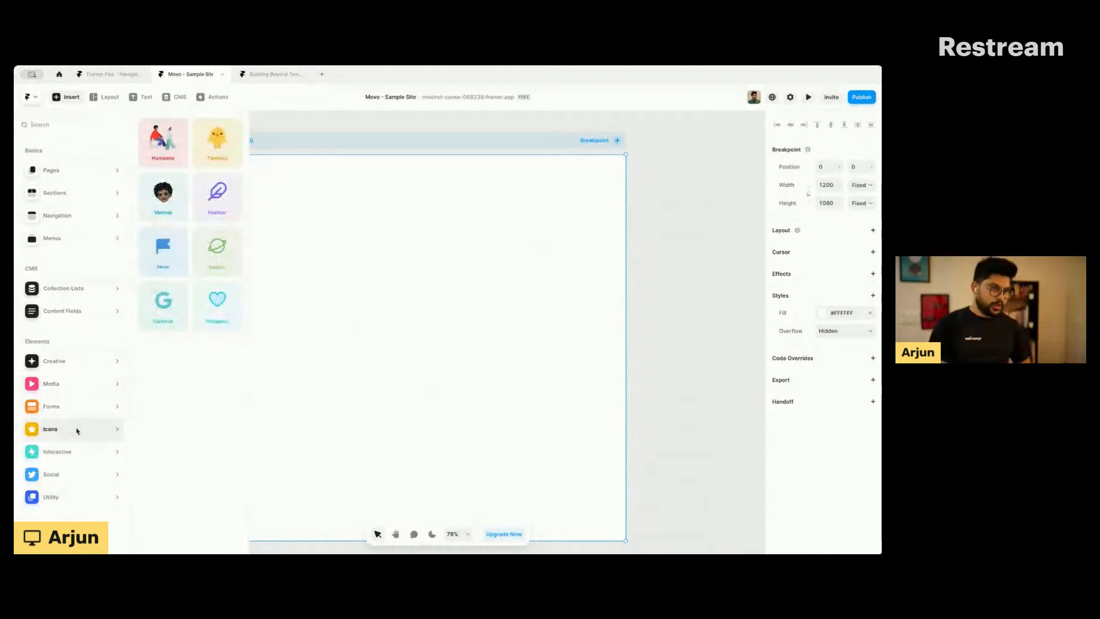
mouse_move(76, 450)
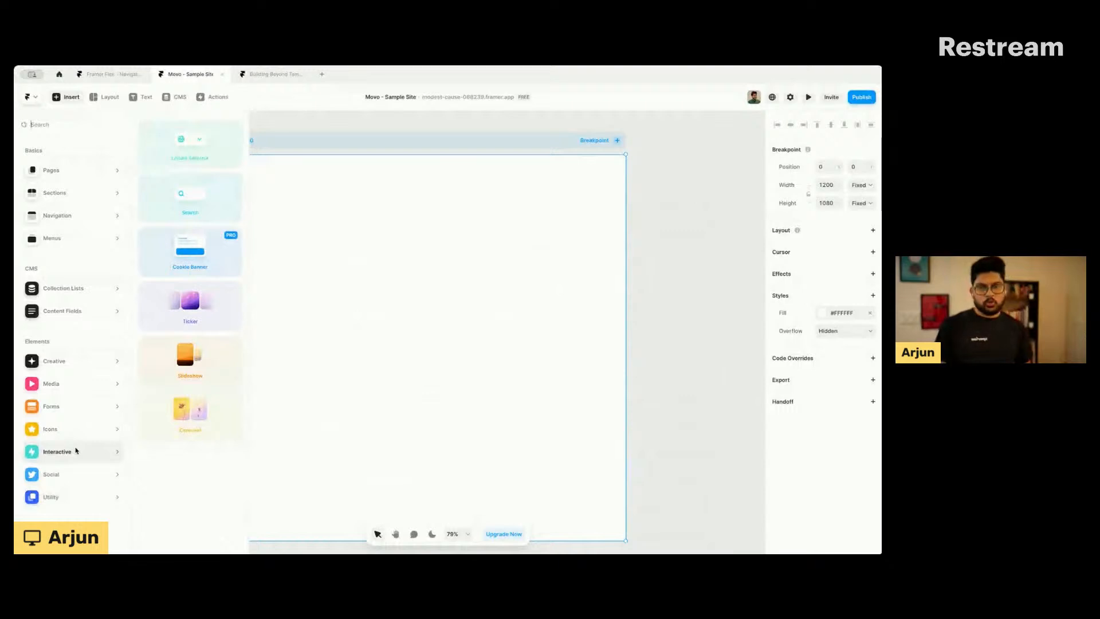
mouse_move(72, 474)
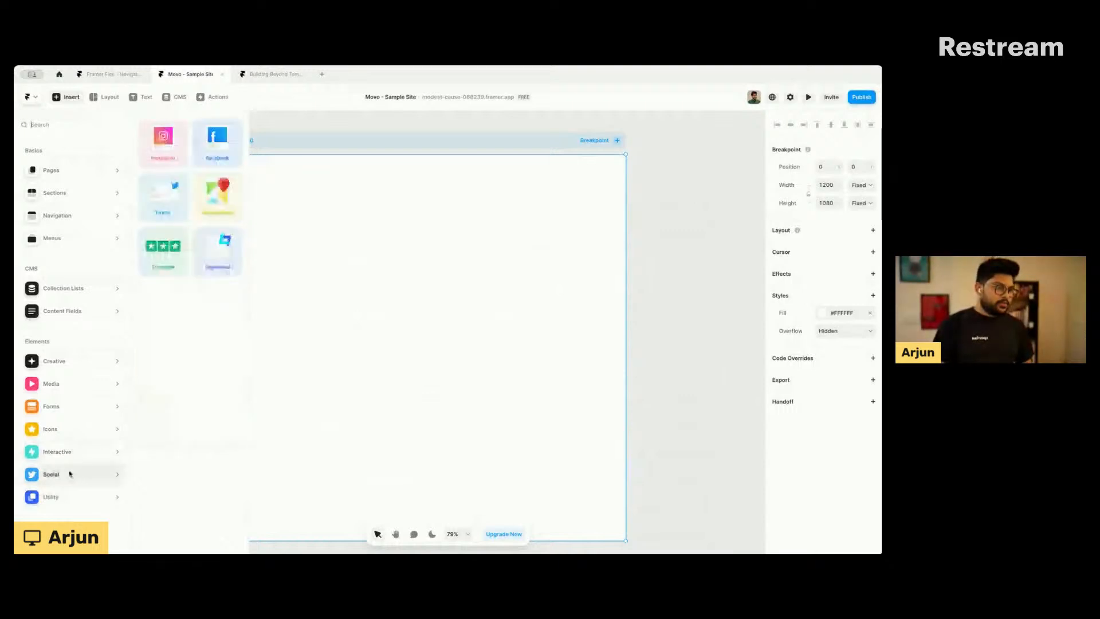
mouse_move(70, 494)
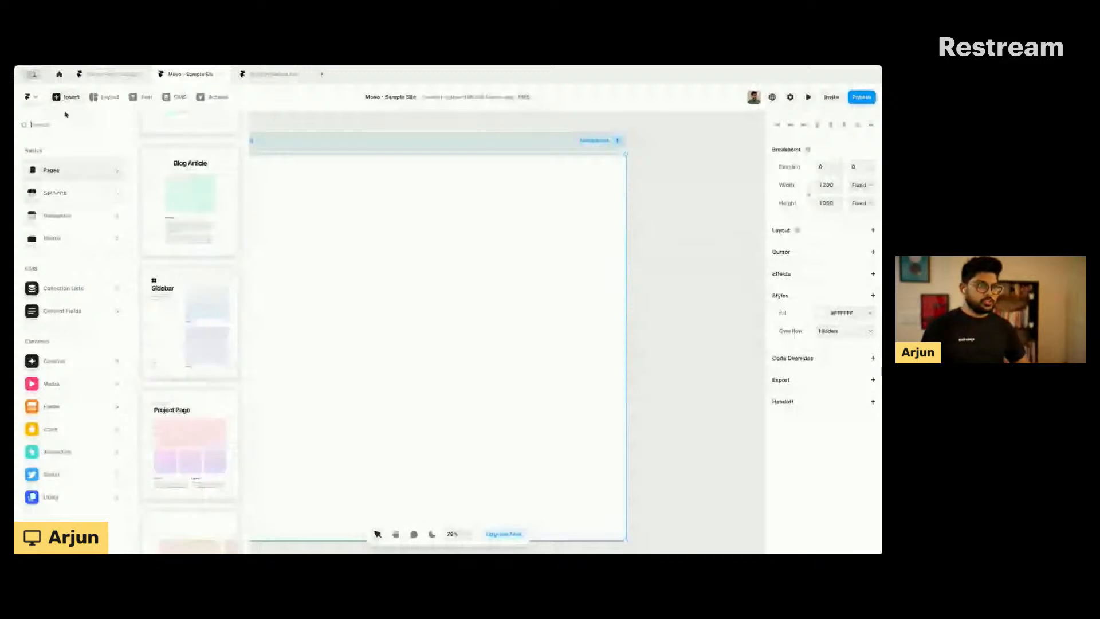
left_click(68, 99)
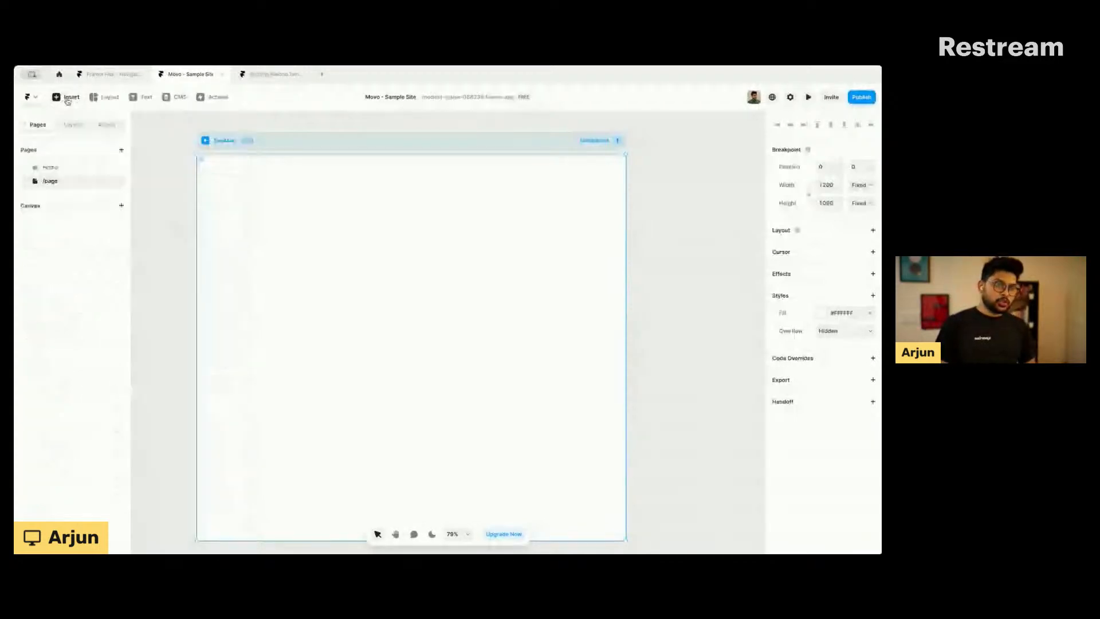
Step: Return to the Home page and briefly browse the Insert library
left_click(66, 169)
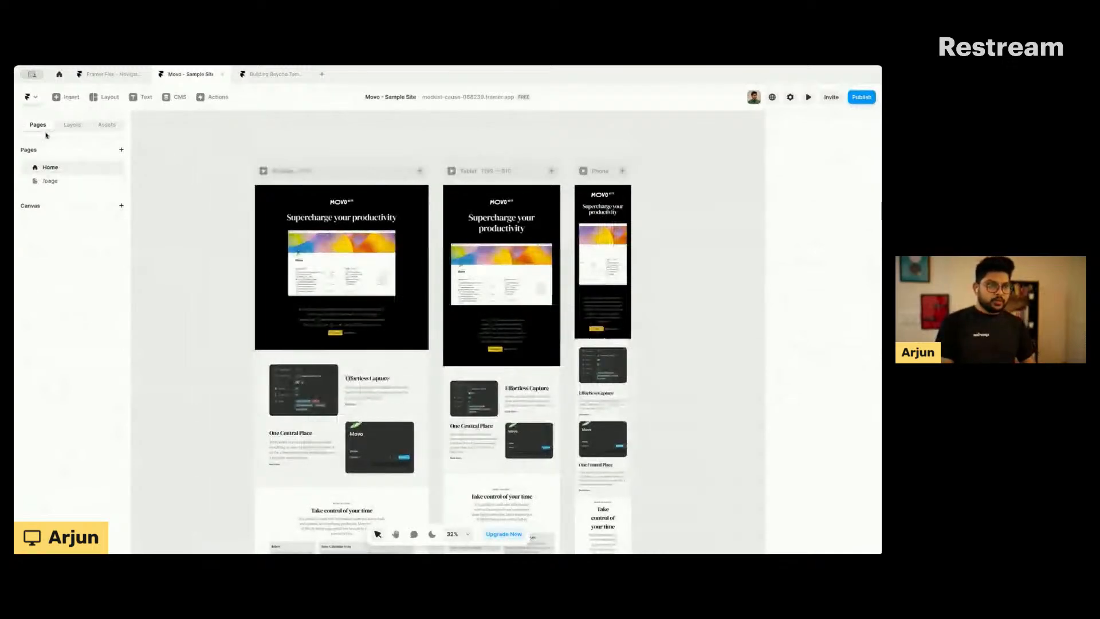
left_click(65, 99)
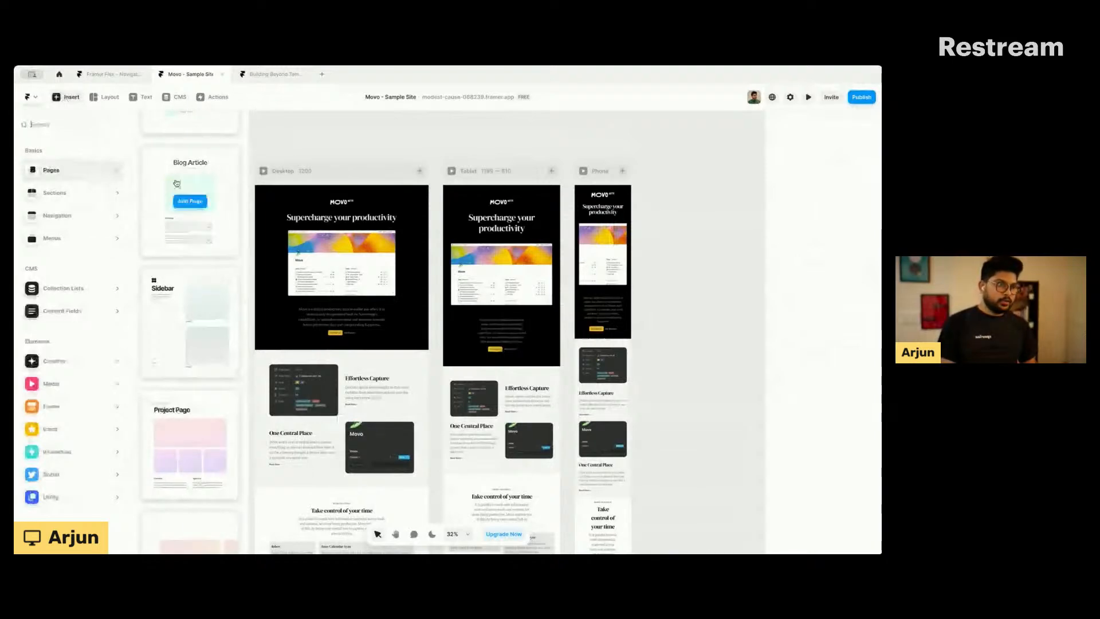
scroll(176, 184, "up", 3)
scroll(177, 183, "up", 3)
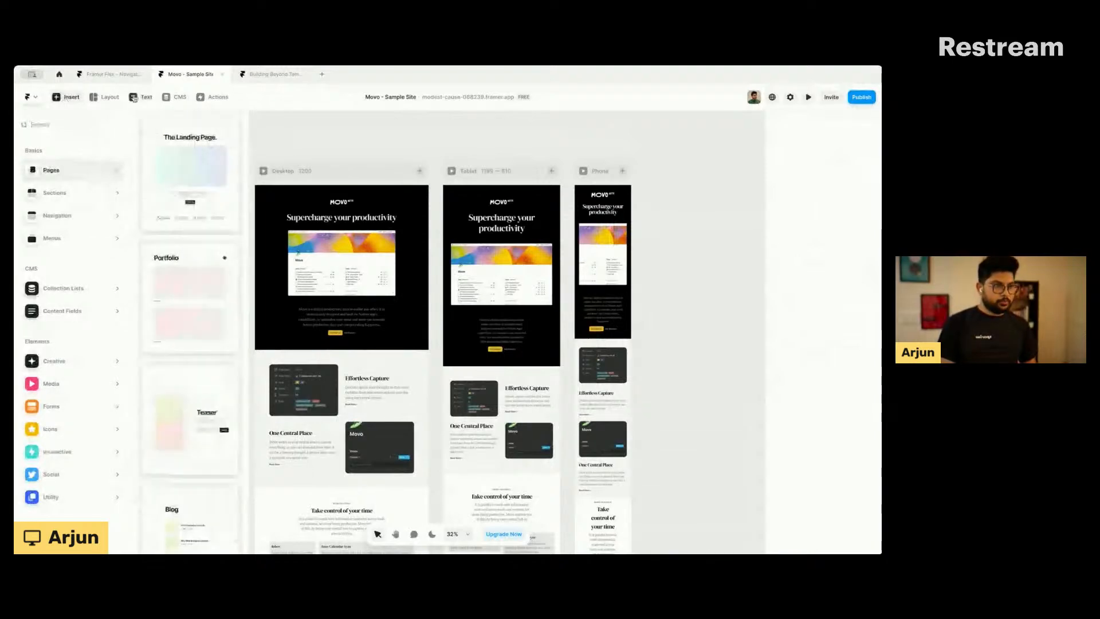
left_click(78, 98)
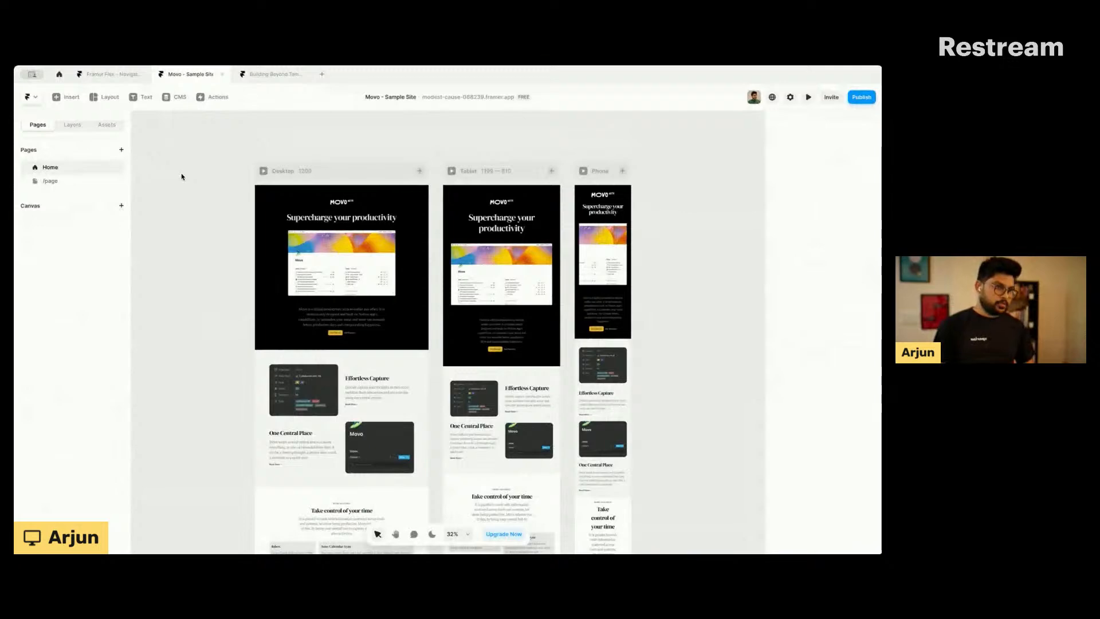
Step: Check the empty /page, then go back to Home and zoom into its layouts
left_click(78, 185)
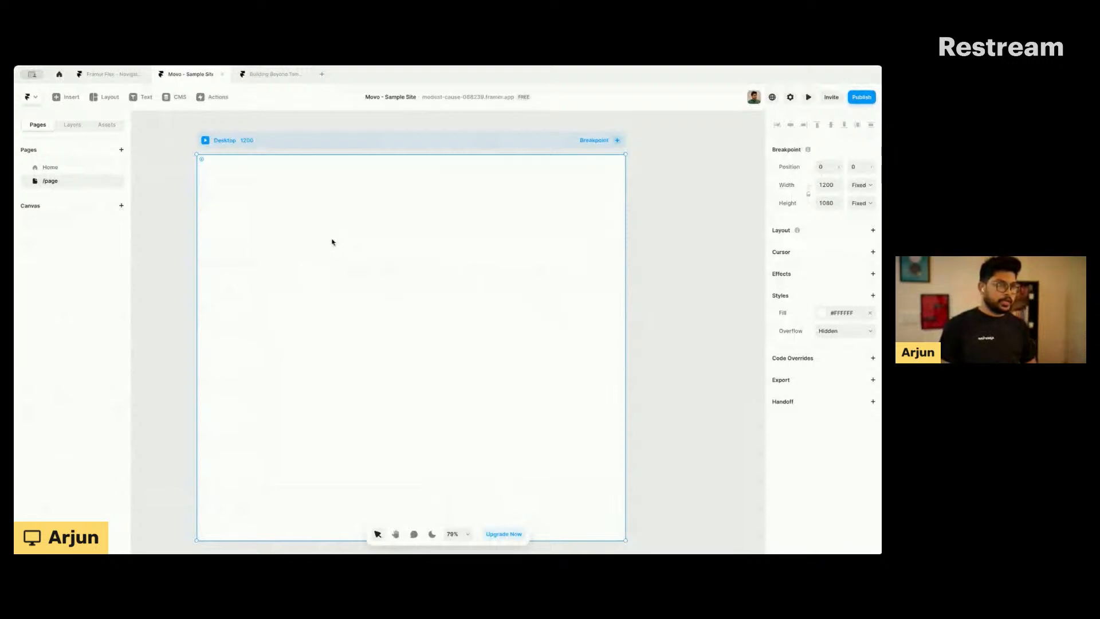
left_click(62, 171)
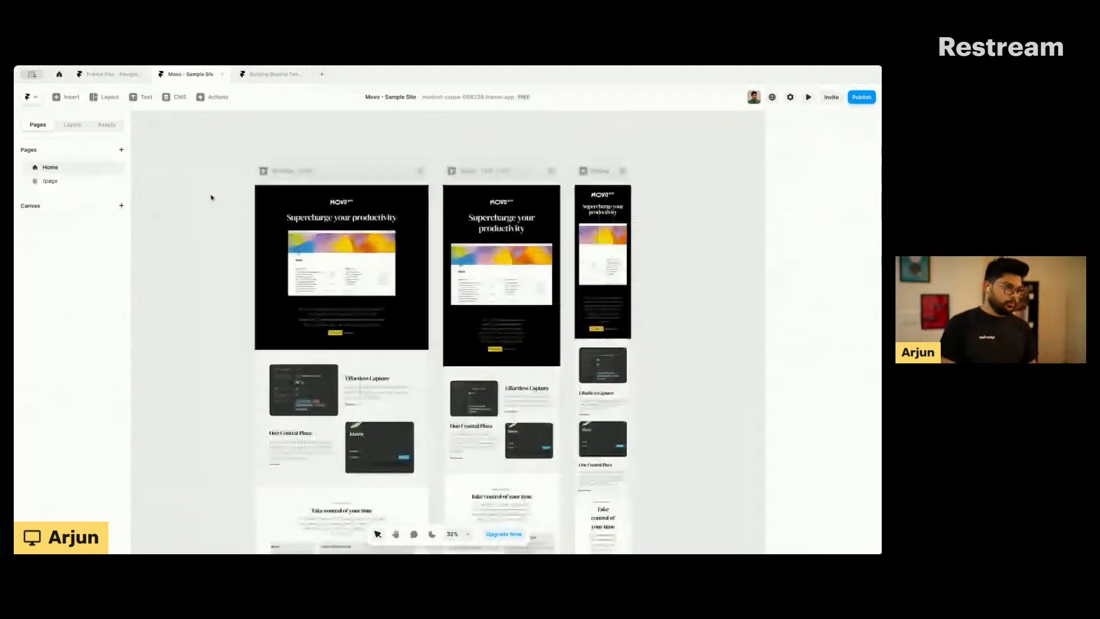
scroll(371, 355, "up", 3)
scroll(371, 355, "up", 2)
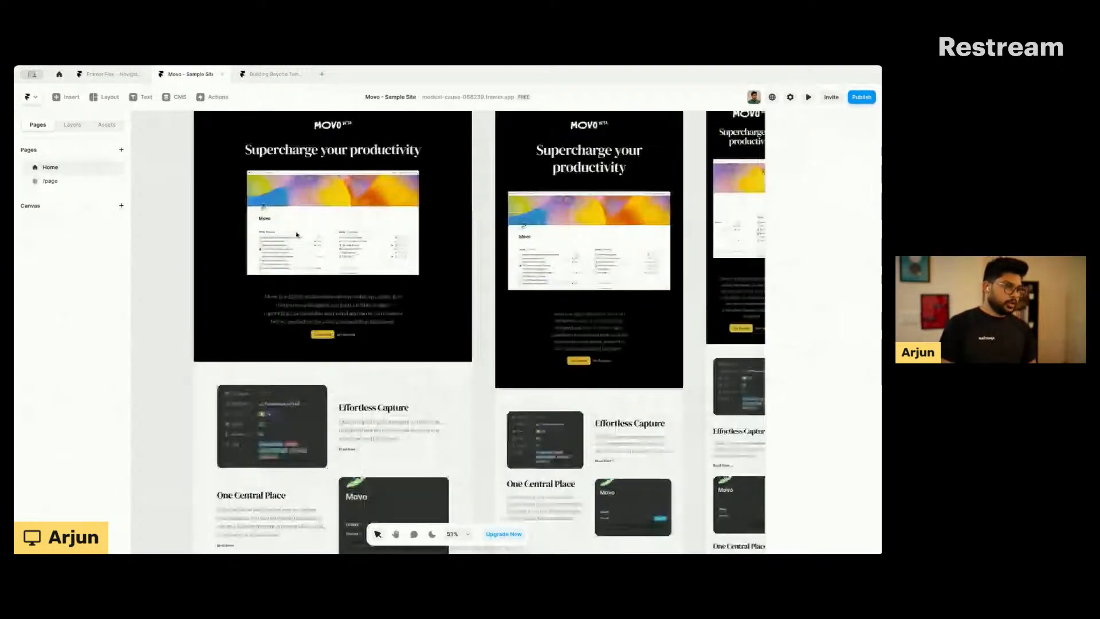
Step: Select the yellow Get Started hero button on the Desktop layout and collapse its layer
scroll(327, 359, "up", 3)
left_click(327, 360)
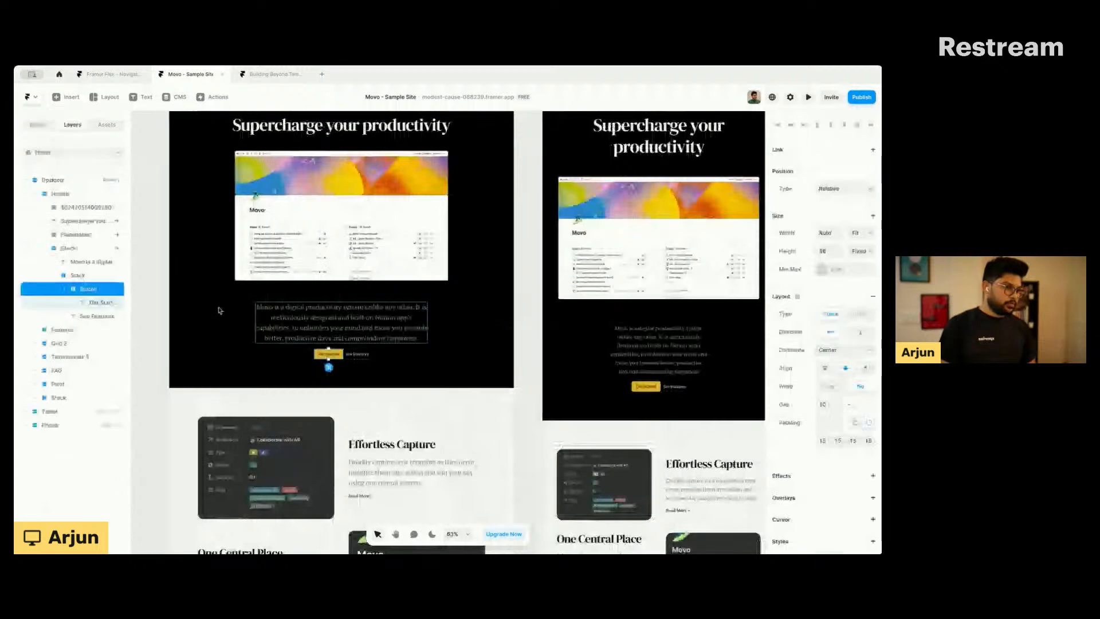
left_click(65, 289)
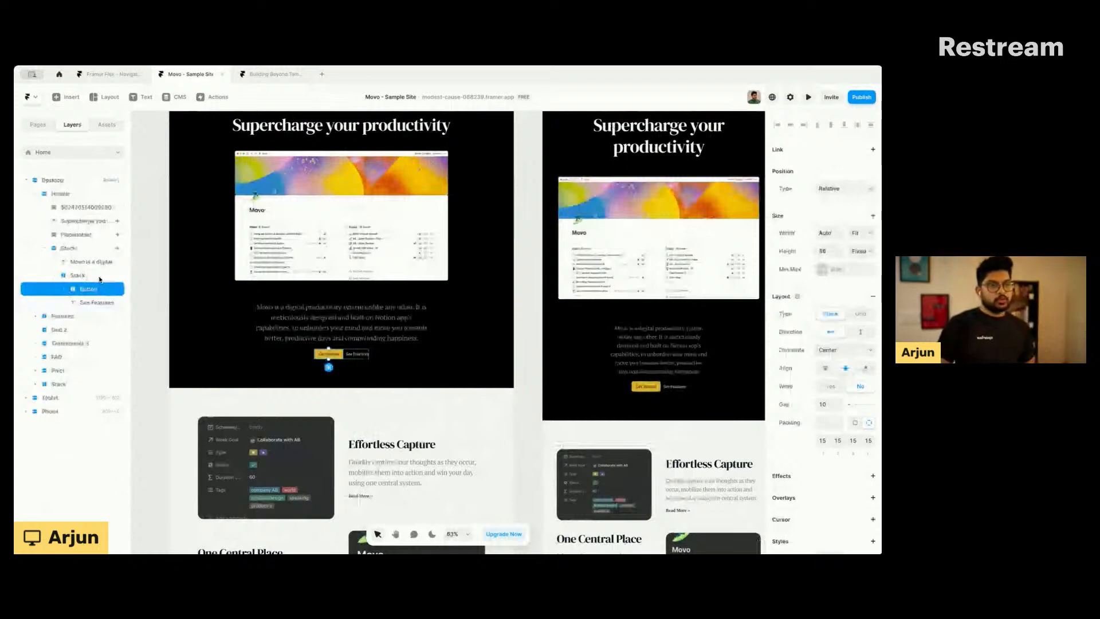
scroll(309, 343, "up", 3)
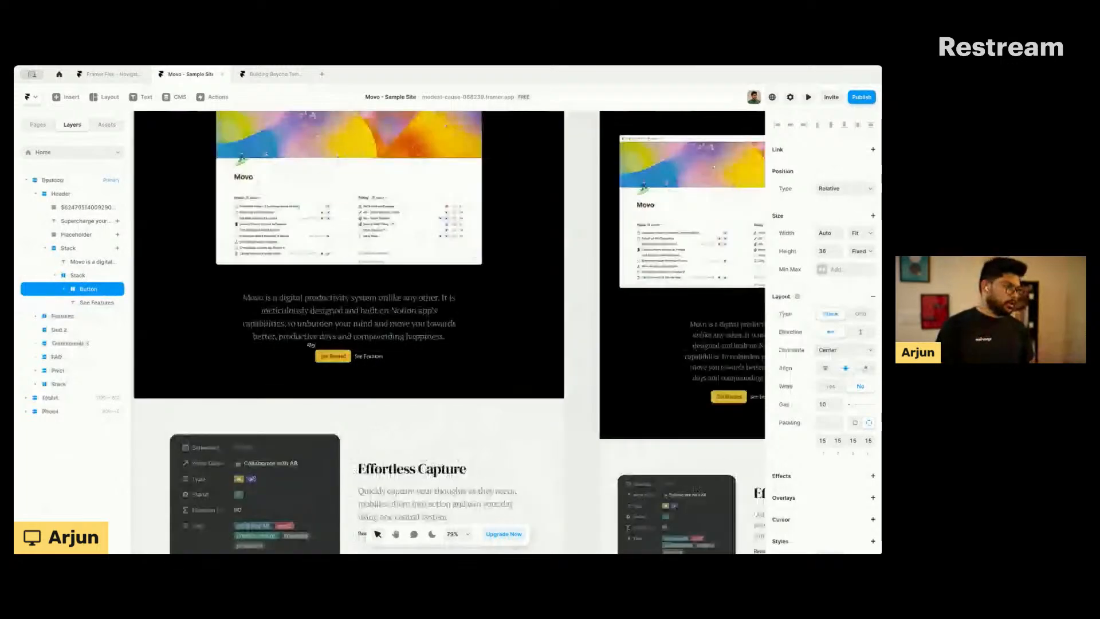
scroll(310, 345, "up", 3)
Step: Turn the Get Started button into a component named Primary Button
right_click(330, 360)
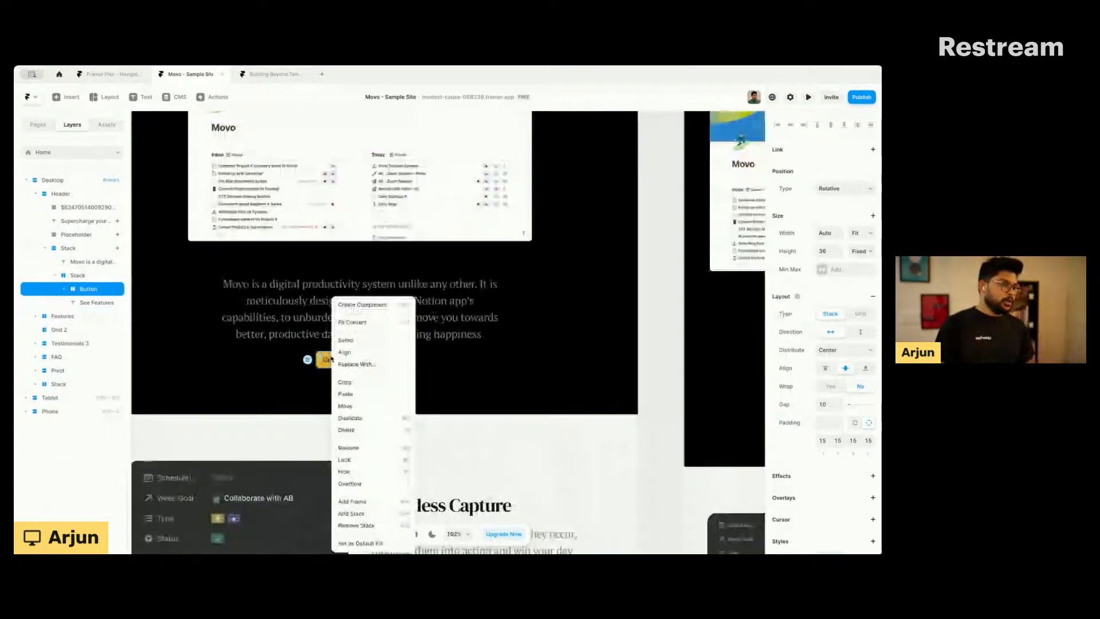
left_click(365, 307)
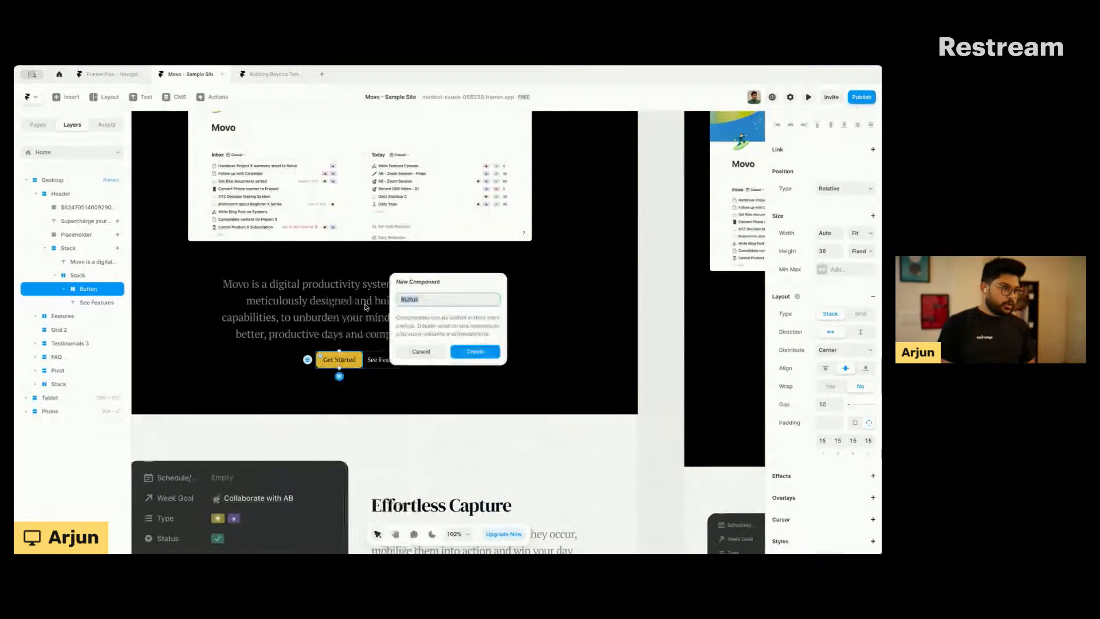
left_click(401, 299)
type("Primary")
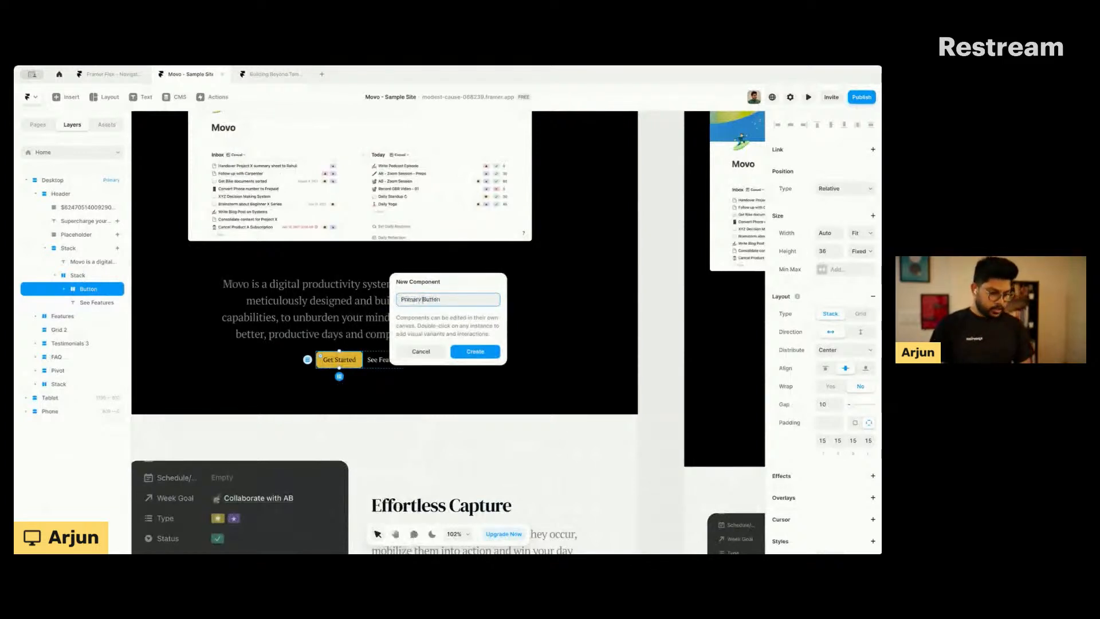
left_click(476, 352)
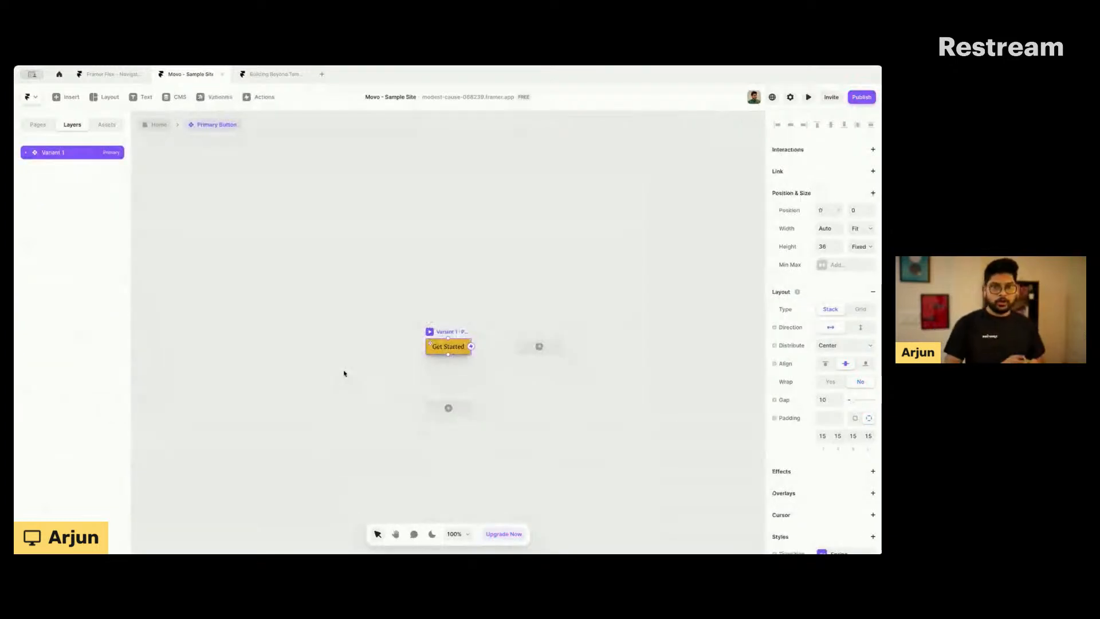
left_click(155, 127)
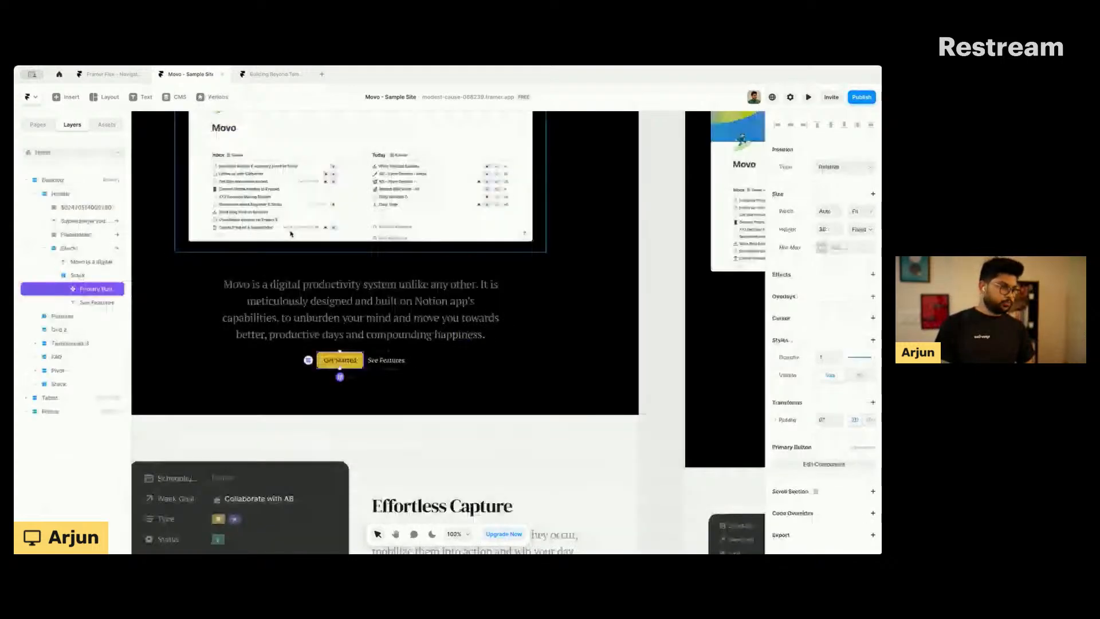
double_click(344, 361)
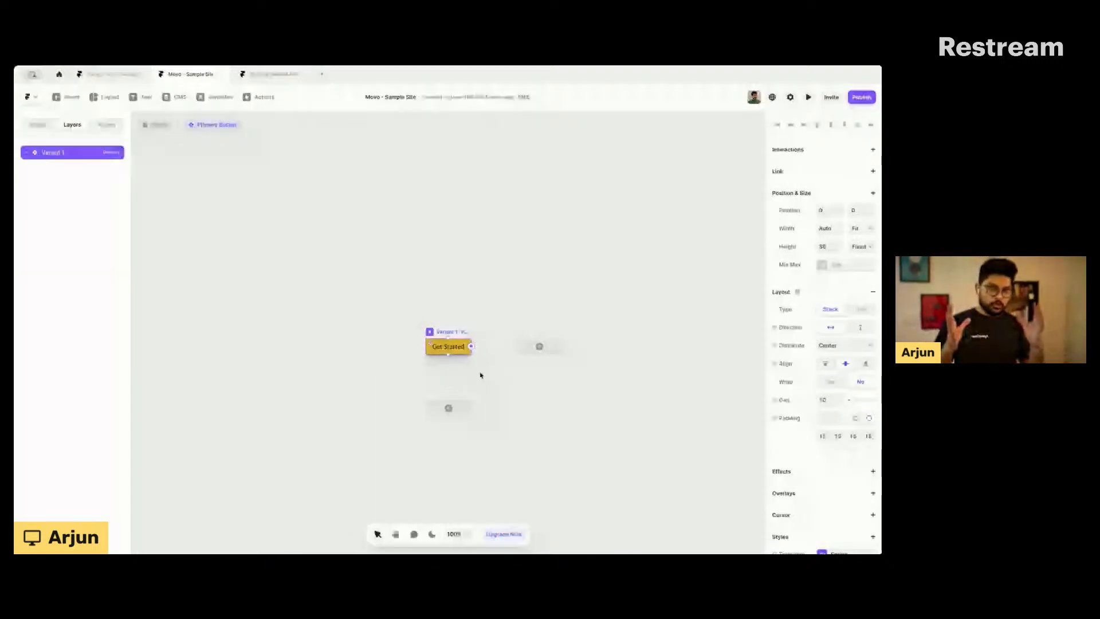
scroll(504, 367, "up", 3)
scroll(429, 392, "up", 2)
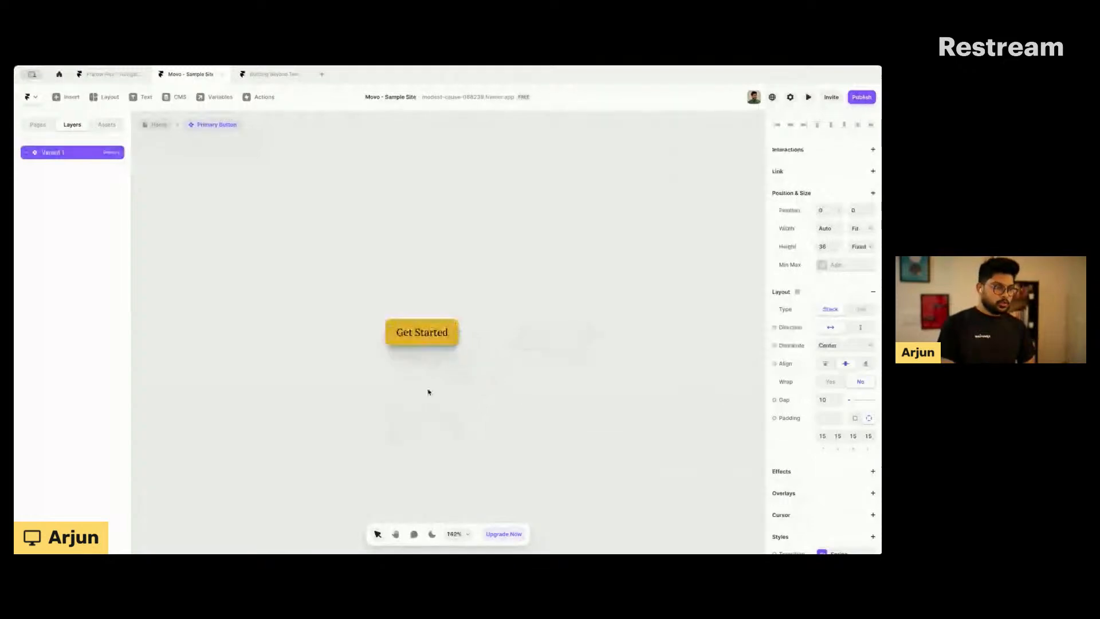
scroll(428, 392, "up", 2)
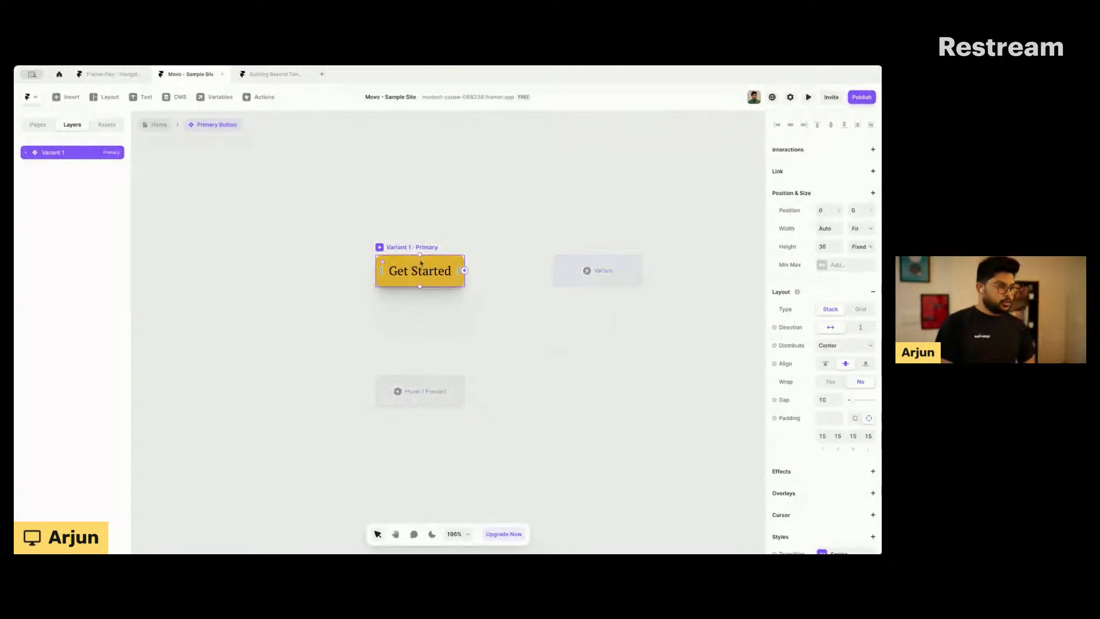
Step: Add a Hover variant to Primary Button with a darker gold fill
left_click(412, 396)
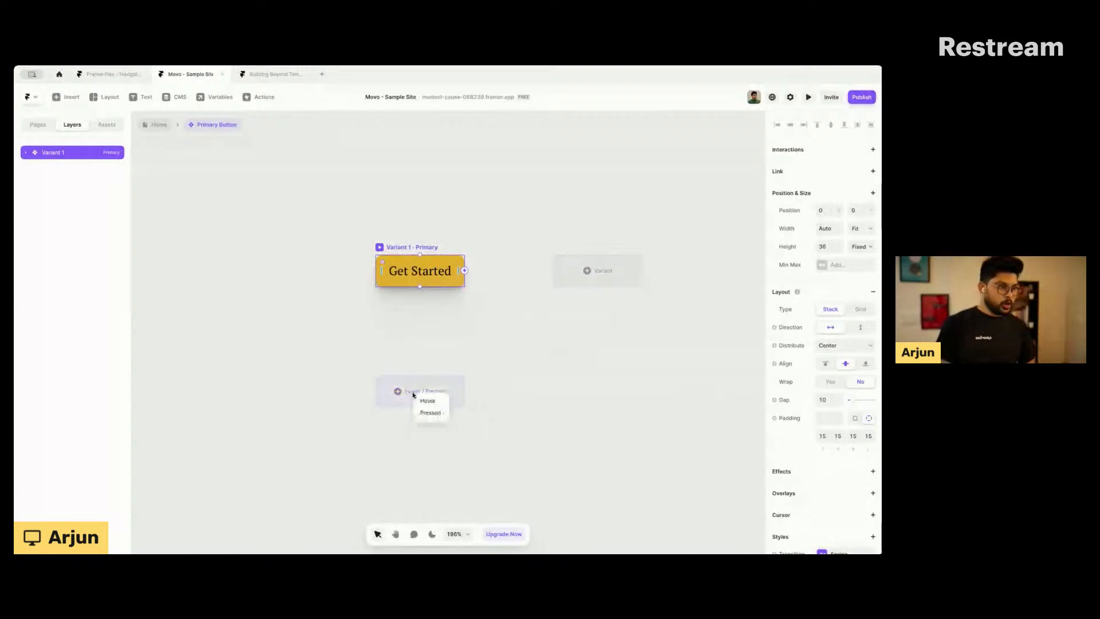
left_click(428, 402)
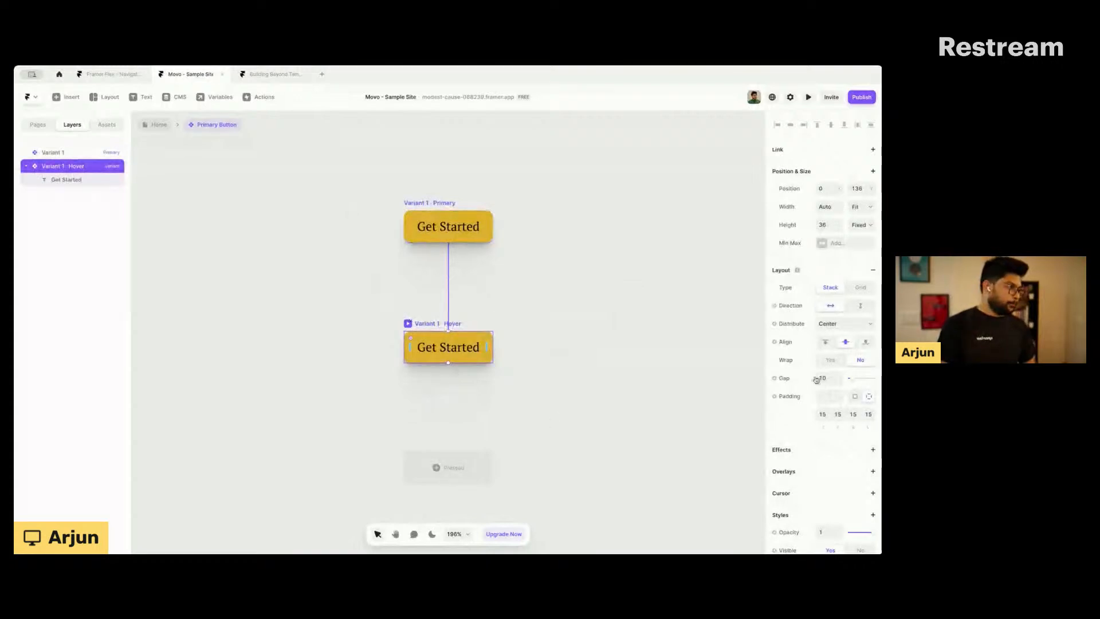
scroll(796, 396, "down", 3)
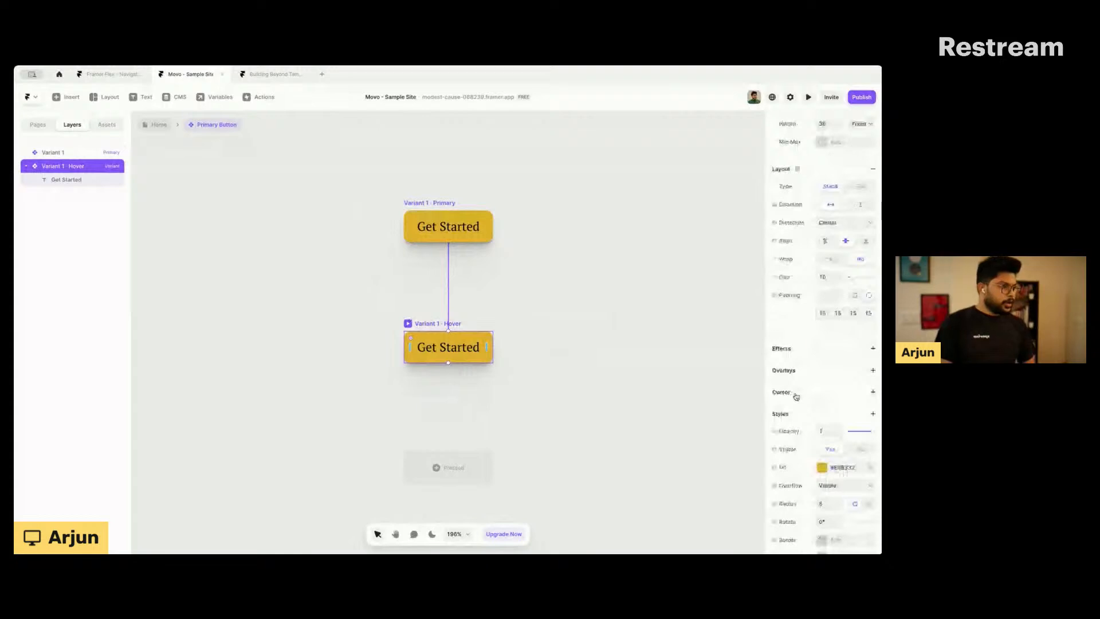
scroll(797, 395, "down", 3)
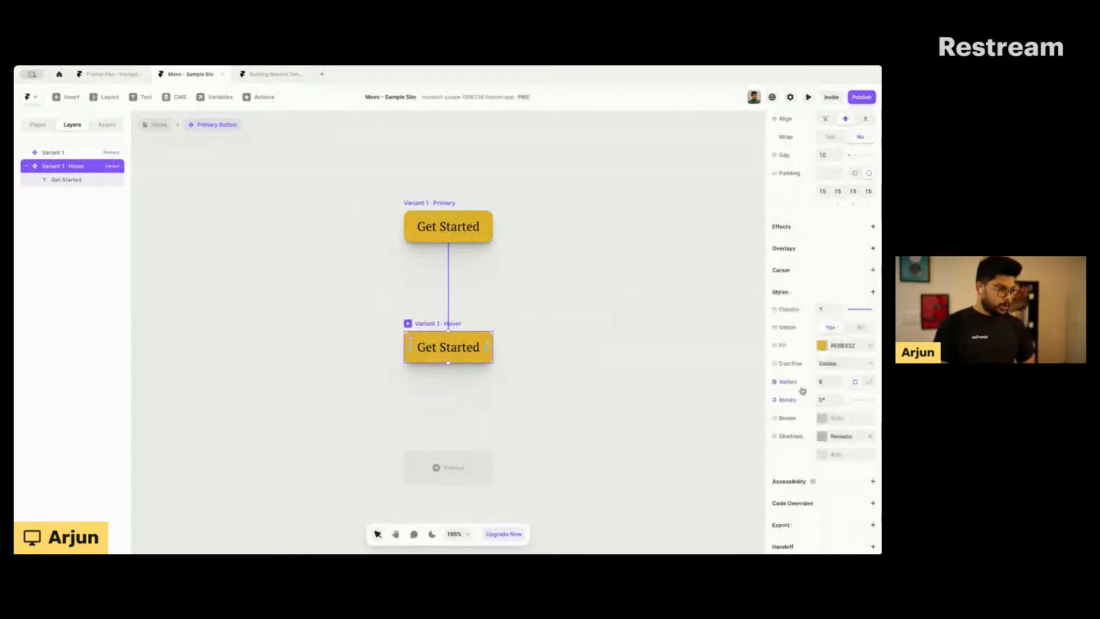
left_click(821, 346)
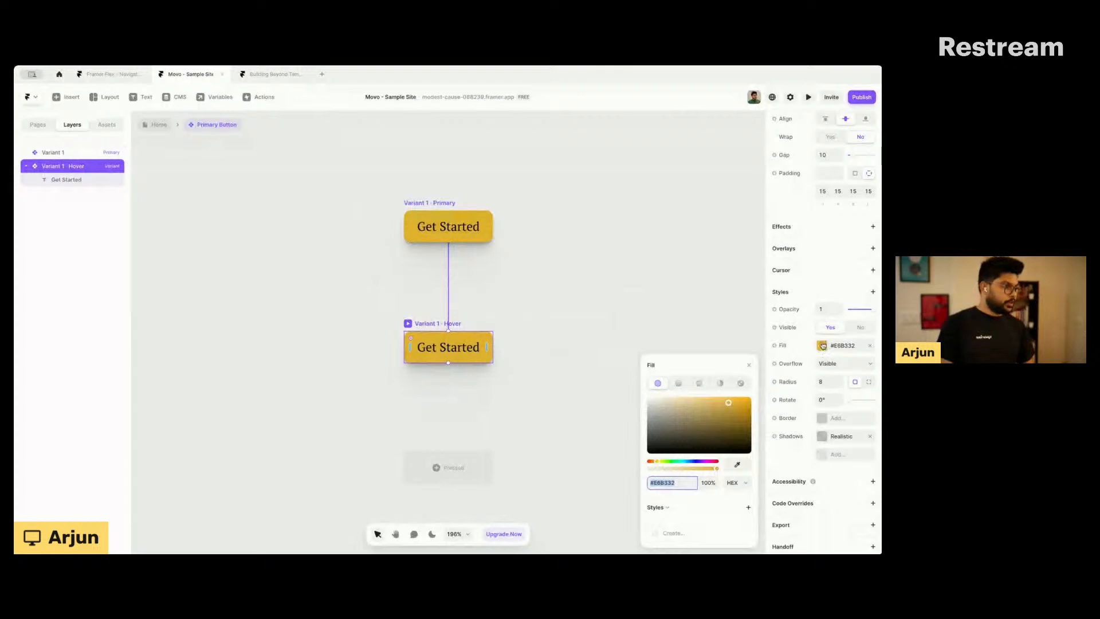
left_click(737, 411)
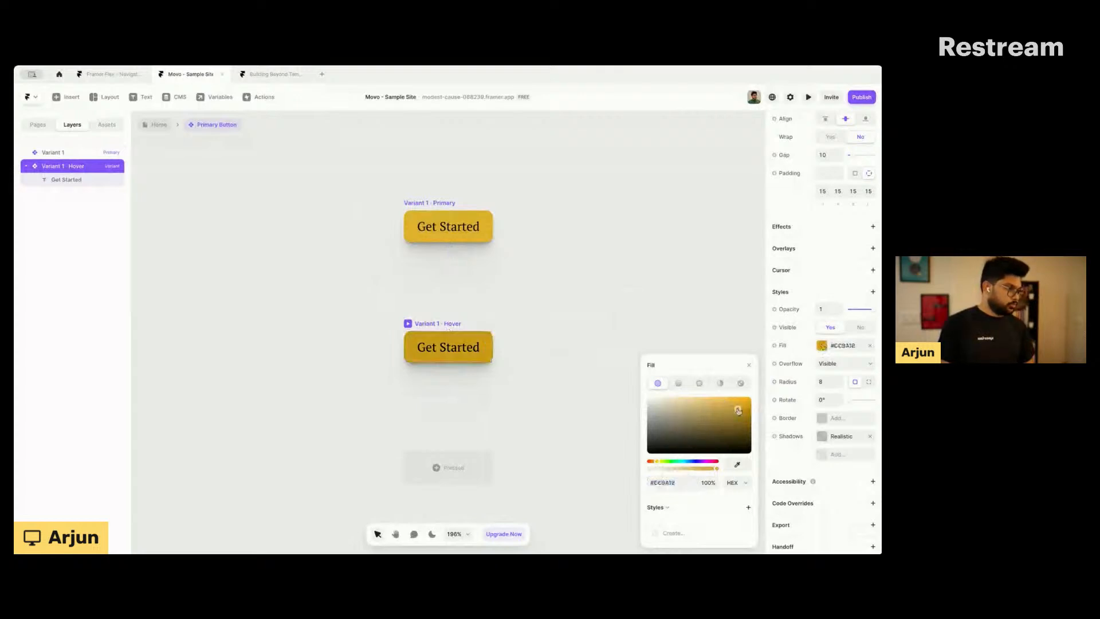
left_click(748, 365)
Step: Preview the Primary variant's hover behaviour, then exit the preview
left_click(439, 202)
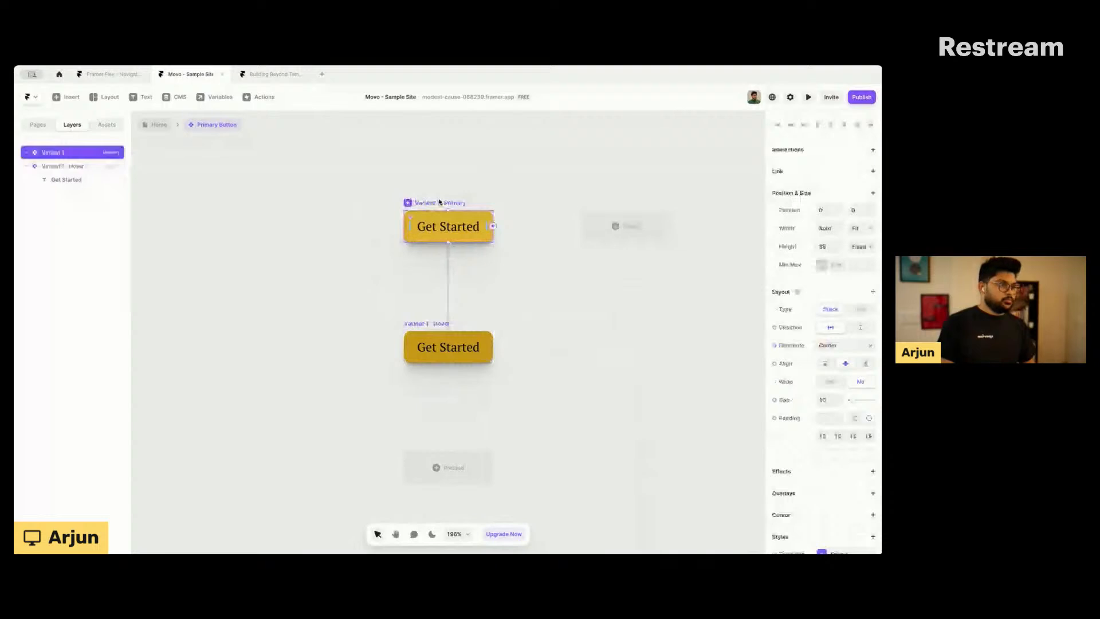
left_click(409, 203)
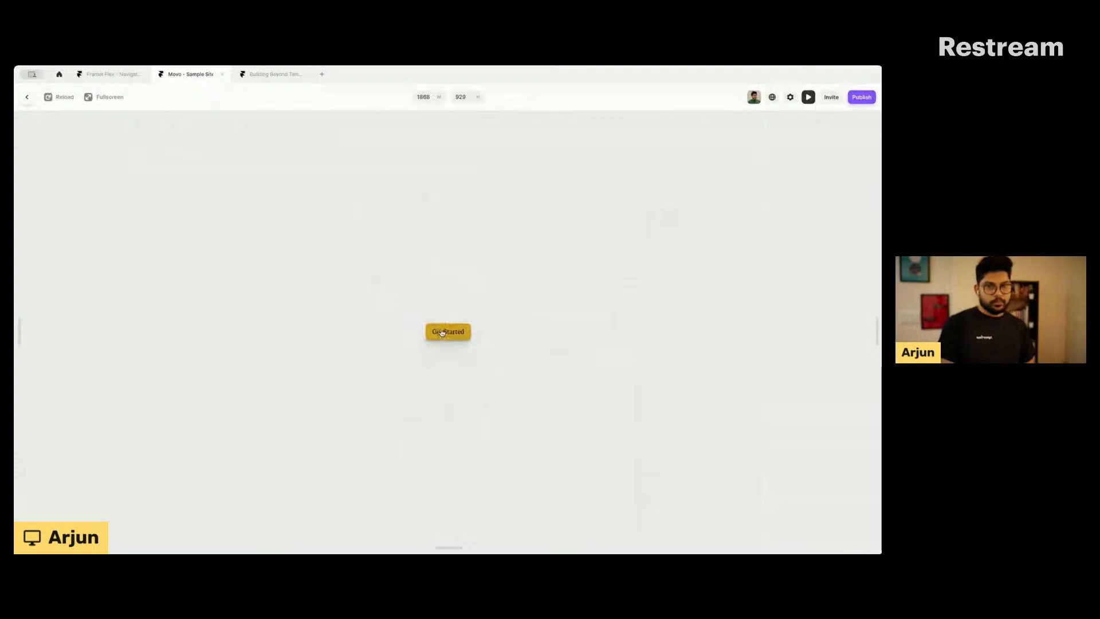
left_click(27, 98)
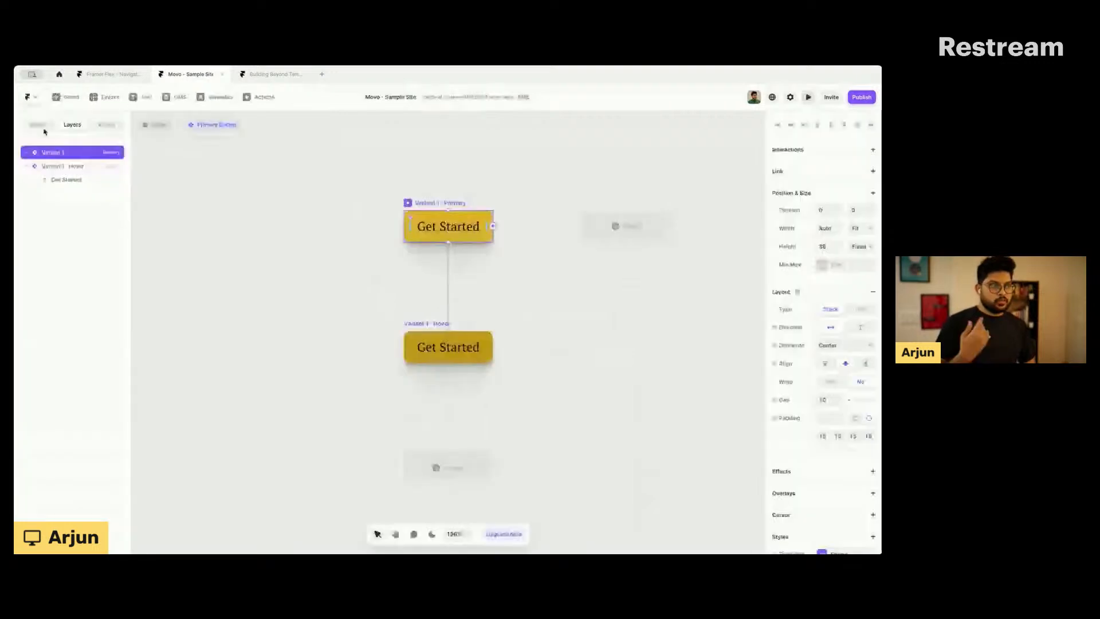
left_click(333, 300)
scroll(332, 299, "down", 1)
scroll(333, 299, "up", 1)
scroll(333, 299, "right", 1)
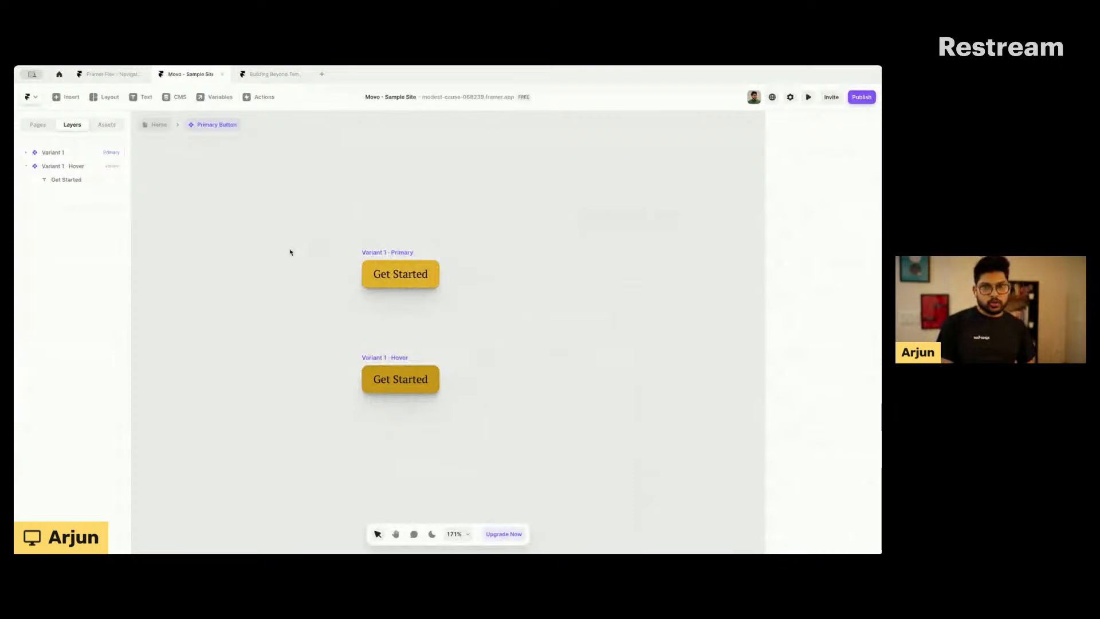
Step: Return to the Home page, collapse the layers to the breakpoints, then switch to Safari
left_click(154, 128)
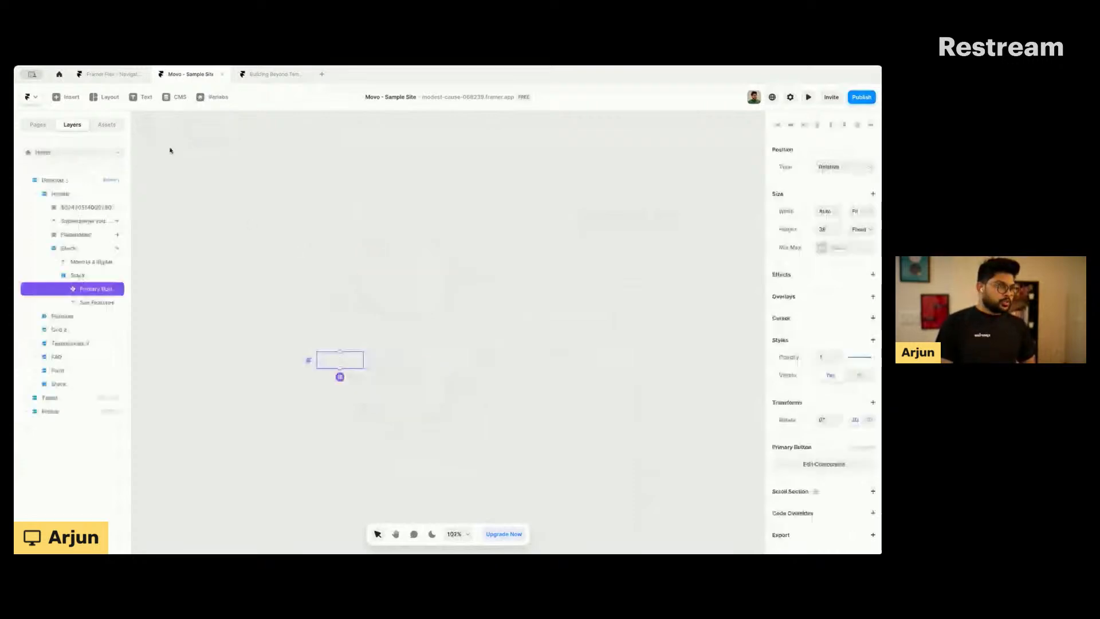
scroll(475, 358, "down", 3)
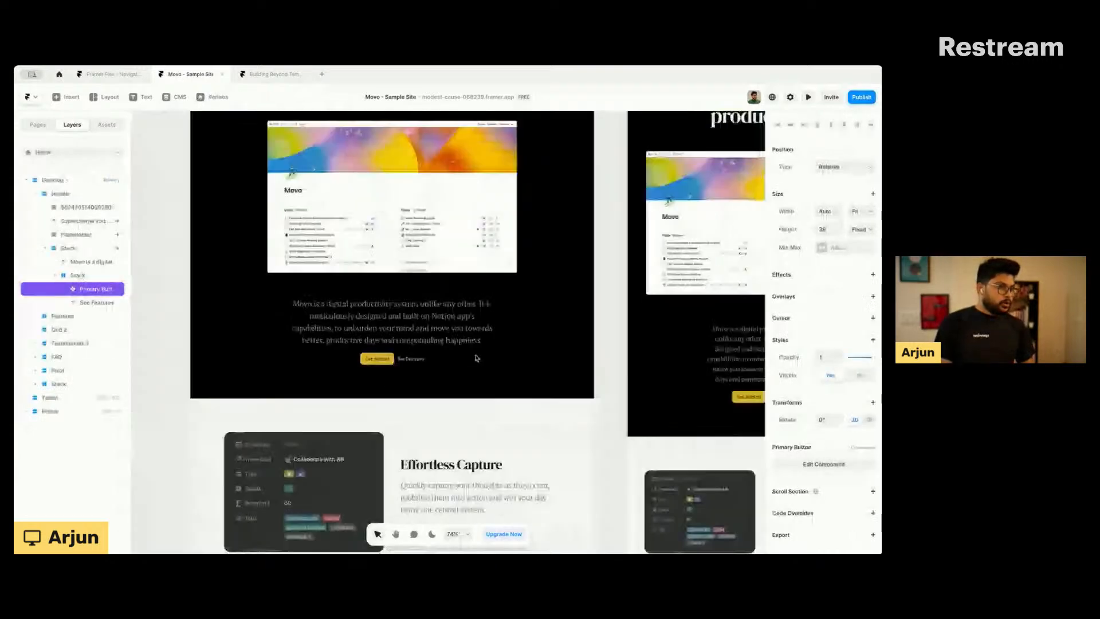
left_click(180, 246)
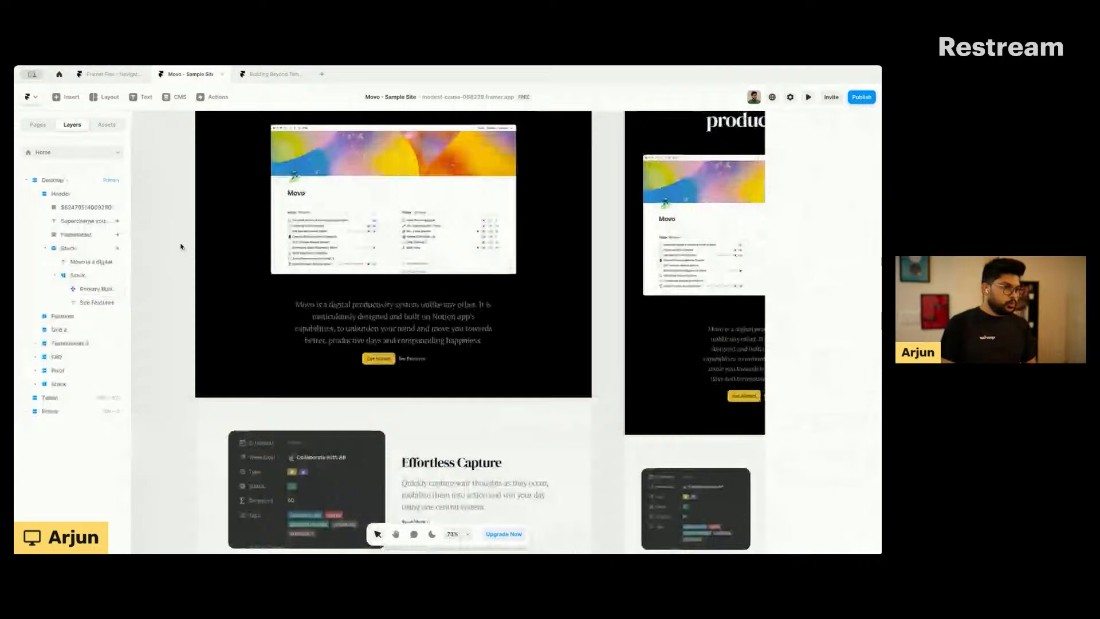
scroll(180, 246, "up", 2)
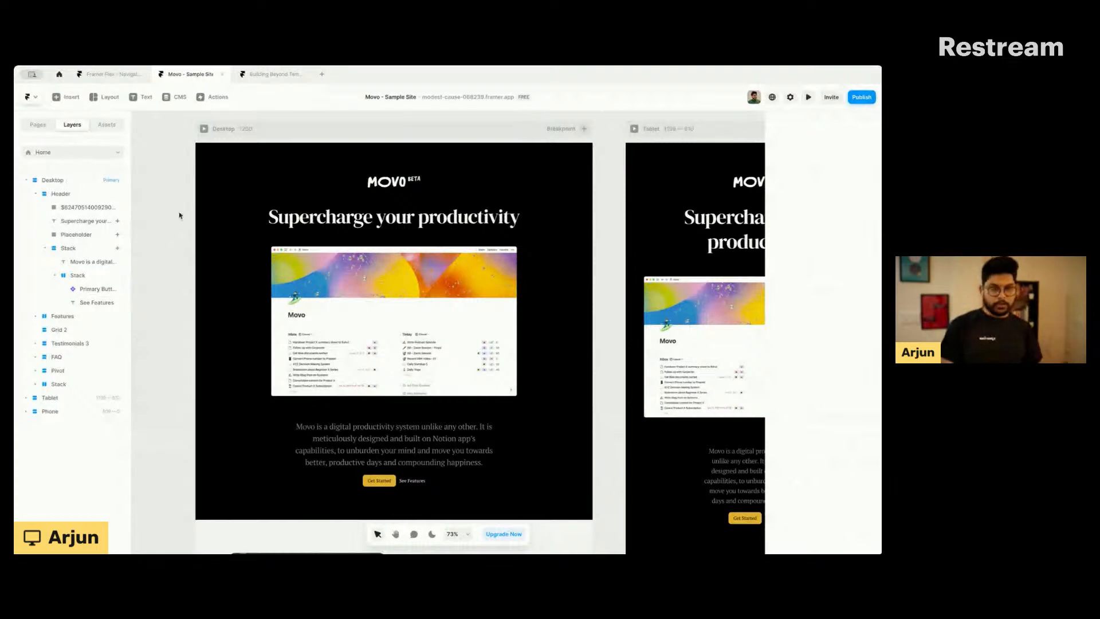
left_click(179, 215)
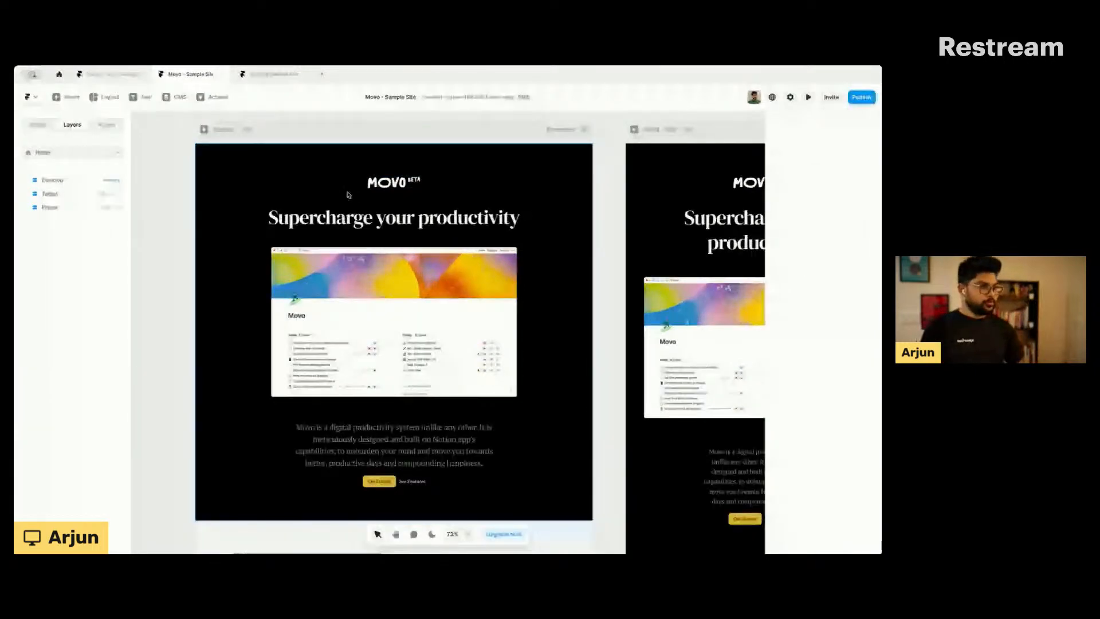
scroll(348, 195, "up", 2)
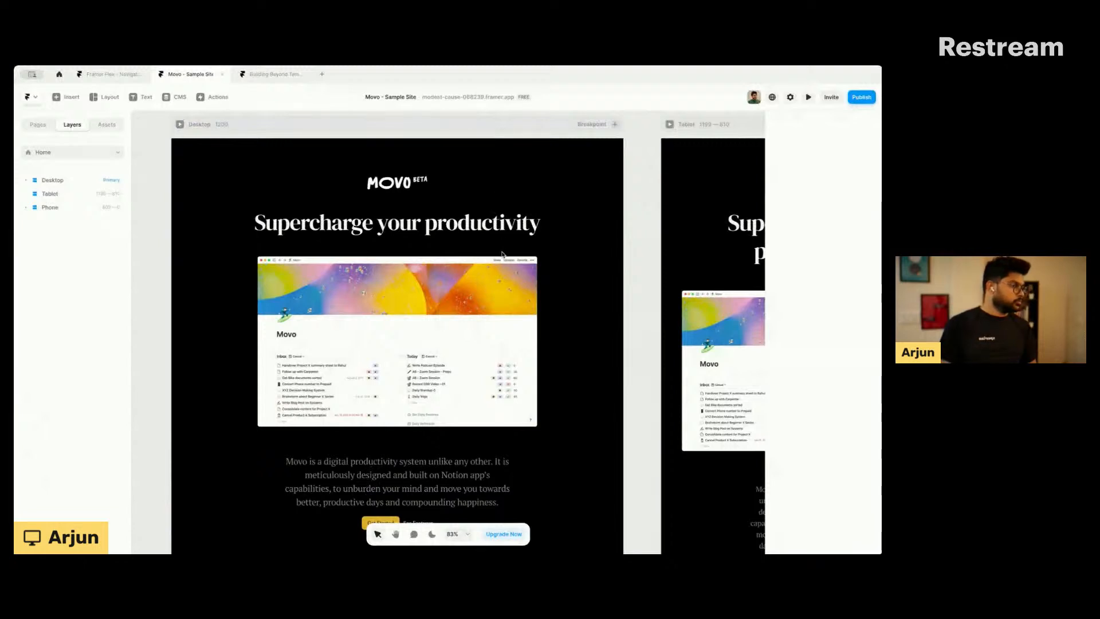
key("super+Tab")
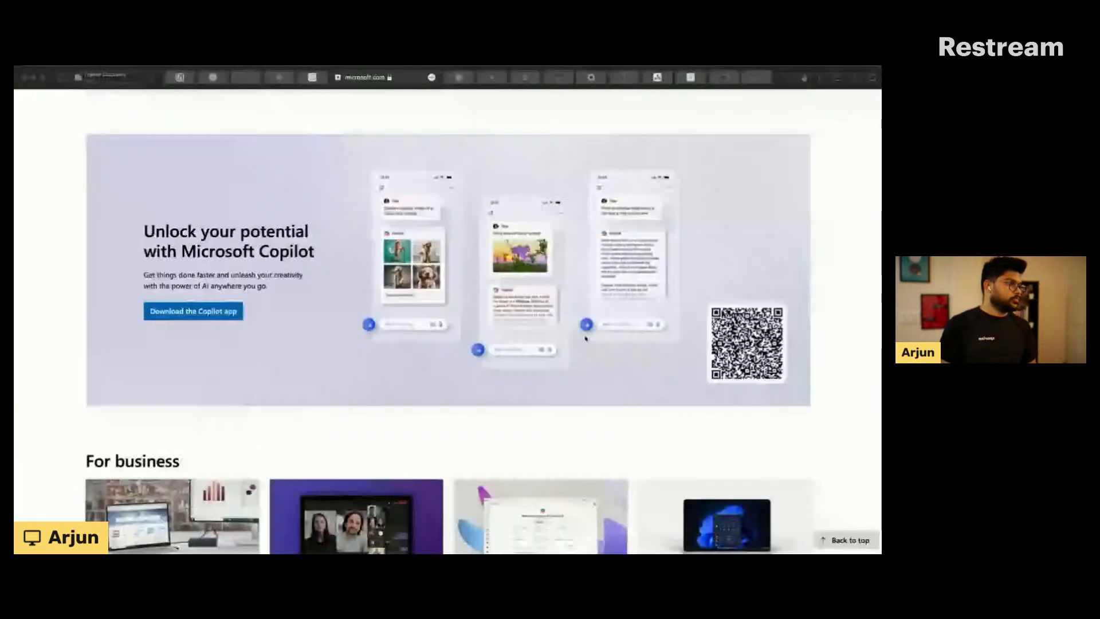
Step: On the nocolo.co Framer products tab, open the Framer Flex component packs page
left_click(181, 78)
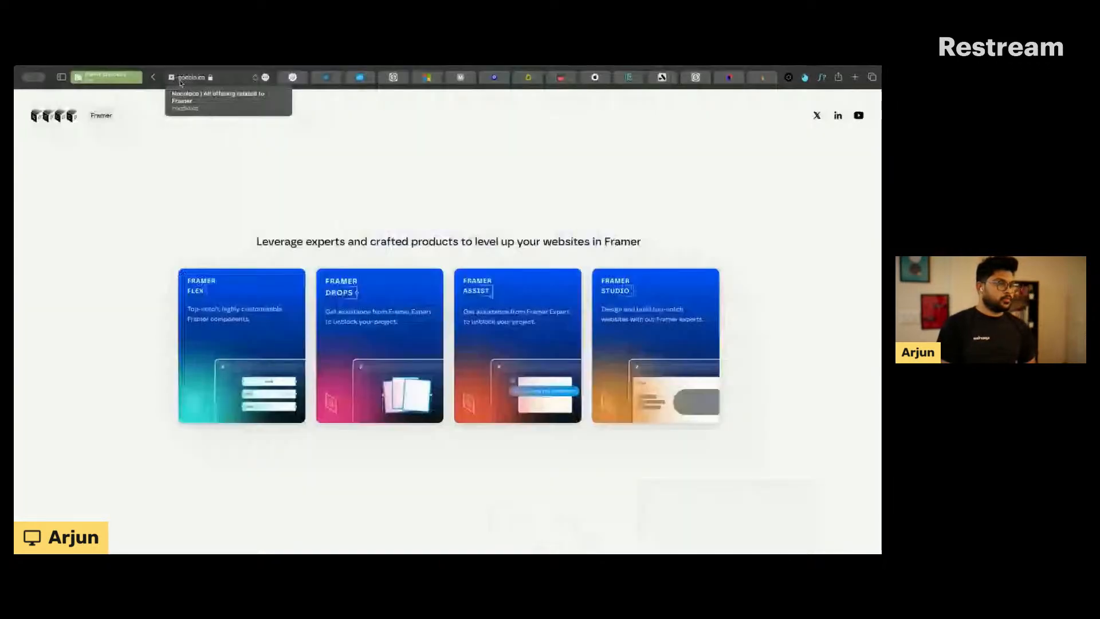
left_click(54, 116)
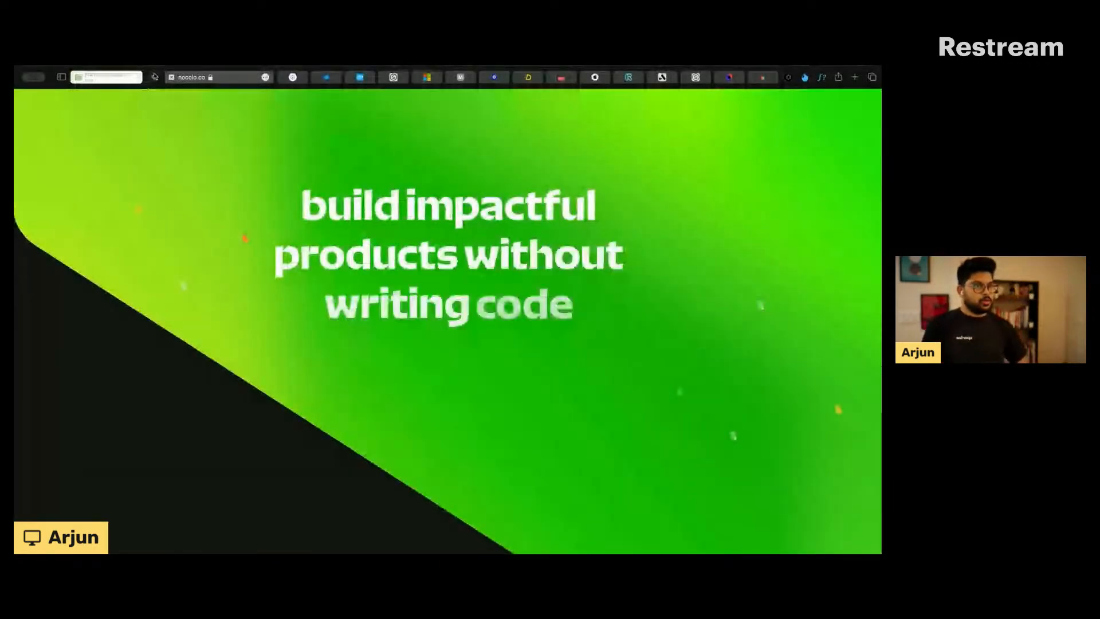
left_click(152, 78)
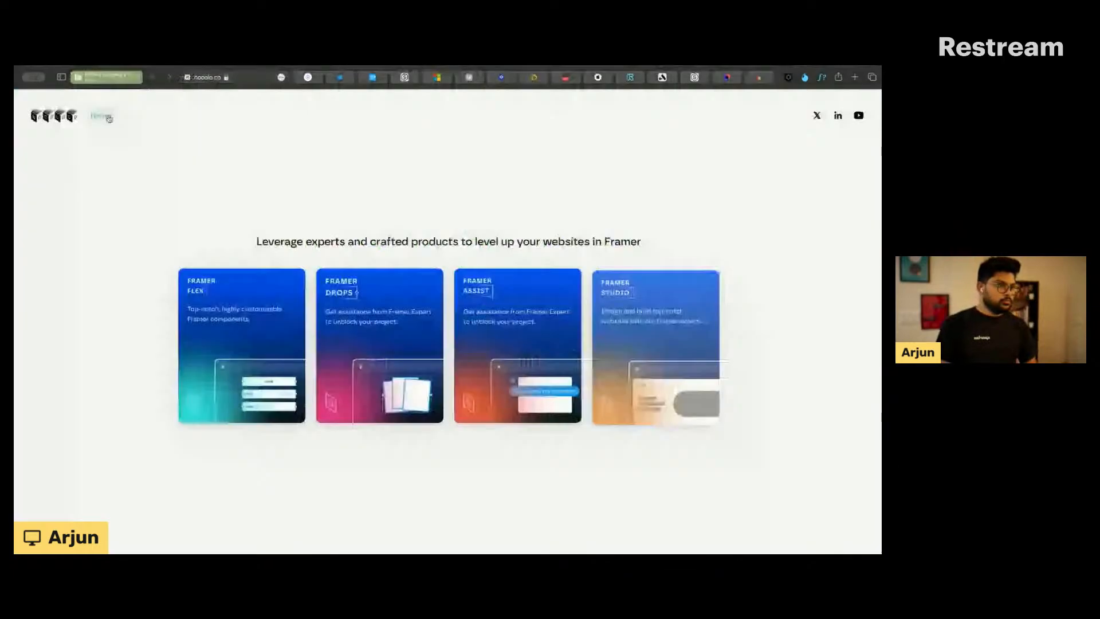
left_click(239, 79)
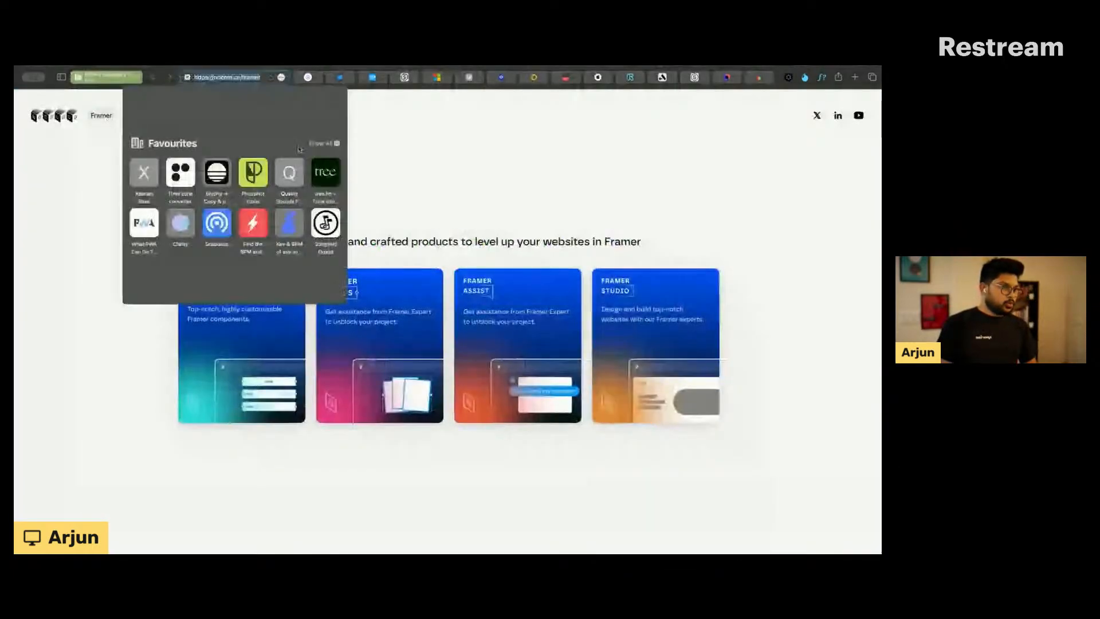
left_click(377, 152)
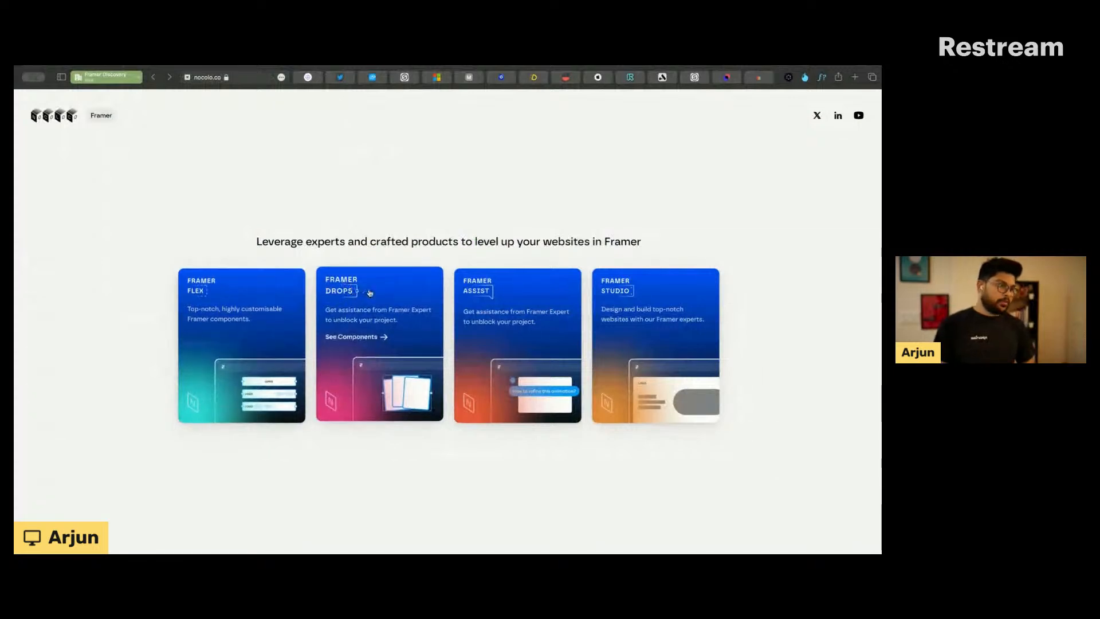
left_click(248, 296)
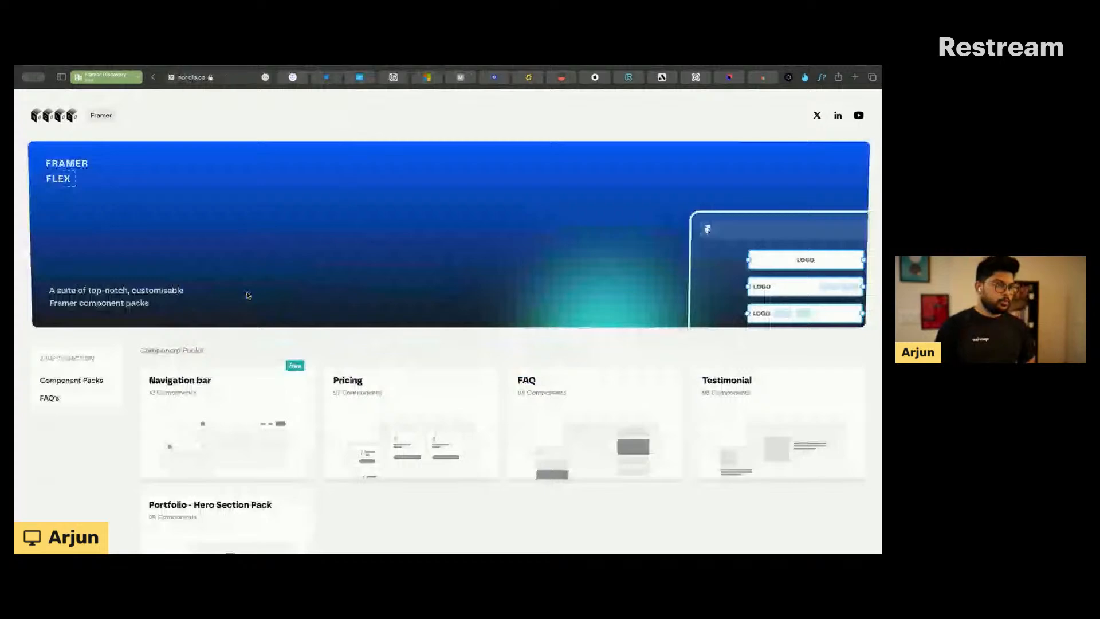
Step: Open the Navigation bar pack and scroll through its 10 responsive navbar previews
scroll(248, 296, "down", 3)
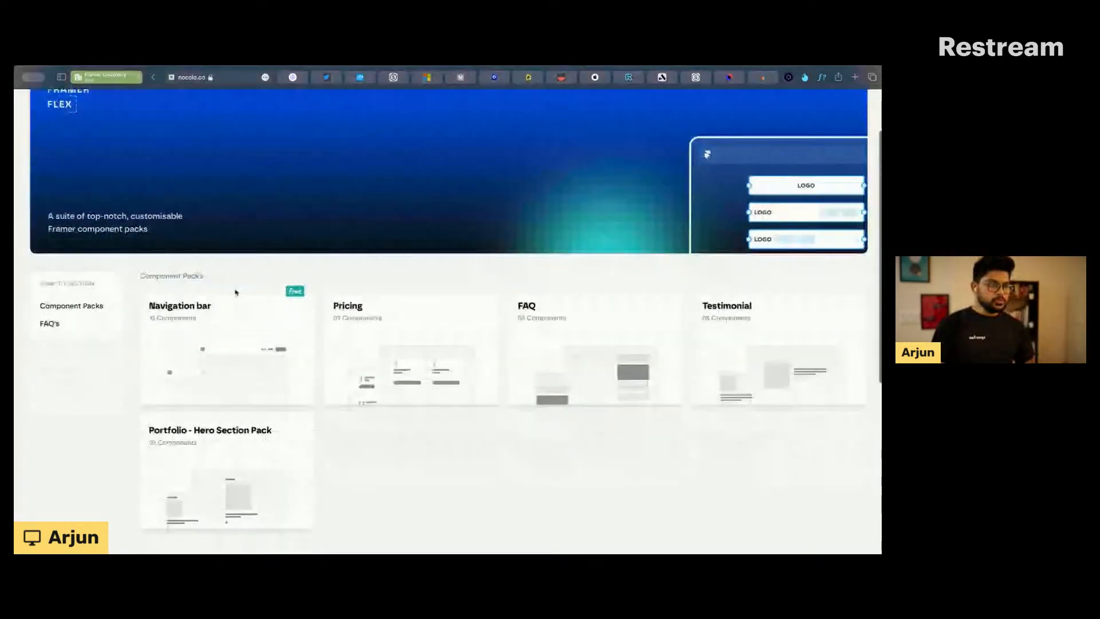
scroll(236, 293, "down", 3)
left_click(224, 275)
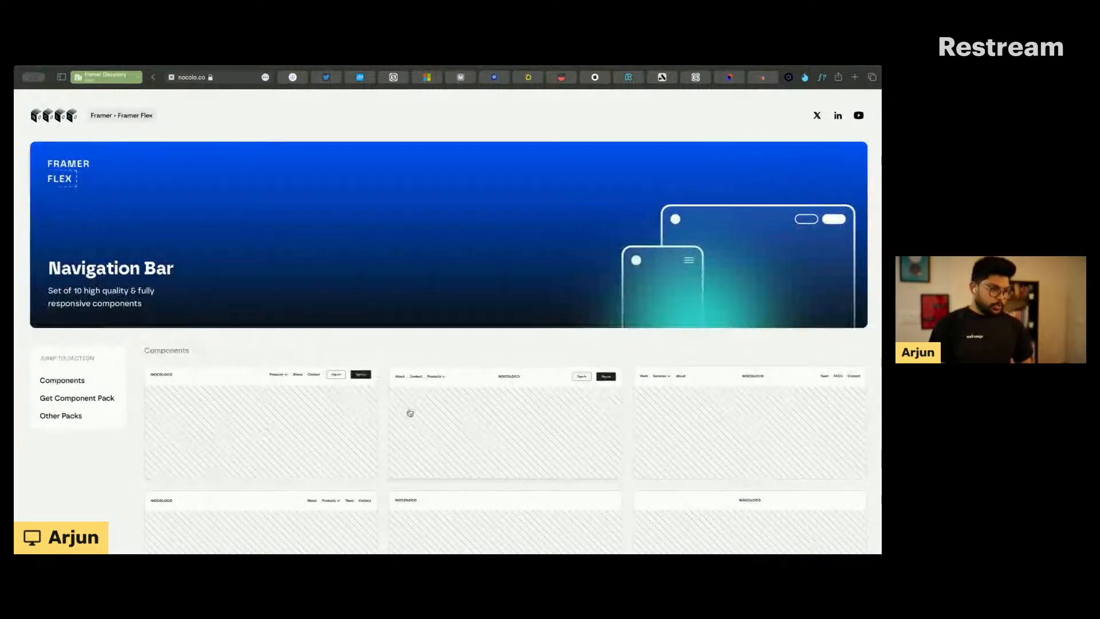
scroll(409, 411, "down", 3)
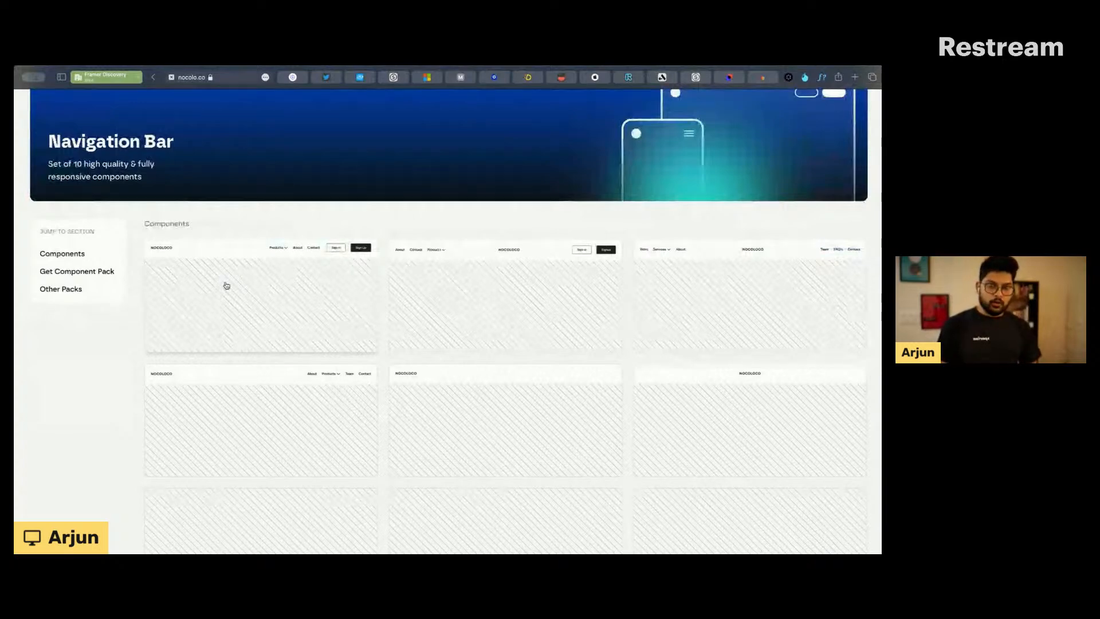
scroll(227, 285, "down", 1)
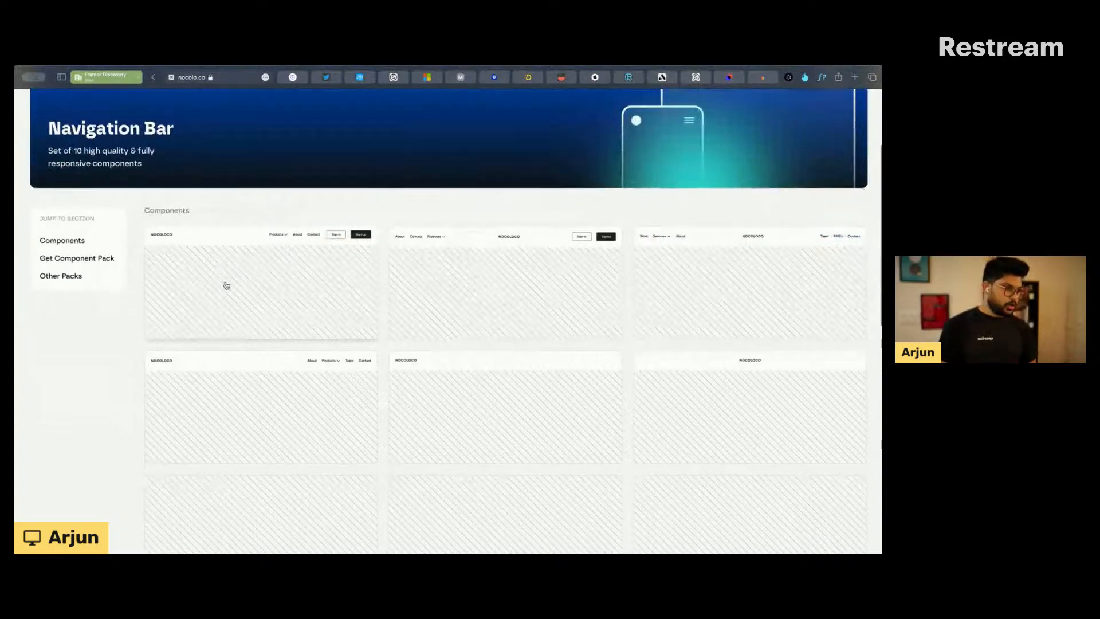
scroll(226, 285, "down", 1)
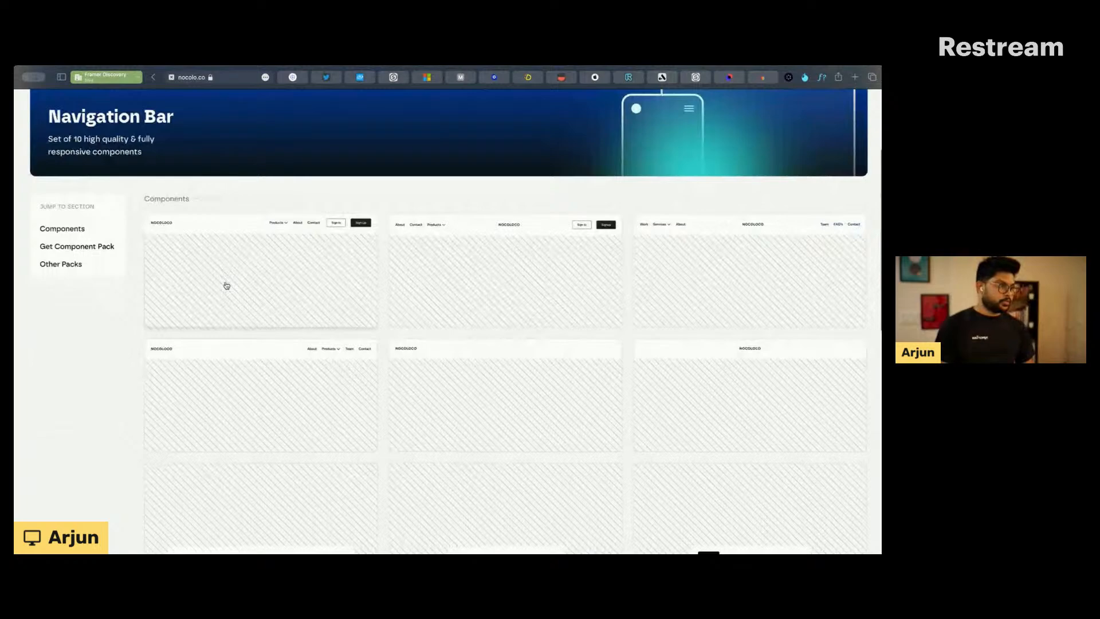
scroll(226, 285, "down", 3)
scroll(226, 286, "down", 2)
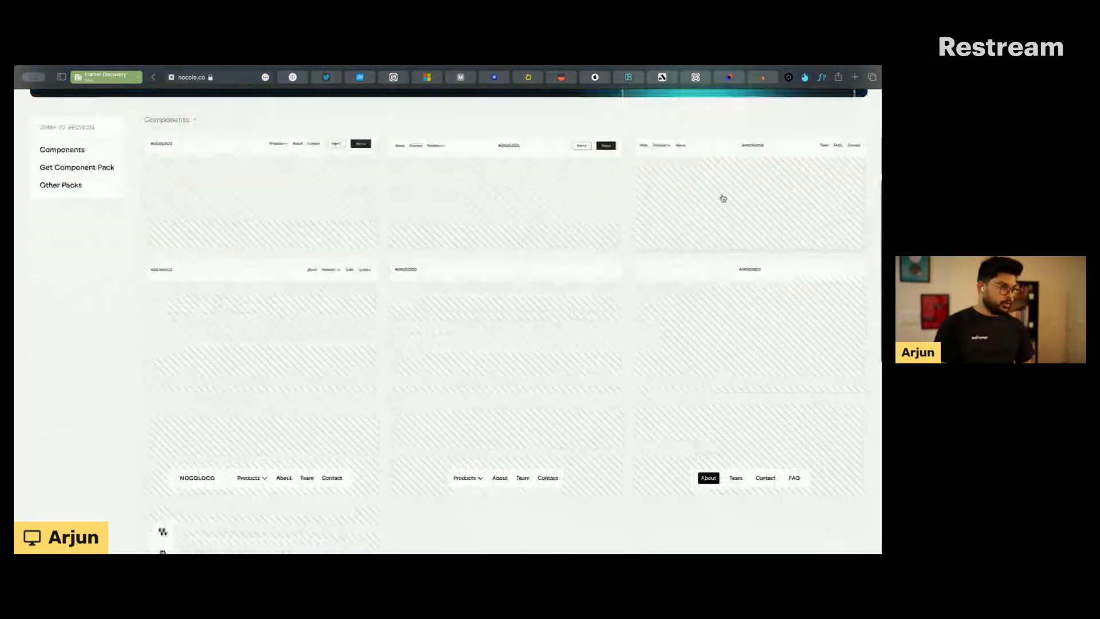
scroll(402, 324, "down", 4)
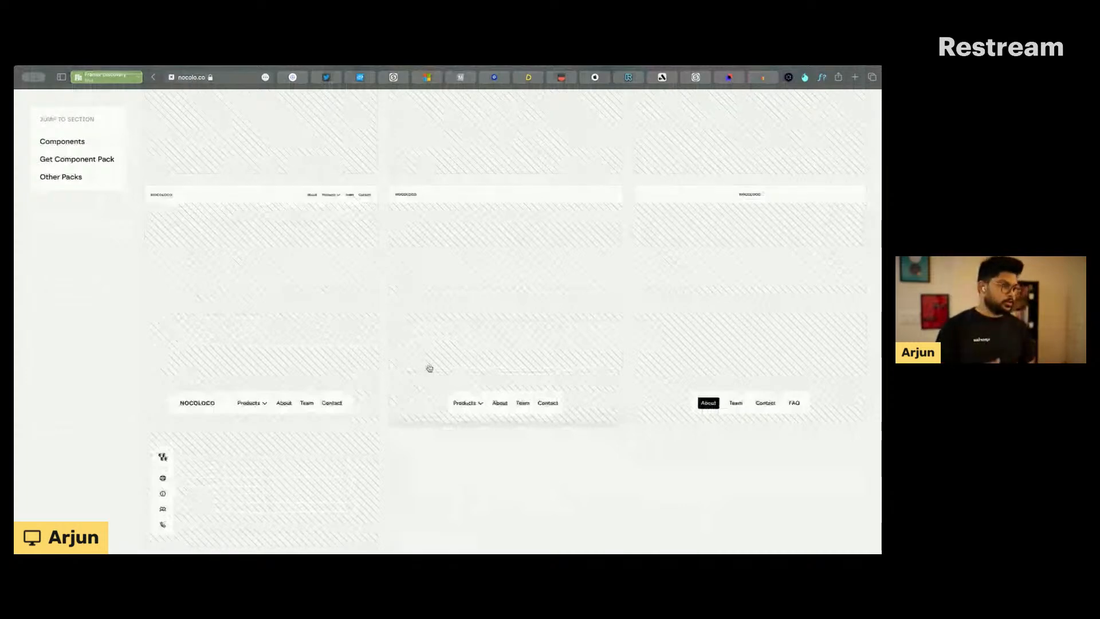
scroll(429, 368, "up", 2)
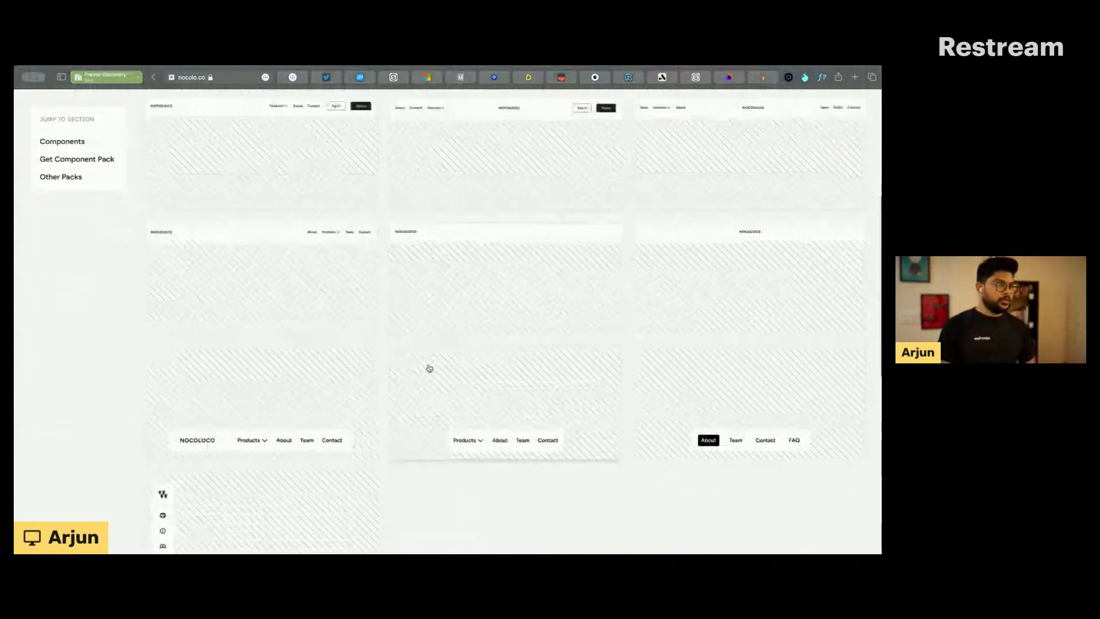
scroll(429, 368, "up", 2)
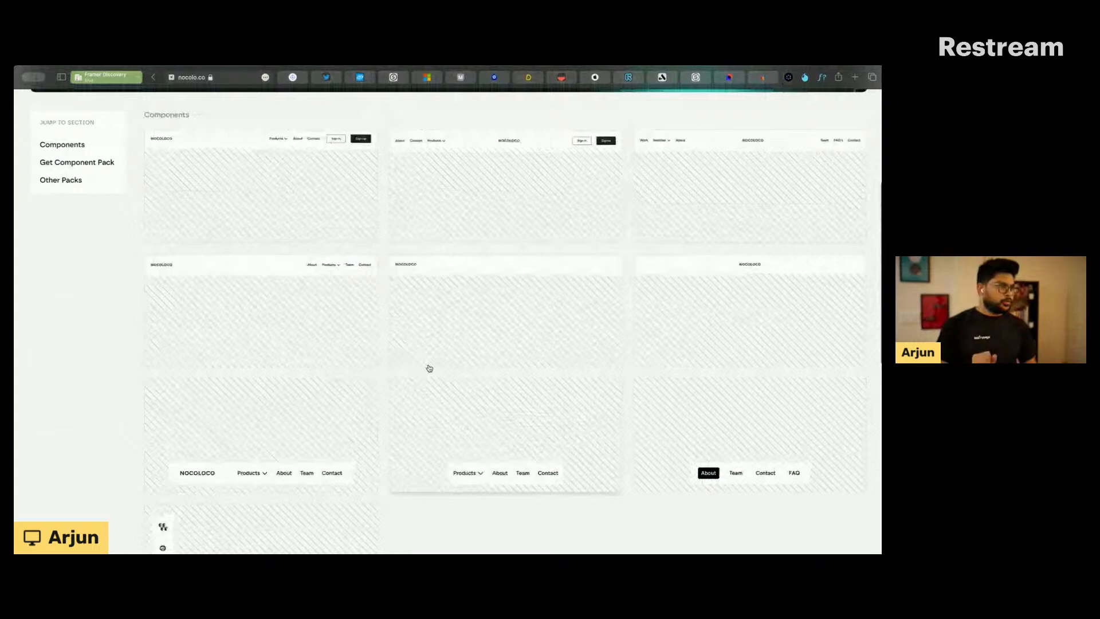
scroll(428, 368, "up", 2)
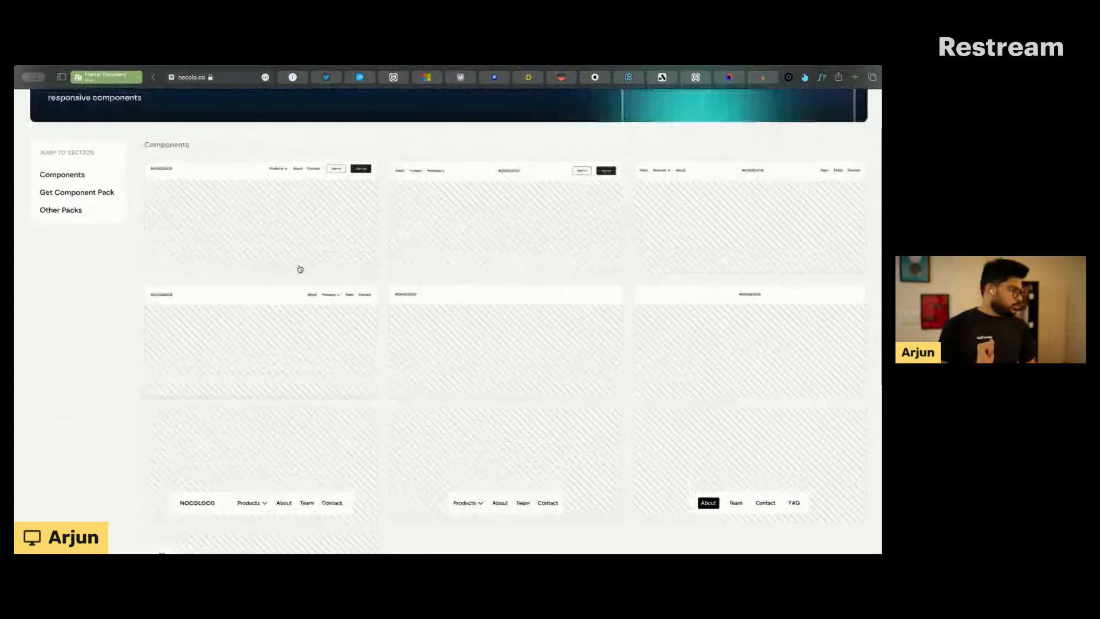
left_click(705, 214)
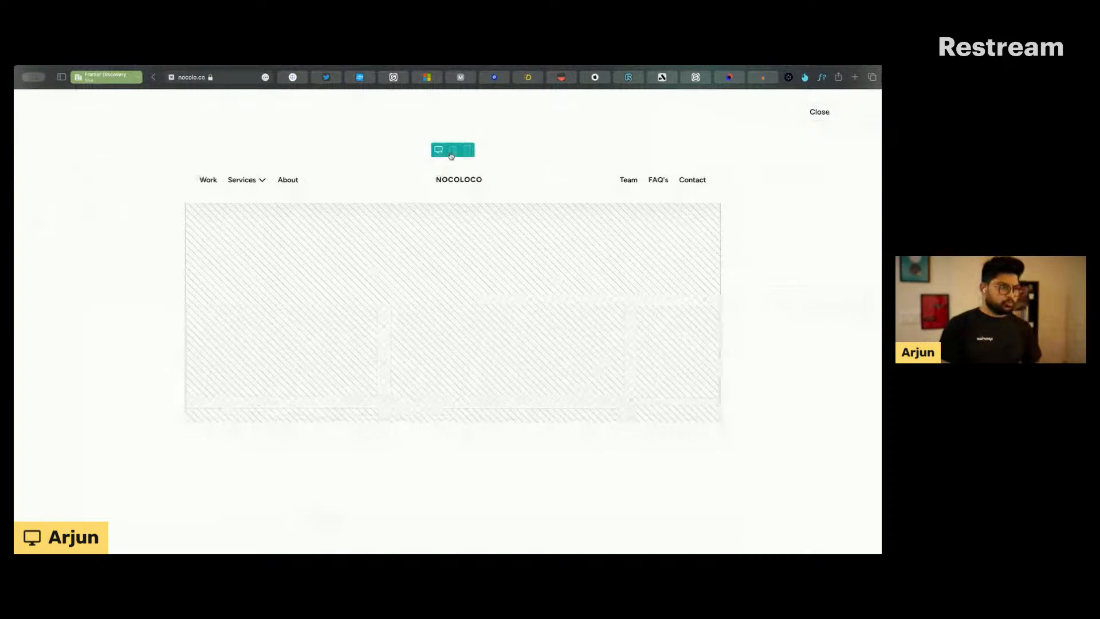
left_click(468, 151)
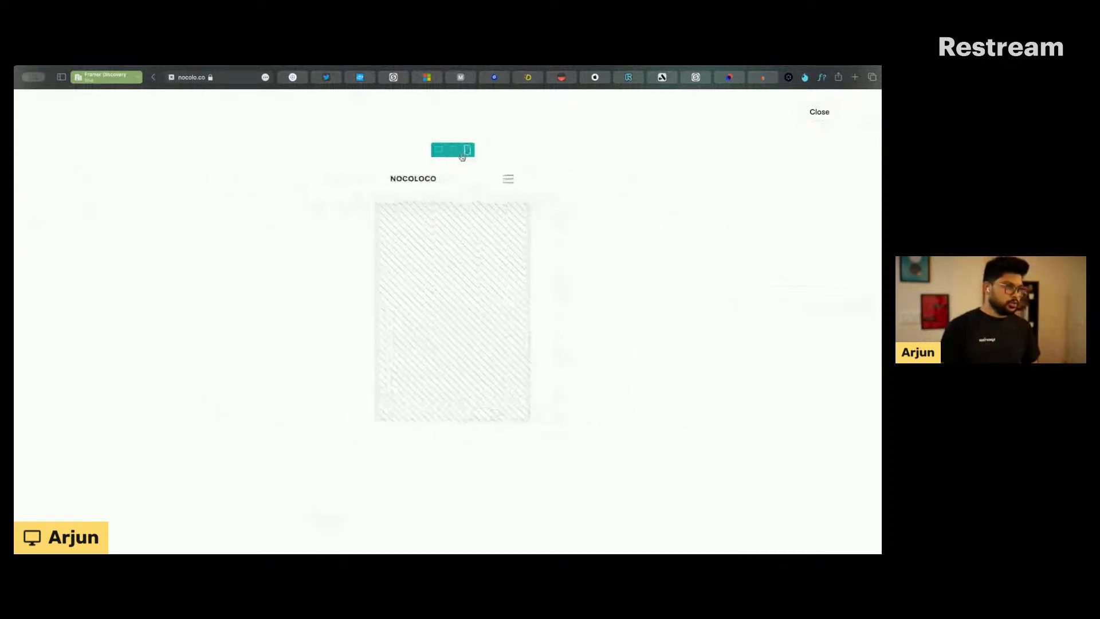
left_click(438, 151)
left_click(453, 153)
left_click(441, 155)
left_click(467, 155)
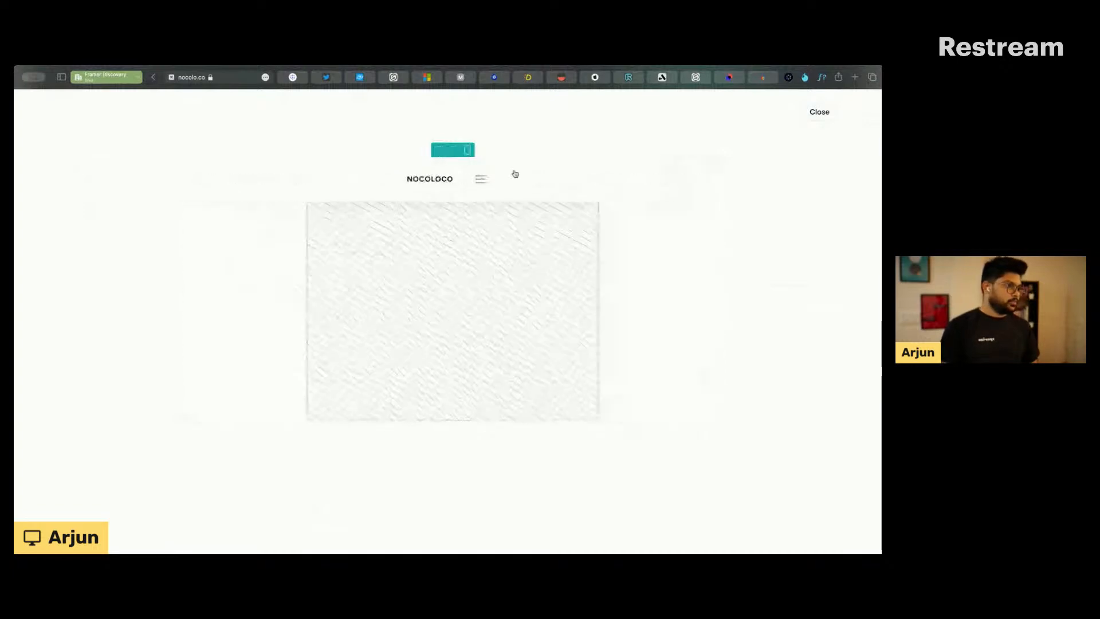
left_click(506, 180)
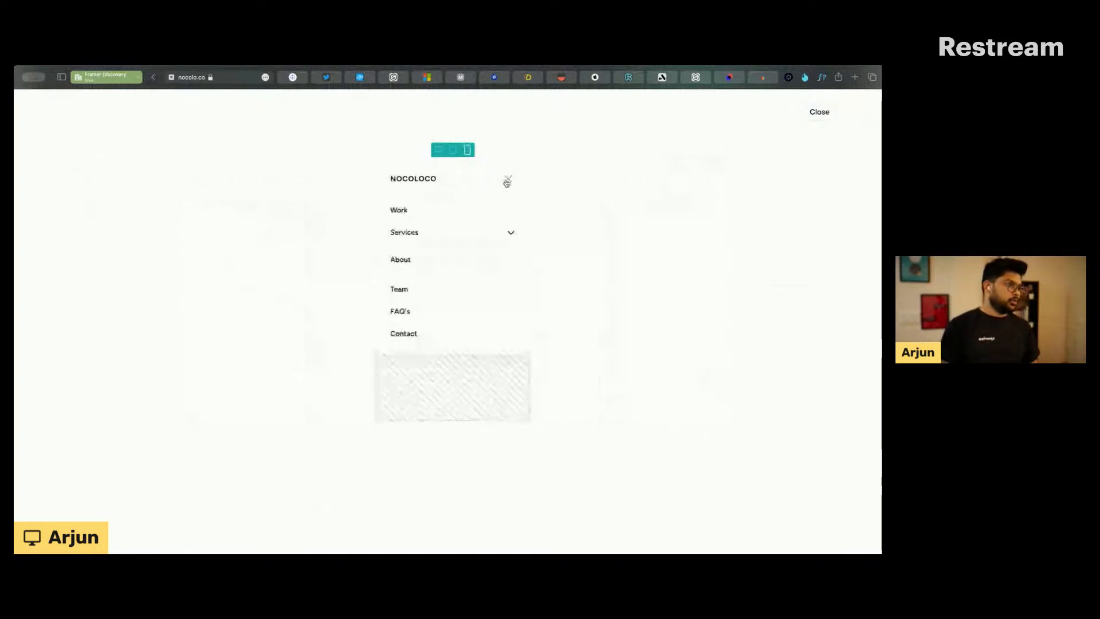
left_click(492, 242)
left_click(508, 180)
left_click(439, 149)
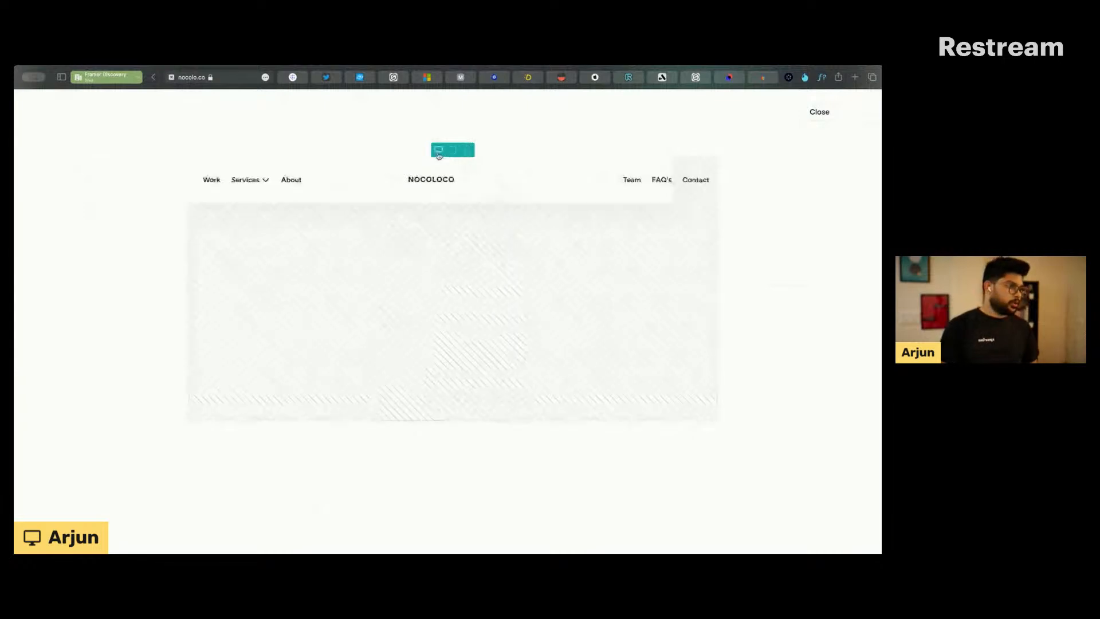
left_click(820, 113)
scroll(521, 236, "down", 3)
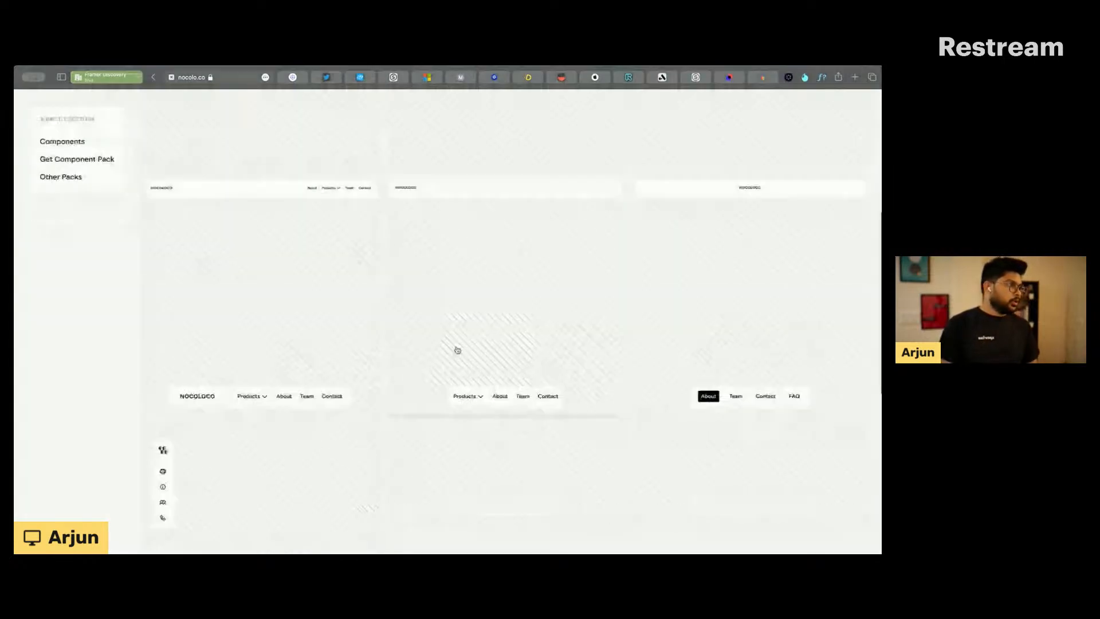
Step: Return to the Framer Flex packs page via the breadcrumb
scroll(457, 350, "down", 10)
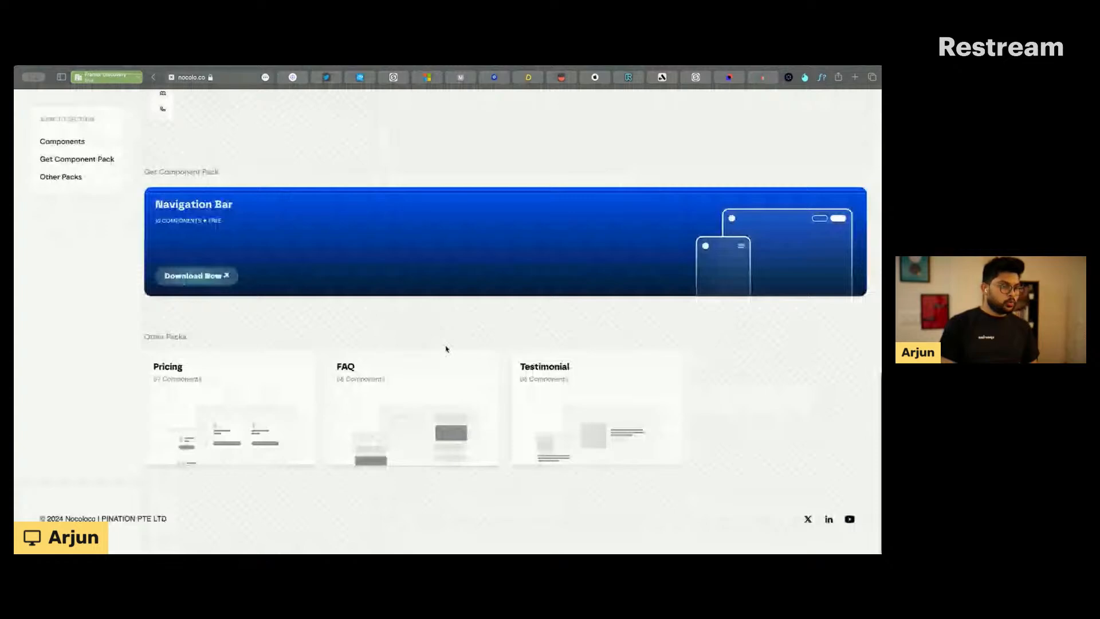
scroll(447, 349, "up", 7)
scroll(238, 316, "up", 6)
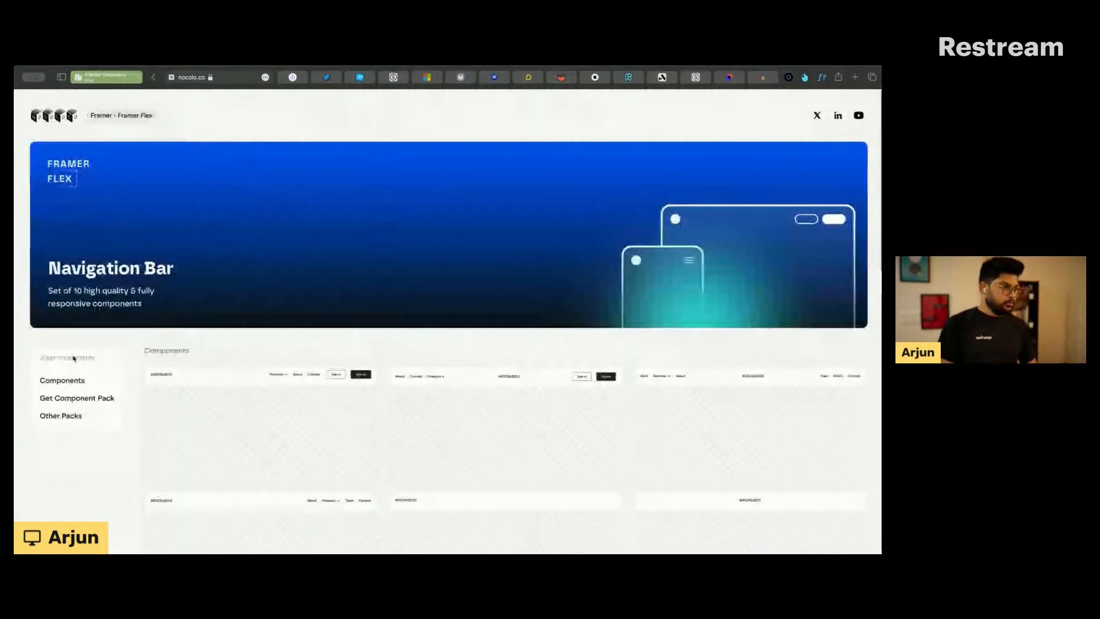
scroll(280, 323, "down", 6)
scroll(280, 323, "up", 6)
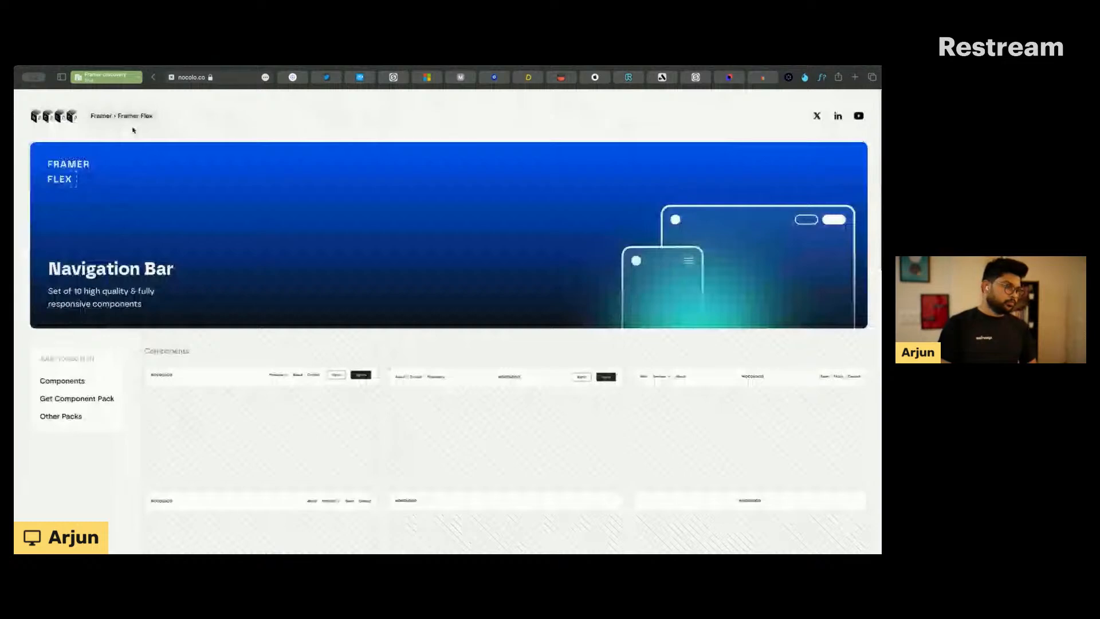
left_click(133, 118)
Step: Browse the Pricing component pack, then return to Framer Flex
scroll(366, 347, "down", 2)
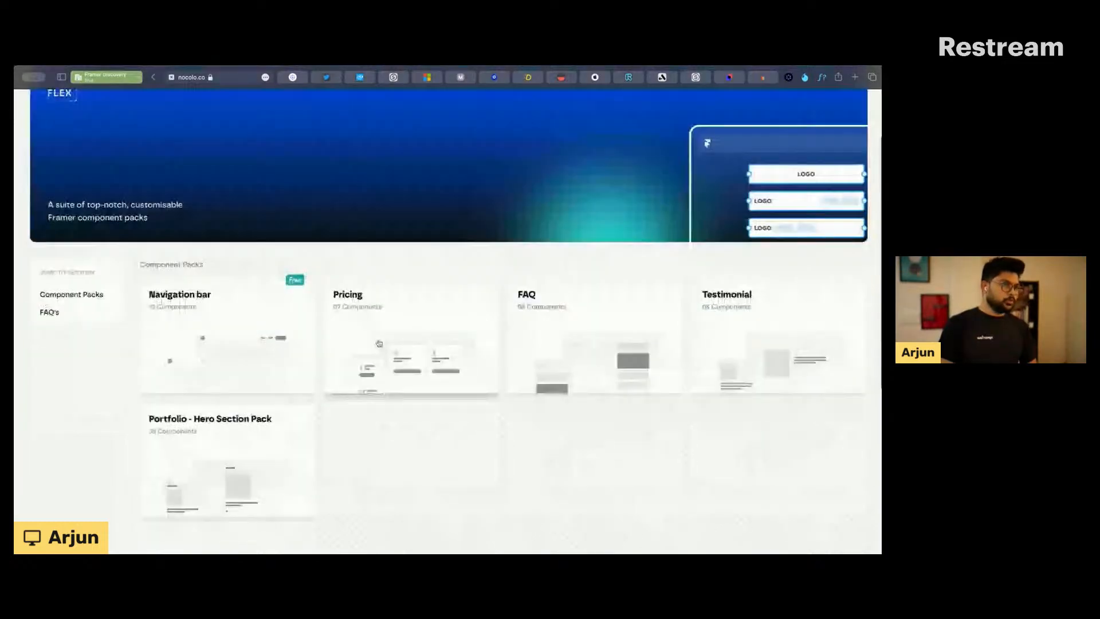
left_click(378, 343)
scroll(378, 343, "down", 4)
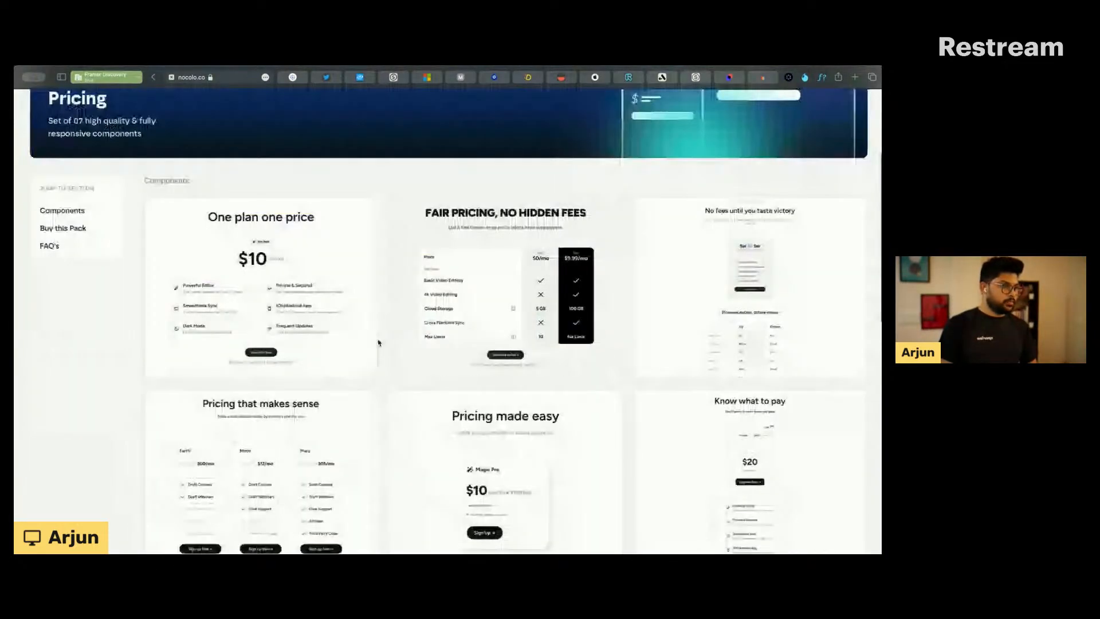
scroll(523, 234, "down", 1)
scroll(523, 234, "down", 3)
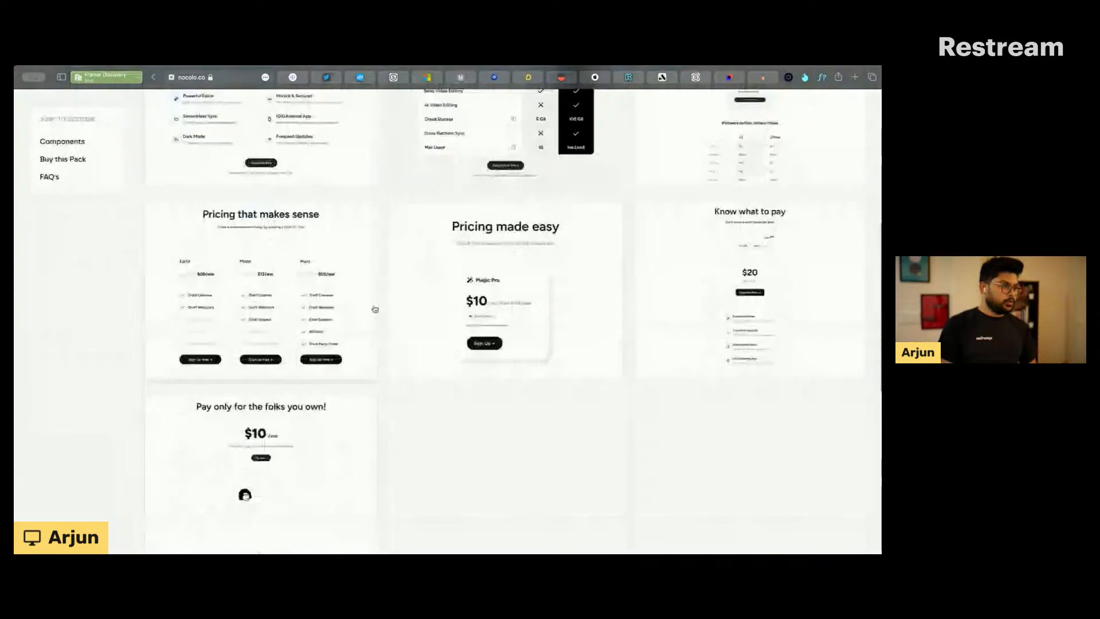
scroll(378, 307, "up", 1)
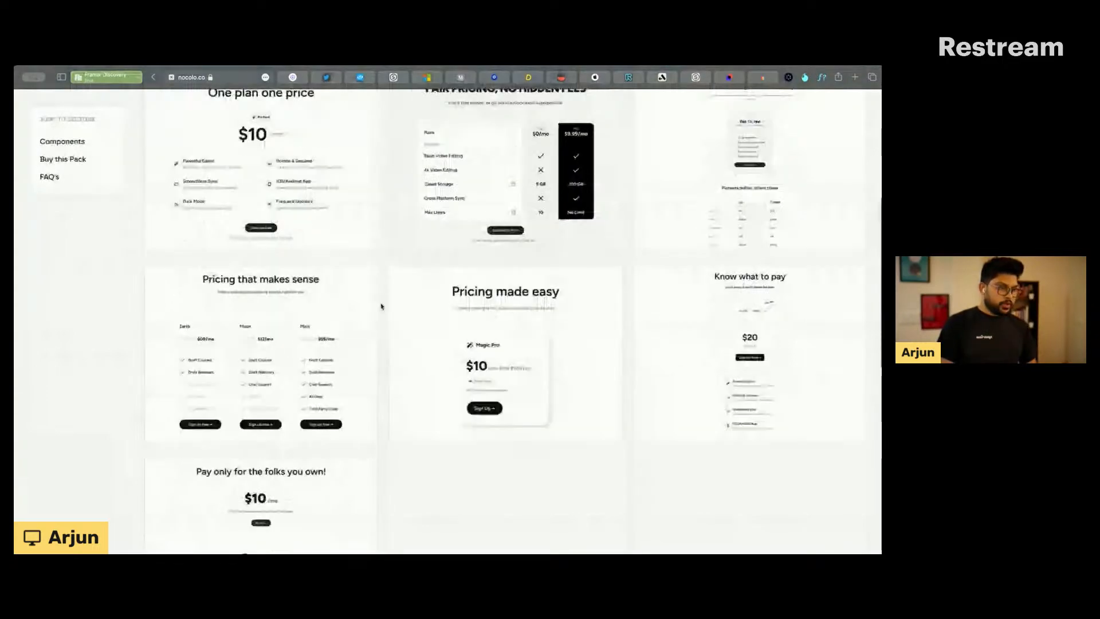
scroll(381, 306, "up", 5)
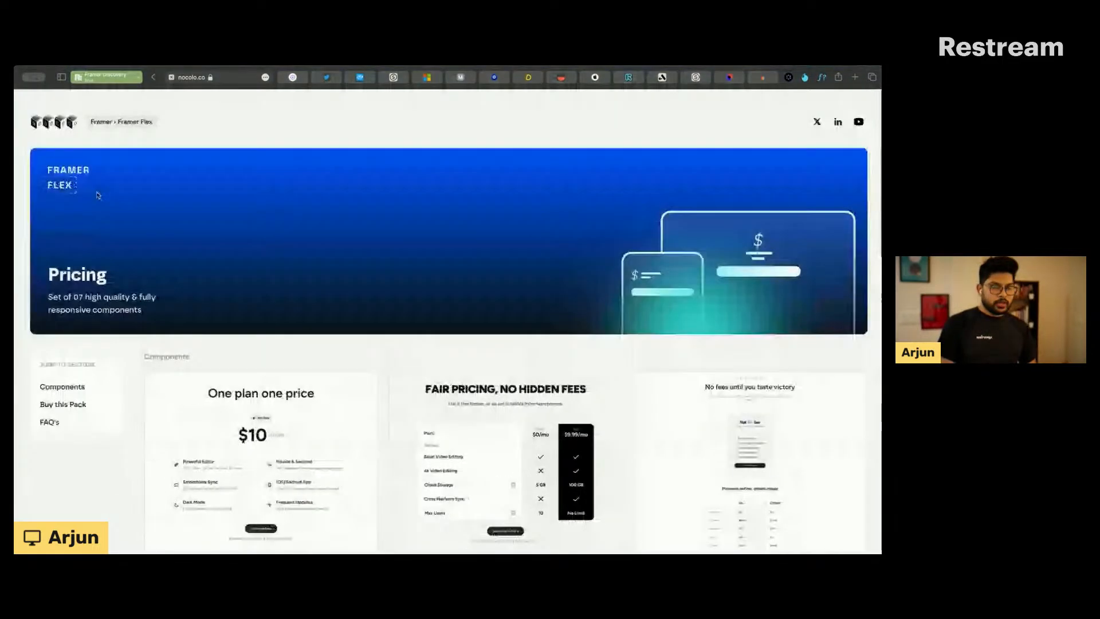
left_click(134, 122)
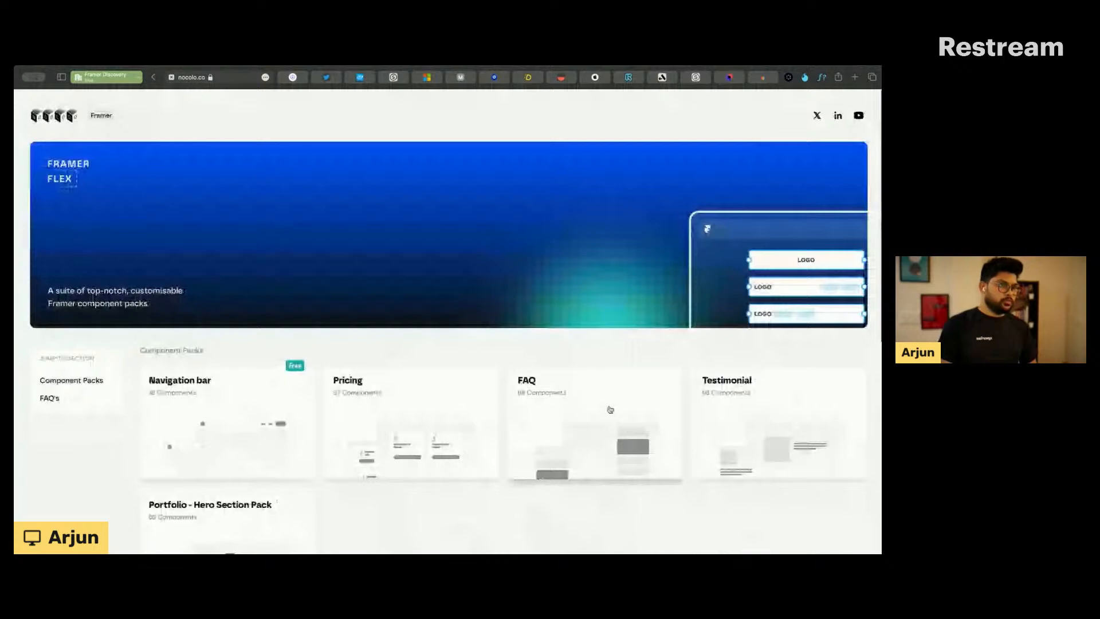
Step: Browse the FAQ component pack, then return to Framer Flex
left_click(609, 409)
scroll(413, 366, "down", 3)
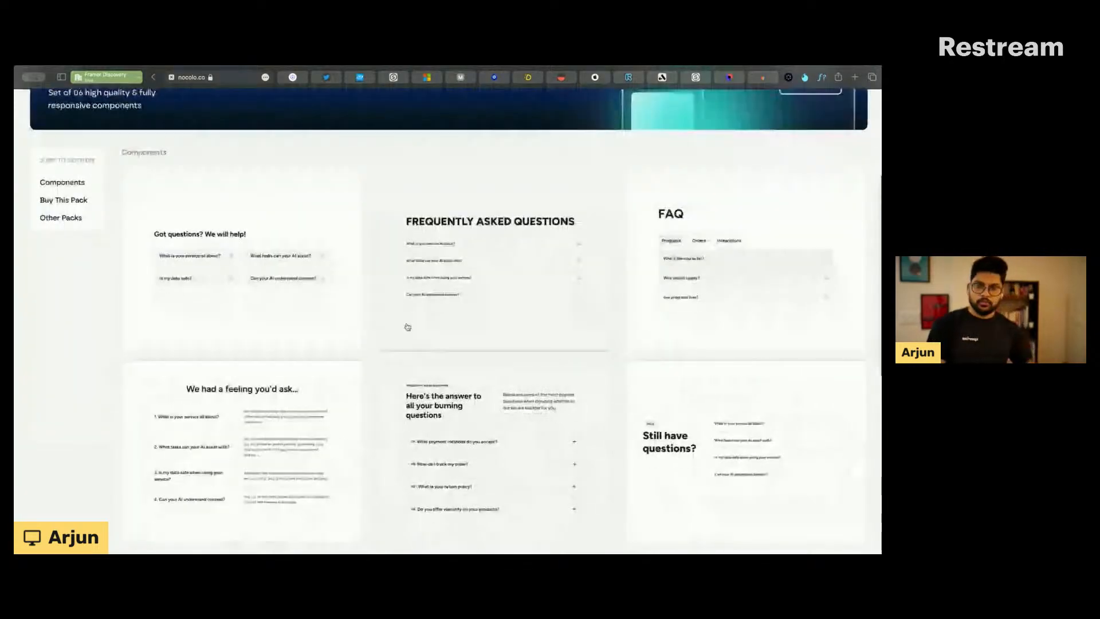
scroll(407, 327, "up", 1)
scroll(408, 327, "up", 1)
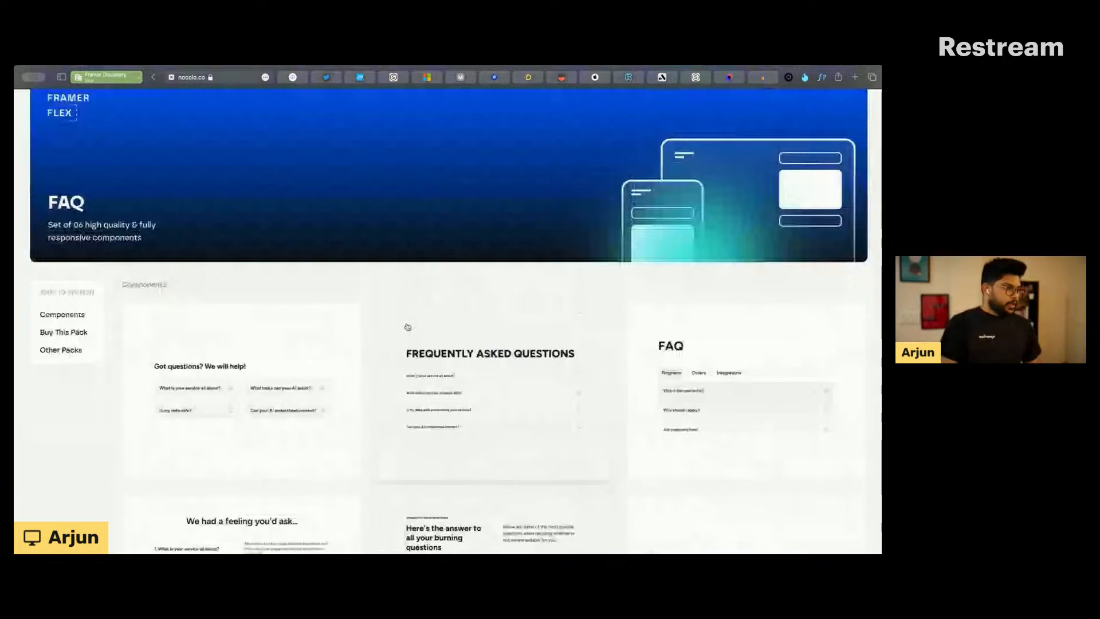
scroll(407, 327, "up", 1)
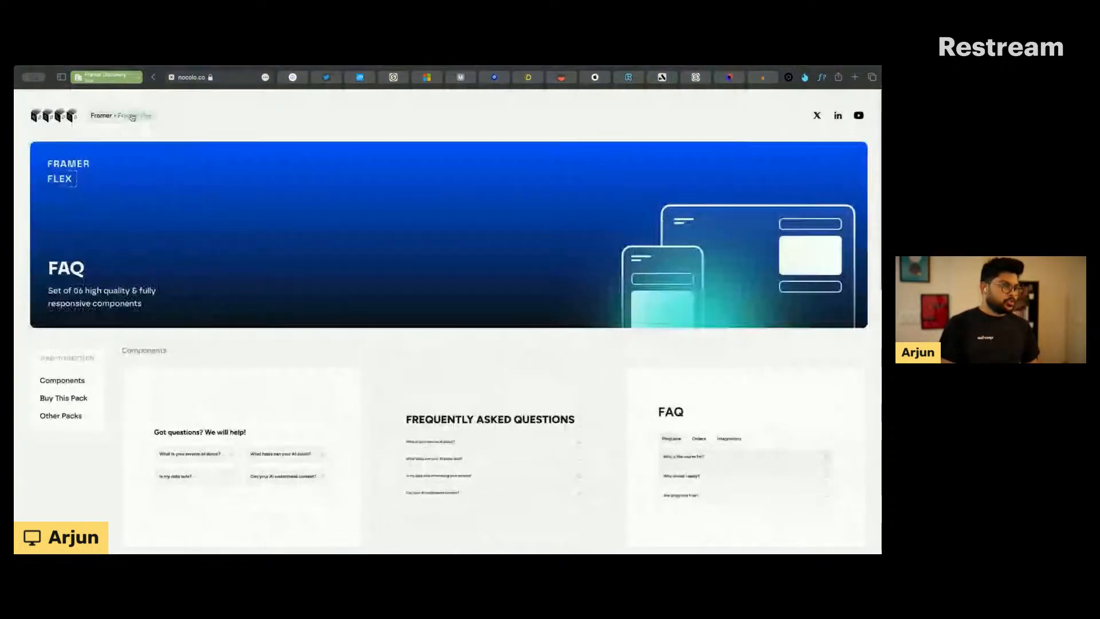
left_click(134, 117)
Step: Reopen the Navigation bar component pack
scroll(395, 336, "down", 2)
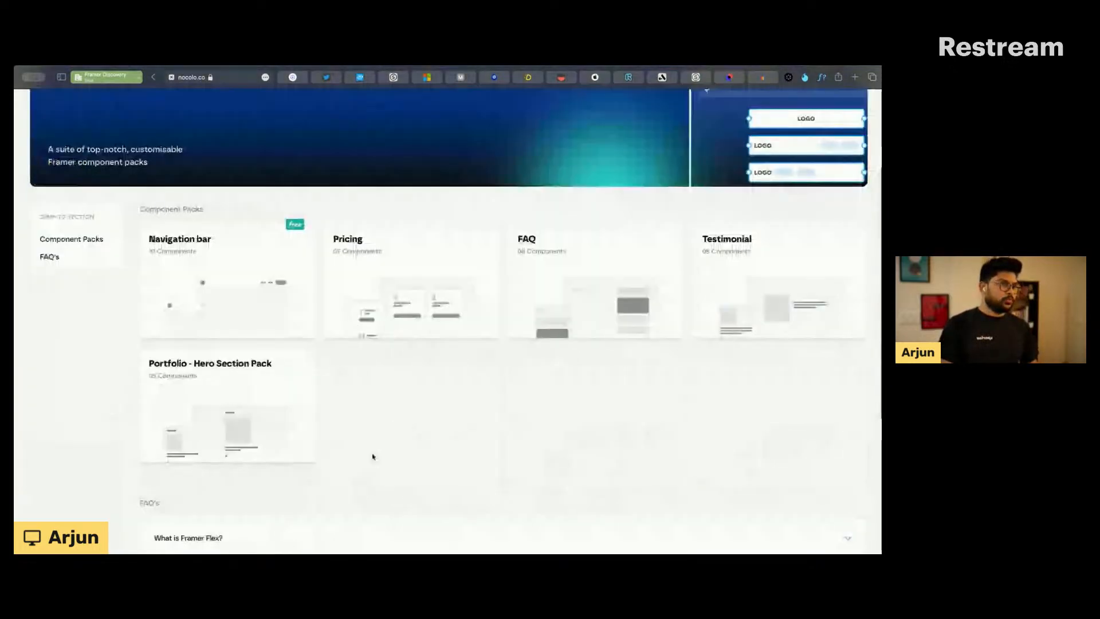
scroll(398, 323, "down", 2)
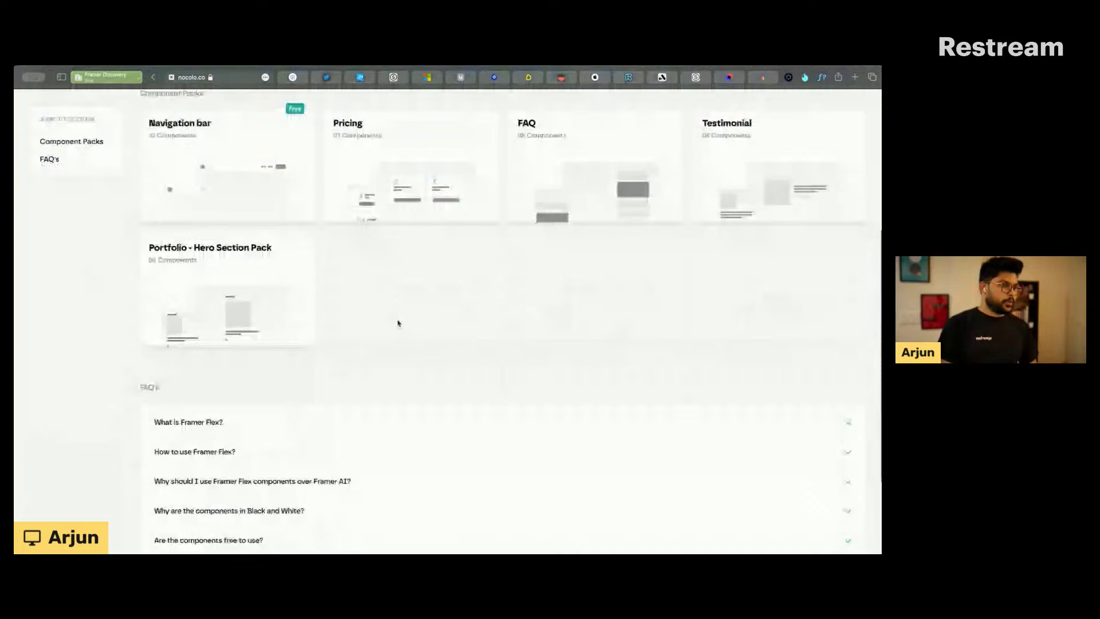
scroll(398, 323, "up", 2)
scroll(397, 324, "up", 1)
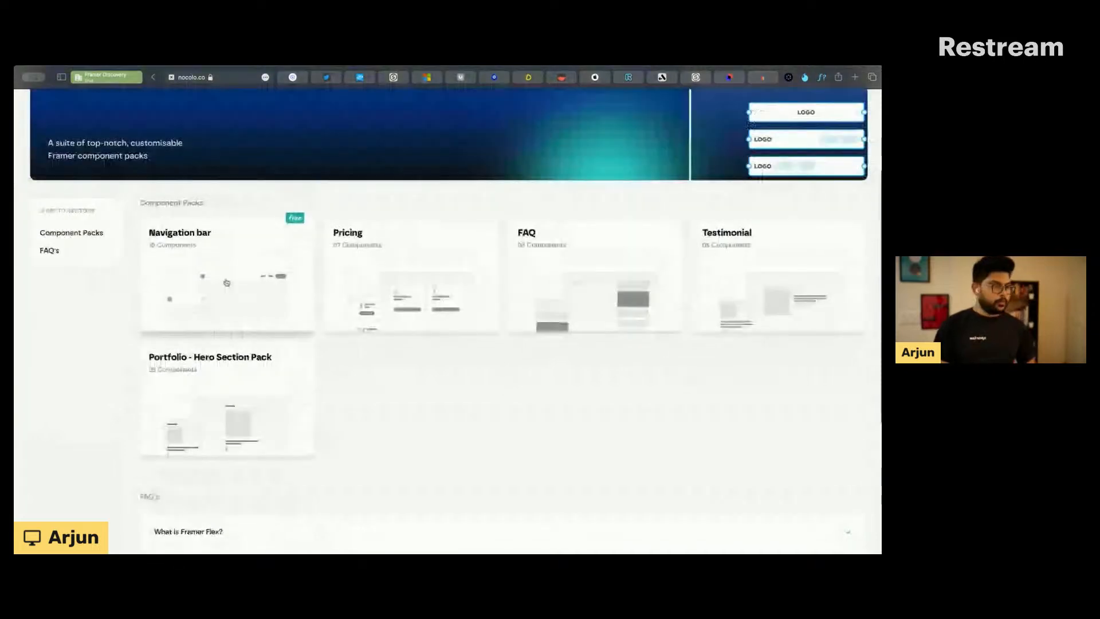
left_click(226, 282)
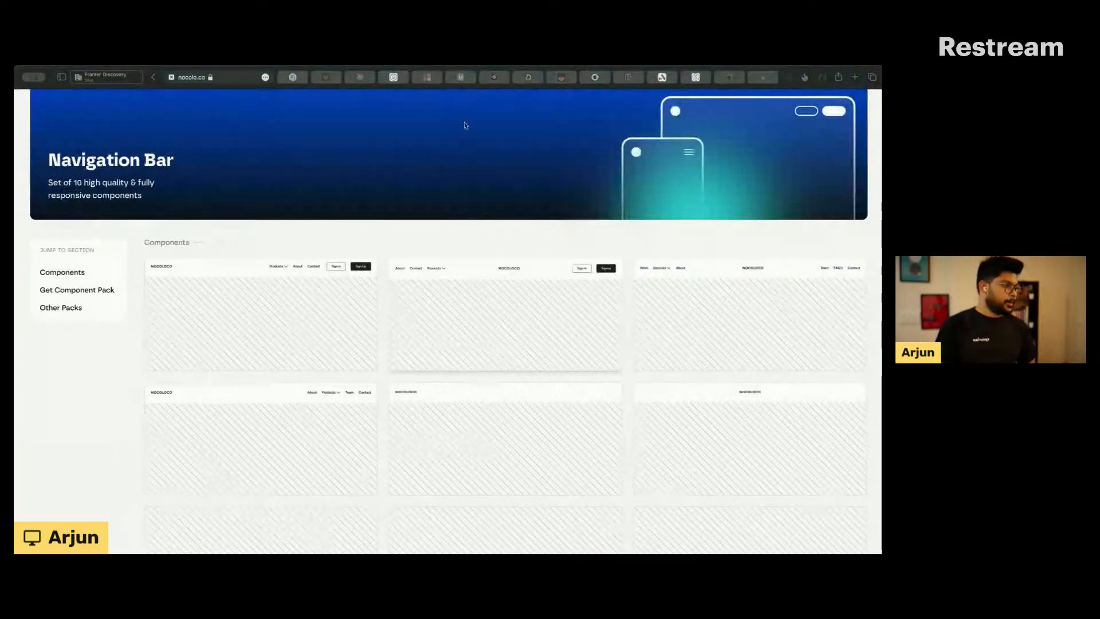
Step: Back in Framer, open the Framer Flex - Navigation Bar project tab
key("super+Tab")
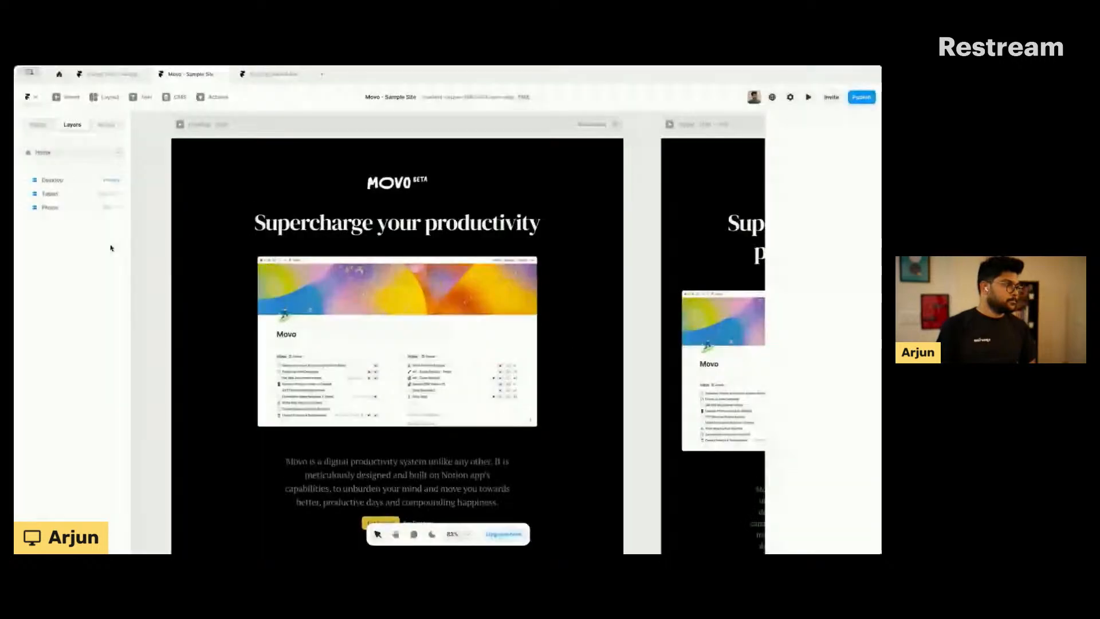
left_click(109, 75)
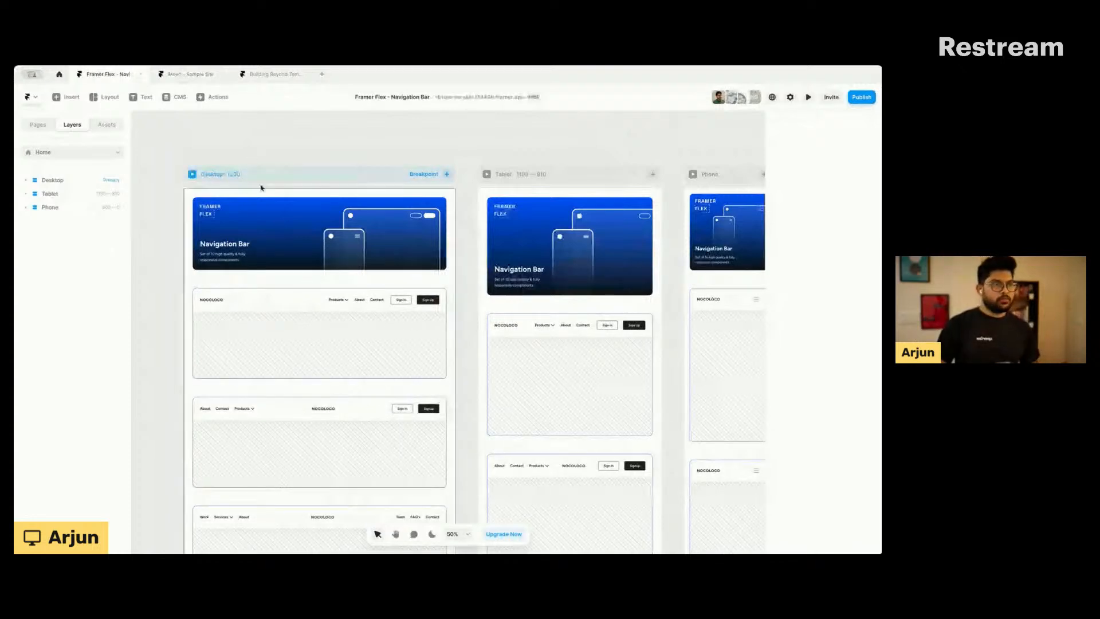
Step: Inspect the navbar with the logo on the left and its containing frame
scroll(301, 330, "down", 3)
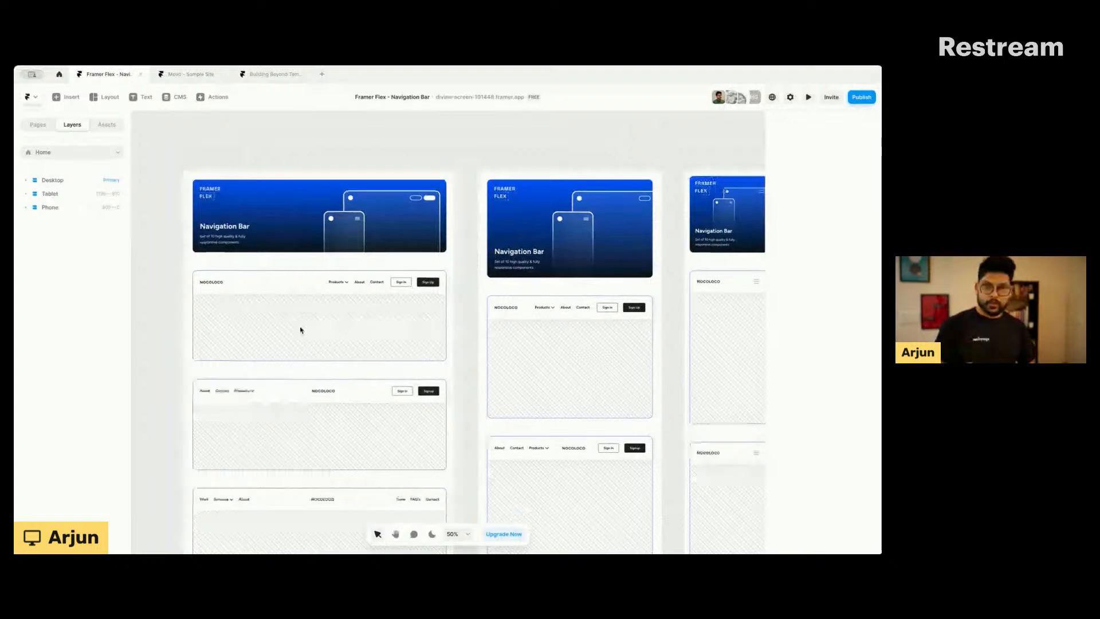
scroll(301, 330, "up", 2)
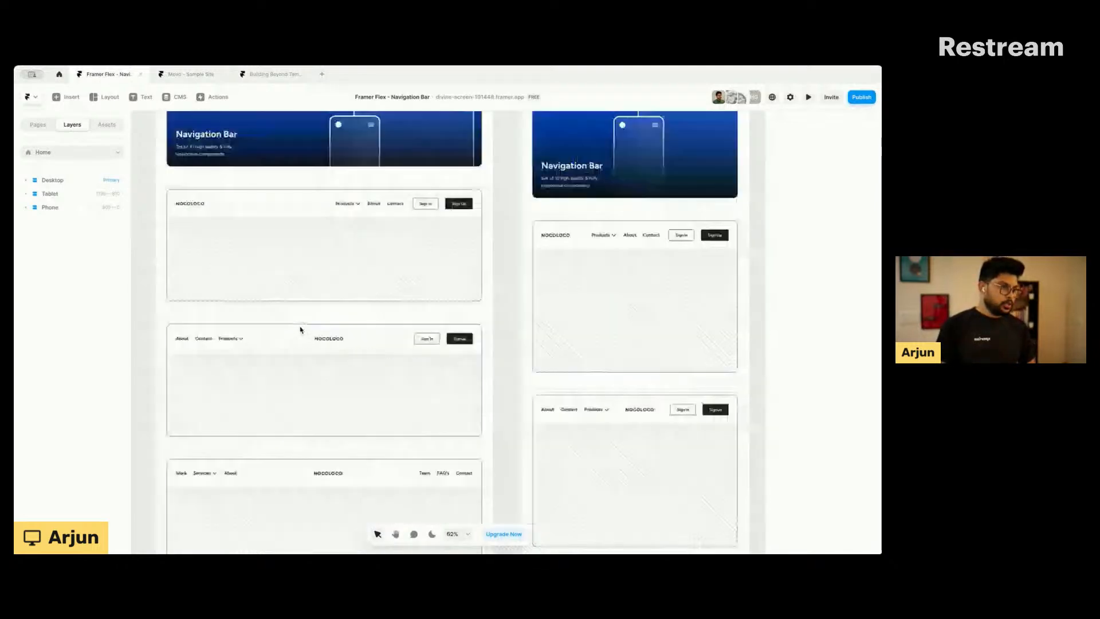
scroll(301, 330, "down", 3)
scroll(301, 330, "down", 5)
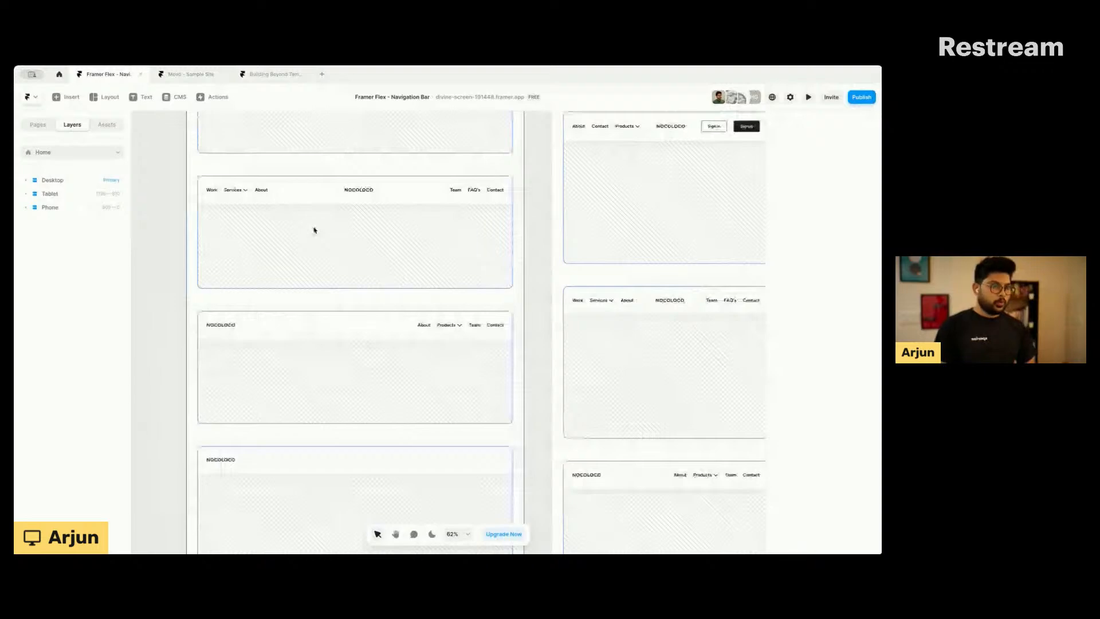
left_click(312, 340)
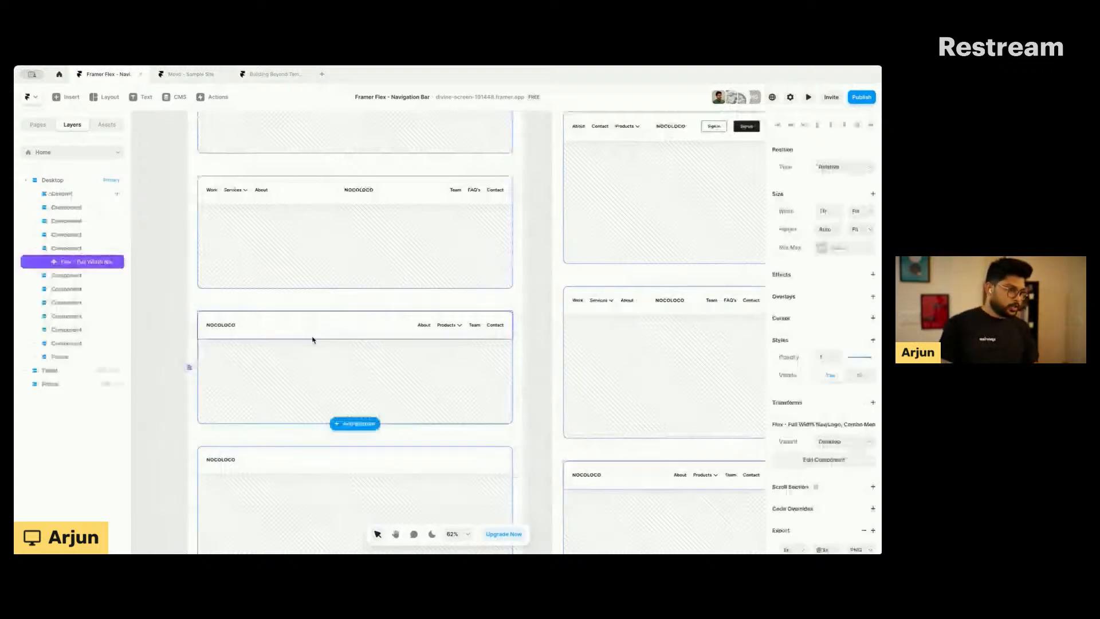
left_click(312, 379)
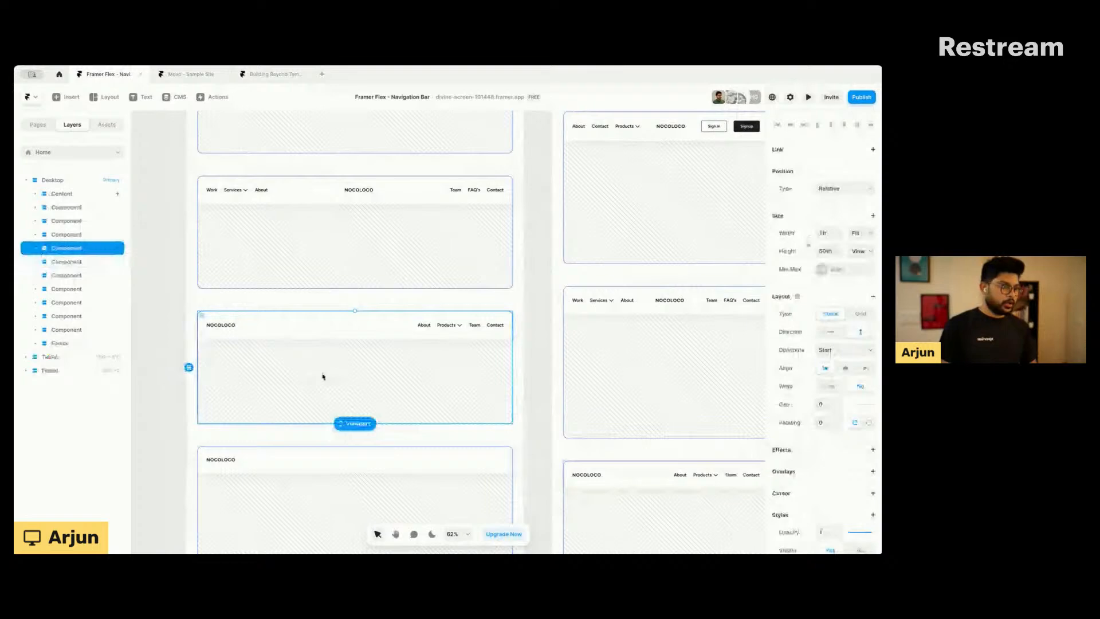
Step: Inspect the next navbars, including Work / Services / NOCOLOCO, then return to the Movo - Sample Site tab
scroll(323, 376, "down", 3)
left_click(319, 369)
scroll(324, 371, "up", 2)
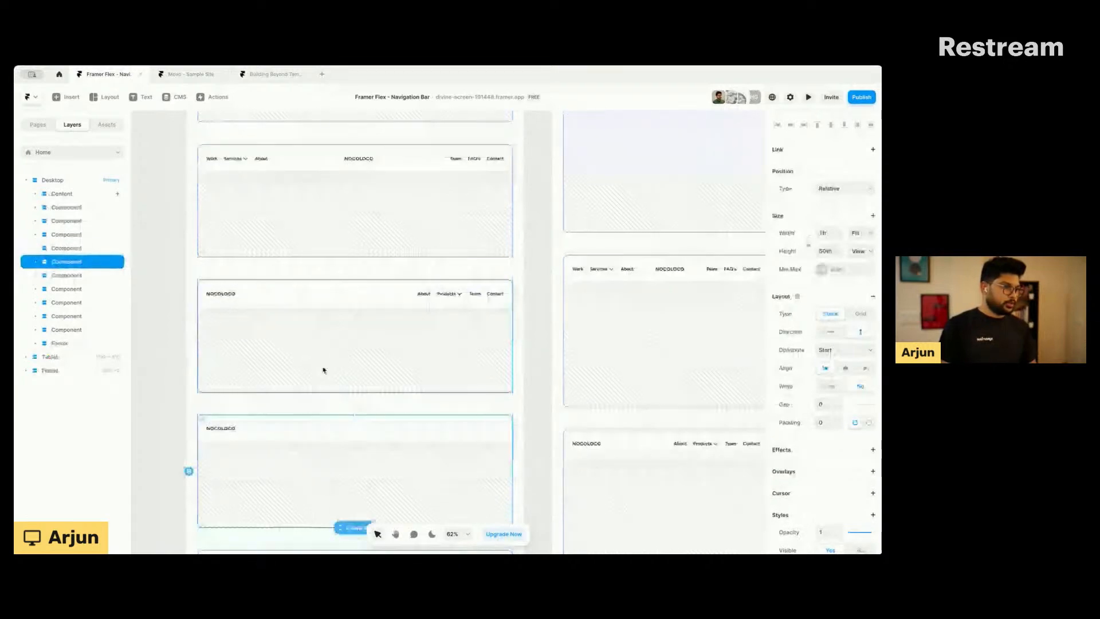
scroll(324, 370, "up", 1)
scroll(319, 351, "up", 2)
left_click(317, 263)
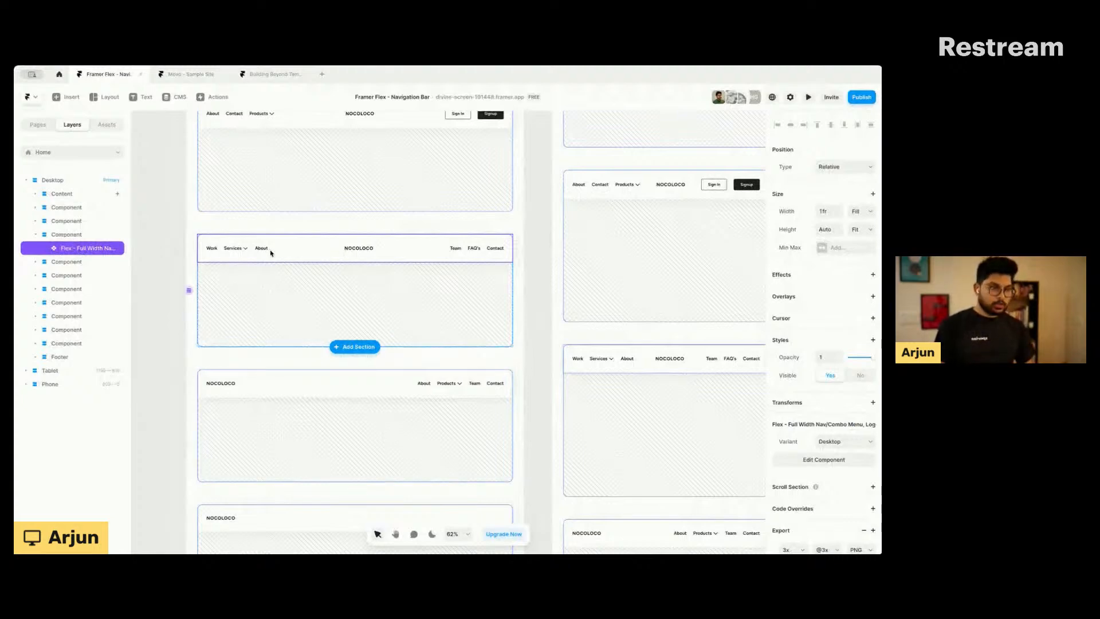
left_click(189, 74)
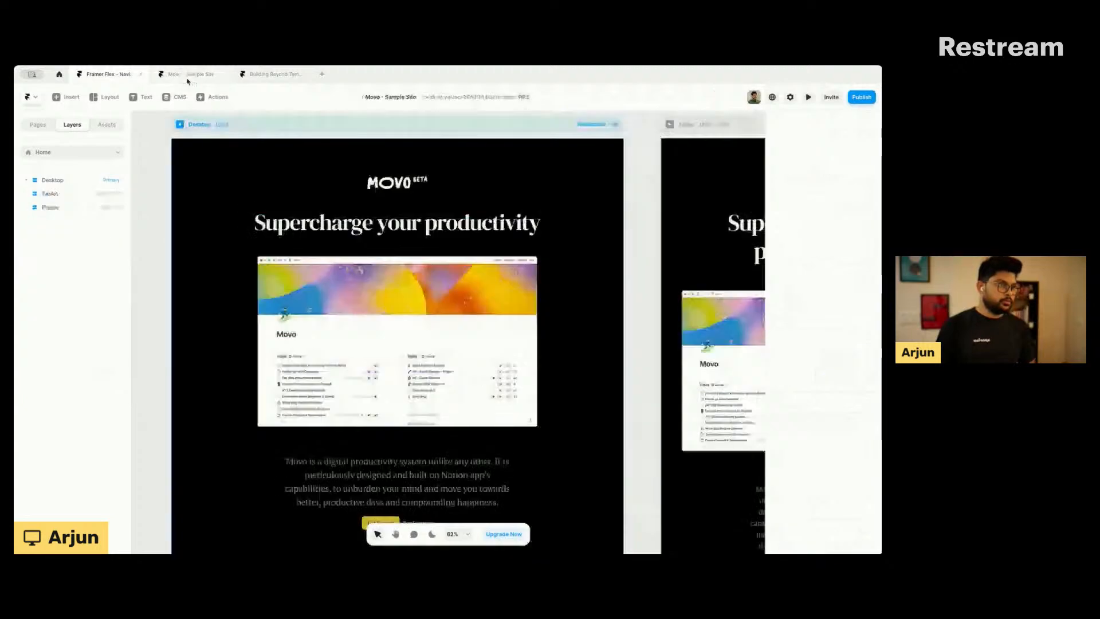
Step: Move the pasted NOCOLOCO nav bar (Work, Services, About) into the Header above the MOVO logo
left_click(293, 174)
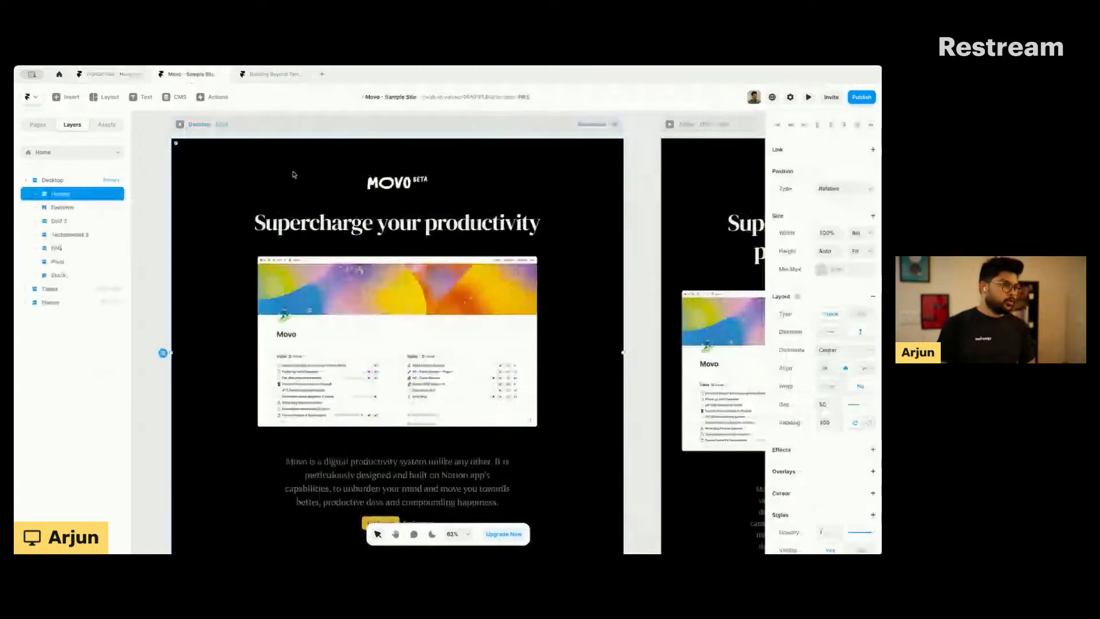
double_click(293, 175)
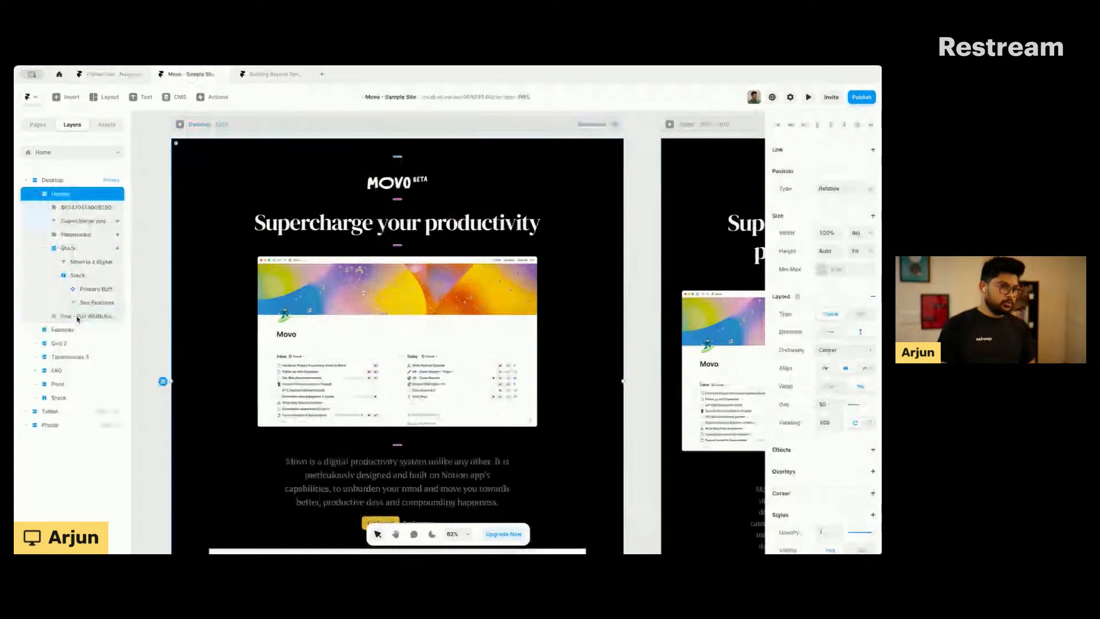
left_click(50, 248)
left_click_drag(87, 210, 87, 205)
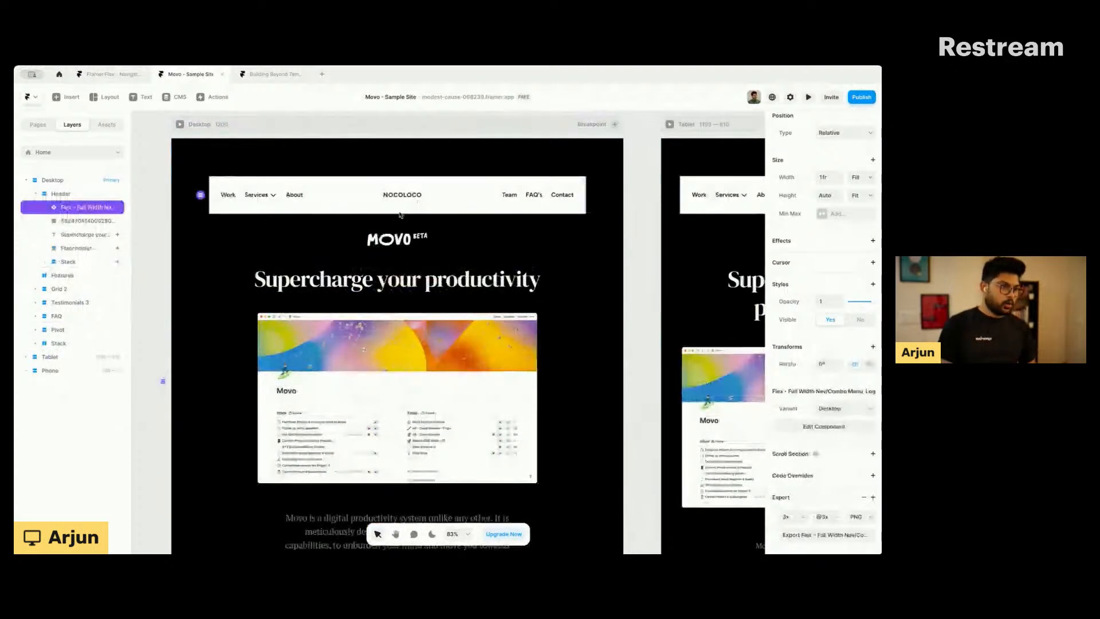
scroll(285, 416, "down", 3)
scroll(427, 293, "up", 2)
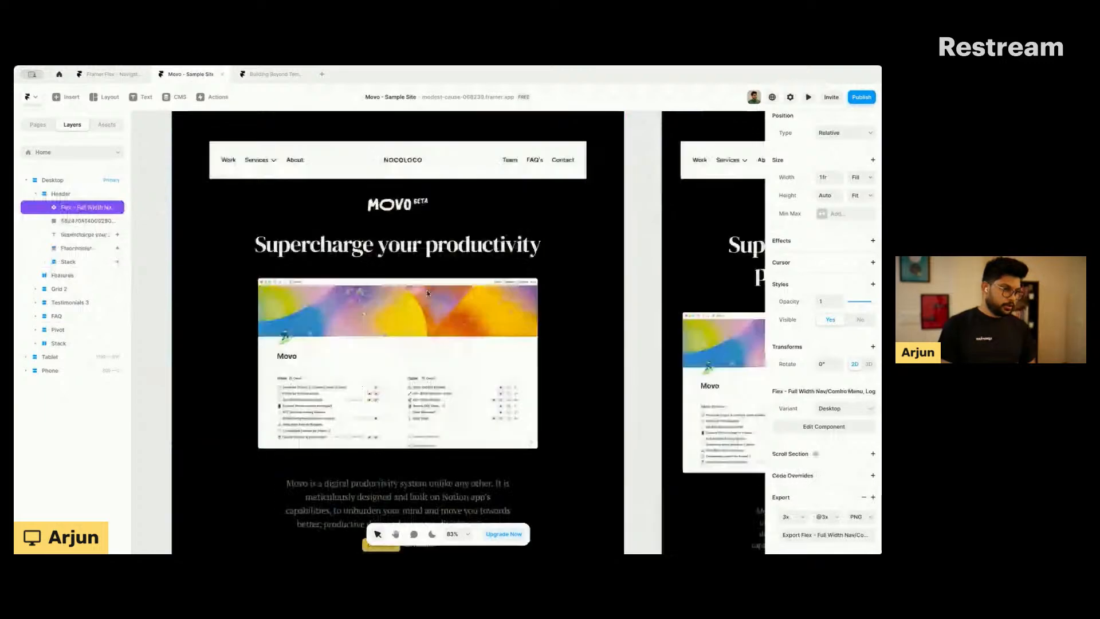
scroll(427, 293, "up", 1)
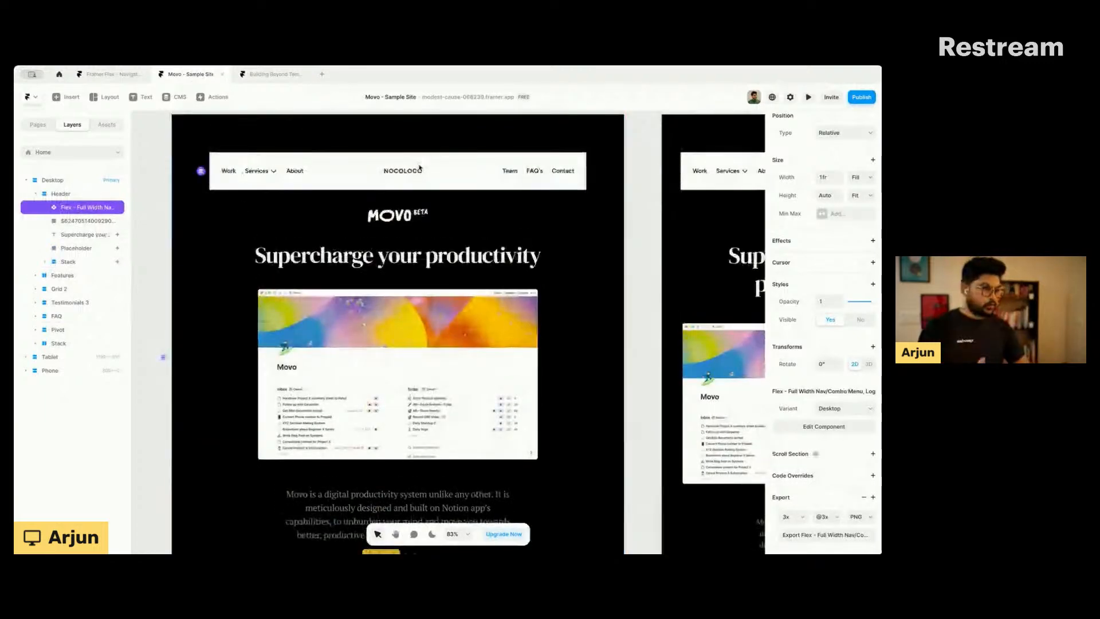
left_click(59, 196)
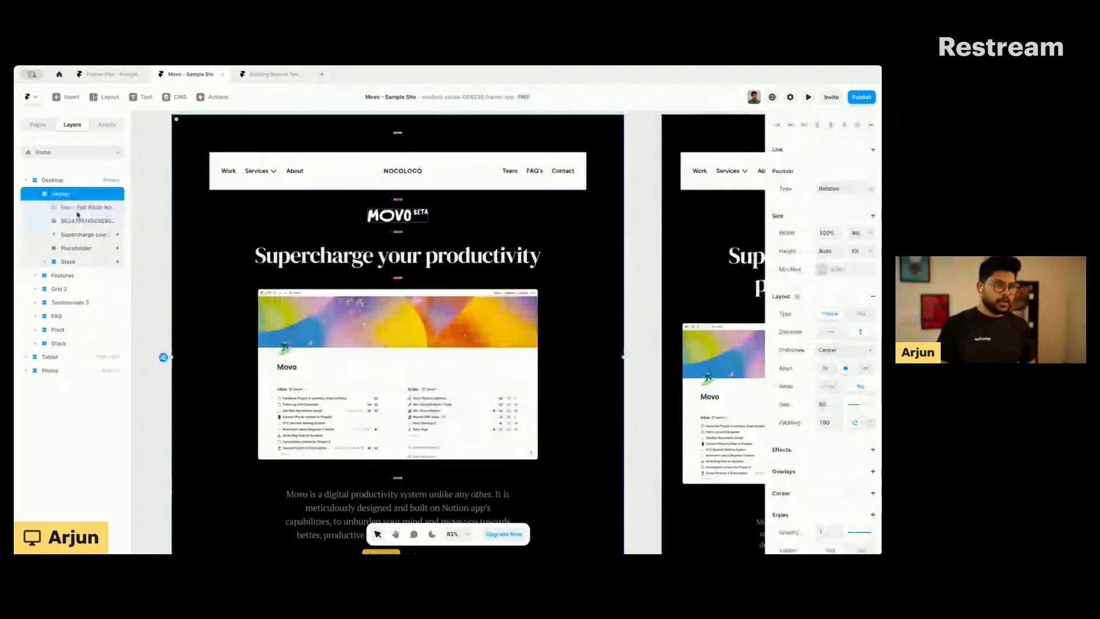
left_click(102, 205)
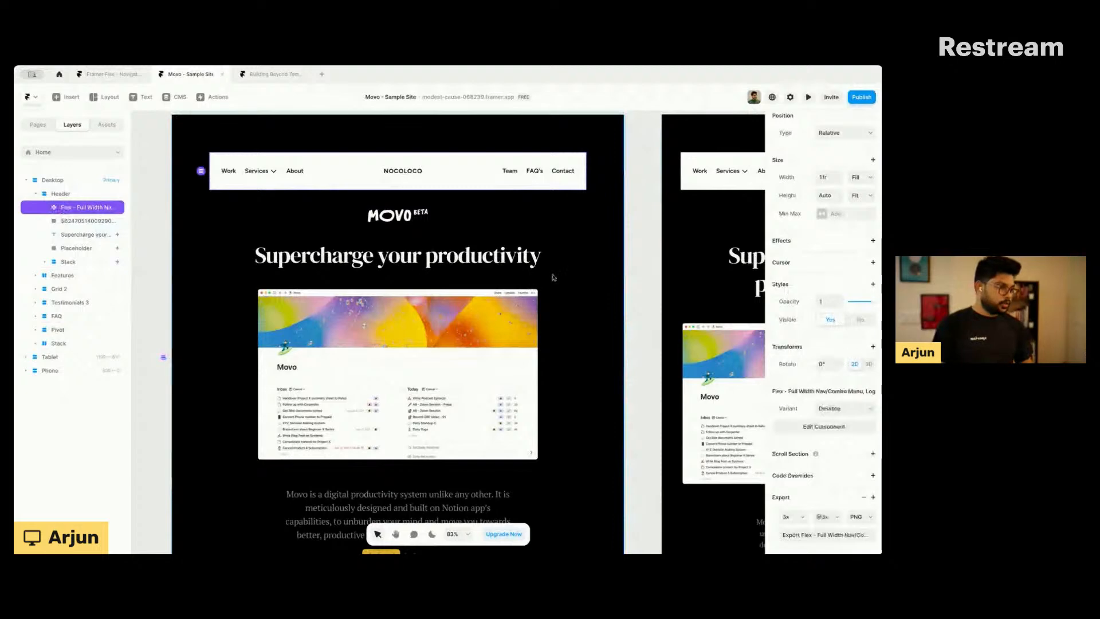
left_click(54, 195)
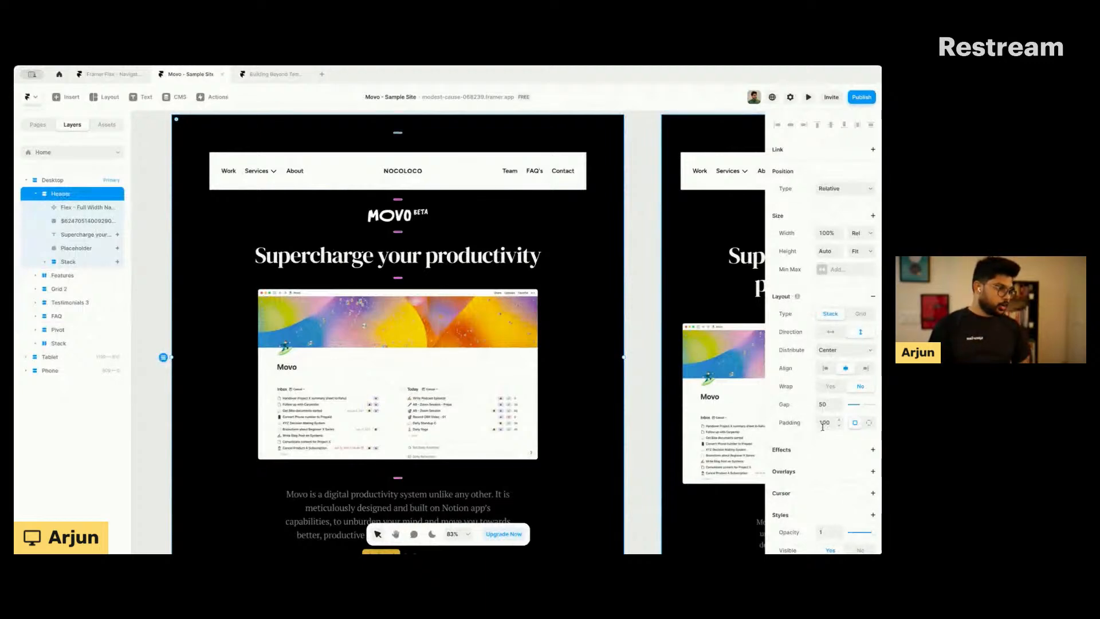
Step: Switch Header padding to per-side values: 0 top, right and left, with bottom kept at 100
left_click(869, 426)
left_click(855, 423)
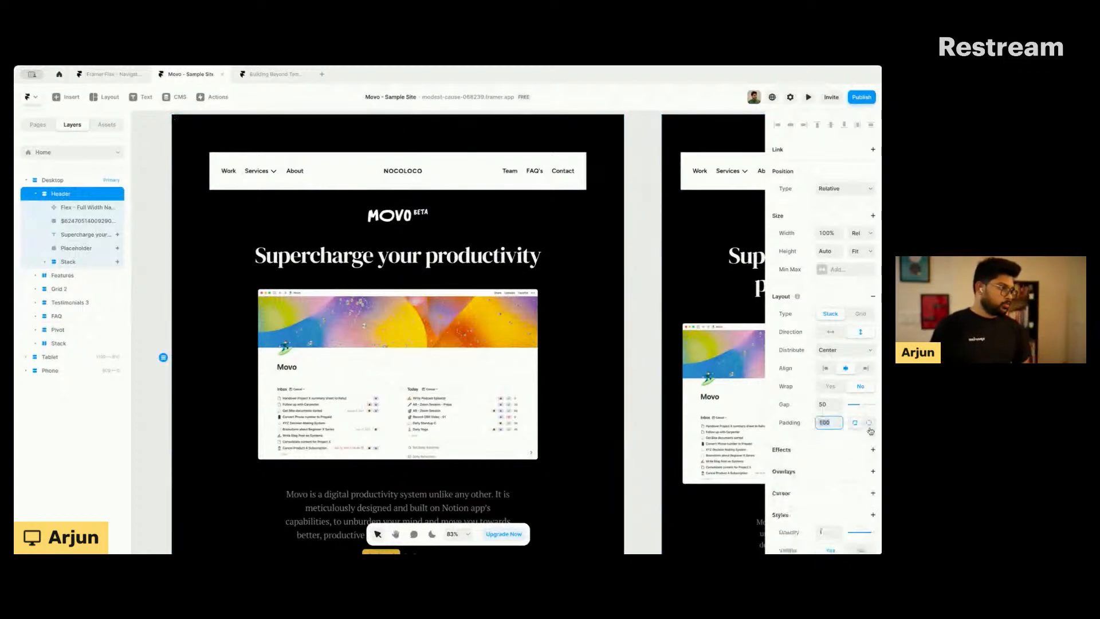
left_click(869, 429)
scroll(578, 409, "down", 2)
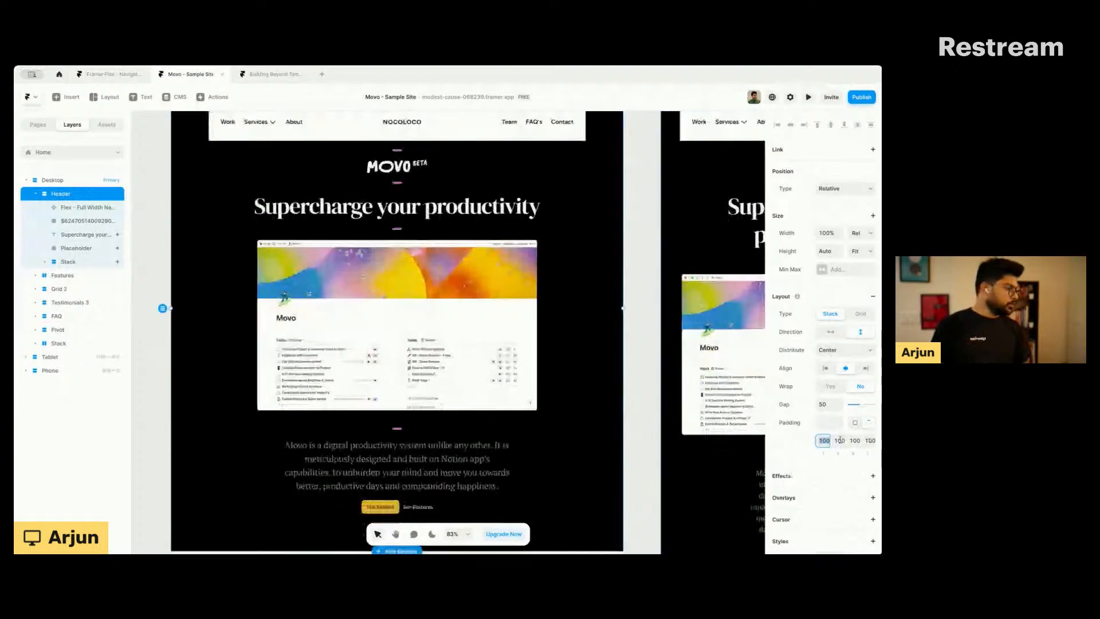
type("0")
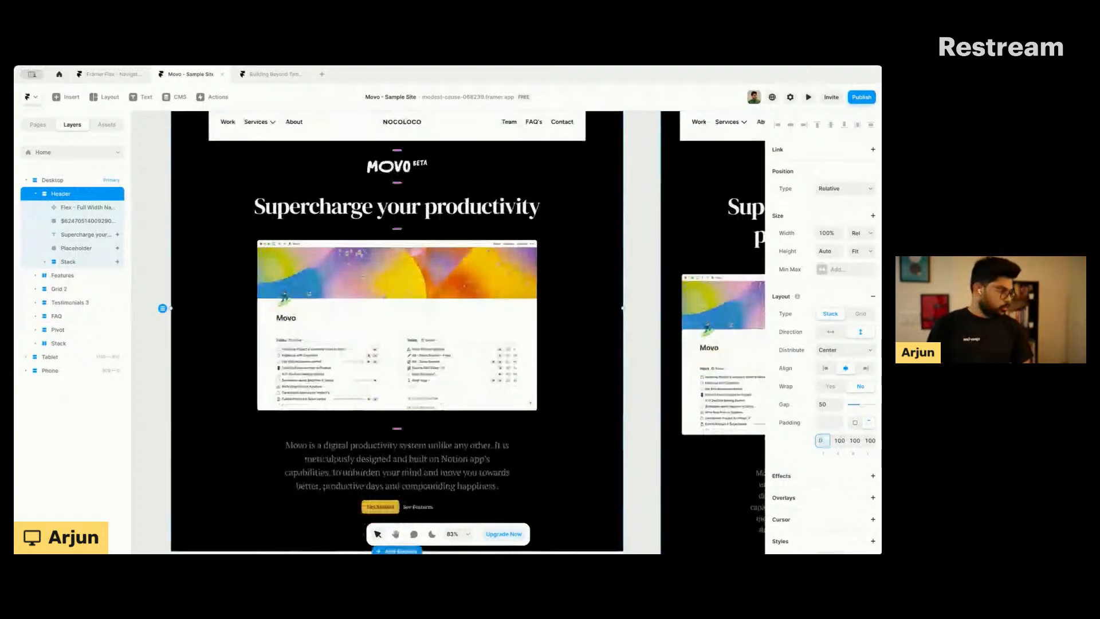
key("Tab")
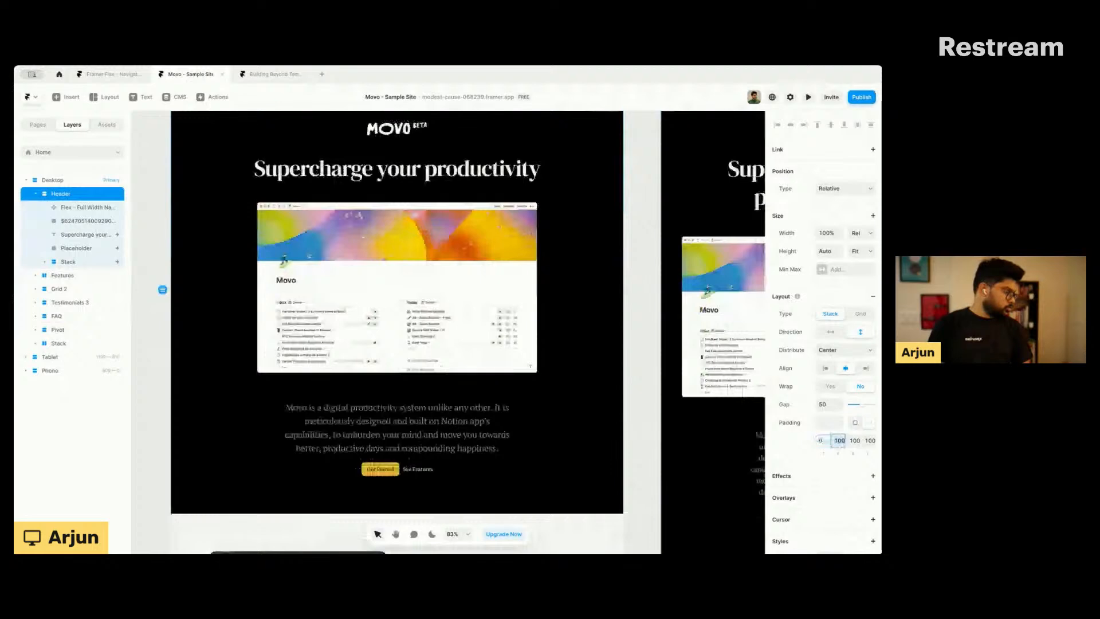
type("0")
key("Tab")
key("Tab")
type("0")
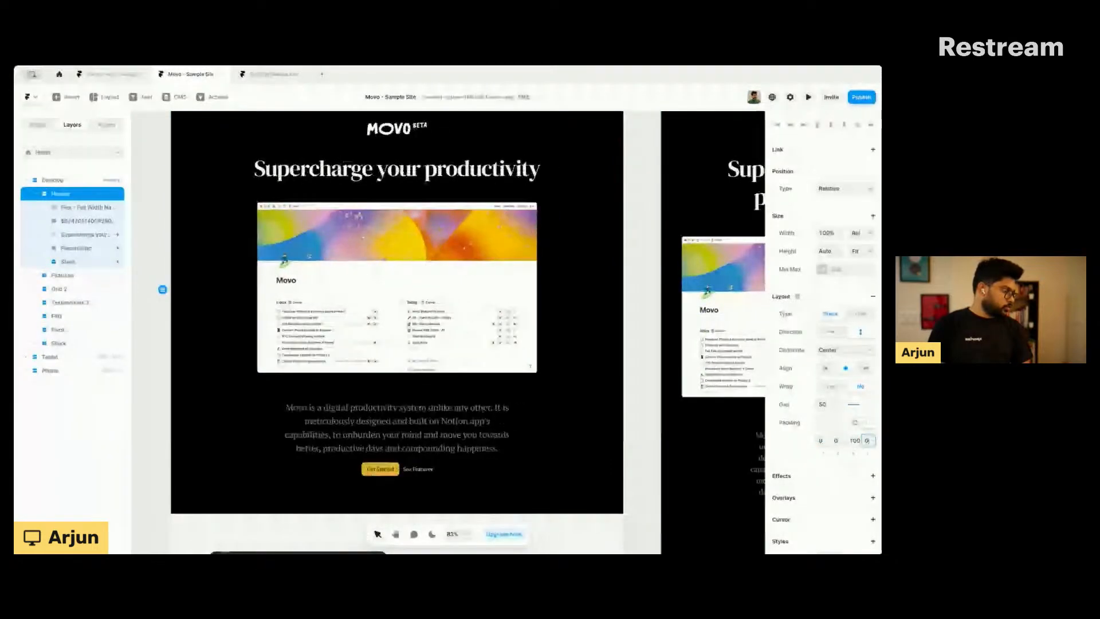
scroll(341, 397, "up", 2)
scroll(402, 247, "up", 1)
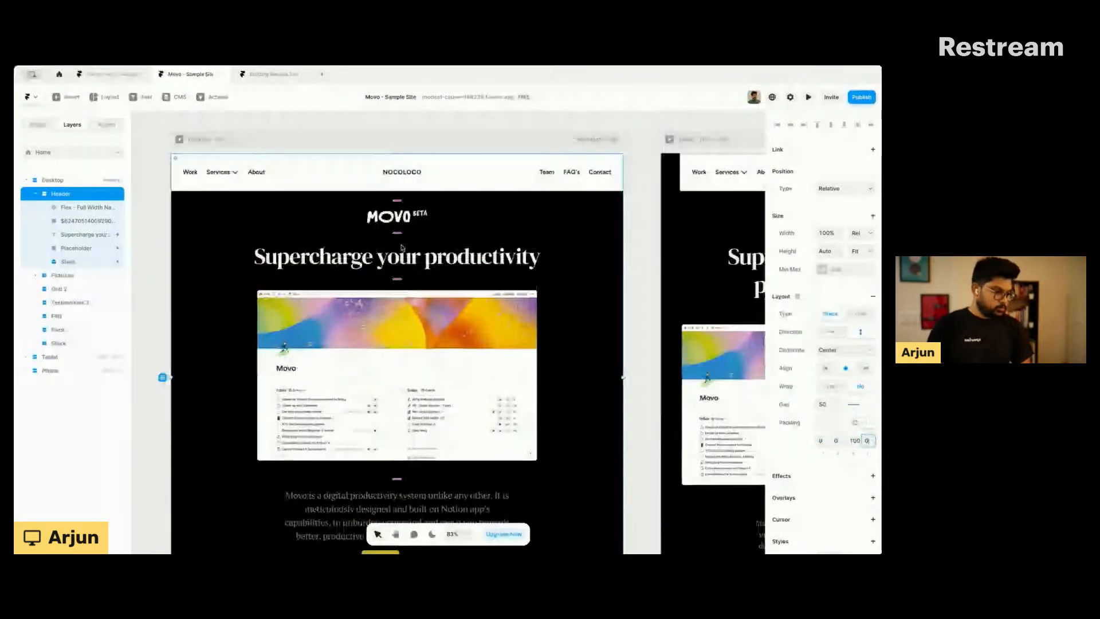
left_click(90, 202)
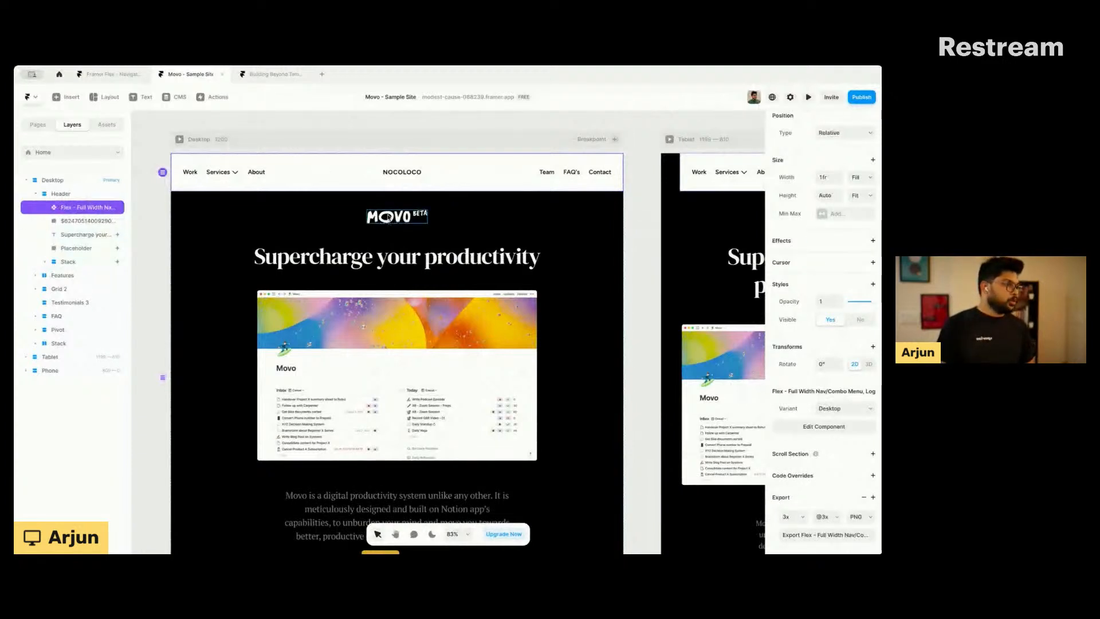
Step: Select the MOVO logo, then the header nav bar, and enter the nav component to edit it
left_click(390, 221)
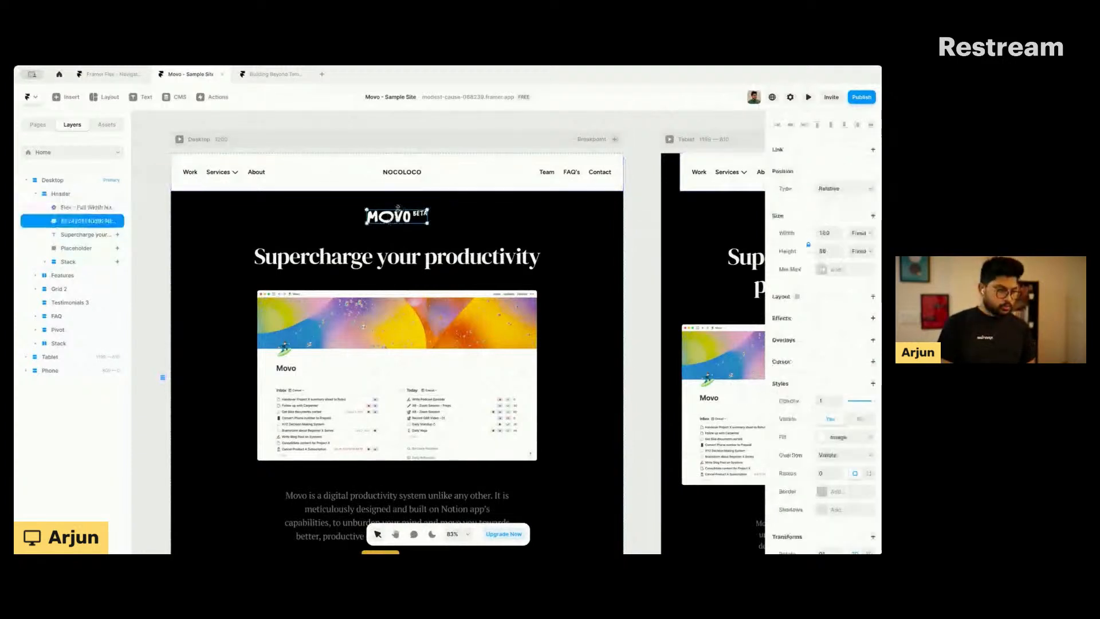
left_click(435, 181)
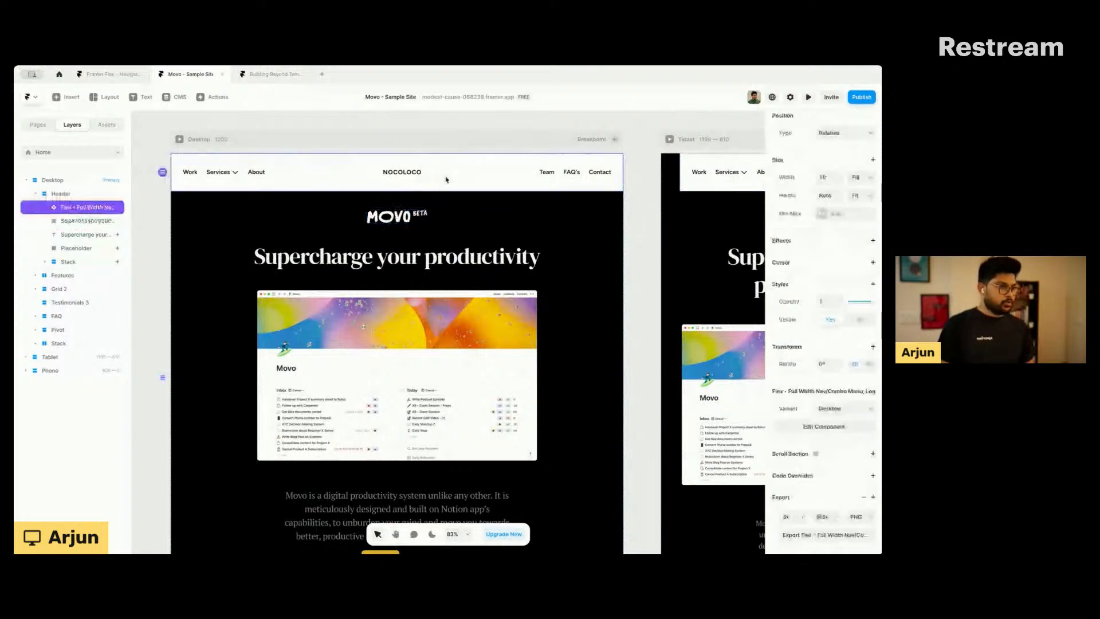
double_click(445, 180)
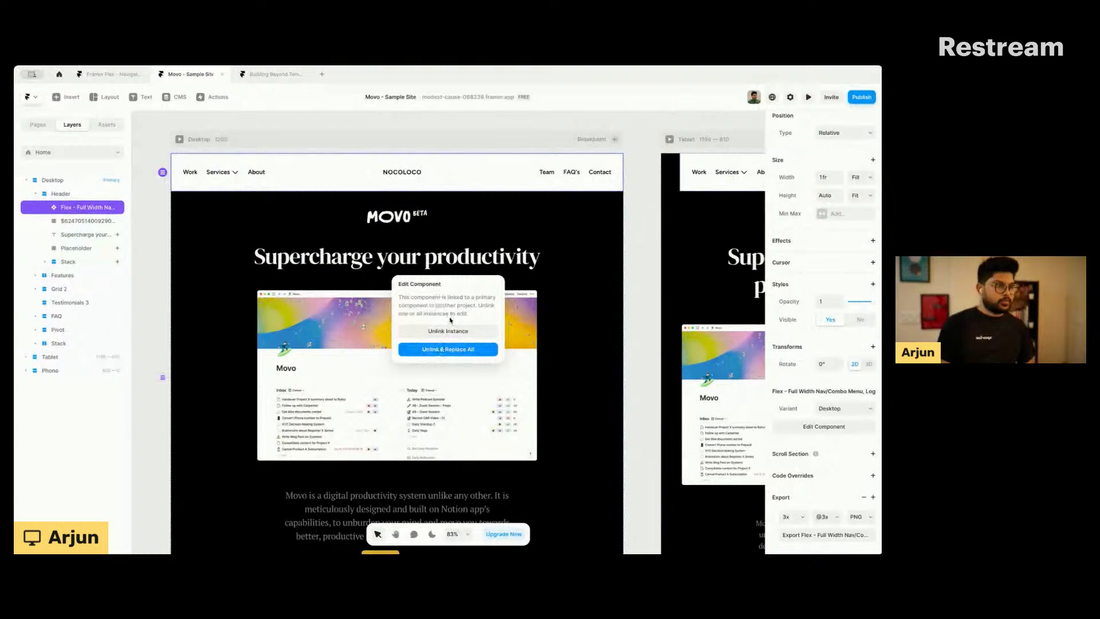
left_click(439, 351)
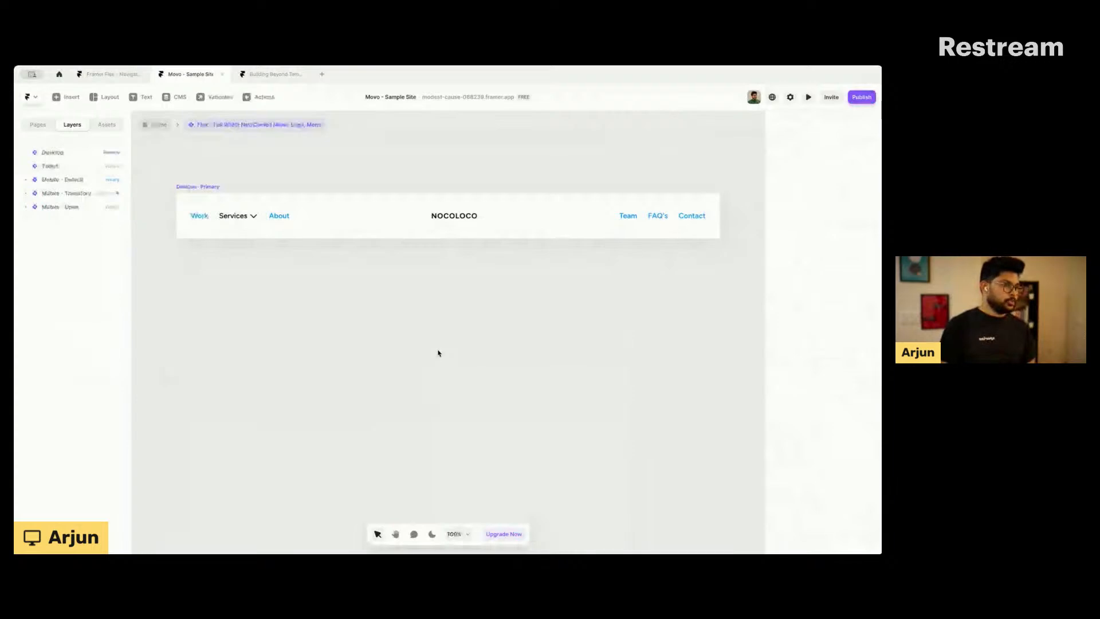
left_click(96, 75)
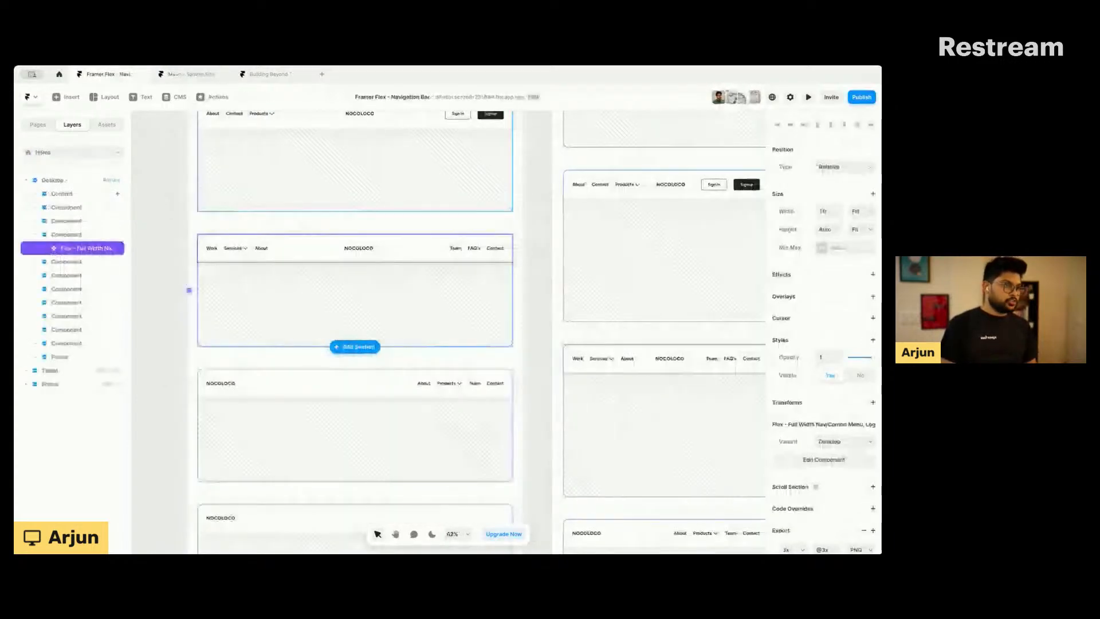
key("ctrl+Tab")
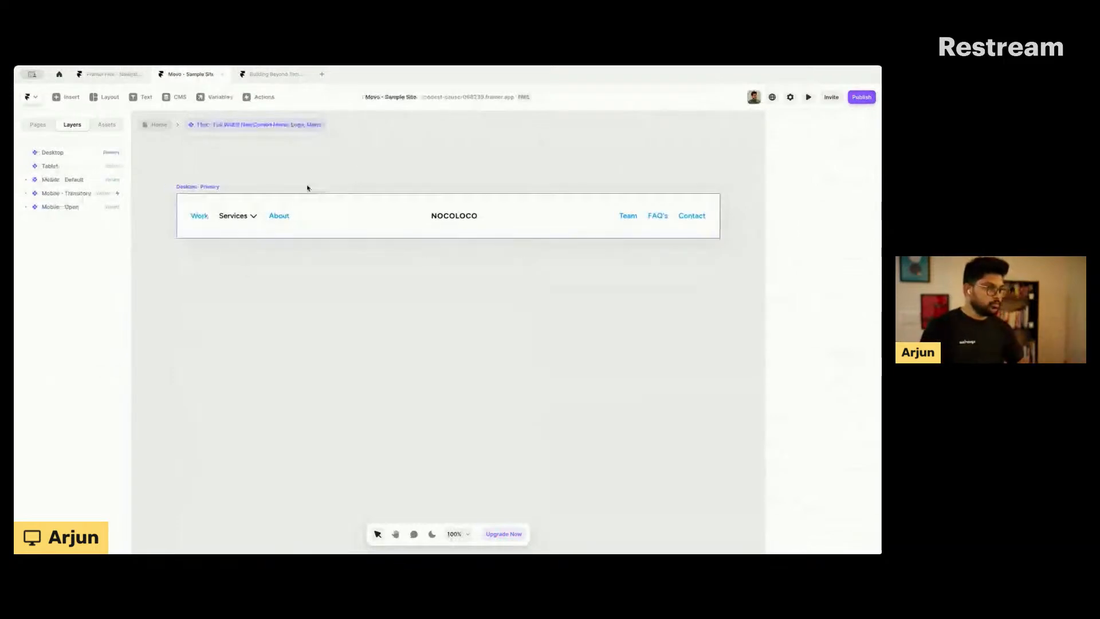
left_click(201, 186)
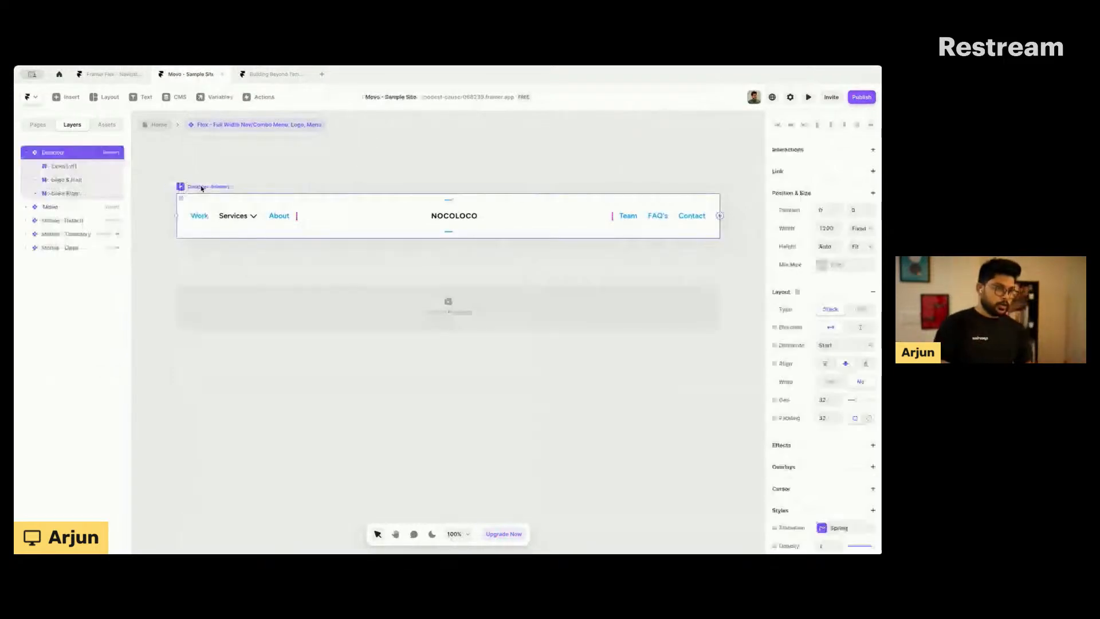
scroll(332, 307, "down", 5)
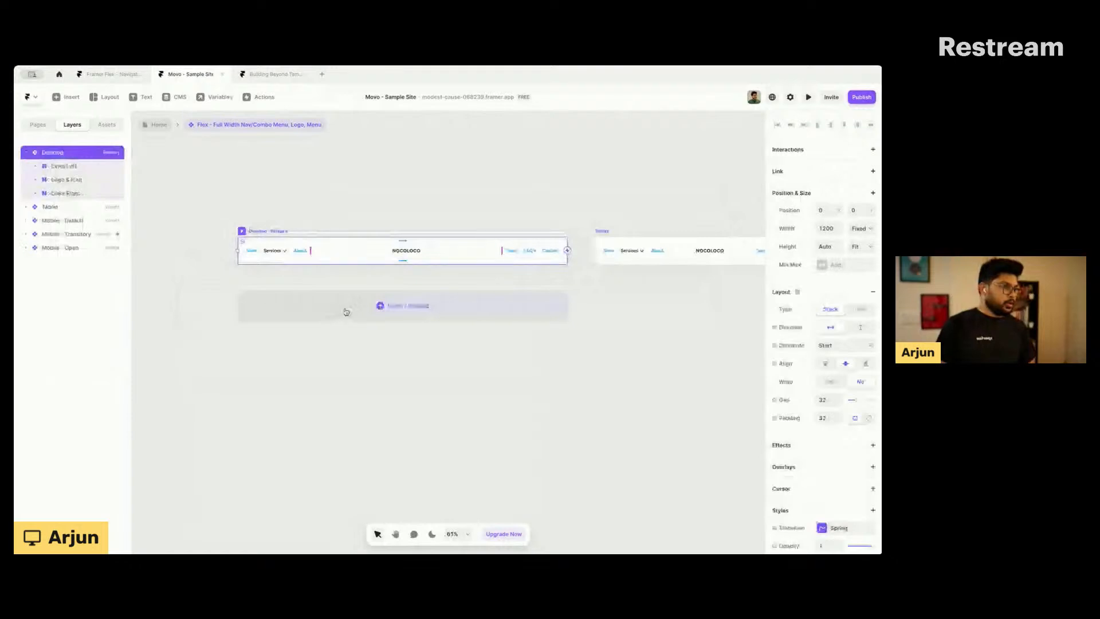
scroll(462, 241, "down", 3)
scroll(462, 245, "down", 2)
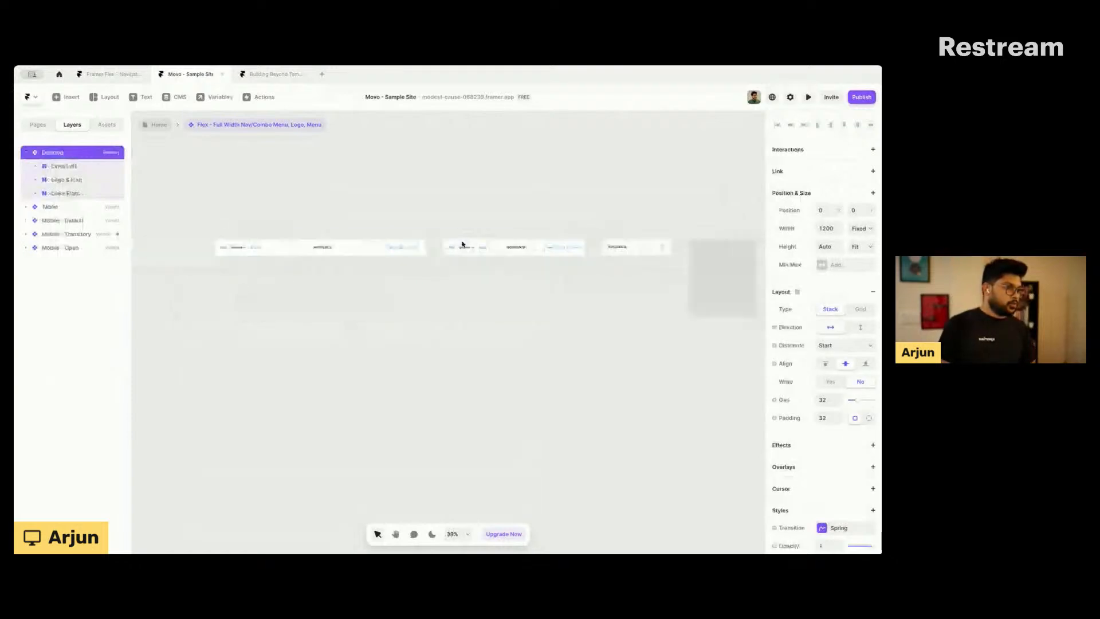
scroll(296, 277, "right", 2)
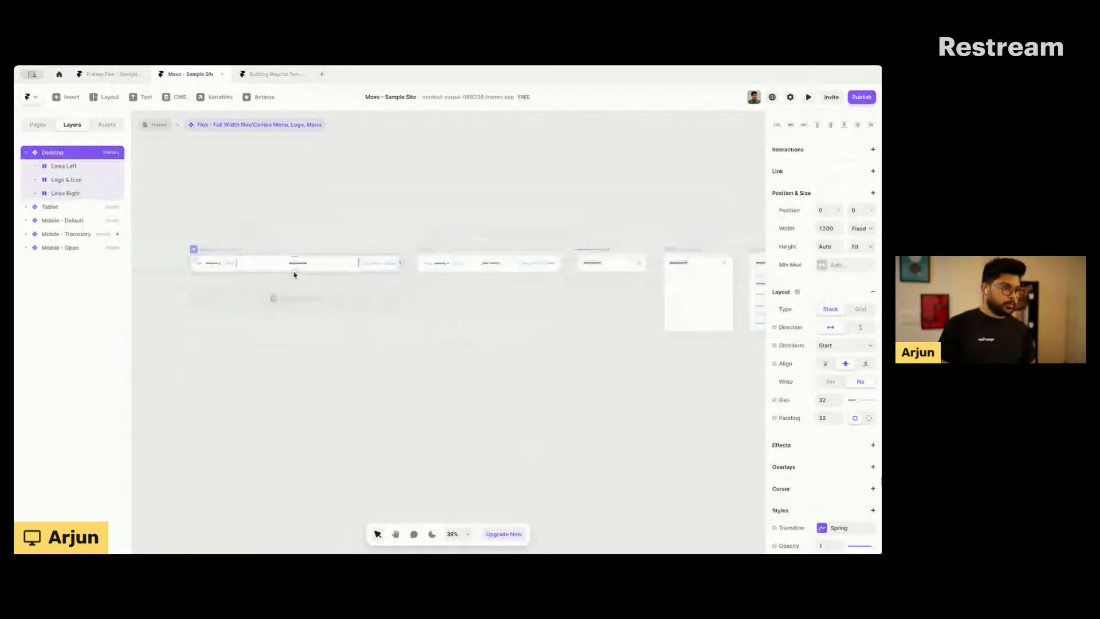
left_click(424, 250)
scroll(424, 250, "right", 2)
scroll(424, 250, "right", 2)
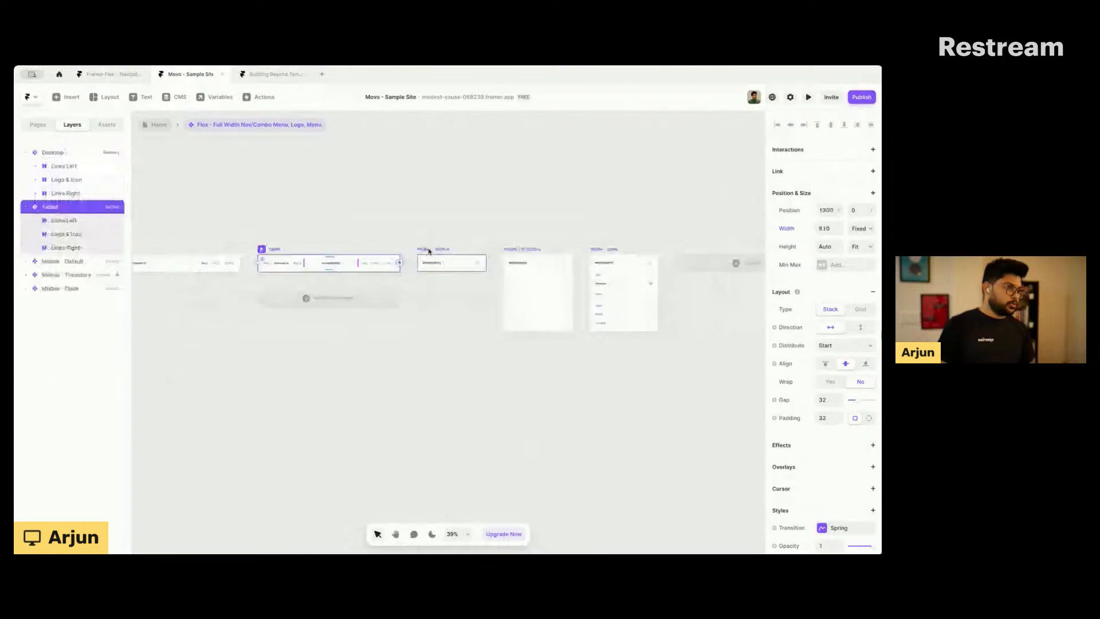
left_click(429, 251)
scroll(532, 263, "up", 3)
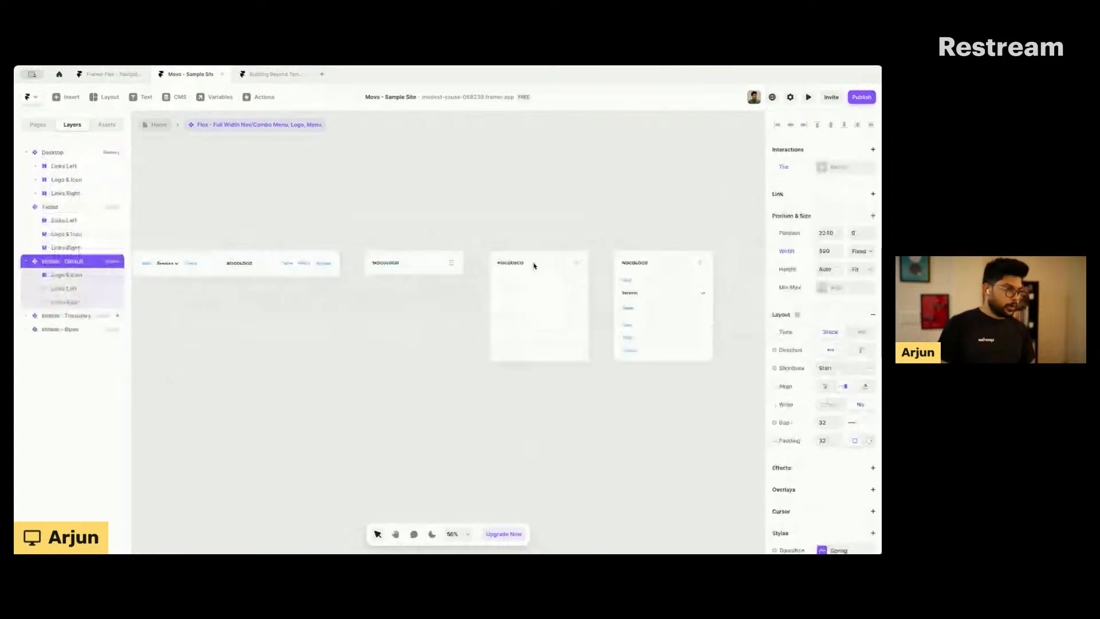
left_click(422, 274)
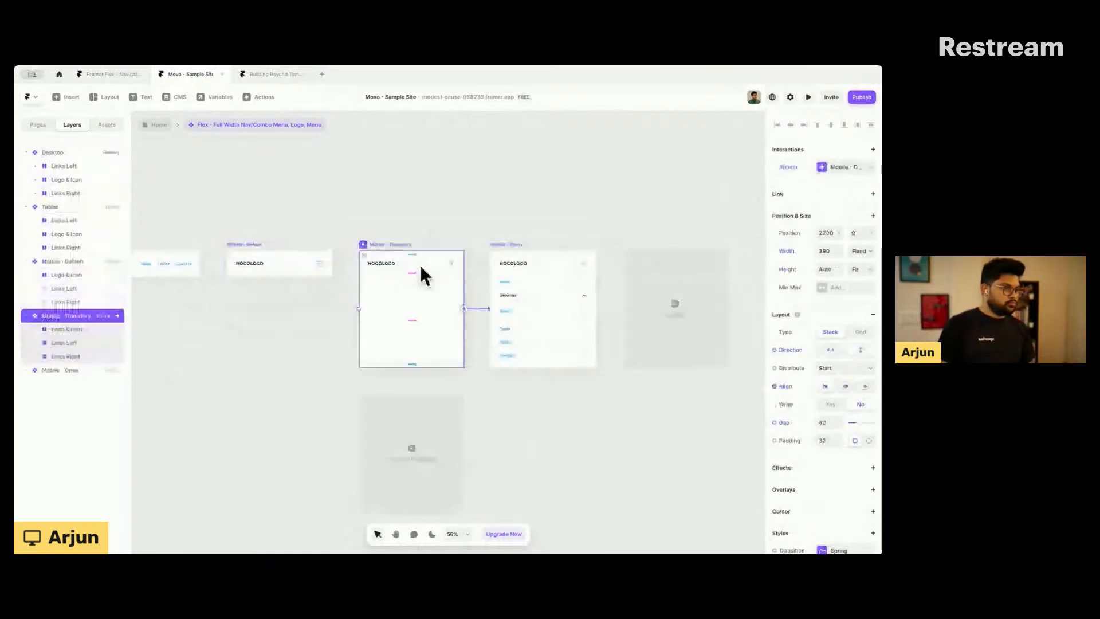
left_click(506, 250)
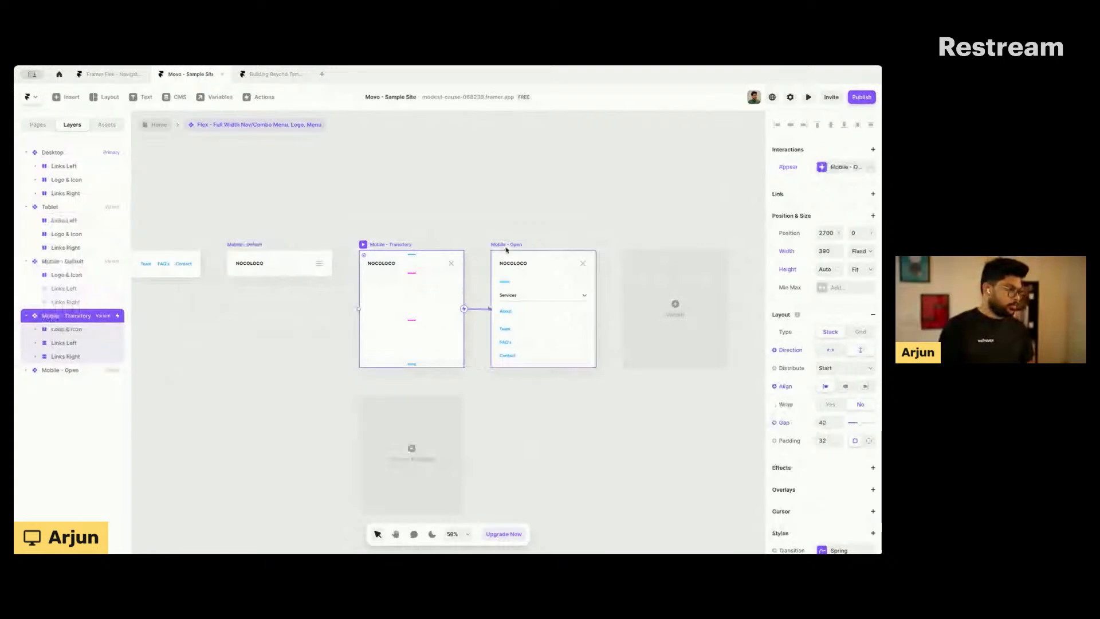
scroll(540, 321, "left", 4)
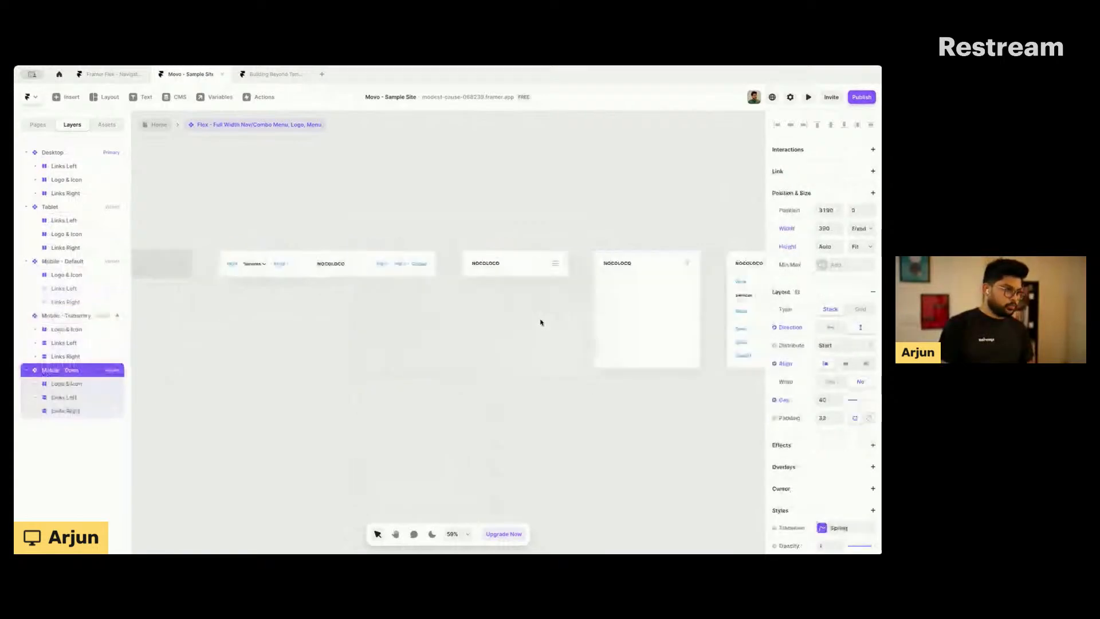
scroll(510, 263, "down", 1)
scroll(511, 264, "down", 1)
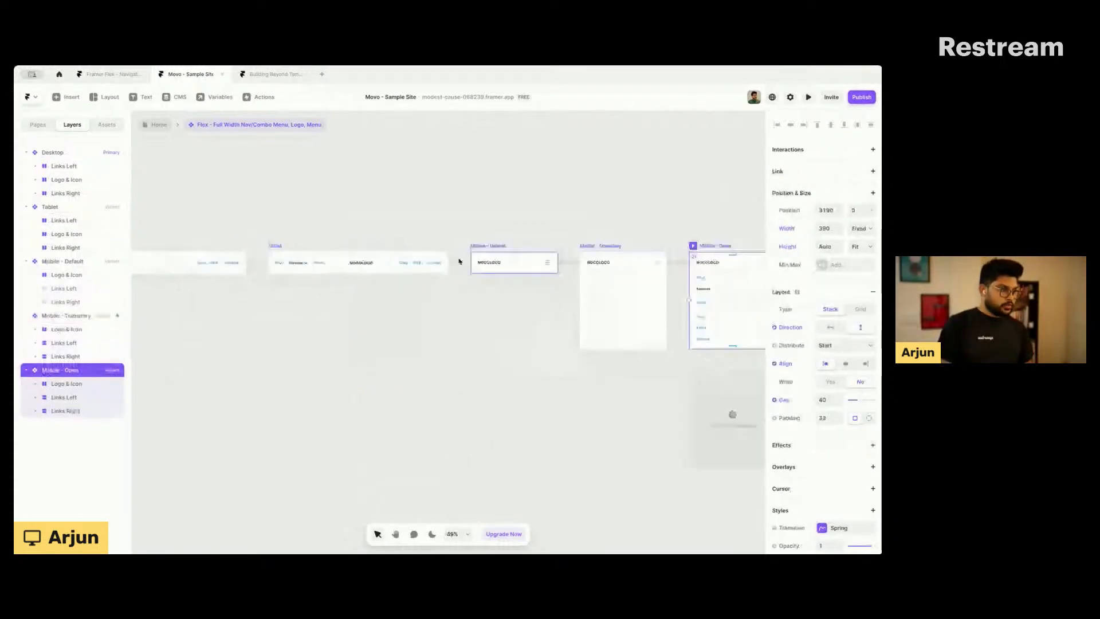
scroll(458, 261, "right", 3)
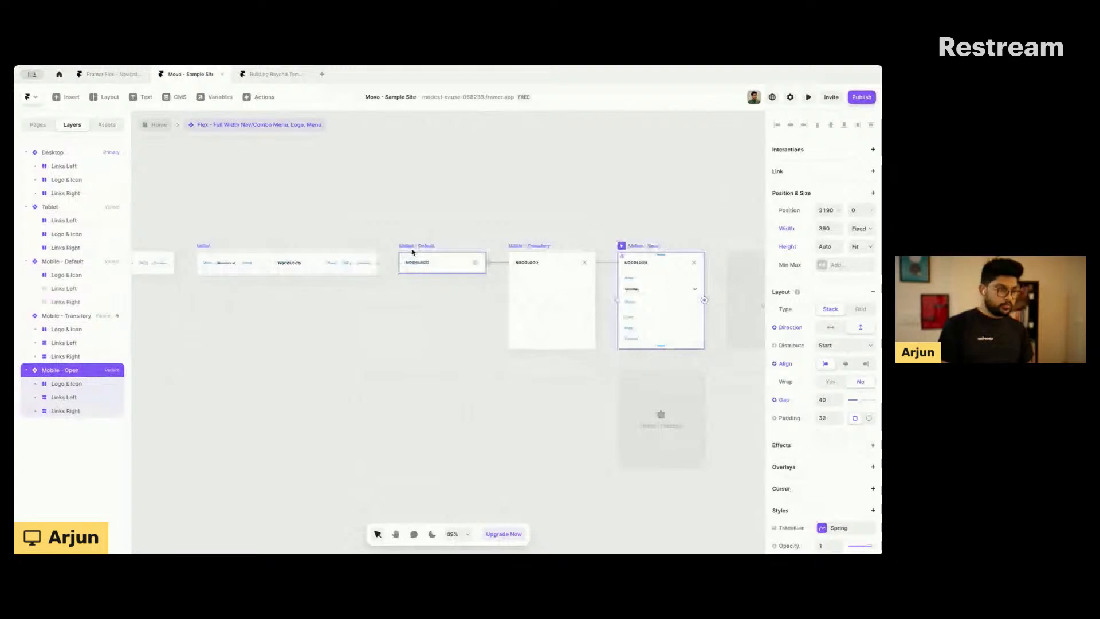
scroll(412, 252, "left", 8)
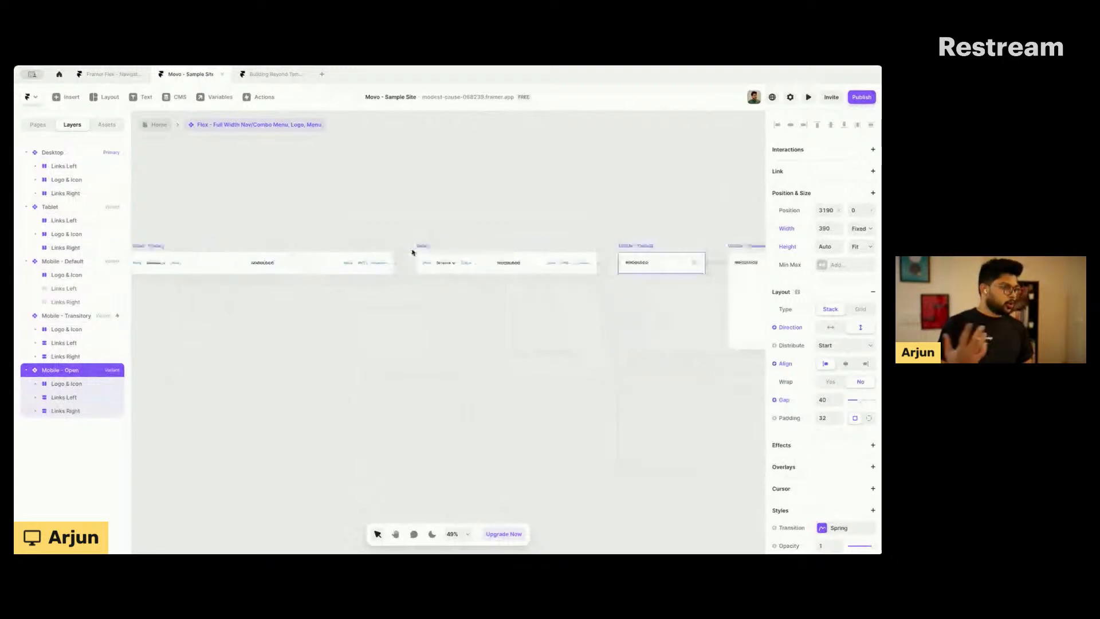
scroll(412, 252, "left", 3)
scroll(351, 265, "up", 2)
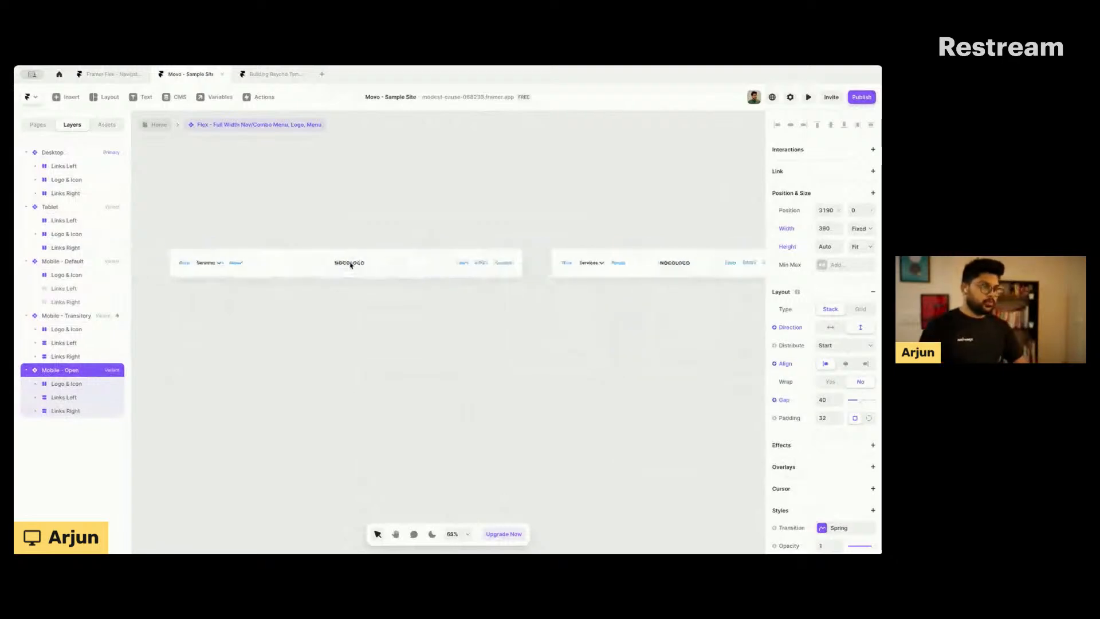
left_click(187, 245)
scroll(207, 282, "up", 1)
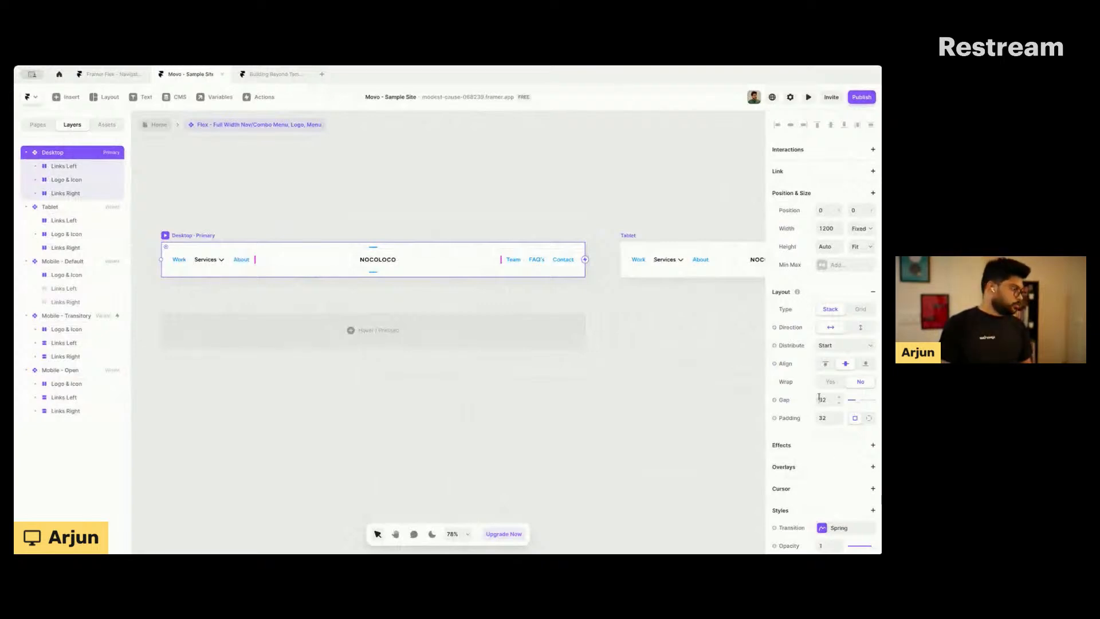
Step: Remove the nav bar's #FFFFFF fill and its 12, 12, 40 drop shadow
scroll(809, 372, "down", 5)
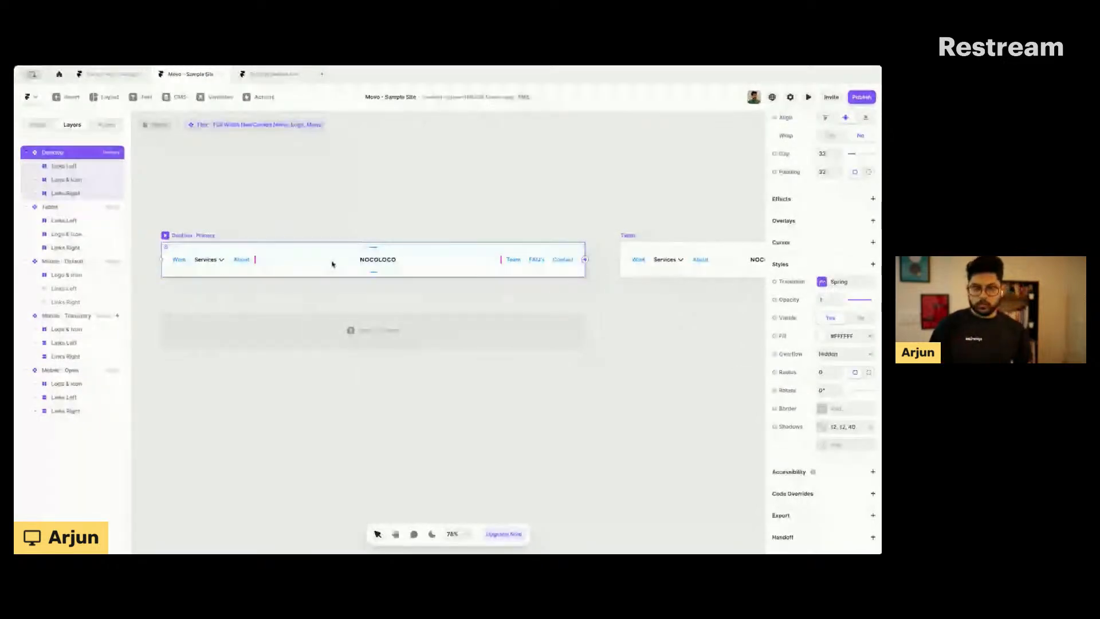
left_click(869, 336)
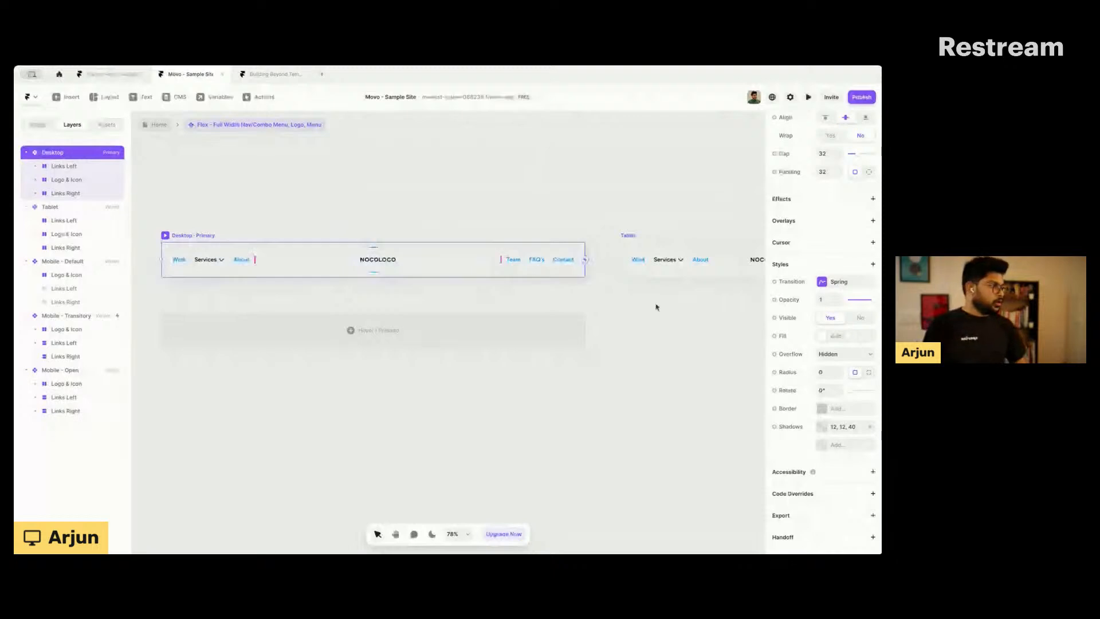
left_click(870, 427)
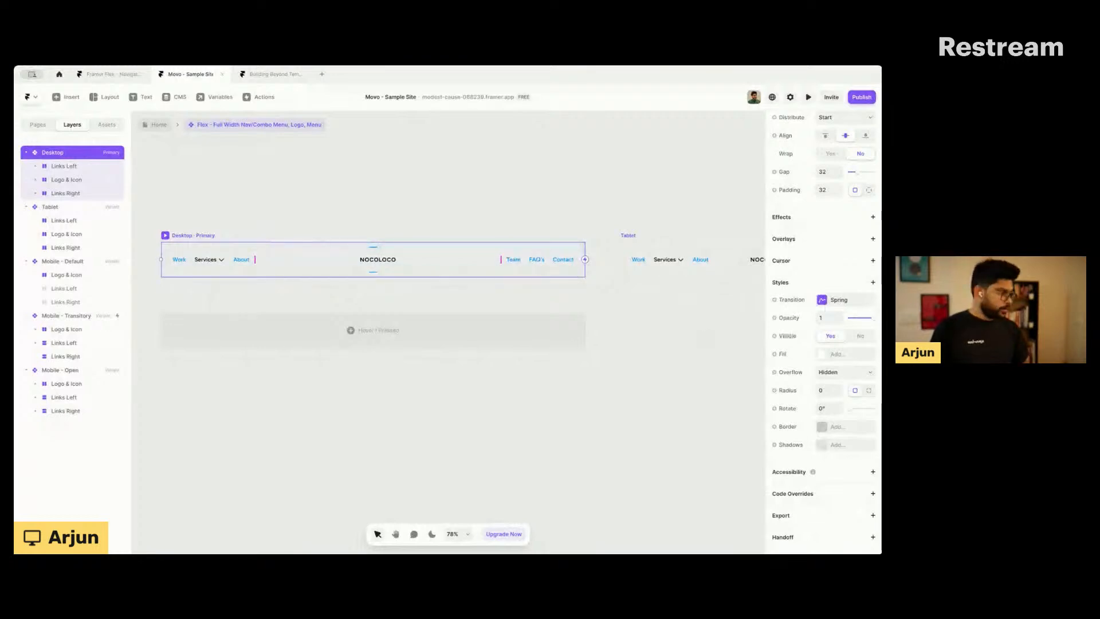
double_click(377, 266)
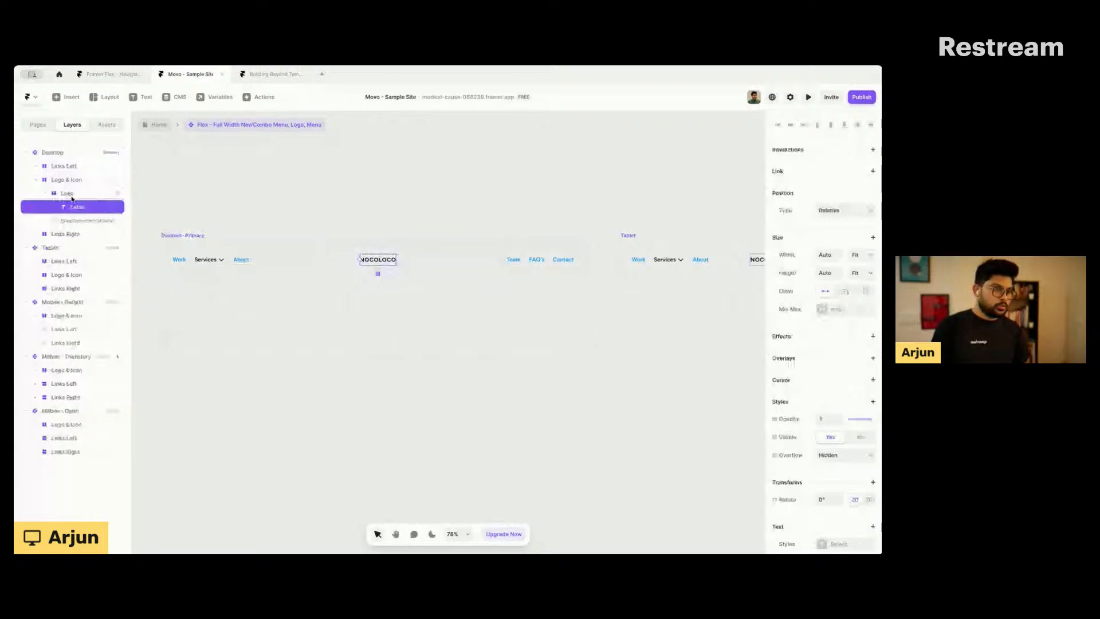
Step: Paste the logo image into the Logo & Icon group and delete the old NOCOLOCO text layer
left_click(50, 197)
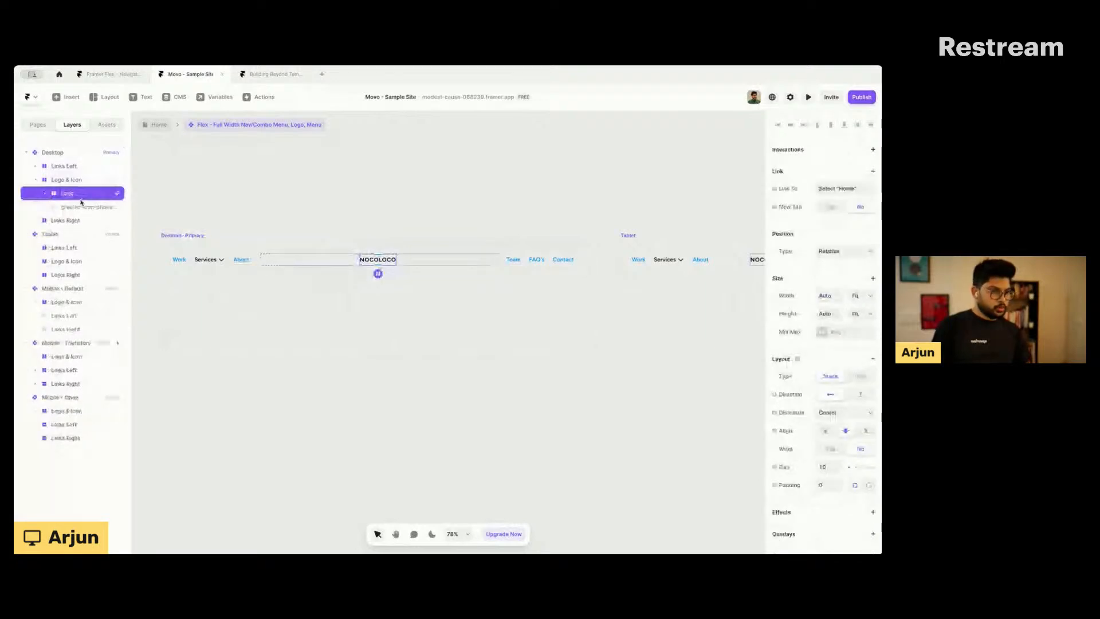
left_click(66, 179)
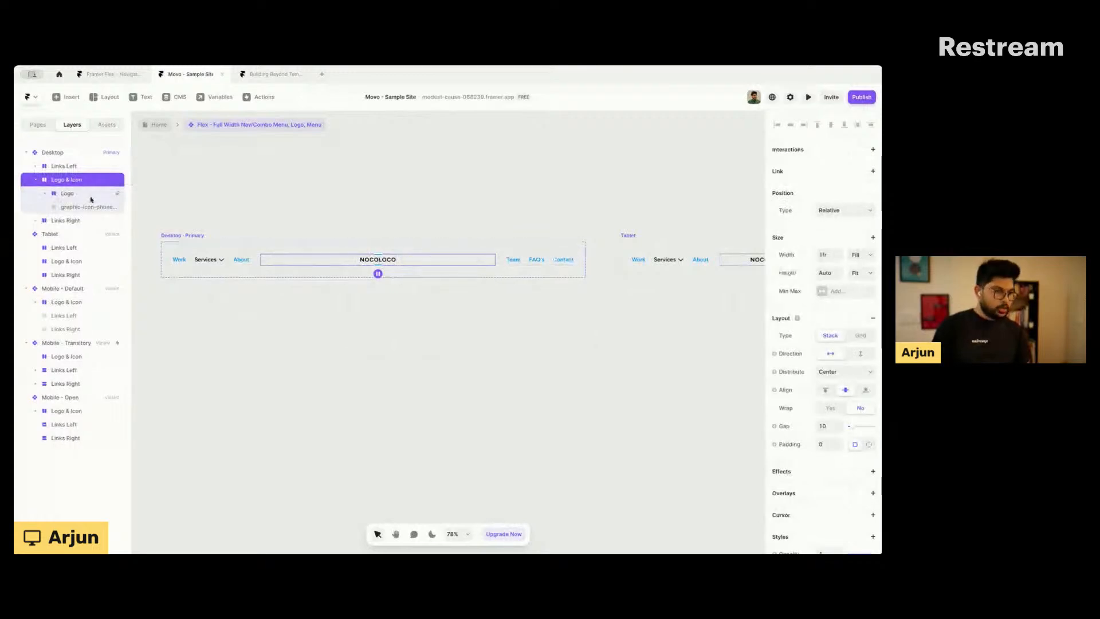
key("super+v")
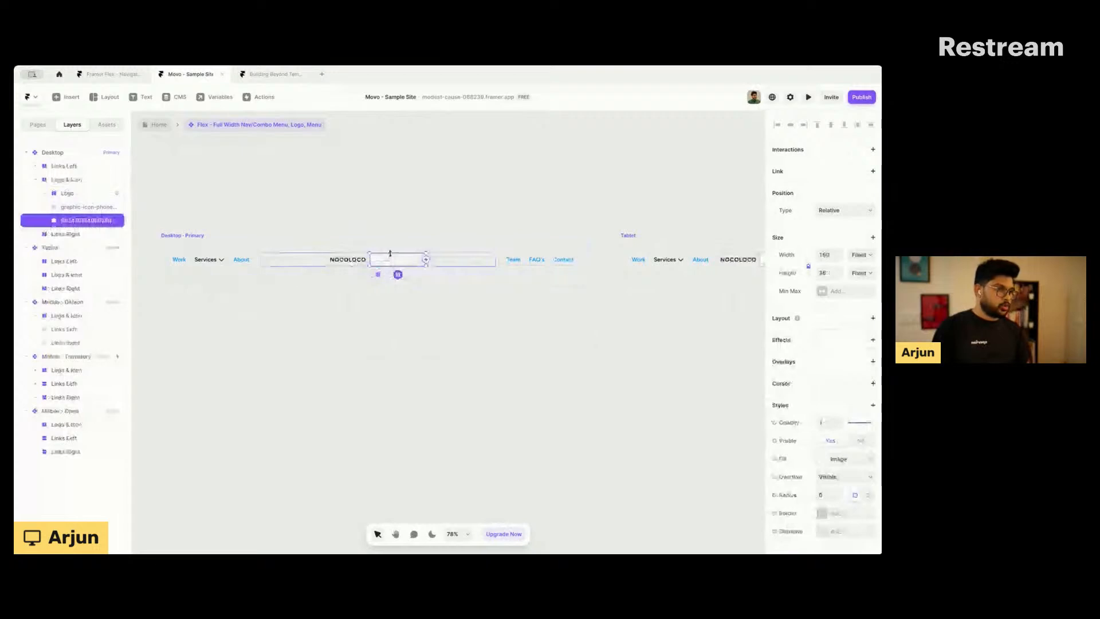
left_click(56, 195)
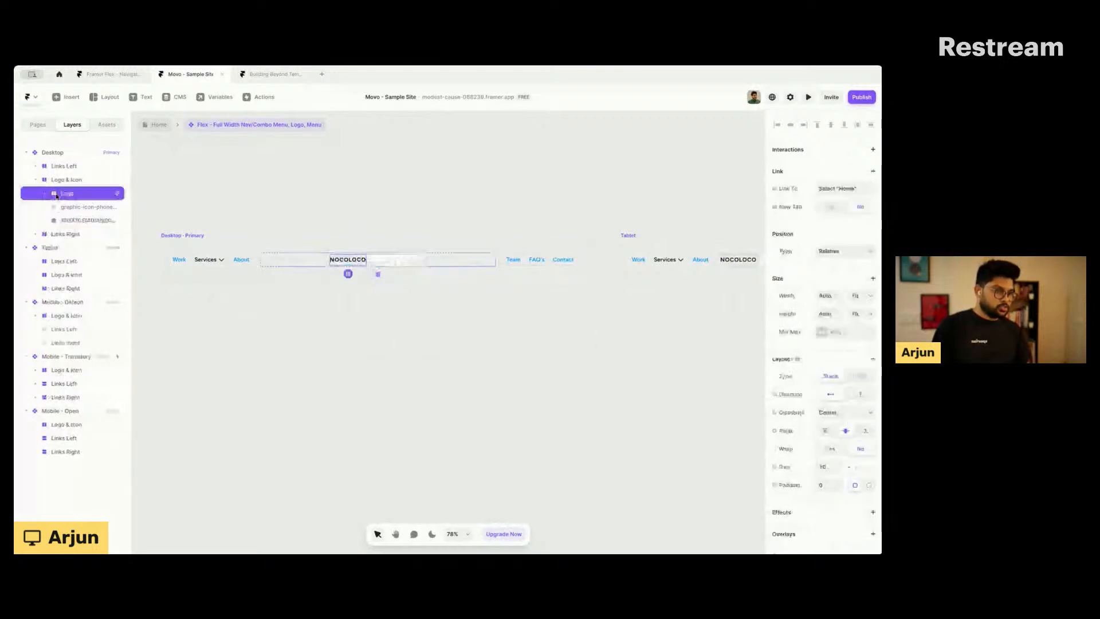
key("Delete")
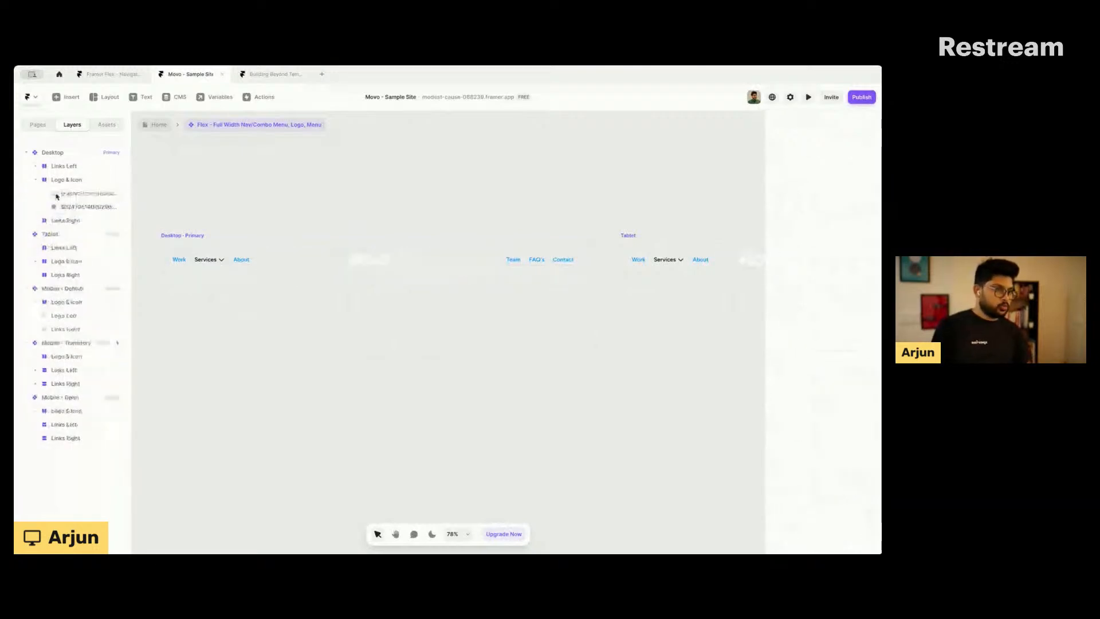
Step: Move the image layer into Logo & Icon and rename it 'Logo'
mouse_move(57, 206)
left_mouse_down()
mouse_move(86, 190)
mouse_move(68, 193)
left_mouse_up()
double_click(64, 193)
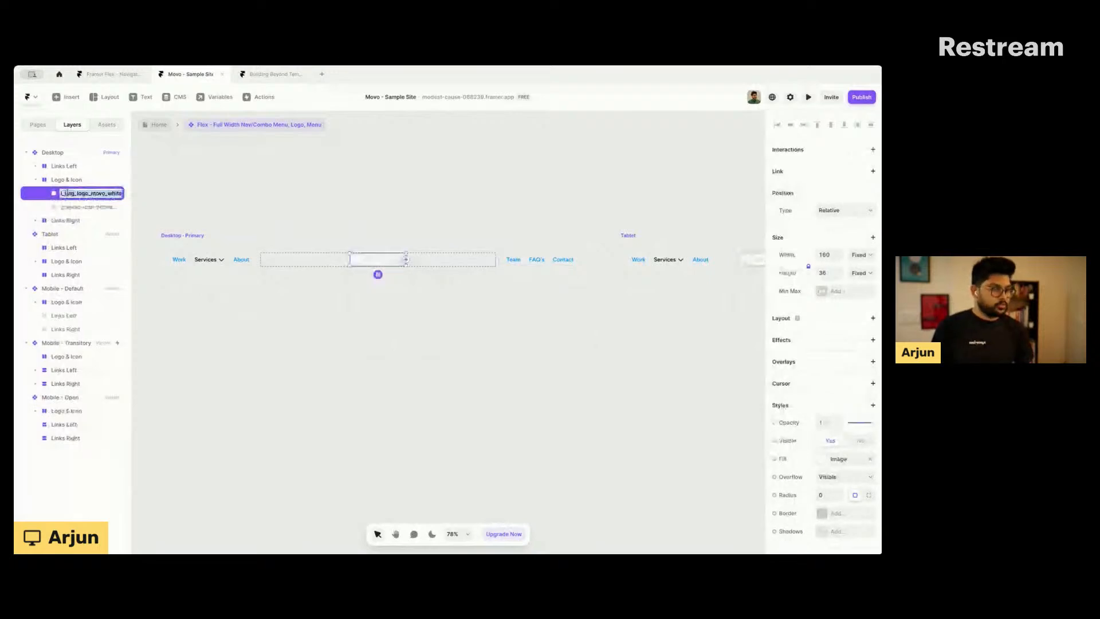
type("Logo")
key("Return")
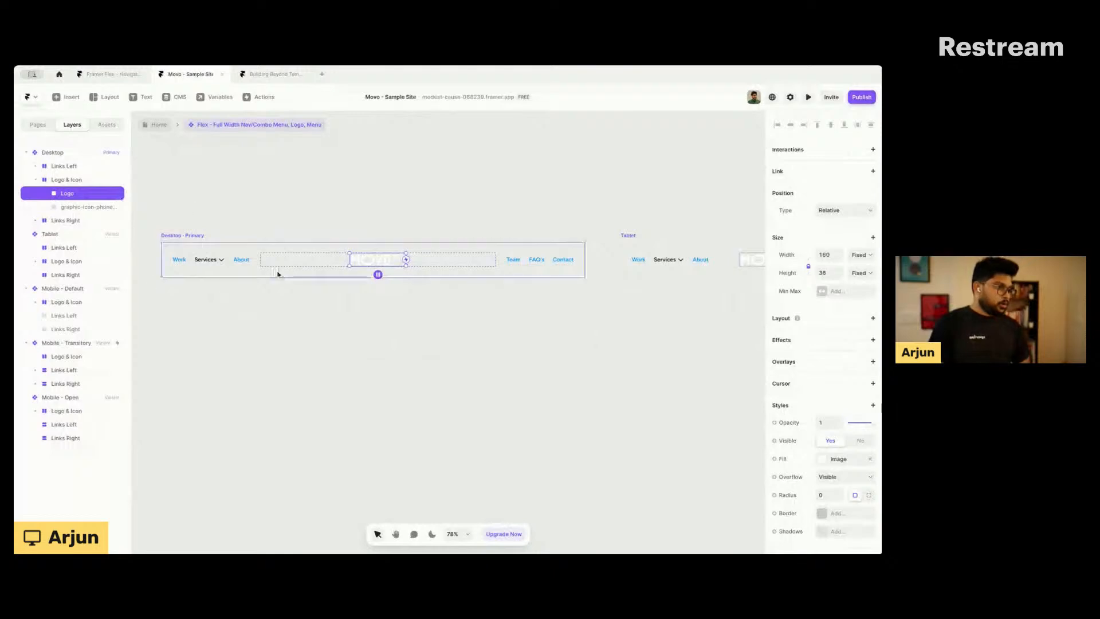
left_click(182, 266)
left_click(201, 262)
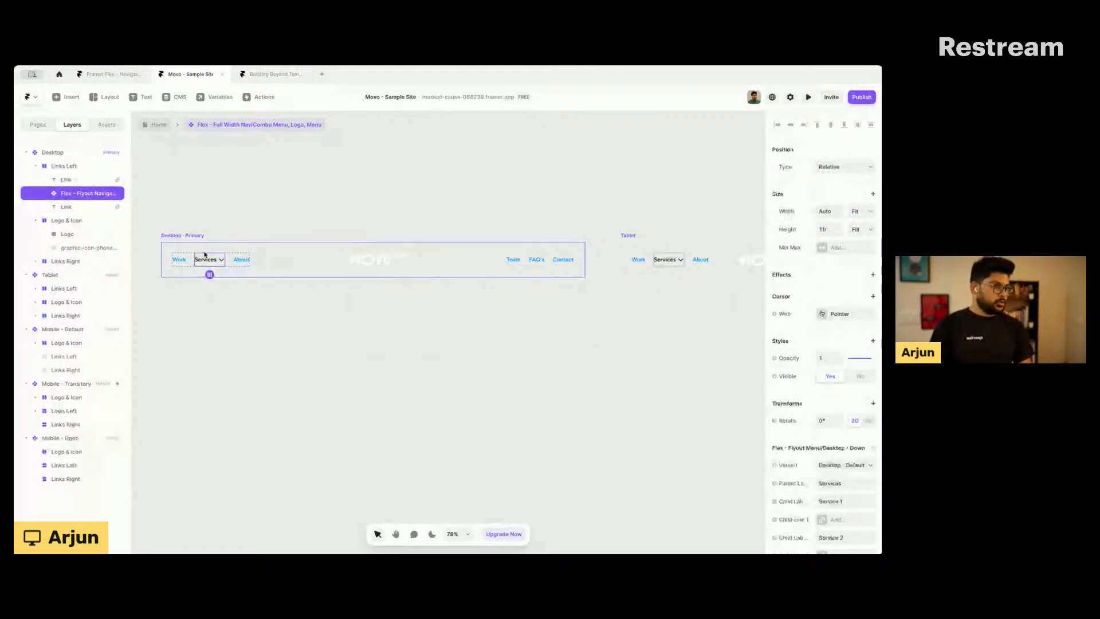
Step: Delete the Services dropdown and Contact link; rename Work to Features and About to Testimonials
key("Delete")
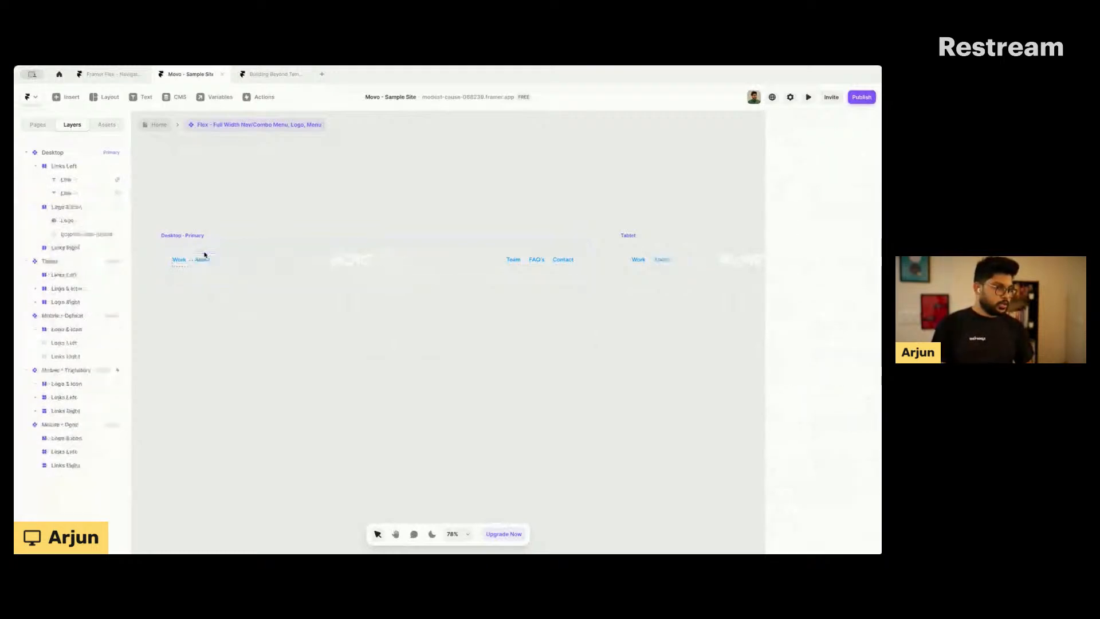
left_click(556, 260)
key("Delete")
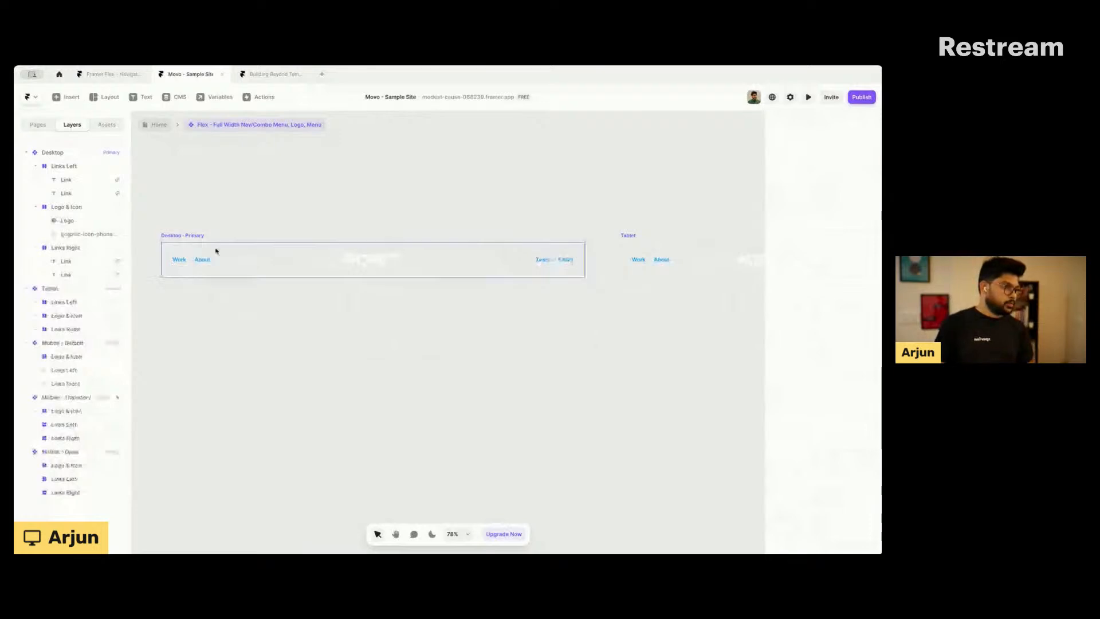
left_click(178, 260)
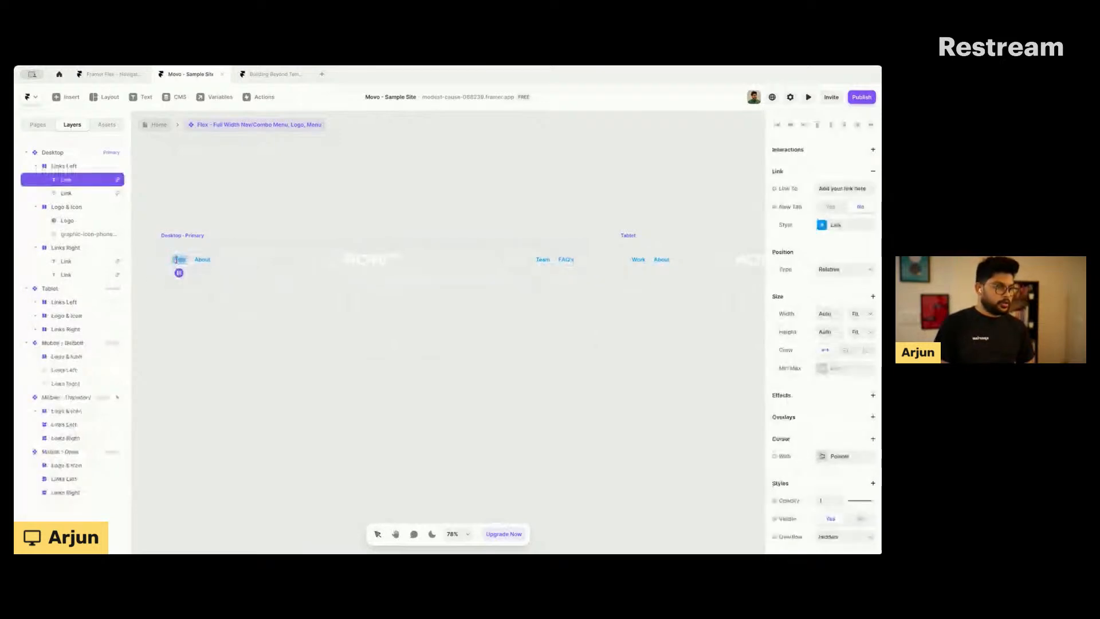
type("Features")
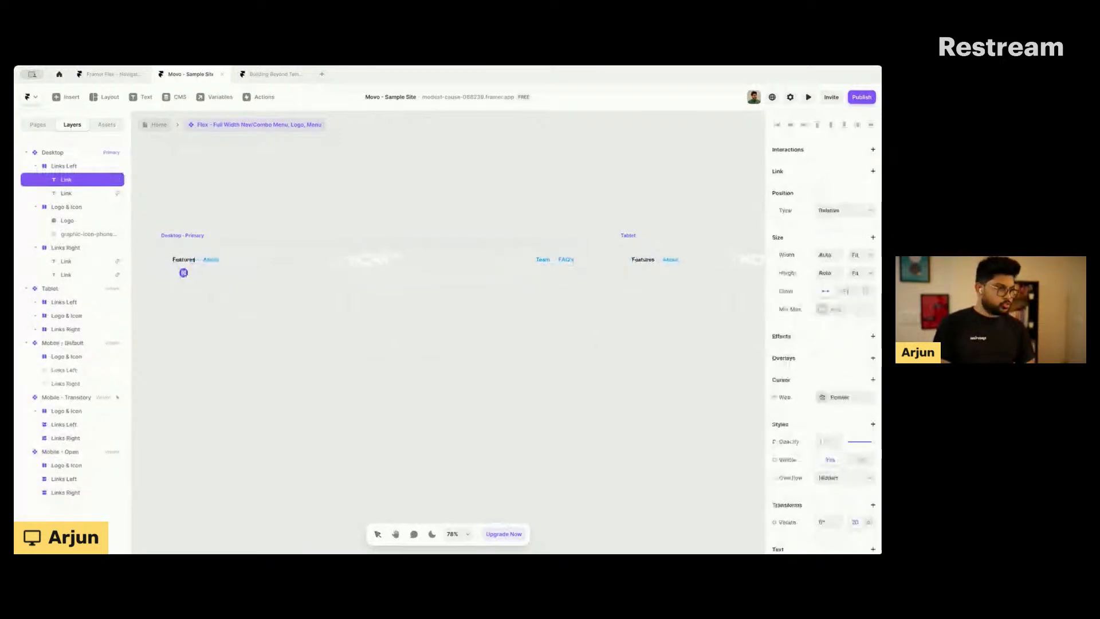
left_click(209, 259)
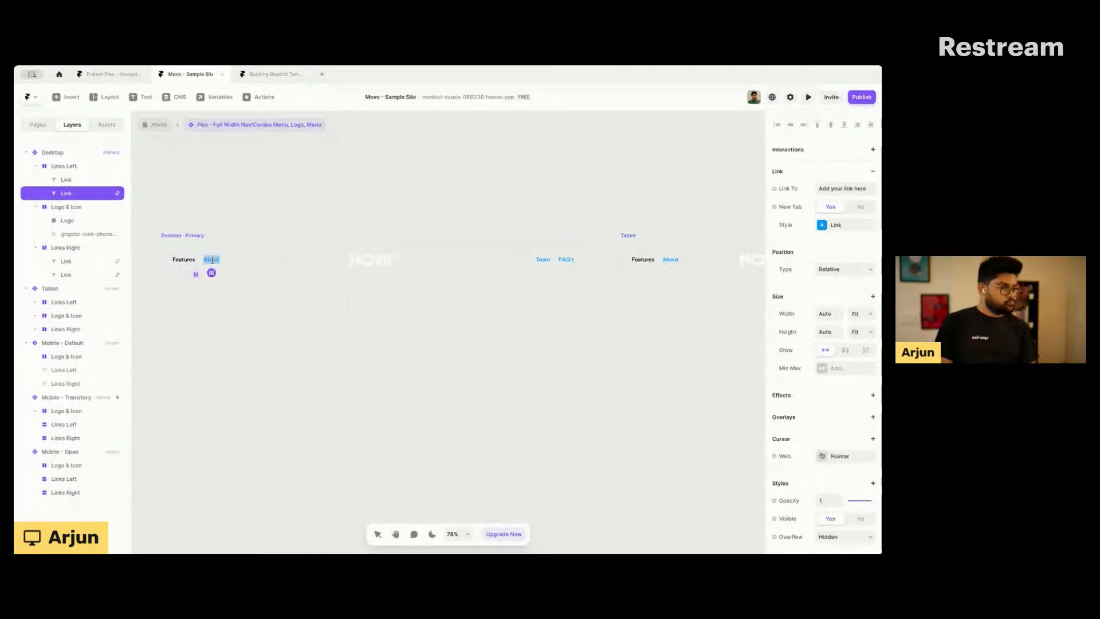
type("Testimo")
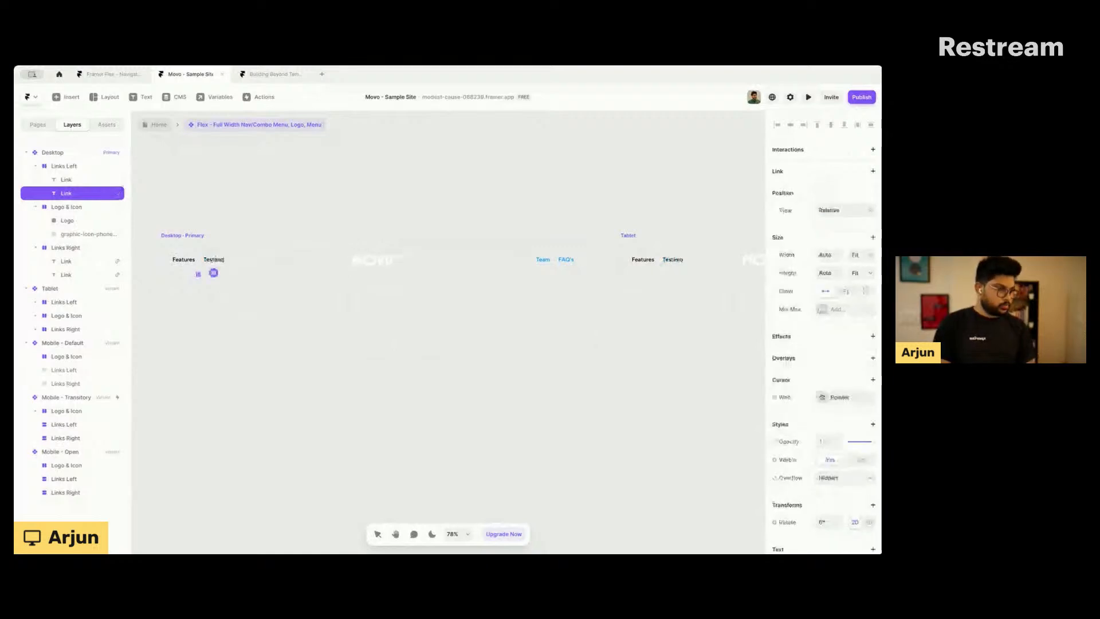
type("nials")
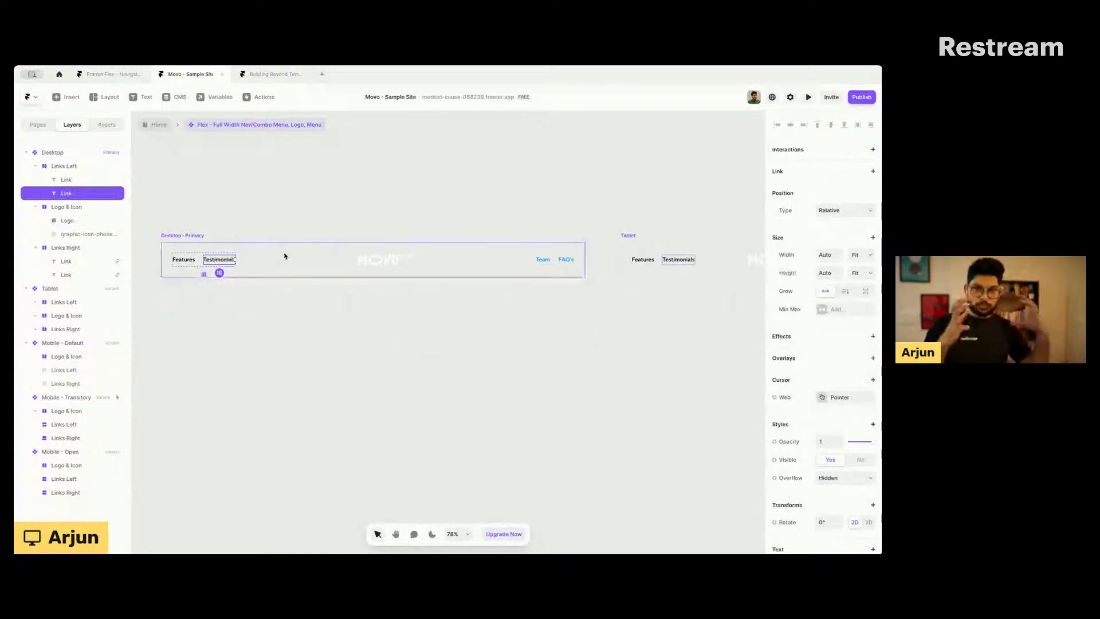
Step: Rename Team to Sign Up and FAQ's to Updates, removing a stray 'Follow' prefix
left_click(541, 260)
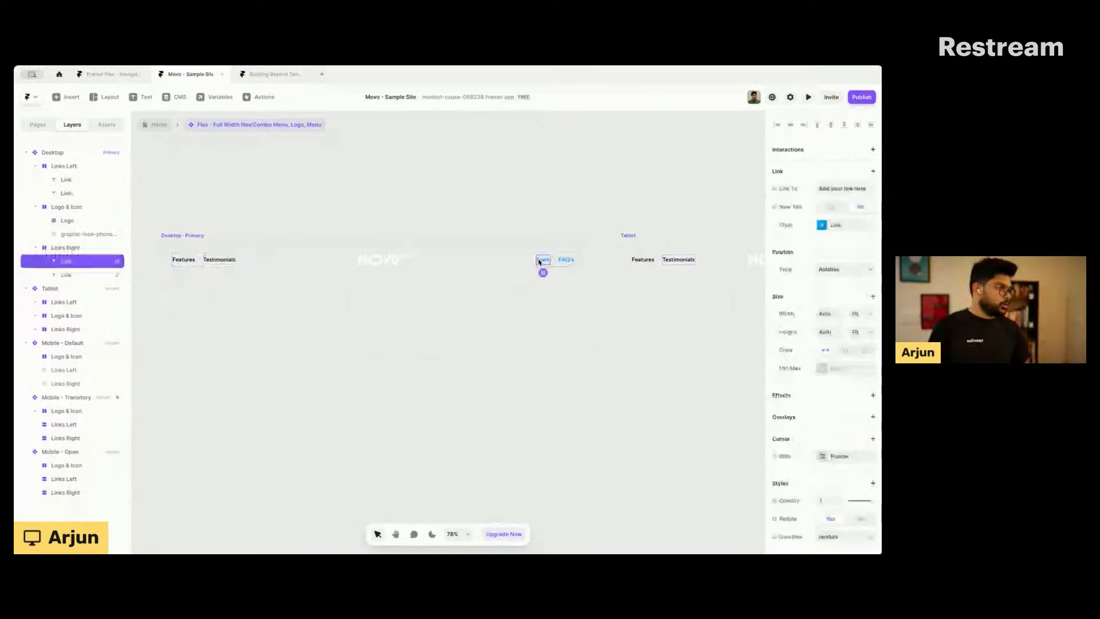
double_click(540, 261)
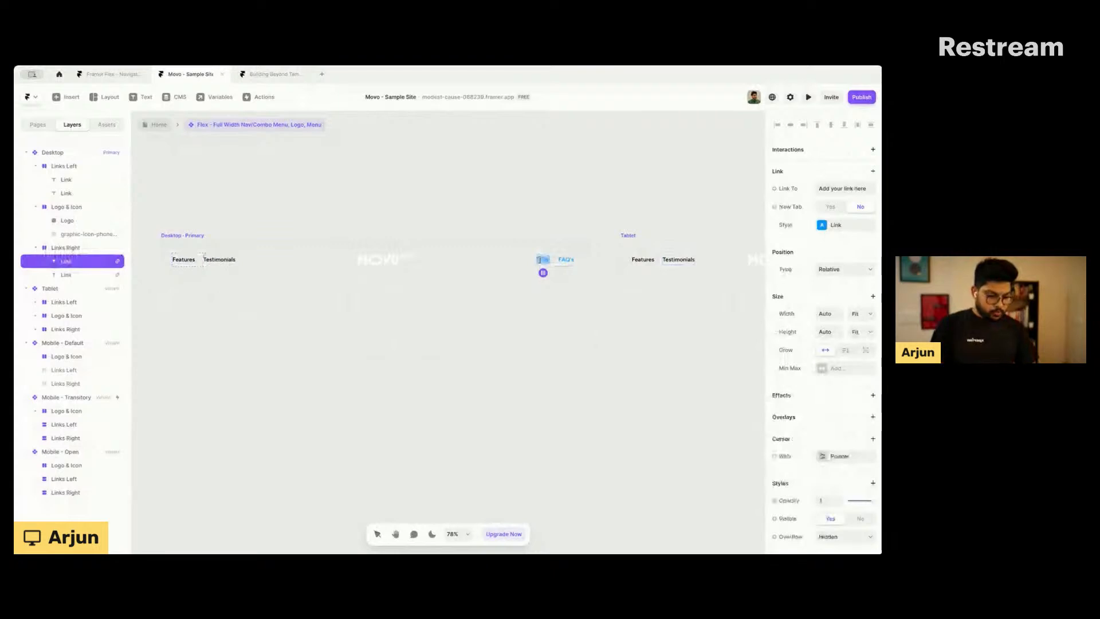
type("Sign Up")
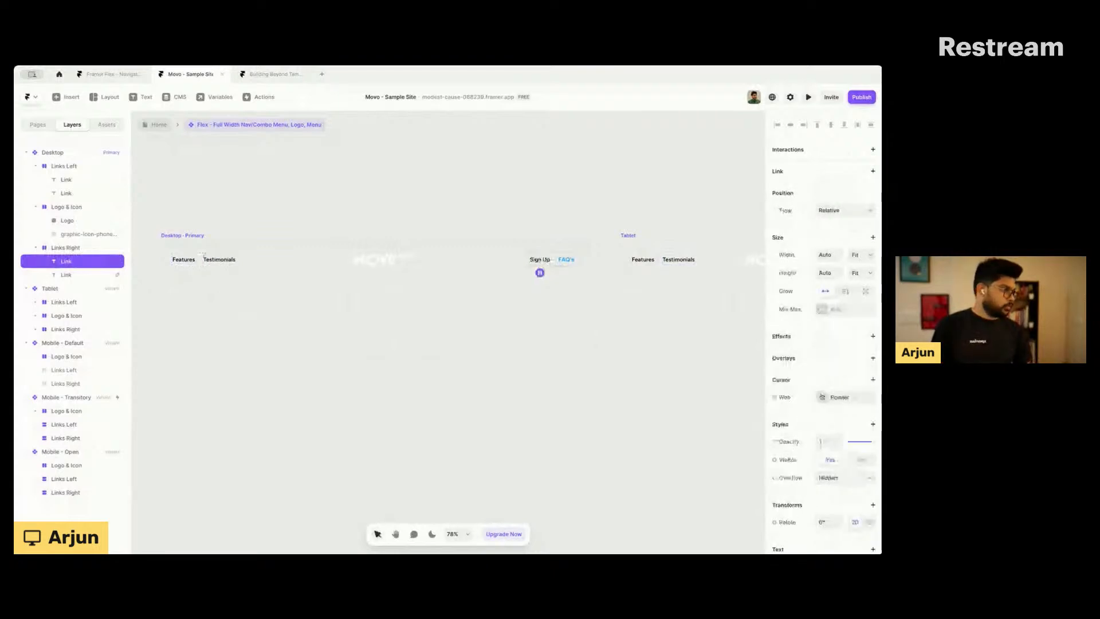
left_click(567, 260)
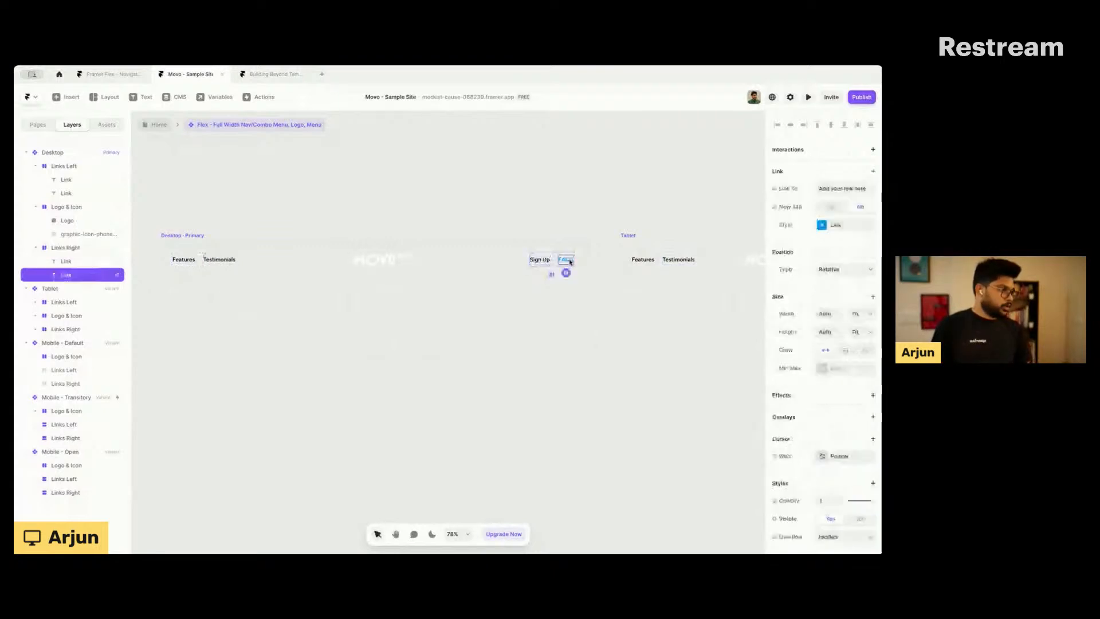
double_click(570, 261)
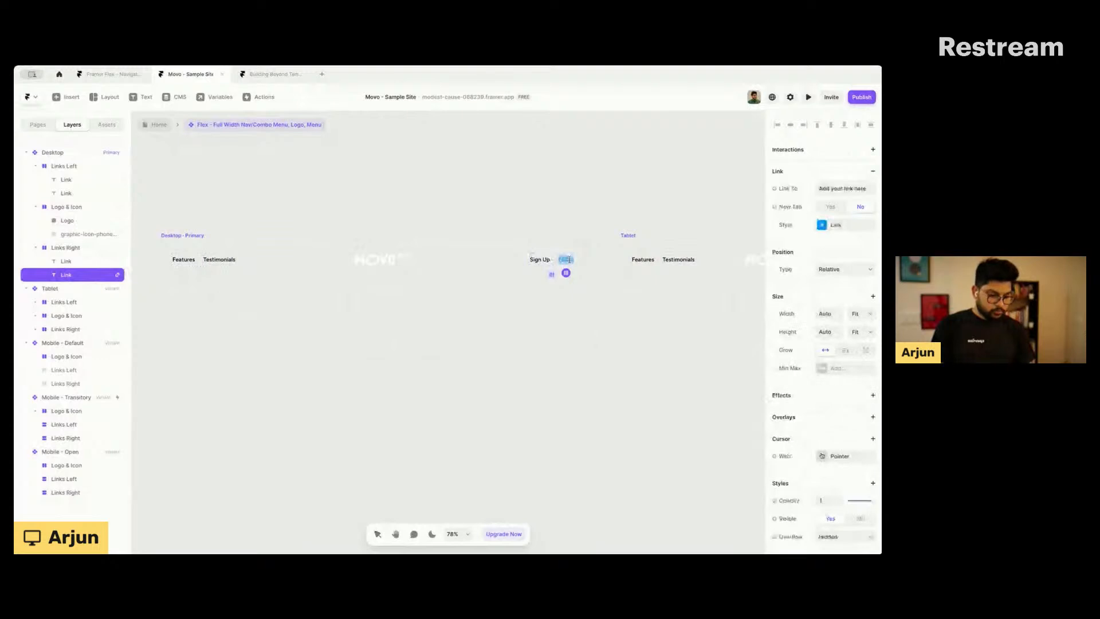
type("Updates")
left_click(552, 260)
type("Follow")
key("BackSpace")
key("BackSpace")
key("BackSpace")
key("BackSpace")
key("BackSpace")
key("BackSpace")
key("BackSpace")
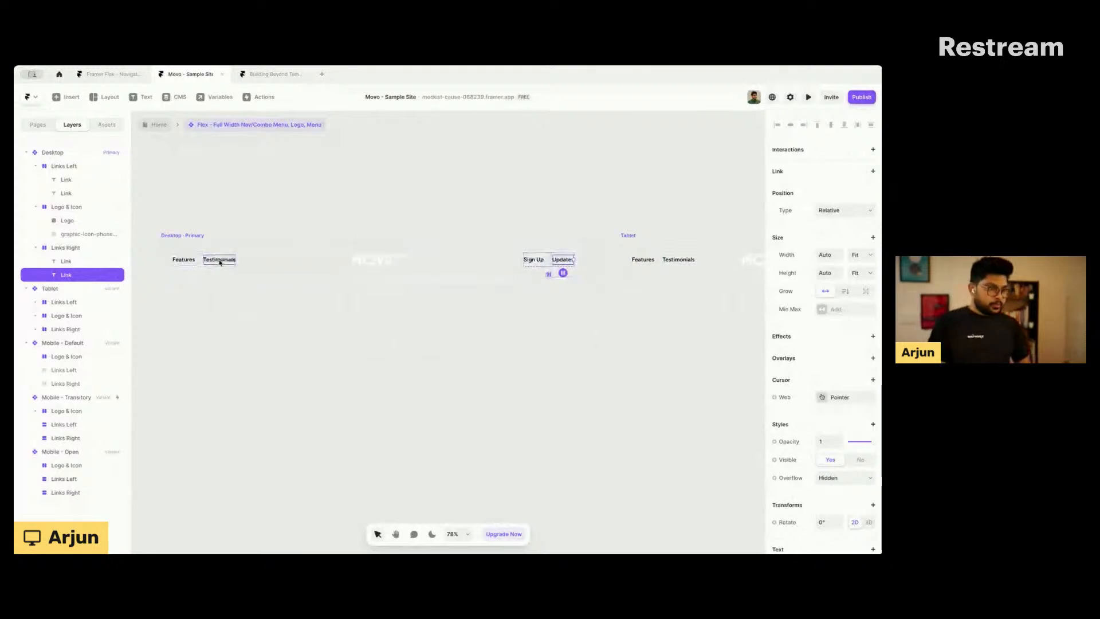
left_click(220, 261)
double_click(219, 261)
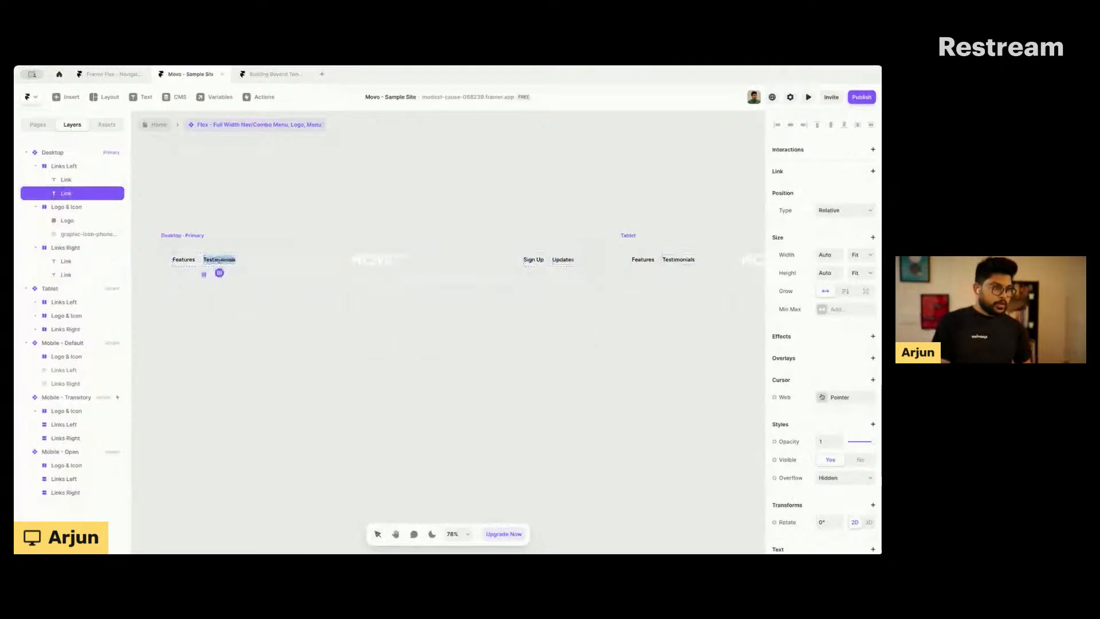
left_click(217, 260)
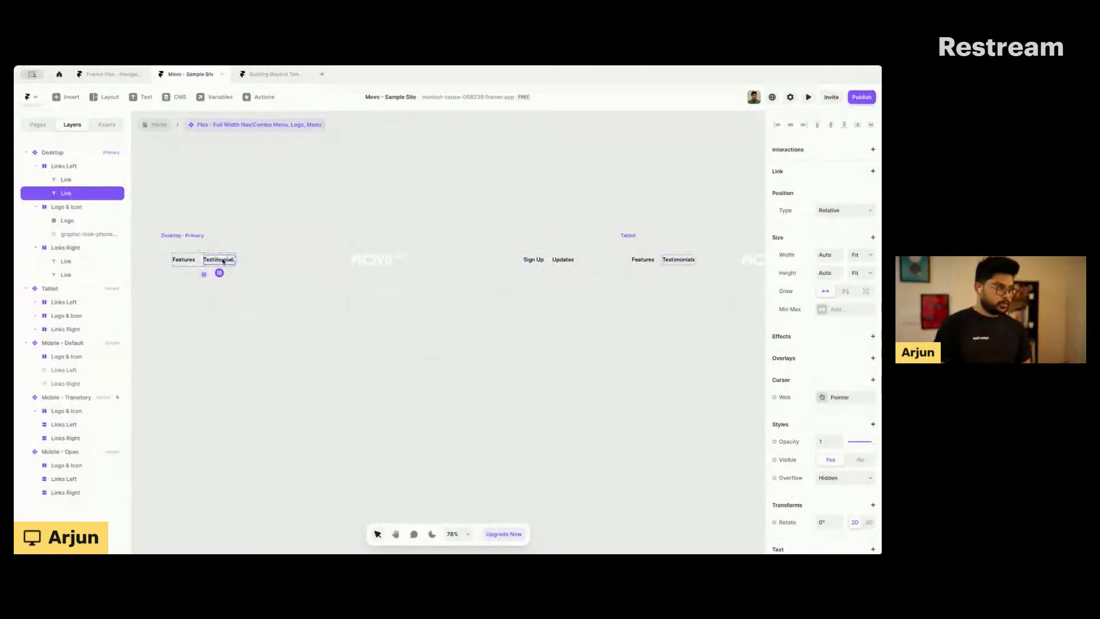
left_click(855, 178)
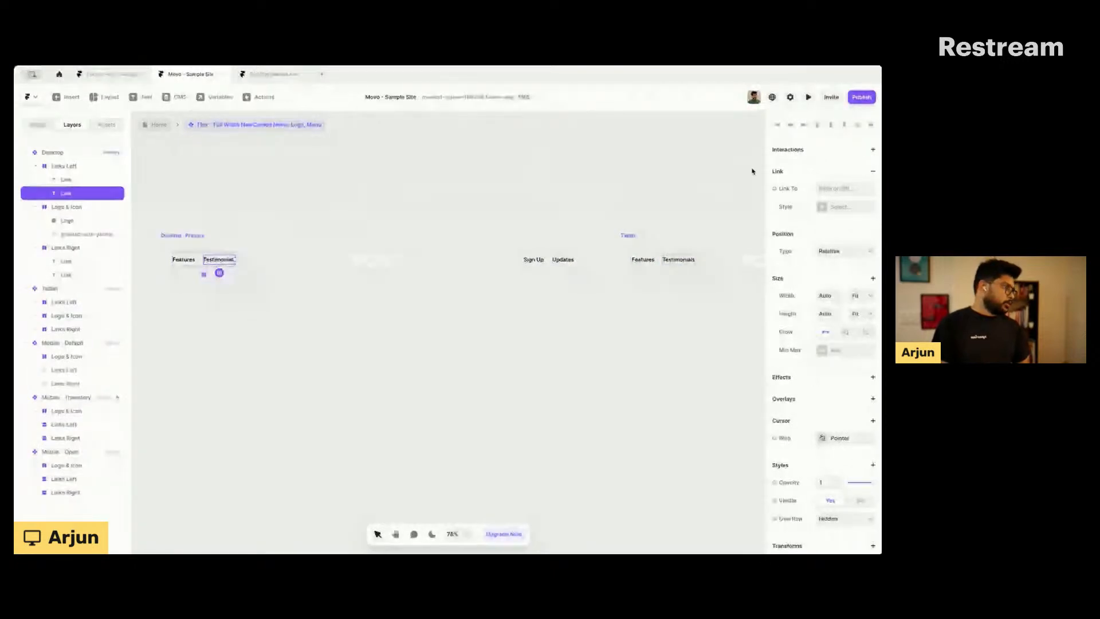
left_click(837, 190)
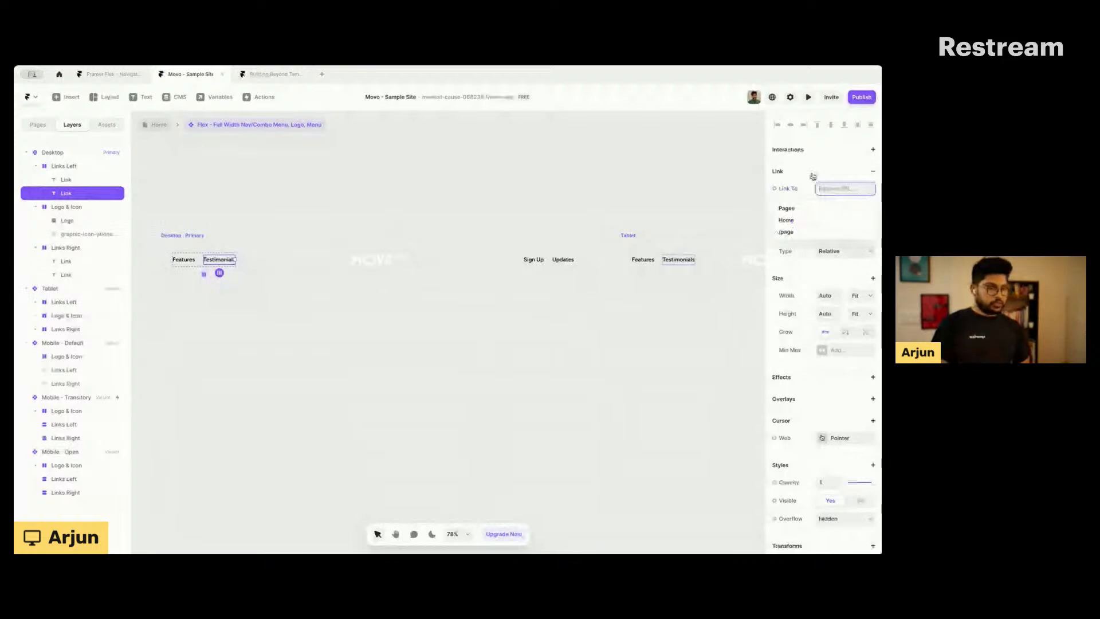
left_click(822, 176)
left_click(874, 172)
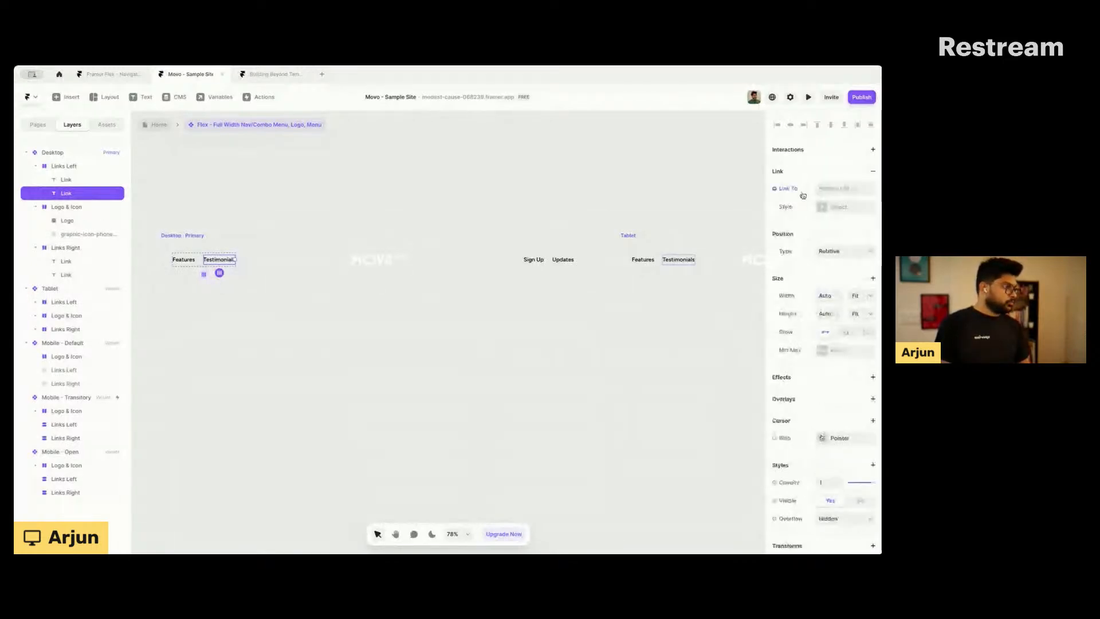
left_click(830, 208)
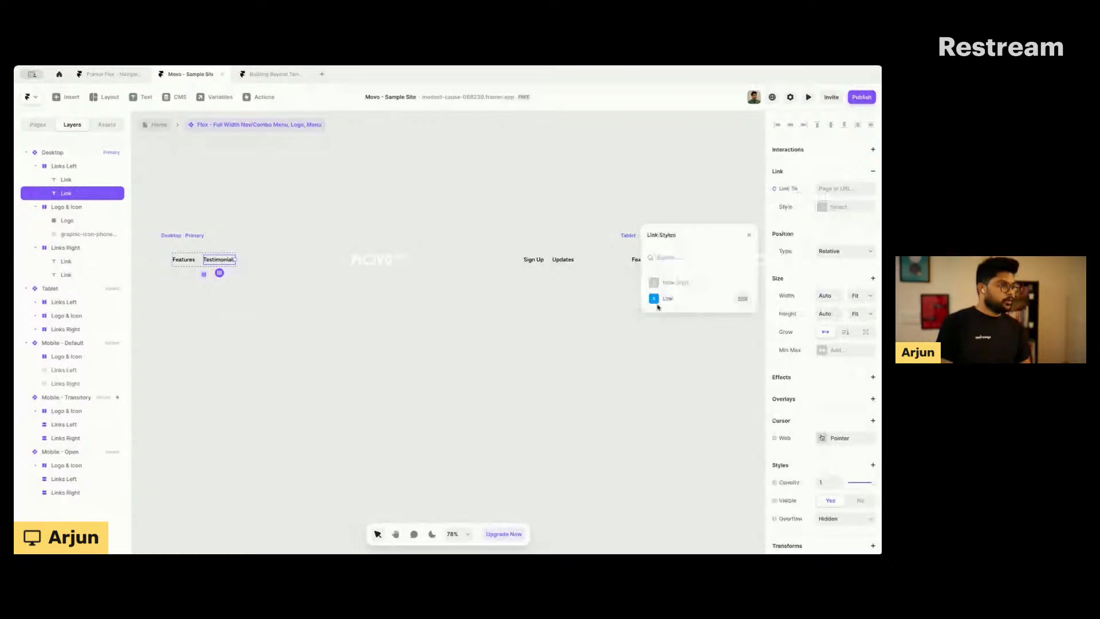
left_click(741, 299)
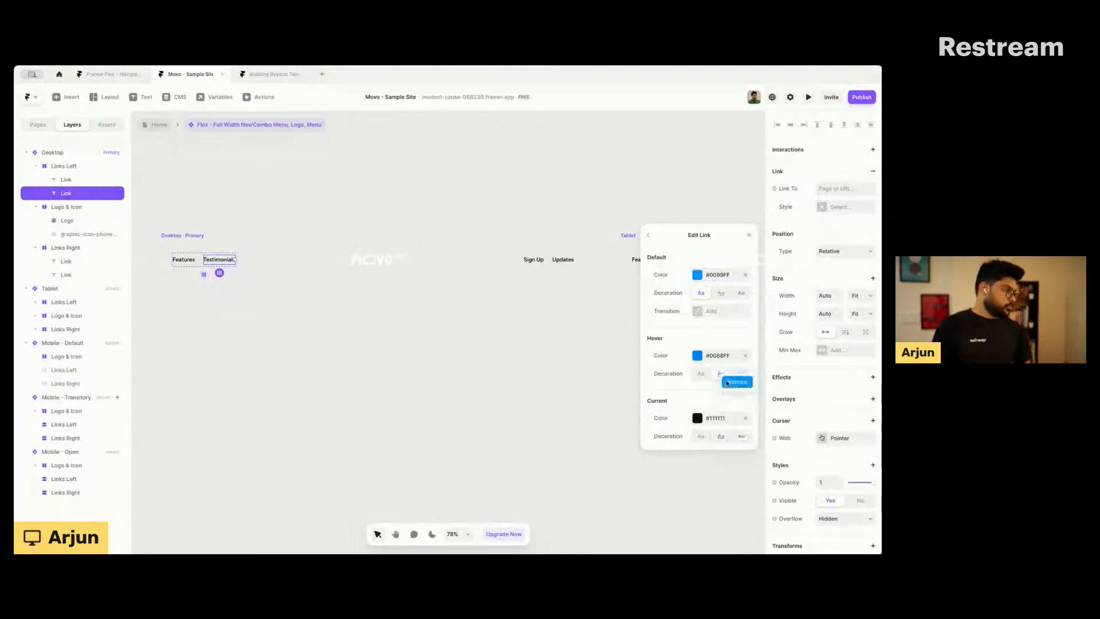
left_click(748, 234)
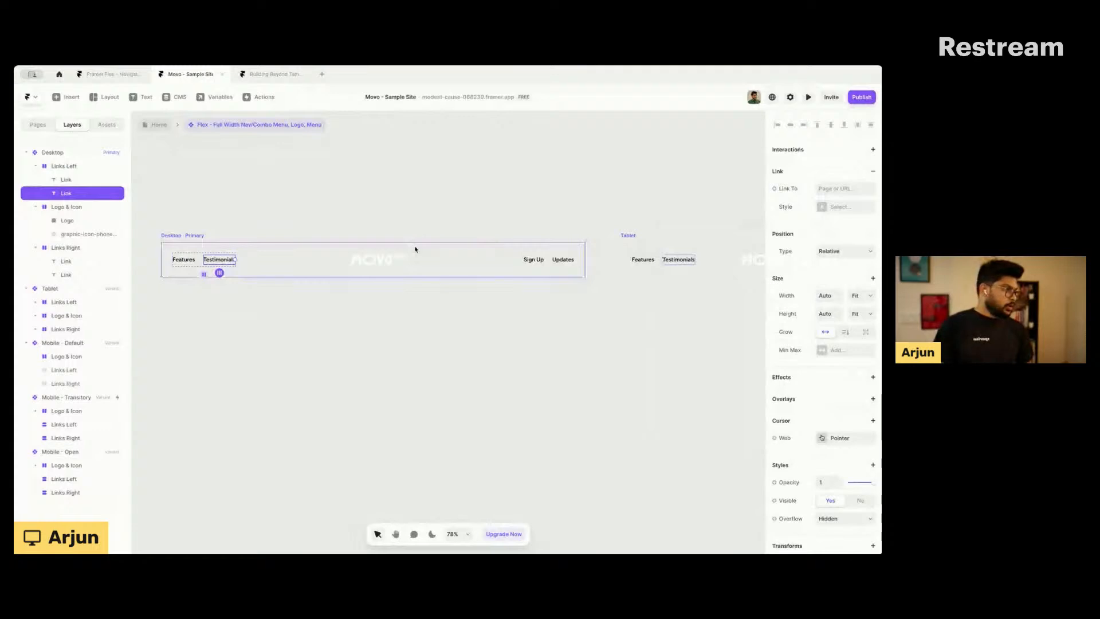
left_click(252, 253)
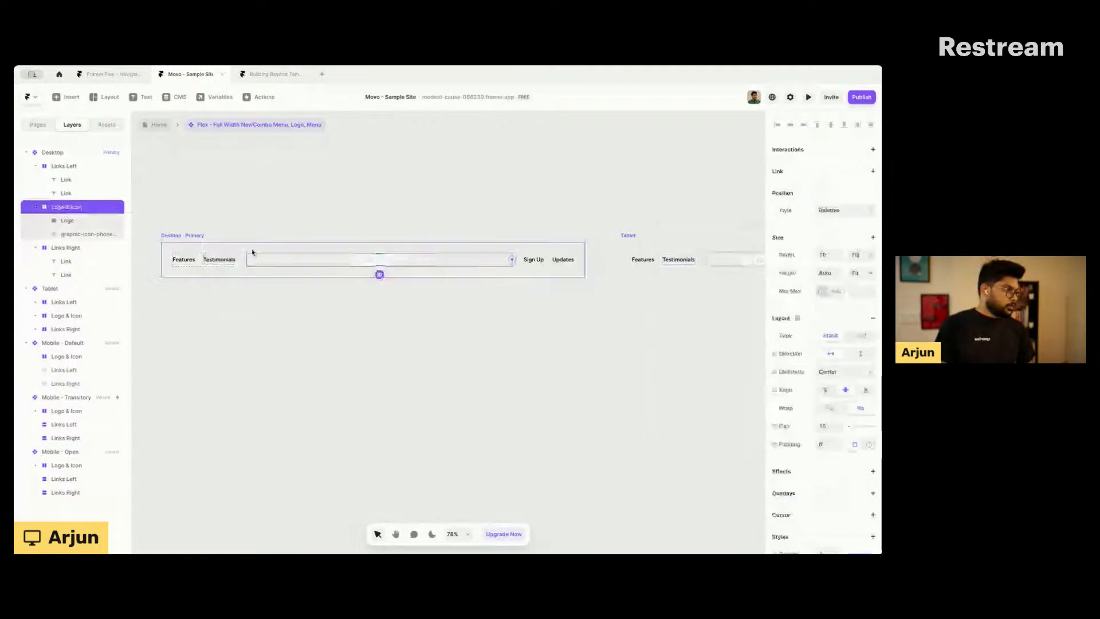
Step: Inside the nav component, select all four links: Features, Testimonials, Sign Up and Updates
left_click(156, 130)
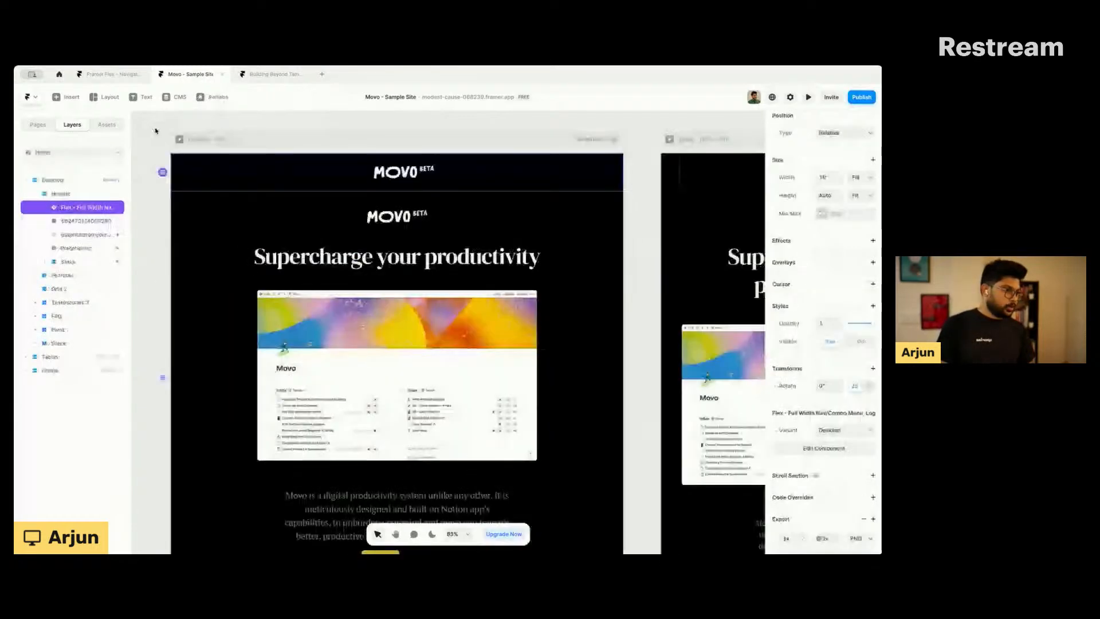
double_click(382, 175)
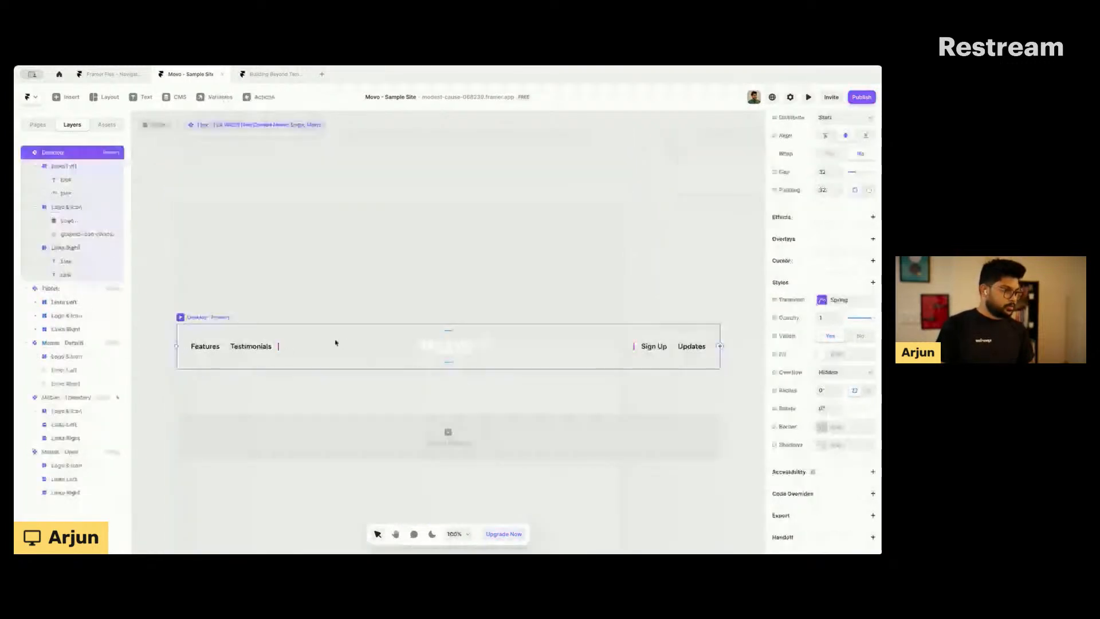
left_click(252, 348)
left_click(209, 351, "shift")
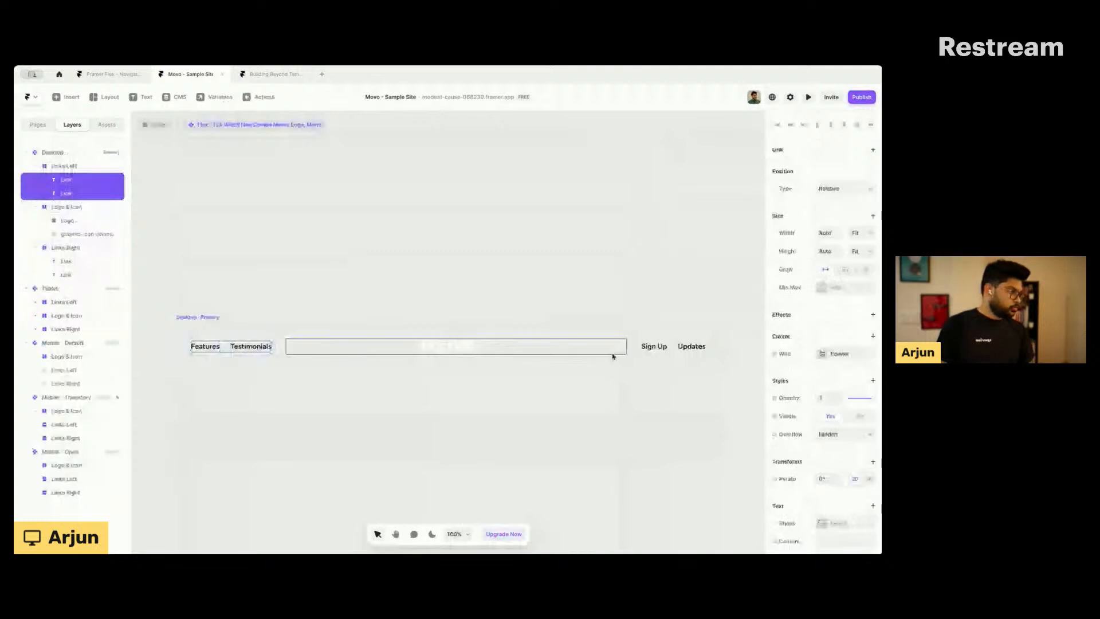
left_click(654, 347, "shift")
left_click(683, 347, "shift")
scroll(364, 255, "down", 2)
scroll(359, 255, "down", 4)
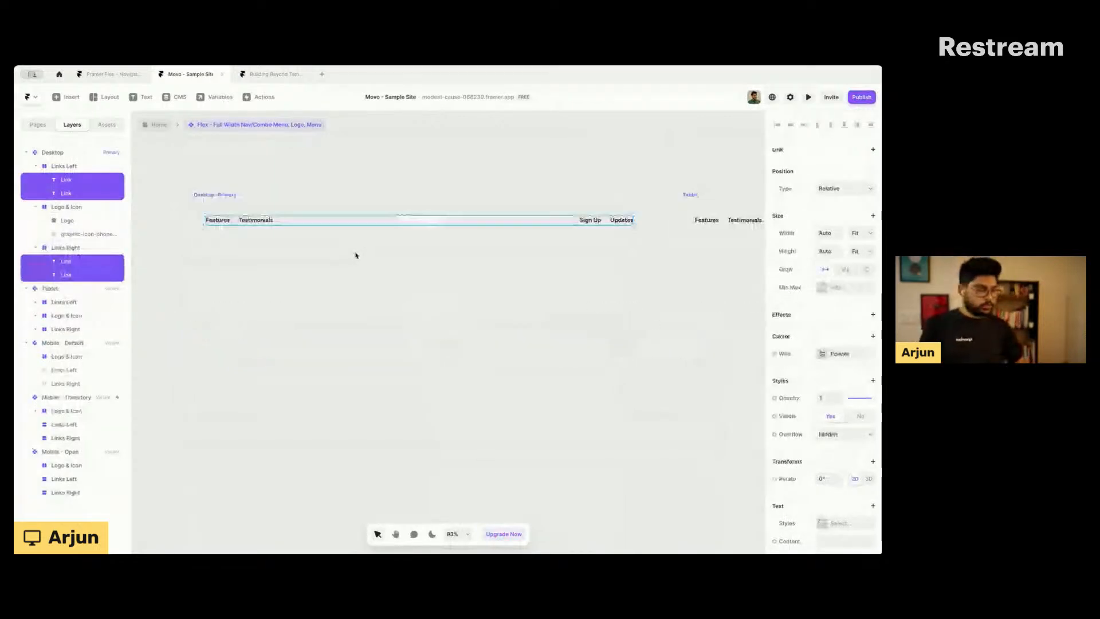
scroll(787, 376, "down", 1)
scroll(787, 376, "down", 3)
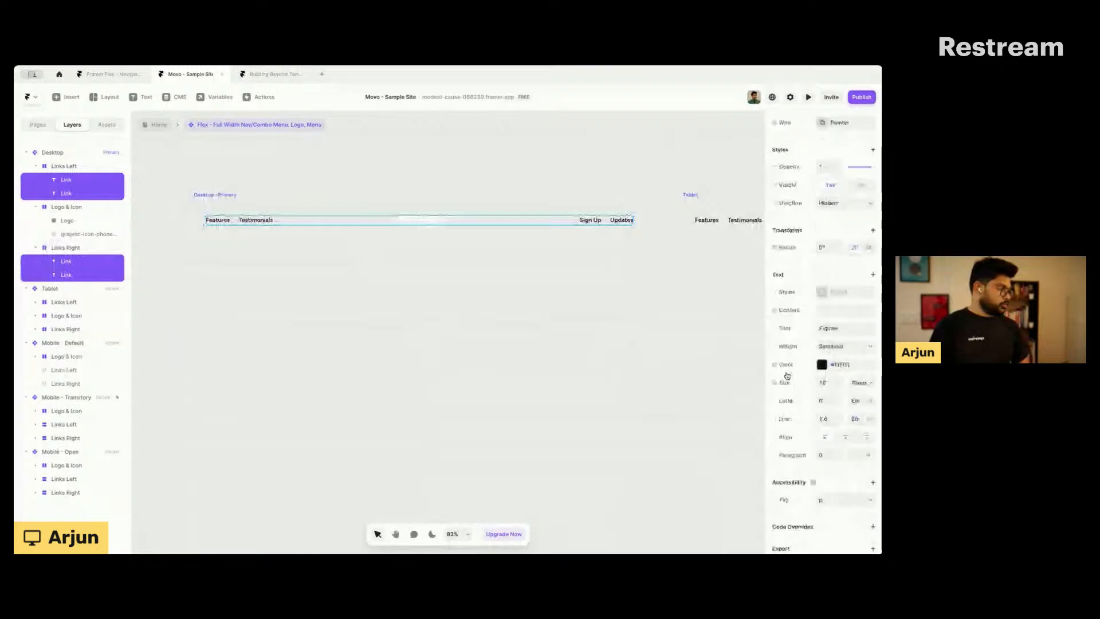
scroll(804, 336, "down", 1)
Step: Set the links' font to PT Serif and their text colour to white (#FFFFFF)
left_click(842, 295)
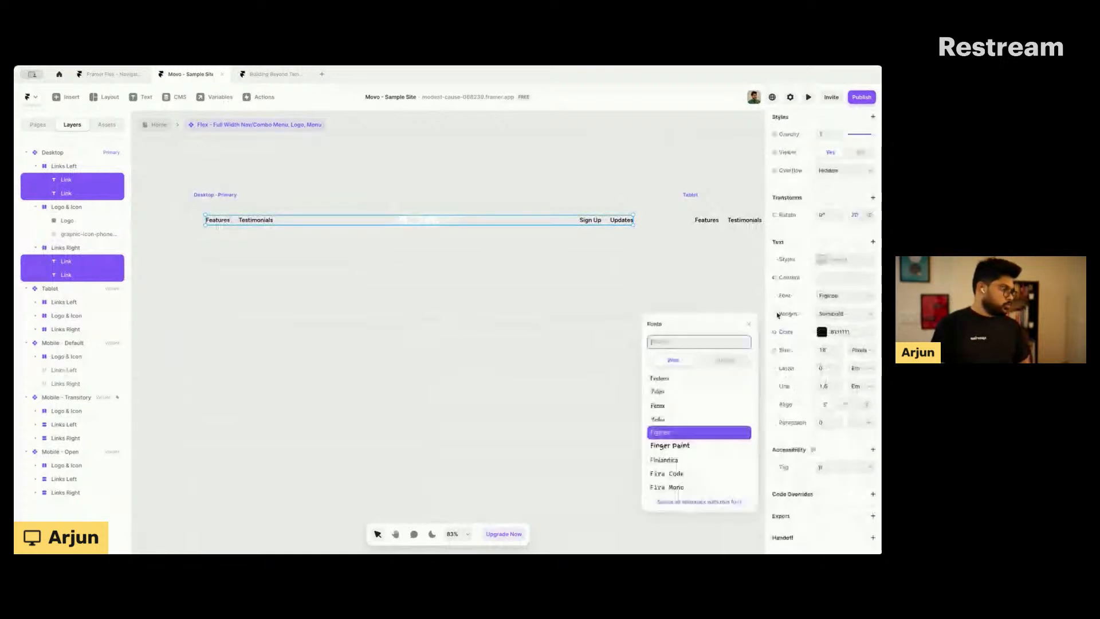
type("pt seri")
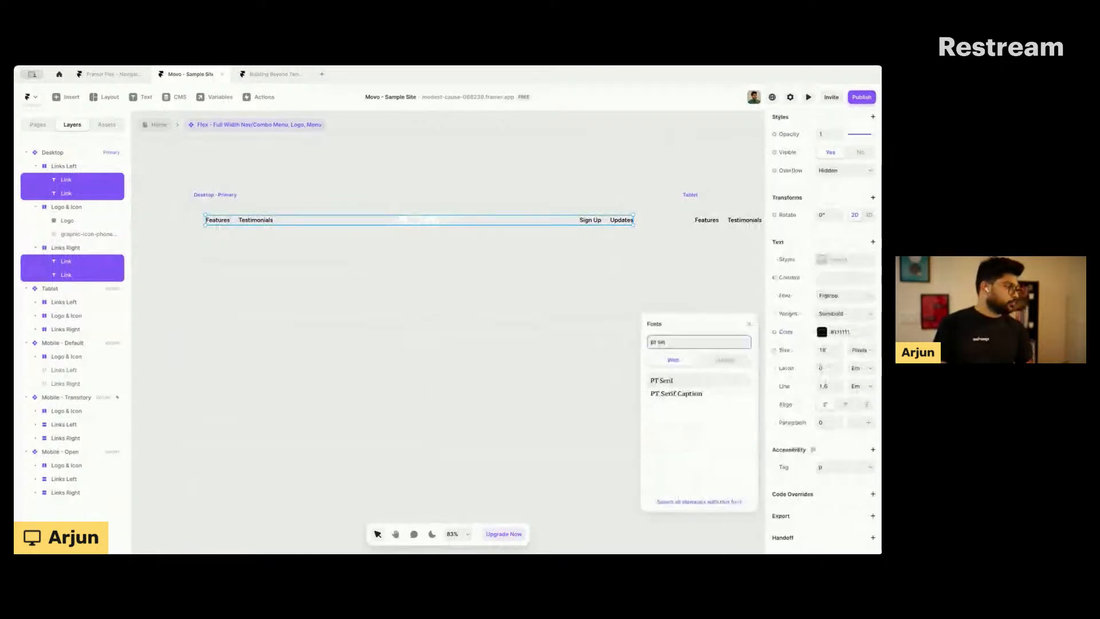
left_click(660, 381)
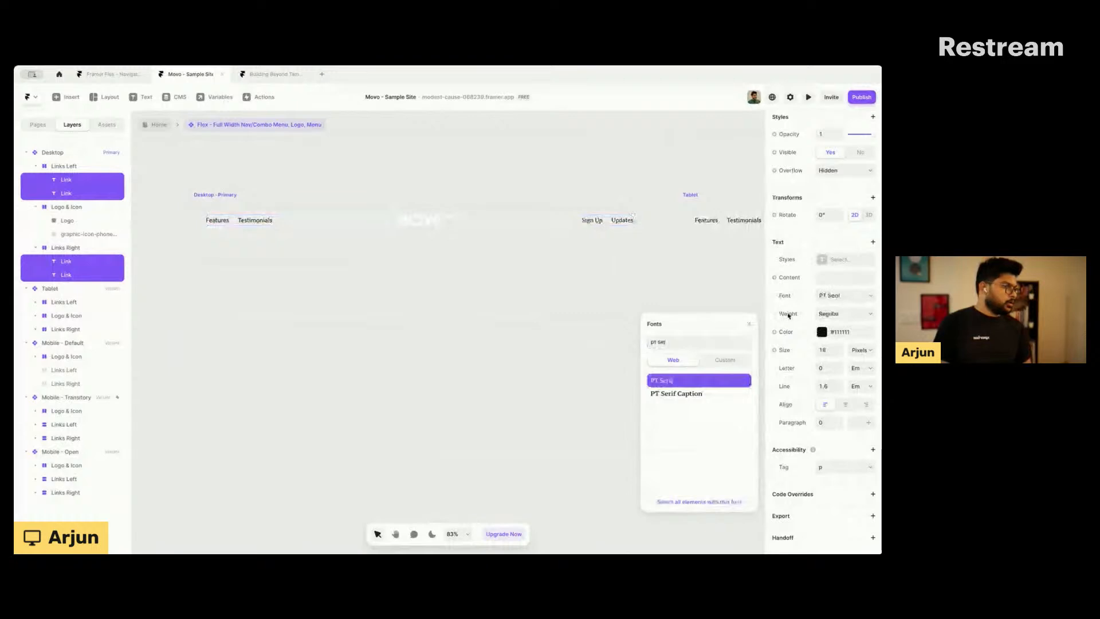
left_click(821, 331)
type("white")
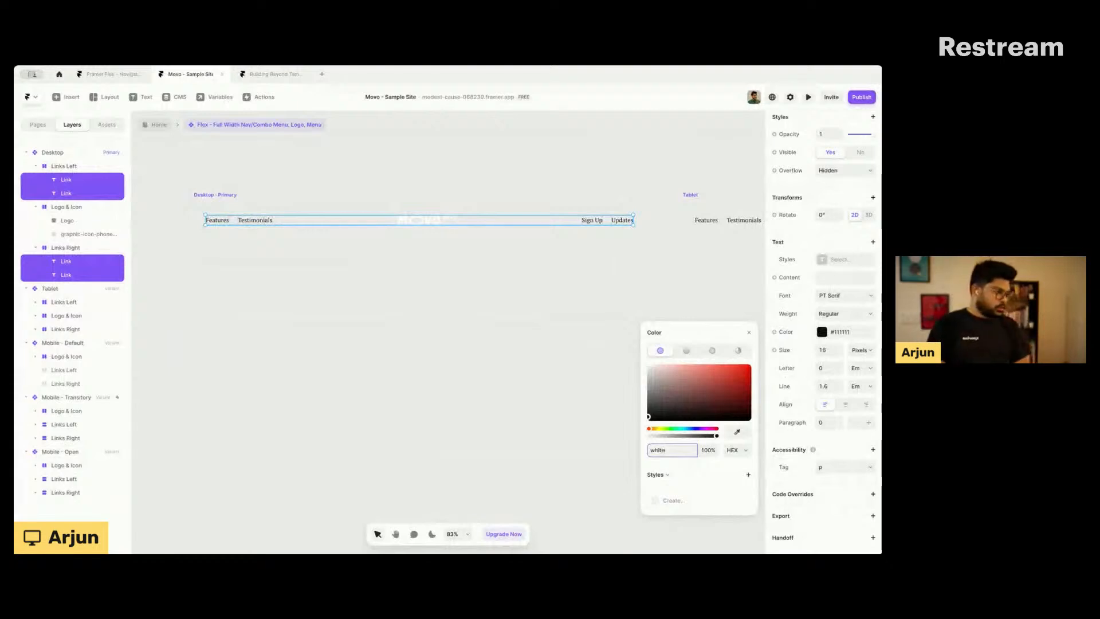
key("Return")
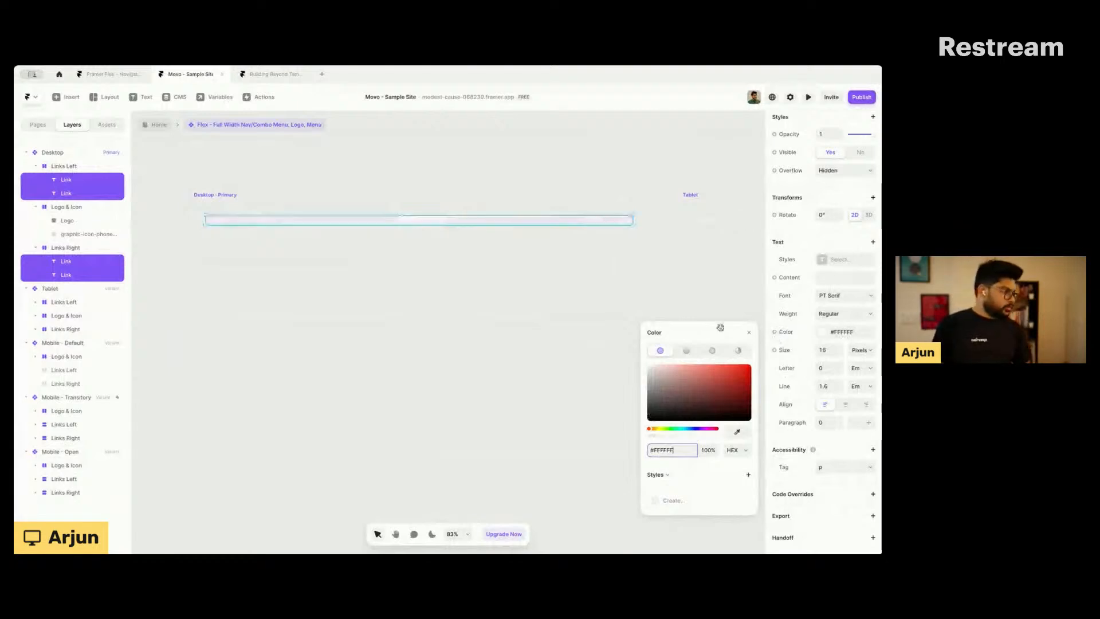
left_click(748, 336)
left_click(160, 126)
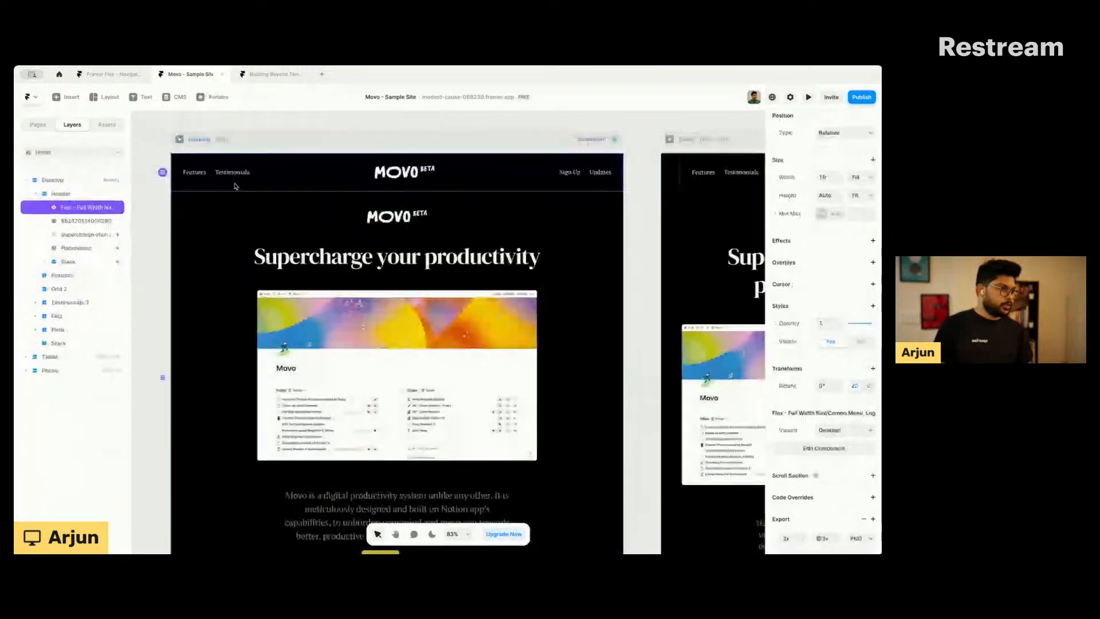
left_click(394, 220)
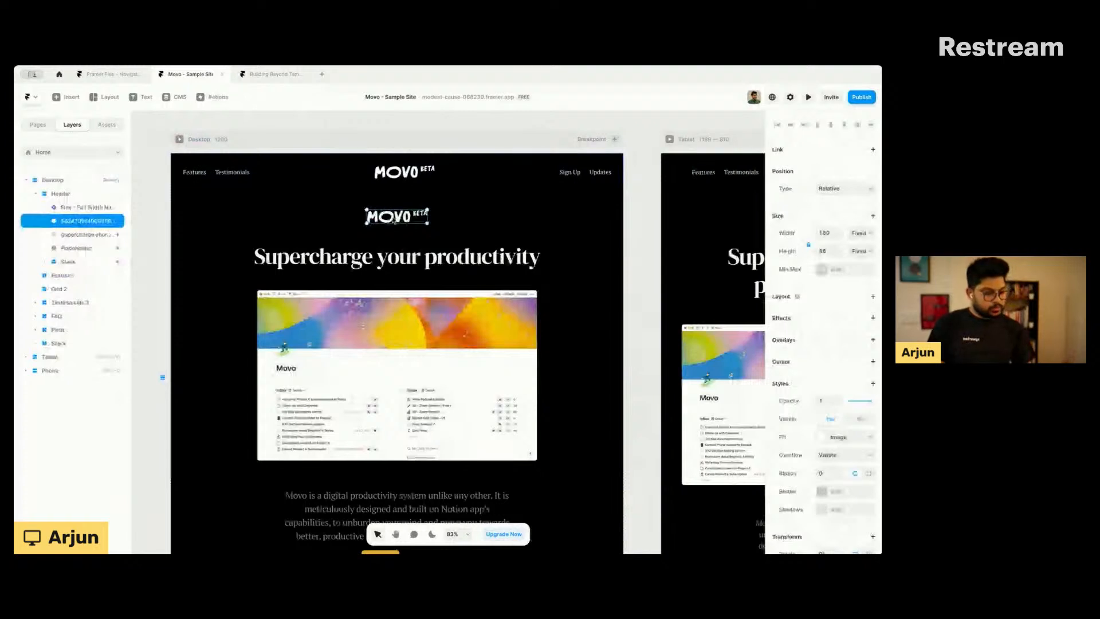
right_click(394, 220)
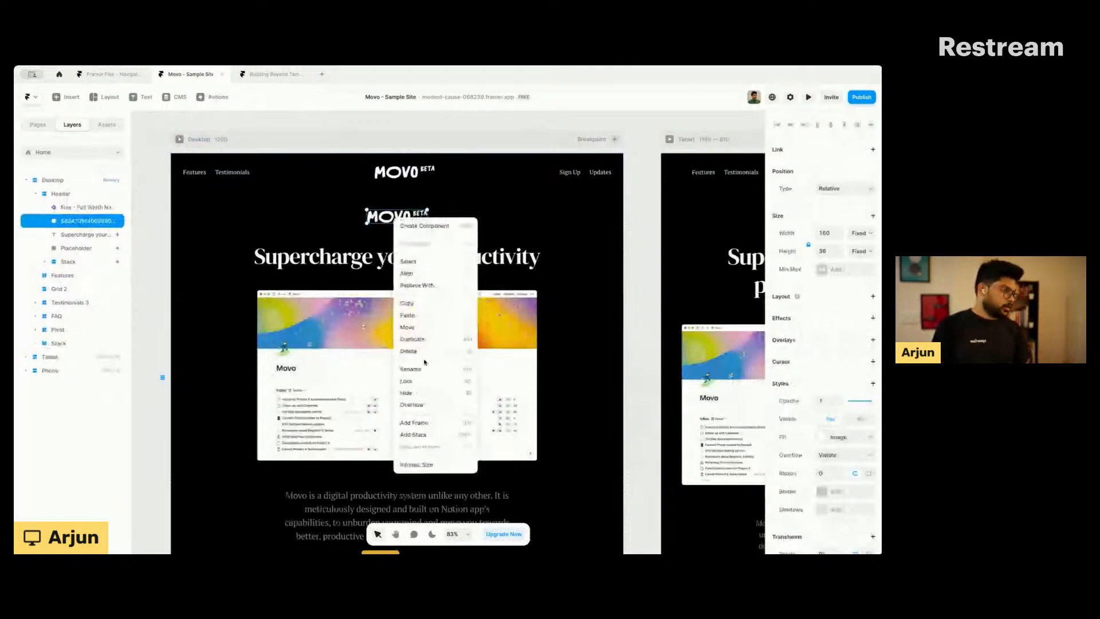
left_click(423, 394)
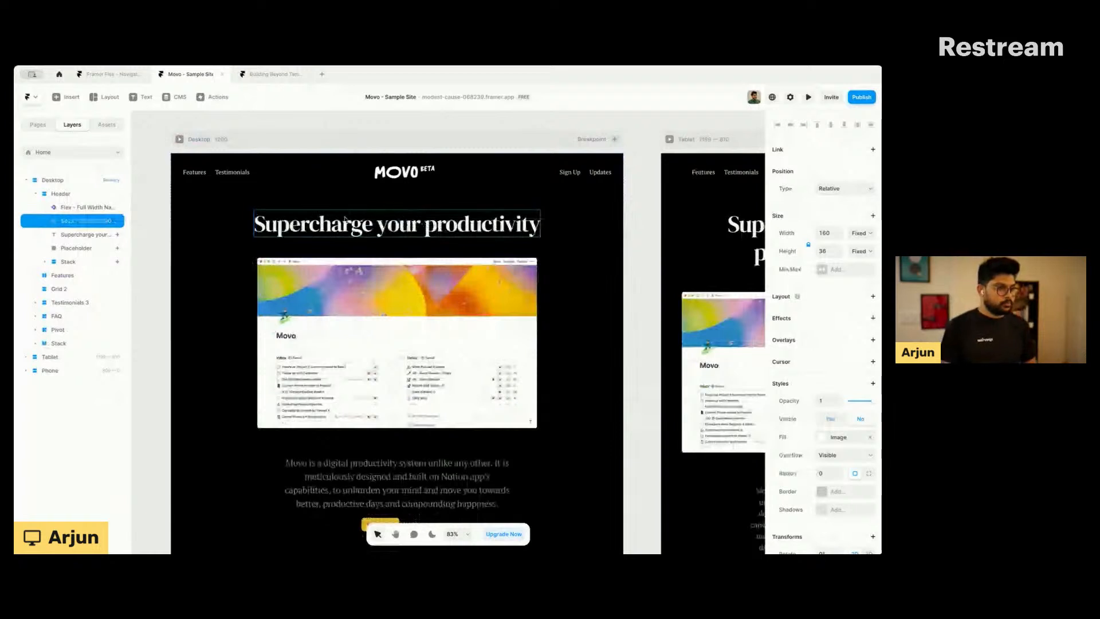
left_click(372, 177)
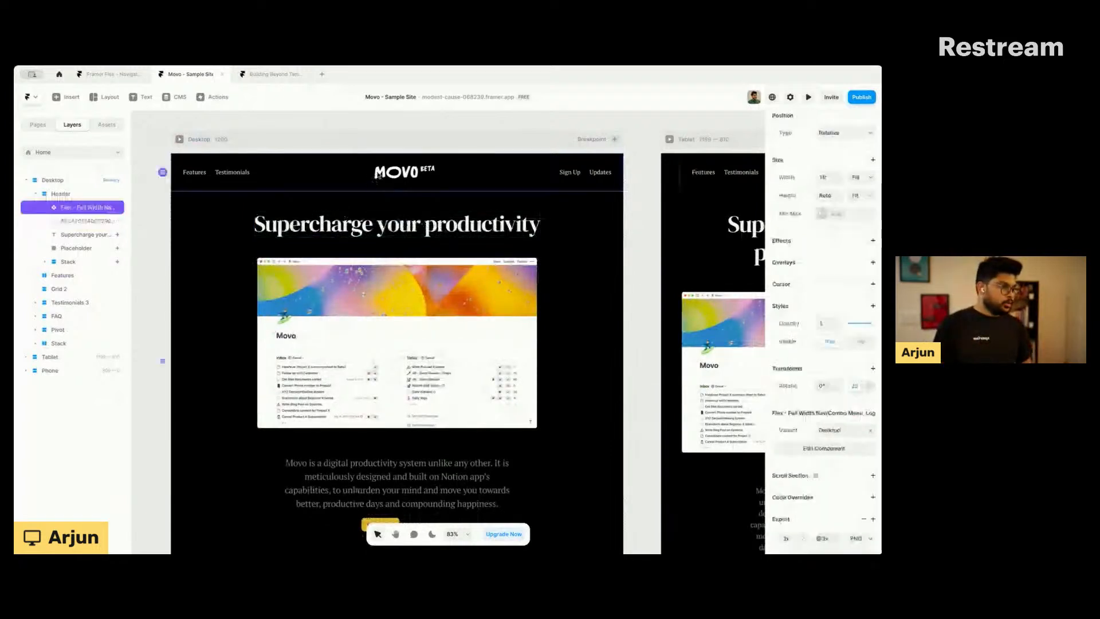
Step: Reset Override on the Tablet Header's Padding so it reverts to the Desktop values
scroll(323, 185, "down", 3)
scroll(323, 185, "down", 3)
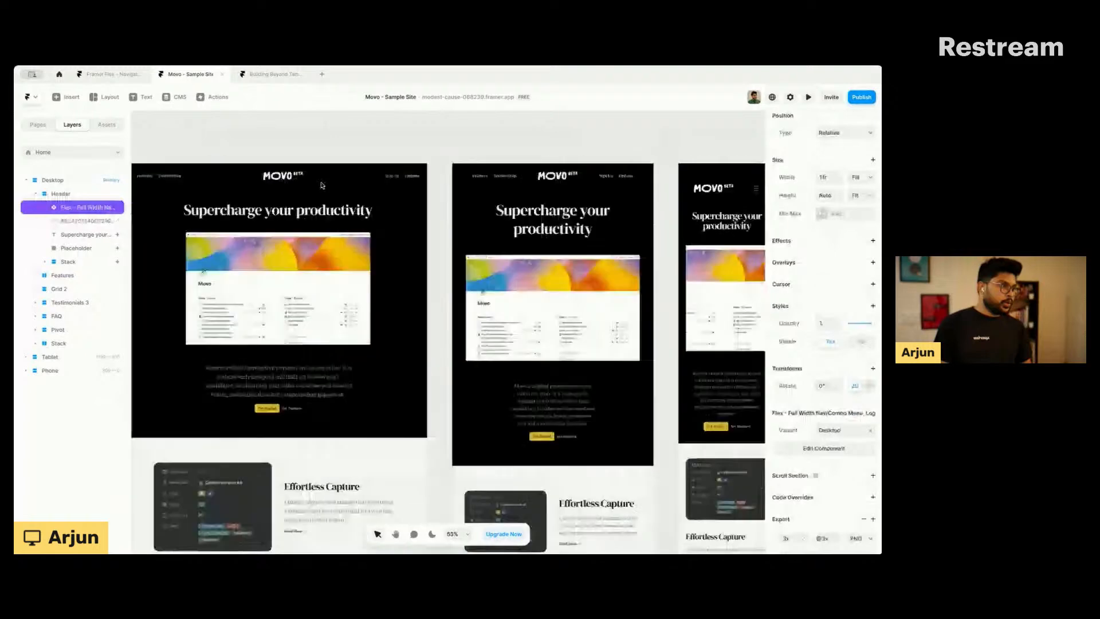
scroll(641, 185, "right", 3)
scroll(625, 198, "up", 2)
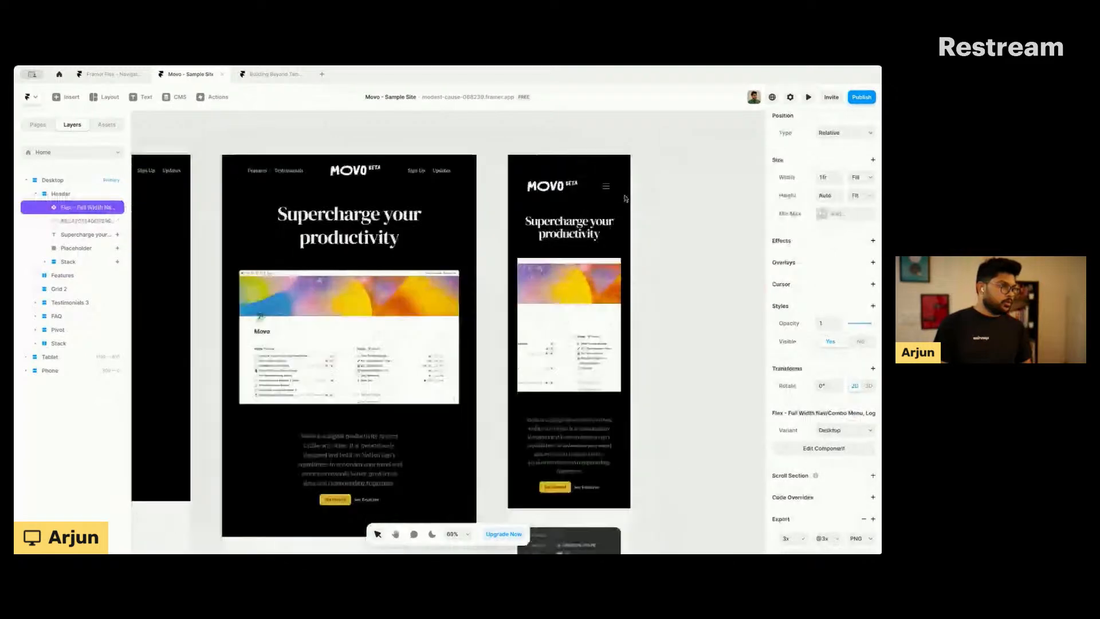
scroll(535, 217, "up", 3)
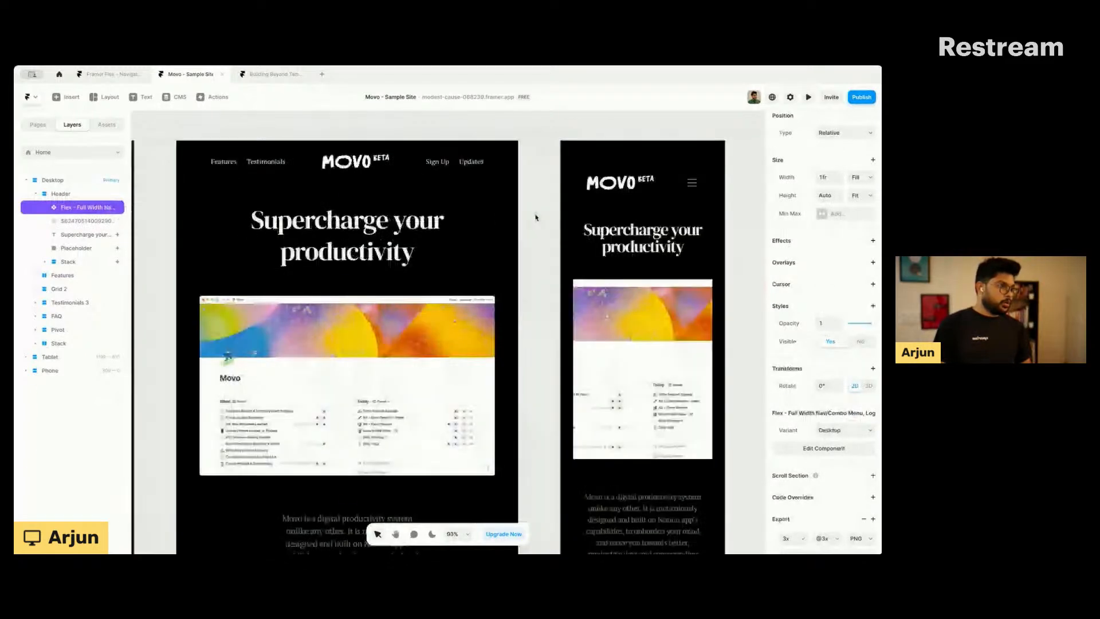
left_click(499, 222)
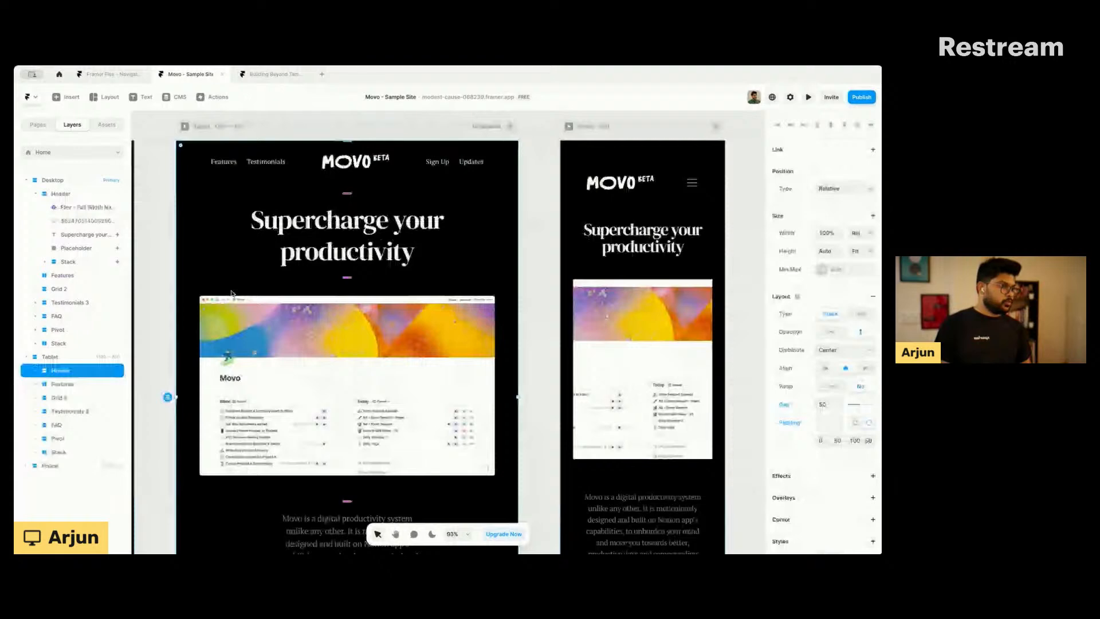
left_click(790, 423)
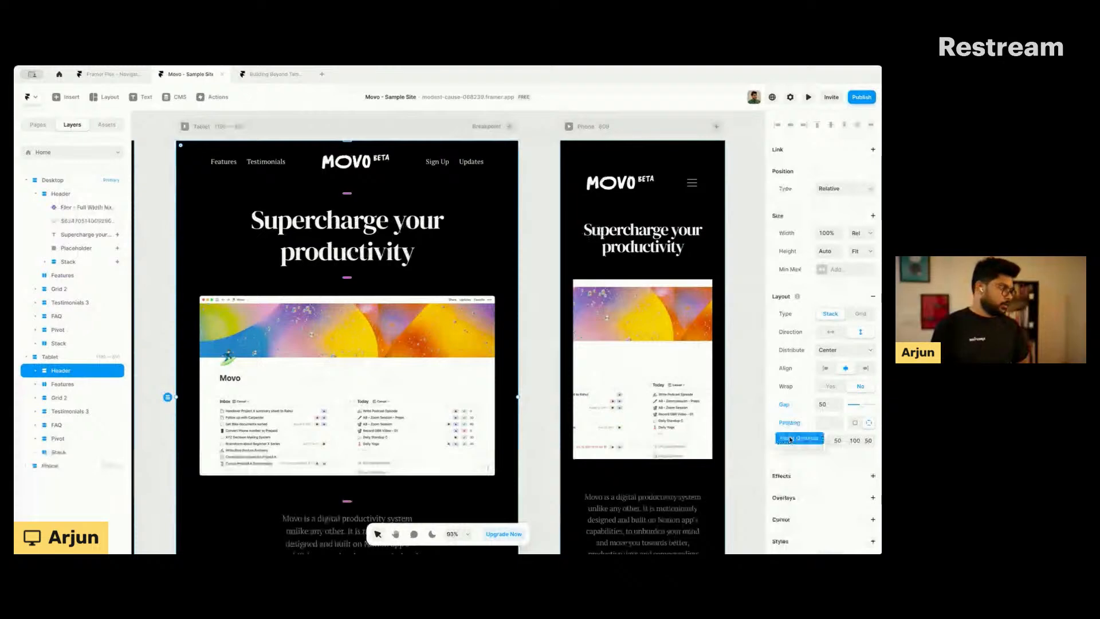
left_click(789, 438)
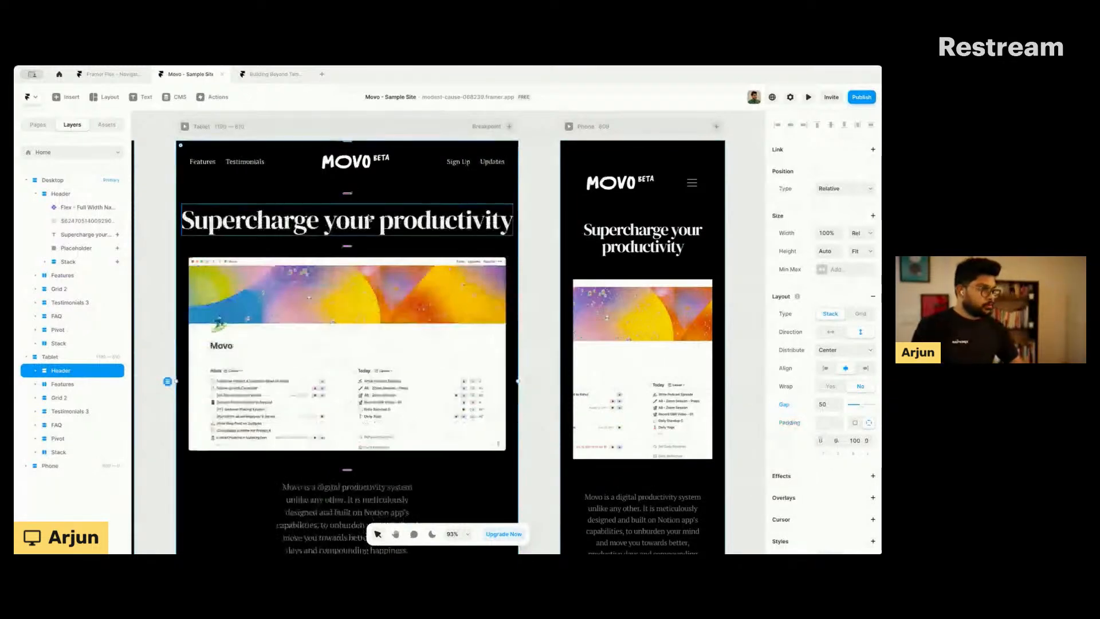
scroll(369, 219, "down", 2)
scroll(370, 219, "down", 2)
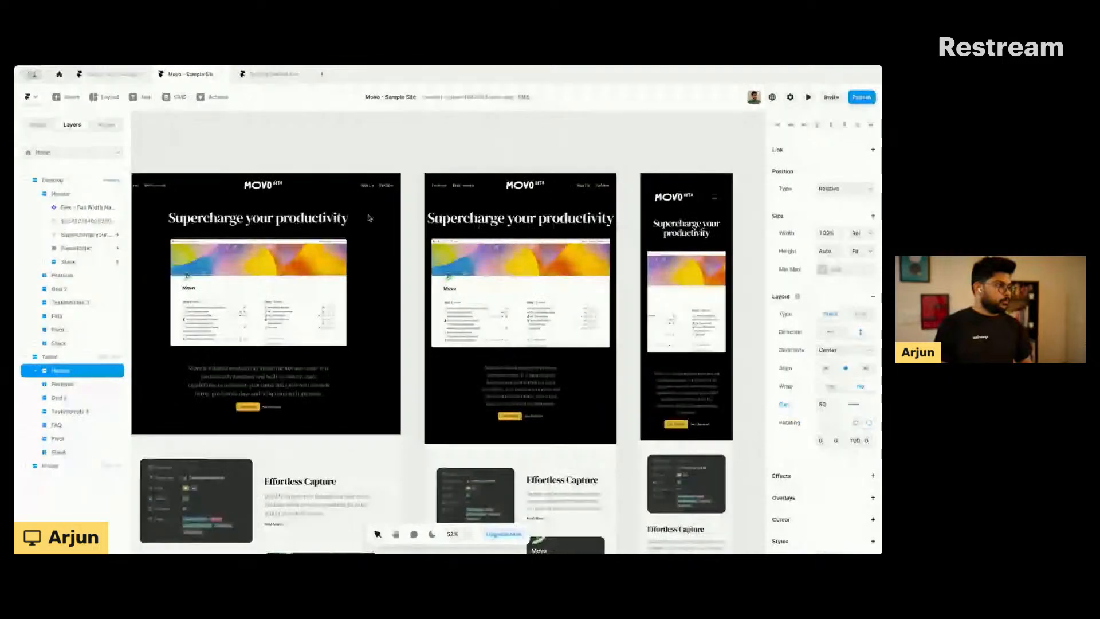
scroll(369, 219, "down", 1)
left_click(207, 147)
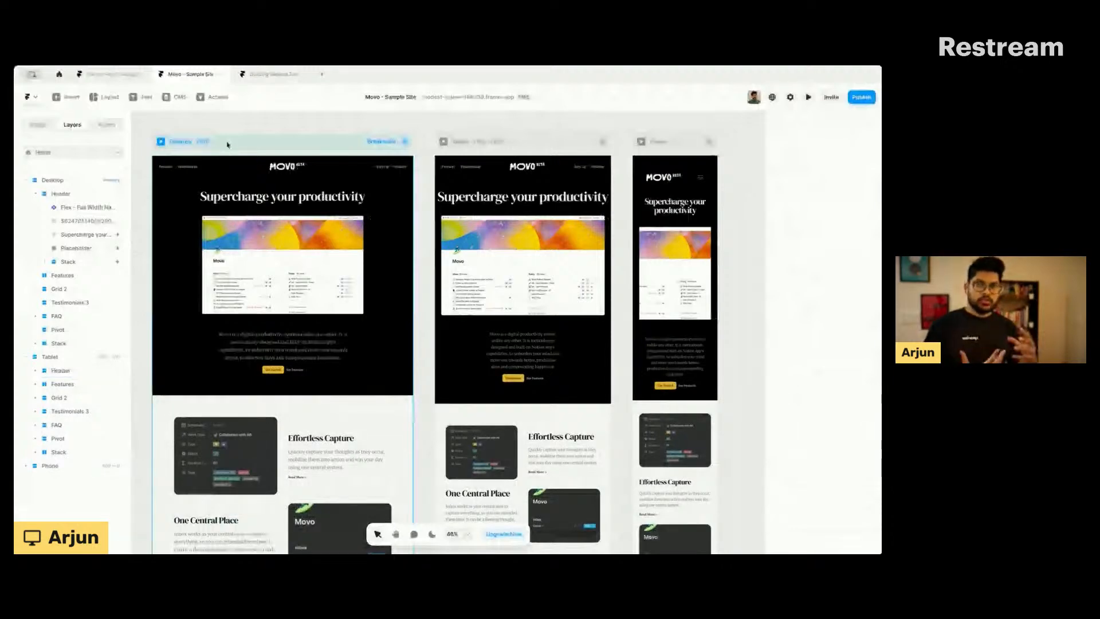
left_click(523, 144)
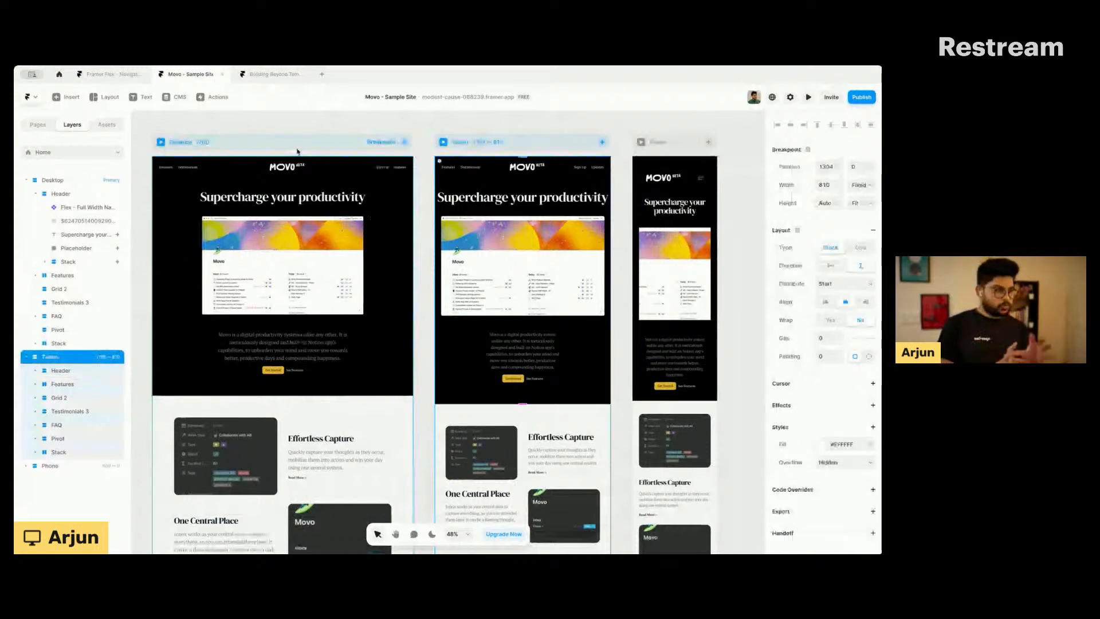
left_click(236, 147)
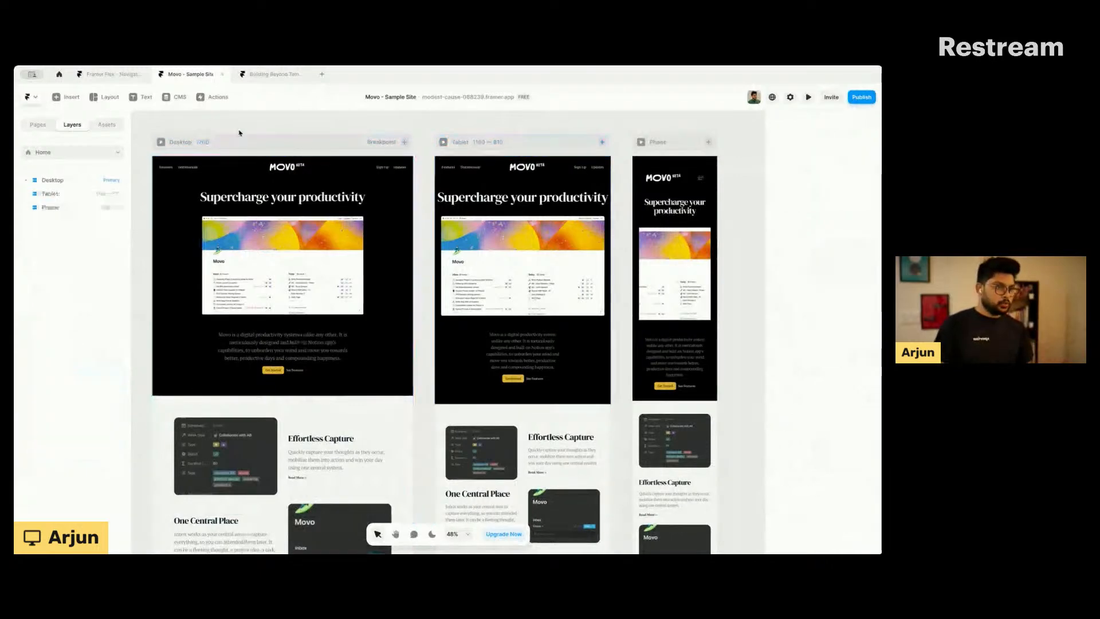
left_click(168, 144)
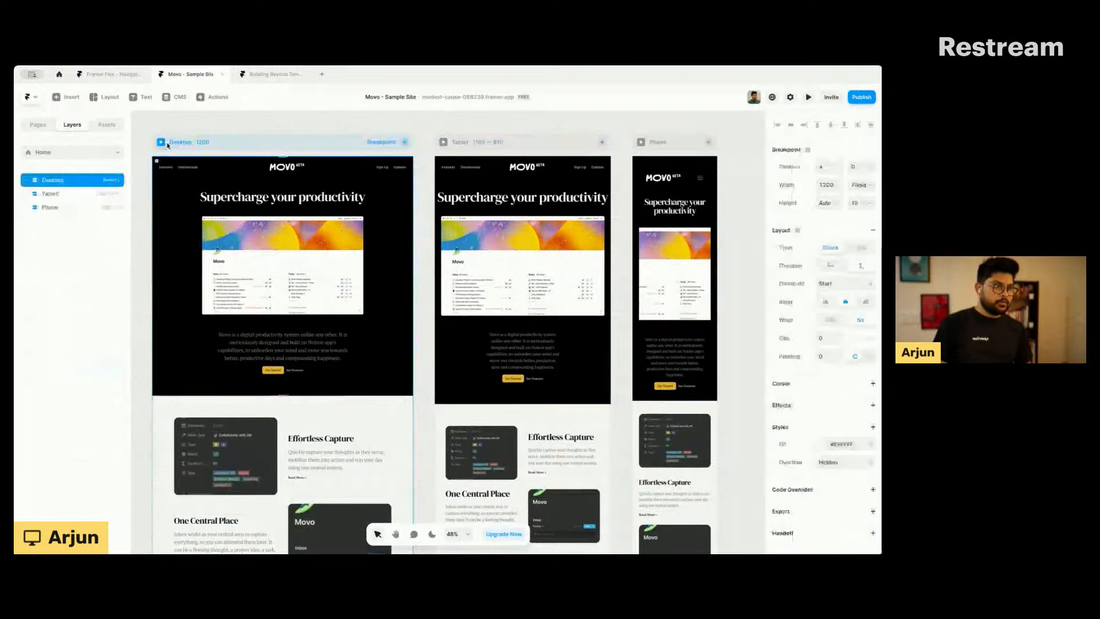
scroll(261, 152, "left", 2)
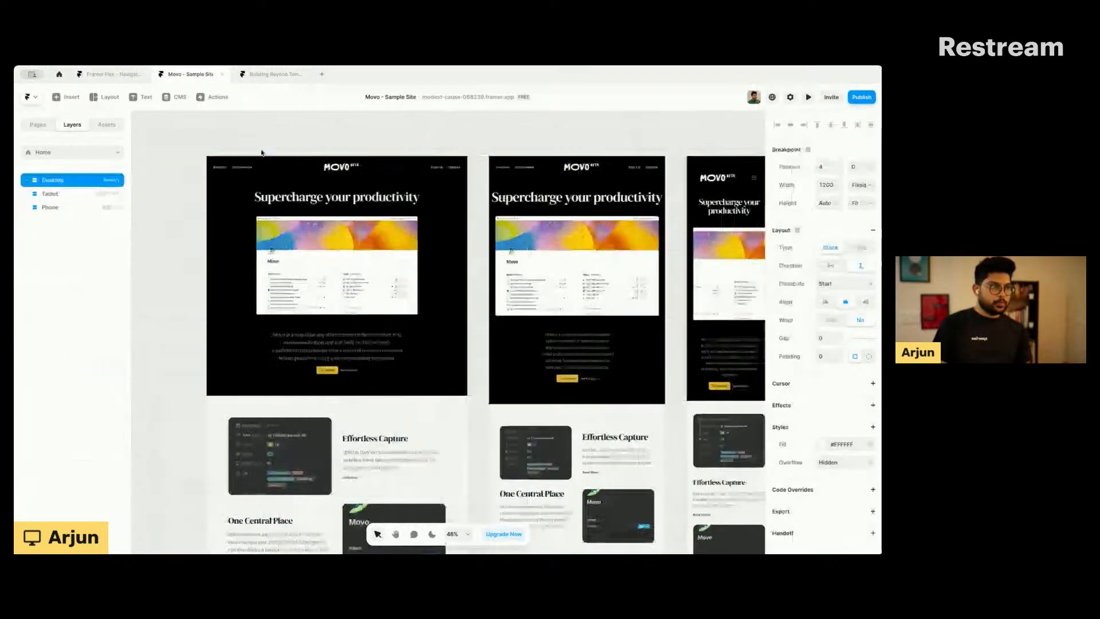
scroll(492, 226, "down", 3)
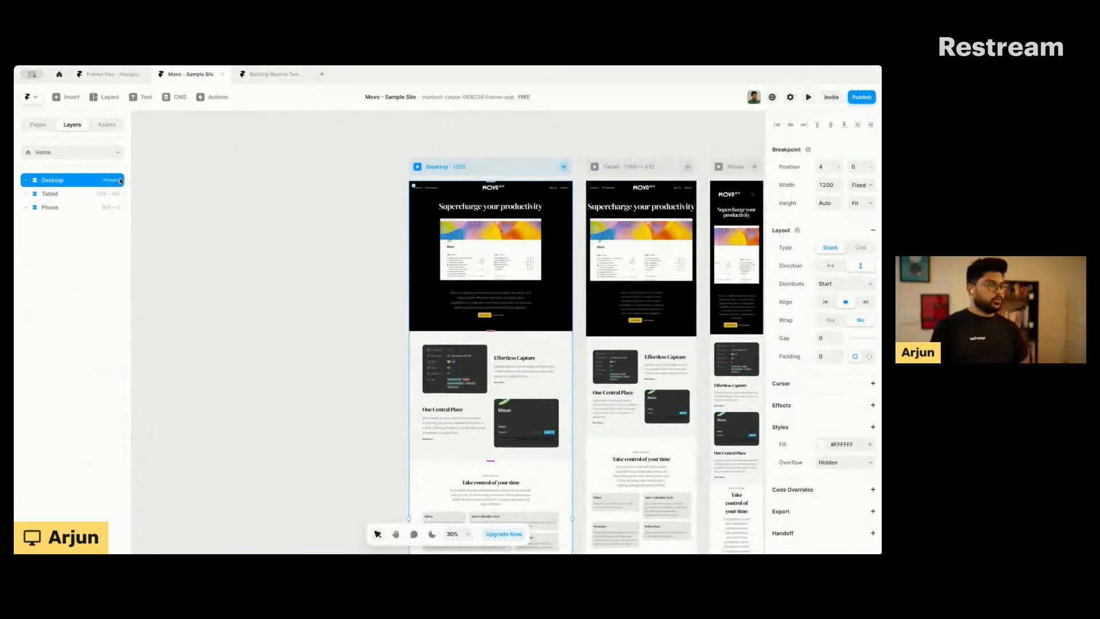
scroll(552, 188, "right", 2)
scroll(552, 188, "up", 3)
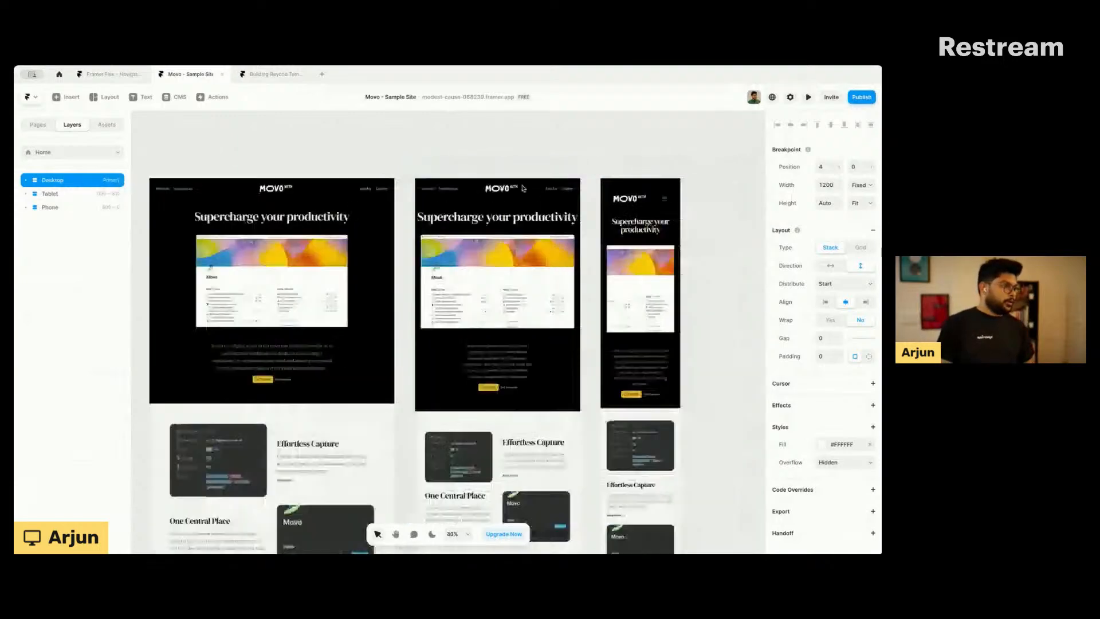
Step: Hide the Desktop header's nav component, then undo to restore it
scroll(523, 188, "up", 3)
left_click(337, 194)
left_click(337, 194)
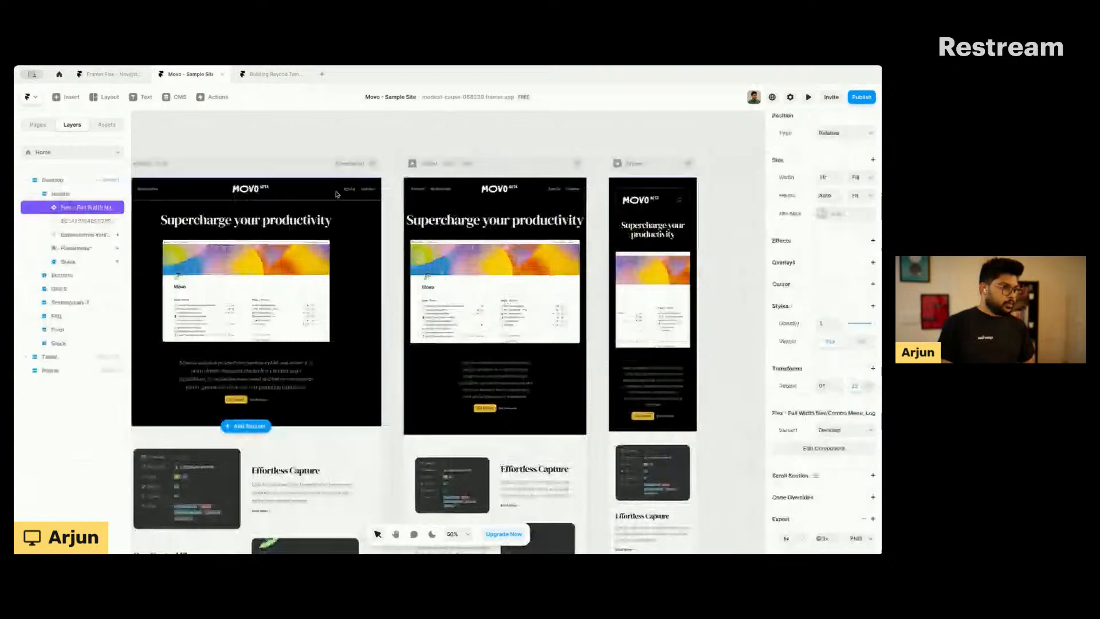
right_click(336, 194)
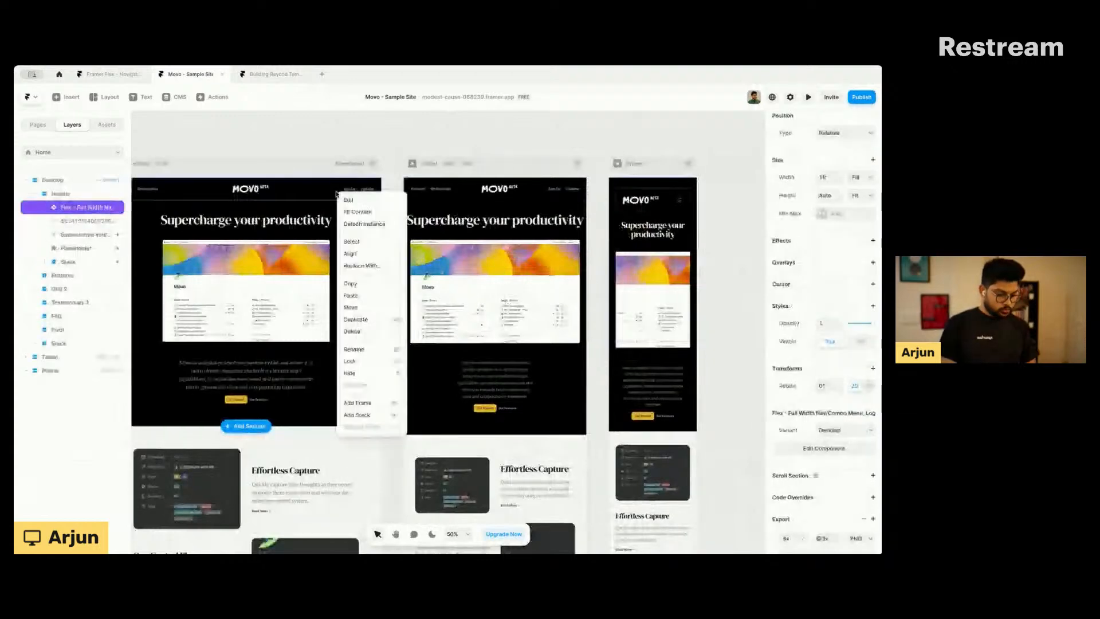
left_click(376, 350)
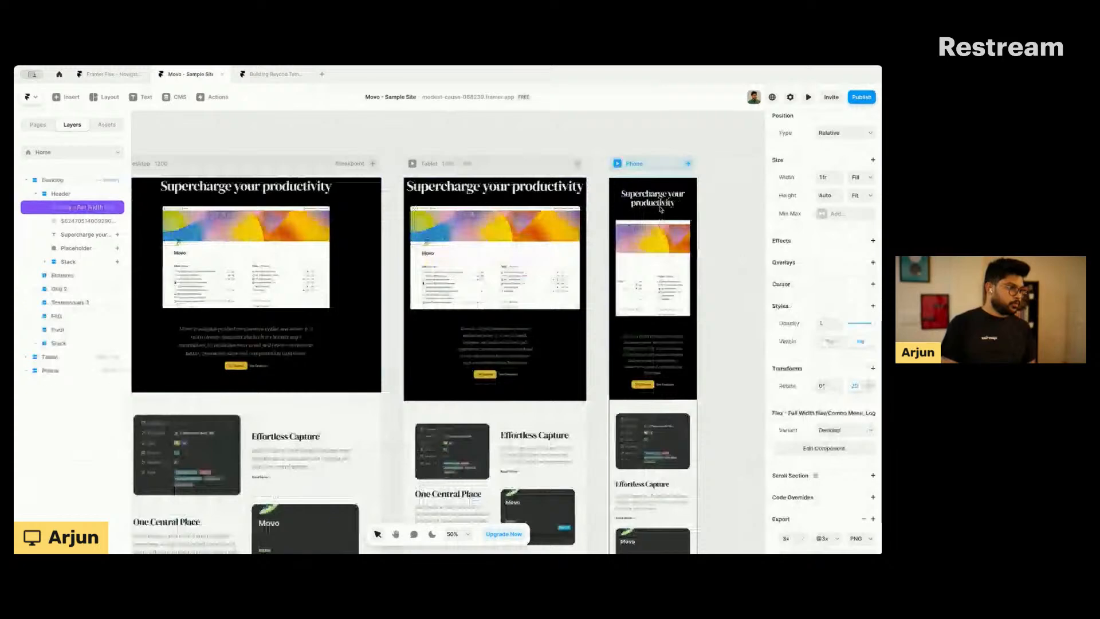
key("super+z")
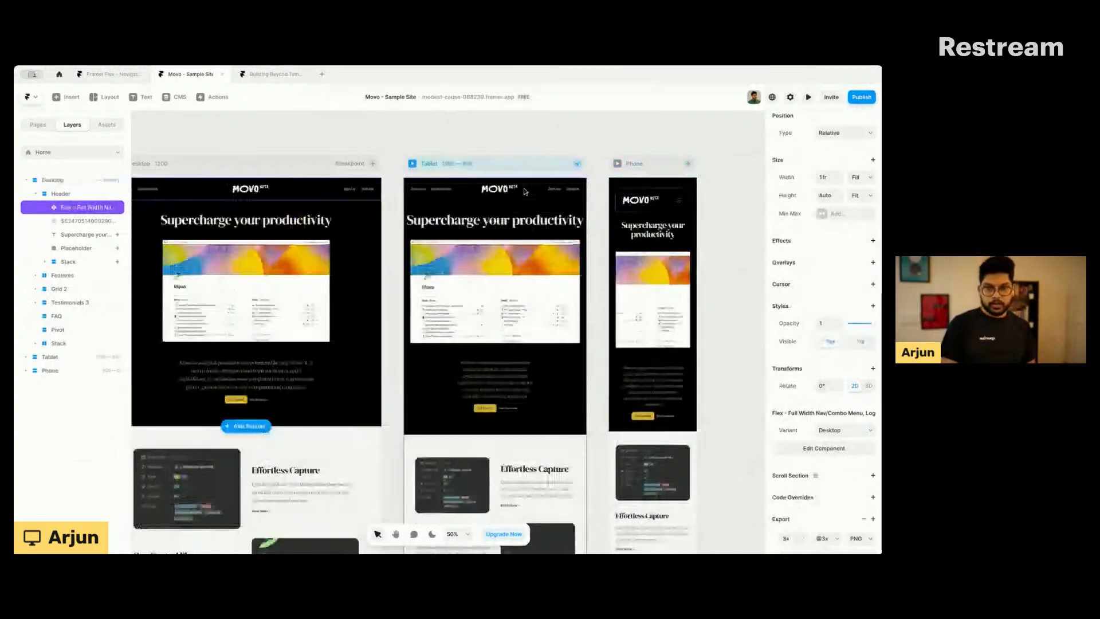
Step: Set the Tablet 'Supercharge your productivity' heading's width to Fill (1fr)
scroll(525, 192, "up", 2)
scroll(524, 192, "up", 2)
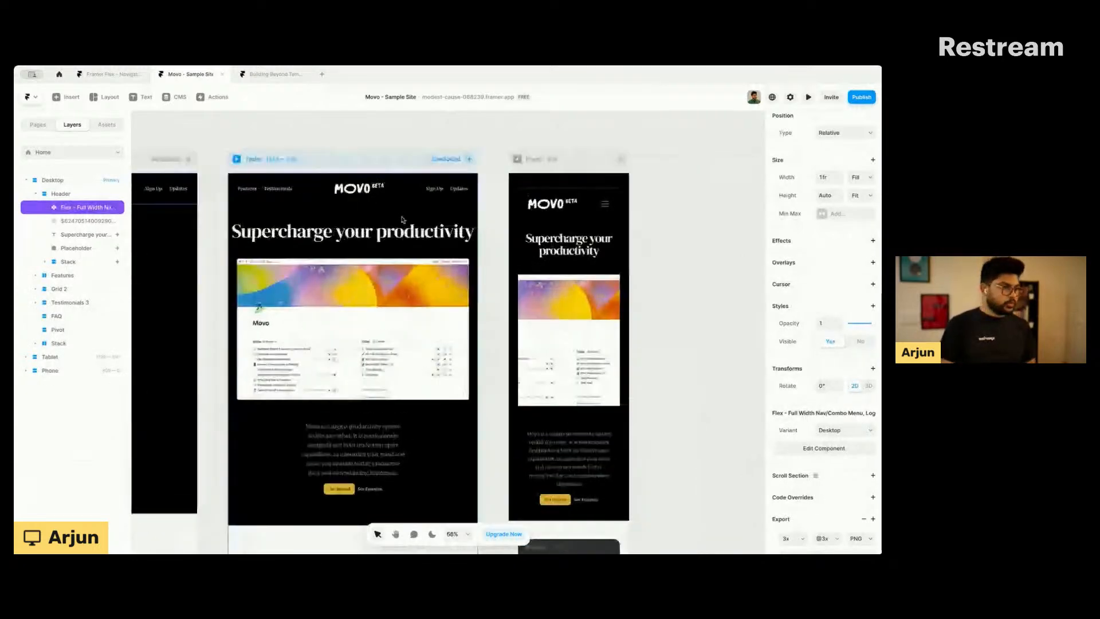
left_click(403, 226)
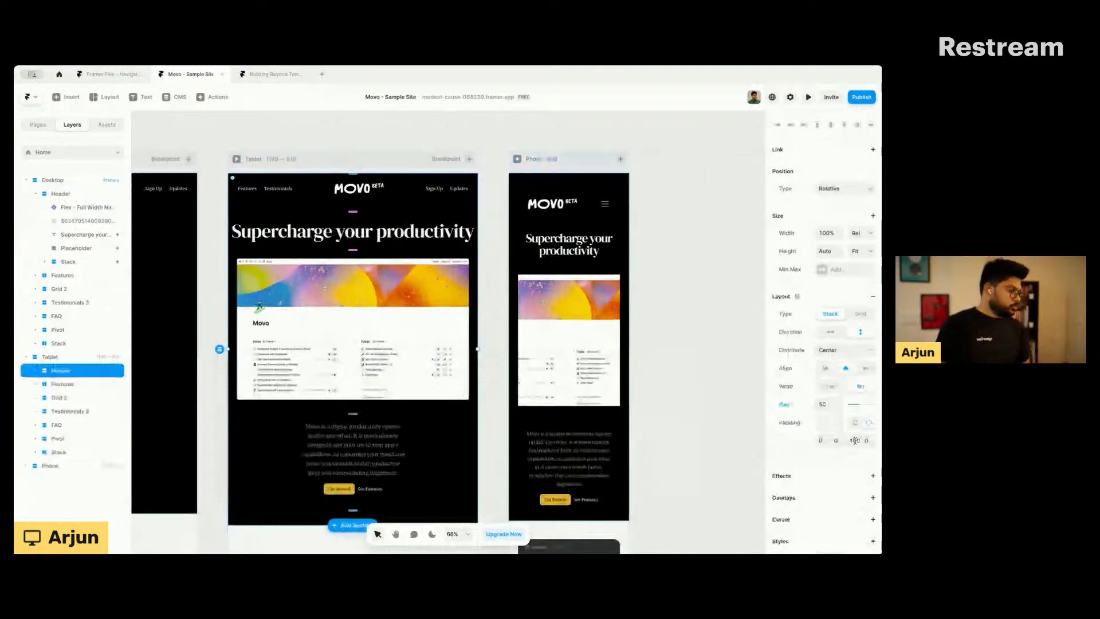
double_click(319, 233)
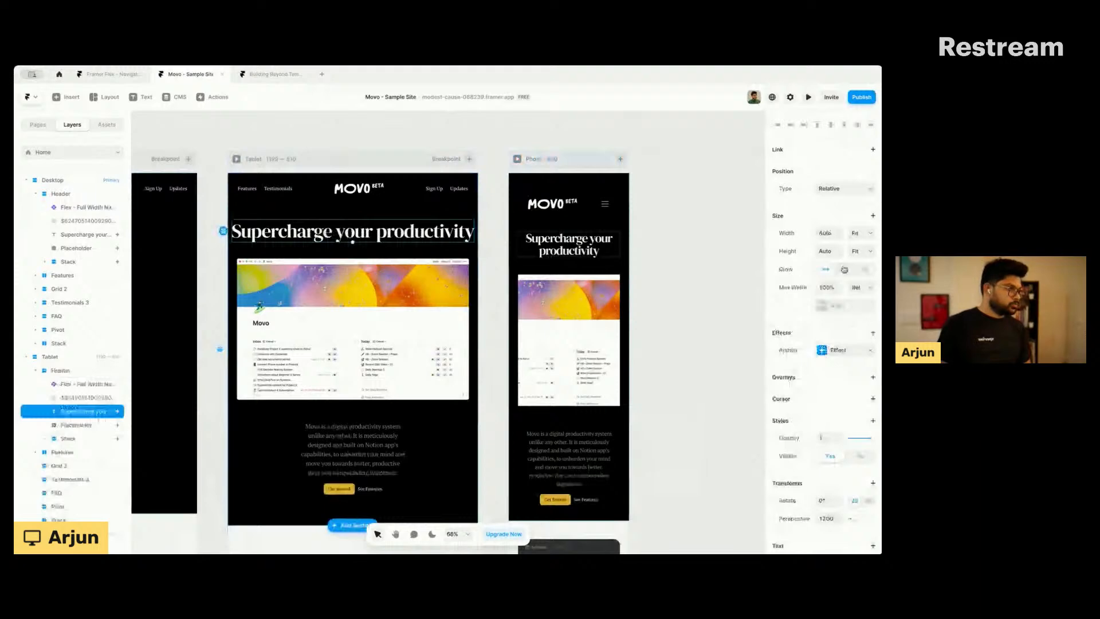
left_click(858, 235)
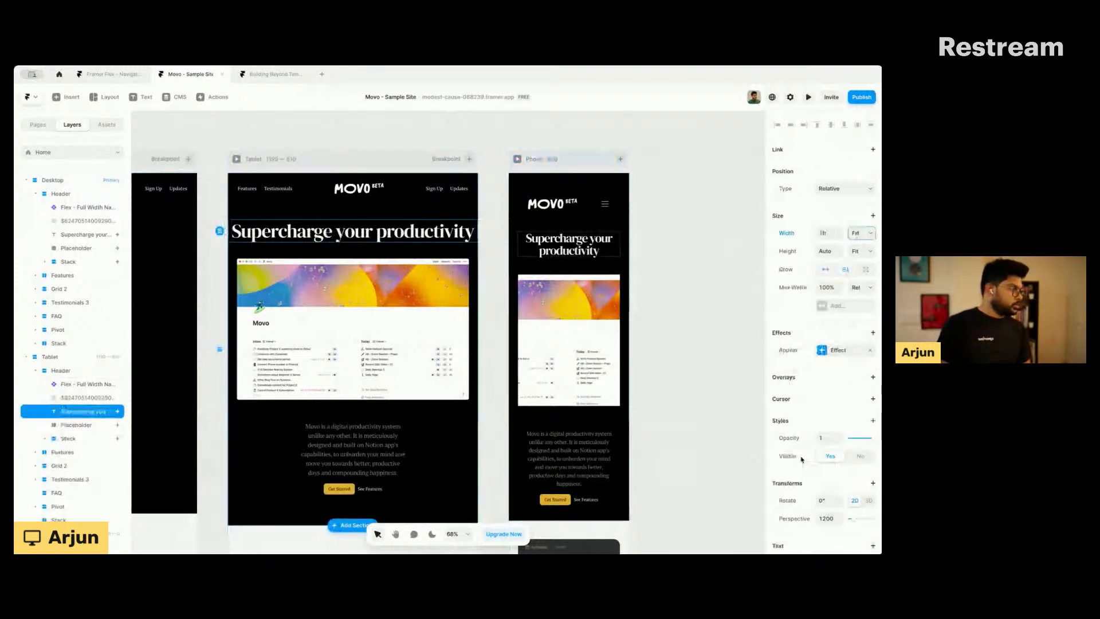
Step: Set the Tablet Header's bottom padding to 80
left_click(288, 254)
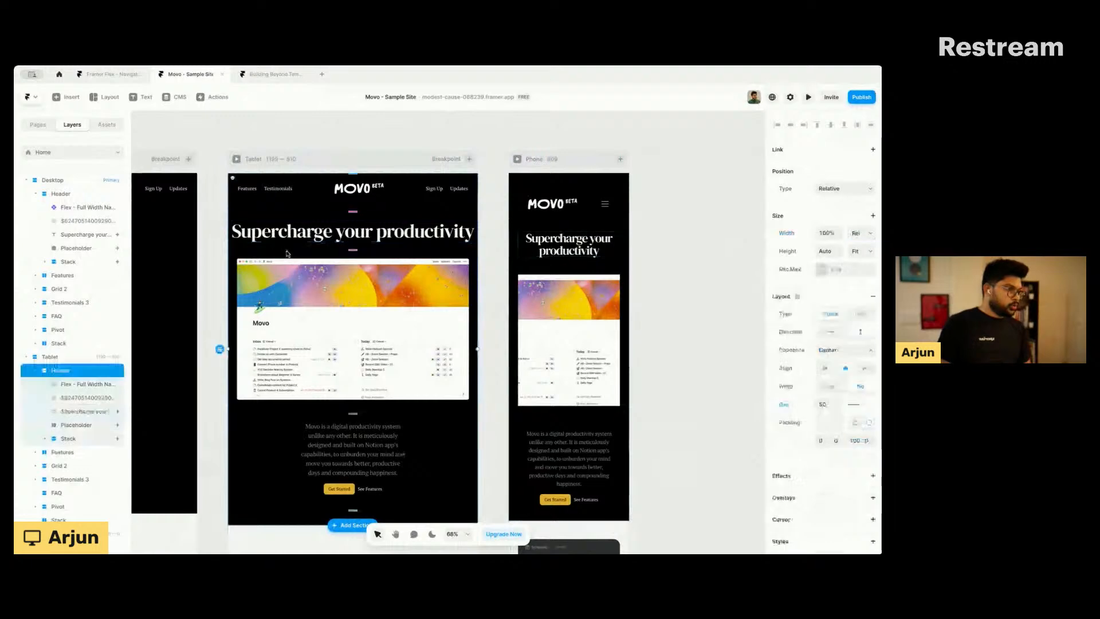
left_click(851, 440)
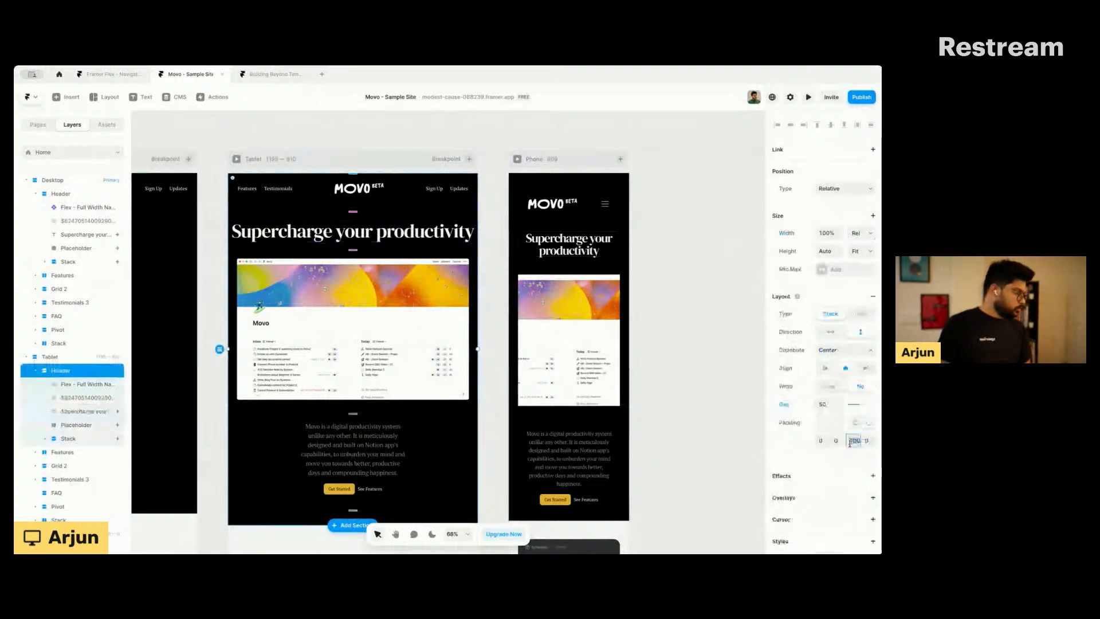
type("80")
key("Return")
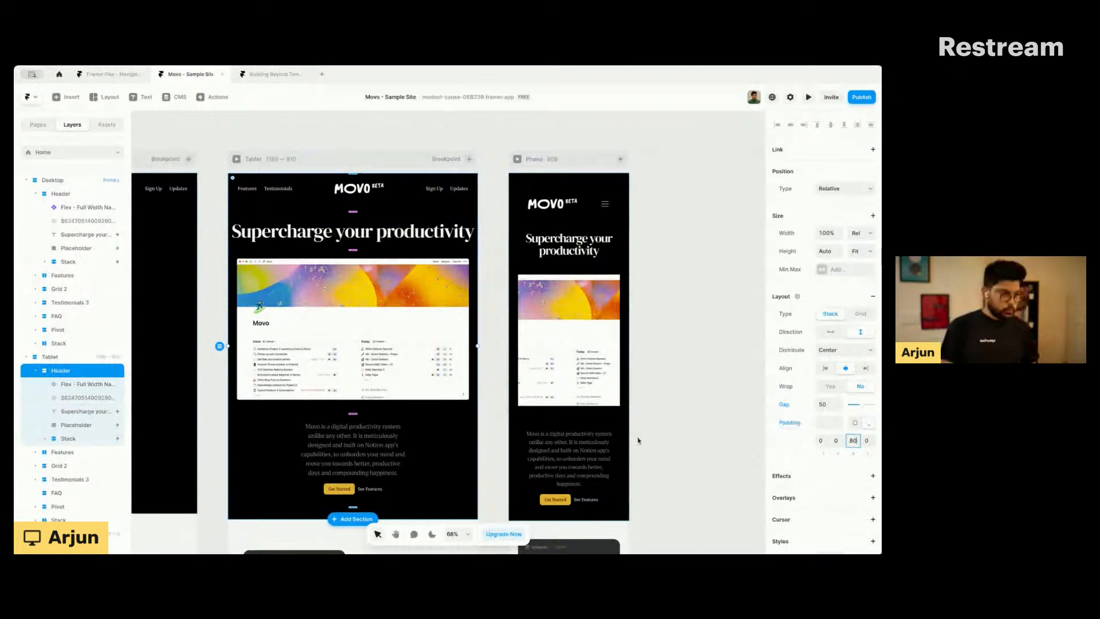
Step: Reset the Phone Header's padding override and set its bottom padding to 40
left_click(578, 165)
left_click(585, 219)
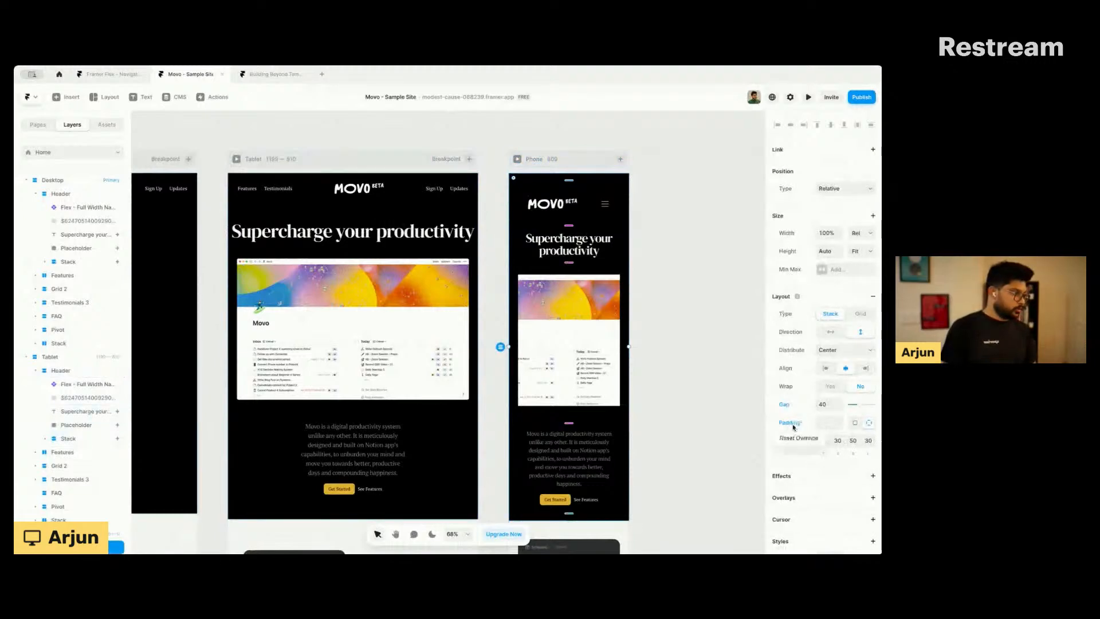
left_click(793, 441)
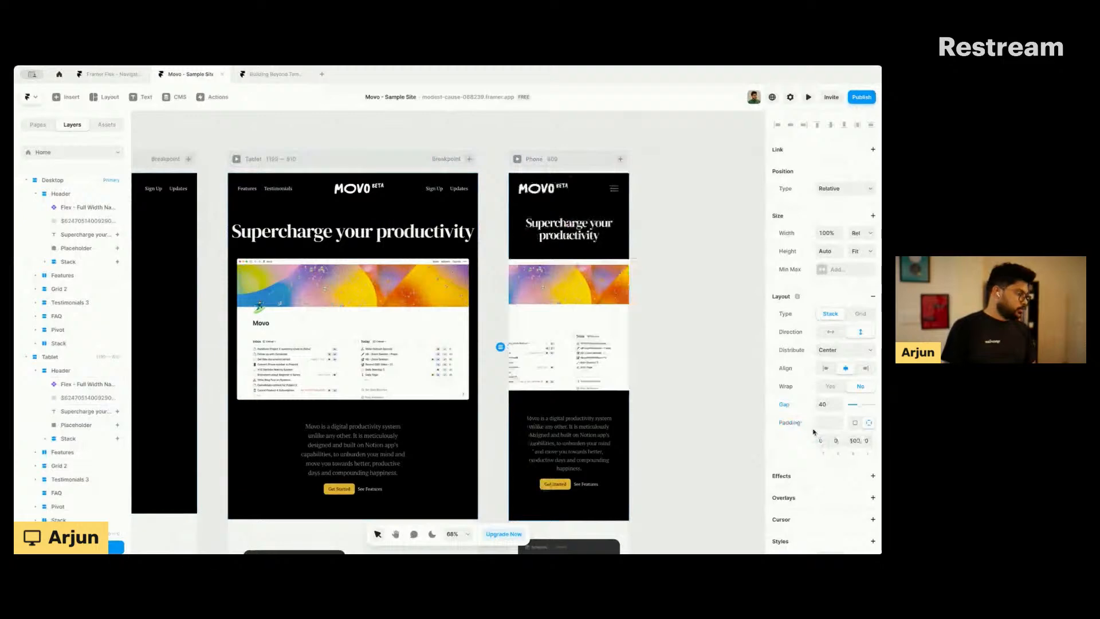
scroll(327, 389, "down", 2)
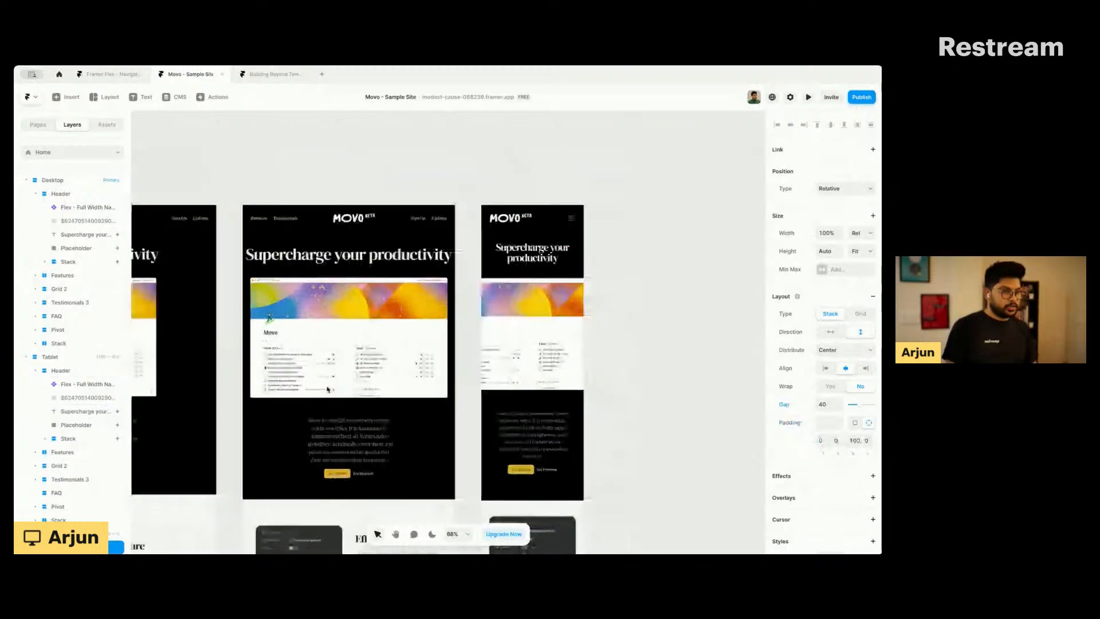
left_click(852, 440)
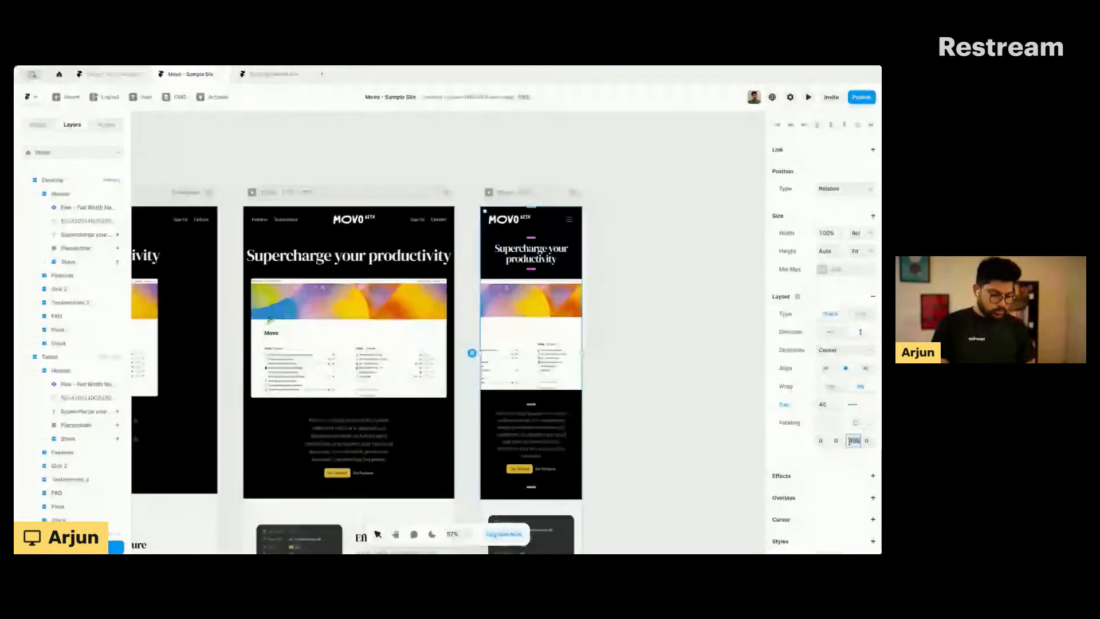
type("40")
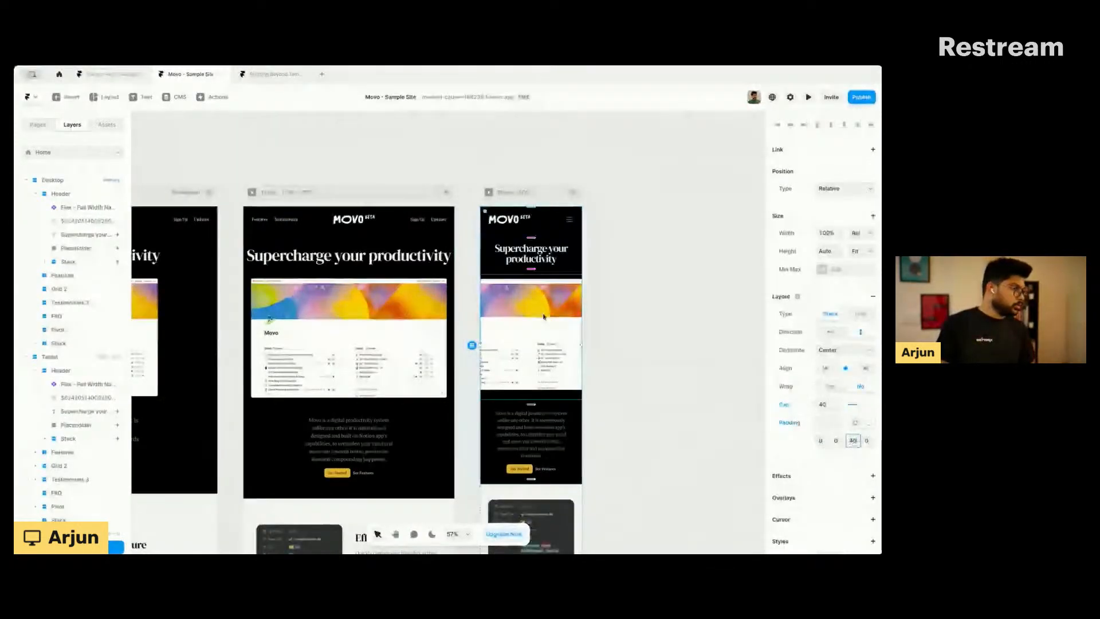
Step: Reset the width overrides on the tablet and phone hero image placeholders
left_click(350, 309)
left_click(349, 309)
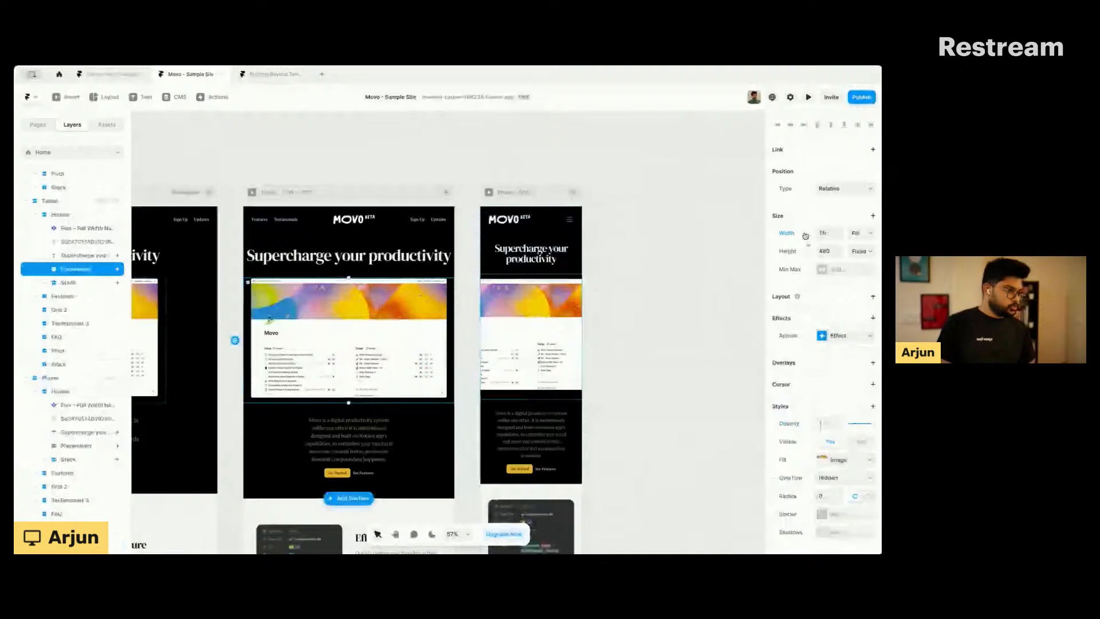
left_click(791, 234)
left_click(792, 250)
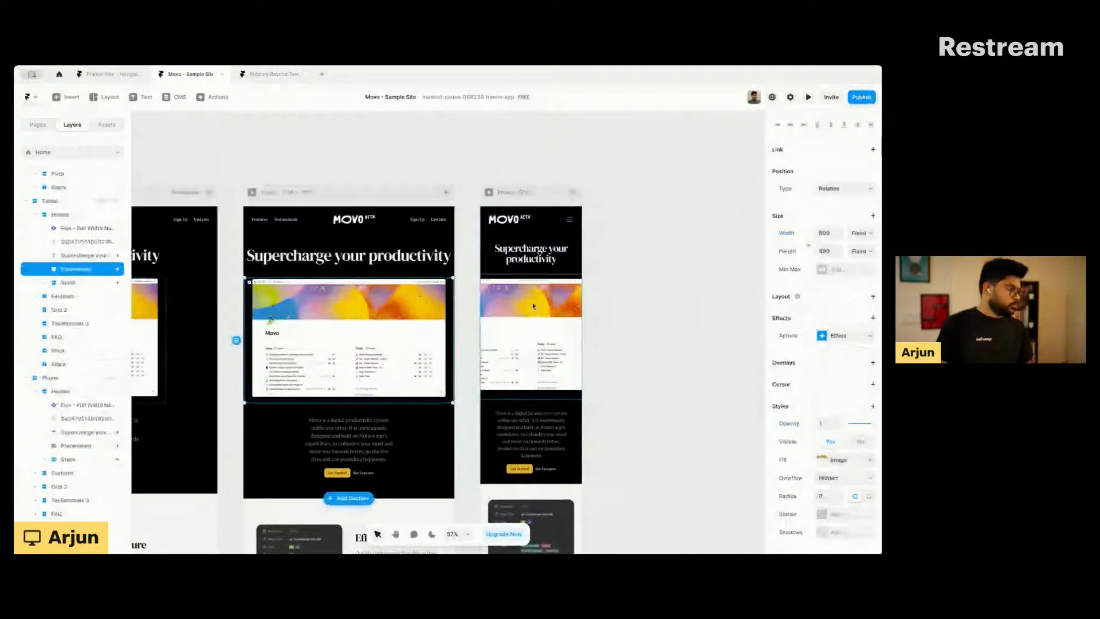
left_click(533, 307)
left_click(793, 234)
left_click(792, 249)
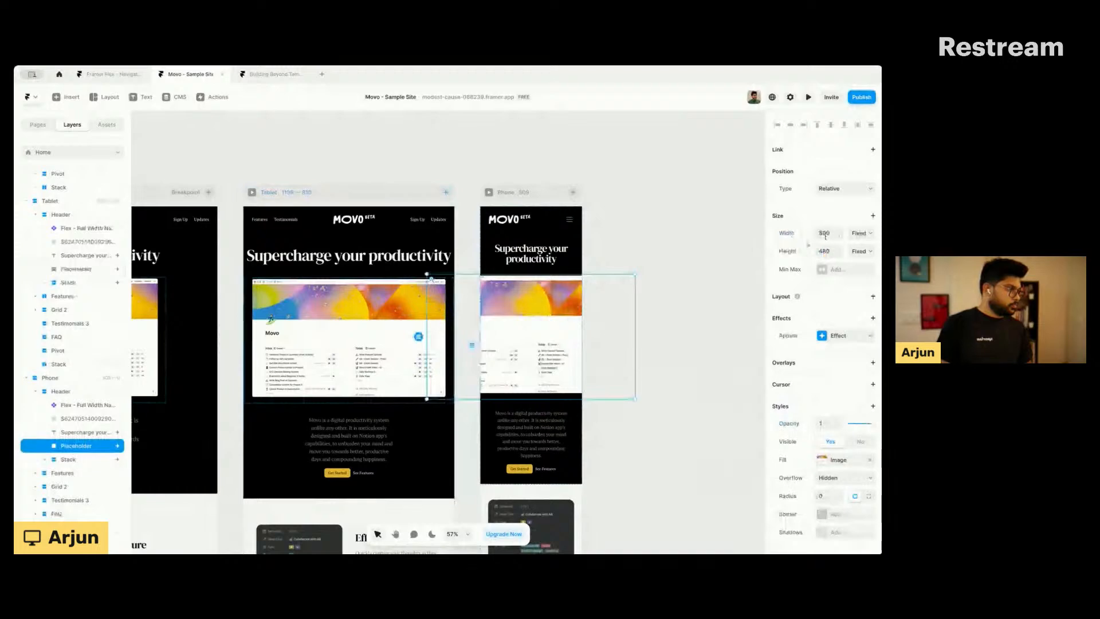
Step: Lock the tablet hero image's aspect ratio and set its width to 600
left_click(324, 319)
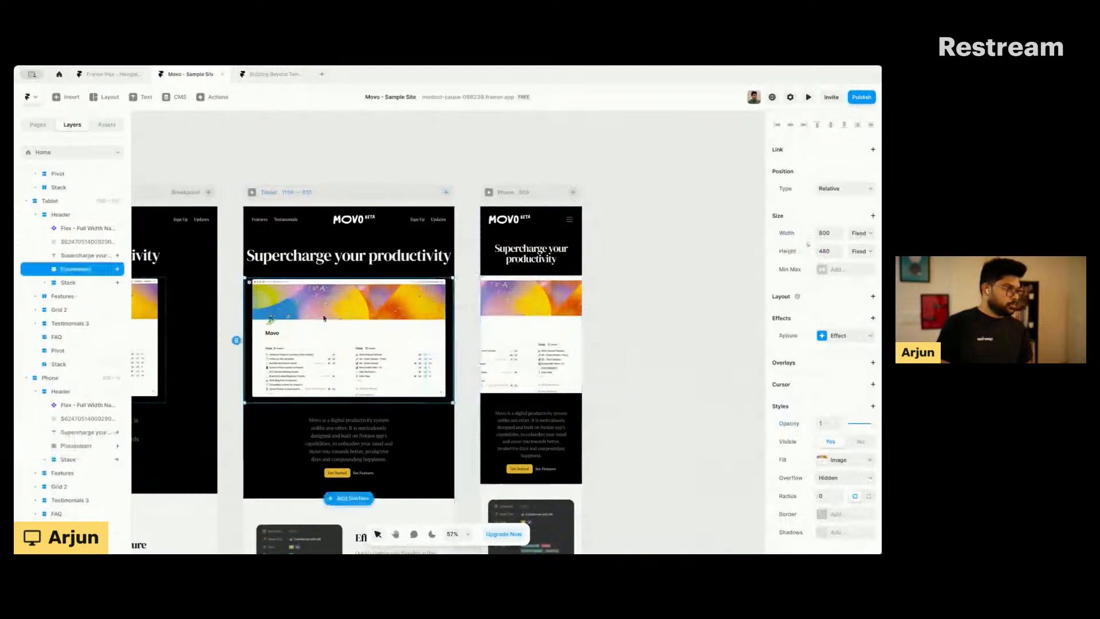
left_click(808, 245)
double_click(827, 233)
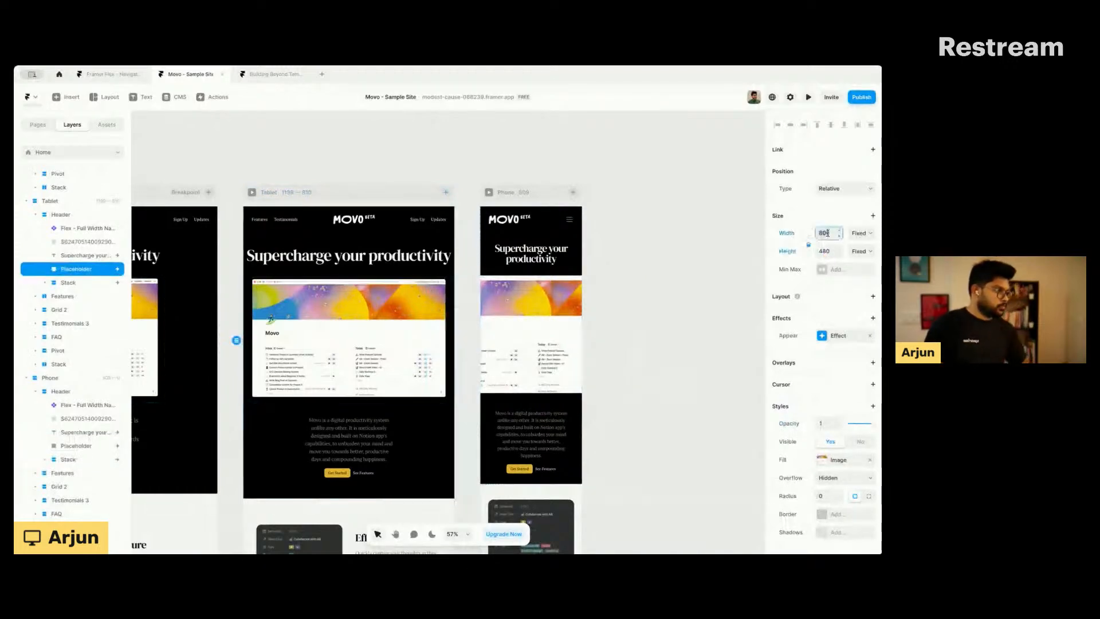
type("600")
key("Return")
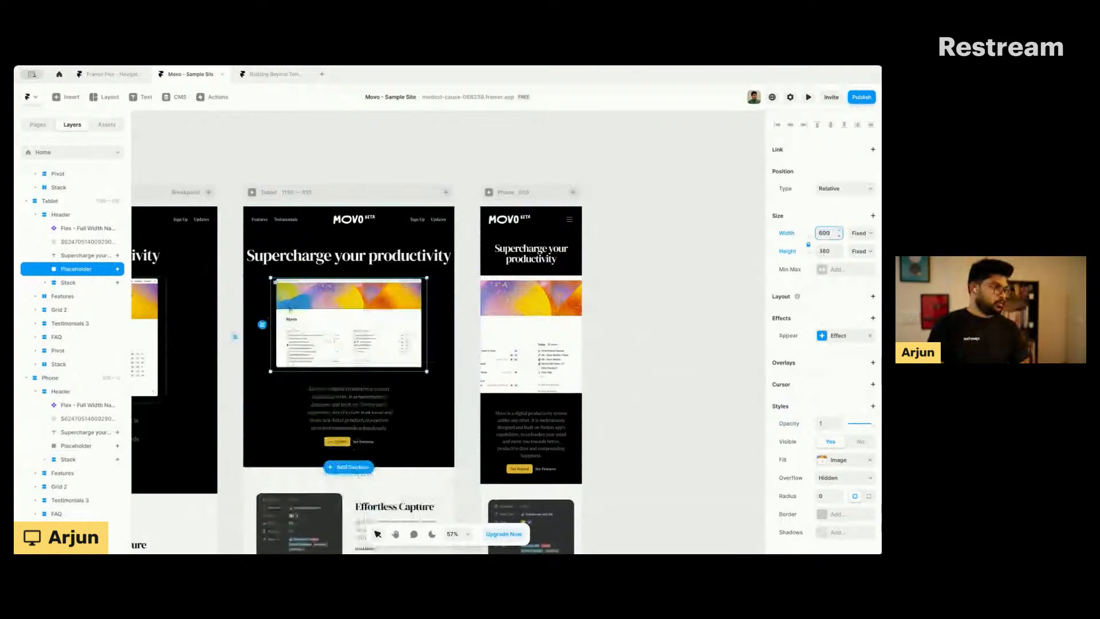
Step: Set the phone hero image's width to 320, giving 320 × 192
left_click(522, 305)
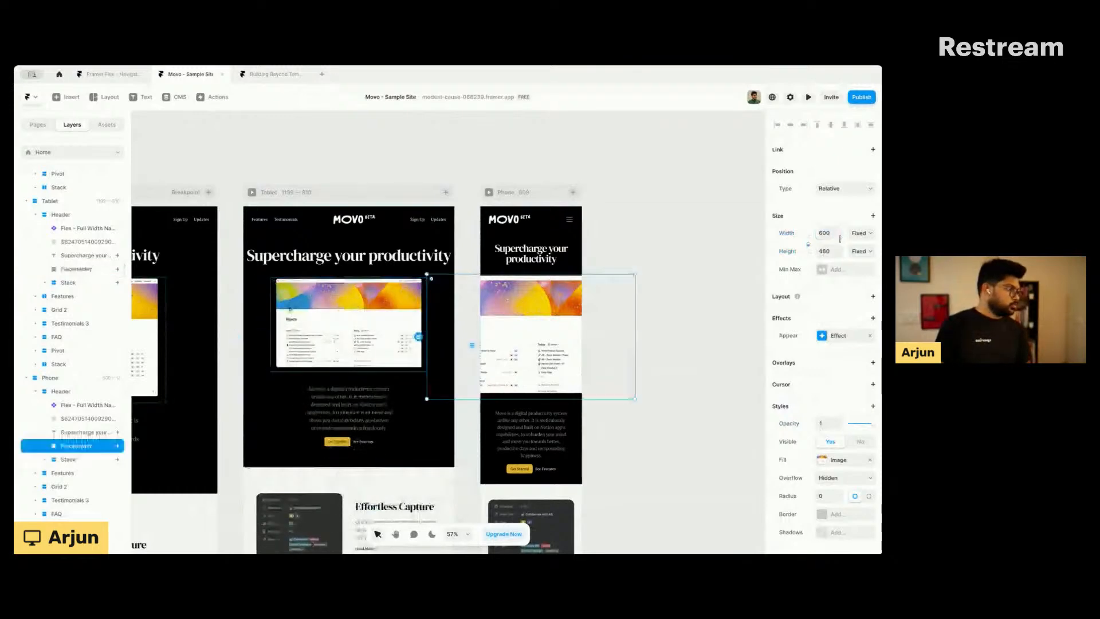
double_click(823, 233)
type("320")
key("Return")
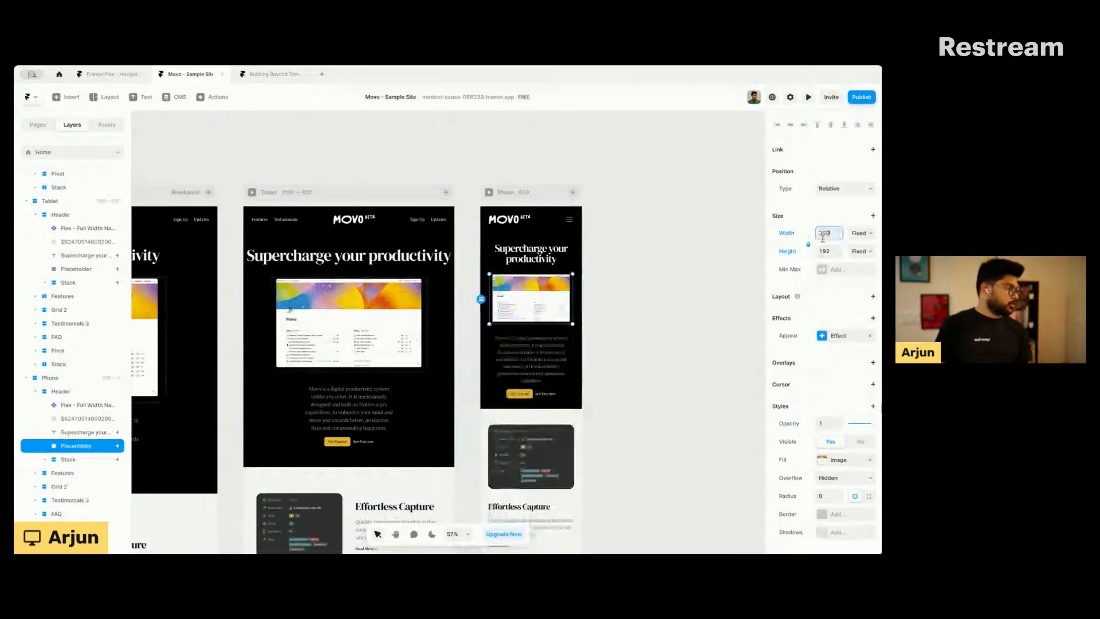
scroll(812, 251, "down", 1)
scroll(812, 250, "up", 1)
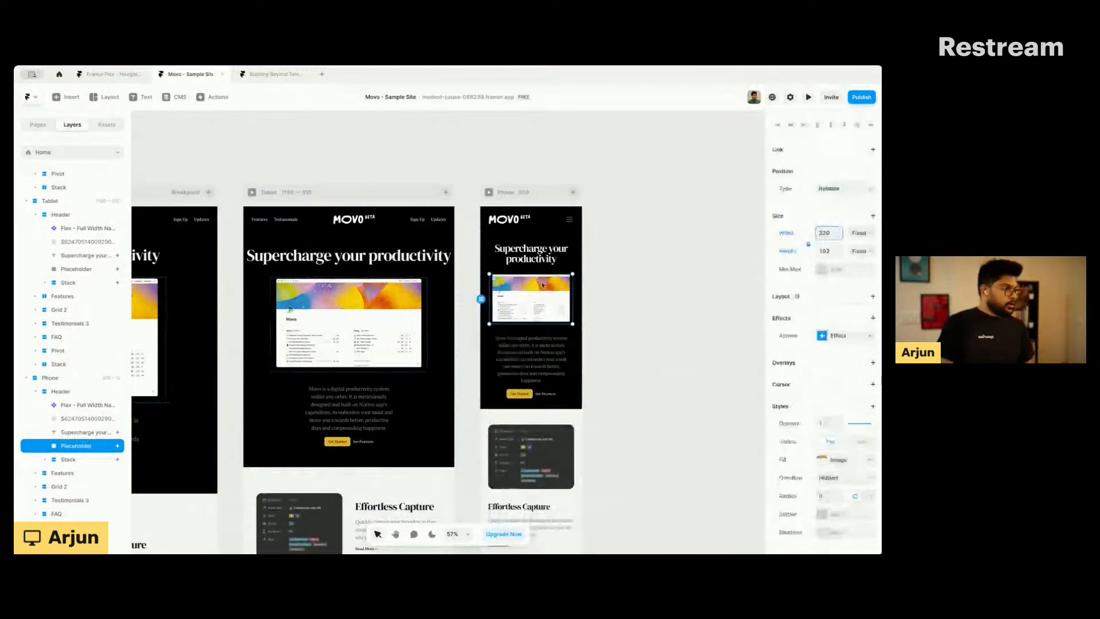
scroll(544, 279, "up", 3)
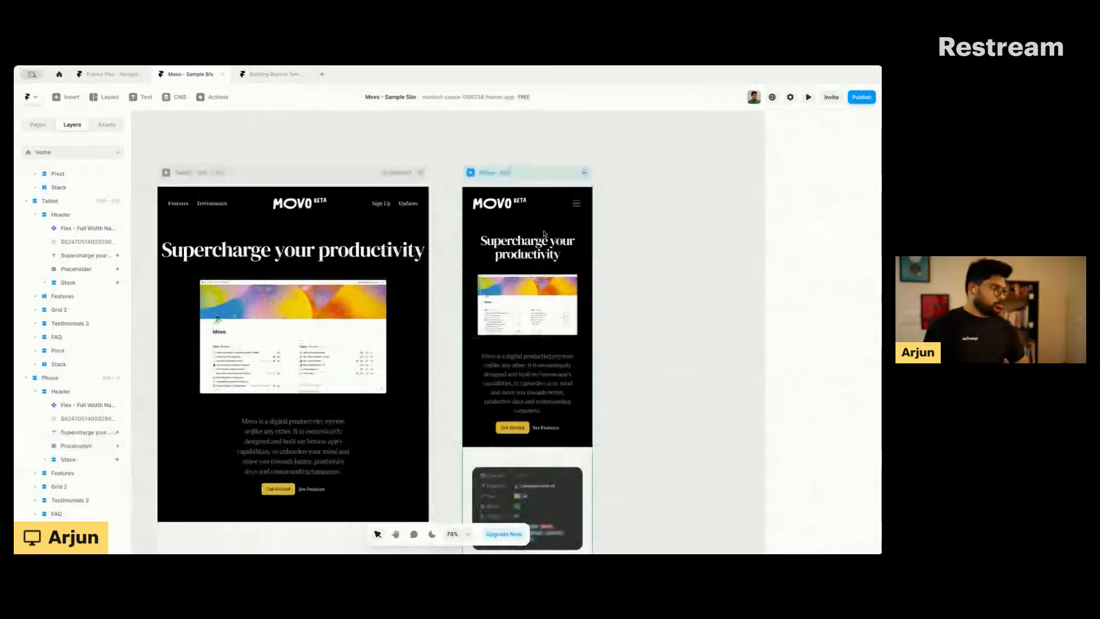
scroll(478, 176, "down", 3)
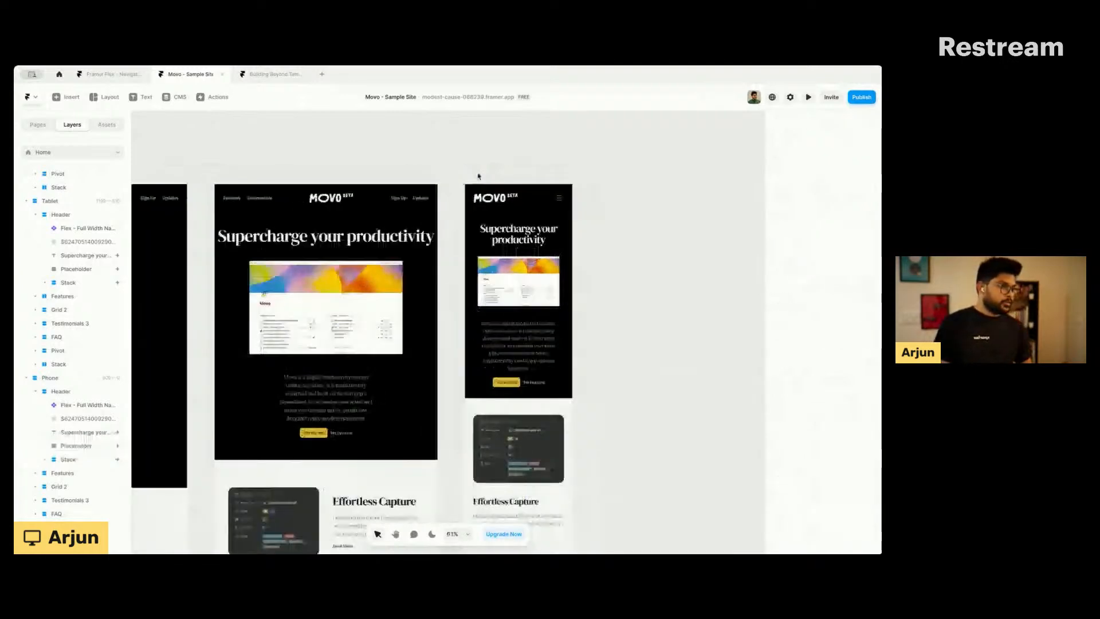
scroll(478, 176, "down", 2)
left_click(162, 132)
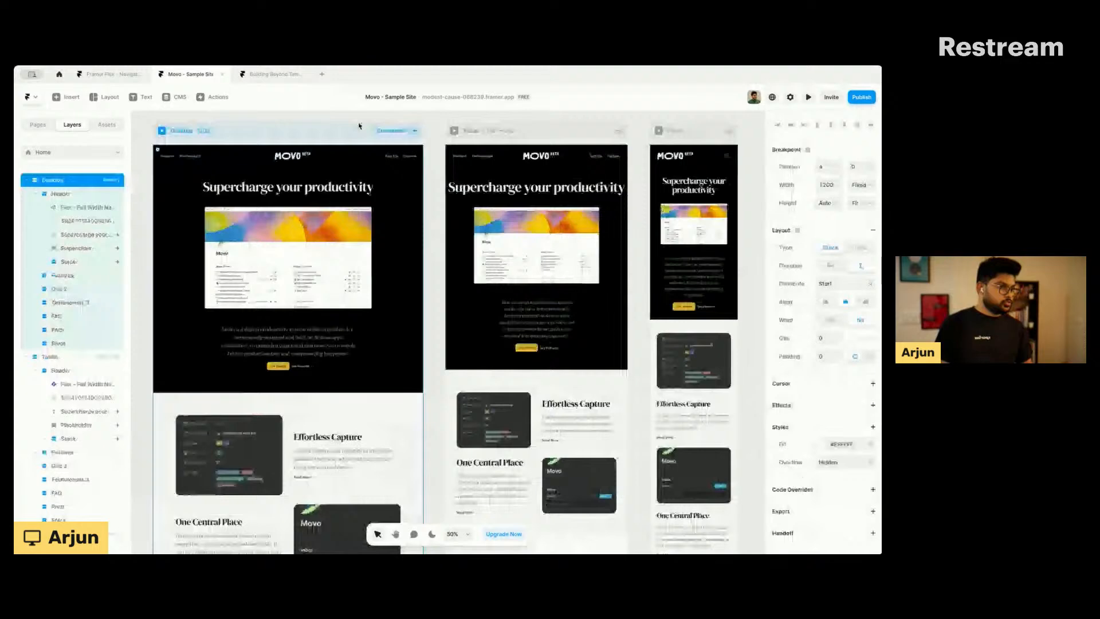
left_click(161, 134)
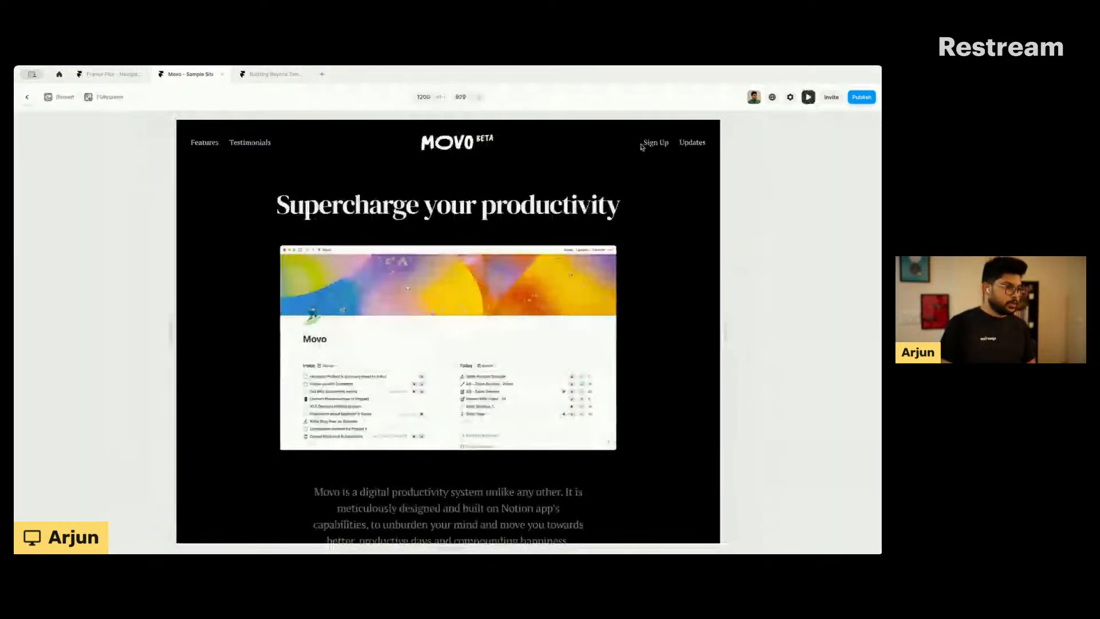
scroll(630, 155, "down", 5)
scroll(567, 198, "up", 5)
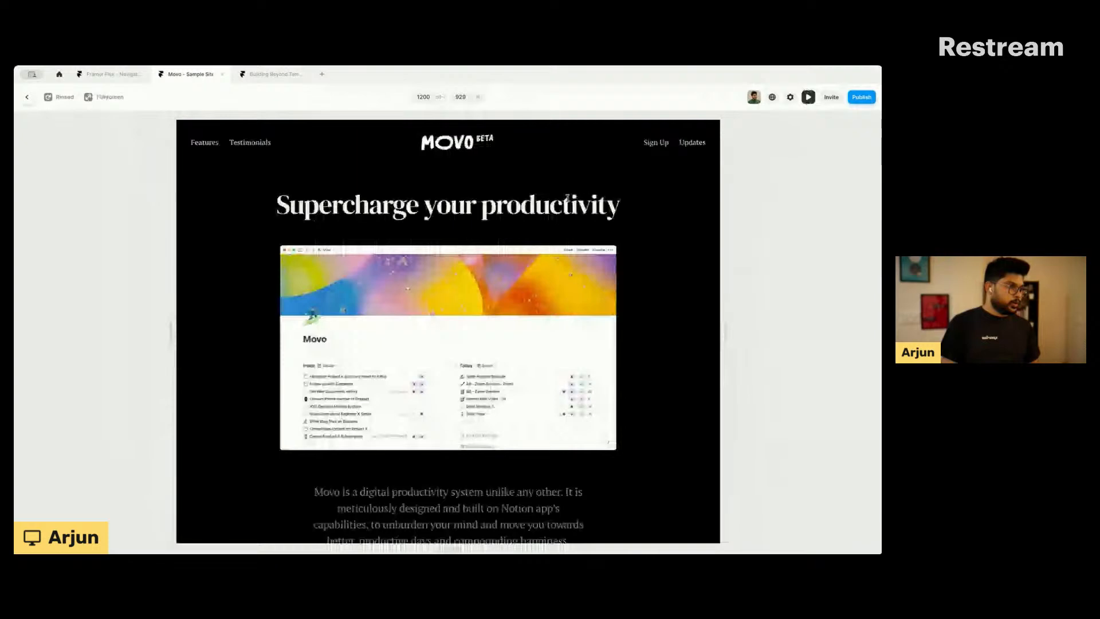
key("Escape")
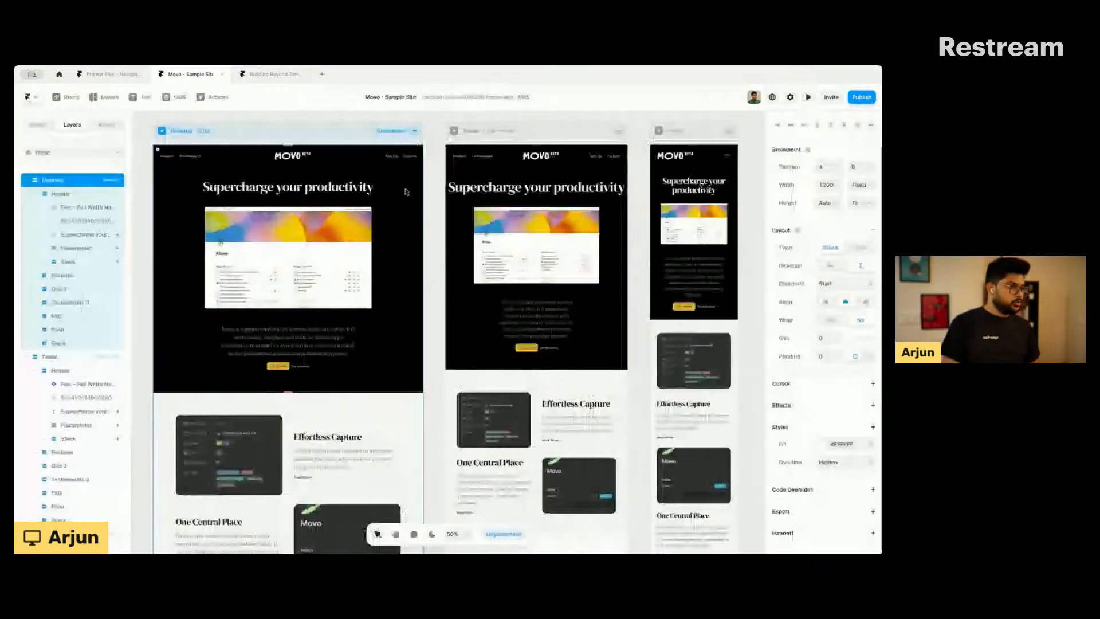
left_click(450, 130)
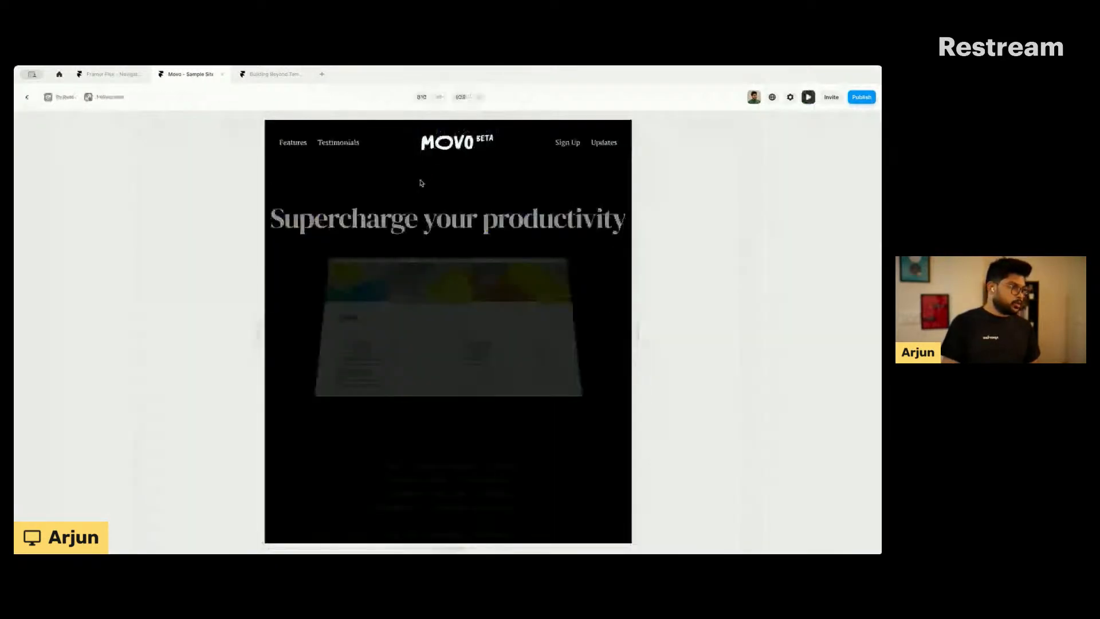
scroll(421, 183, "down", 5)
scroll(411, 198, "up", 5)
left_click_drag(639, 350, 552, 362)
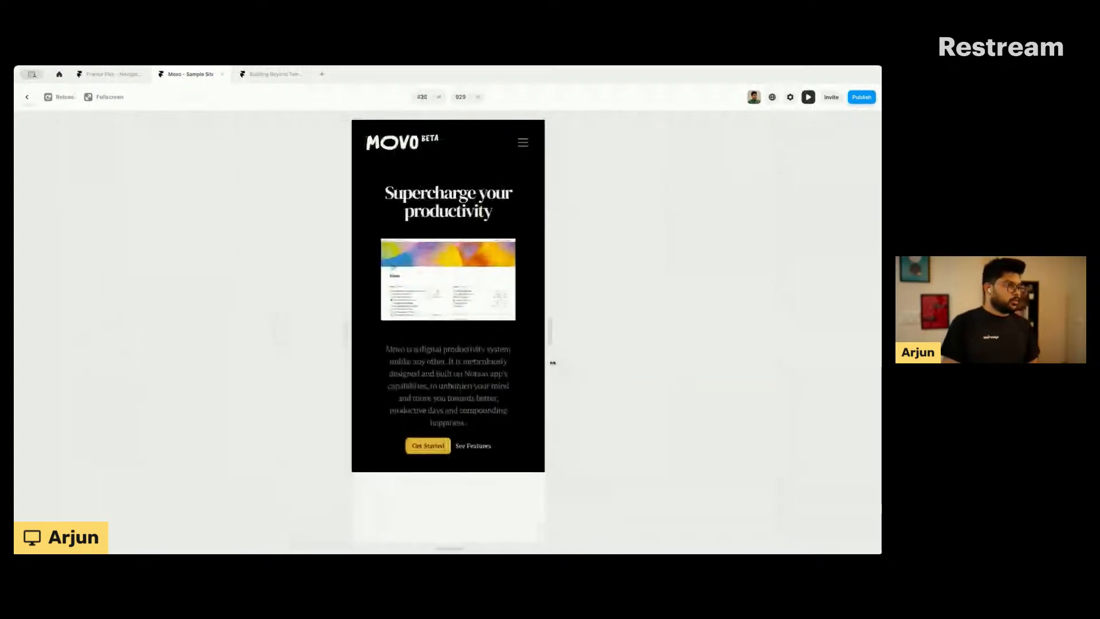
left_click(528, 144)
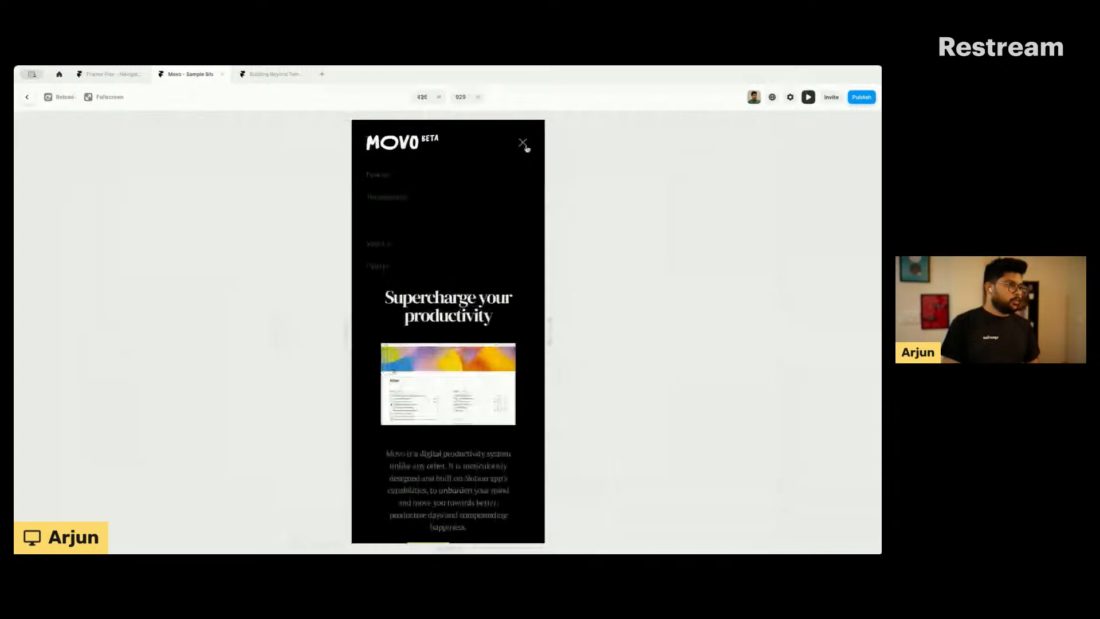
left_click(524, 146)
left_click(524, 145)
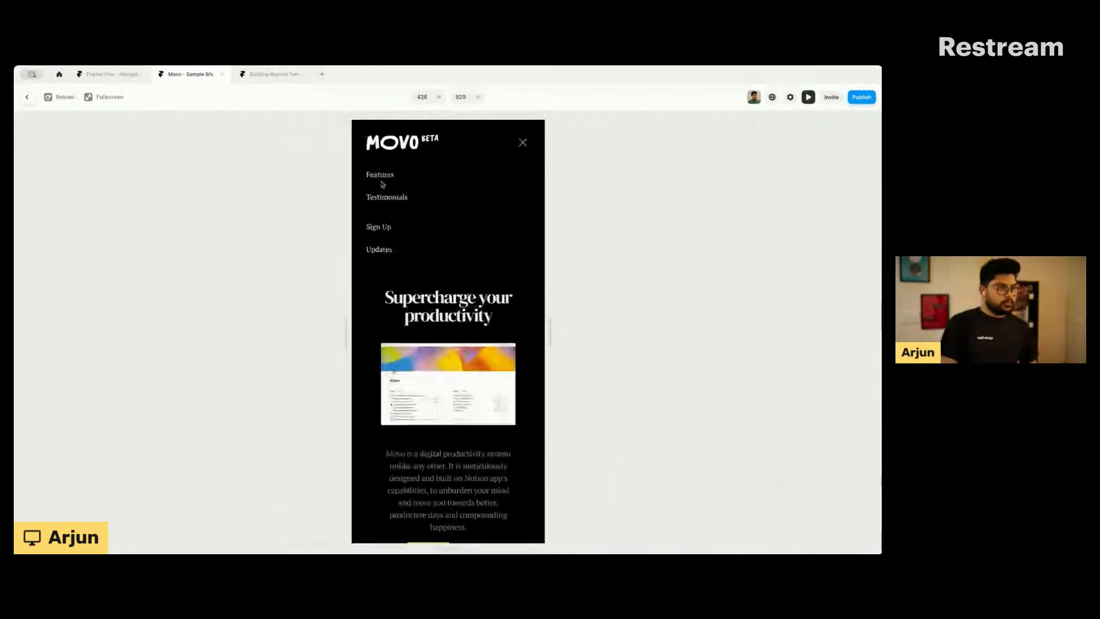
left_click(522, 143)
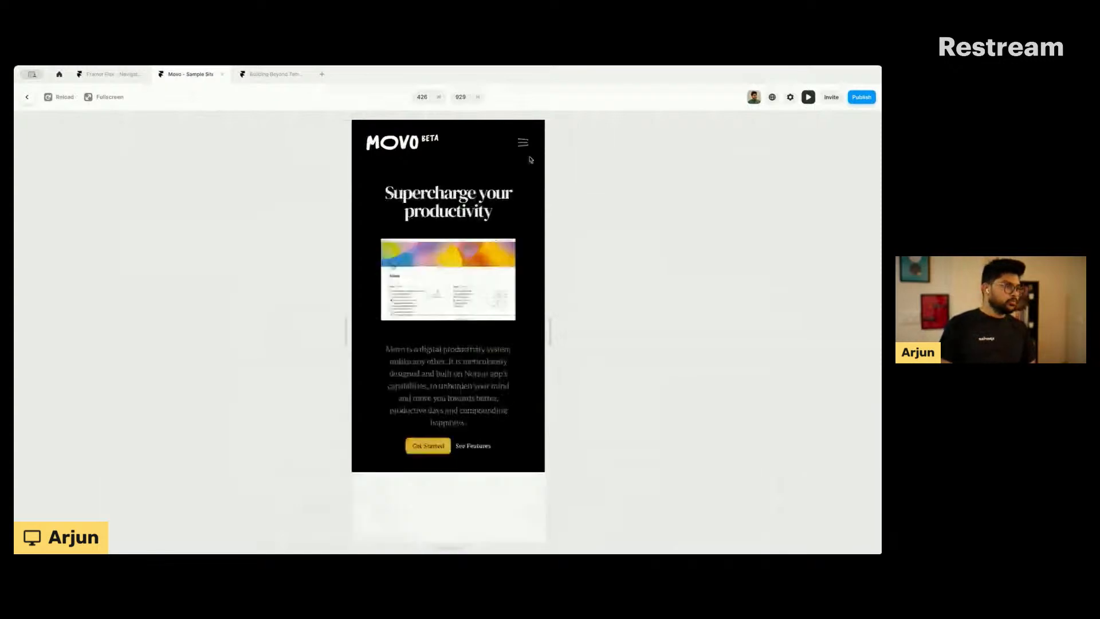
left_click(26, 96)
scroll(319, 237, "down", 2)
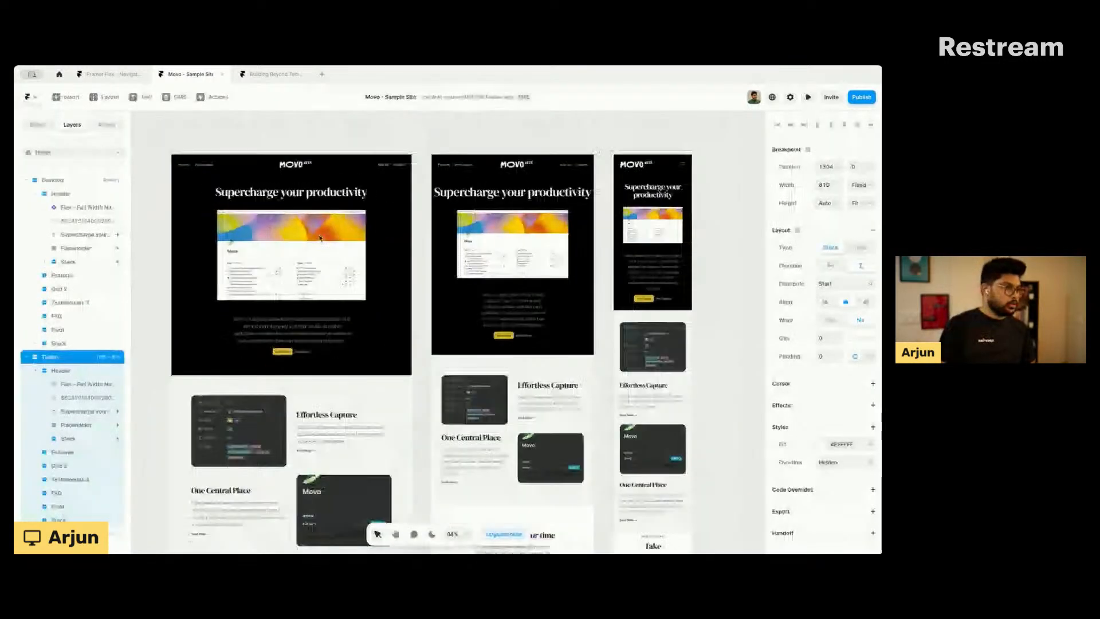
Step: Clear the canvas selection and collapse all expanded layers
scroll(319, 237, "left", 1)
left_click(281, 134)
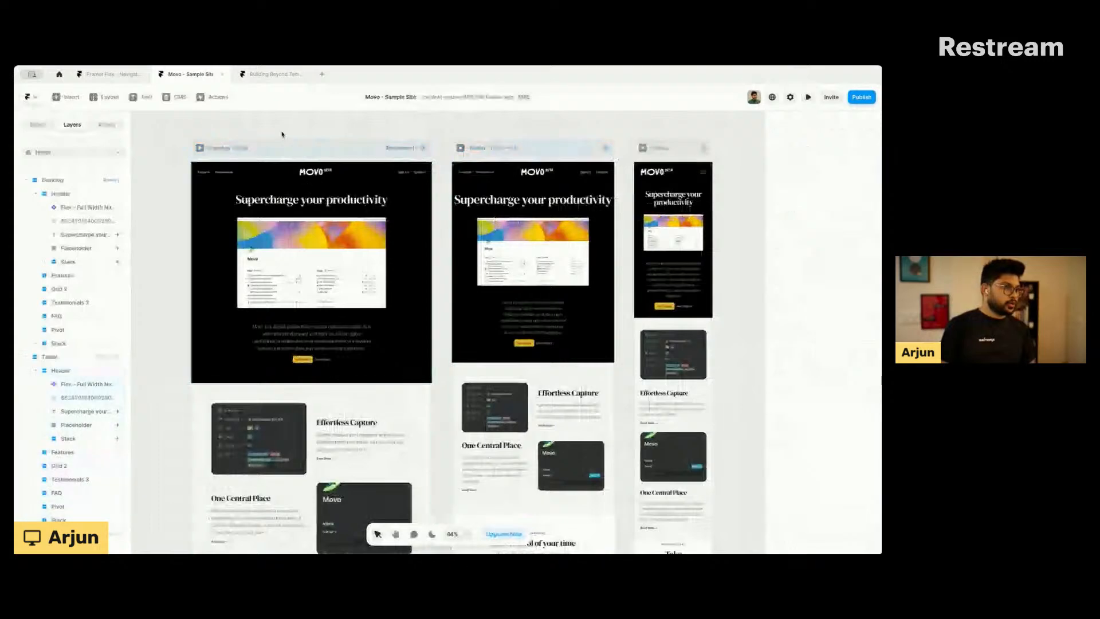
key("alt+l")
scroll(207, 231, "down", 1)
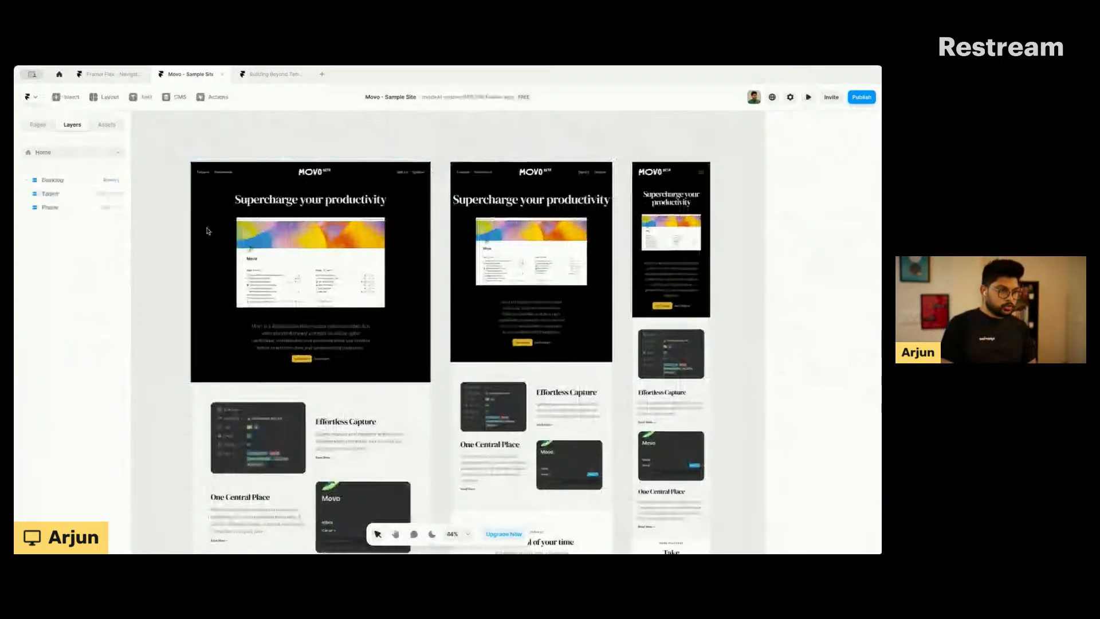
scroll(207, 230, "down", 1)
scroll(201, 239, "up", 1)
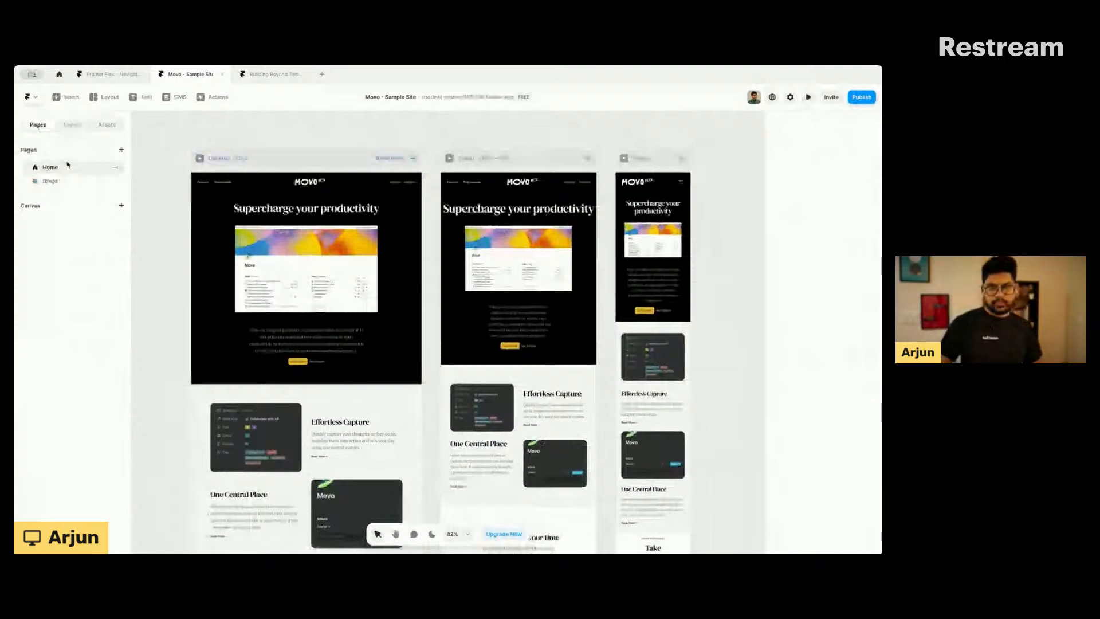
Step: Browse the Insert Sections library, close it, then move to Safari's blank neighbouring tab
left_click(65, 99)
mouse_move(65, 195)
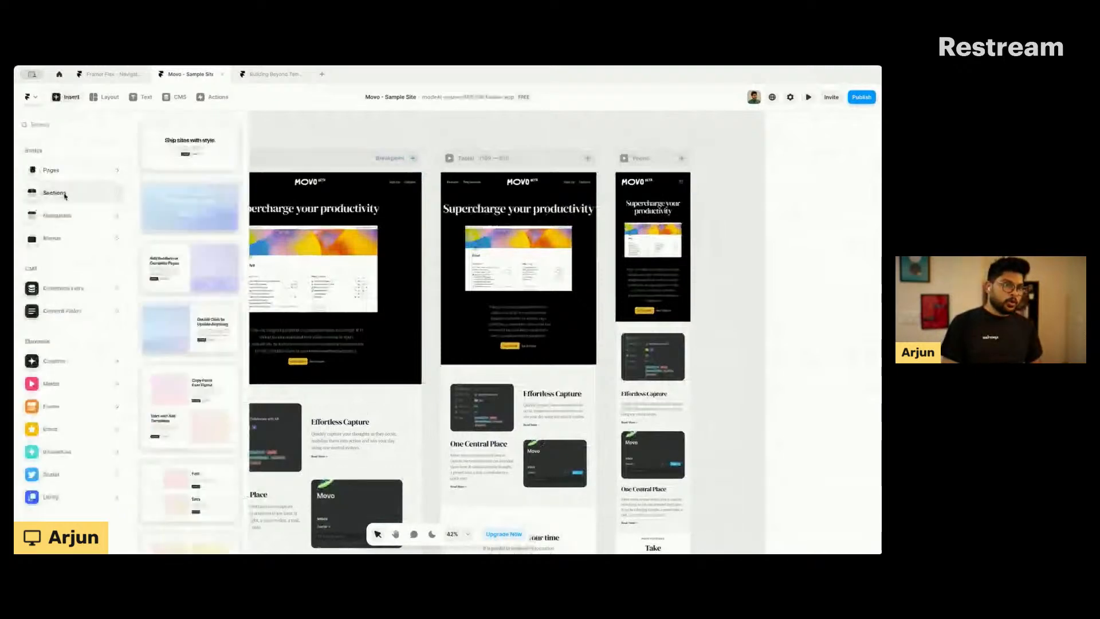
scroll(180, 347, "down", 8)
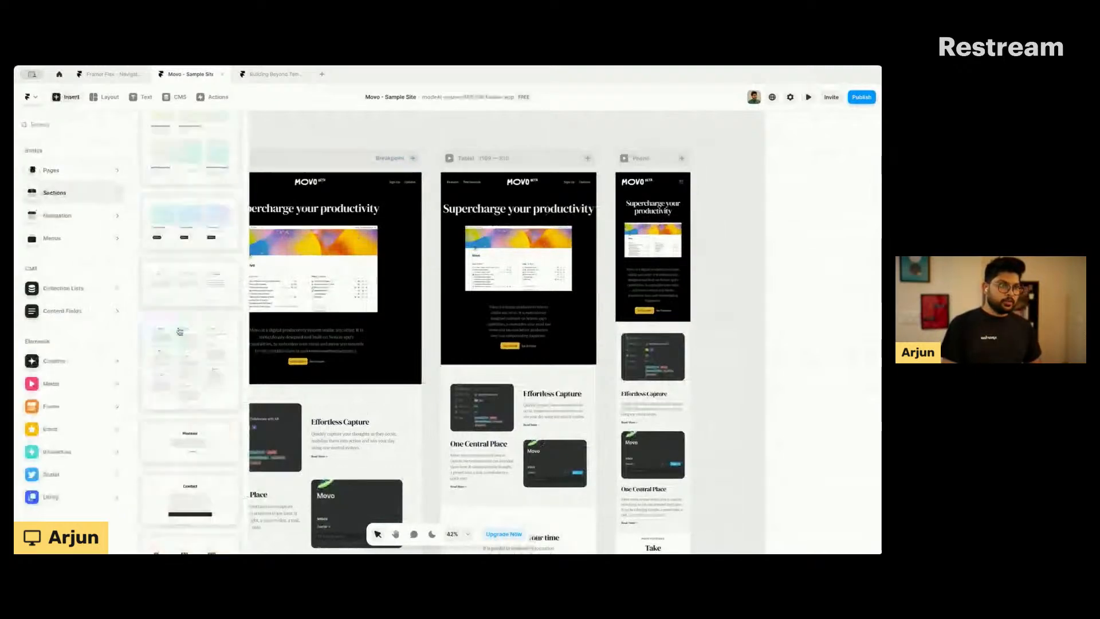
scroll(180, 331, "up", 8)
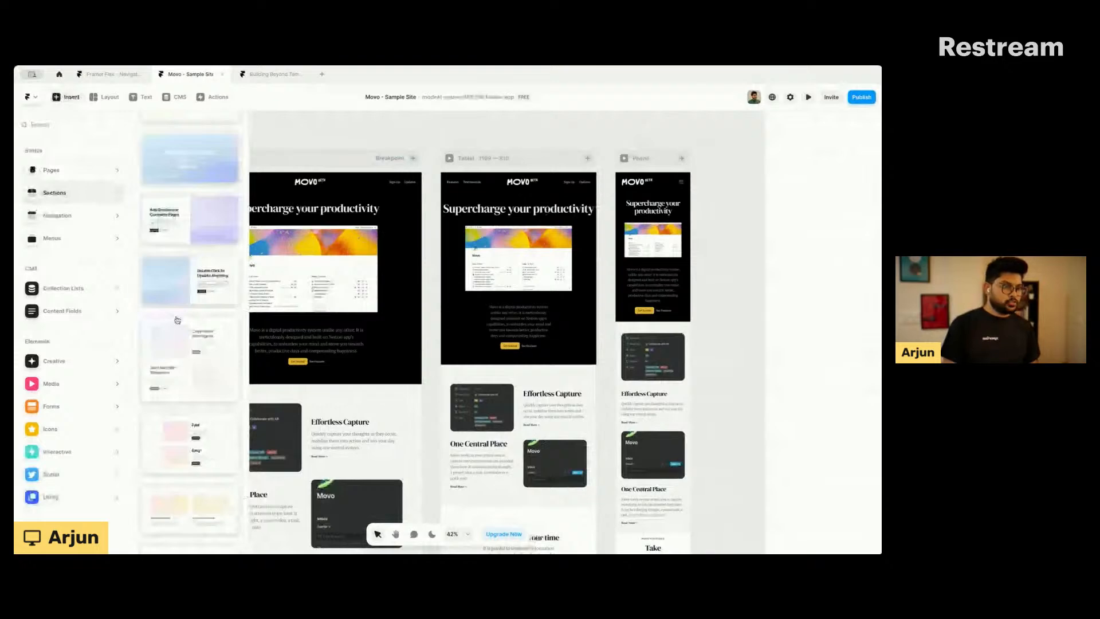
scroll(177, 320, "up", 1)
left_click(343, 145)
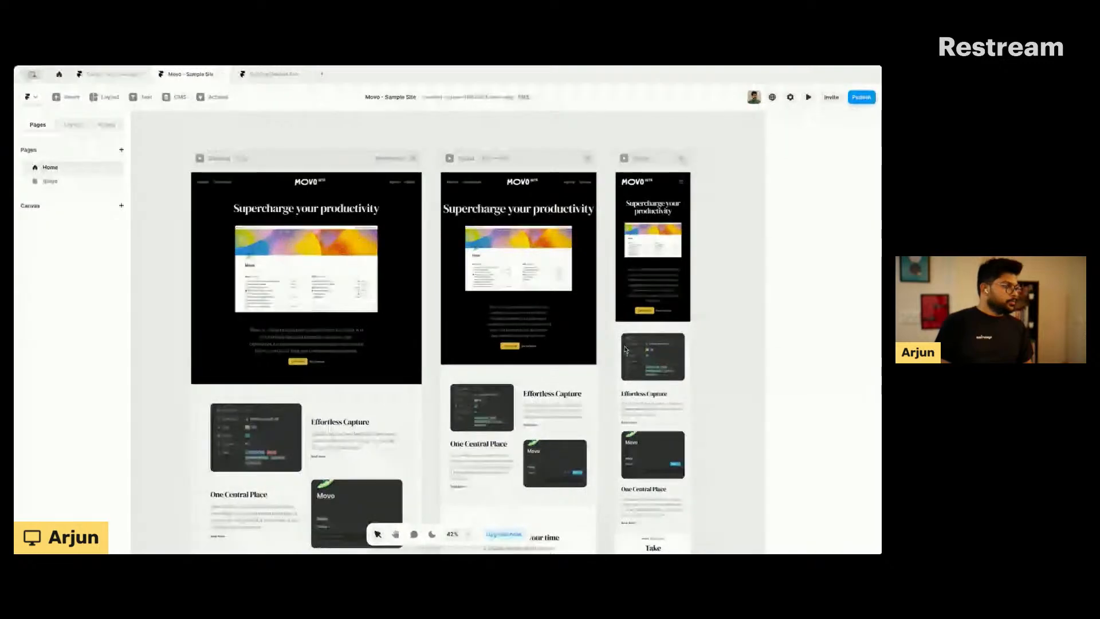
key("super+Tab")
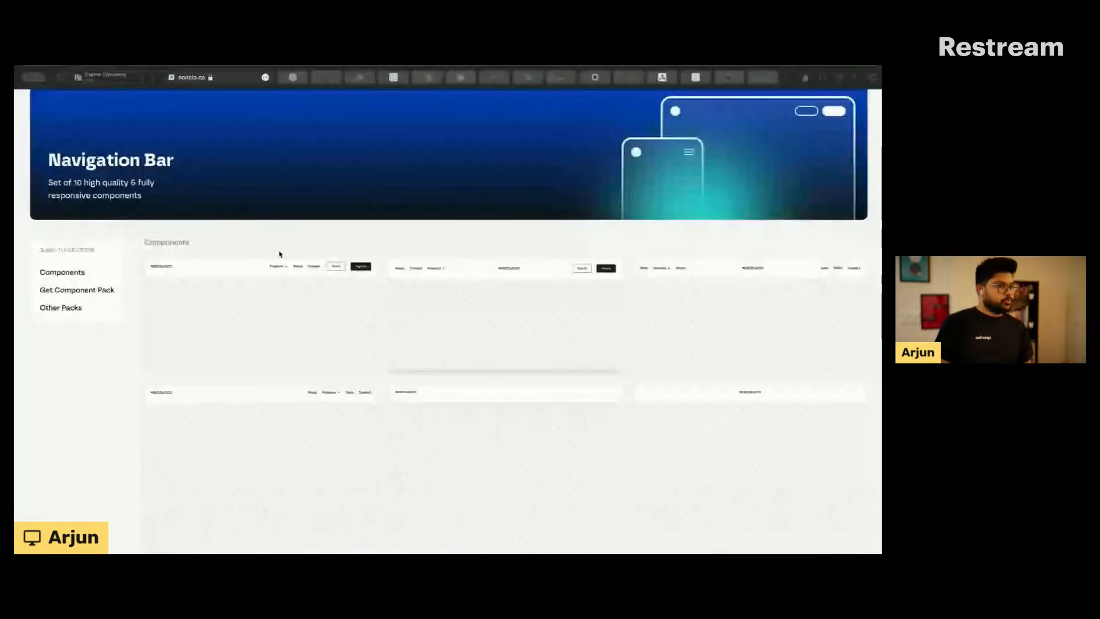
left_click(293, 77)
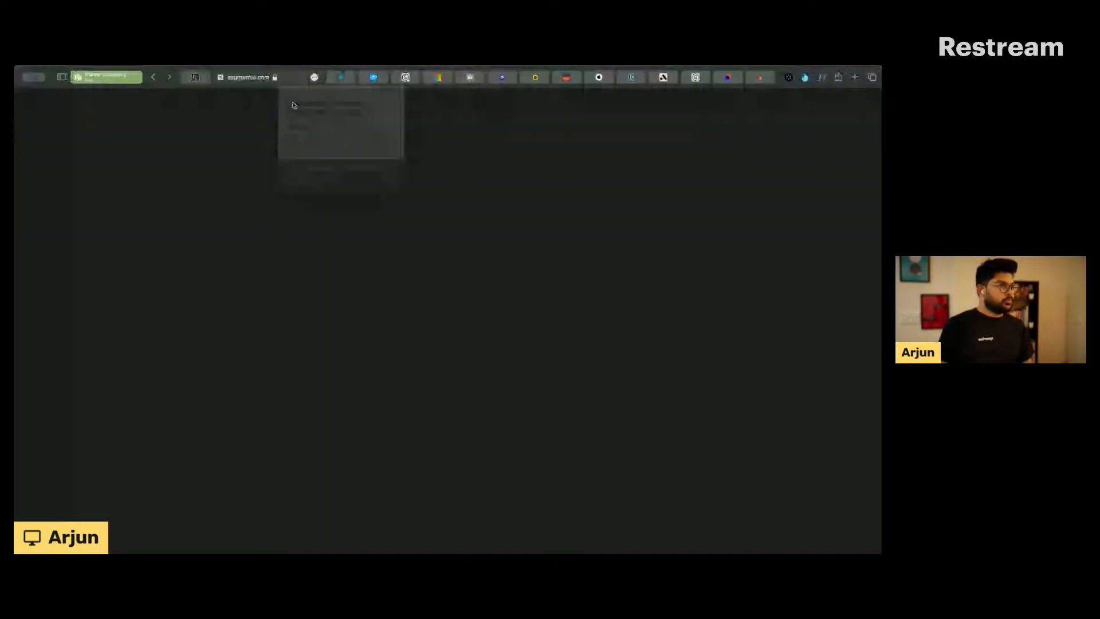
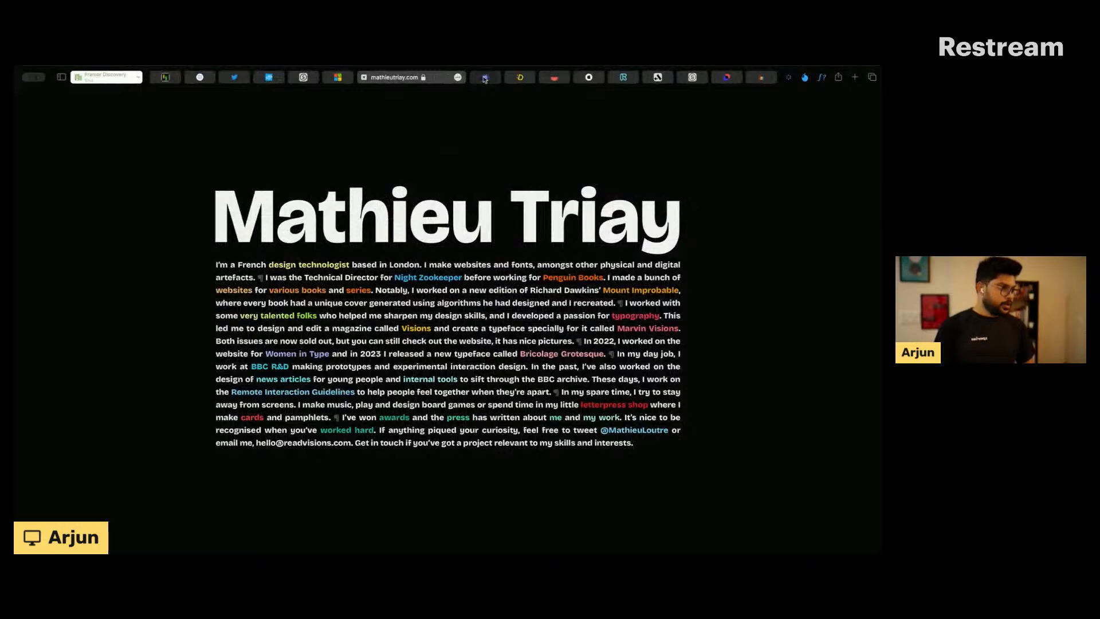
Step: Move past two designer portfolio tabs to the moxie-strategies.com tab
left_click(484, 78)
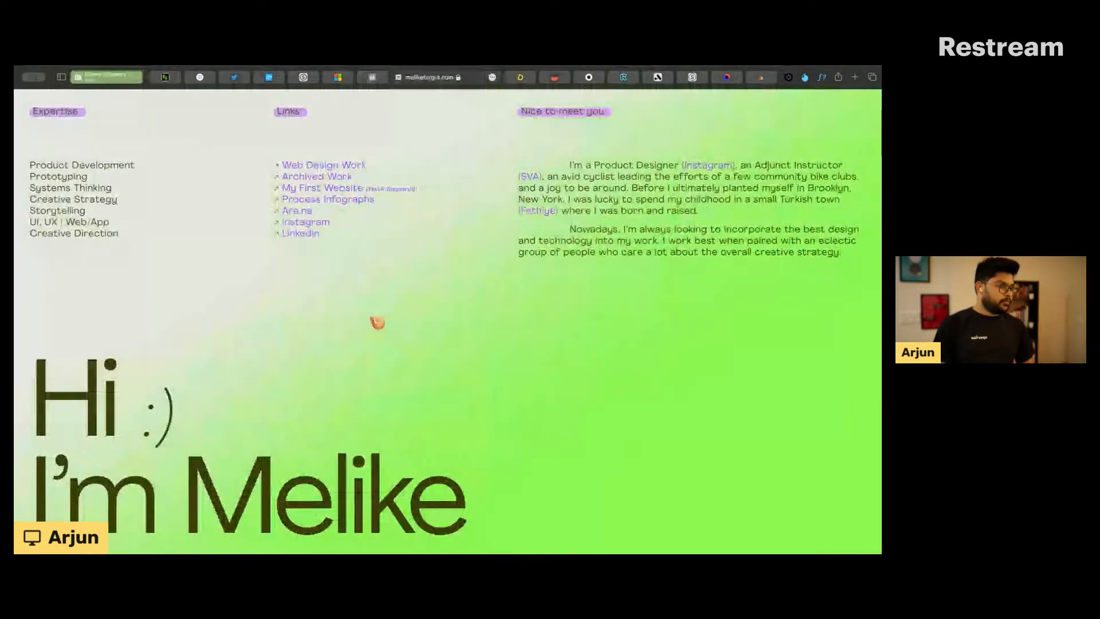
left_click(521, 77)
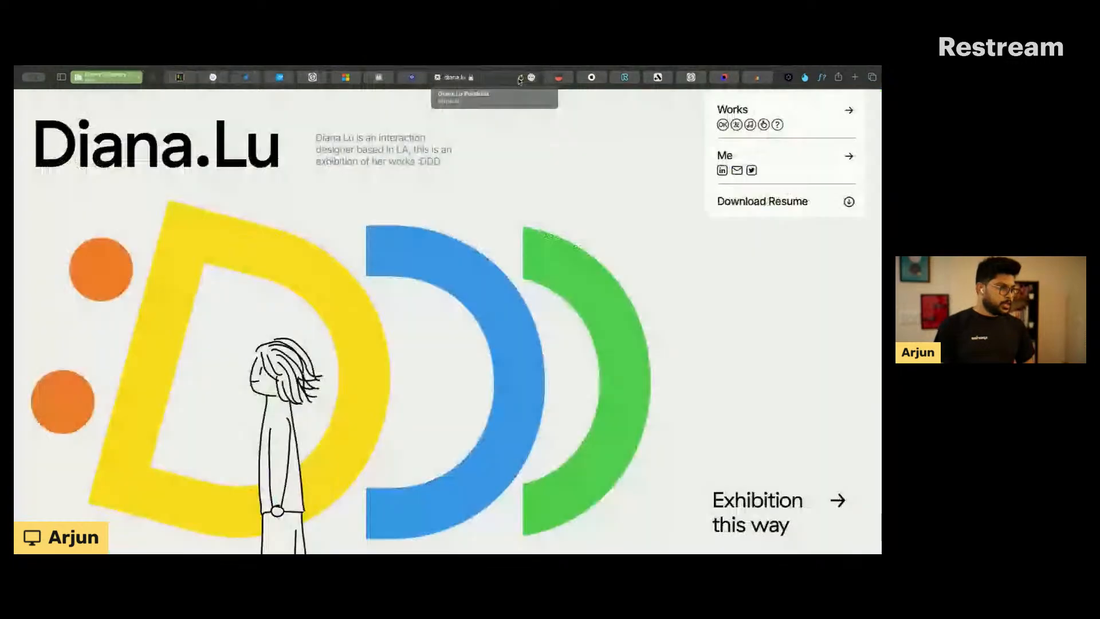
left_click(557, 80)
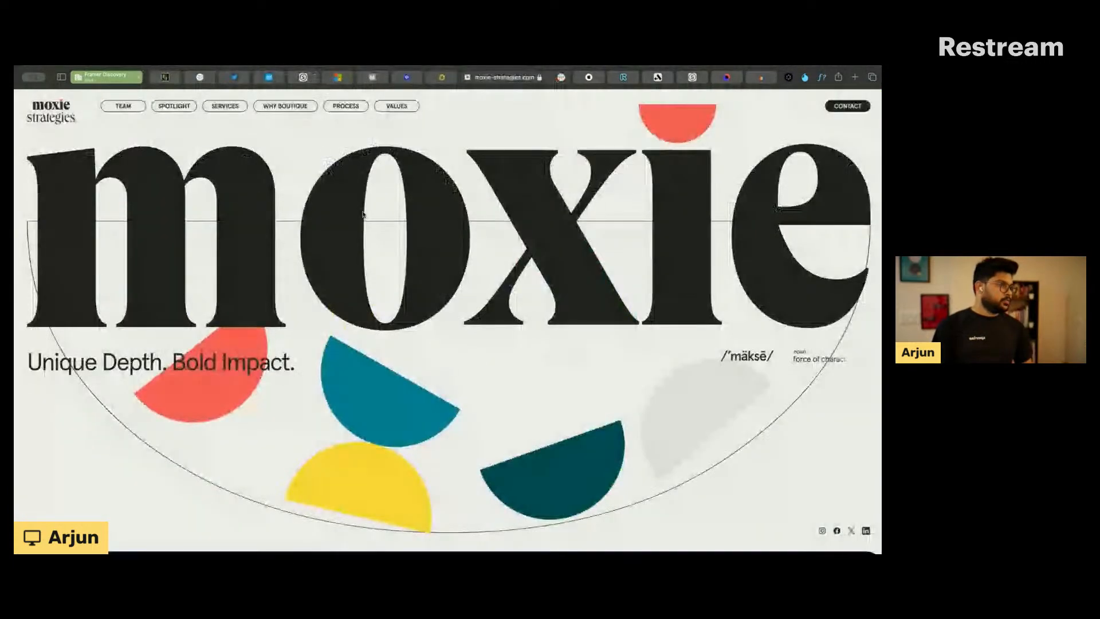
Step: Scroll down through the Moxie Strategies 'Who We Are' team section and back up
scroll(362, 215, "down", 2)
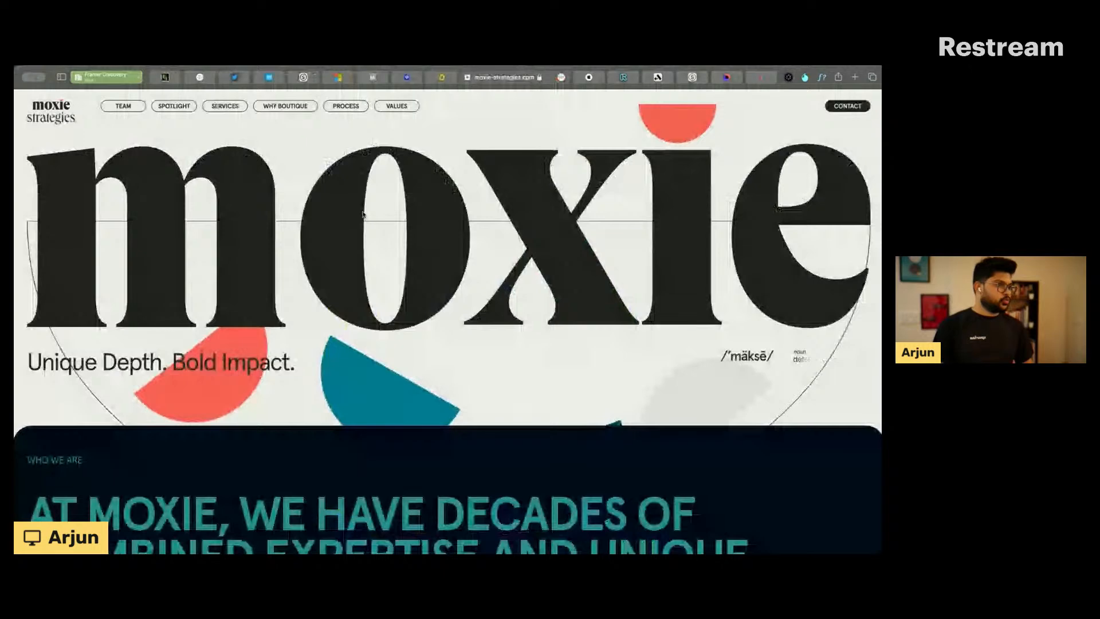
scroll(363, 214, "down", 5)
scroll(362, 214, "down", 3)
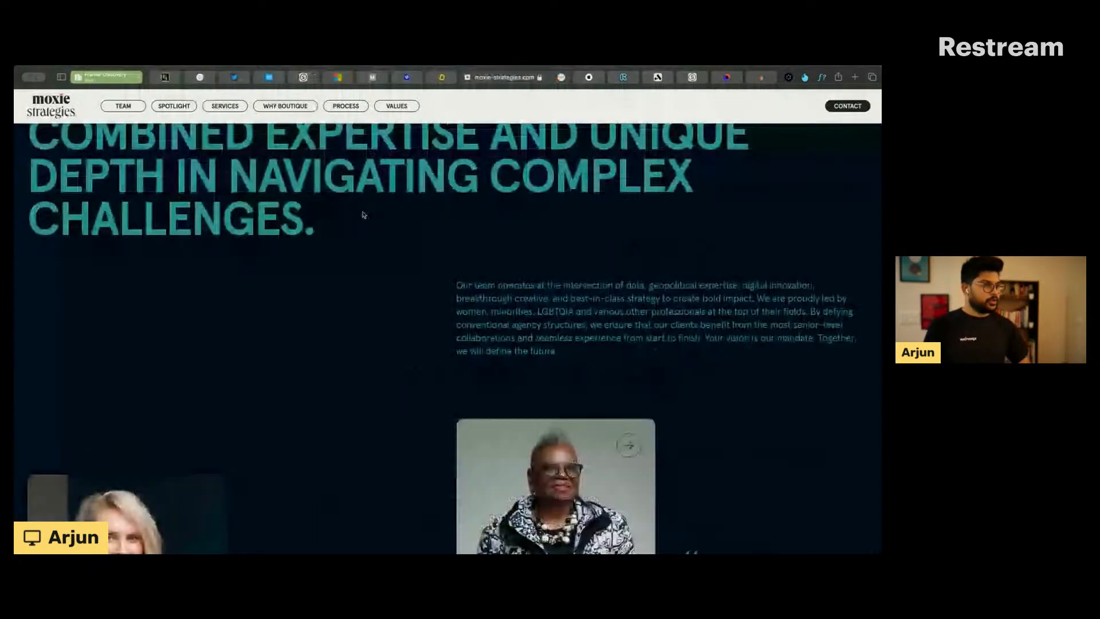
scroll(362, 215, "down", 4)
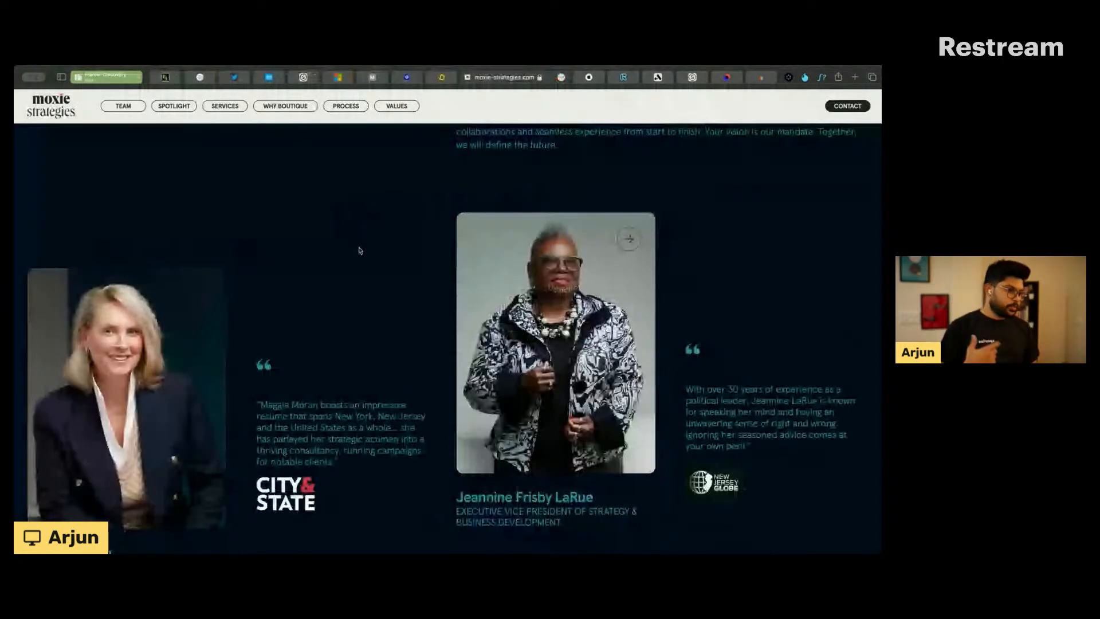
scroll(360, 250, "up", 3)
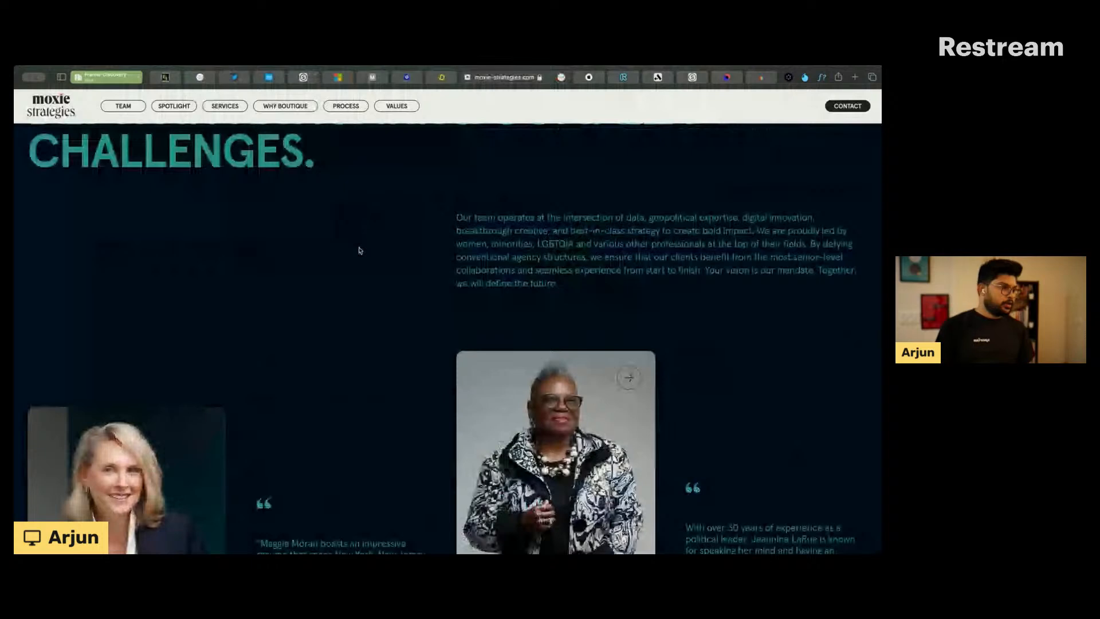
scroll(360, 250, "up", 8)
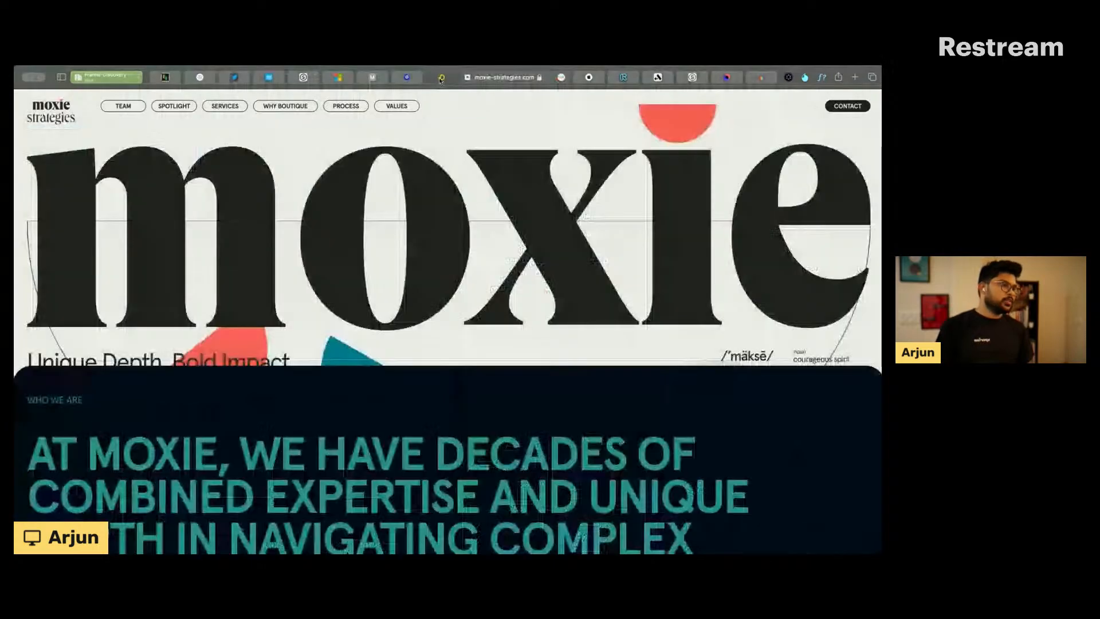
Step: Switch to the apple.com tab and scroll down the iPad Pro page
left_click(590, 77)
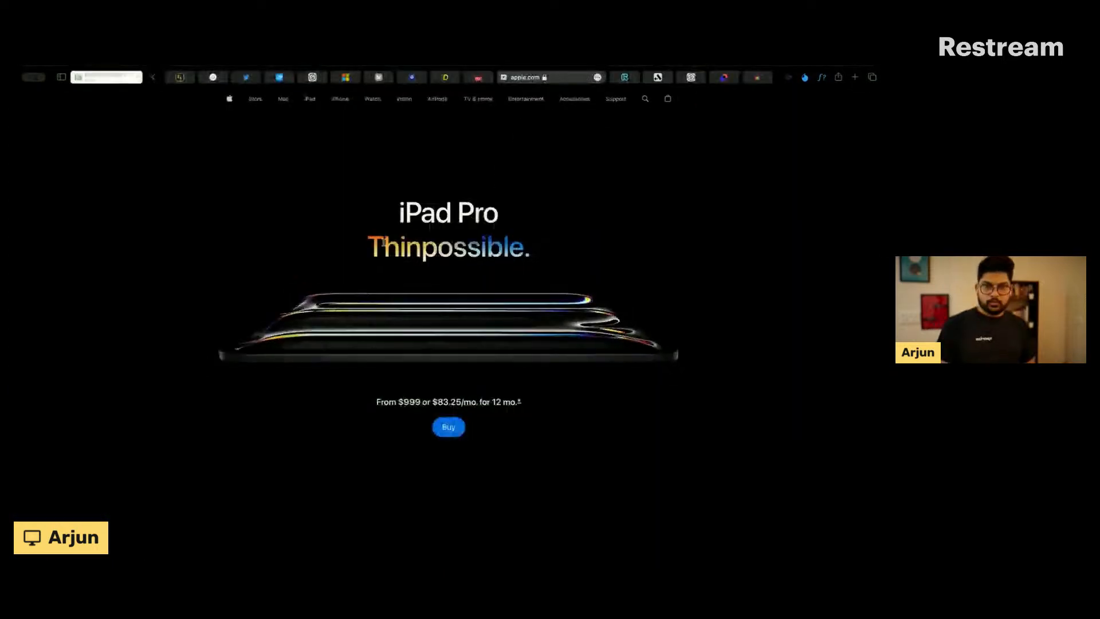
scroll(383, 242, "down", 1)
scroll(383, 242, "down", 5)
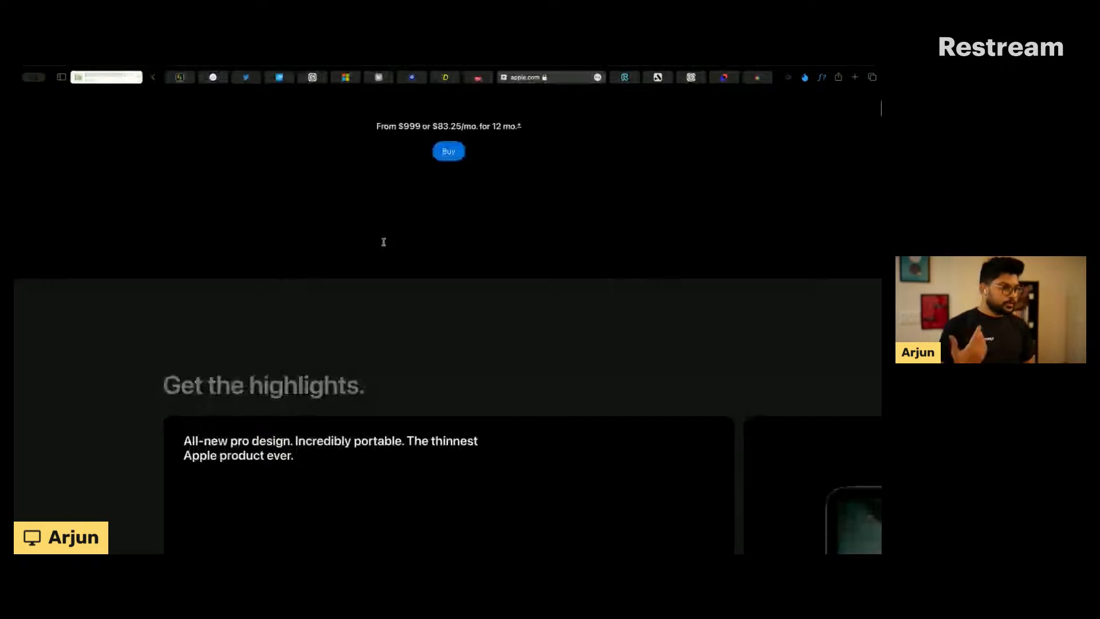
scroll(383, 240, "down", 5)
scroll(383, 241, "down", 5)
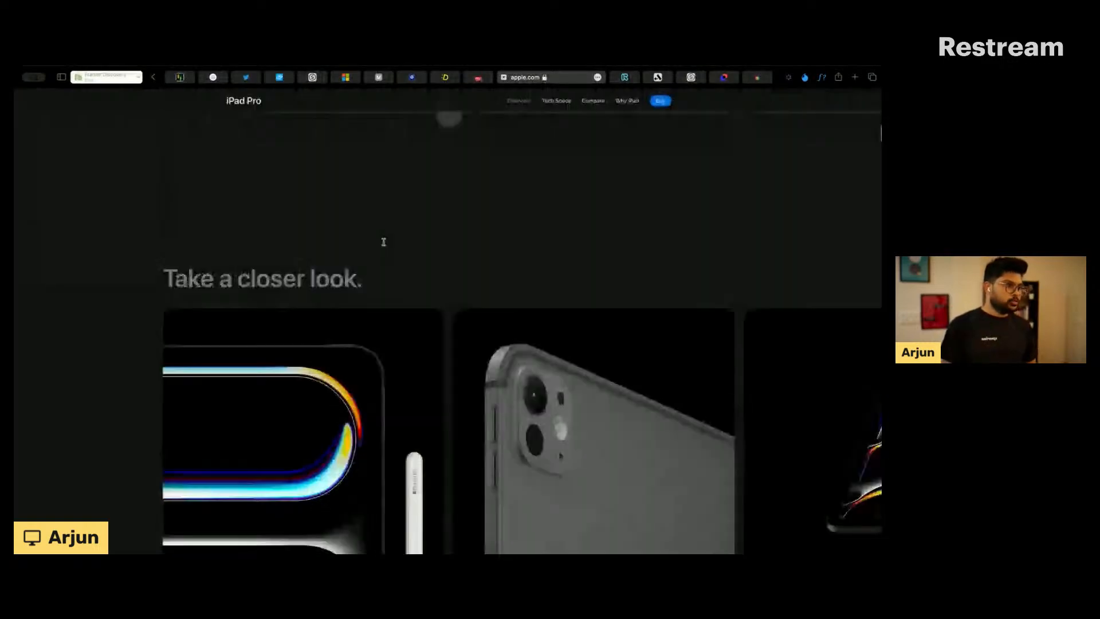
scroll(384, 242, "down", 3)
scroll(383, 245, "down", 5)
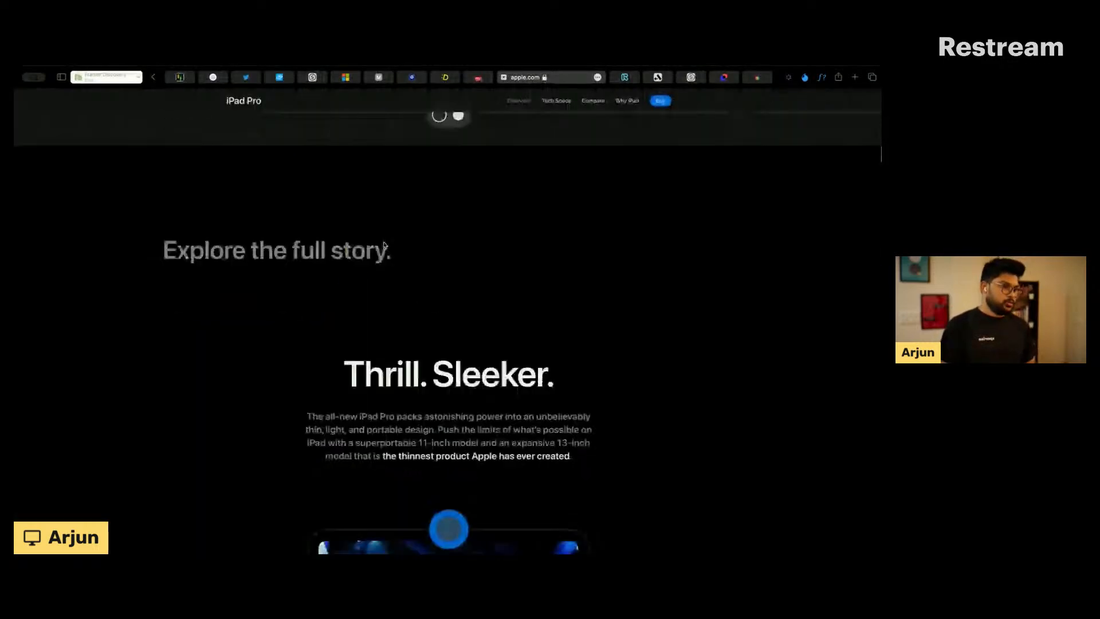
scroll(383, 245, "down", 5)
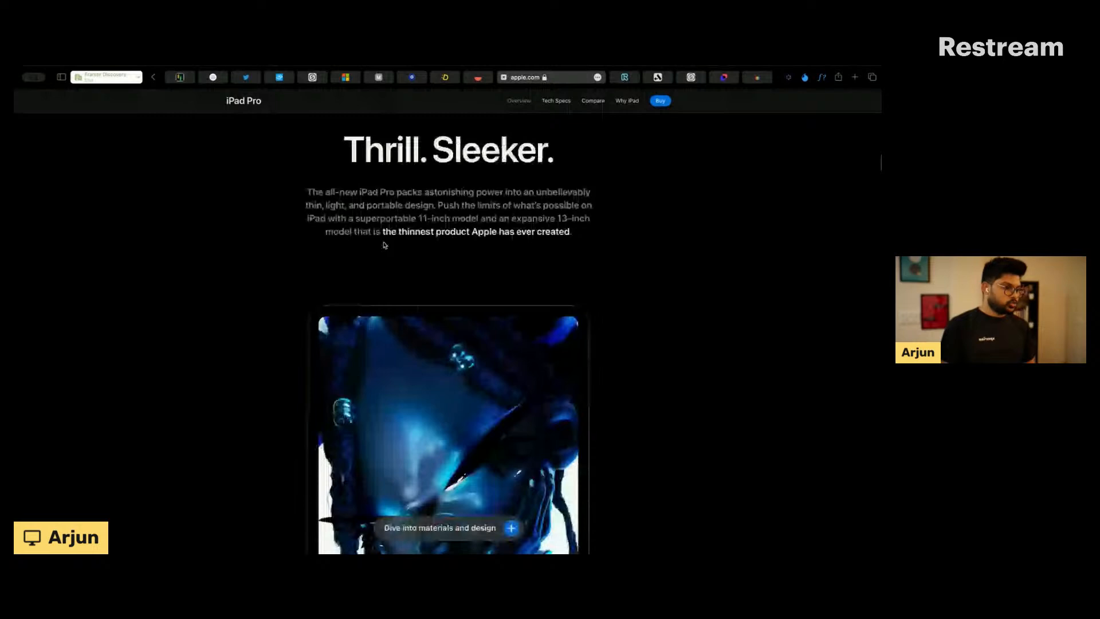
scroll(384, 245, "down", 4)
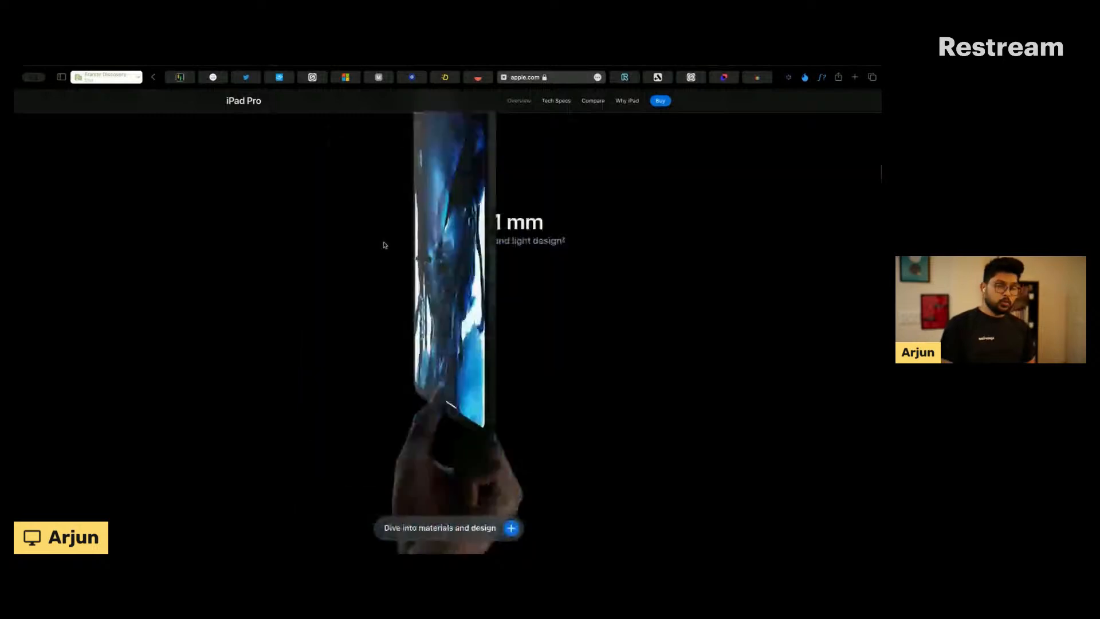
scroll(384, 245, "down", 2)
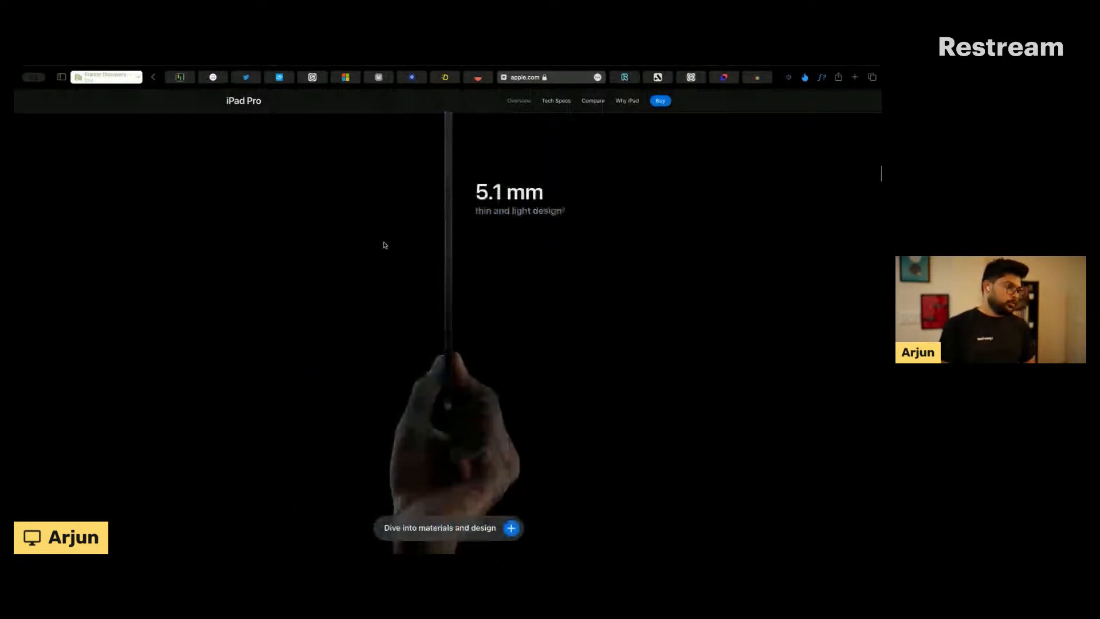
scroll(384, 245, "down", 1)
Step: Scroll on to the Ultra Retina XDR specs (1000/1600 nits, 2,000,000:1 contrast), then go to runwayml.com
scroll(403, 305, "up", 3)
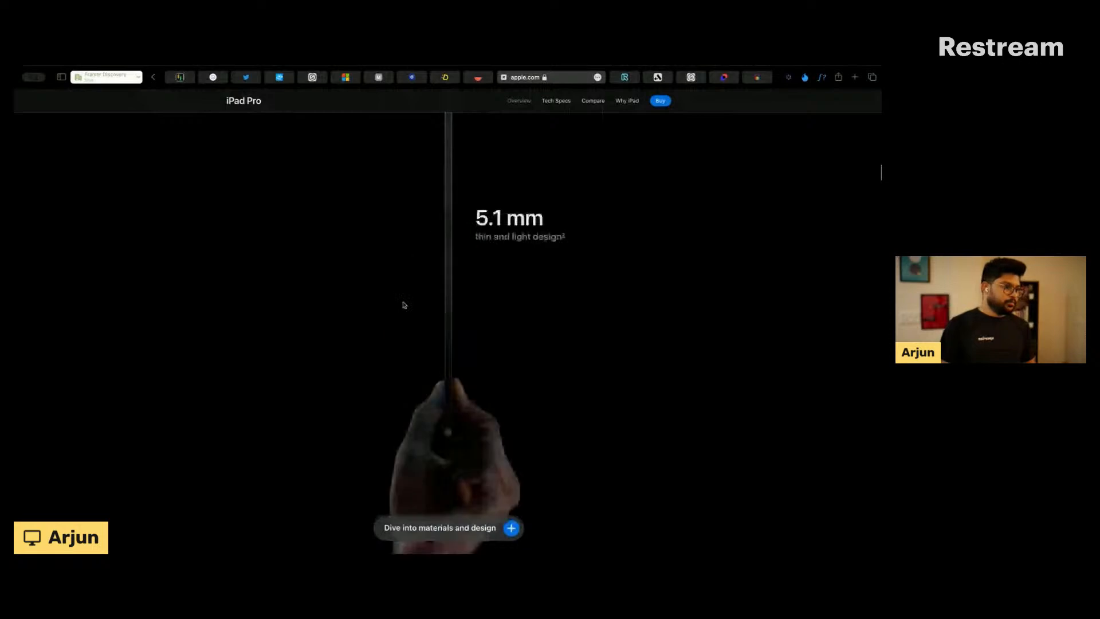
scroll(404, 305, "up", 2)
scroll(404, 305, "down", 3)
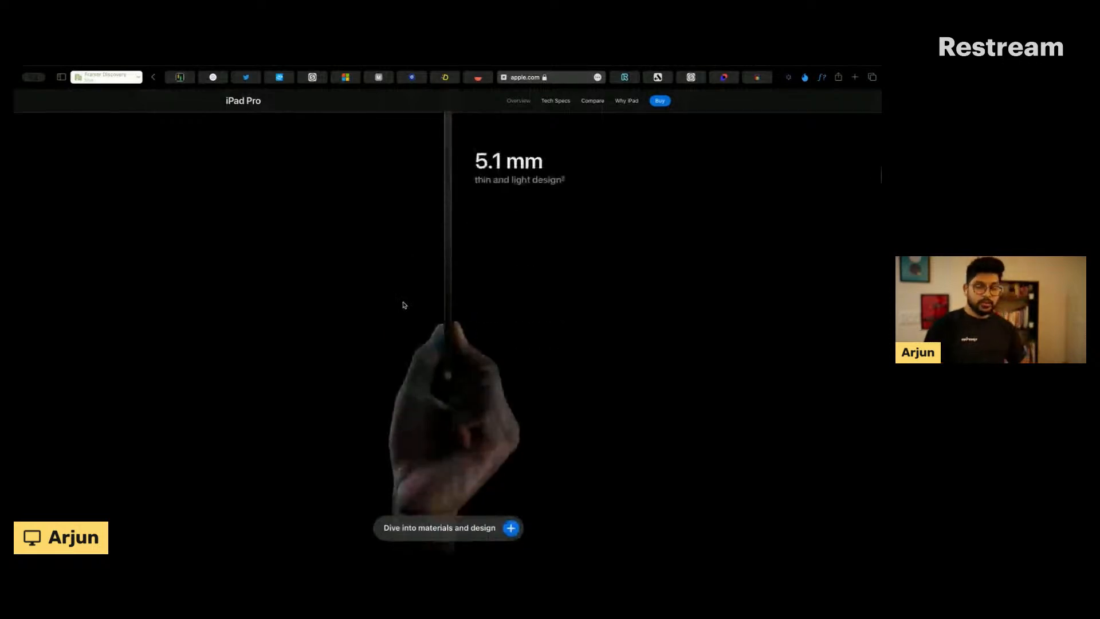
scroll(404, 304, "down", 5)
scroll(404, 304, "down", 3)
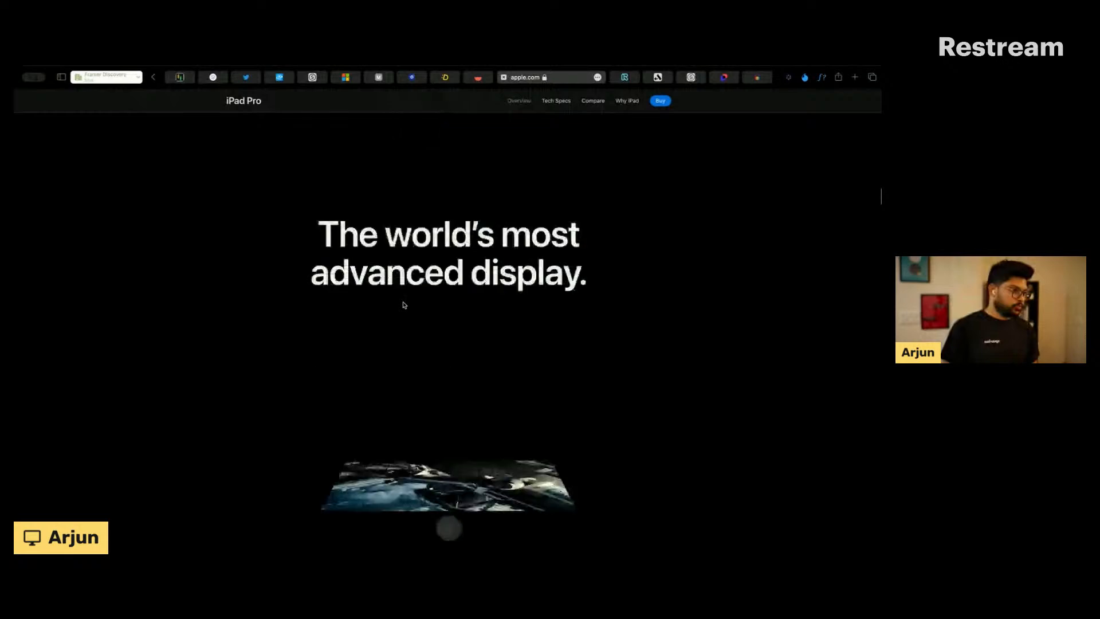
scroll(404, 304, "down", 2)
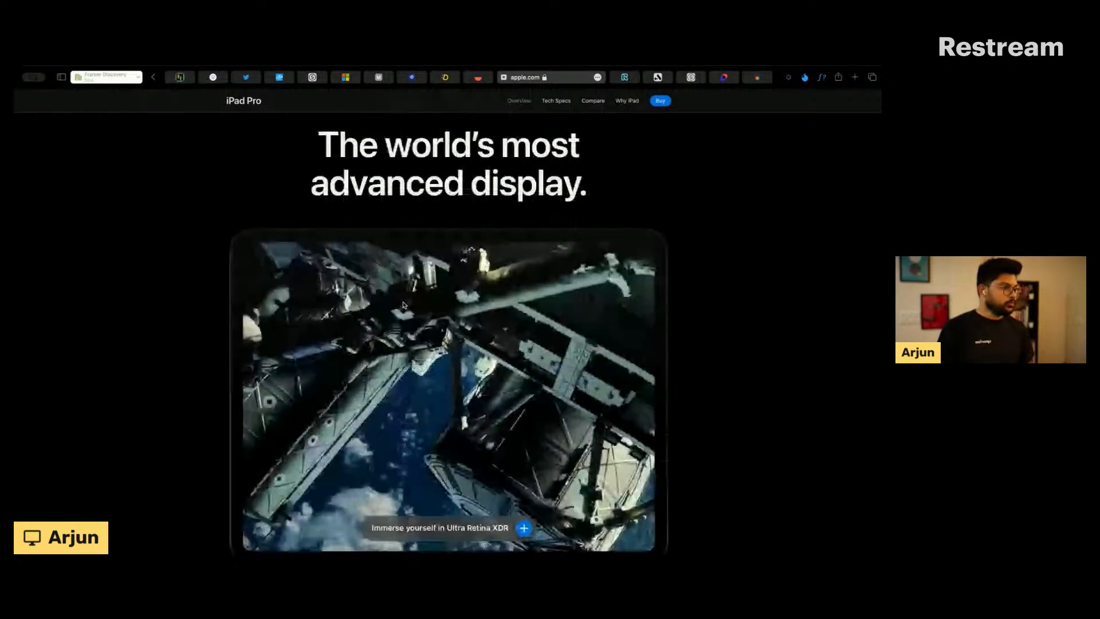
scroll(404, 305, "down", 5)
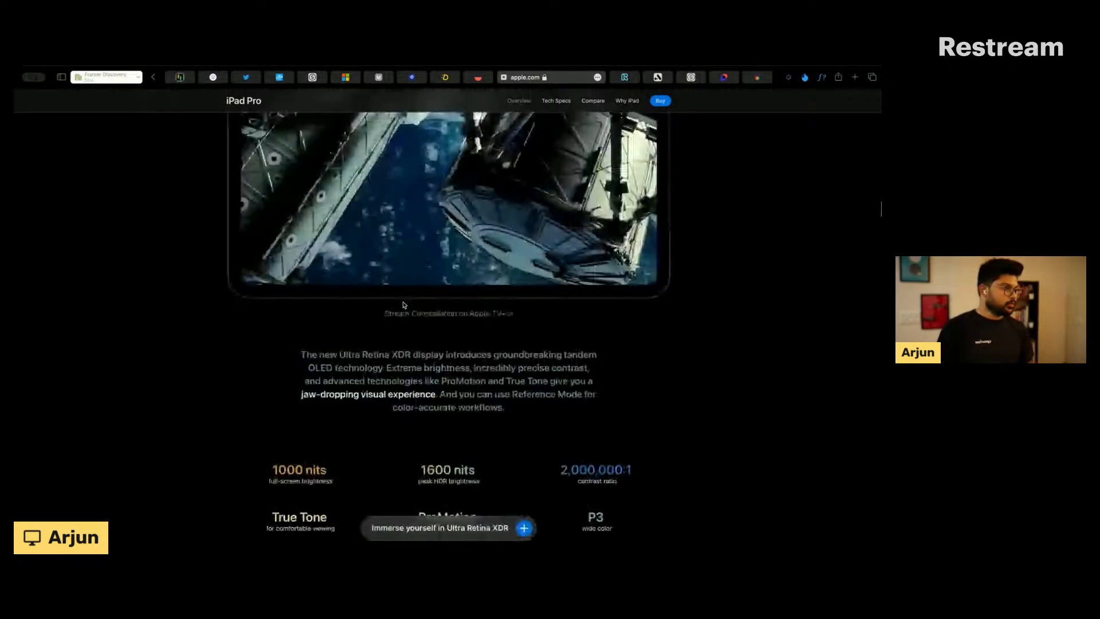
scroll(404, 305, "down", 3)
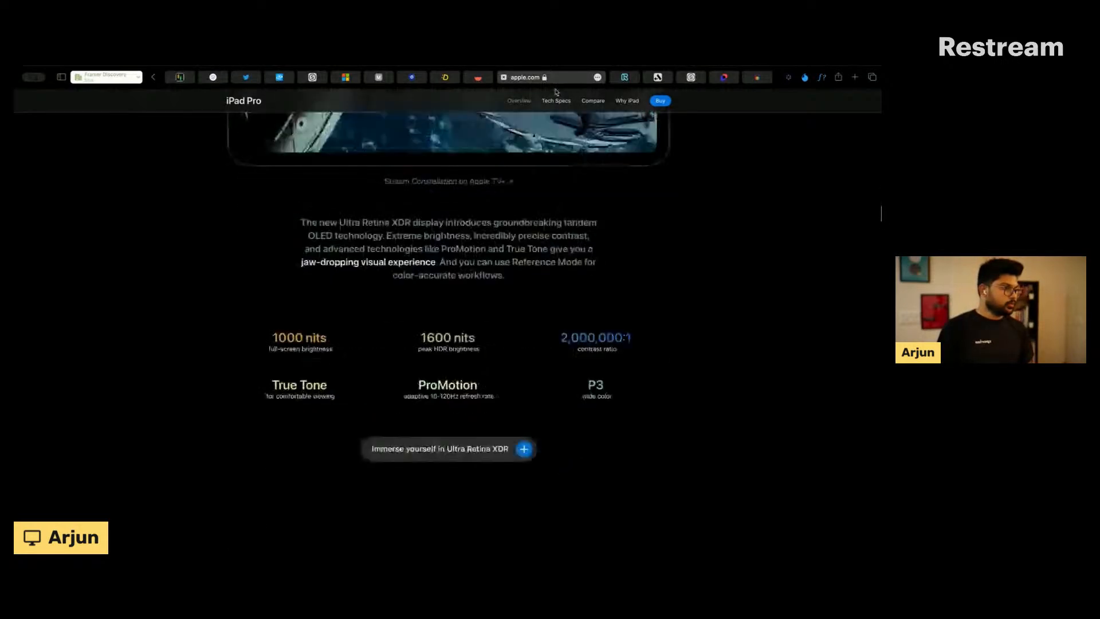
left_click(624, 80)
Step: Reload the Runway page and scroll down to its AI creative tools section
scroll(87, 222, "up", 15)
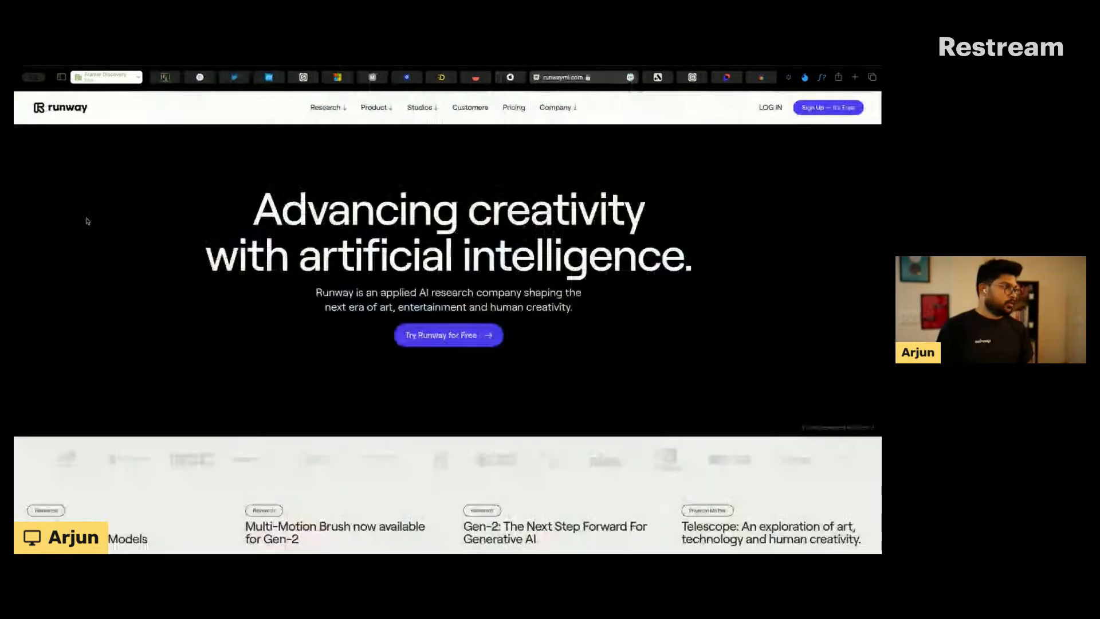
key("super+r")
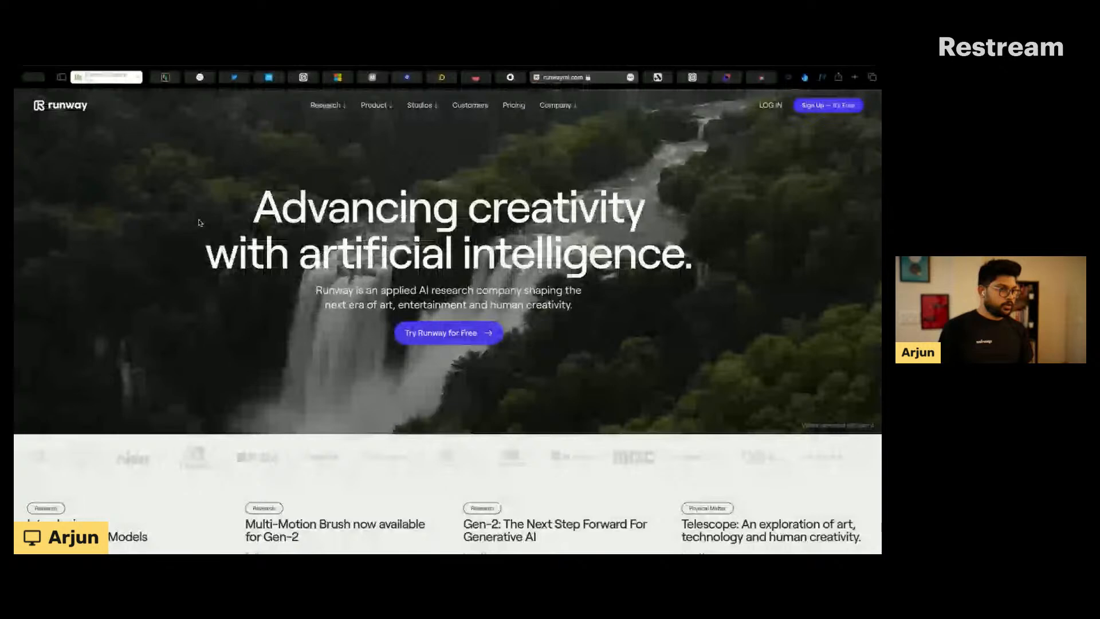
scroll(200, 223, "down", 1)
scroll(200, 223, "down", 2)
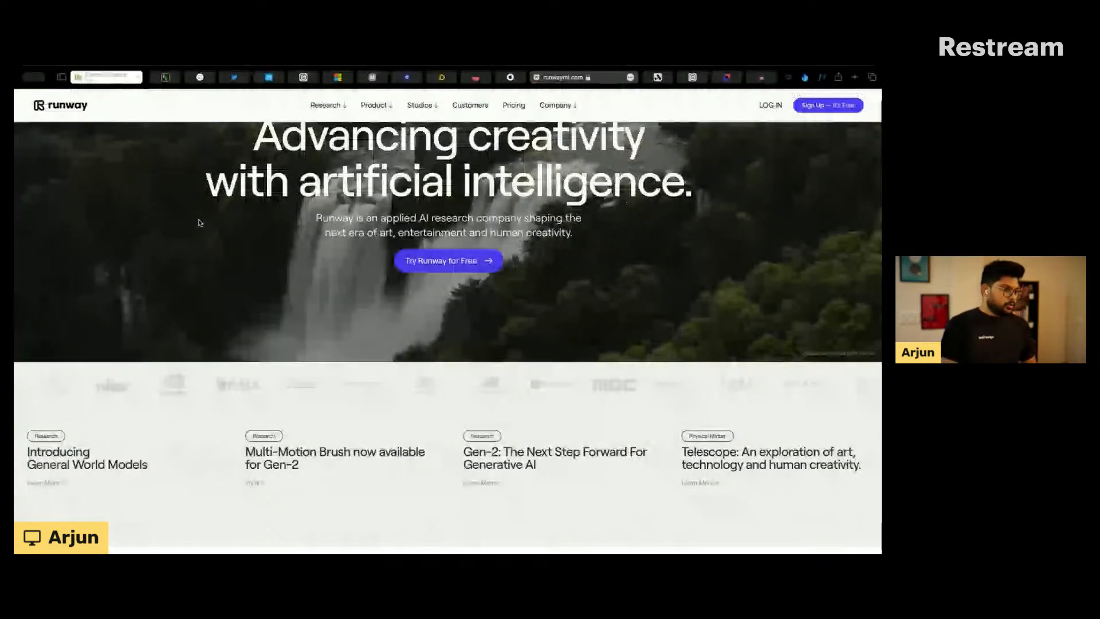
scroll(199, 219, "down", 5)
scroll(199, 220, "down", 3)
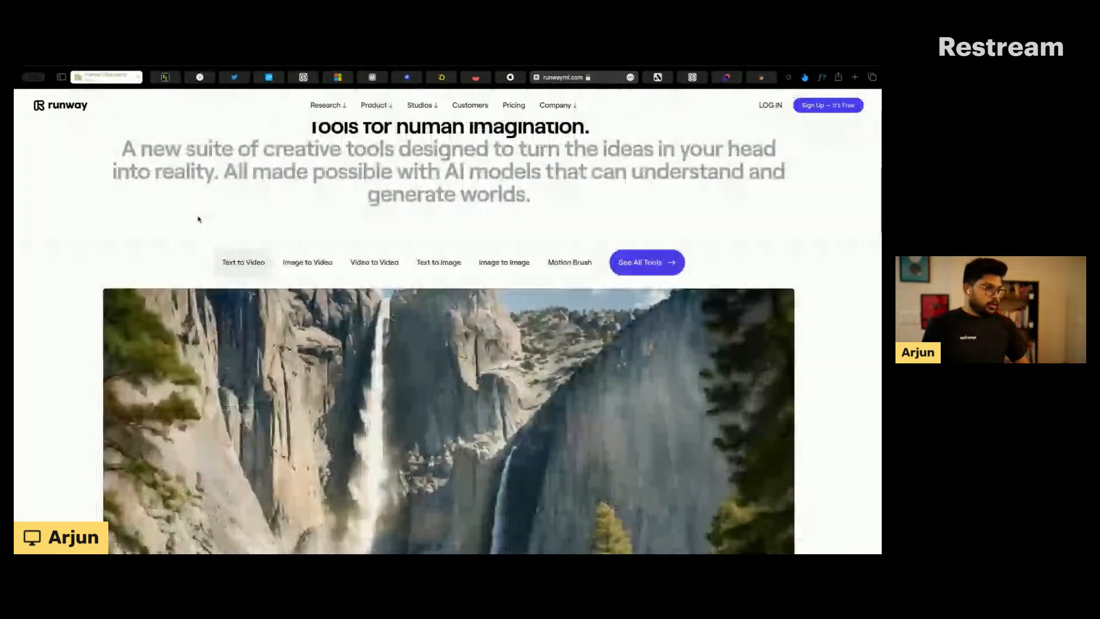
scroll(199, 220, "down", 3)
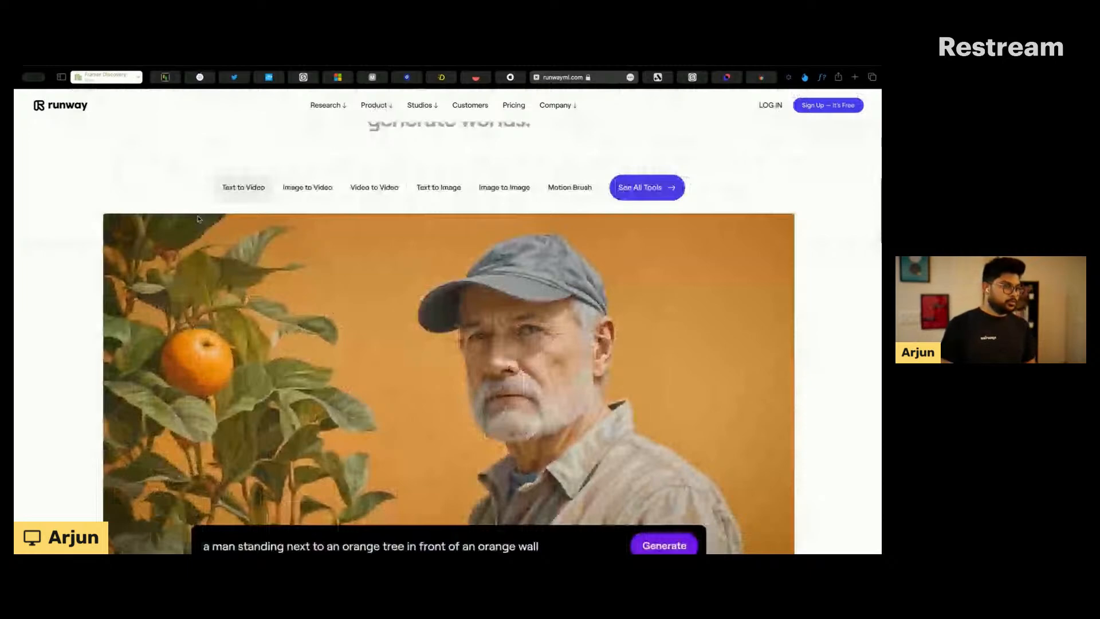
scroll(199, 219, "down", 1)
scroll(199, 218, "down", 3)
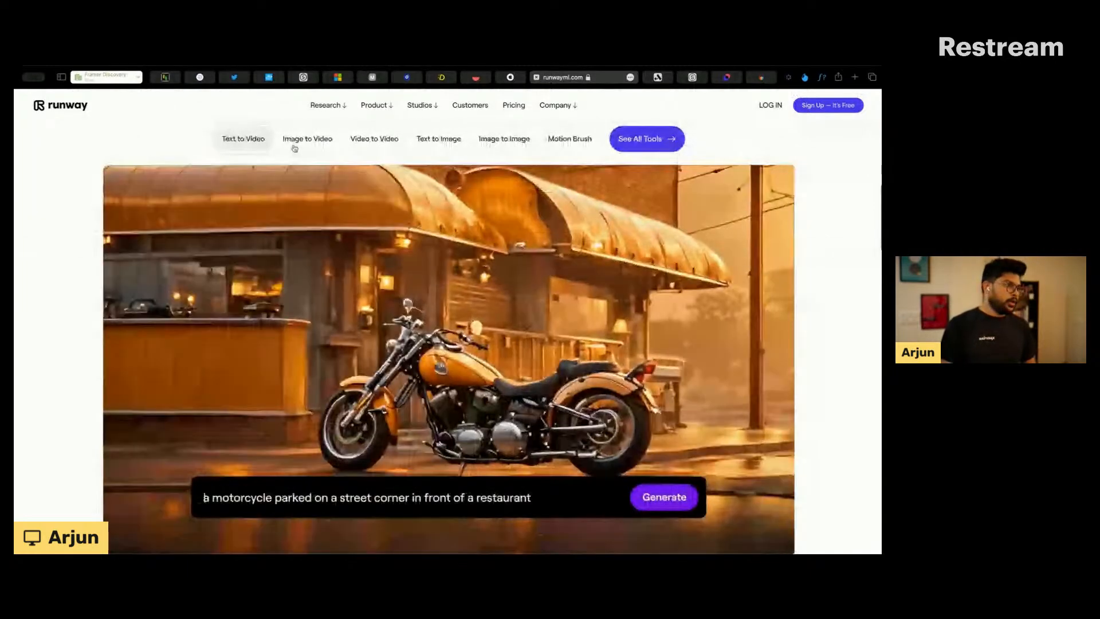
Step: Show the Image to Video, Video to Video and Text to Image demos
left_click(297, 141)
left_click(376, 140)
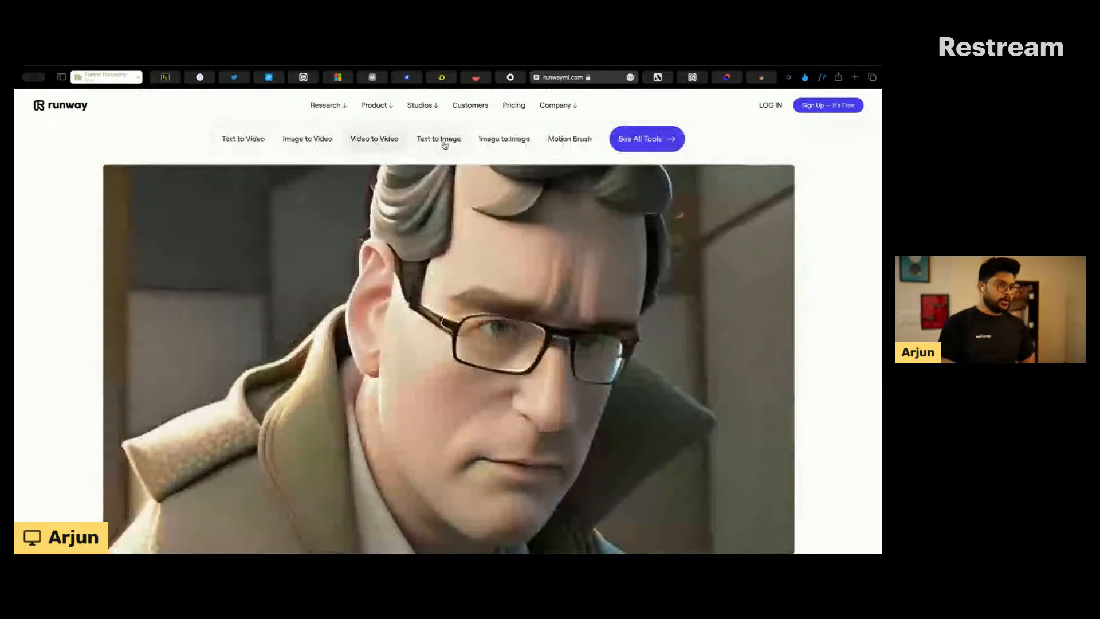
left_click(444, 142)
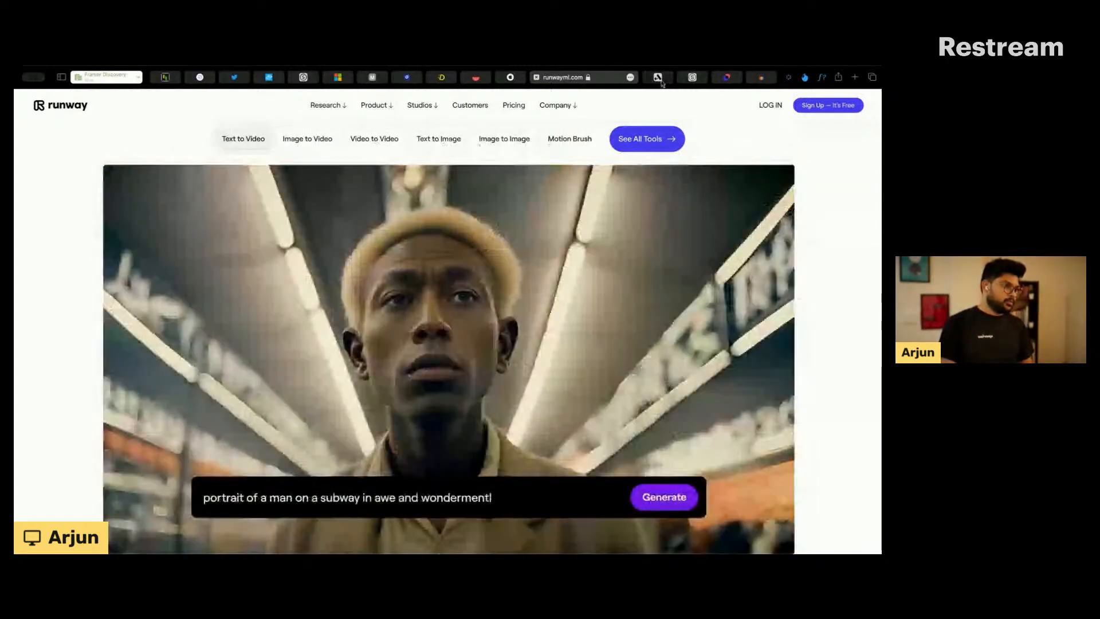
Step: Browse the Article, SKINN and designer bio-site tabs, then switch to Framer's Movo Sample Site
left_click(661, 82)
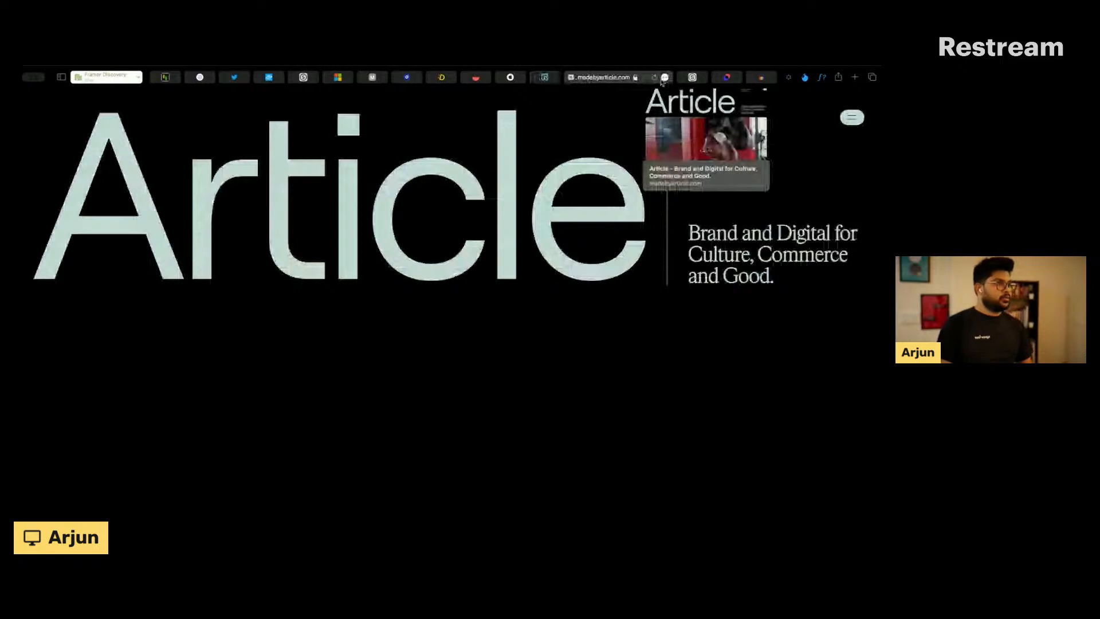
mouse_move(699, 82)
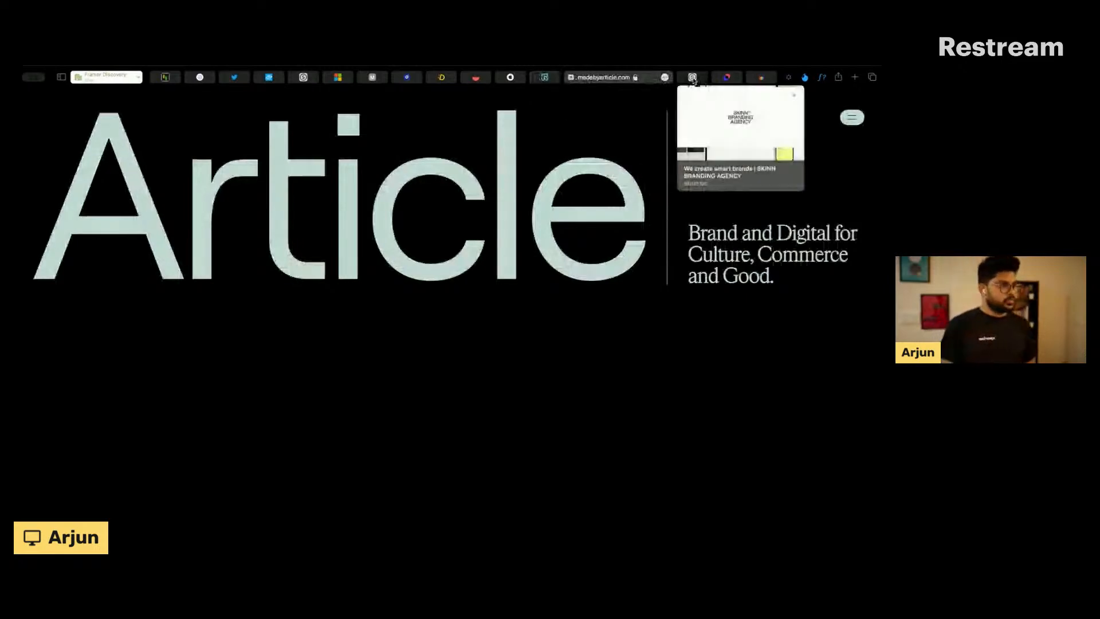
left_click(692, 78)
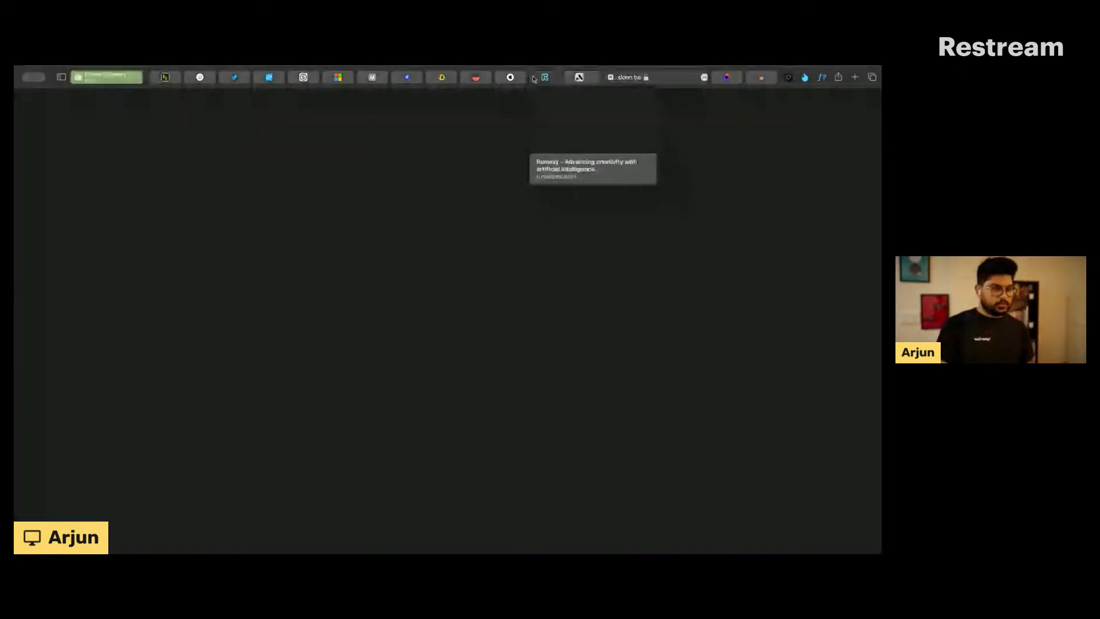
mouse_move(413, 81)
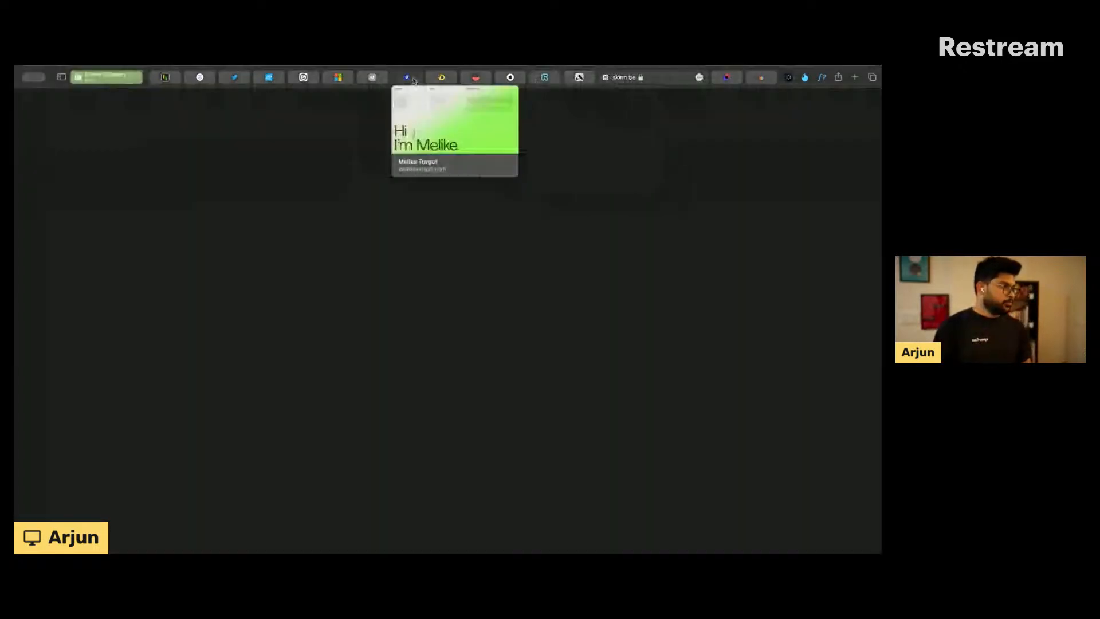
left_click(381, 80)
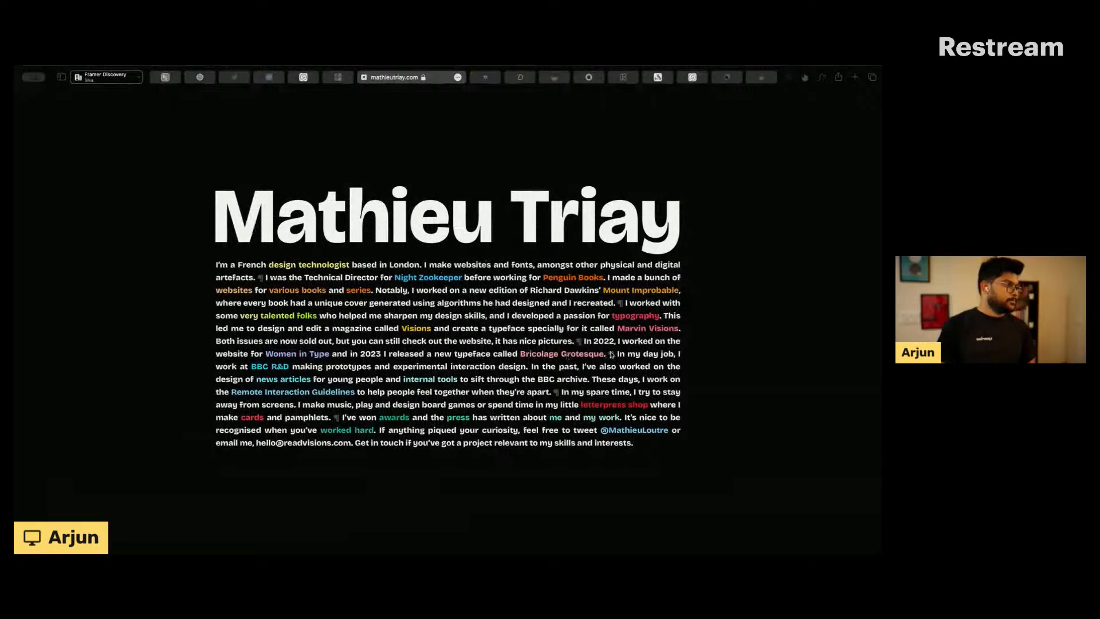
key("super+Tab")
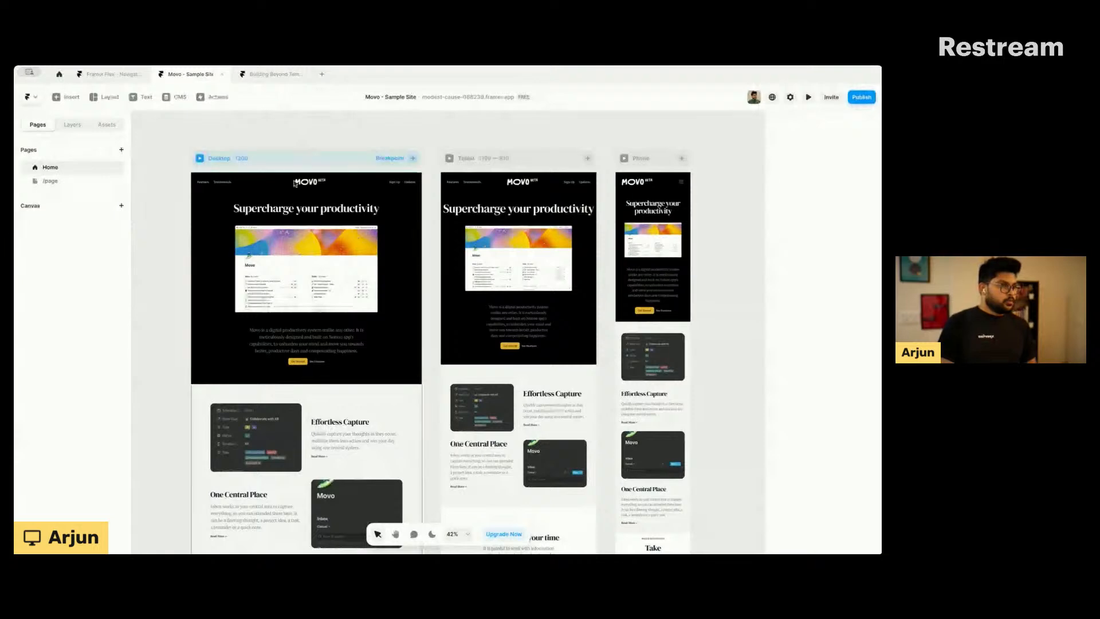
Step: Select and deselect the Movo Desktop nav bar, then open the Building Beyond Templates project
left_click(294, 182)
scroll(294, 182, "up", 2)
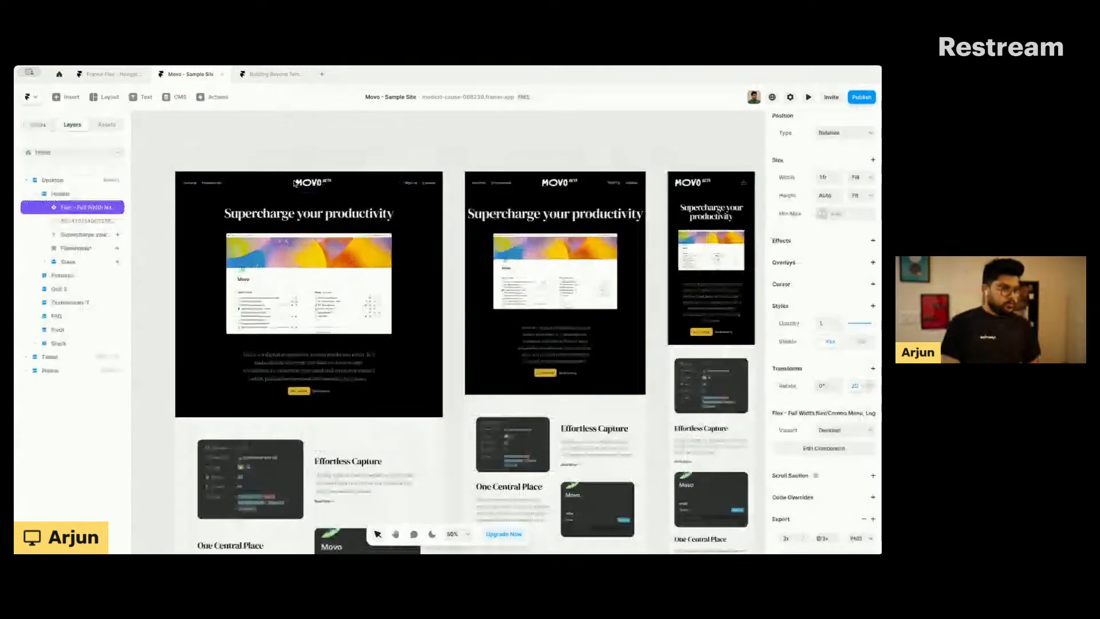
scroll(295, 182, "up", 1)
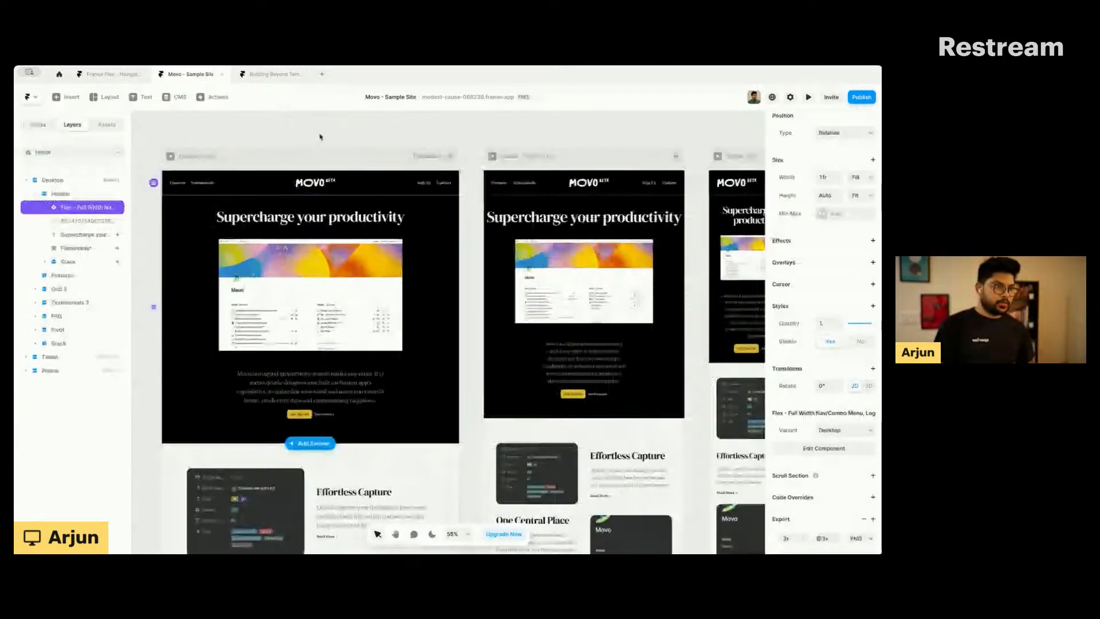
left_click(320, 136)
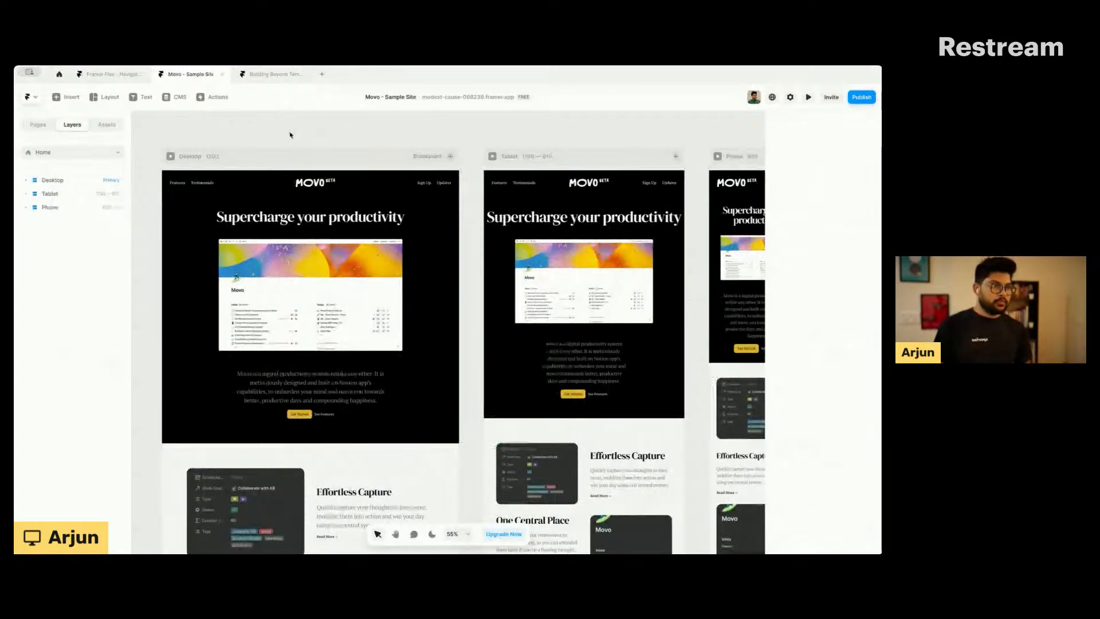
left_click(260, 74)
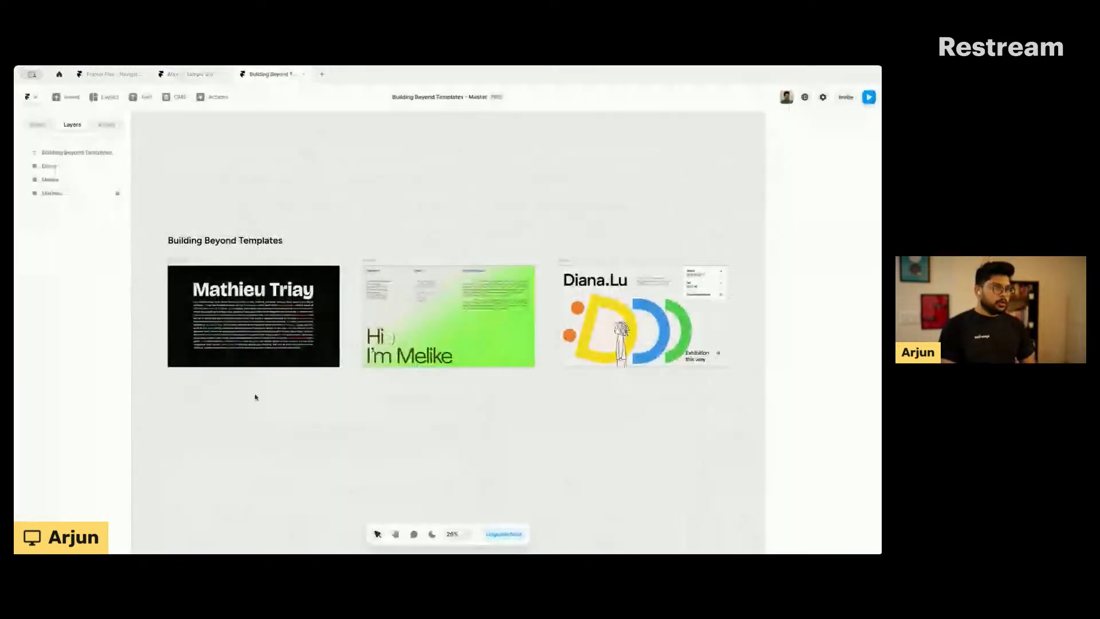
Step: Select the dark bio-site frame, show the Pages list, and open the blank Home page
left_click(233, 295)
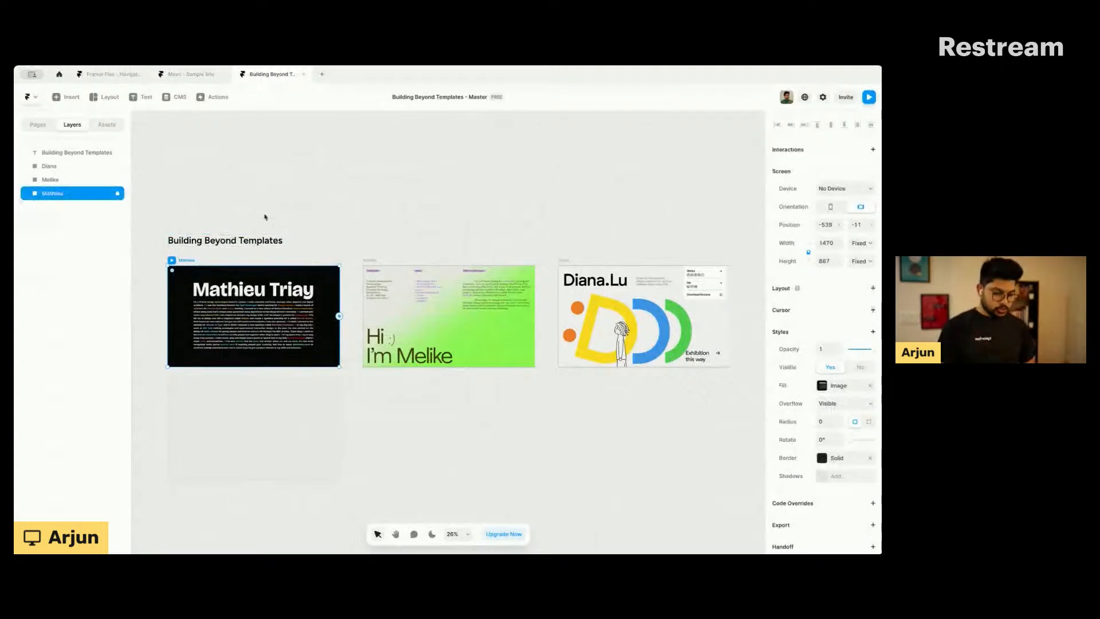
left_click(38, 125)
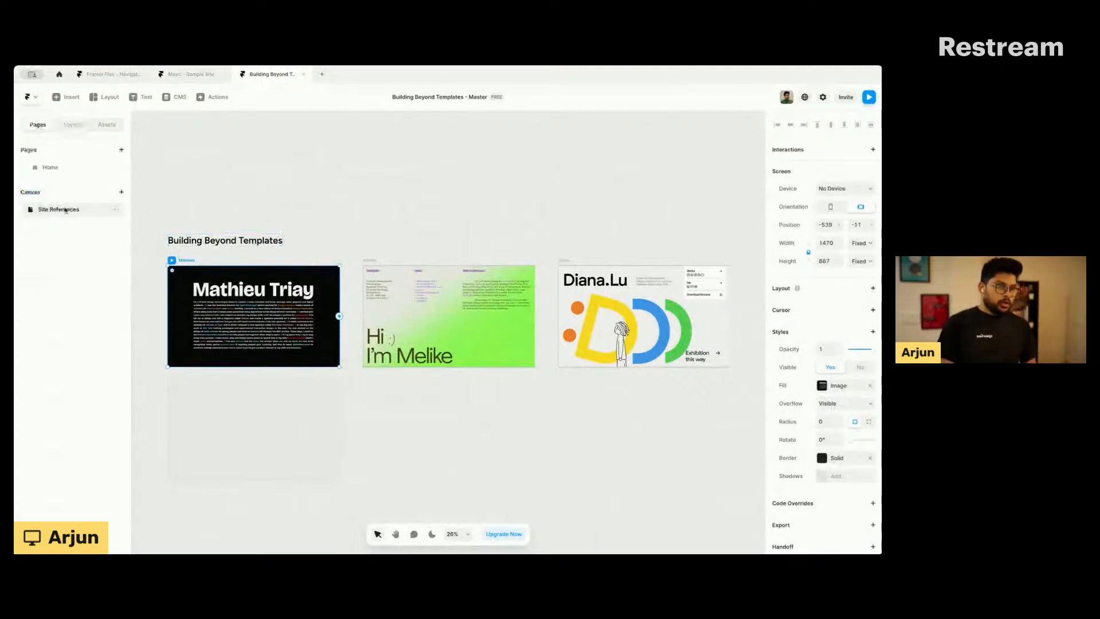
left_click(184, 162)
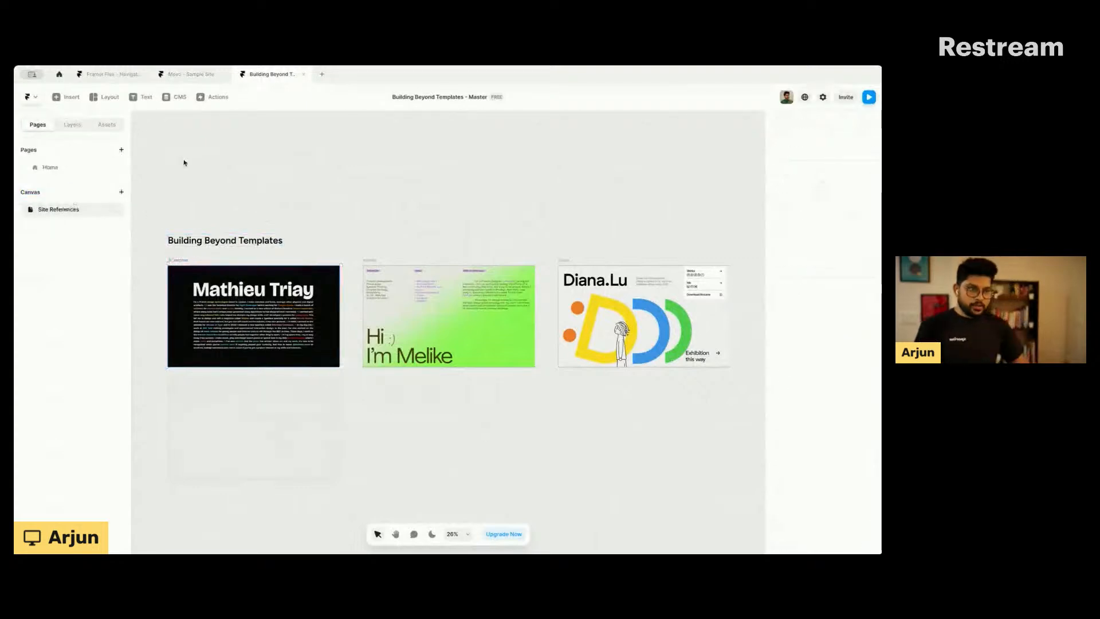
left_click(51, 167)
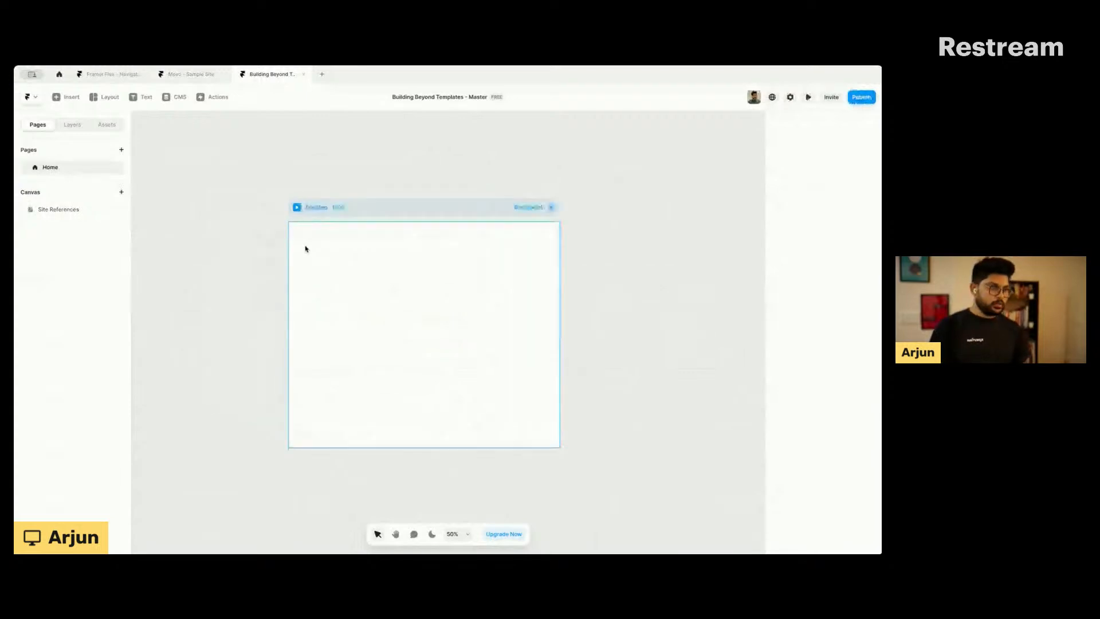
Step: Go back to the Site References canvas and zoom out and back in on the references
left_click(51, 209)
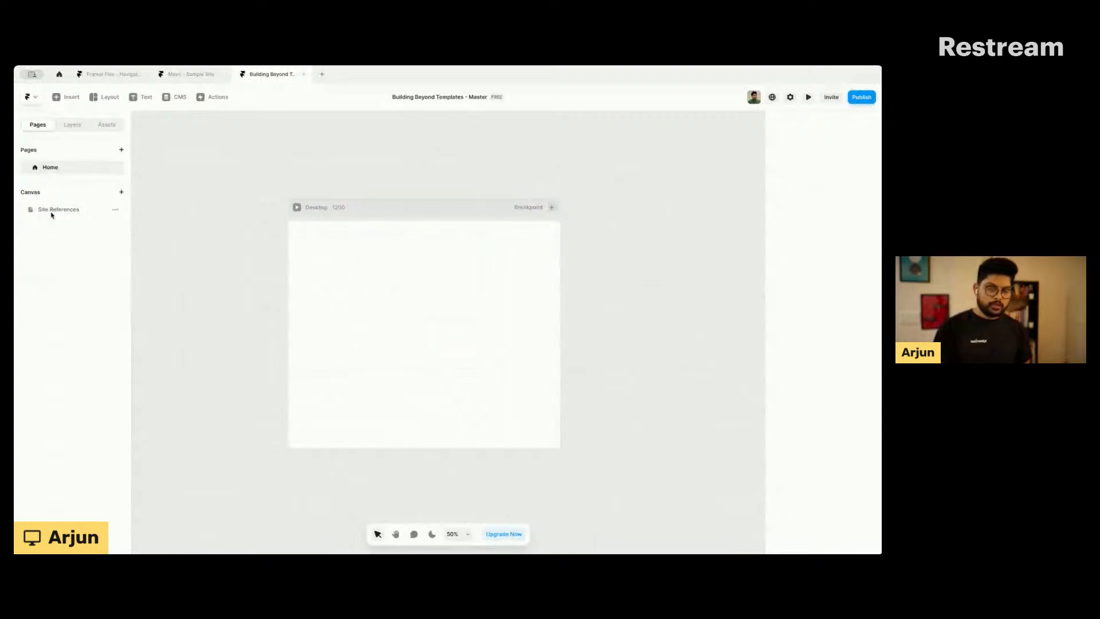
left_click(54, 211)
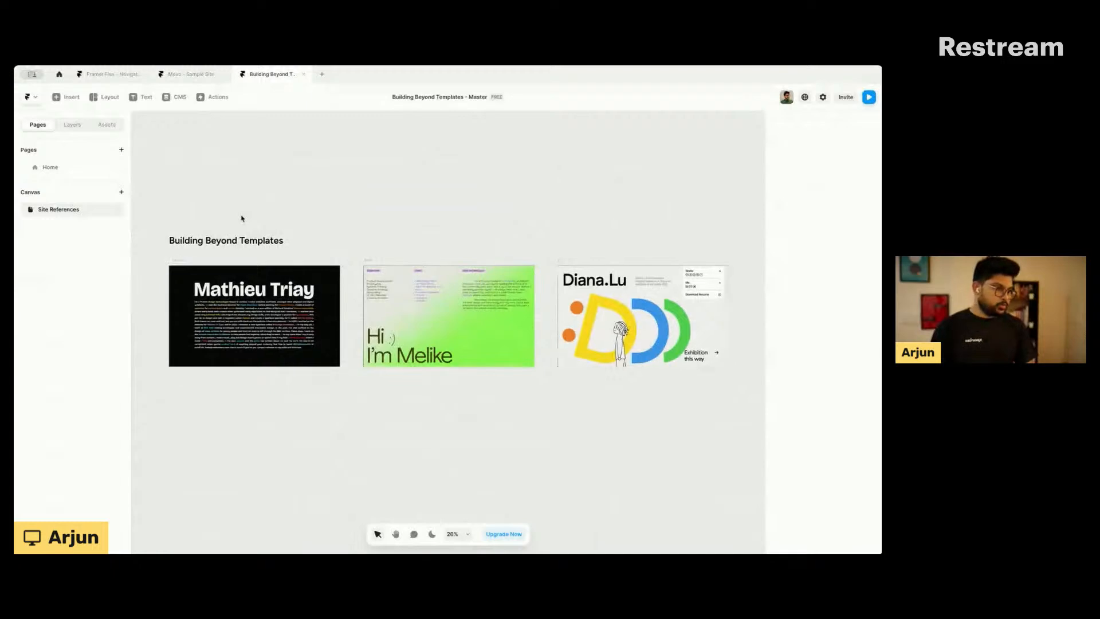
key("ctrl+minus")
key("ctrl+minus")
key("ctrl+plus")
key("ctrl+plus")
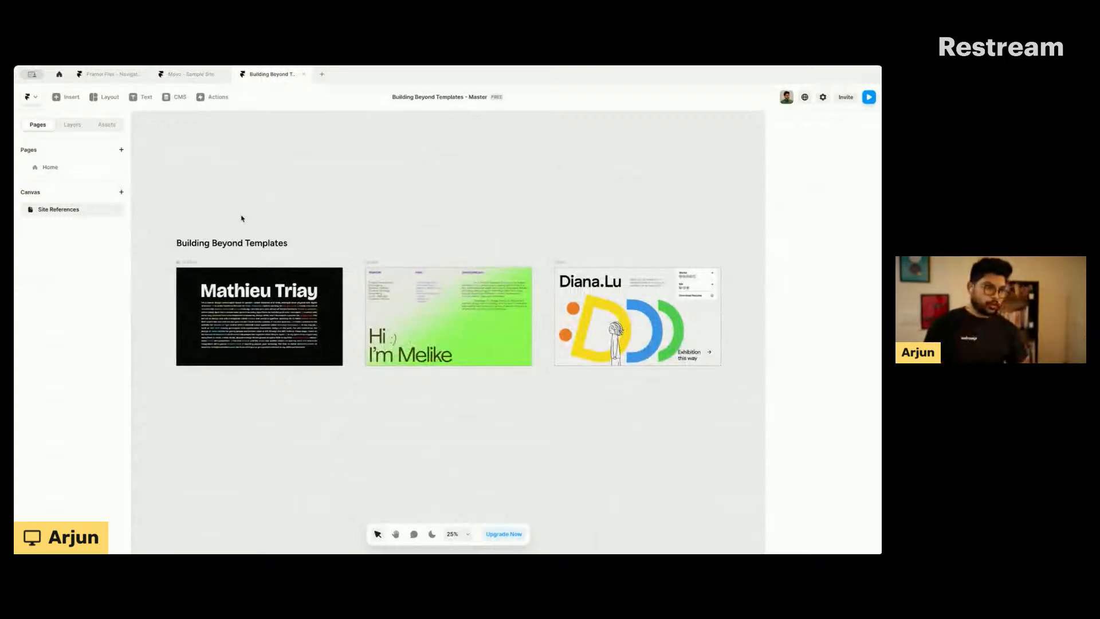
Step: Zoom and pan across the three site reference frames
scroll(220, 229, "down", 1)
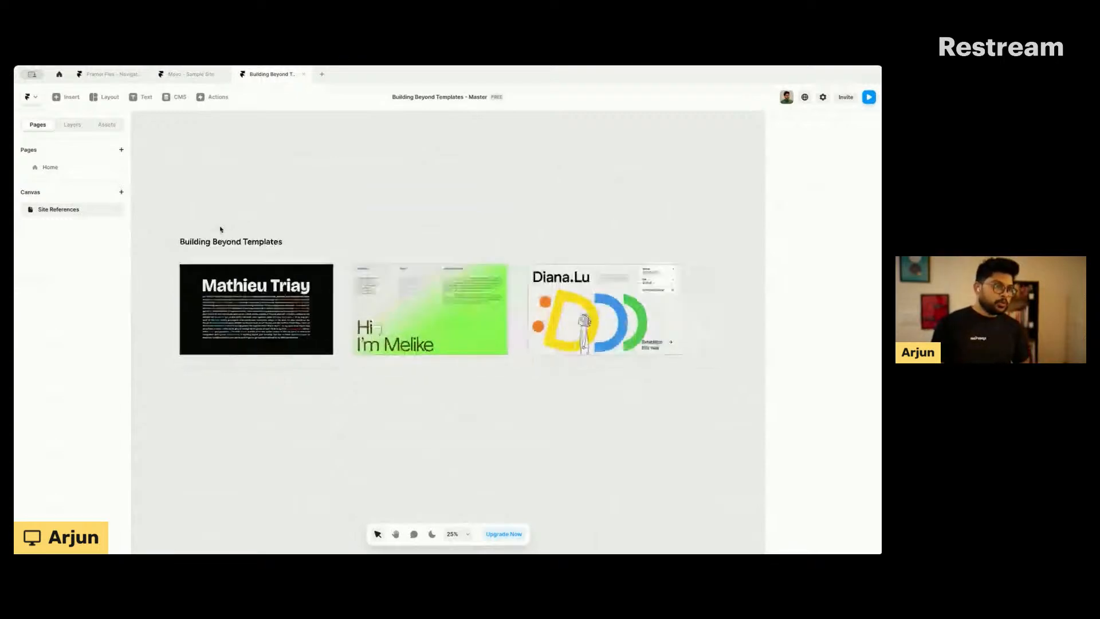
scroll(221, 229, "down", 1)
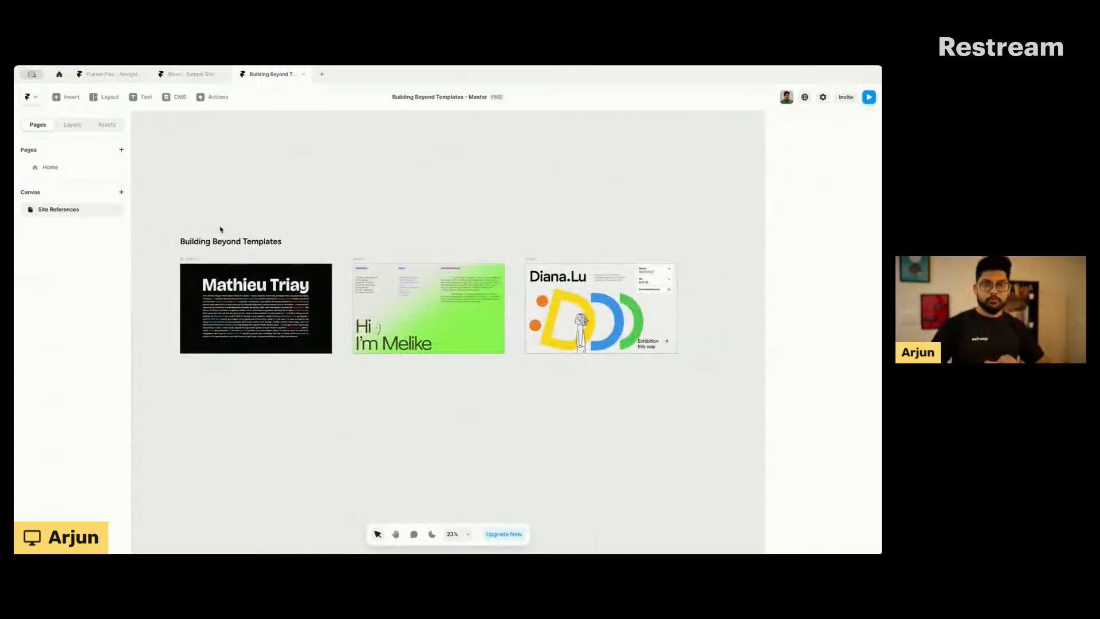
scroll(221, 229, "down", 2)
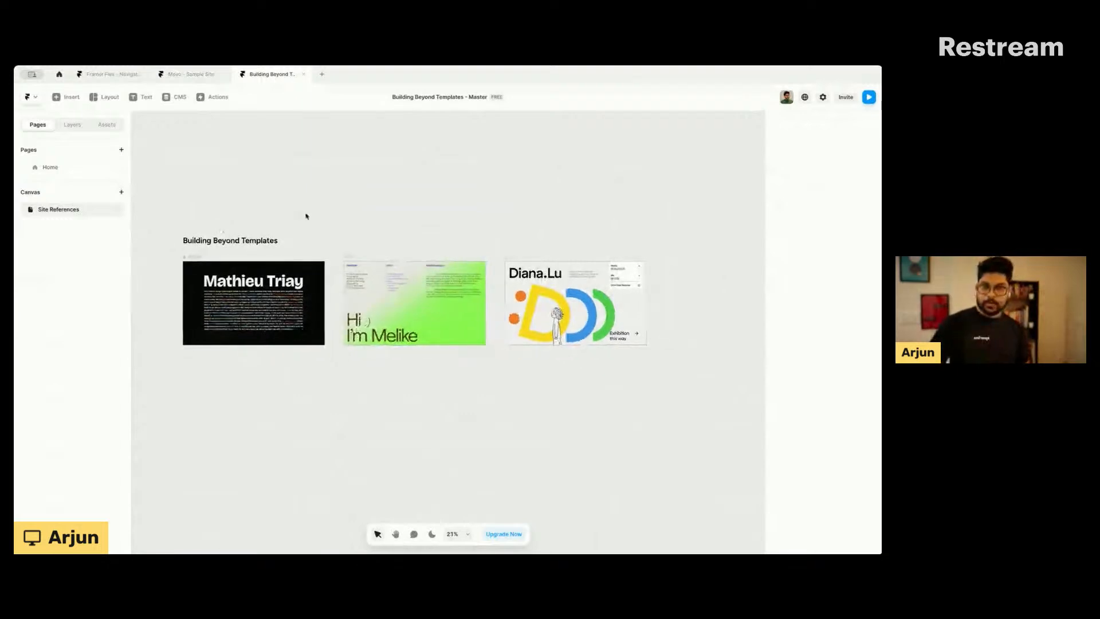
scroll(287, 183, "right", 8)
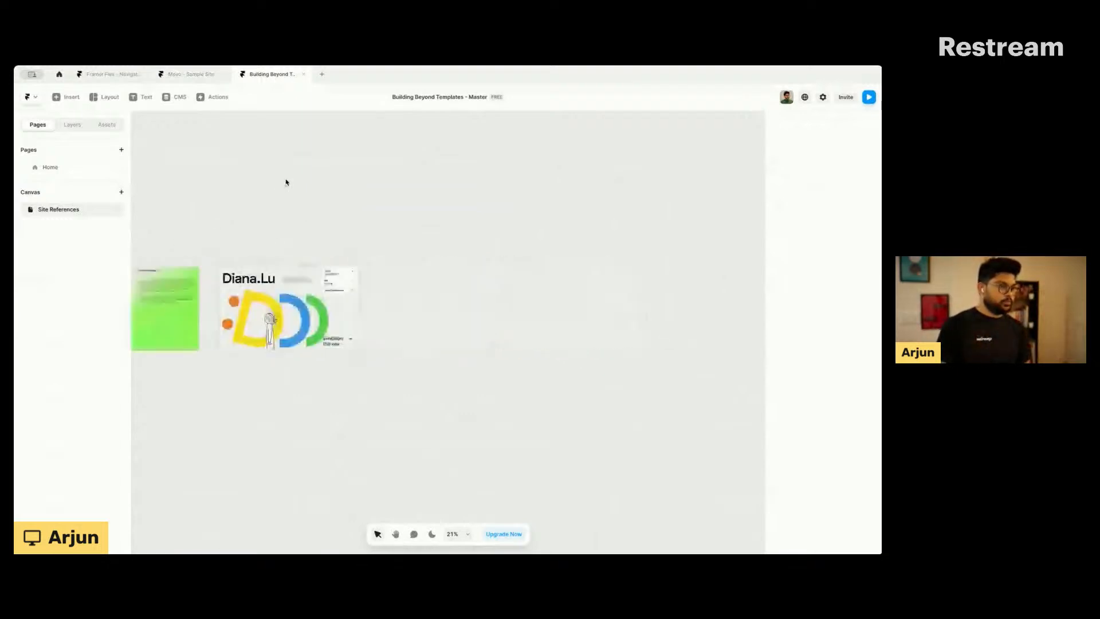
scroll(286, 182, "down", 5)
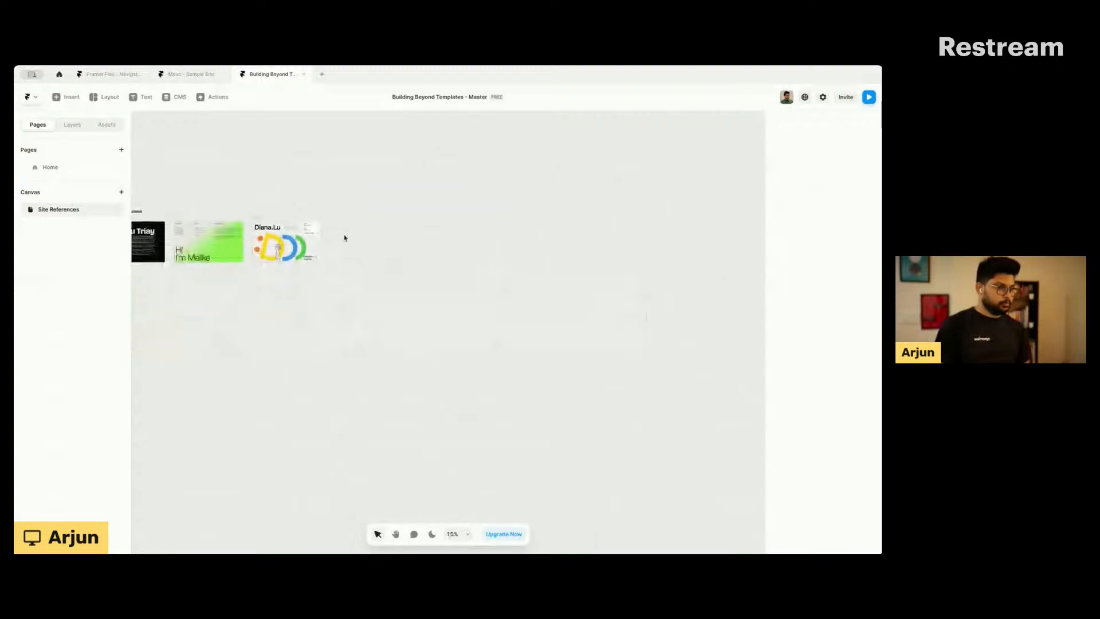
scroll(322, 228, "left", 1)
scroll(322, 228, "up", 1)
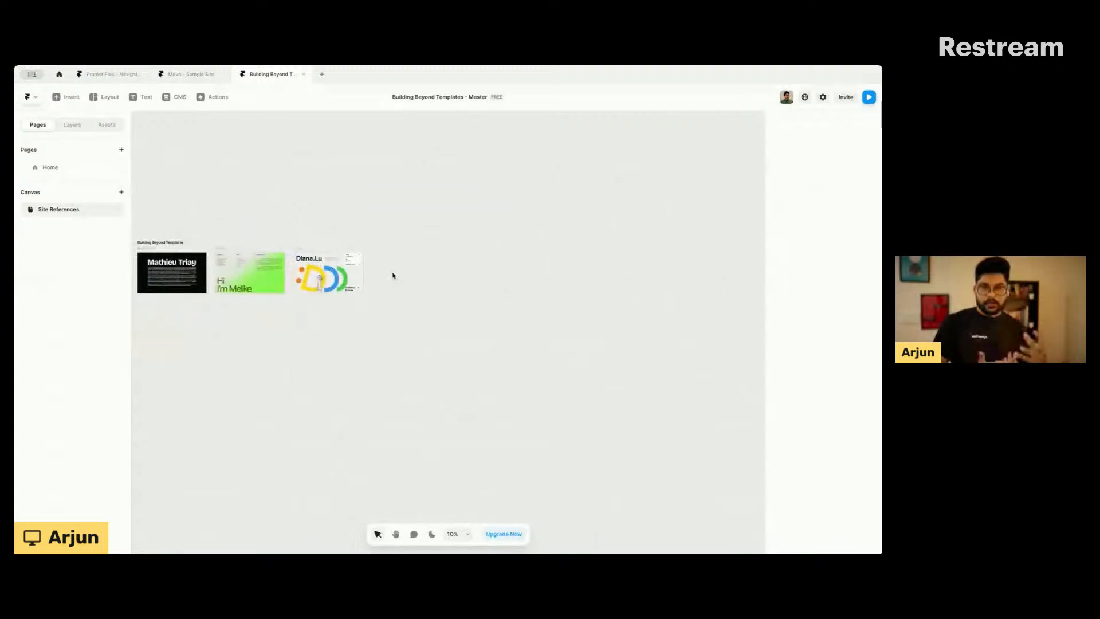
Step: Select and deselect the yellow and blue reference frame, then show the Pages list
left_click(358, 275)
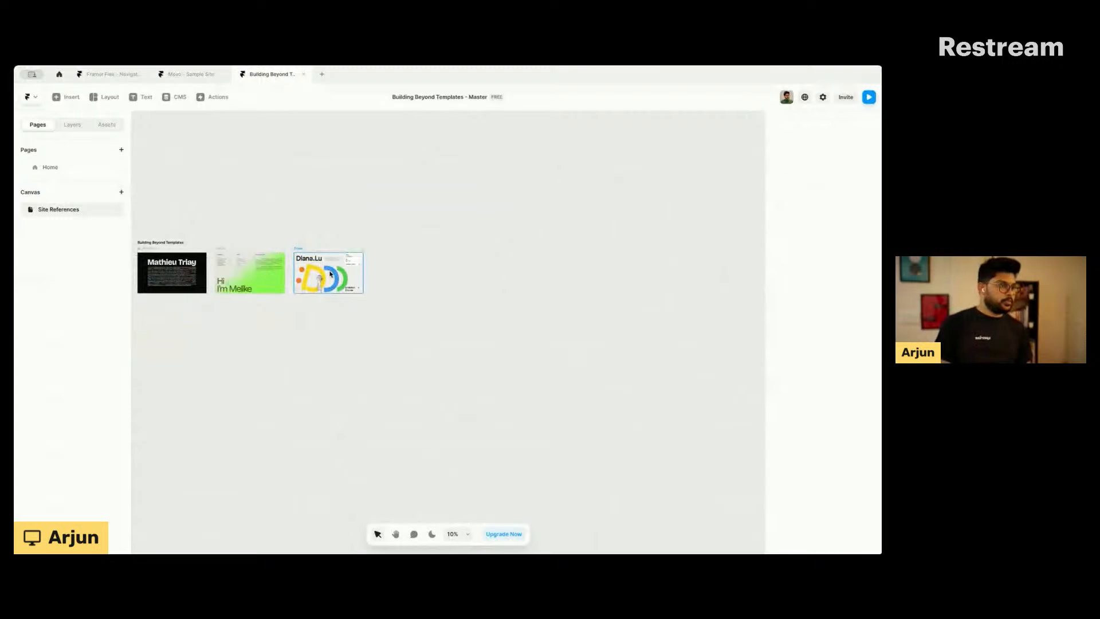
scroll(374, 256, "up", 3)
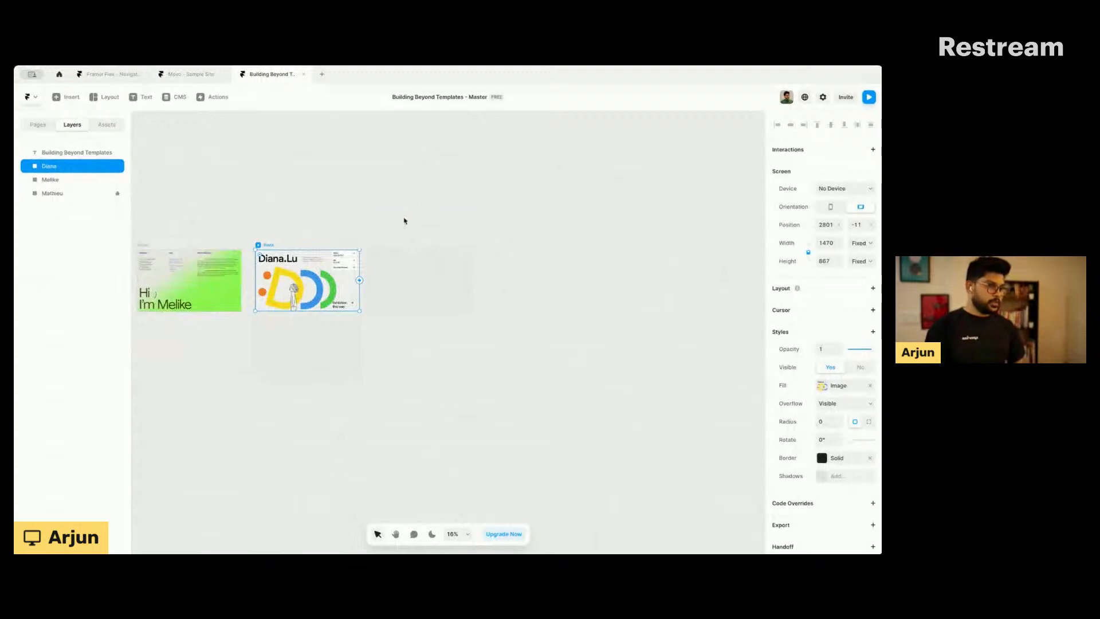
left_click(404, 221)
scroll(405, 221, "down", 3)
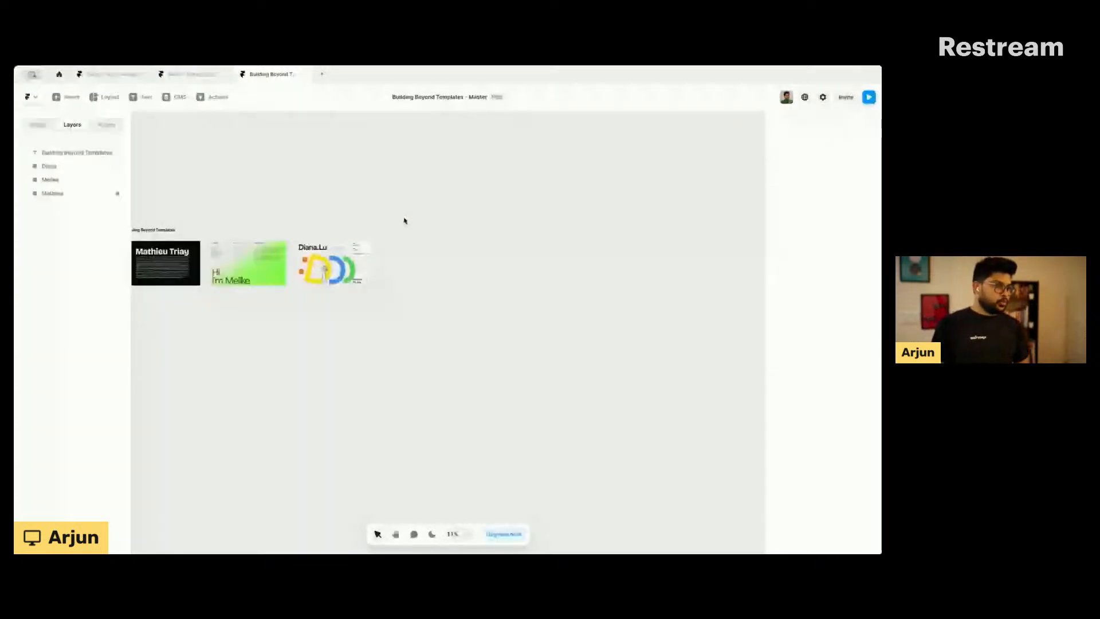
scroll(404, 221, "left", 3)
scroll(375, 405, "up", 3)
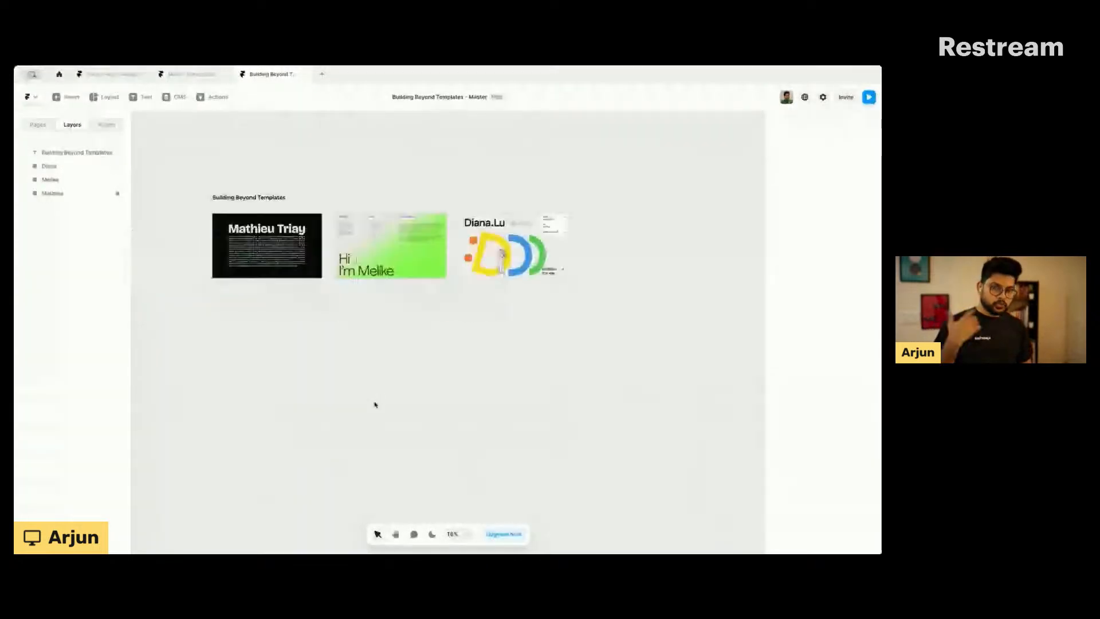
scroll(375, 405, "up", 1)
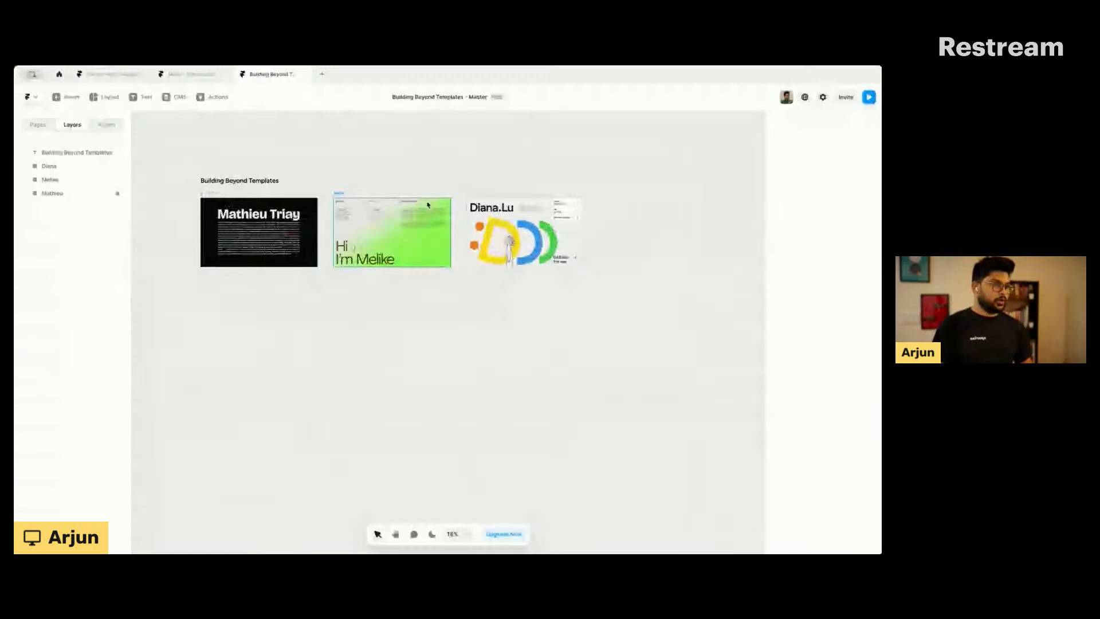
scroll(427, 205, "up", 1)
scroll(427, 204, "up", 2)
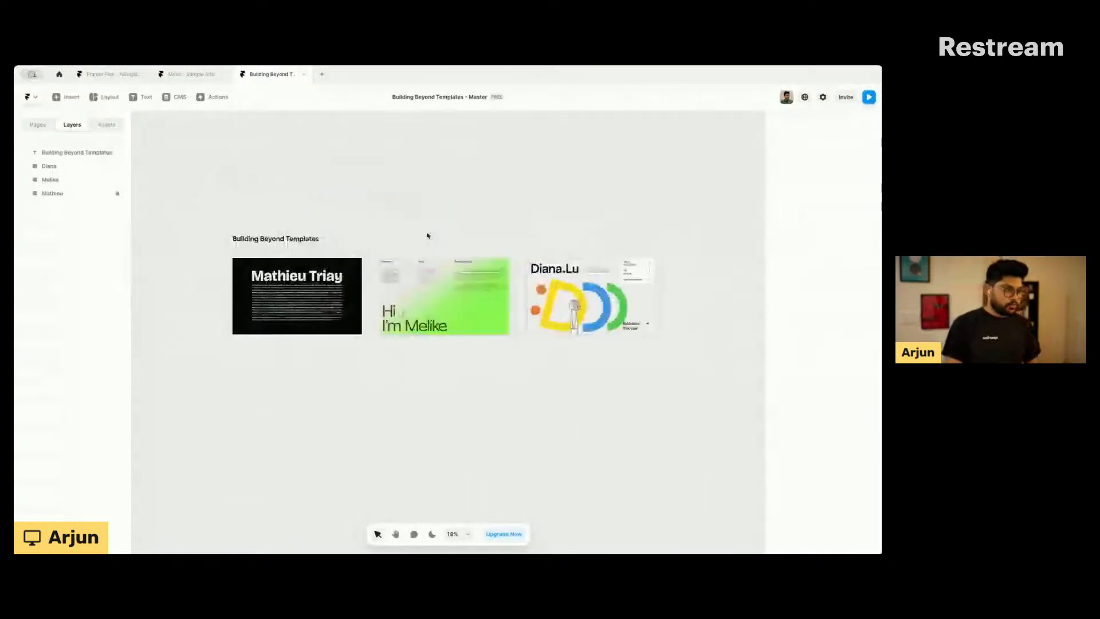
scroll(427, 235, "up", 2)
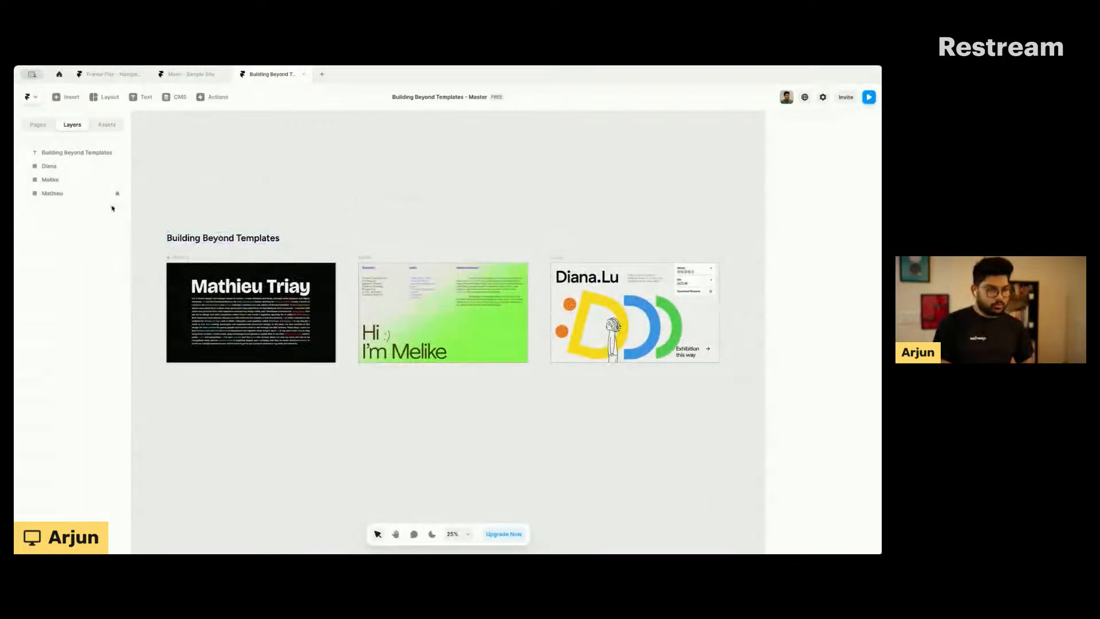
left_click(37, 125)
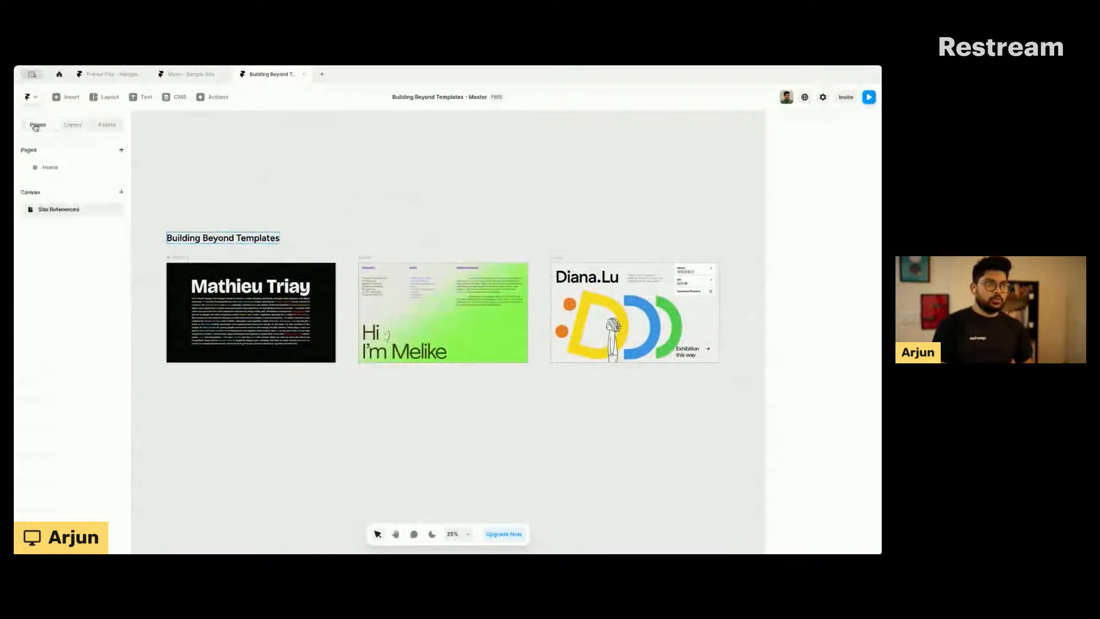
Step: Check the blank Home page, return to Site References and select the Mathieu Triay frame
left_click(52, 170)
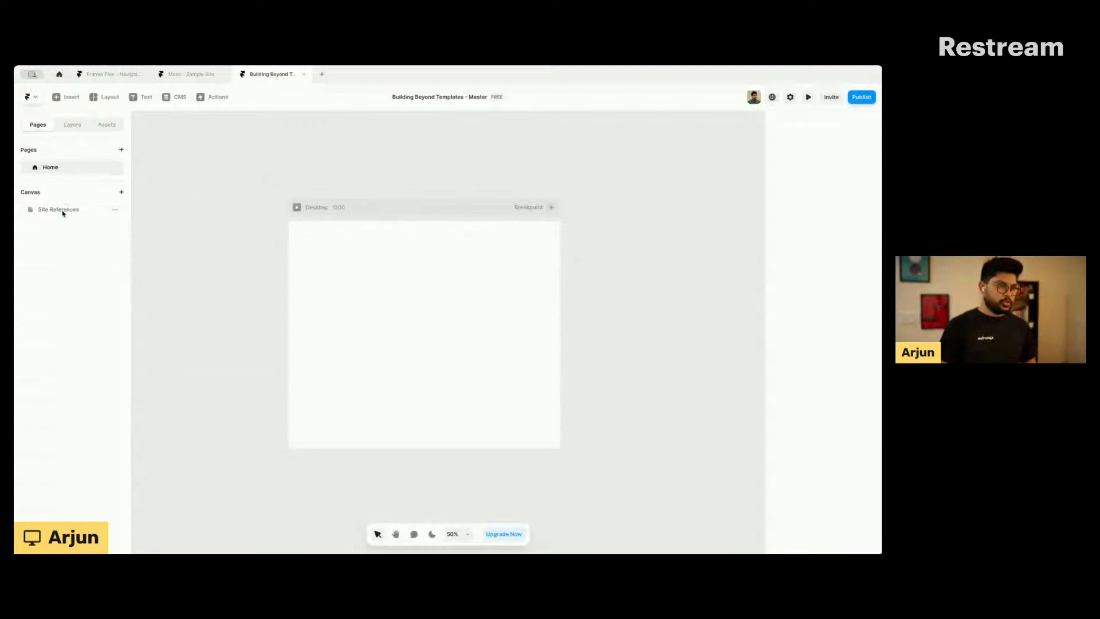
left_click(62, 210)
left_click(241, 310)
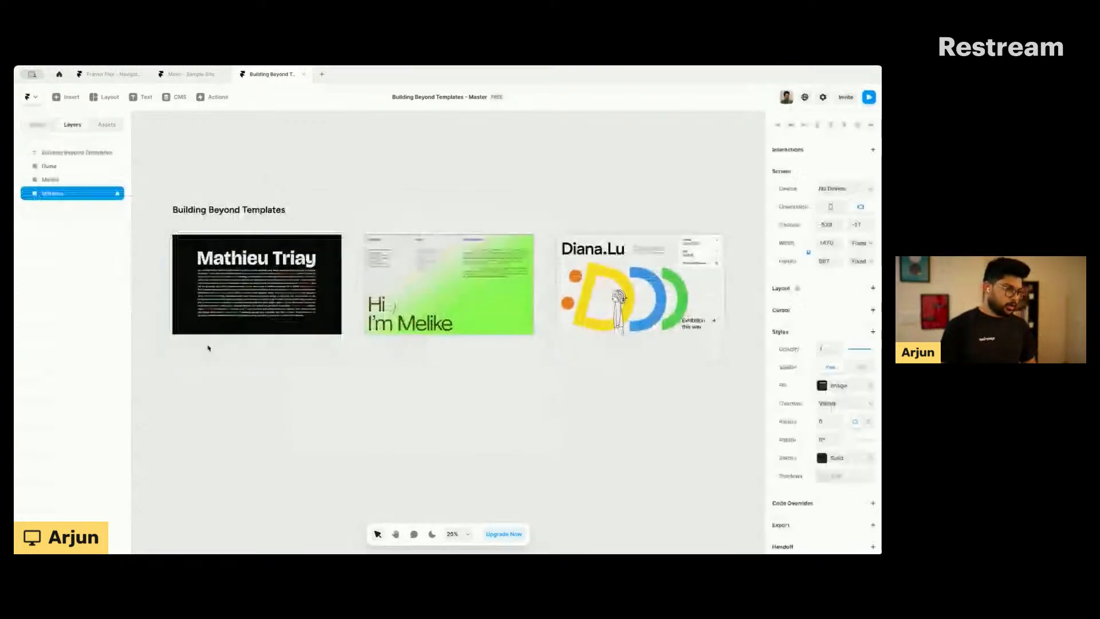
Step: Zoom in to inspect the Mathieu Triay frame, then deselect it
scroll(172, 317, "up", 2)
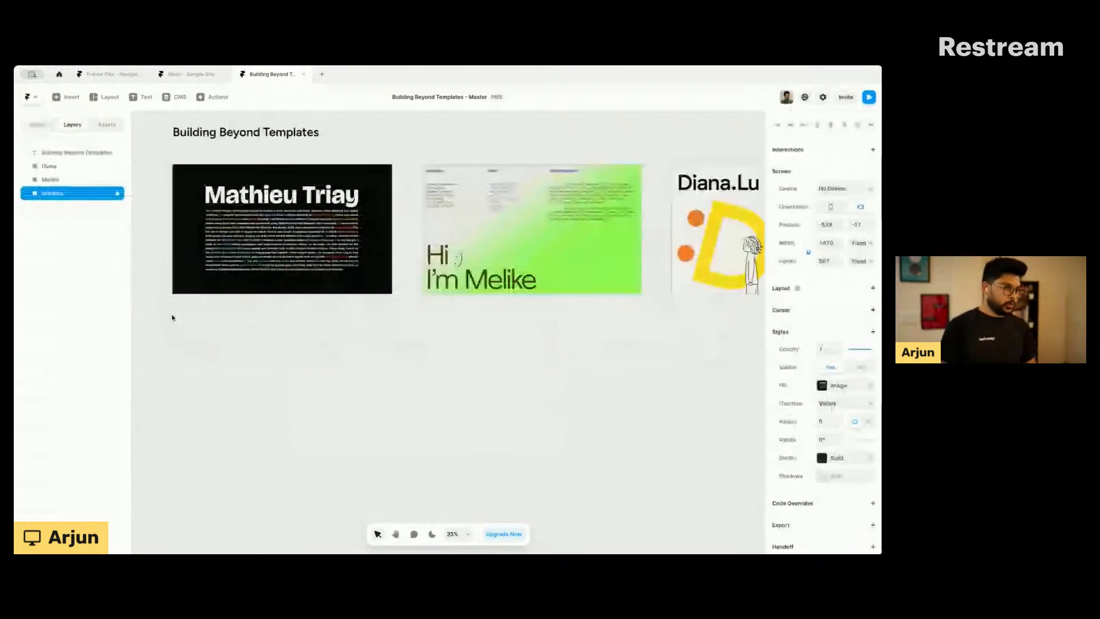
scroll(172, 317, "up", 1)
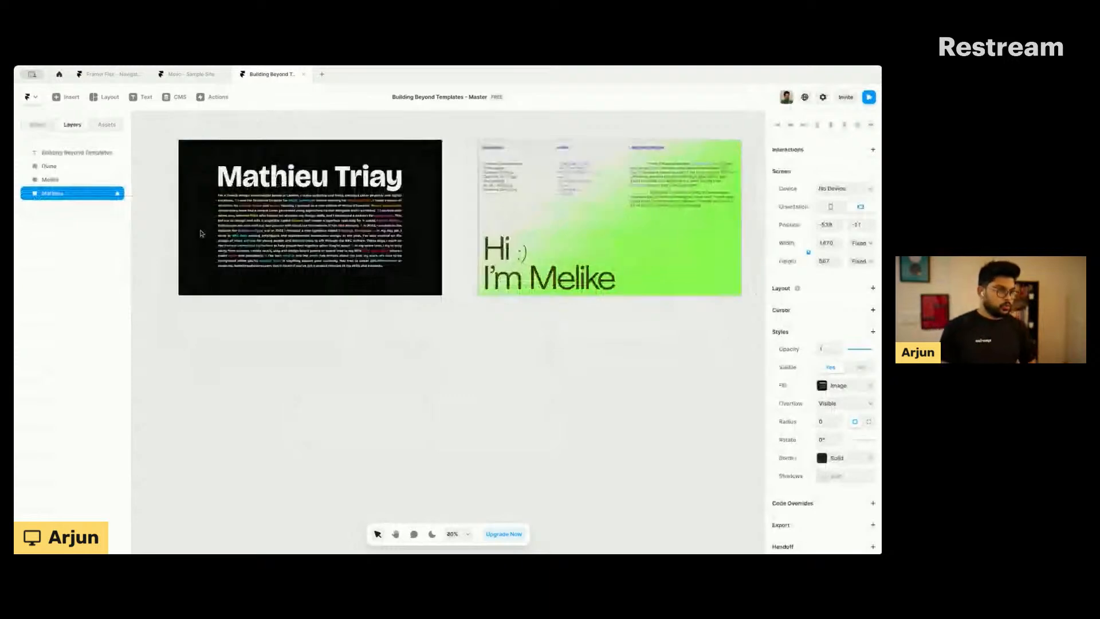
scroll(201, 233, "up", 1)
scroll(195, 364, "down", 2)
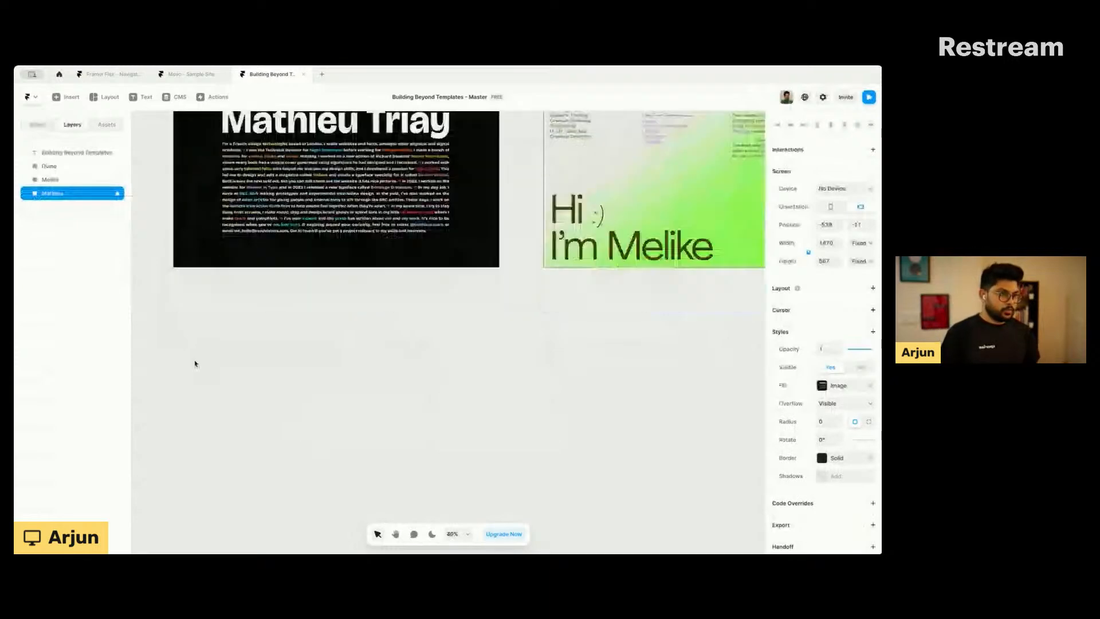
scroll(195, 364, "down", 4)
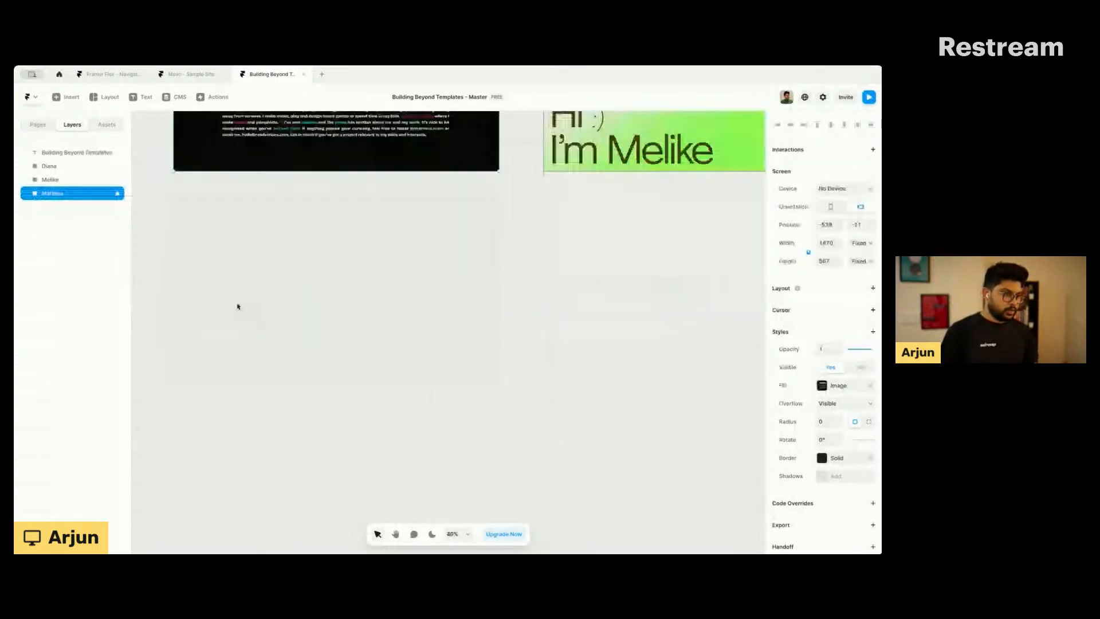
scroll(237, 307, "up", 1)
scroll(237, 306, "up", 1)
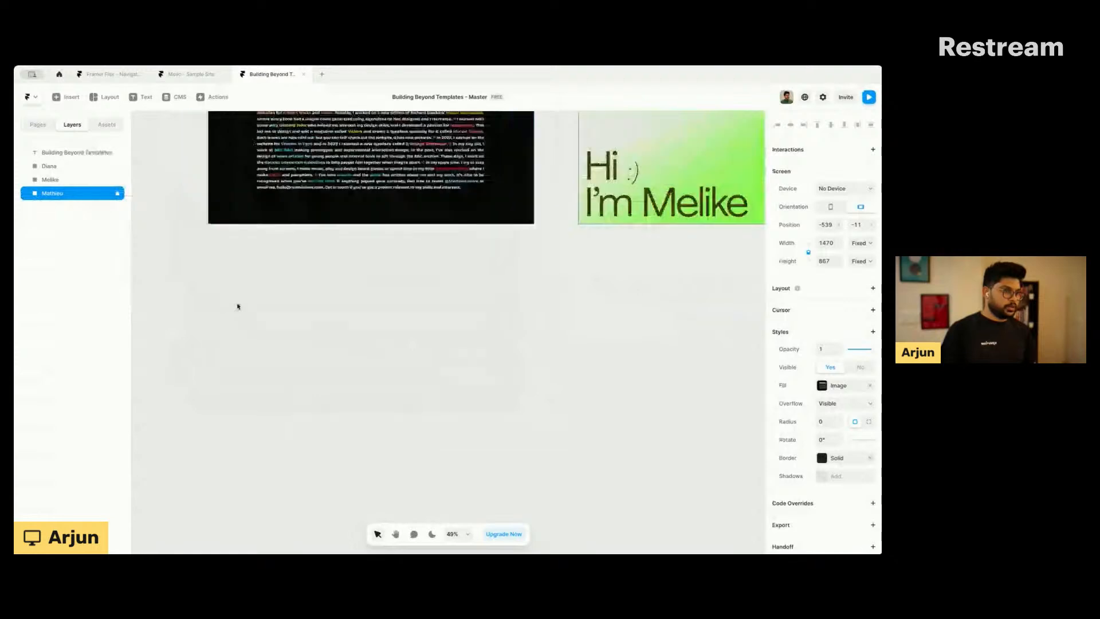
left_click(237, 306)
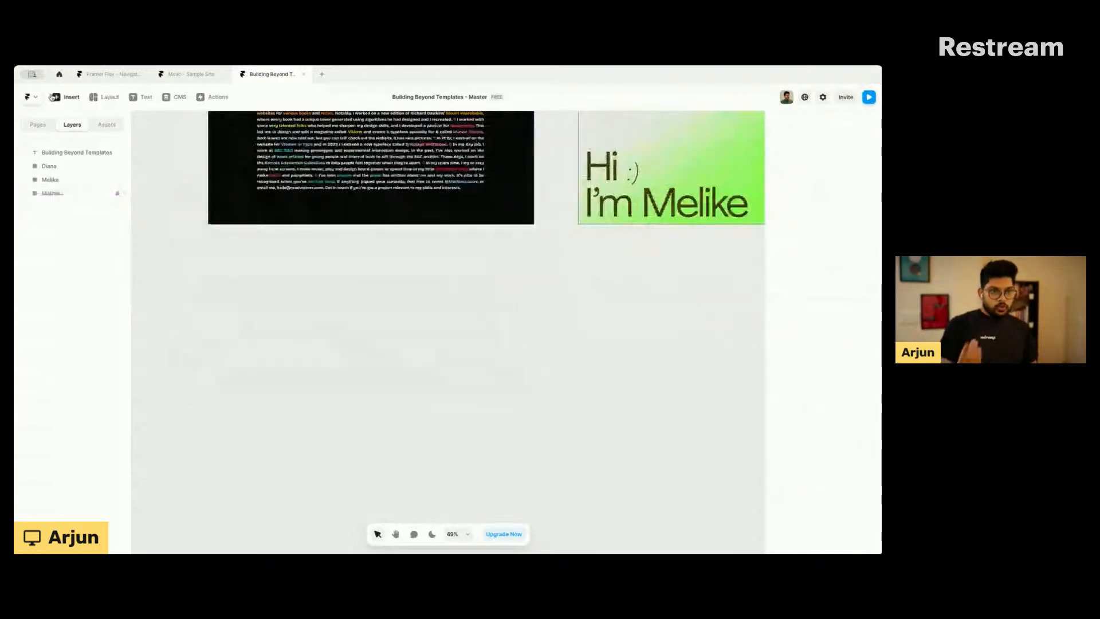
scroll(378, 217, "up", 3)
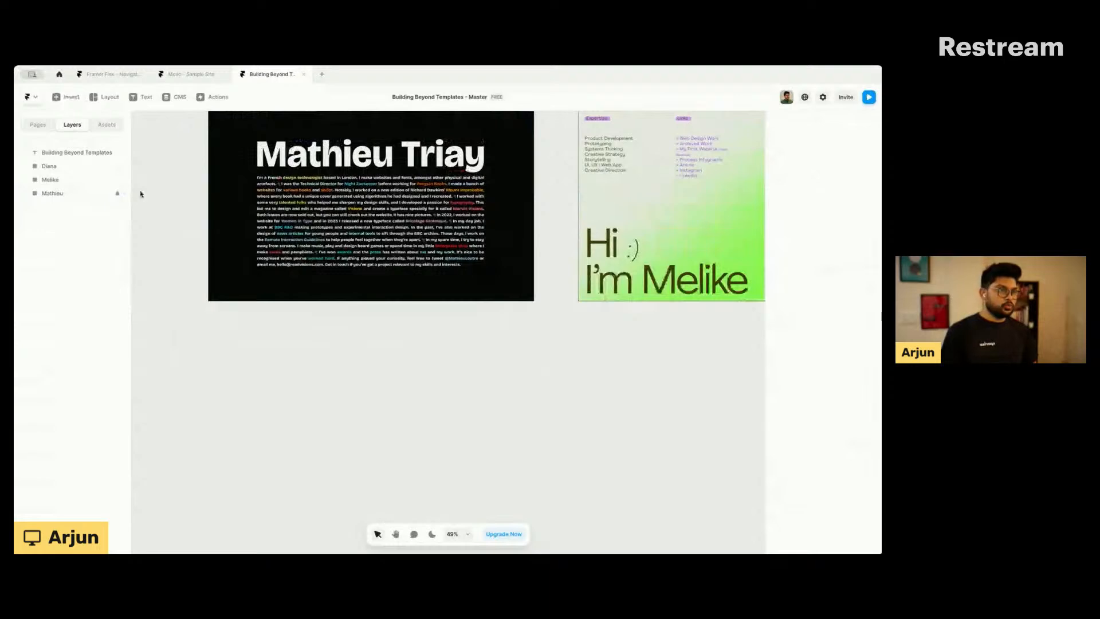
Step: Insert a white 1440 × 900 MacBook Air frame from the Layout > Frame desktop presets
key("f")
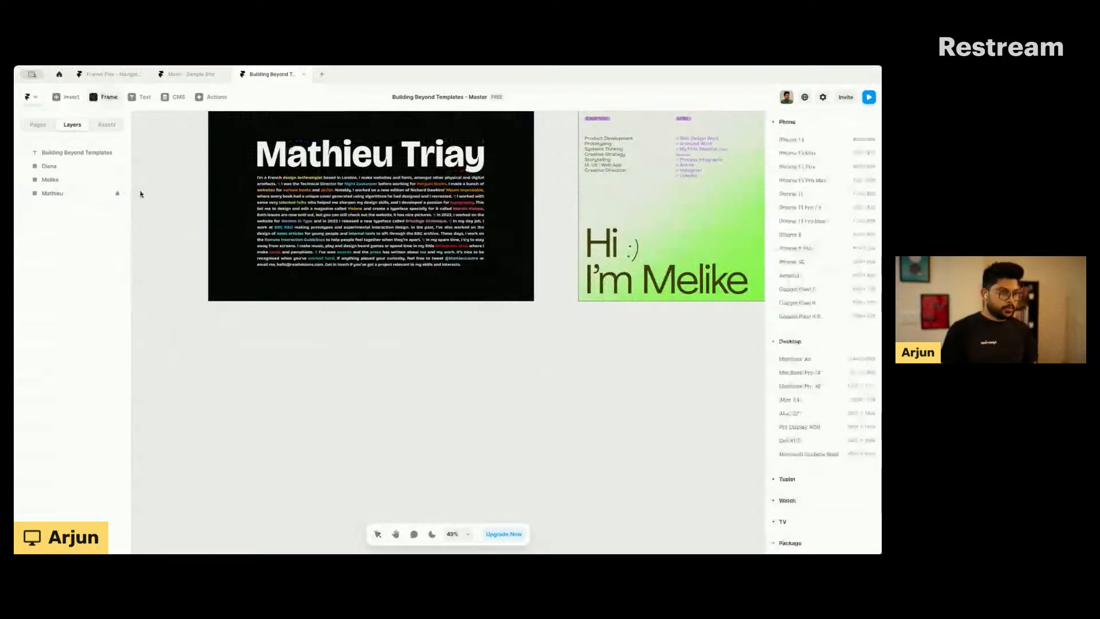
left_click(108, 99)
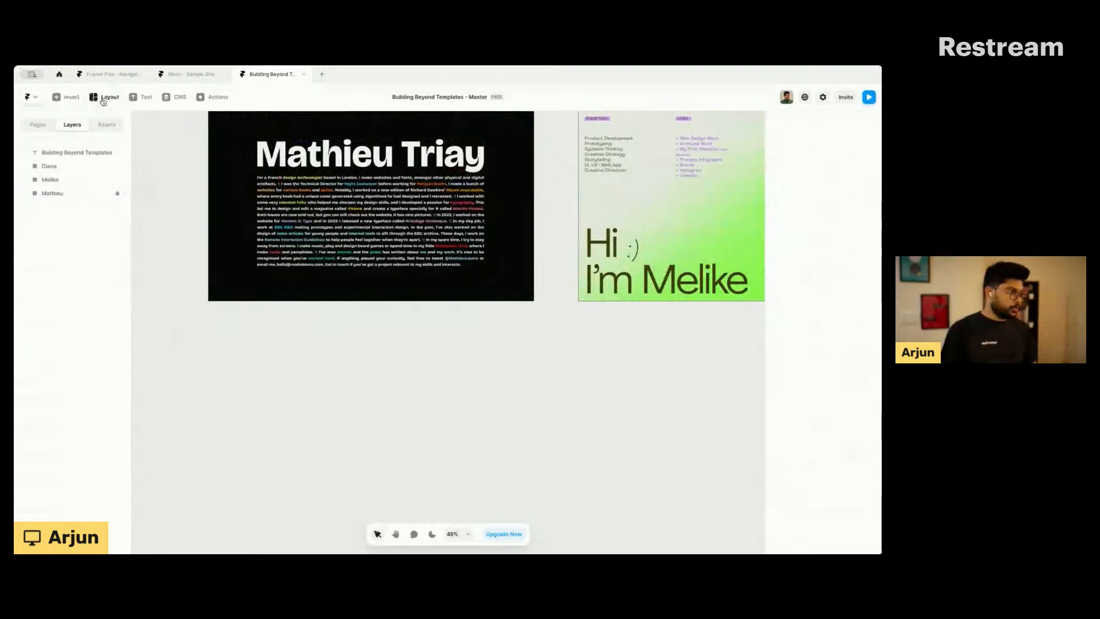
left_click(107, 99)
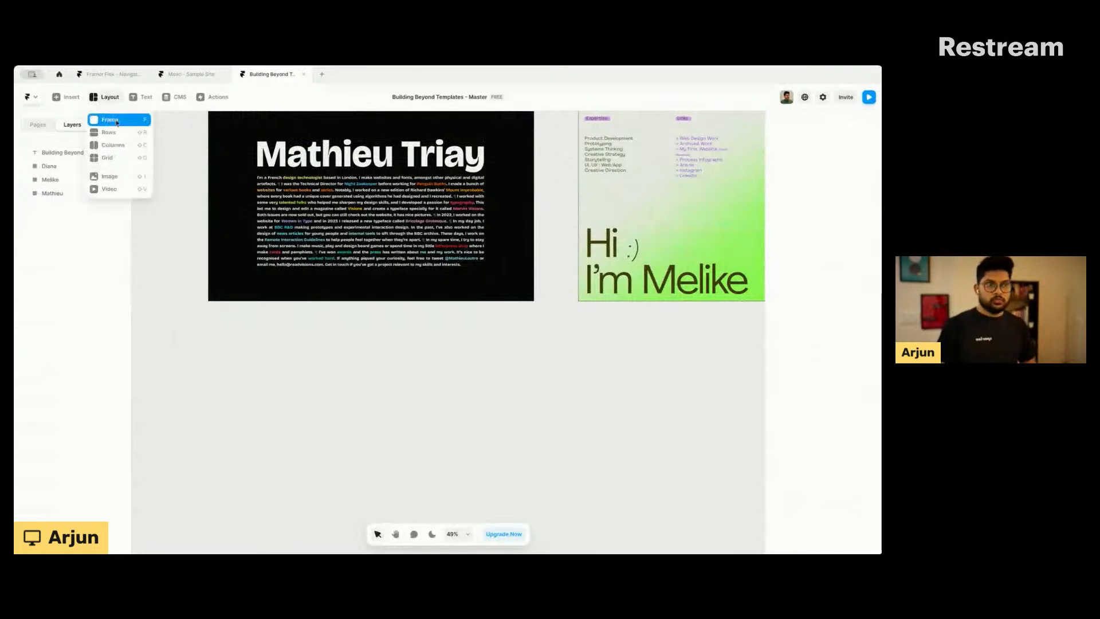
left_click(110, 120)
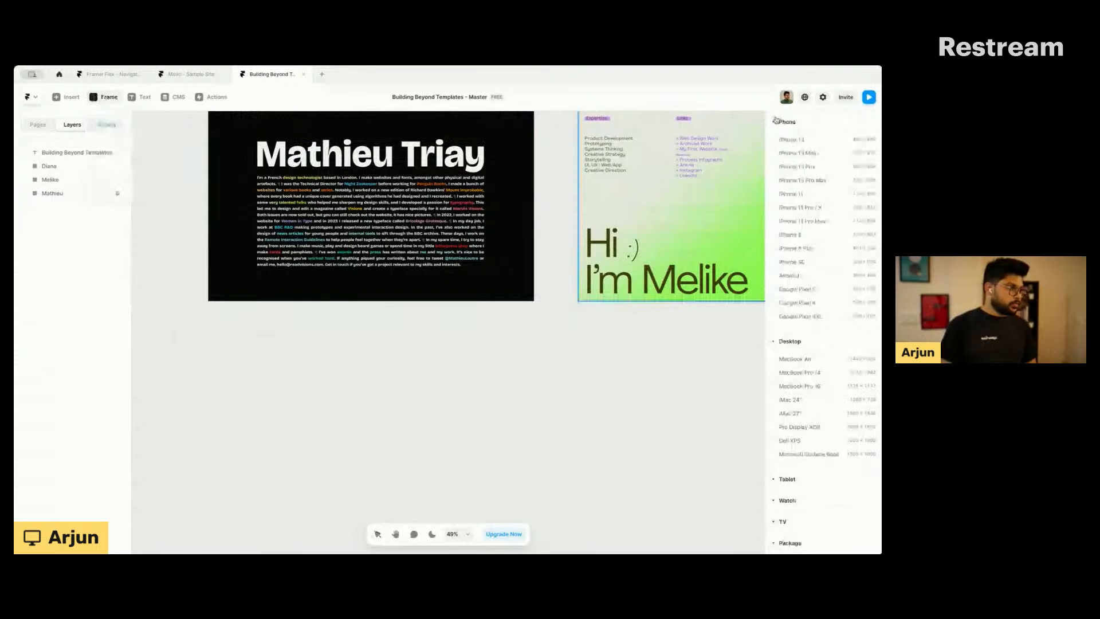
scroll(782, 367, "down", 1)
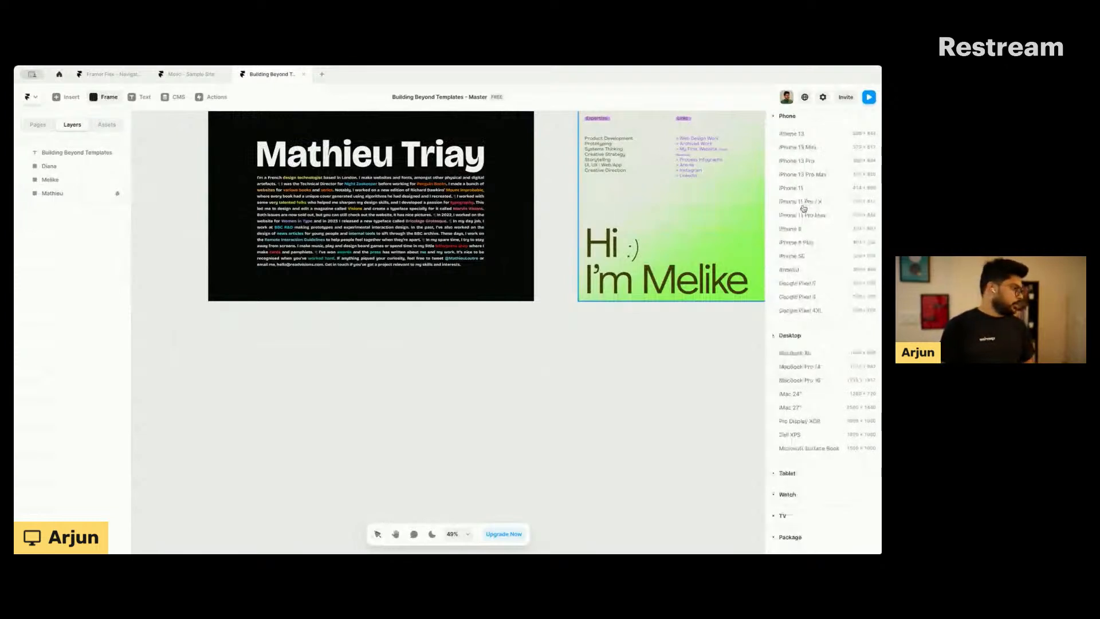
scroll(802, 208, "up", 1)
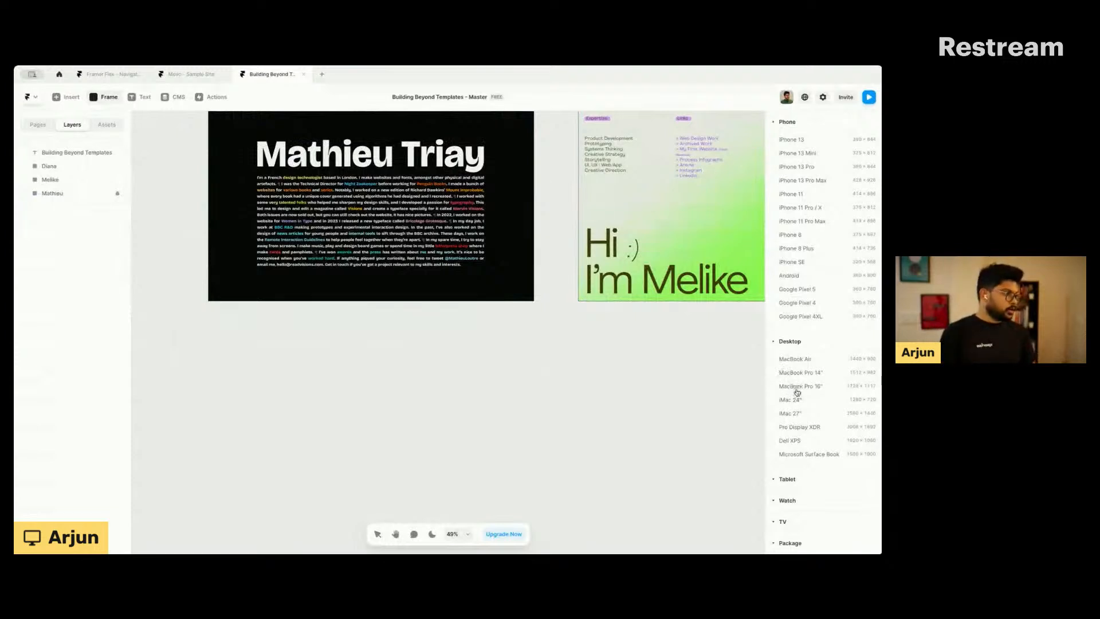
left_click(795, 361)
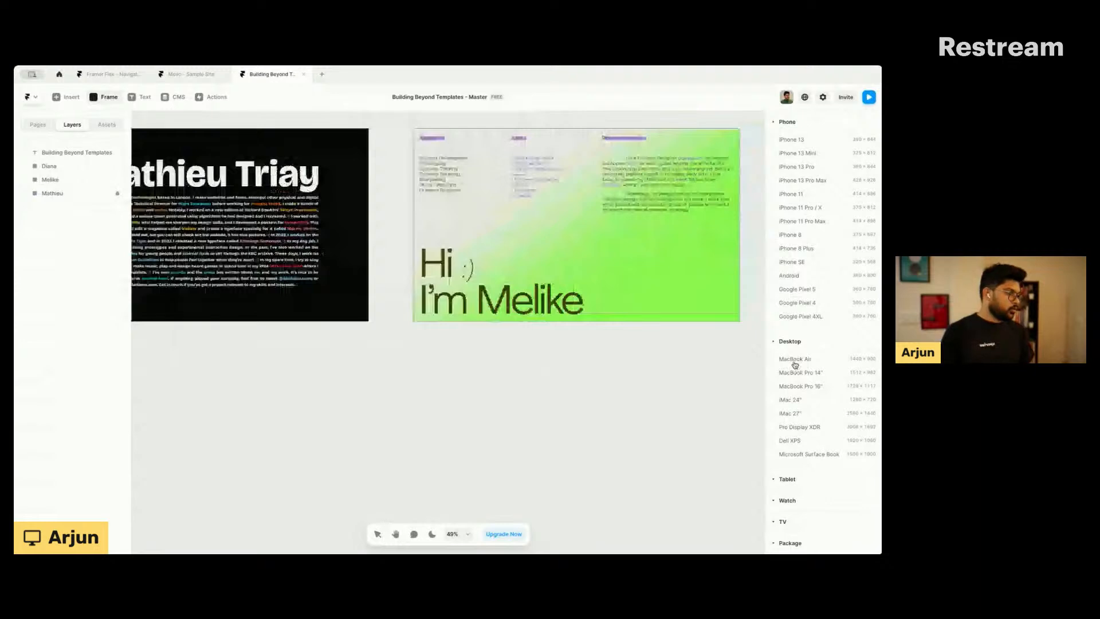
left_click(795, 361)
scroll(486, 283, "down", 2)
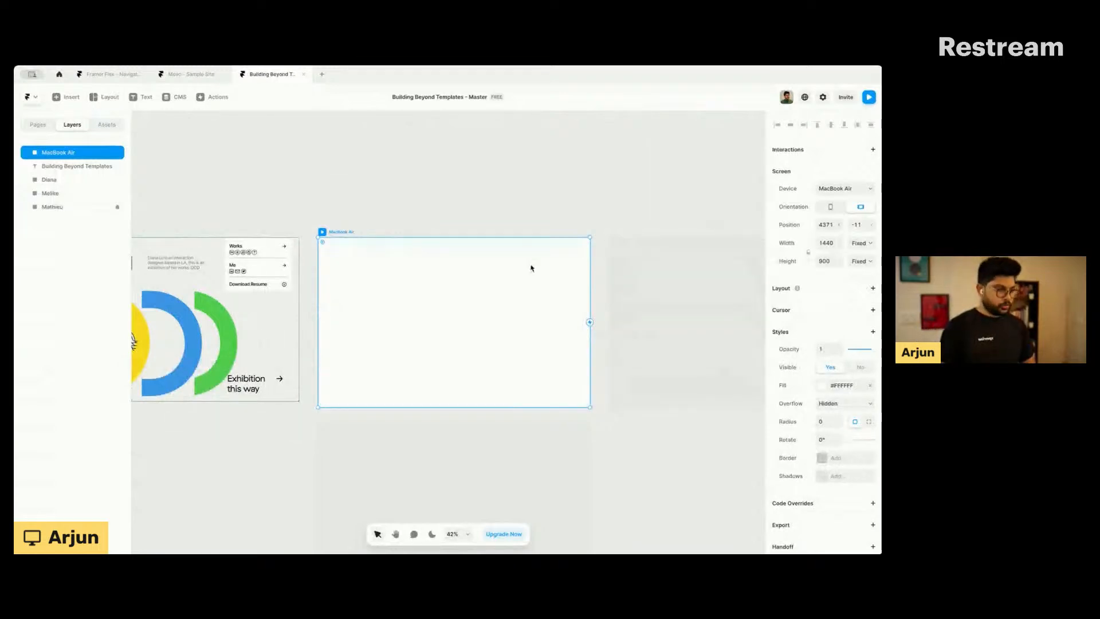
Step: Inspect the dark reference portfolio frame on the canvas, then deselect it
scroll(428, 235, "left", 5)
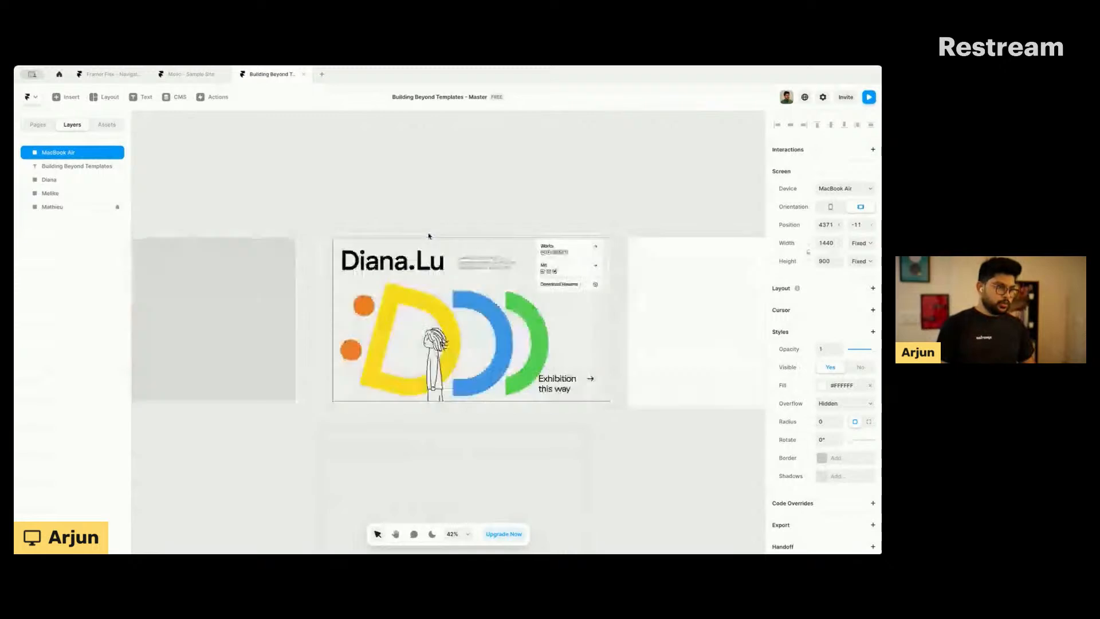
scroll(428, 236, "left", 6)
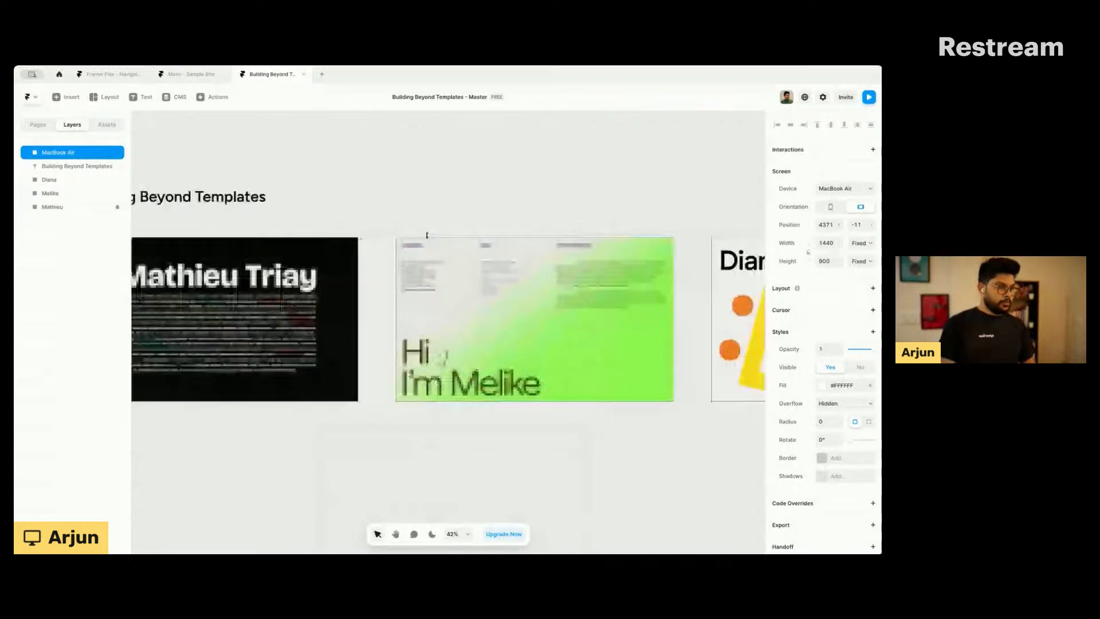
left_click(350, 246)
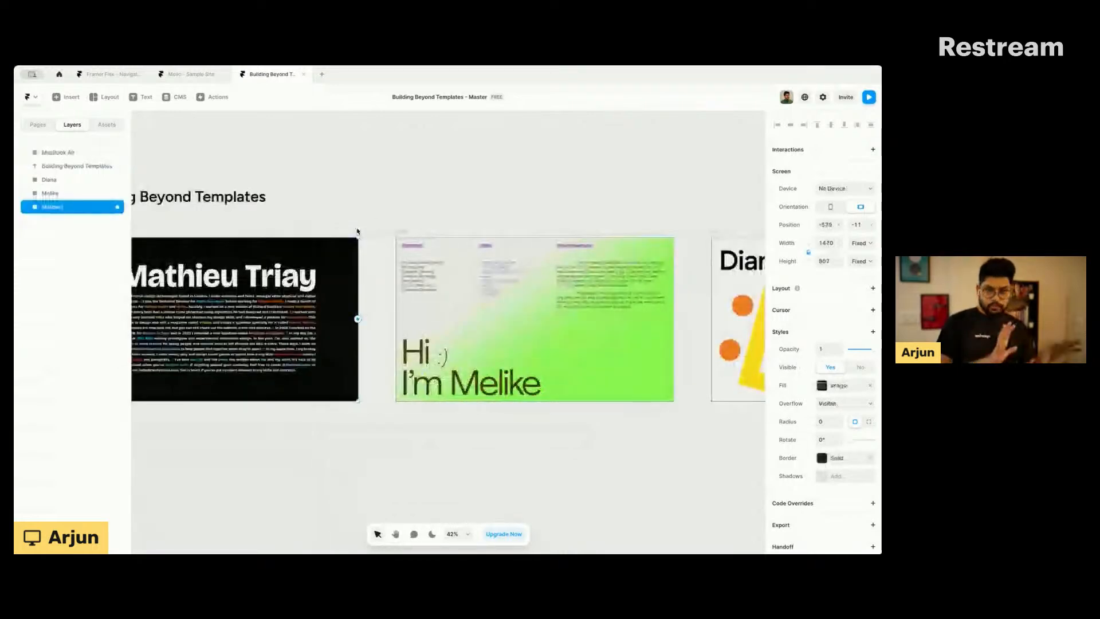
scroll(330, 201, "down", 2)
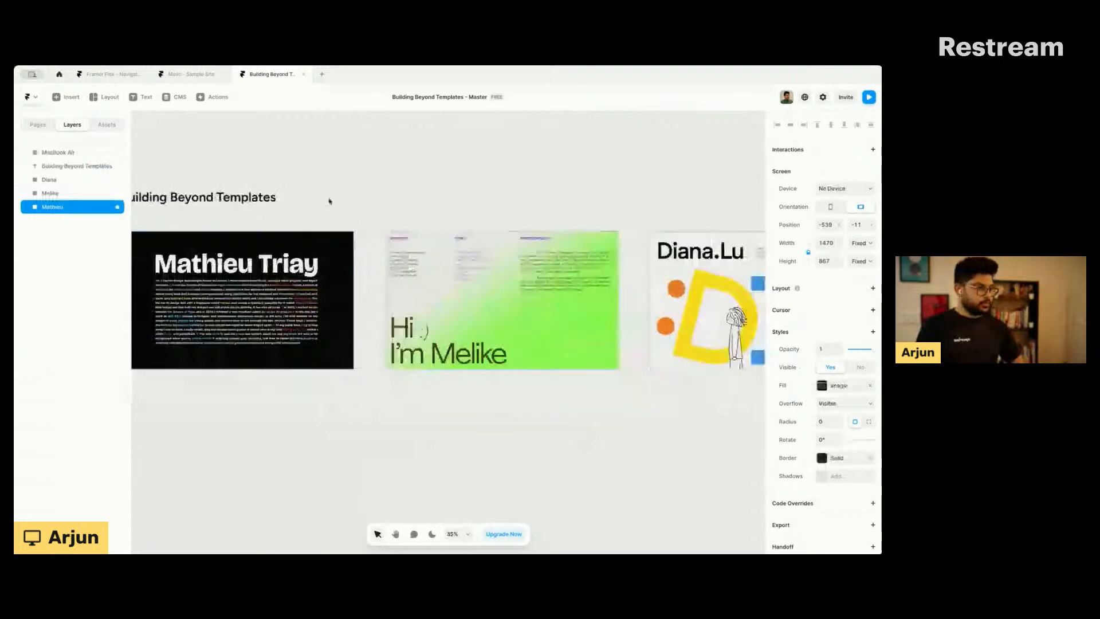
scroll(319, 222, "down", 1)
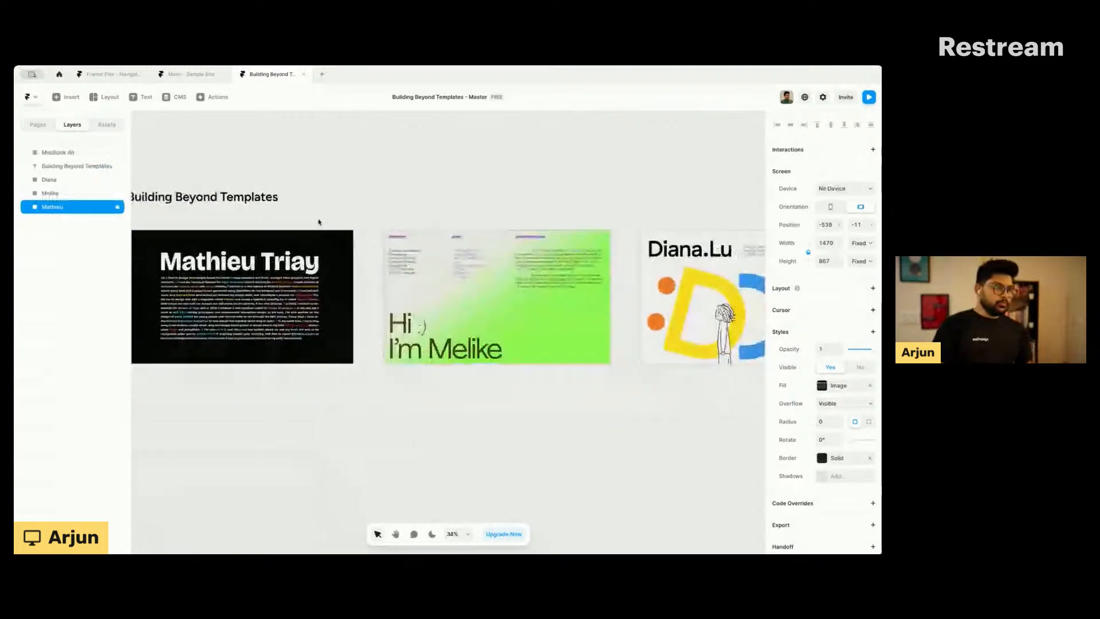
scroll(319, 223, "down", 2)
scroll(319, 223, "left", 2)
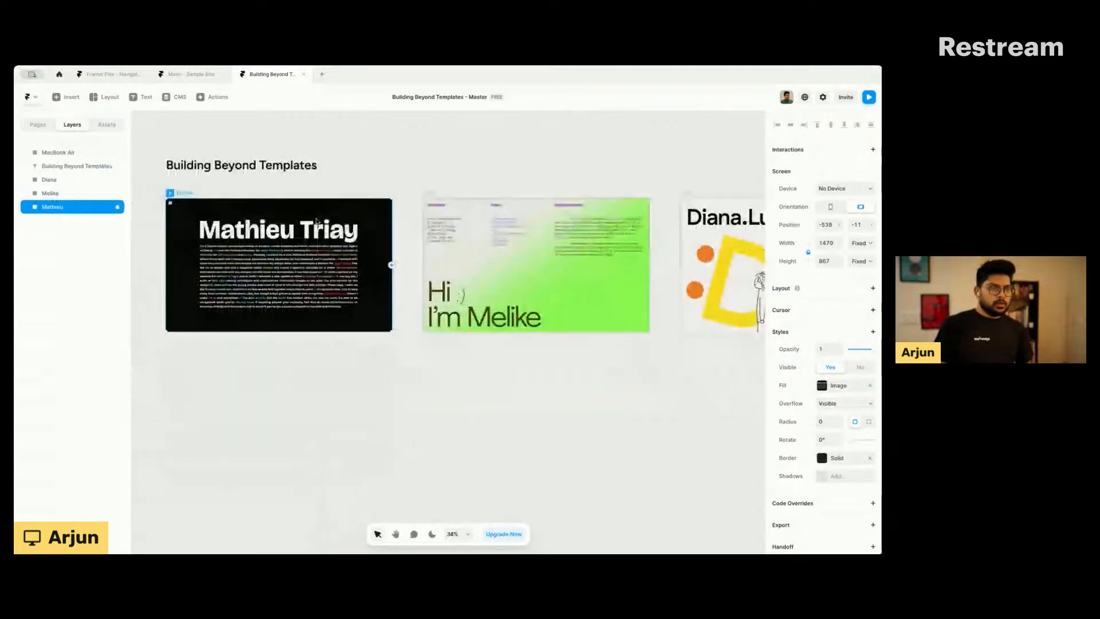
left_click(340, 172)
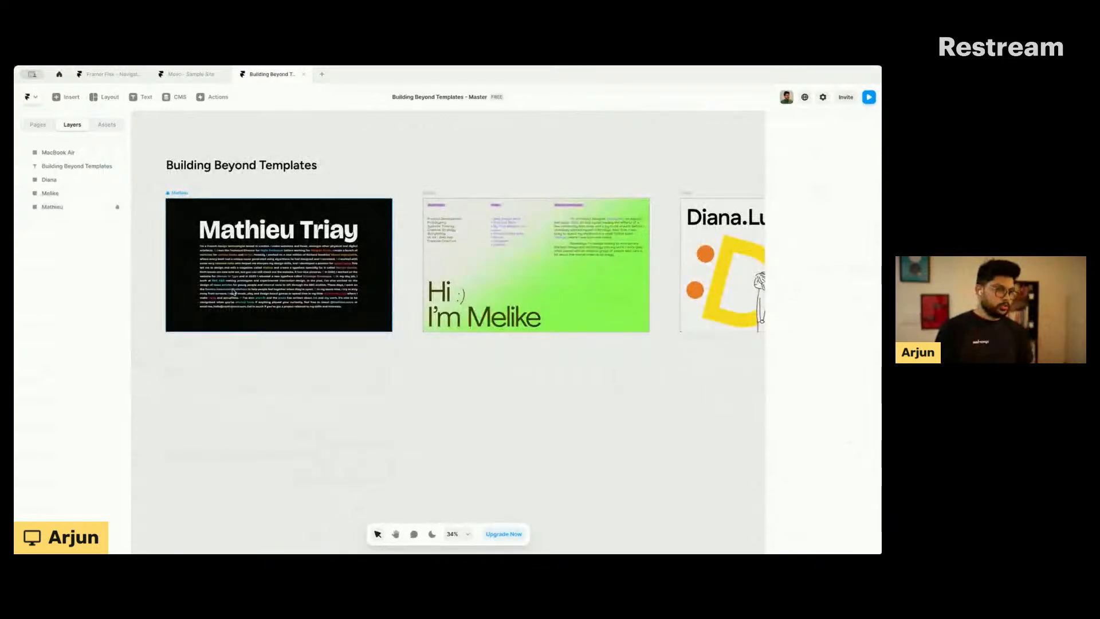
Step: Select the blank white 1440×900 MacBook Air frame beside the reference design
scroll(233, 292, "up", 1)
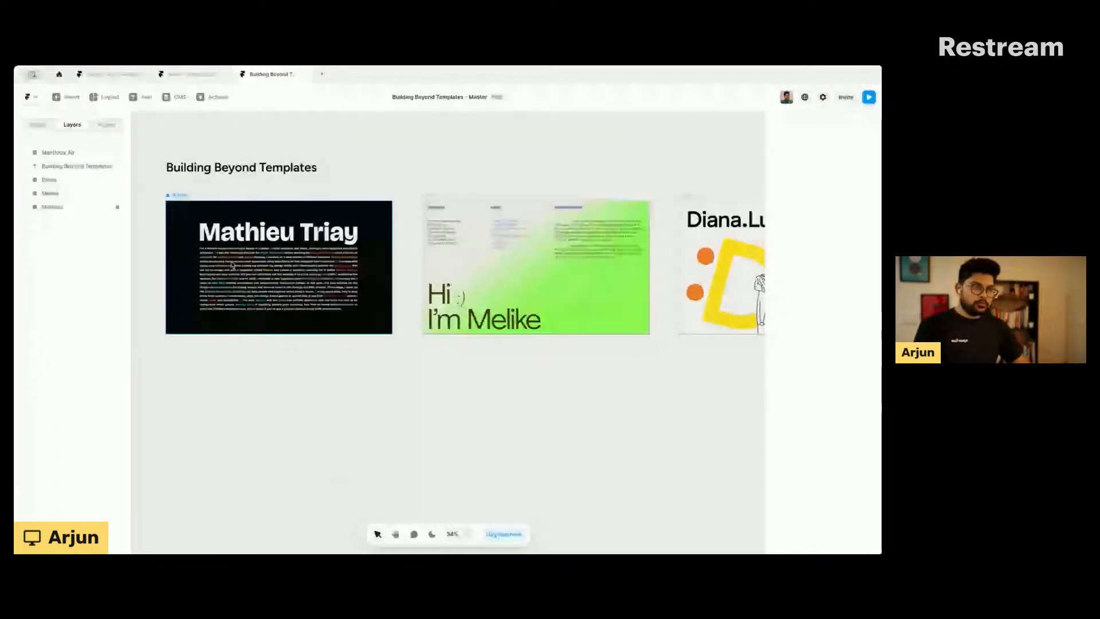
scroll(216, 240, "right", 5)
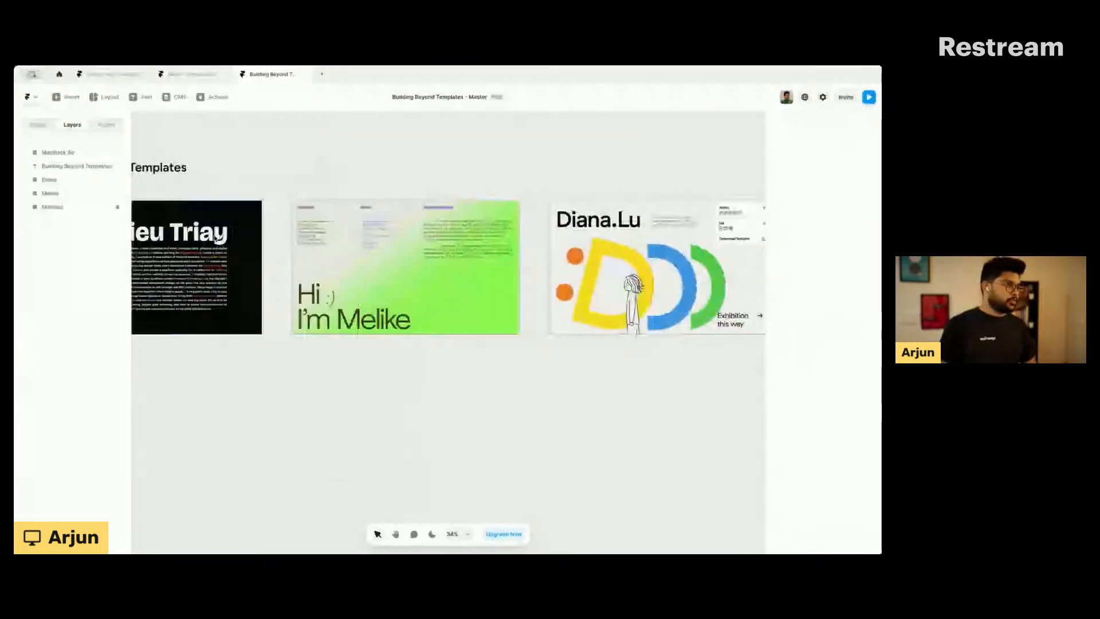
scroll(379, 227, "right", 10)
left_click(379, 227)
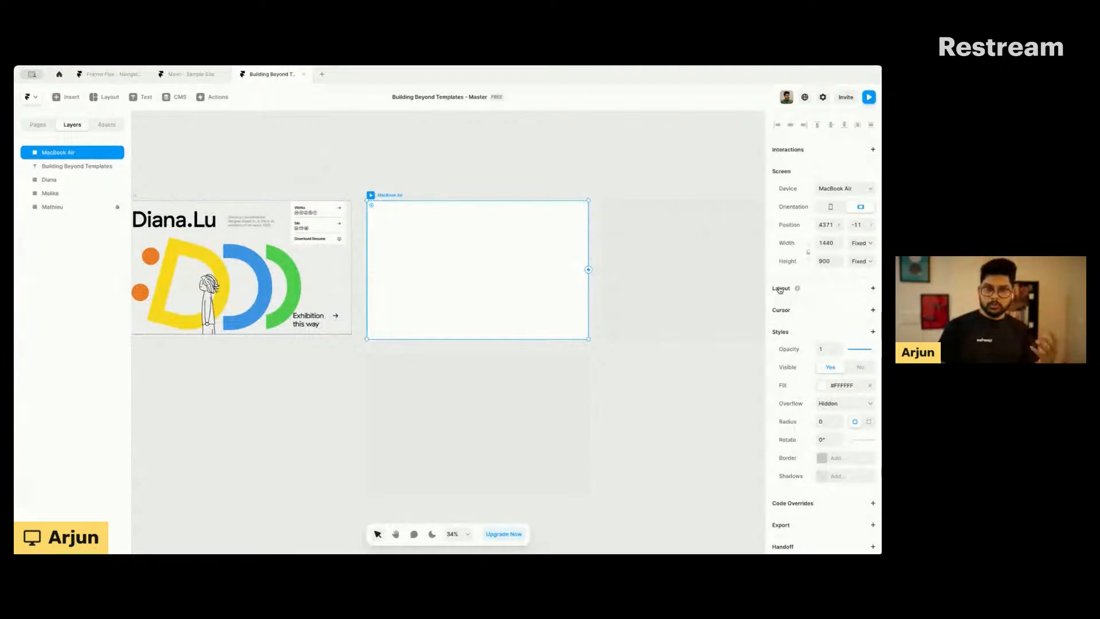
scroll(780, 290, "down", 1)
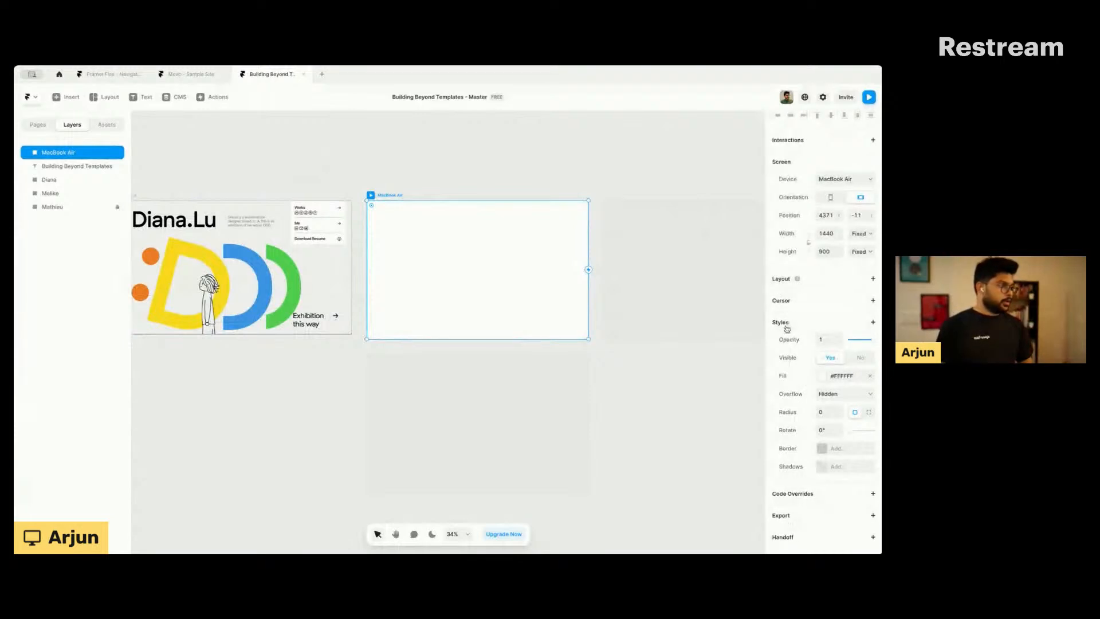
left_click(872, 322)
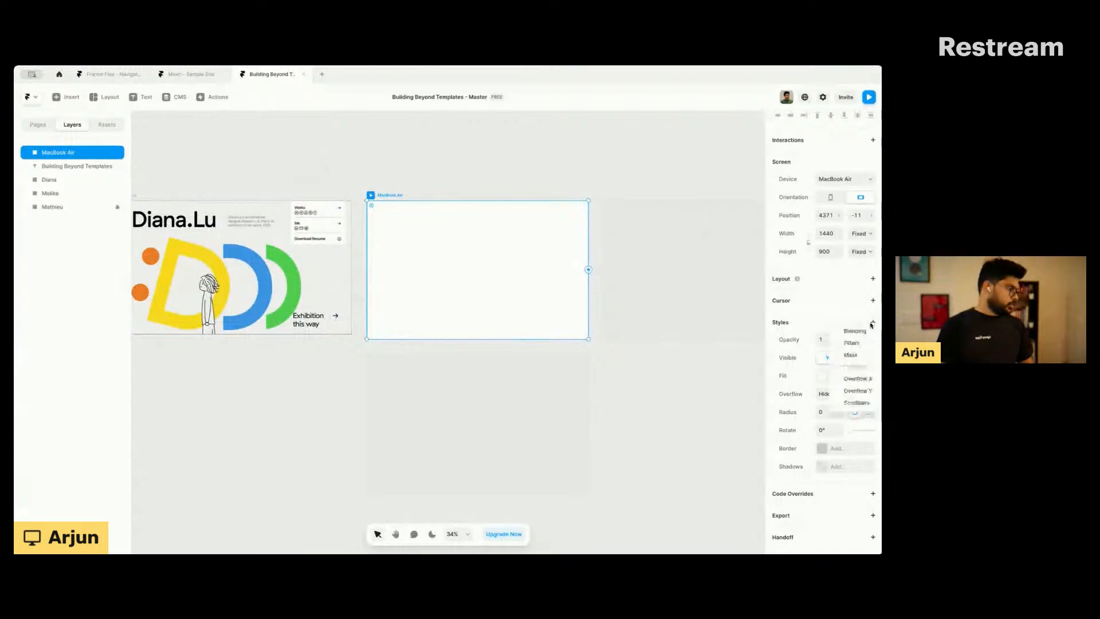
mouse_move(857, 341)
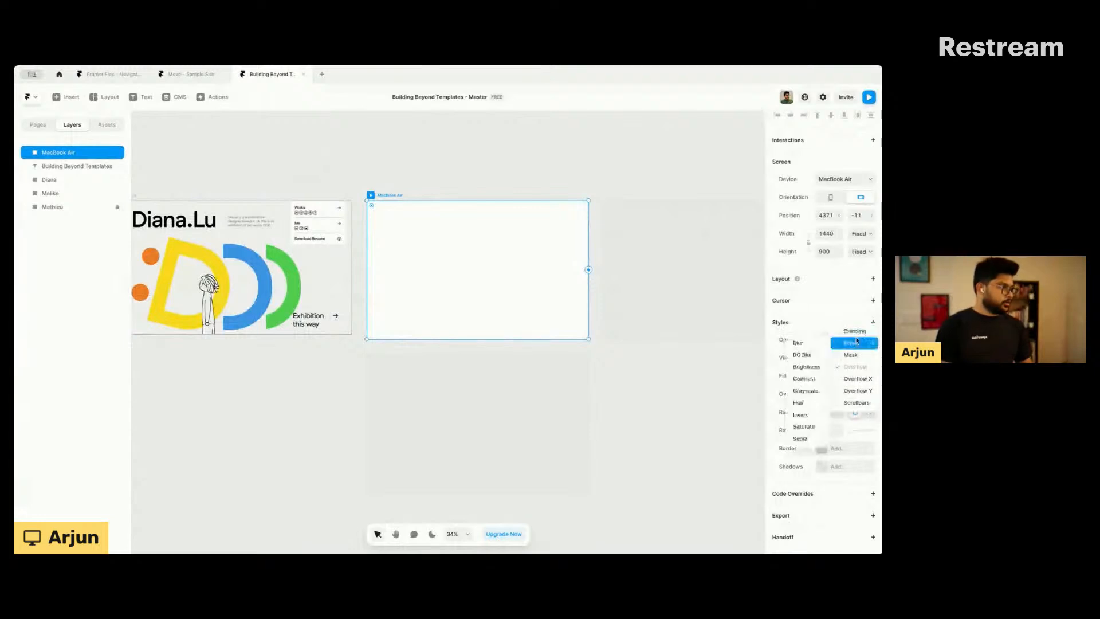
left_click(784, 323)
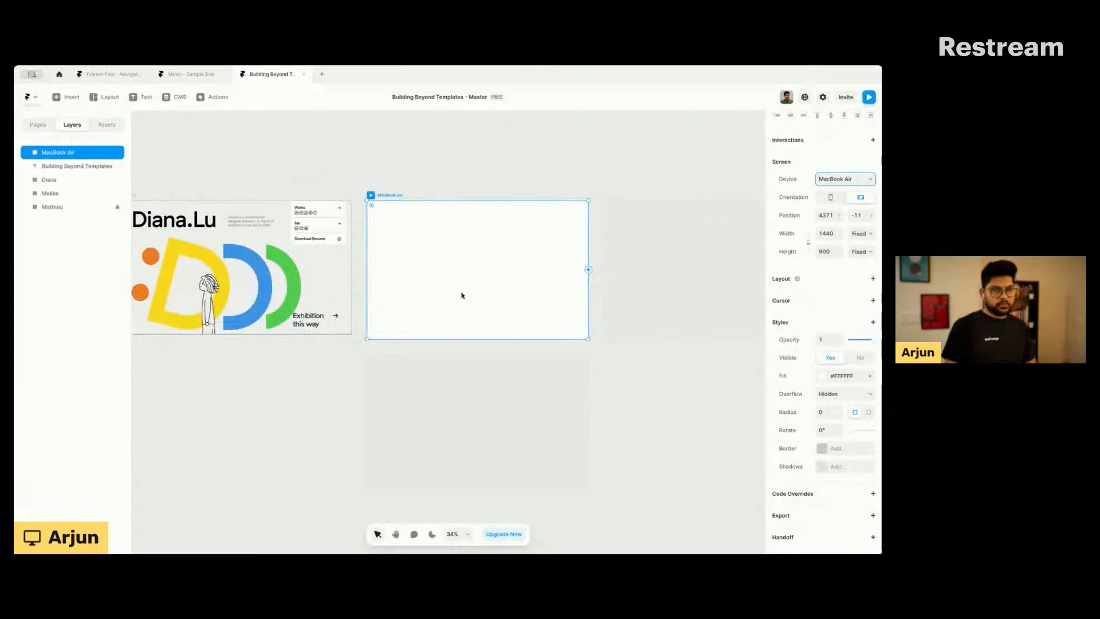
Step: Drag the white MacBook Air frame directly beneath the dark portfolio frame
left_click(373, 184)
left_click(381, 195)
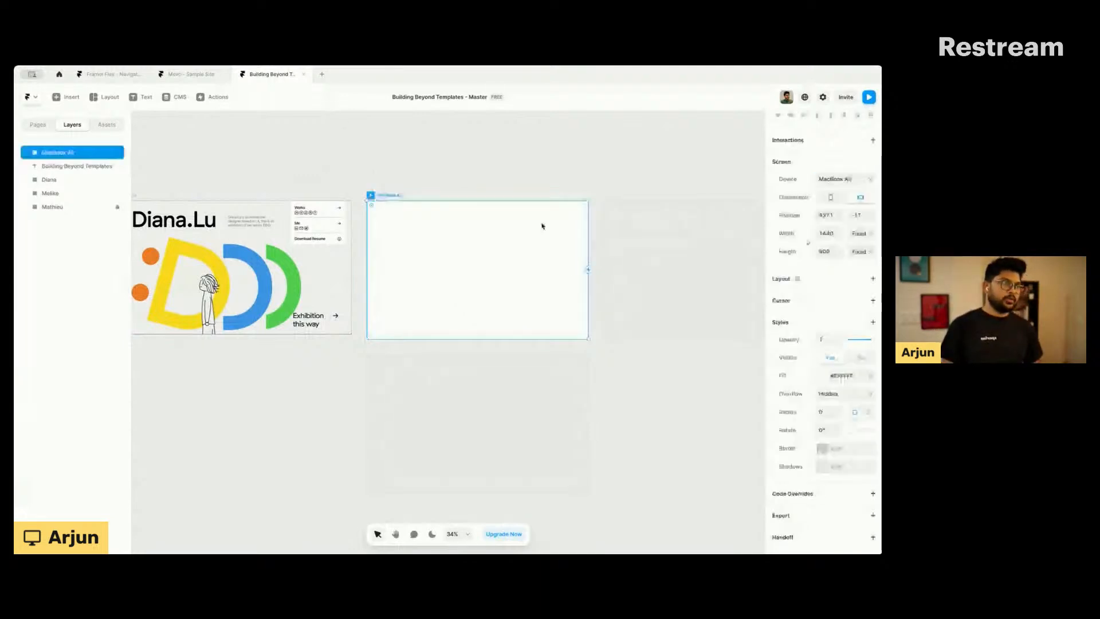
scroll(506, 229, "down", 2)
scroll(506, 229, "down", 1)
scroll(506, 231, "left", 4)
left_click_drag(701, 249, 198, 361)
Step: Zoom the canvas back in to about 70% and clear the selection
scroll(172, 396, "up", 1)
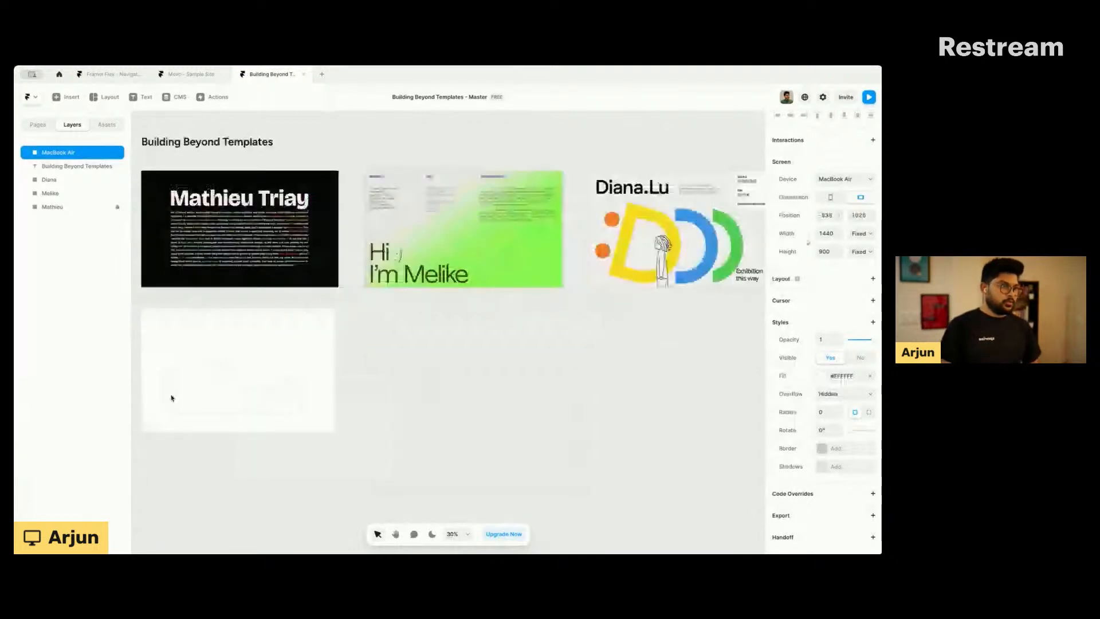
scroll(168, 406, "up", 3)
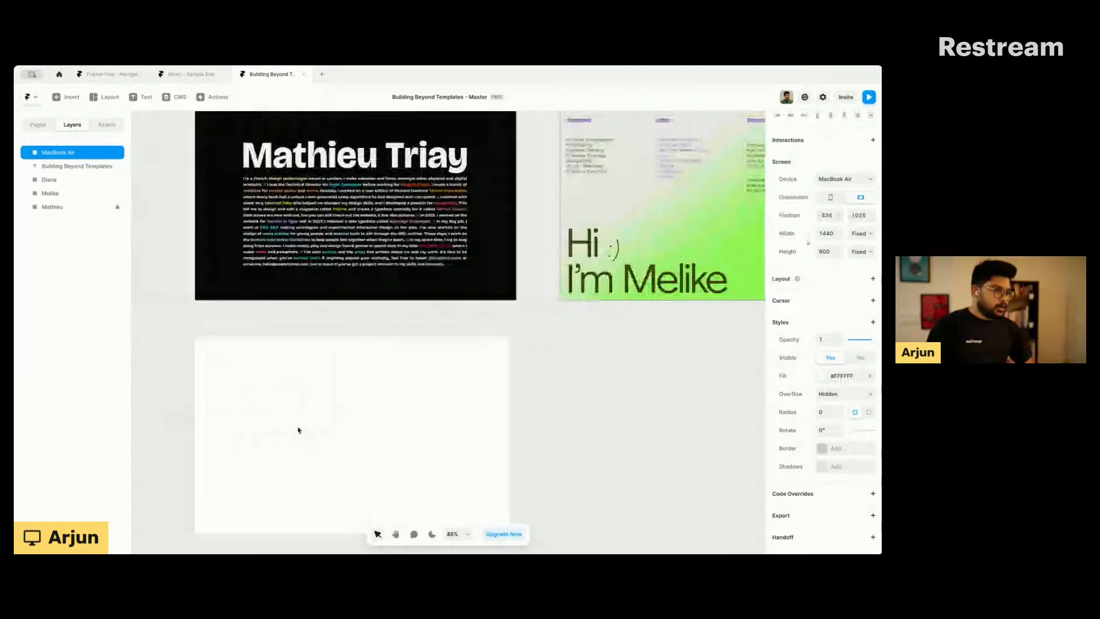
scroll(295, 426, "up", 1)
scroll(294, 426, "up", 1)
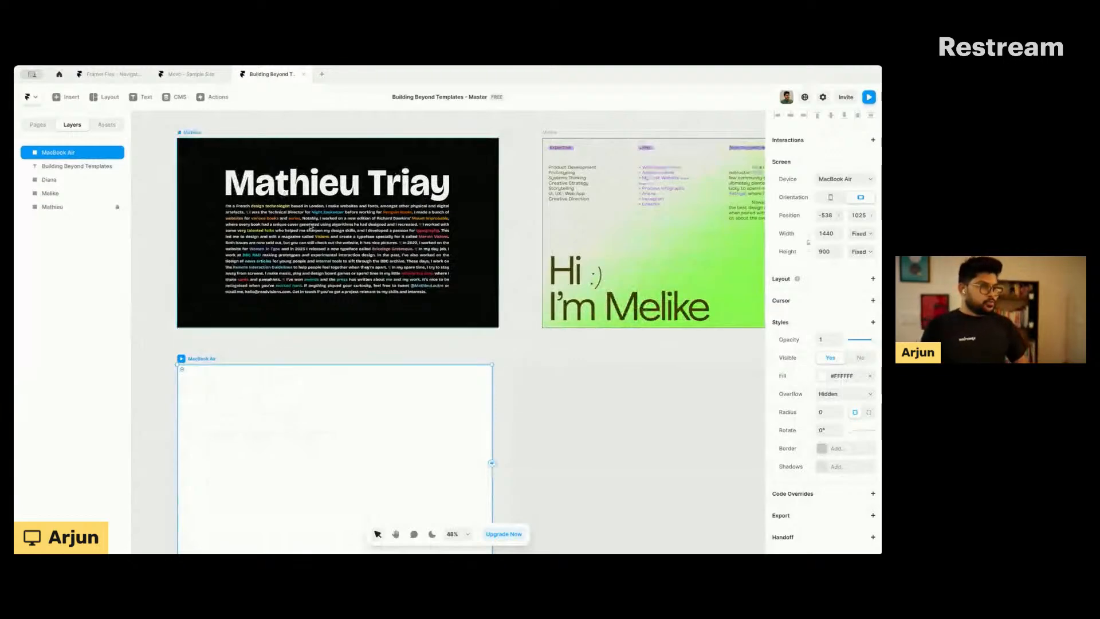
scroll(309, 203, "up", 2)
scroll(309, 203, "up", 2)
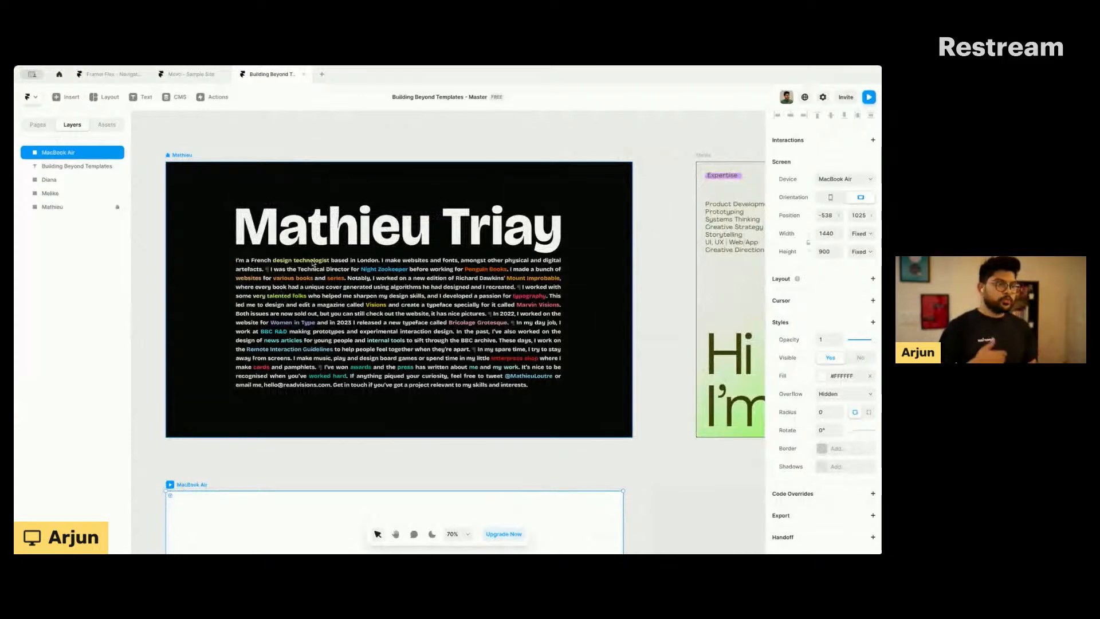
scroll(507, 355, "down", 2)
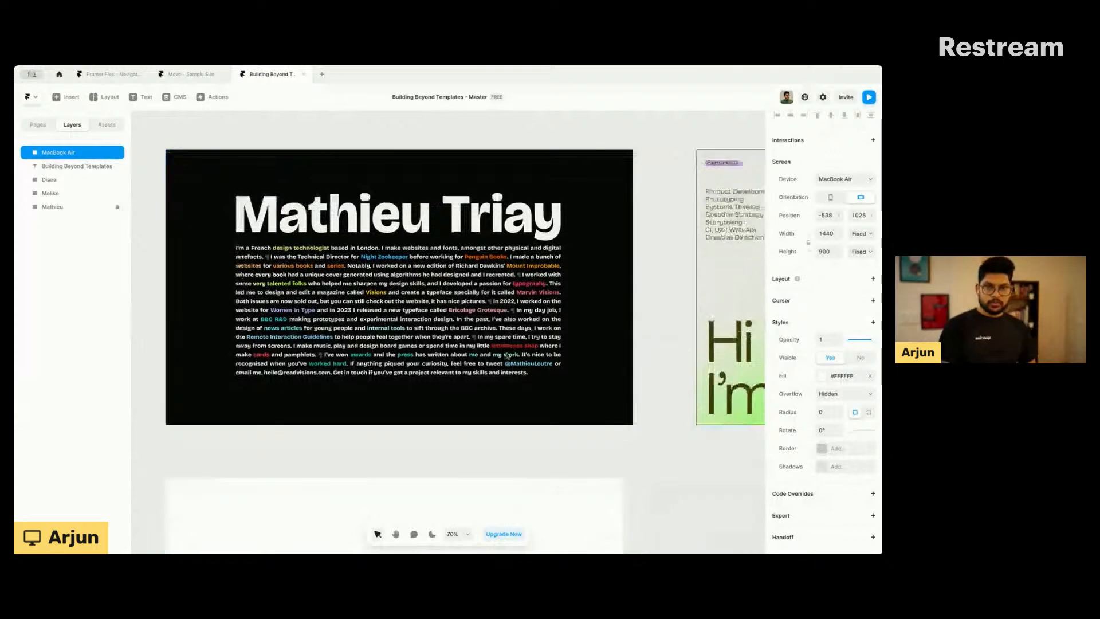
scroll(507, 356, "down", 2)
scroll(247, 224, "down", 1)
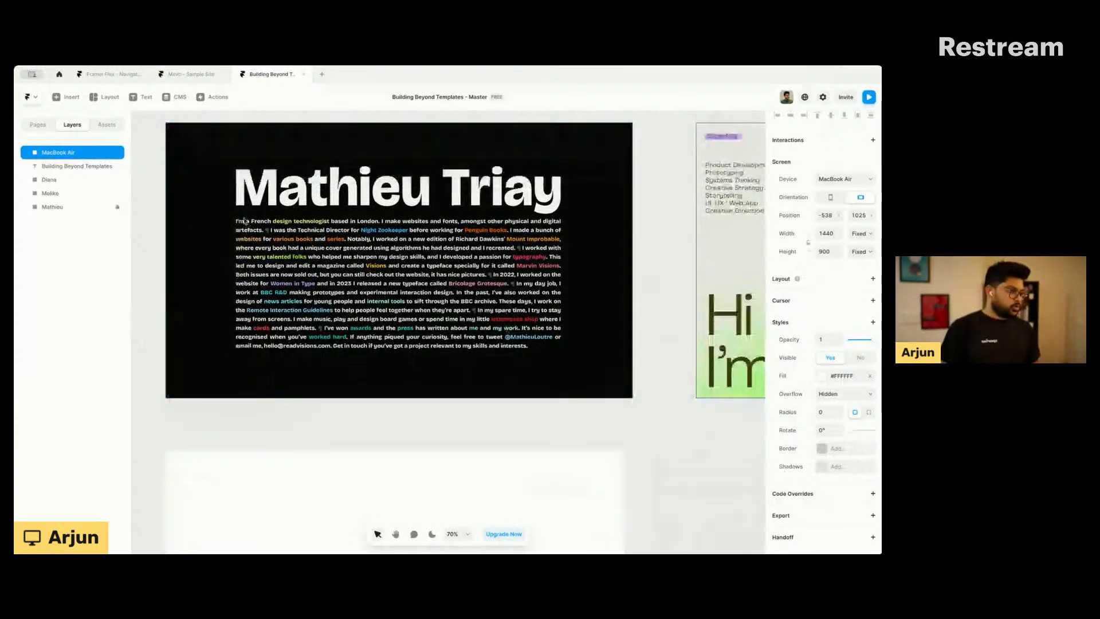
scroll(533, 355, "down", 1)
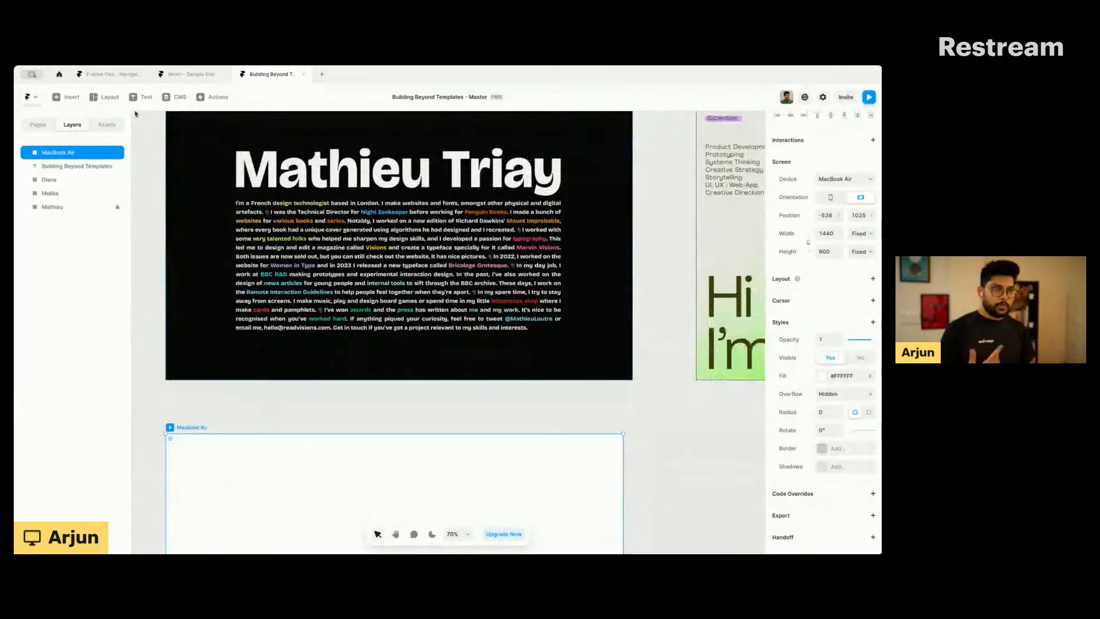
left_click(135, 114)
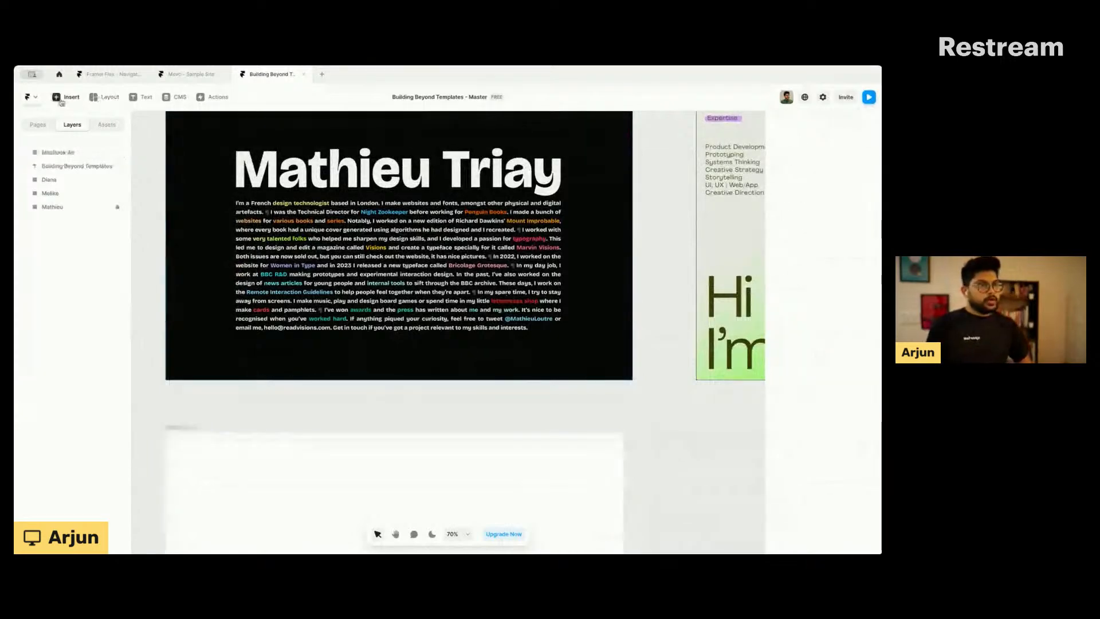
Step: Browse the Insert and Layout element options in the toolbar
left_click(64, 98)
left_click(64, 98)
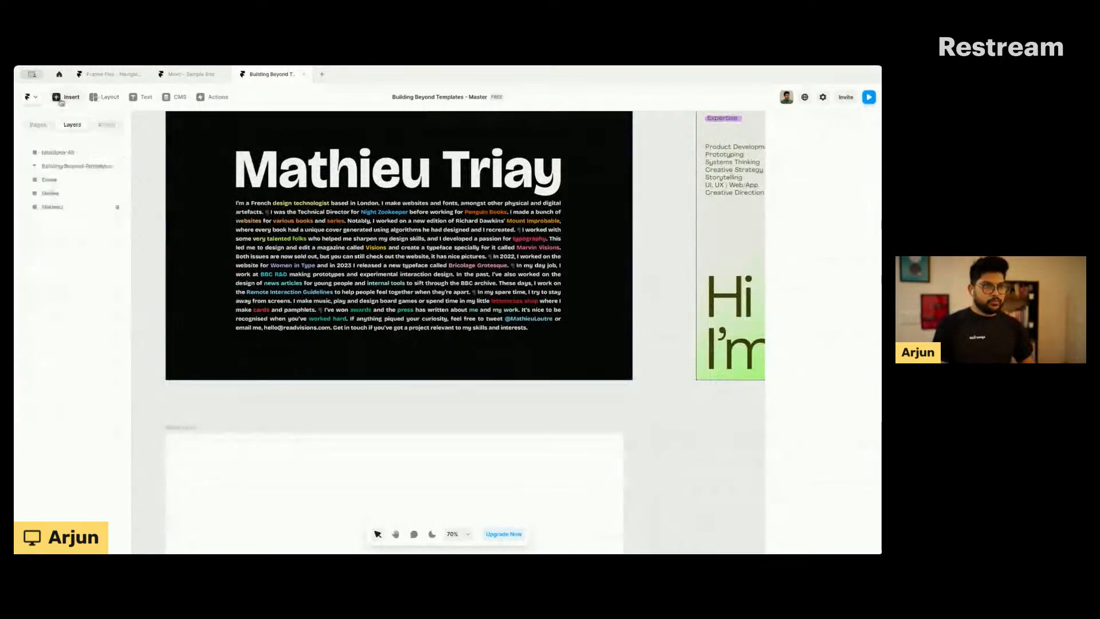
left_click(104, 97)
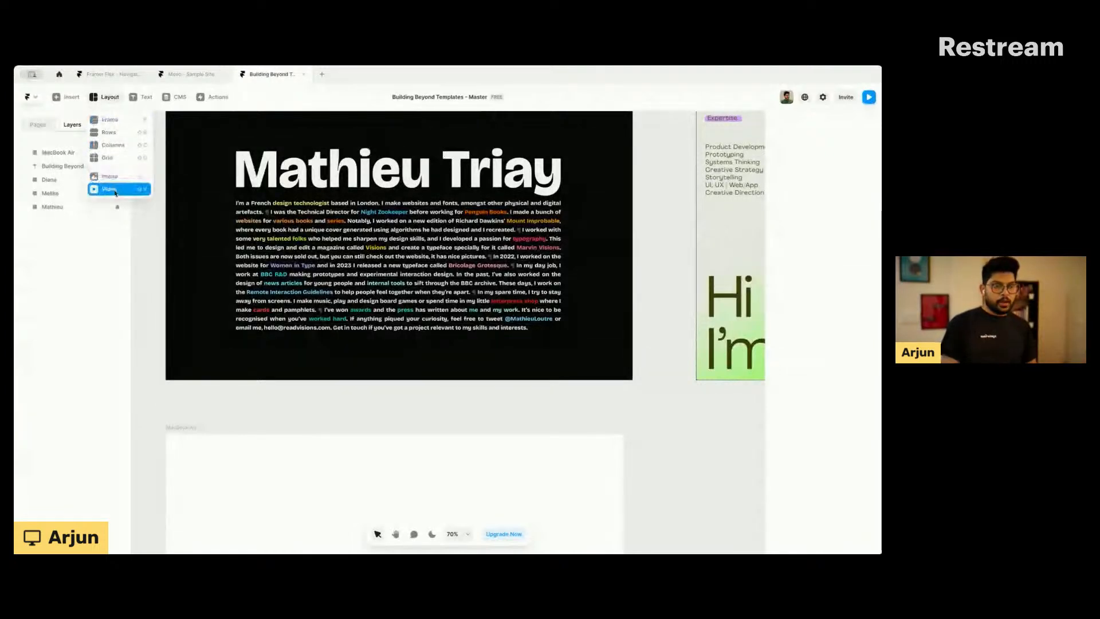
Step: Create an empty Figtree Semibold text layer inside the white MacBook Air frame
left_click(146, 99)
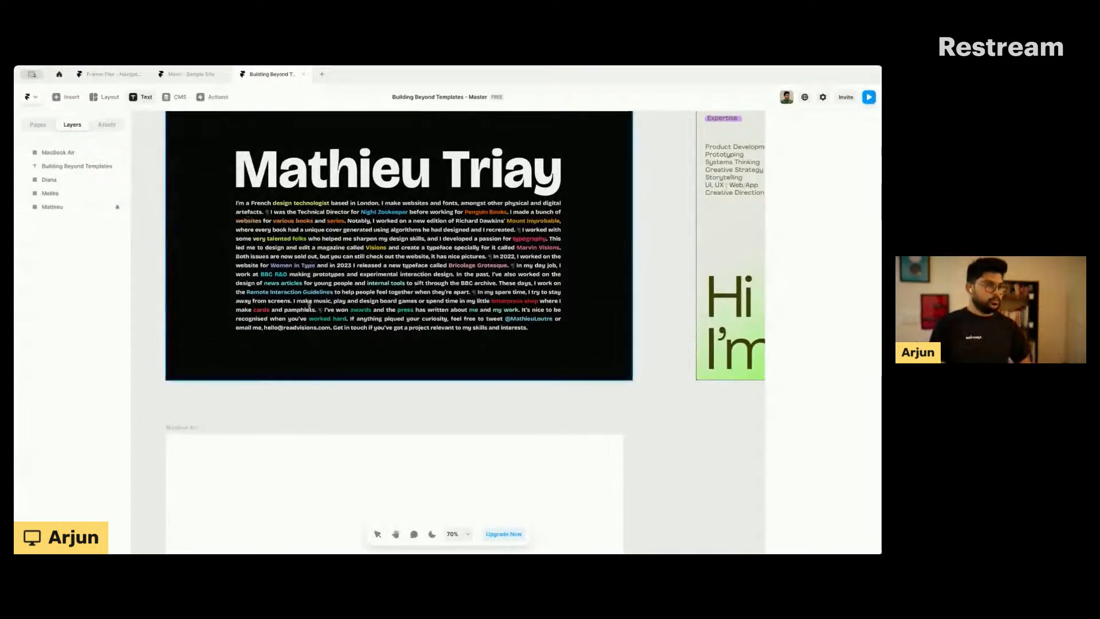
scroll(309, 306, "down", 1)
scroll(303, 354, "down", 5)
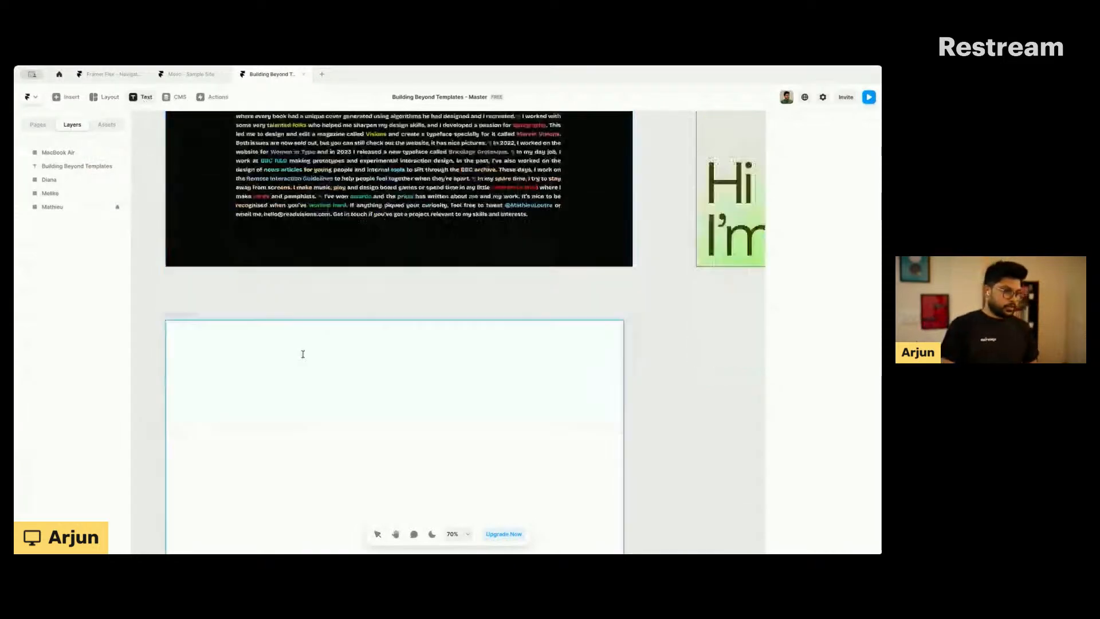
left_click(280, 385)
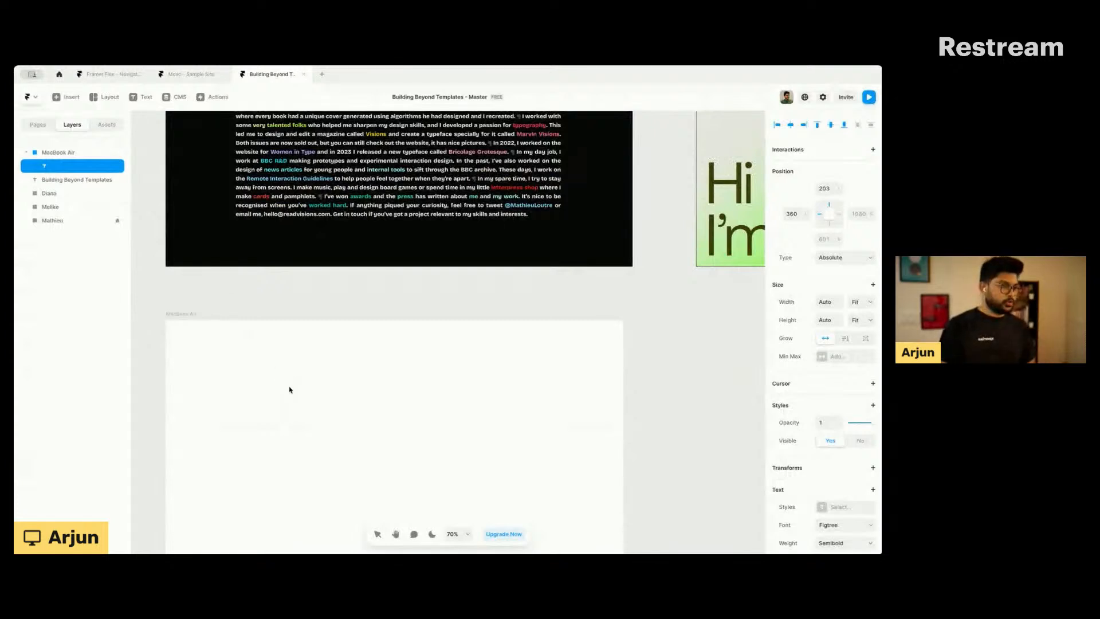
scroll(281, 404, "down", 1)
scroll(281, 405, "down", 3)
scroll(281, 404, "up", 5)
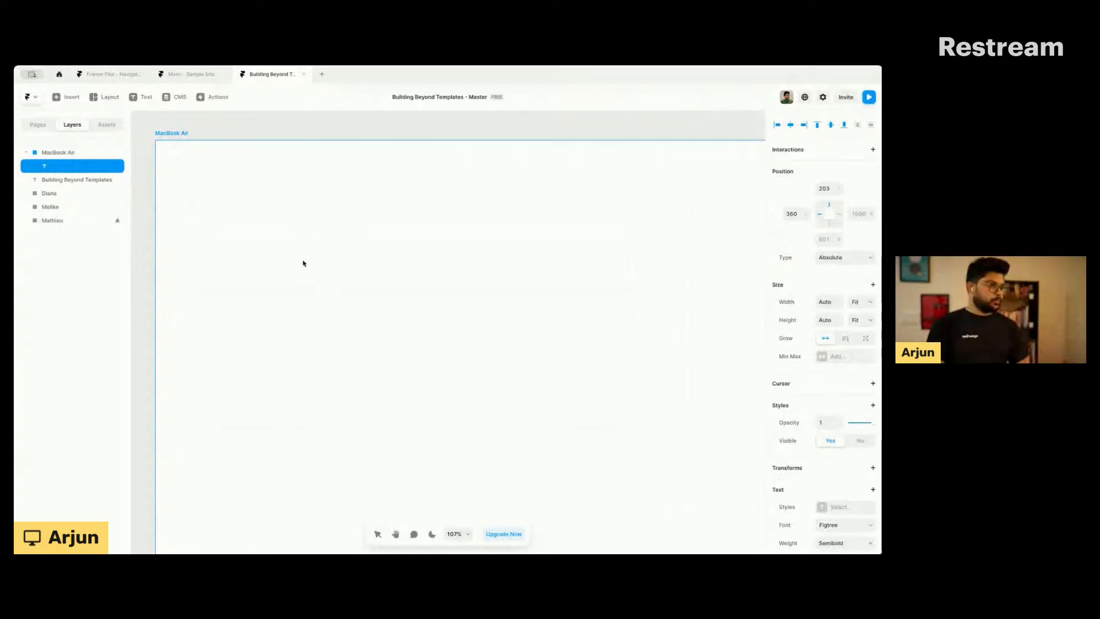
scroll(303, 263, "down", 1)
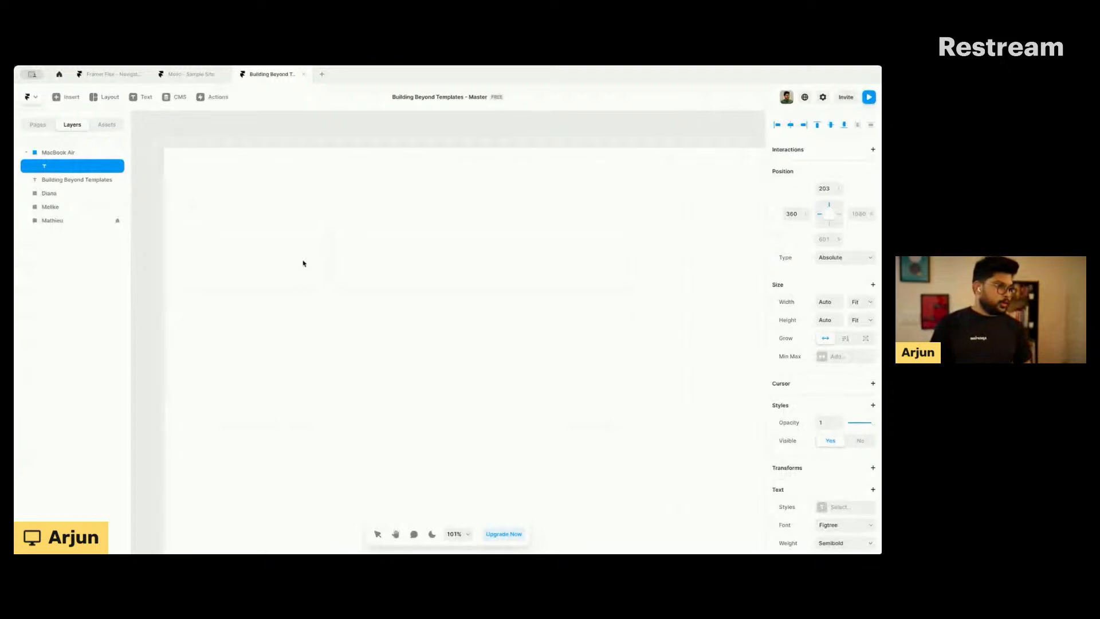
scroll(304, 263, "down", 3)
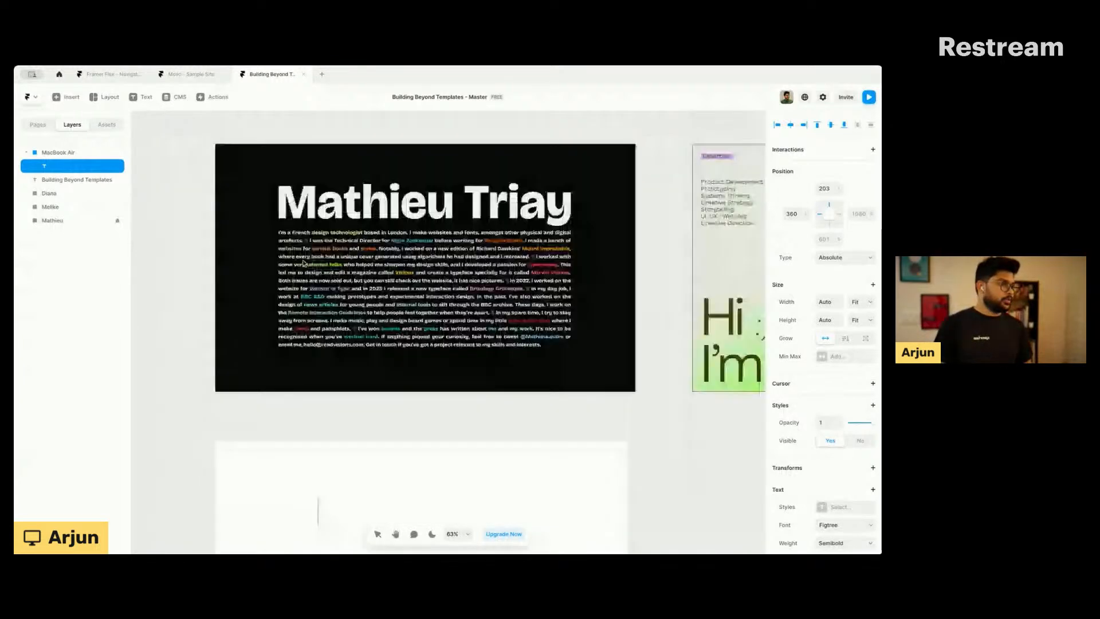
scroll(303, 263, "down", 2)
scroll(303, 264, "up", 1)
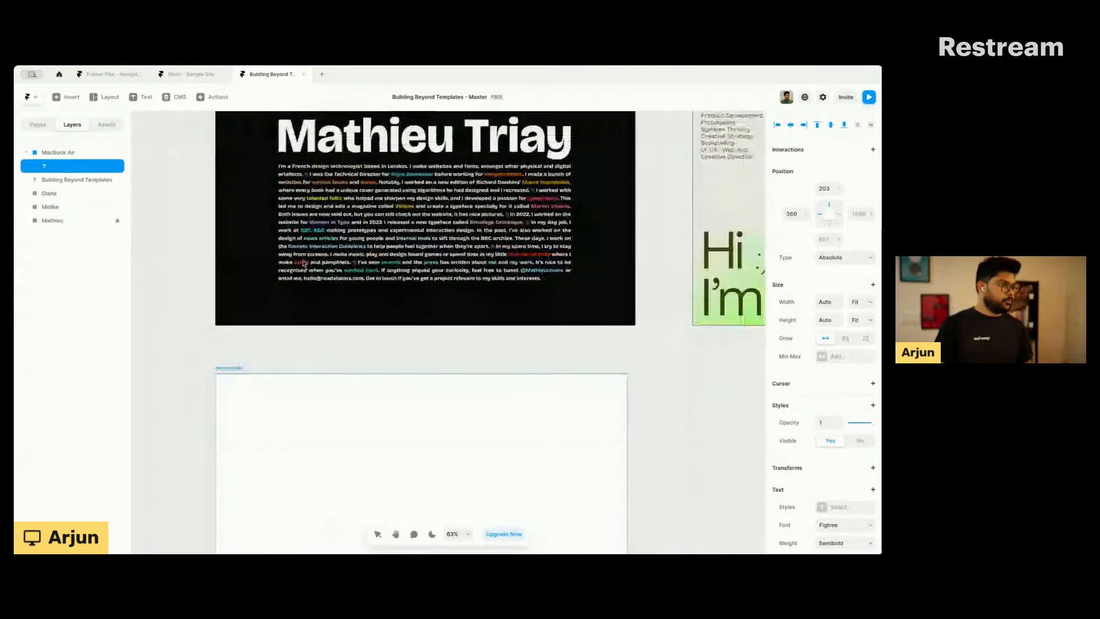
Step: Replace the placeholder name with the reference designer's full name as the heading, then exit editing
type("Arjun ")
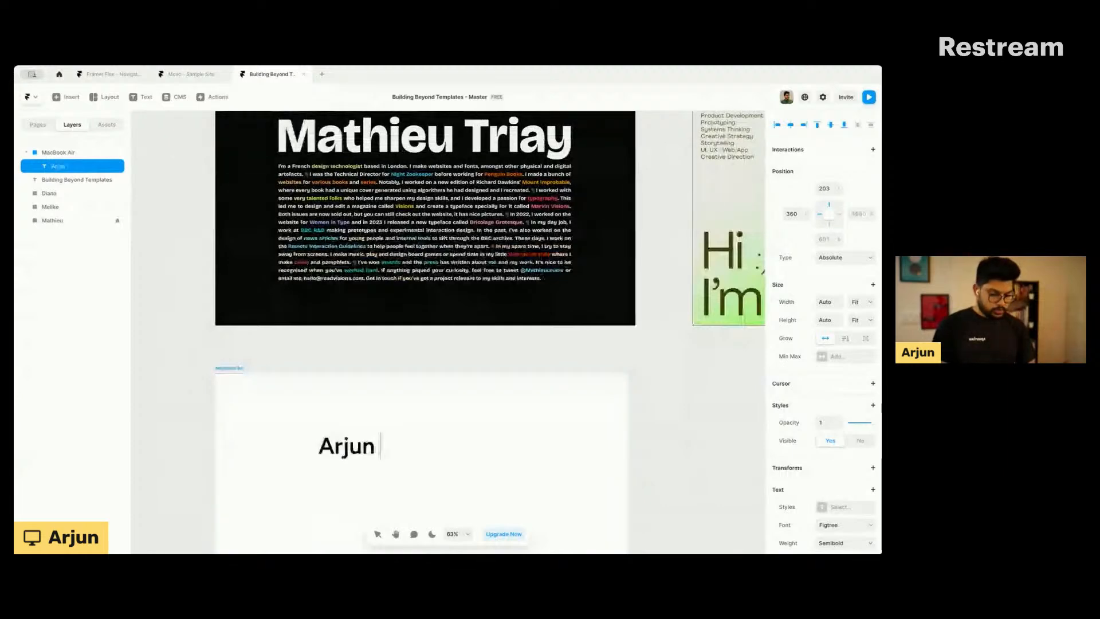
type("Phlox")
scroll(424, 332, "down", 3)
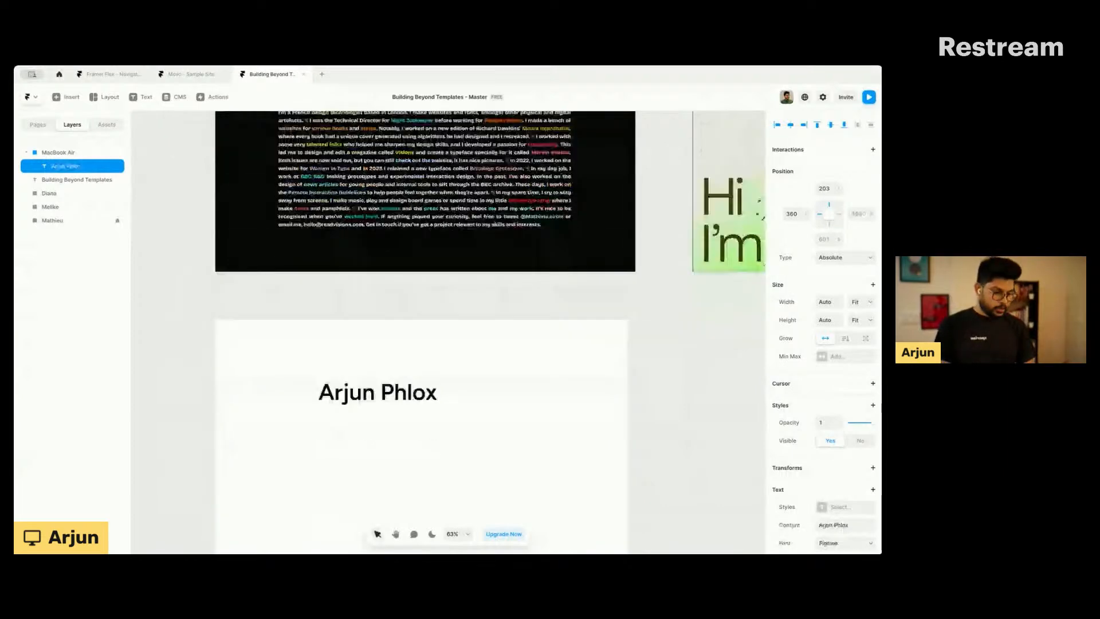
scroll(380, 409, "up", 2)
scroll(380, 409, "up", 2)
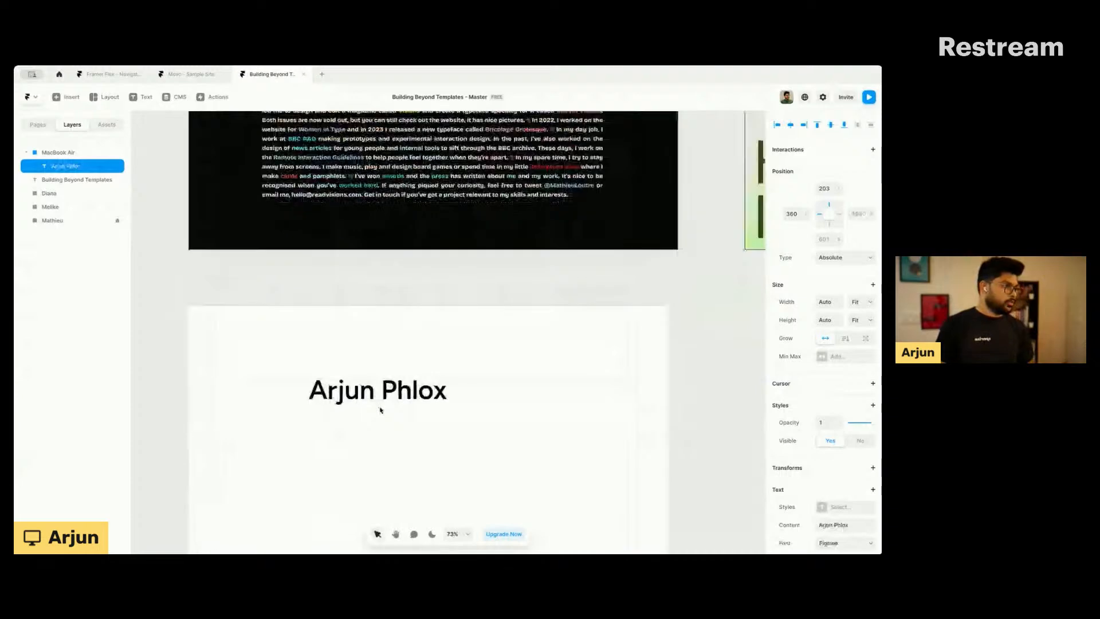
scroll(380, 410, "down", 1)
scroll(380, 410, "up", 5)
key("Return")
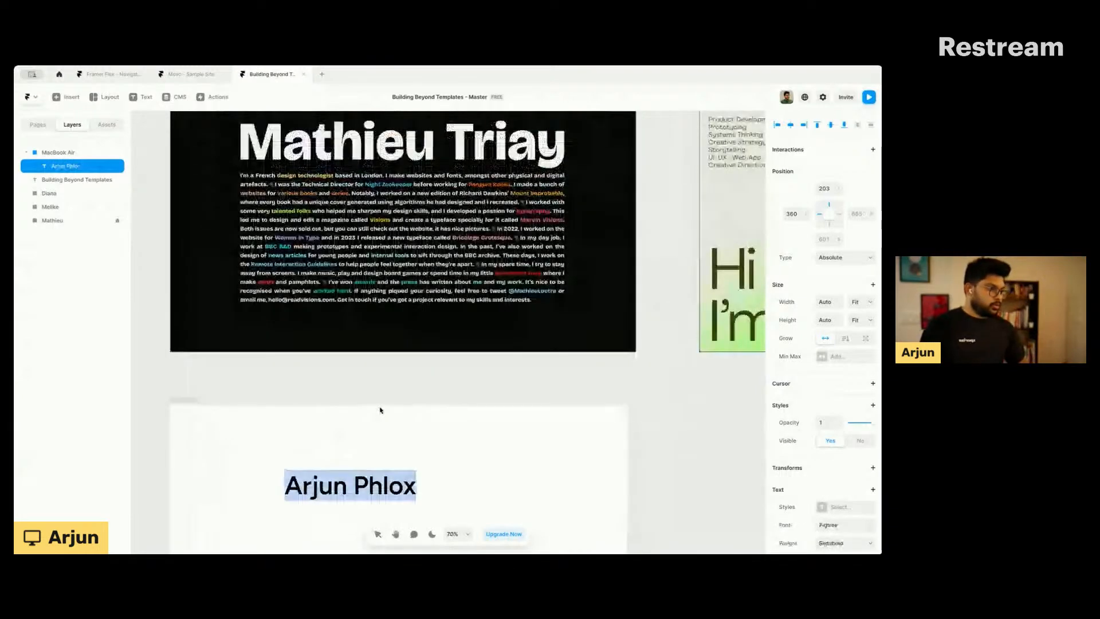
type("Mathi")
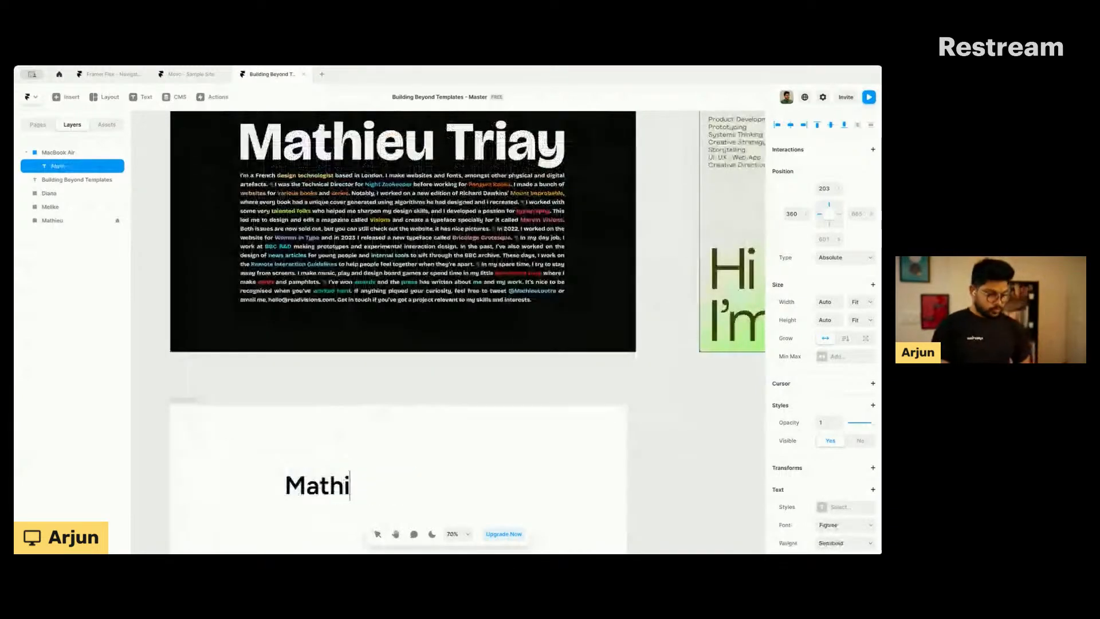
type("eu ")
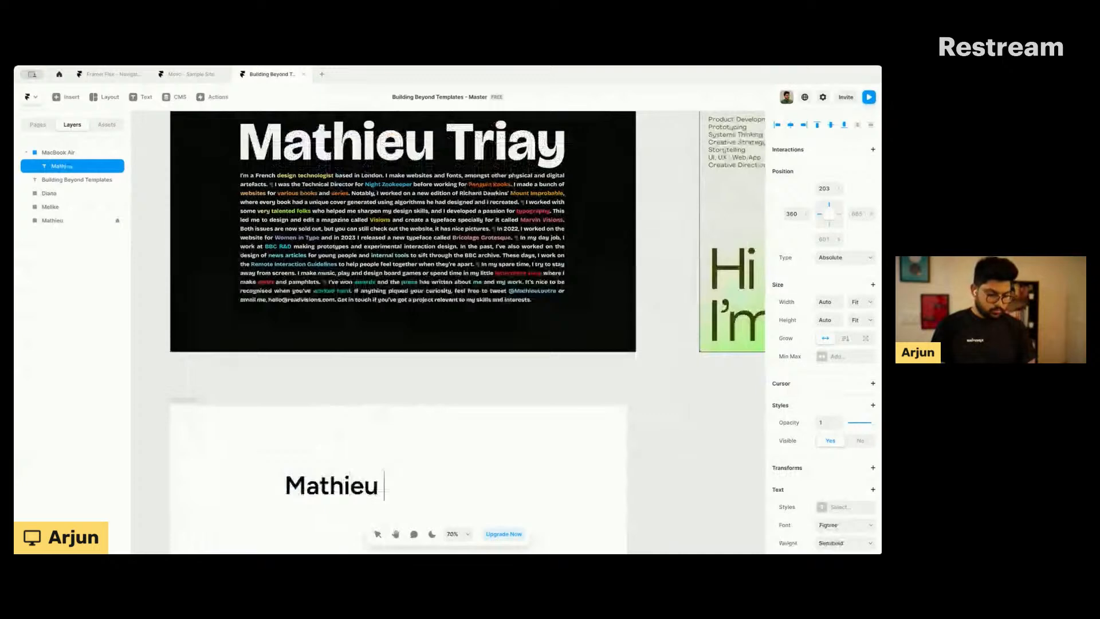
type("Triay")
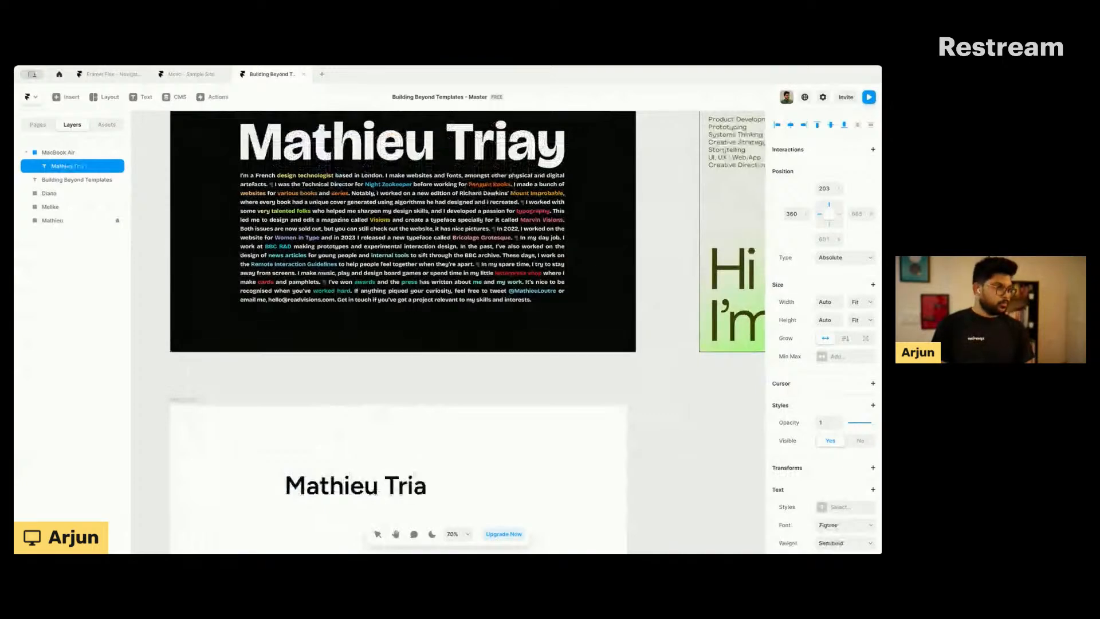
key("Escape")
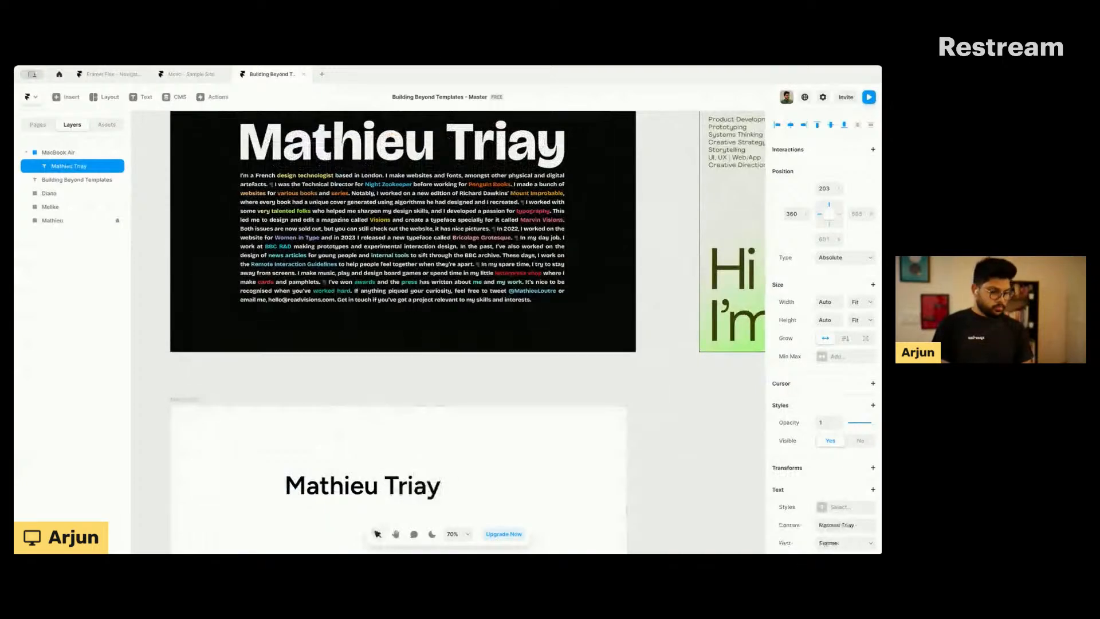
scroll(405, 348, "down", 3)
scroll(783, 395, "down", 2)
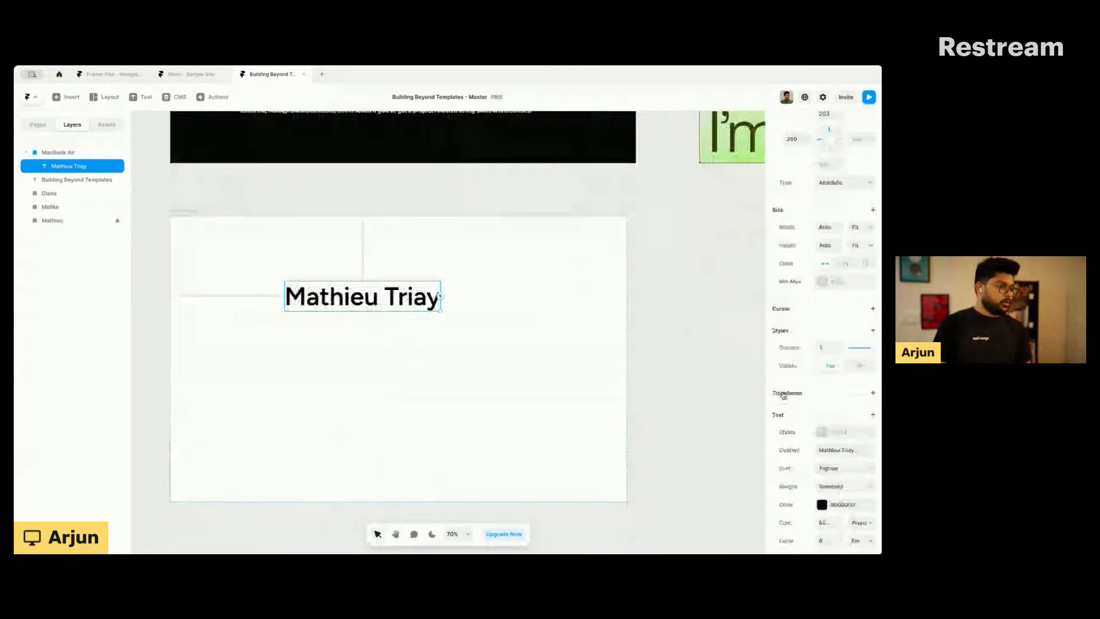
scroll(783, 395, "down", 3)
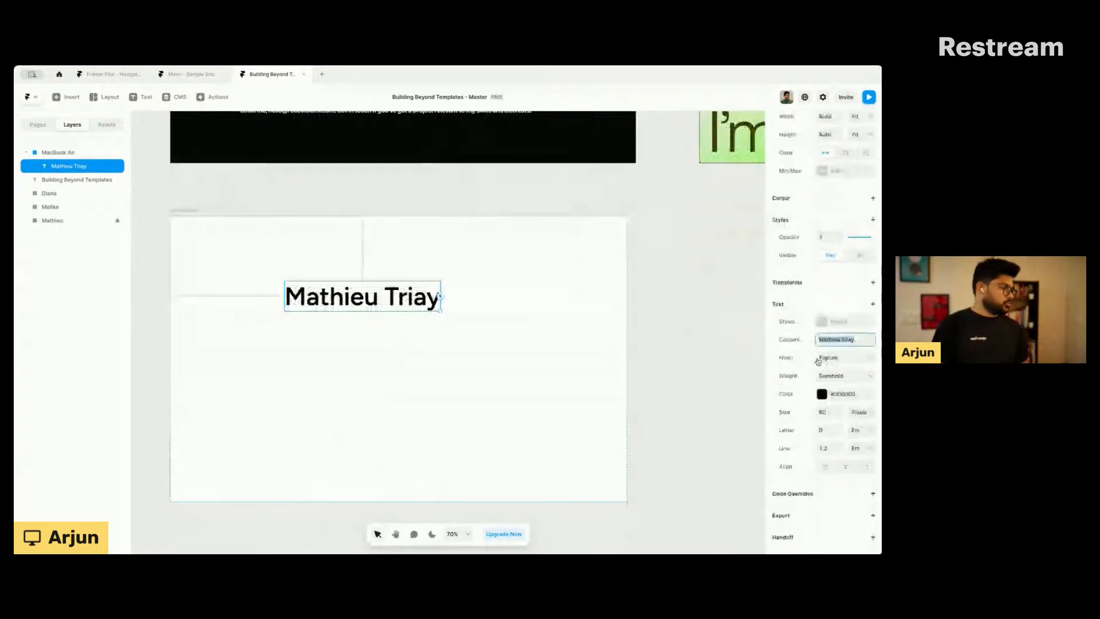
left_click(831, 356)
left_click(749, 359)
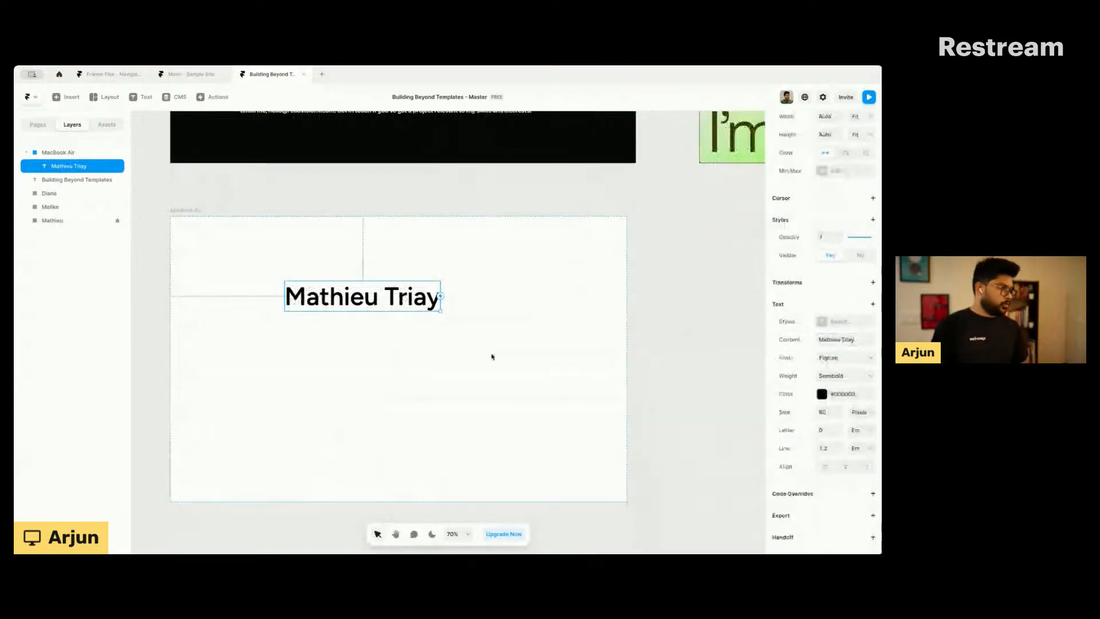
left_click(825, 358)
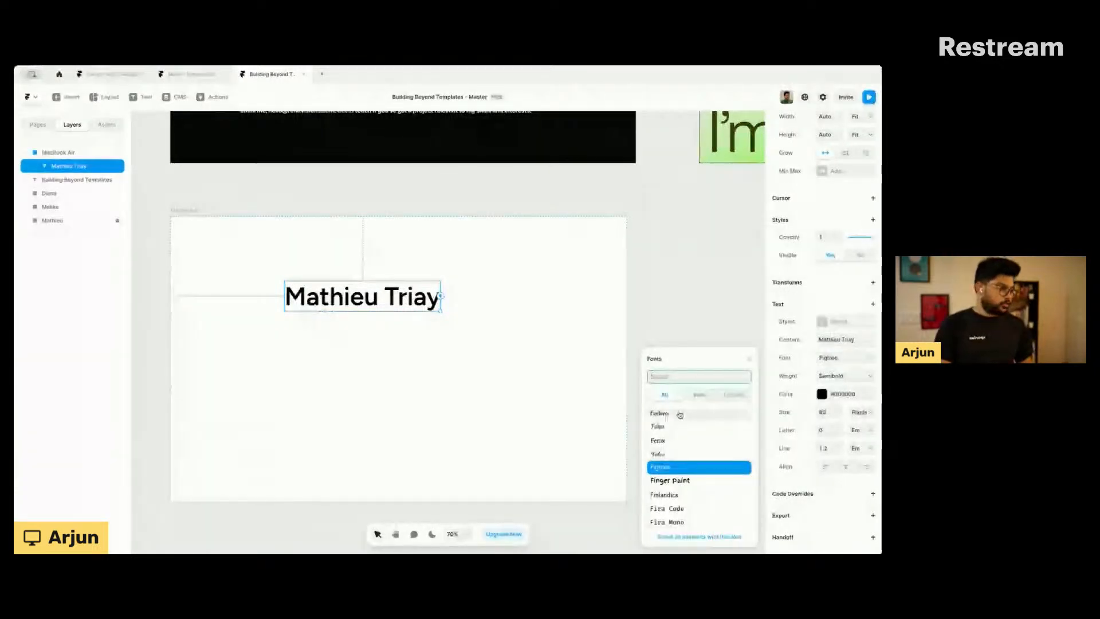
scroll(679, 414, "up", 3)
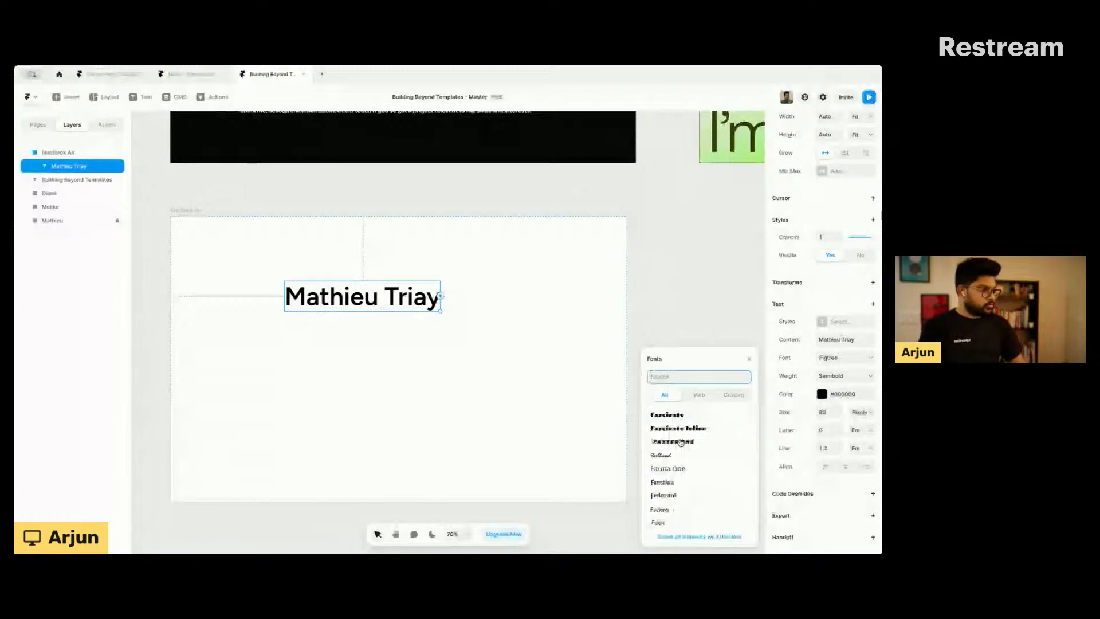
scroll(681, 438, "up", 2)
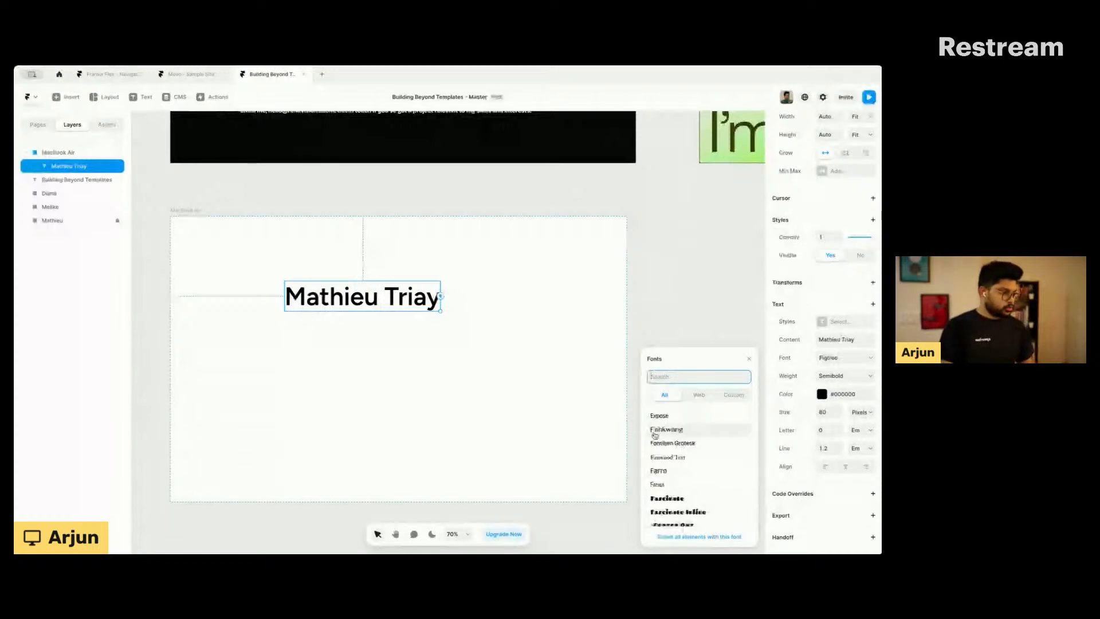
scroll(665, 428, "up", 1)
scroll(665, 429, "up", 1)
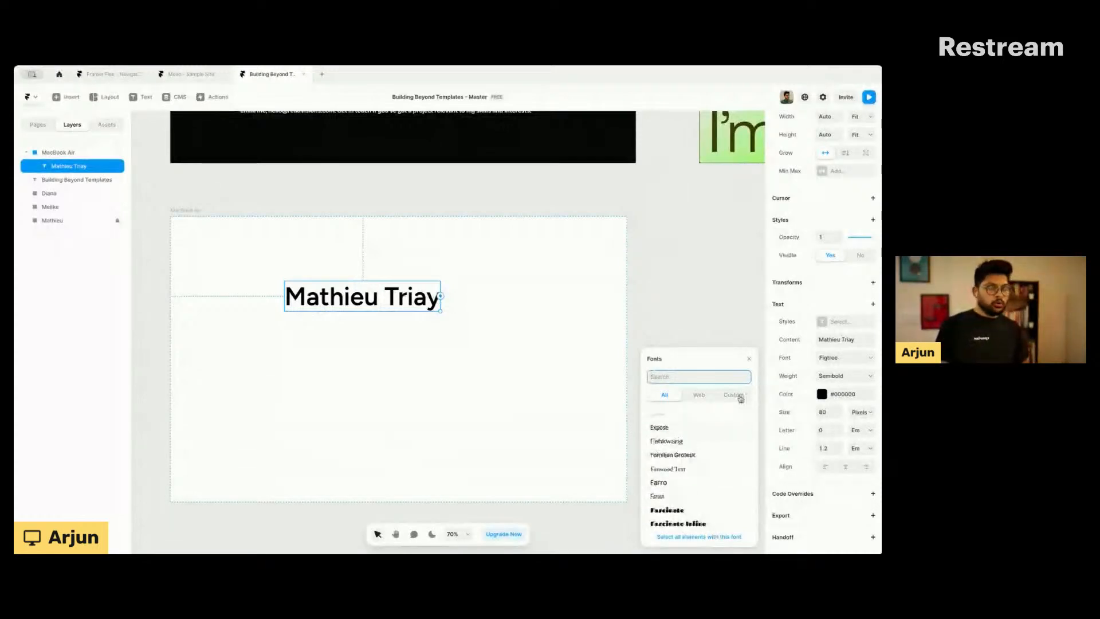
left_click(734, 396)
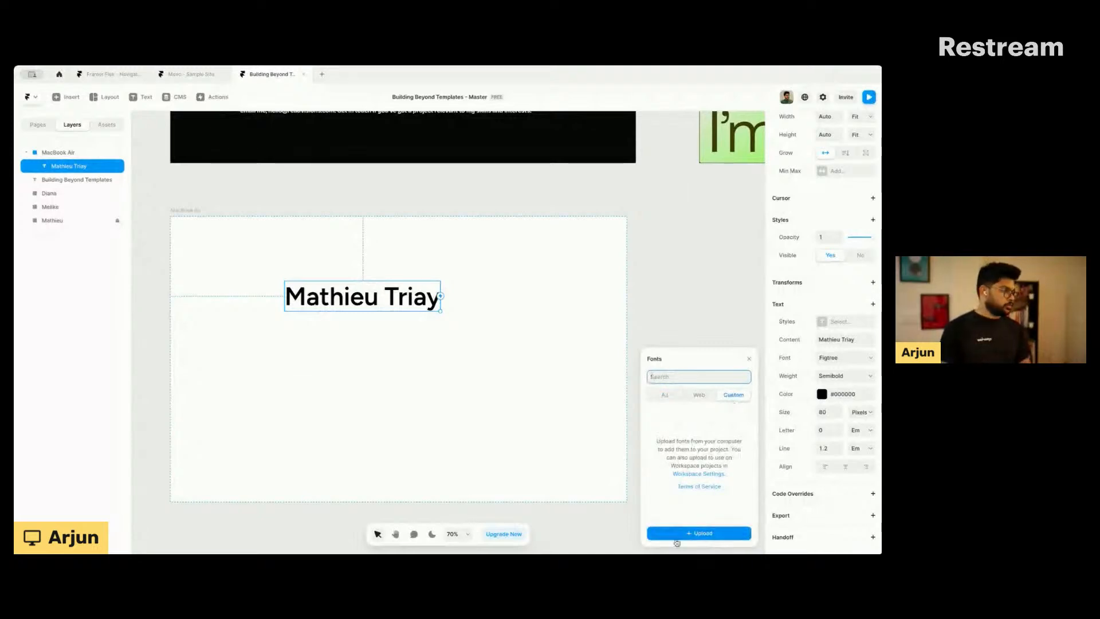
left_click(665, 395)
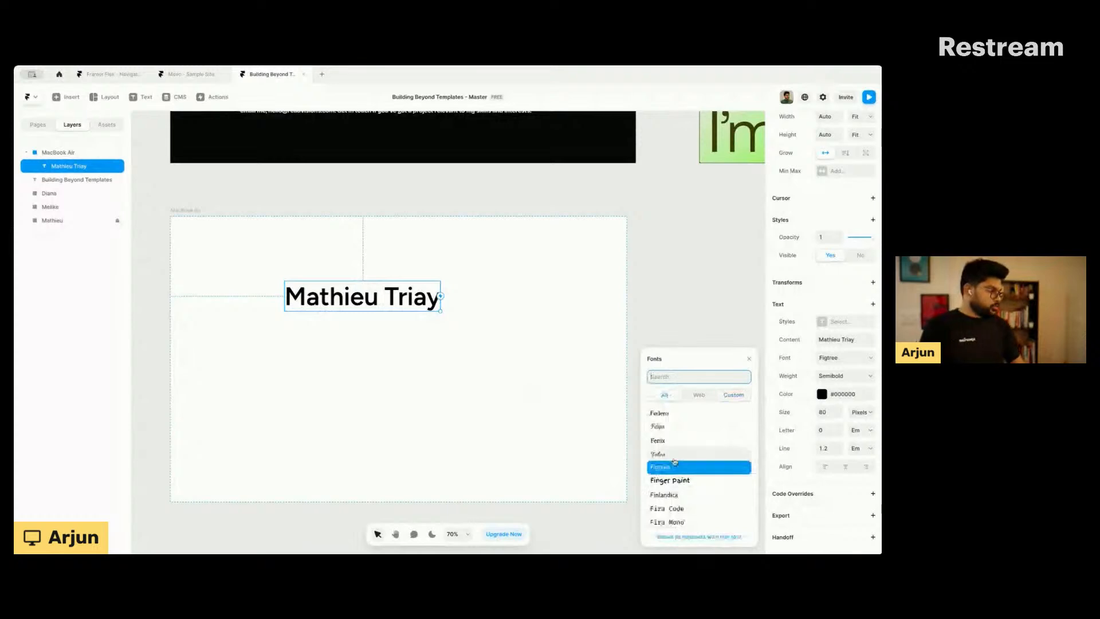
left_click(749, 359)
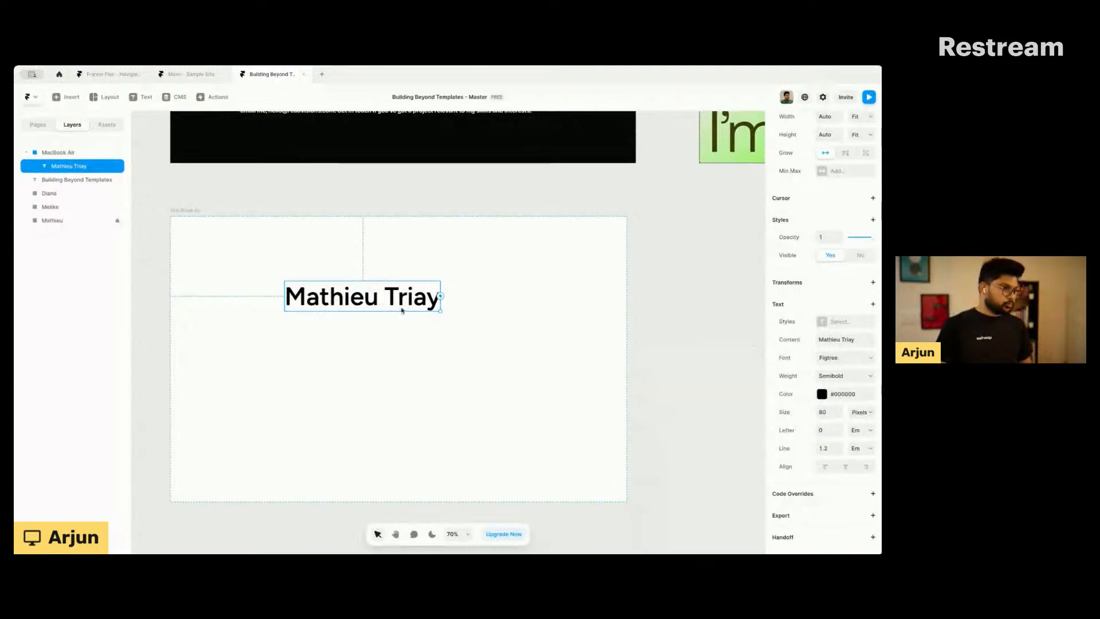
scroll(560, 353, "up", 2)
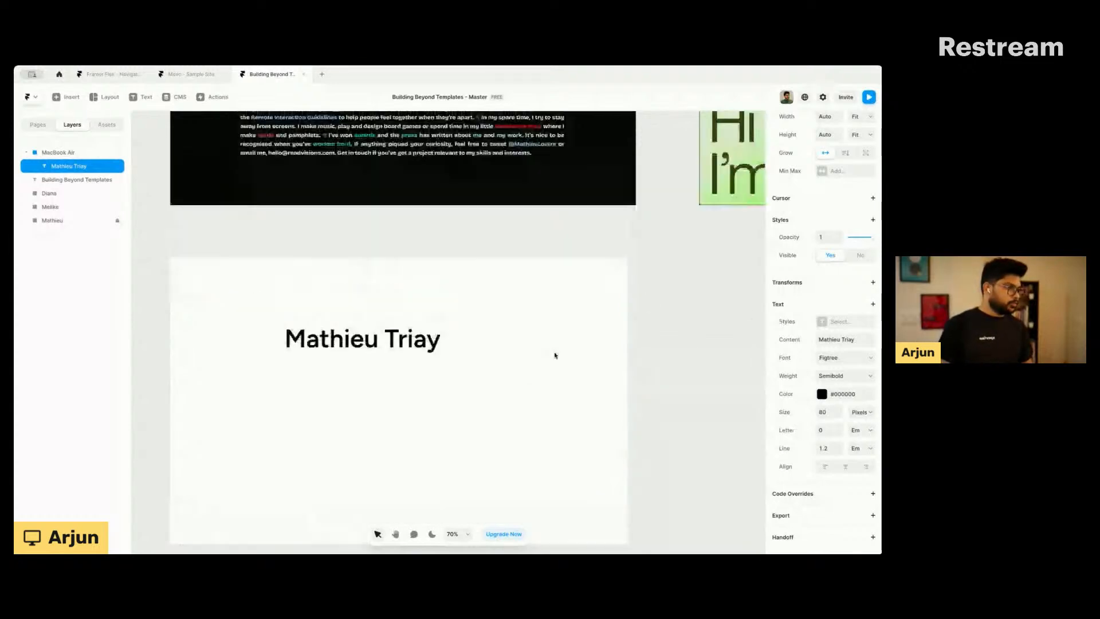
Step: Set the heading's text size to 160
scroll(430, 328, "down", 2)
scroll(522, 354, "down", 1)
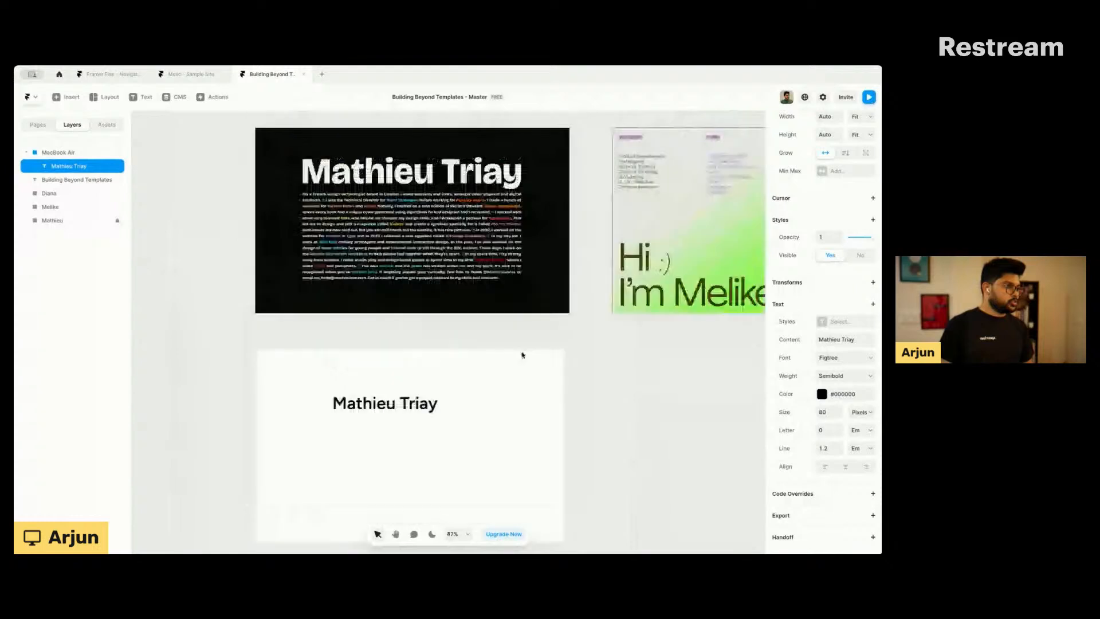
left_click(816, 411)
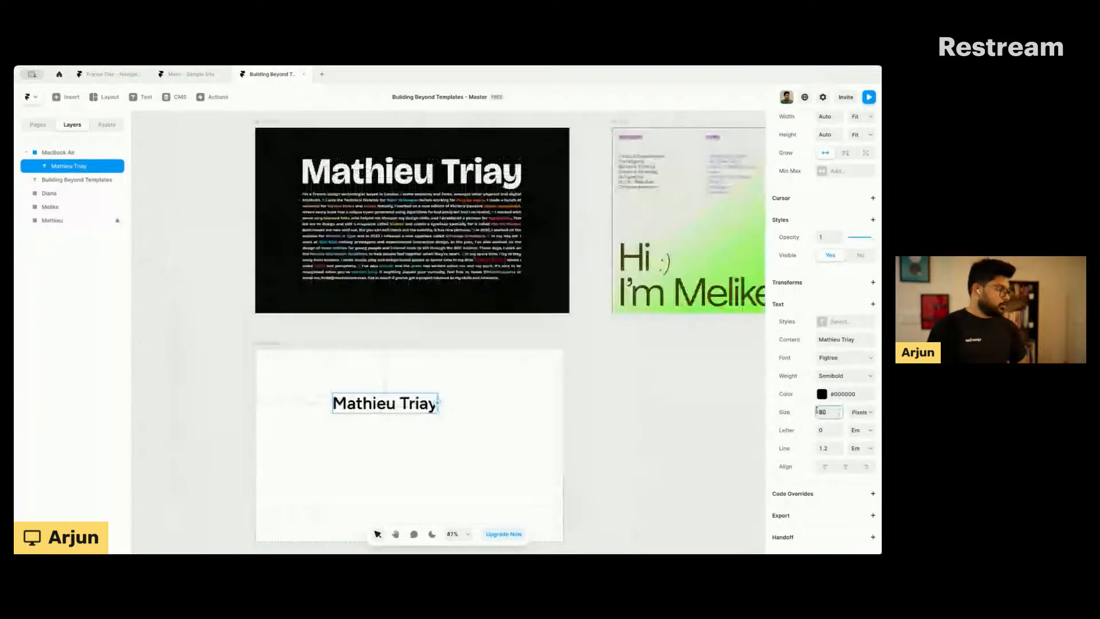
type("120")
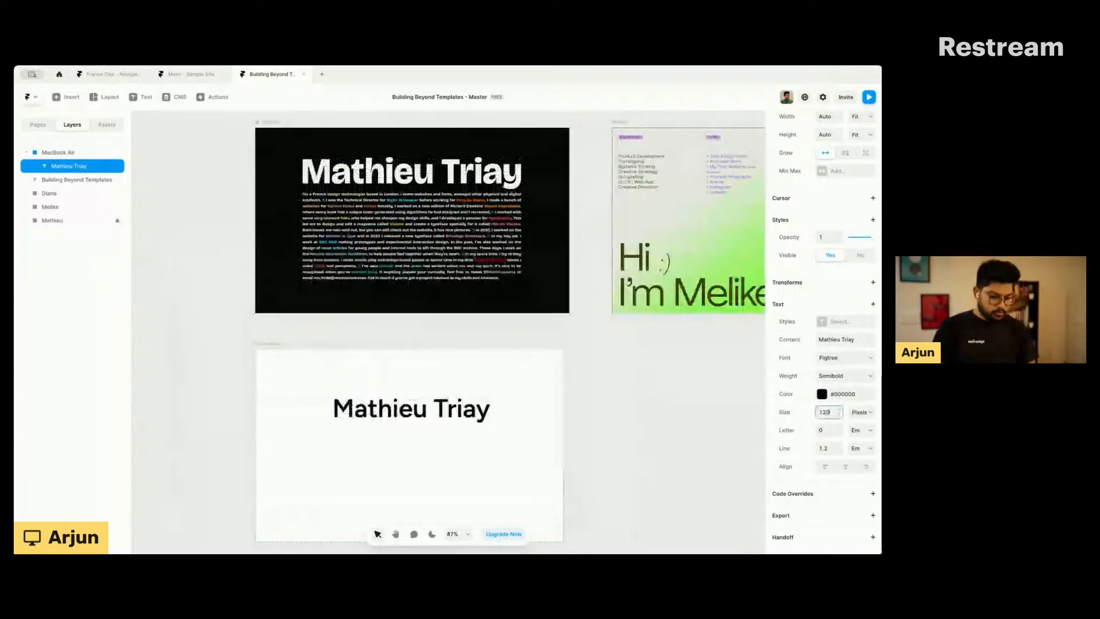
type("160")
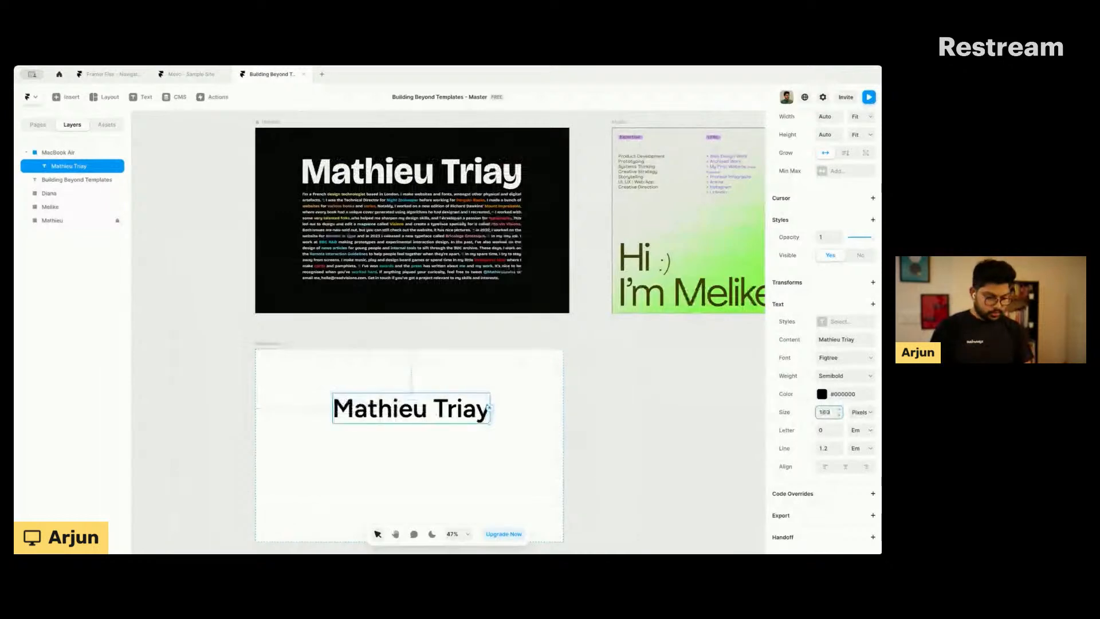
key("Return")
Step: Drag the heading toward the top centre of the white frame
left_click(442, 466)
mouse_move(427, 421)
left_mouse_down()
mouse_move(392, 411)
mouse_move(423, 400)
left_mouse_up()
scroll(395, 405, "up", 3)
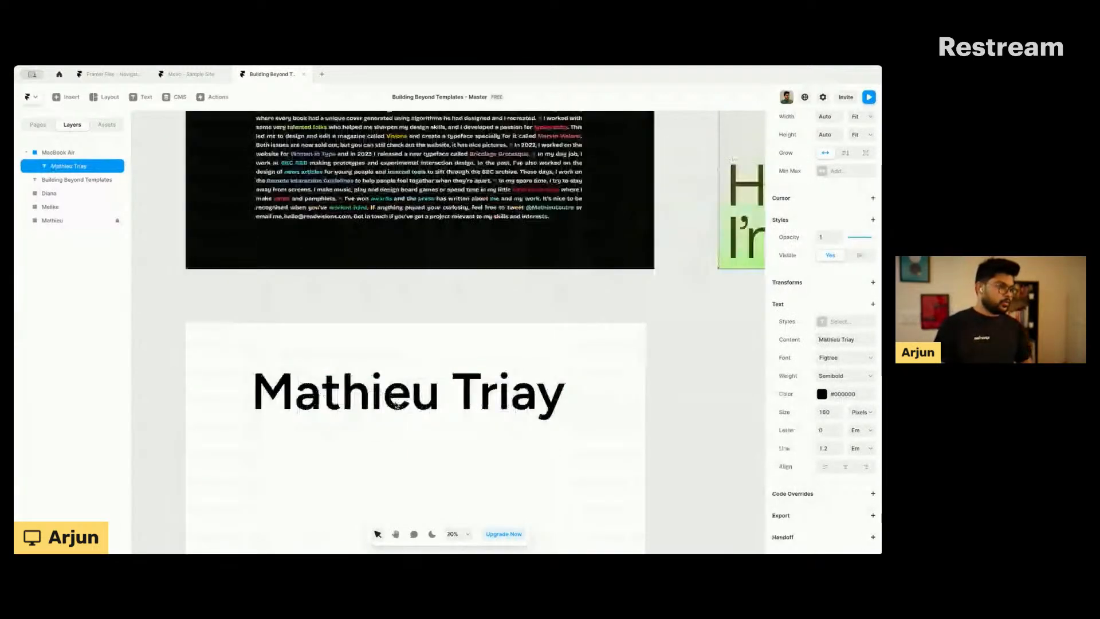
scroll(409, 372, "down", 3)
scroll(408, 371, "up", 1)
scroll(408, 371, "up", 2)
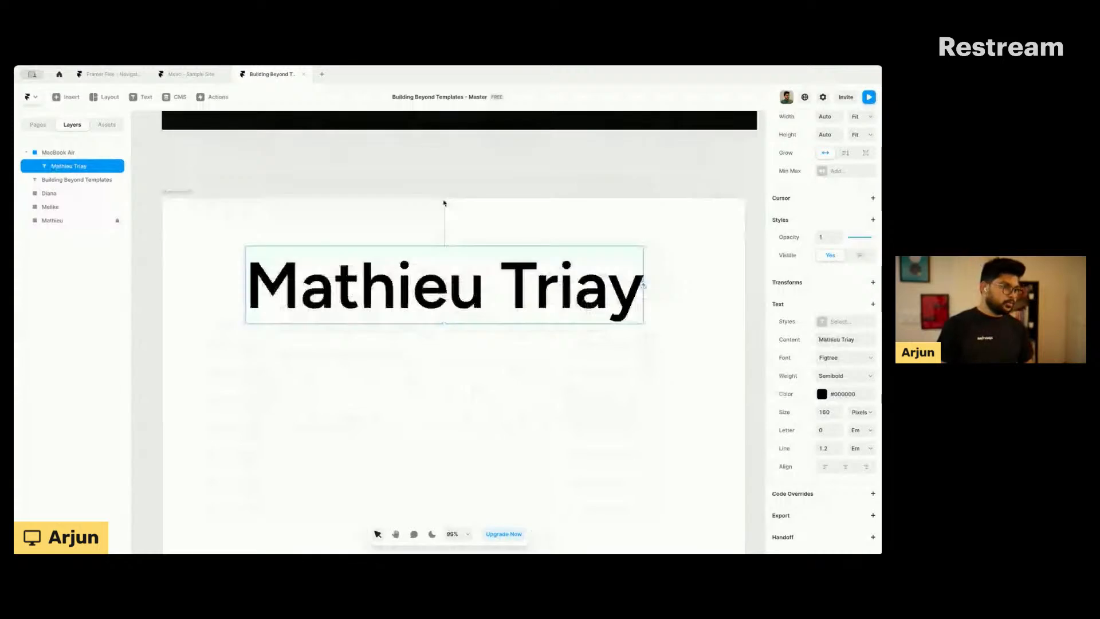
scroll(444, 203, "down", 2)
scroll(844, 202, "up", 5)
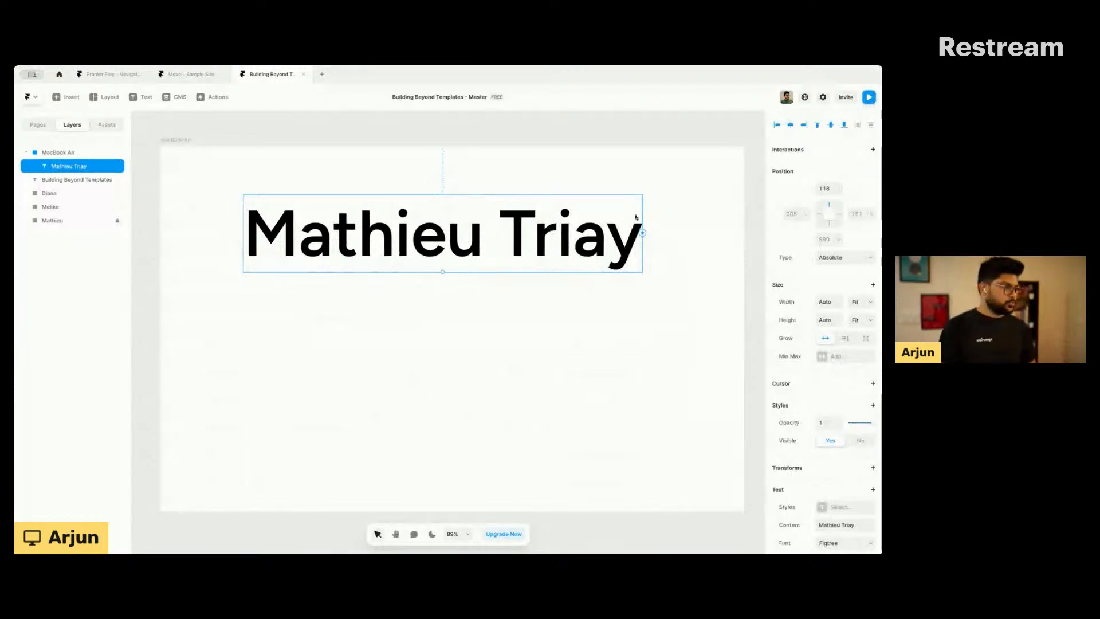
scroll(370, 264, "up", 1)
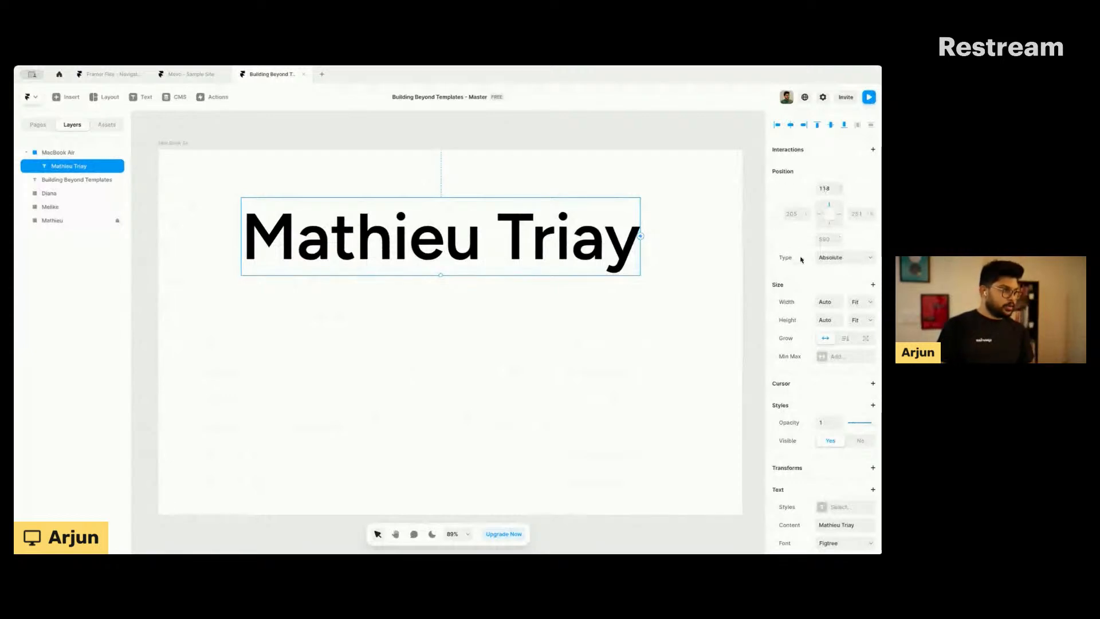
left_click(848, 262)
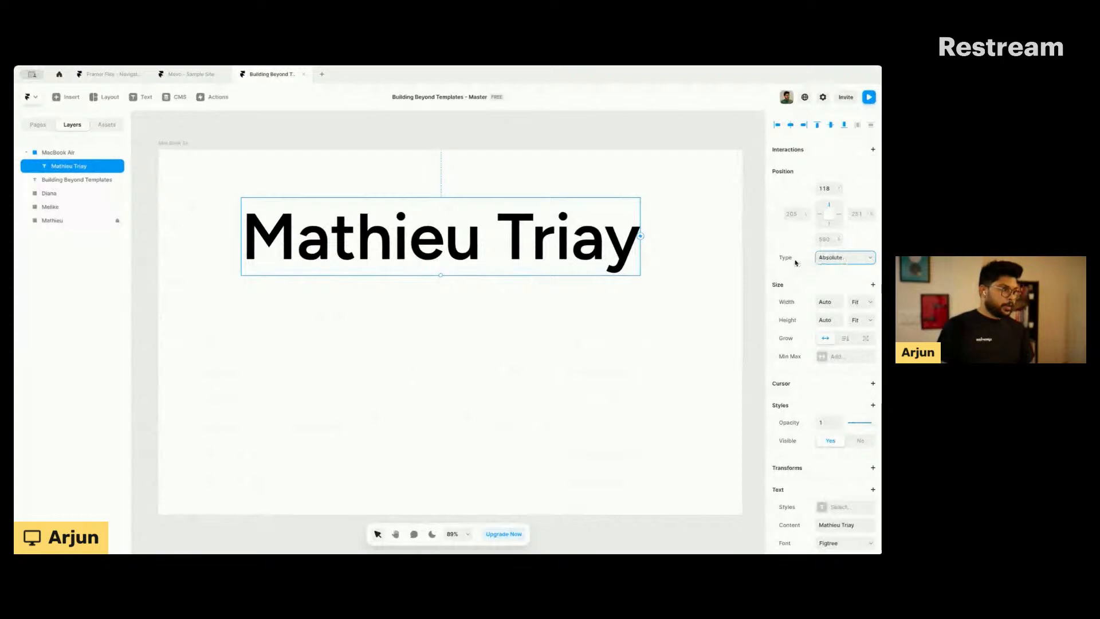
left_click_drag(388, 238, 354, 212)
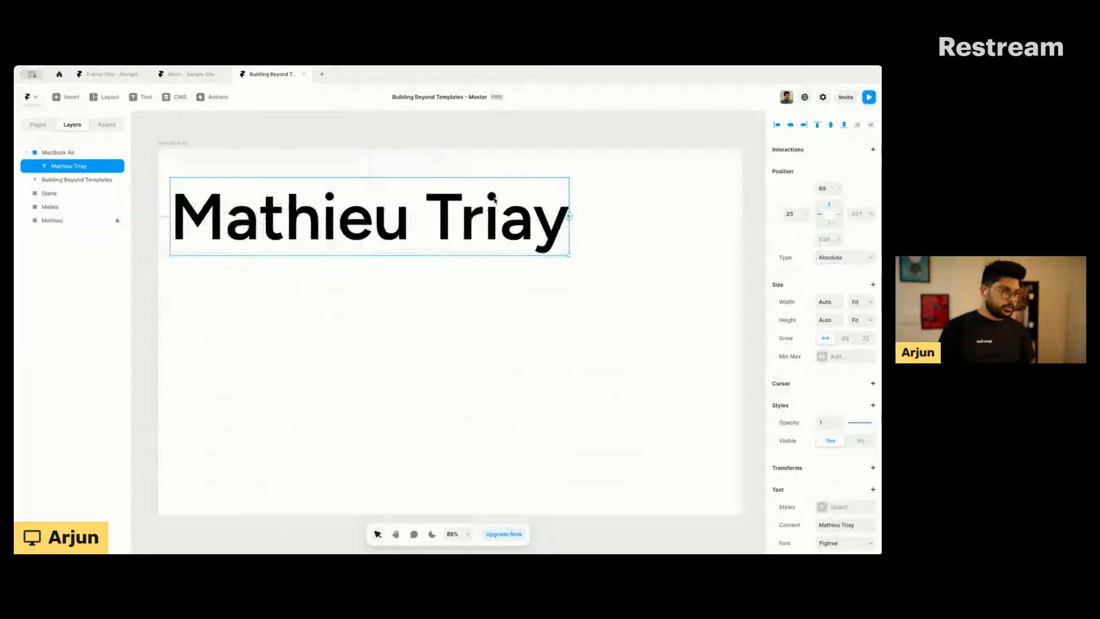
left_click_drag(385, 229, 475, 235)
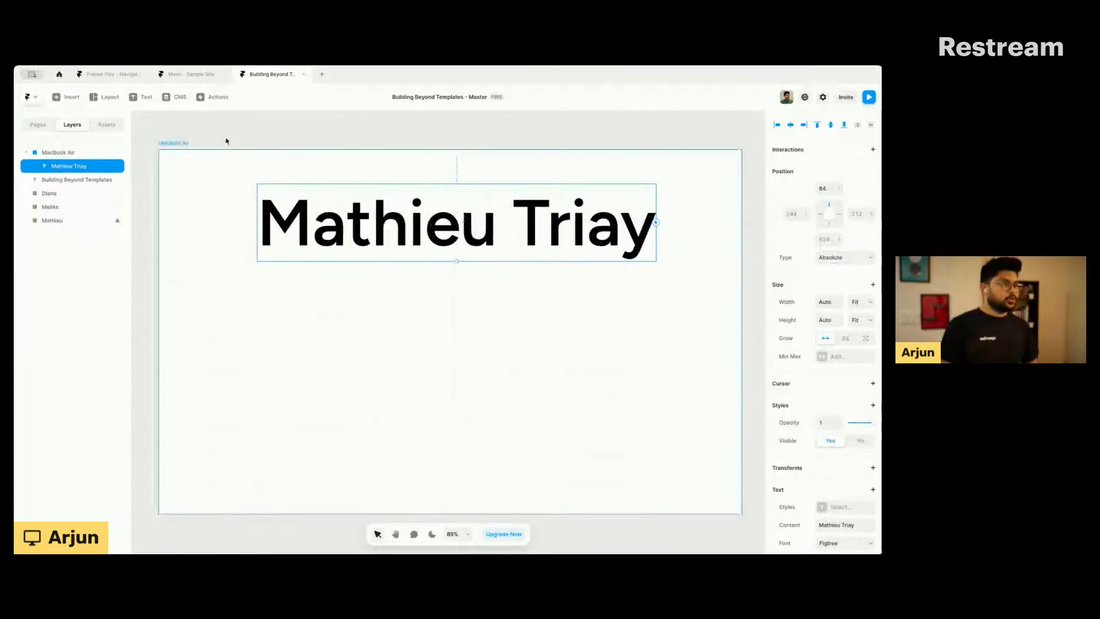
Step: Try resizing the white frame, then undo to keep its MacBook Air size
left_click(168, 142)
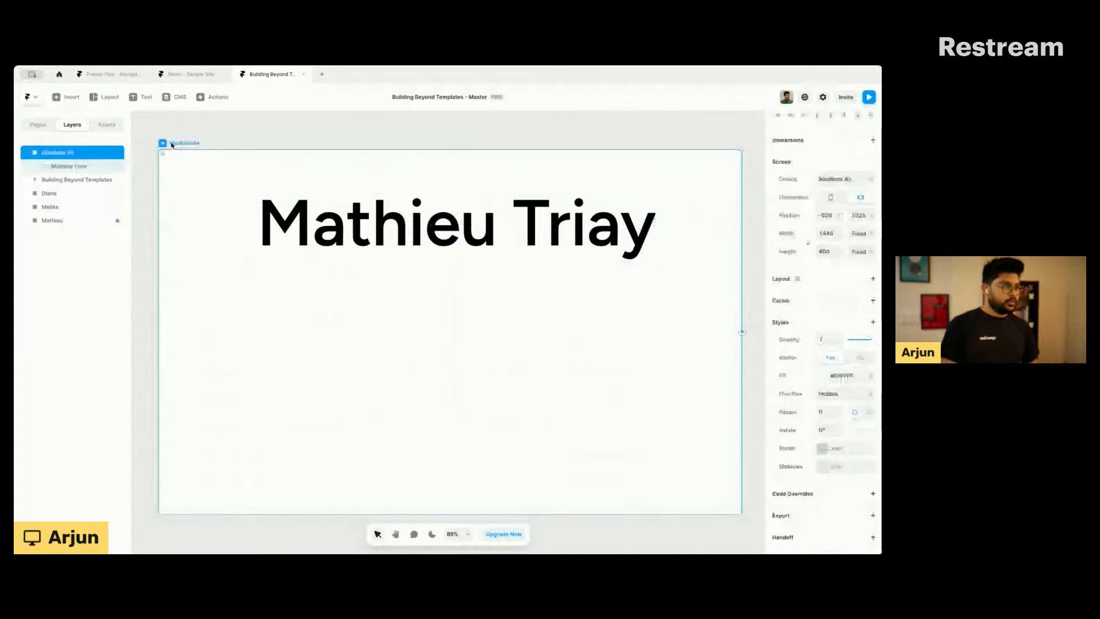
scroll(335, 283, "down", 3)
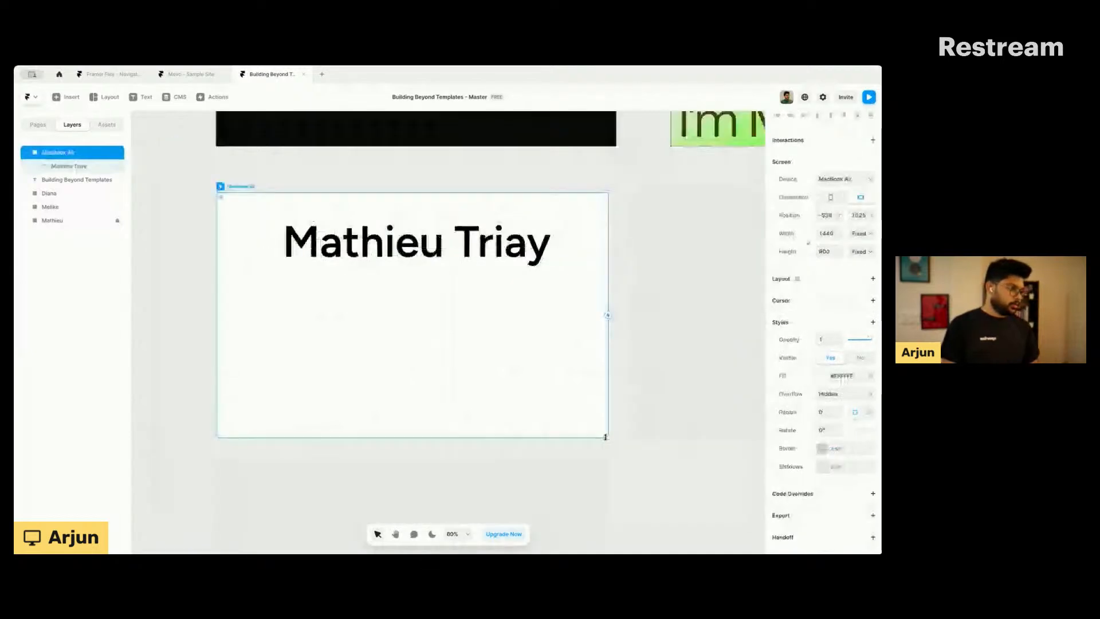
left_click_drag(606, 437, 681, 505)
left_click_drag(681, 505, 520, 449)
key("super+z")
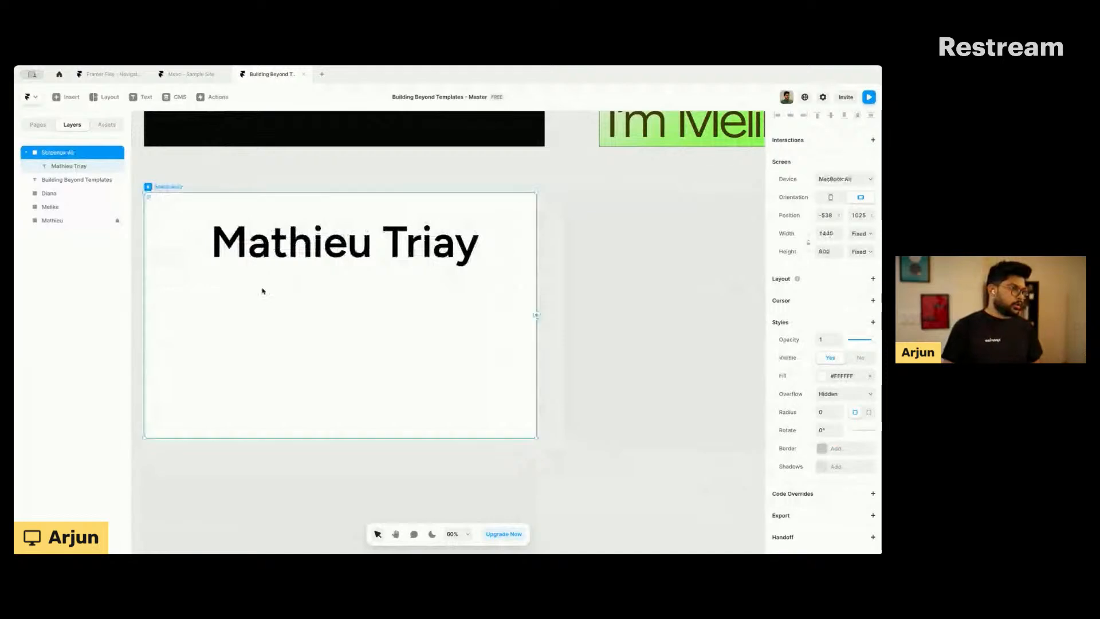
Step: Set the heading's top position so it sits centred about 168 px down
scroll(159, 306, "up", 1)
scroll(159, 306, "left", 2)
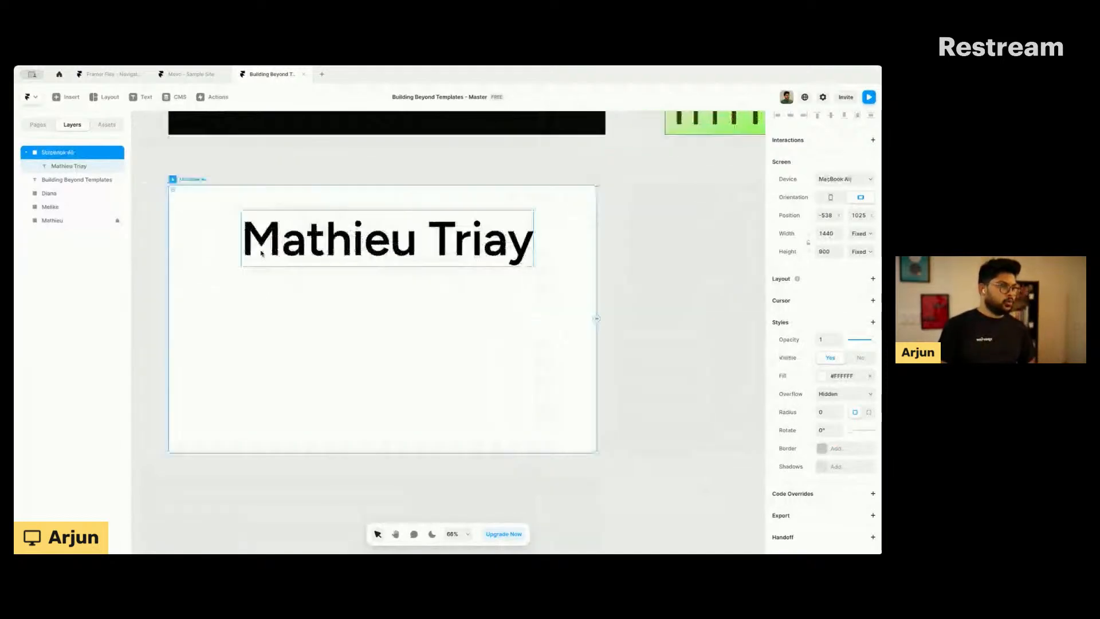
scroll(262, 254, "up", 2)
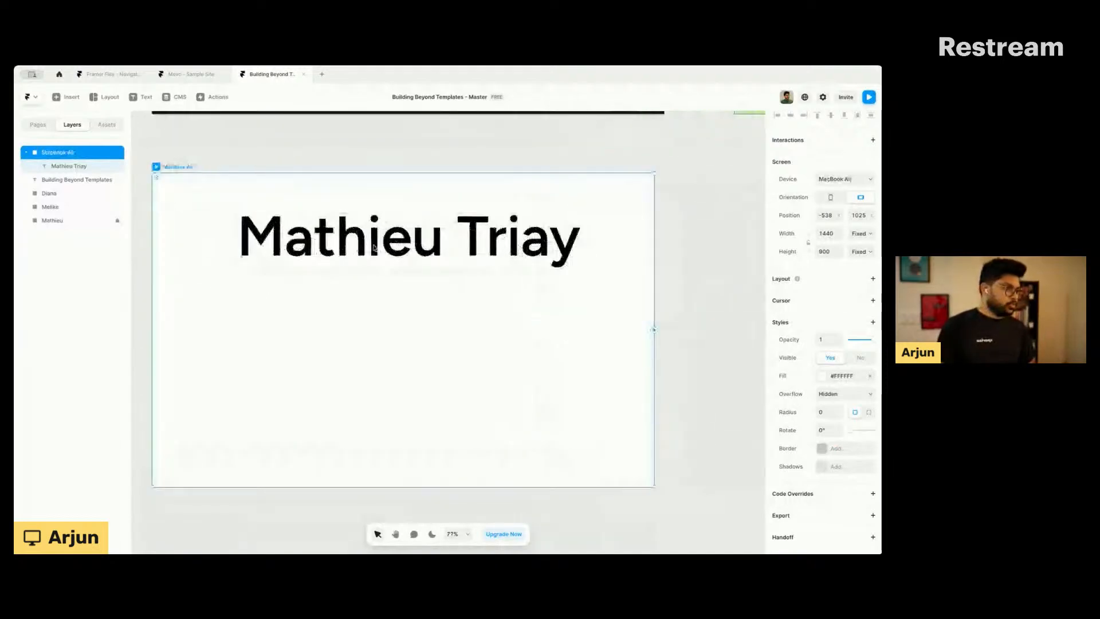
left_click(396, 252)
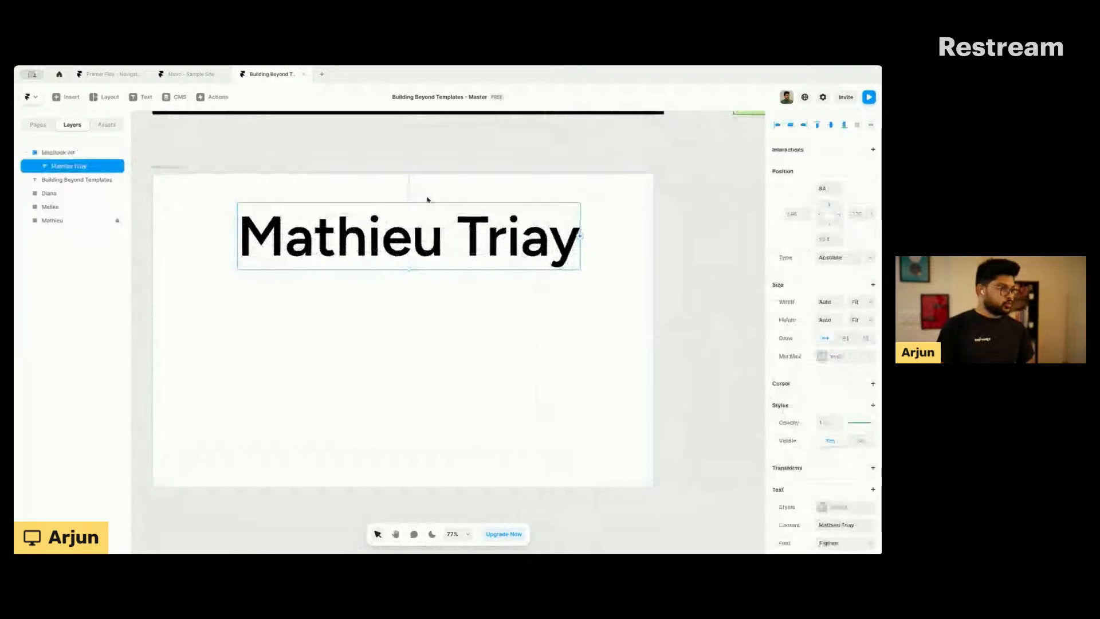
scroll(426, 199, "left", 1)
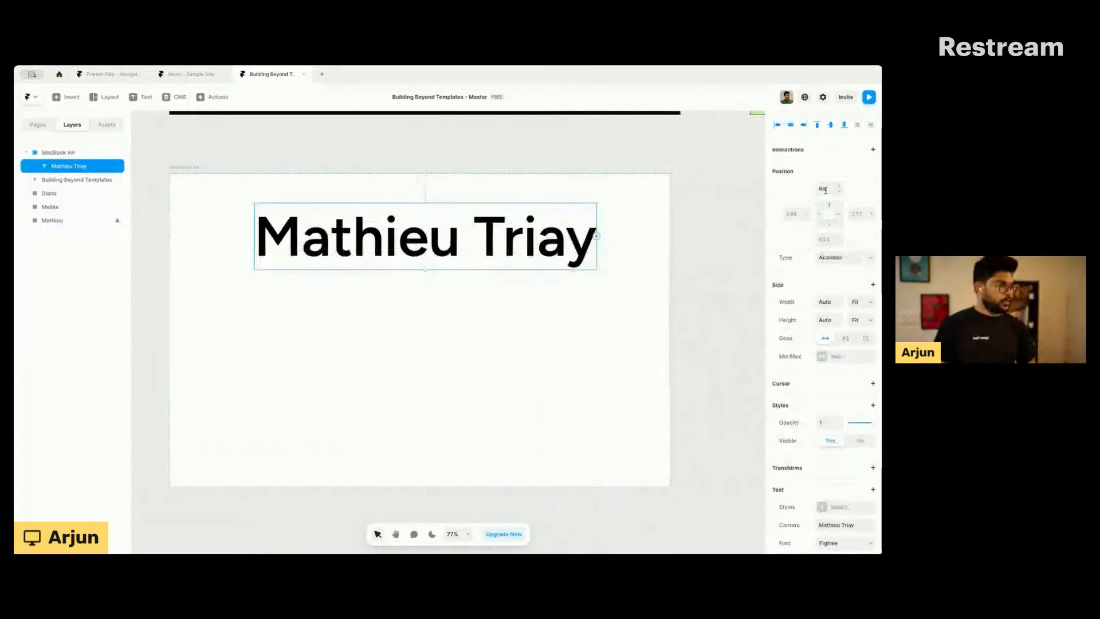
left_click(825, 189)
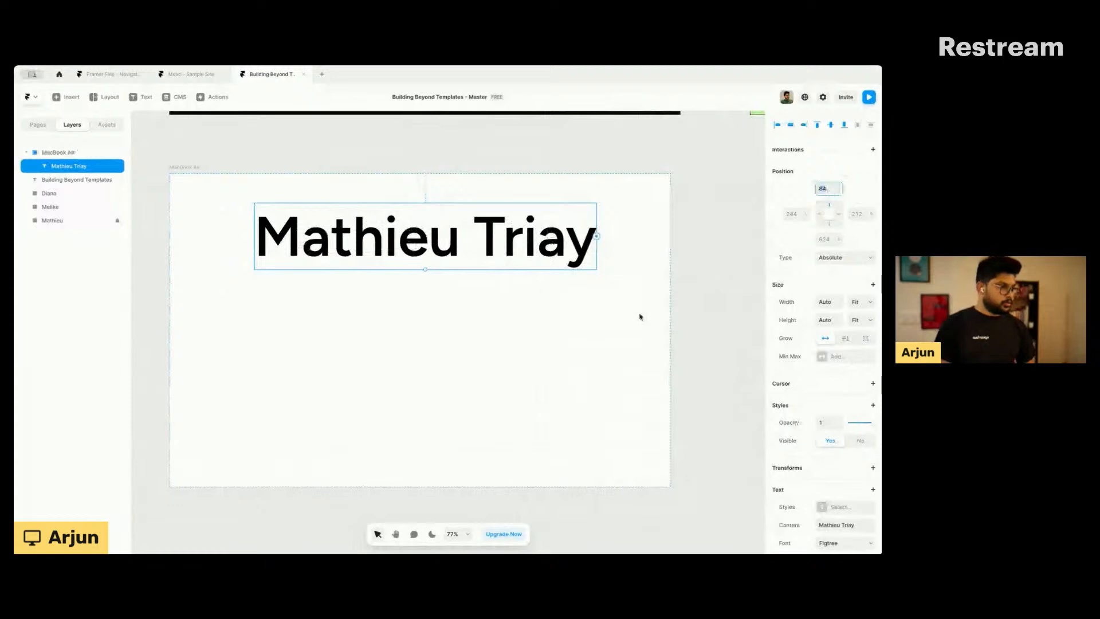
scroll(539, 343, "down", 2)
scroll(361, 307, "up", 3)
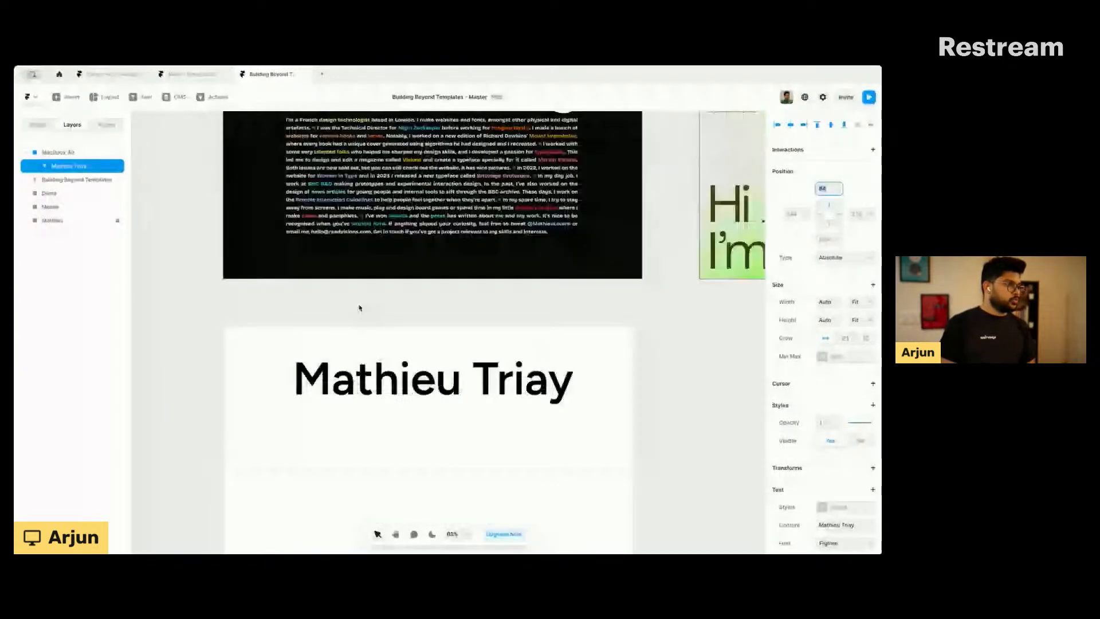
scroll(360, 307, "up", 3)
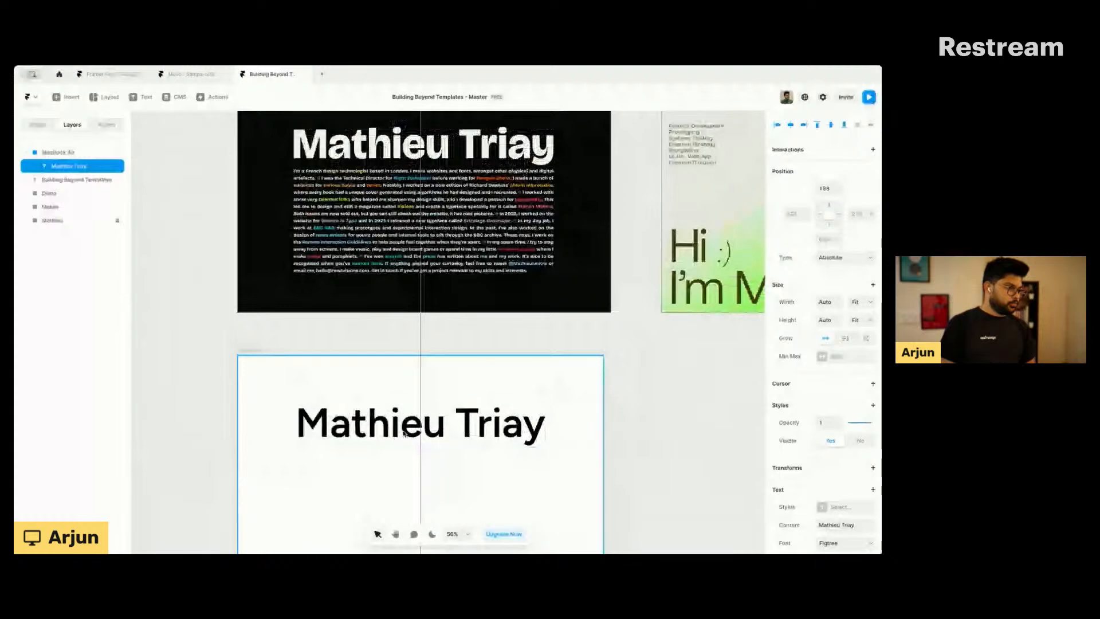
scroll(719, 241, "down", 2)
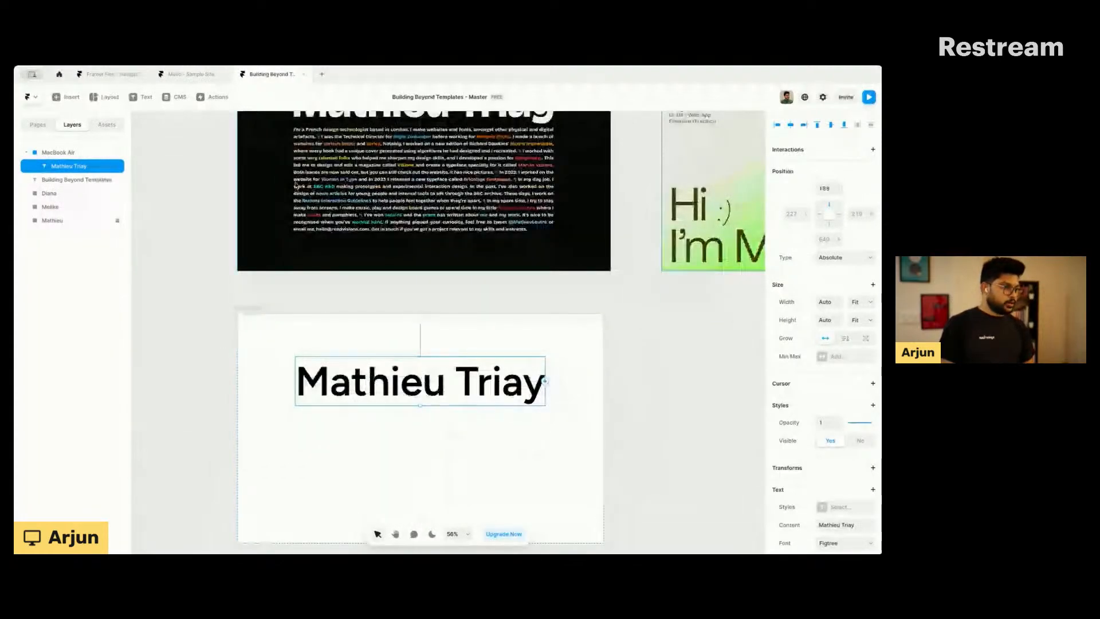
scroll(295, 184, "down", 1)
scroll(314, 412, "down", 1)
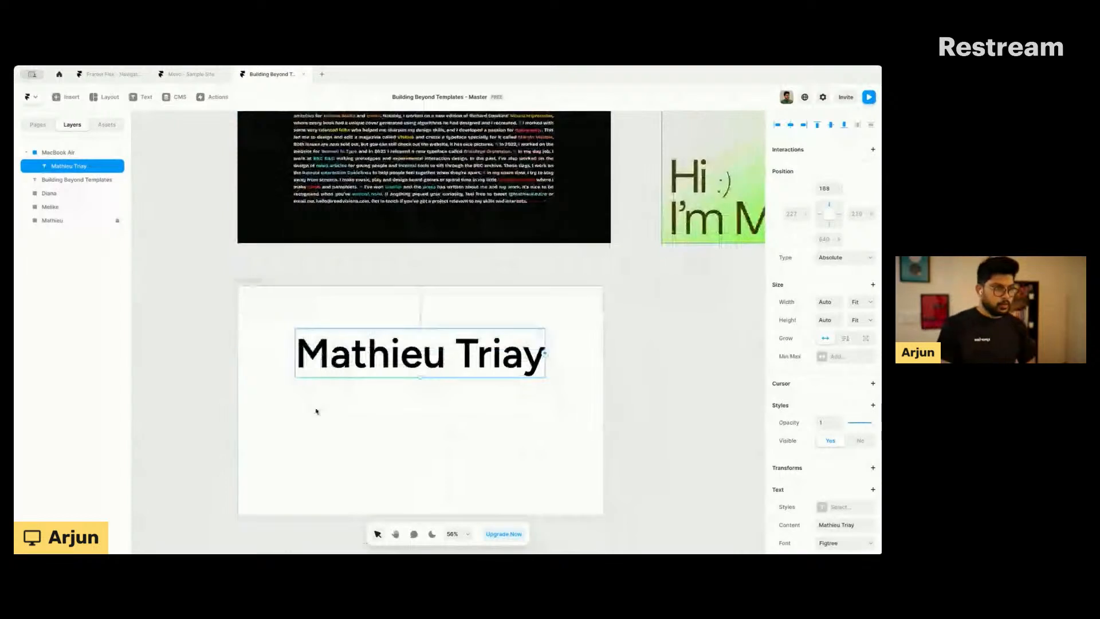
key("t")
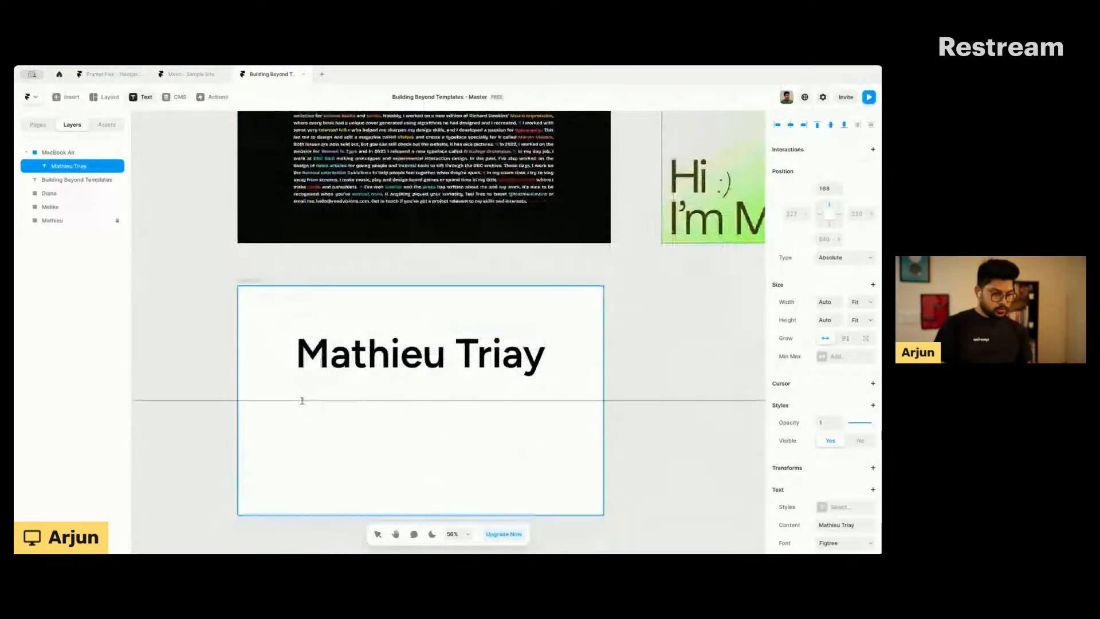
Step: Add a text line reading "I'm a French" in the white frame
left_click(302, 400)
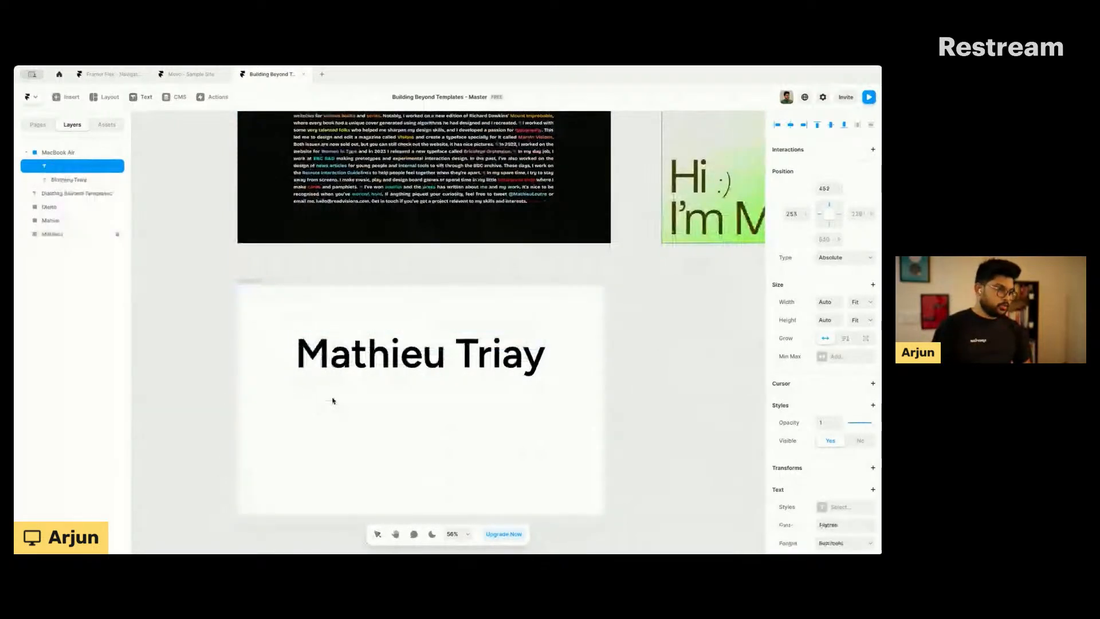
scroll(332, 401, "up", 4)
type("Im")
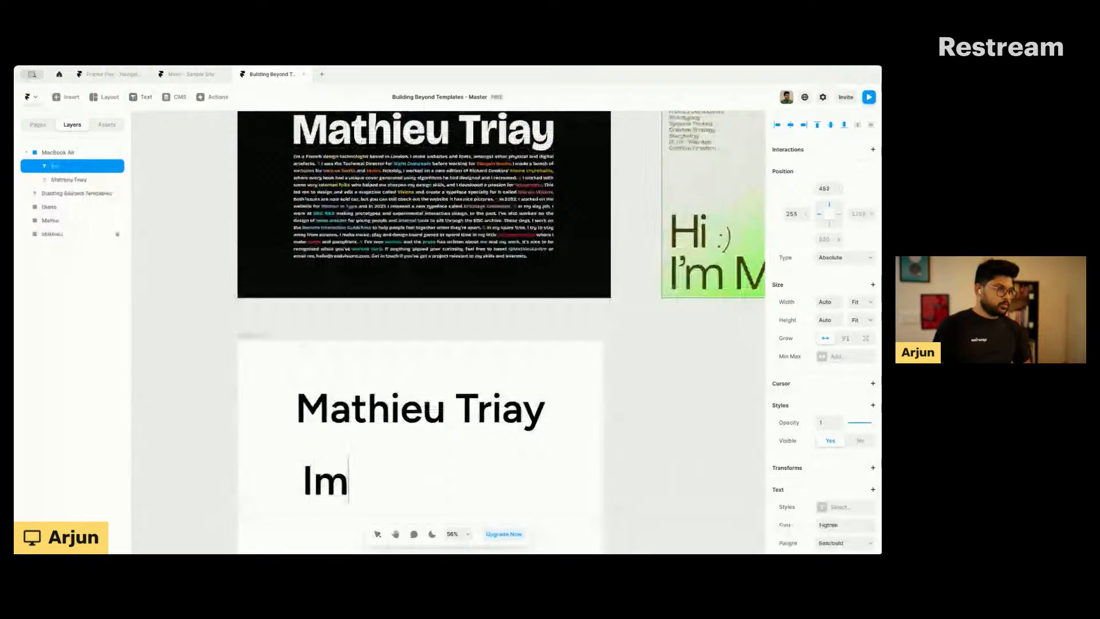
key("BackSpace")
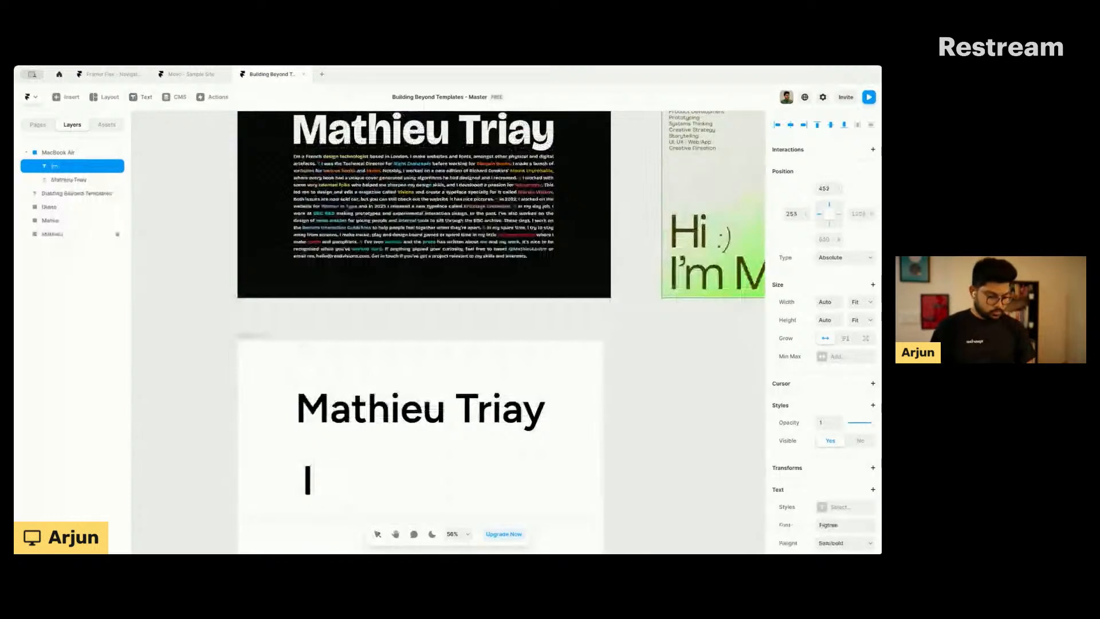
type("'m a French")
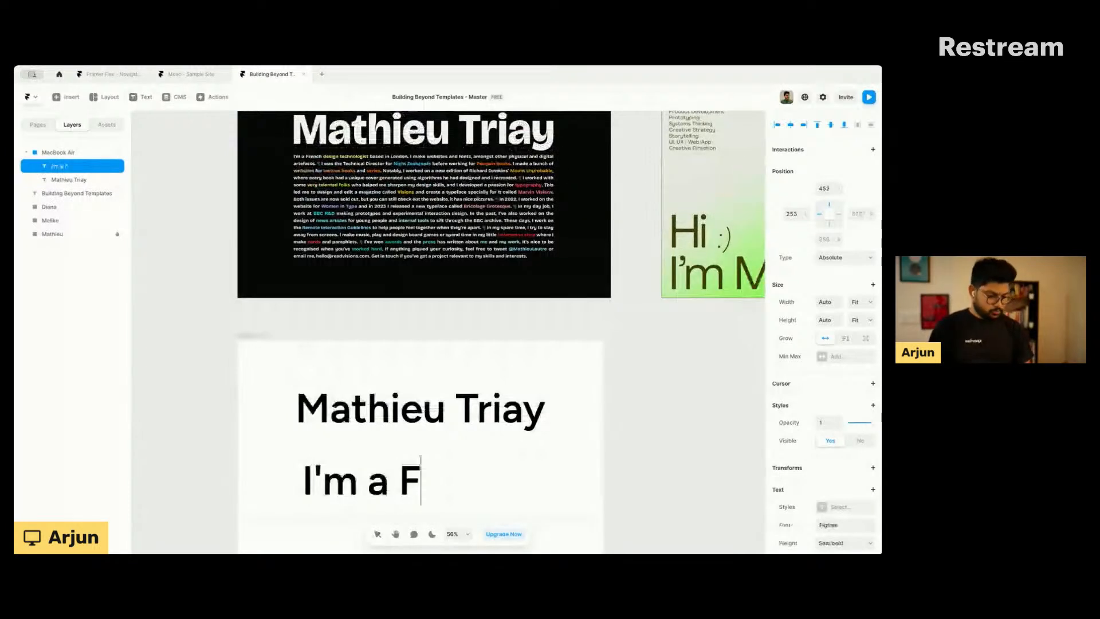
key("Escape")
Step: Set the new line's size to 20 px and place it beneath the heading
scroll(378, 391, "down", 2)
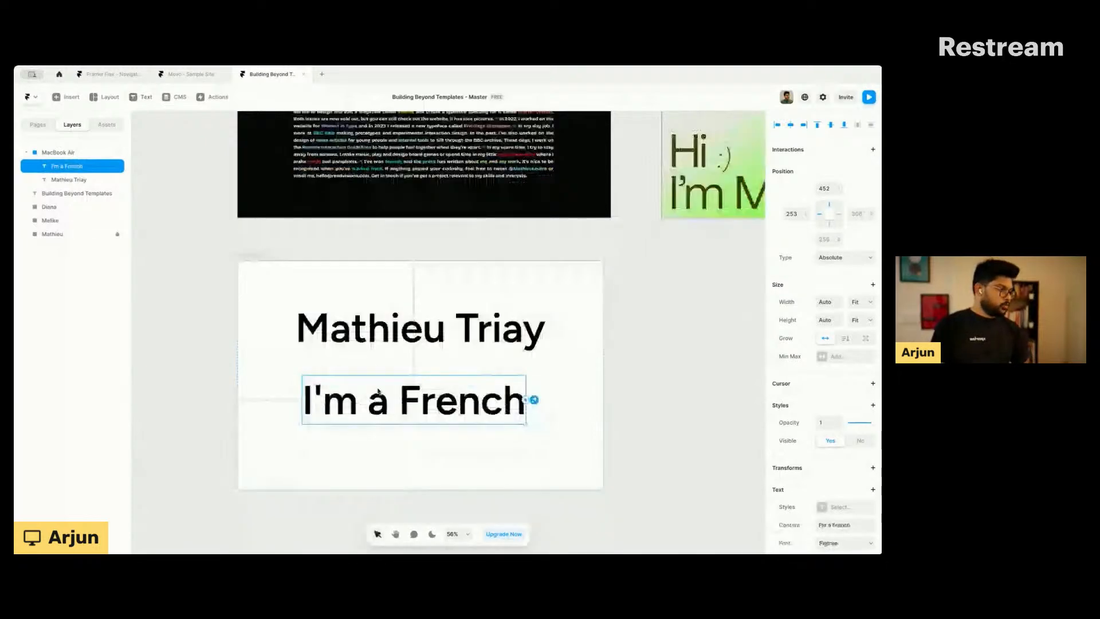
scroll(378, 391, "up", 1)
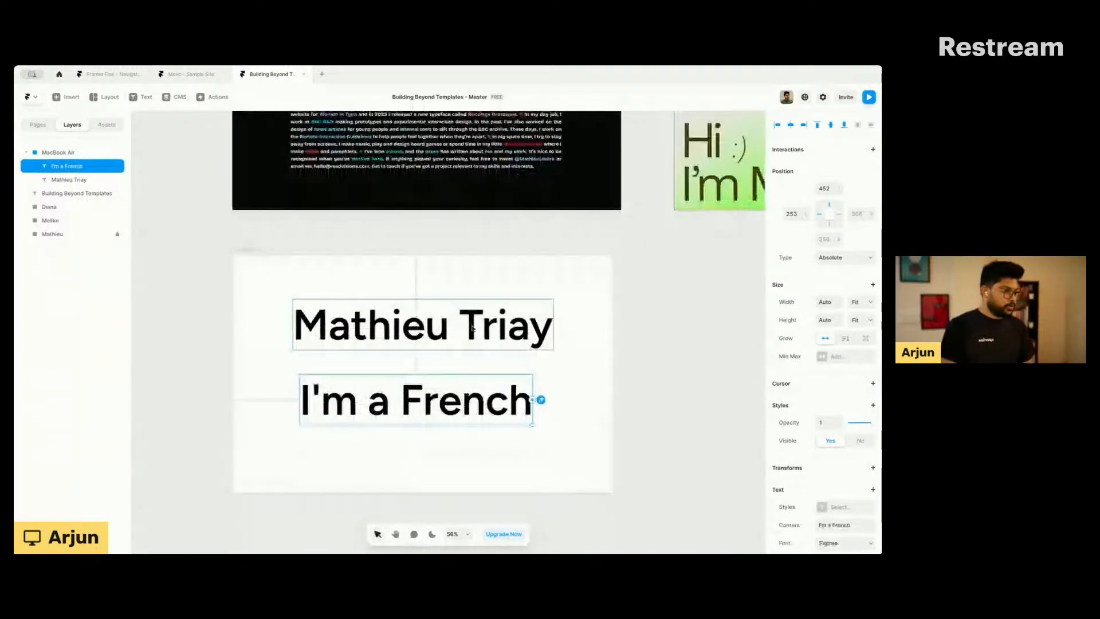
scroll(867, 499, "down", 2)
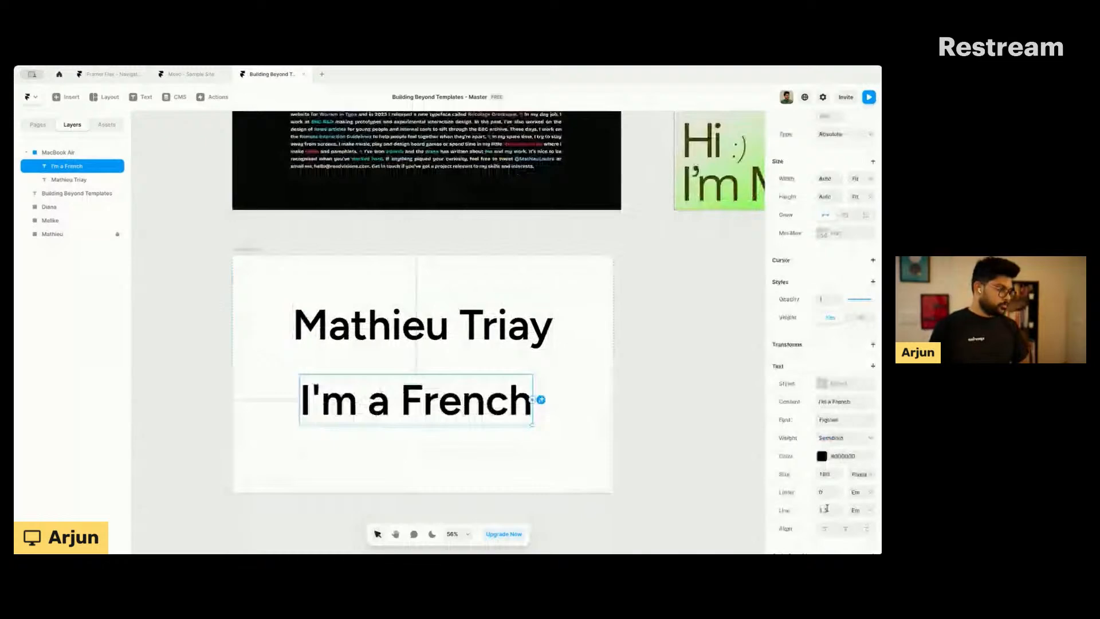
scroll(867, 500, "down", 1)
scroll(335, 391, "up", 2)
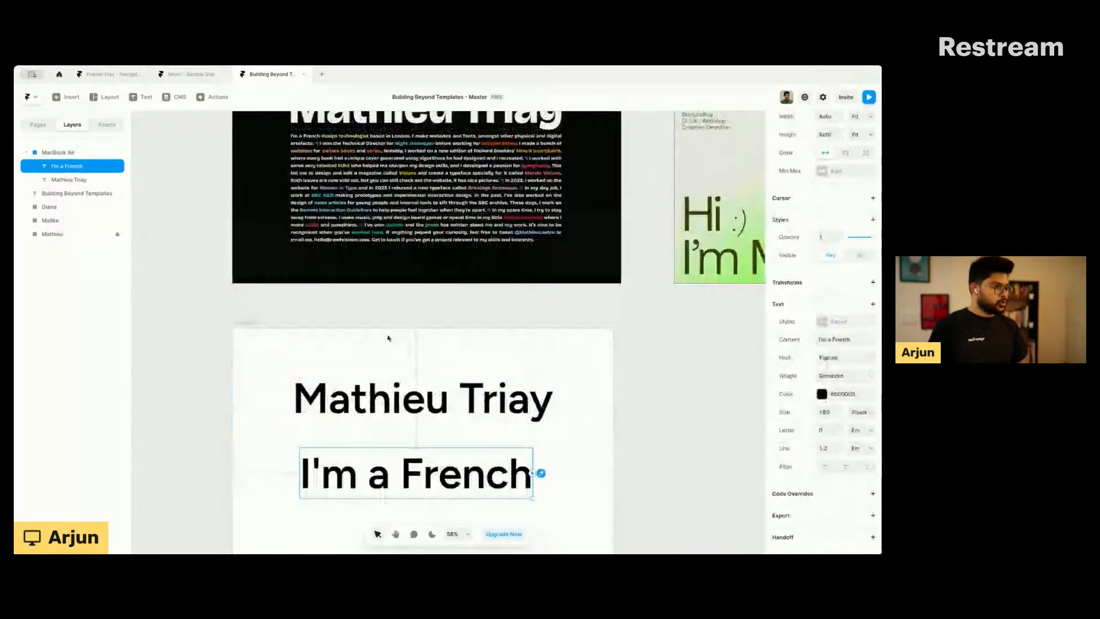
left_click(825, 411)
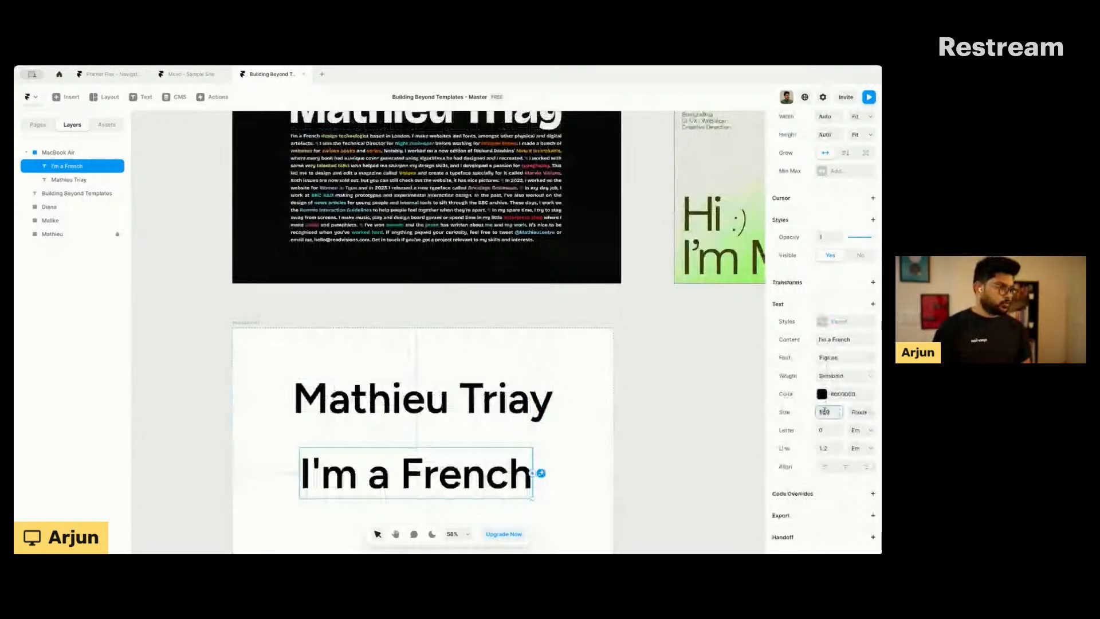
type("12")
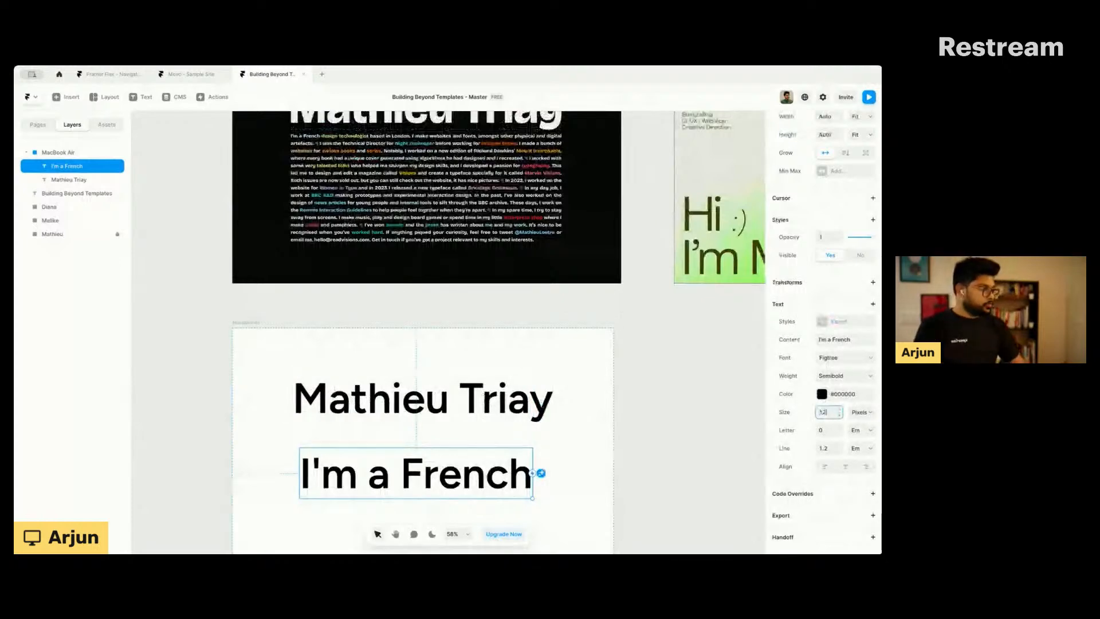
key("Return")
key("BackSpace")
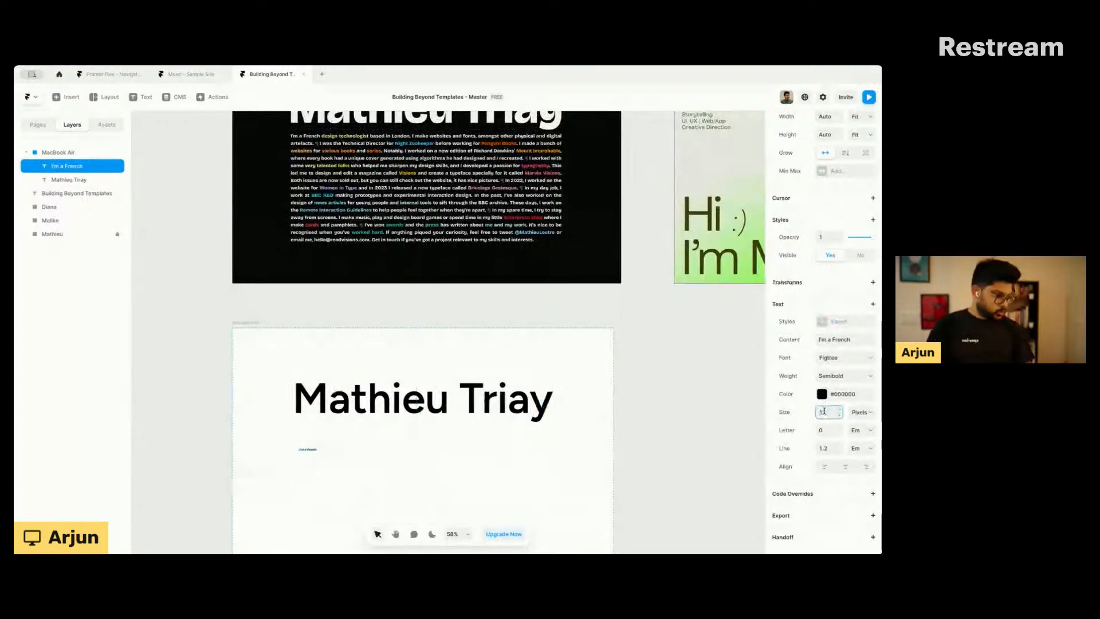
key("BackSpace")
type("20")
key("Return")
left_click_drag(314, 452, 310, 428)
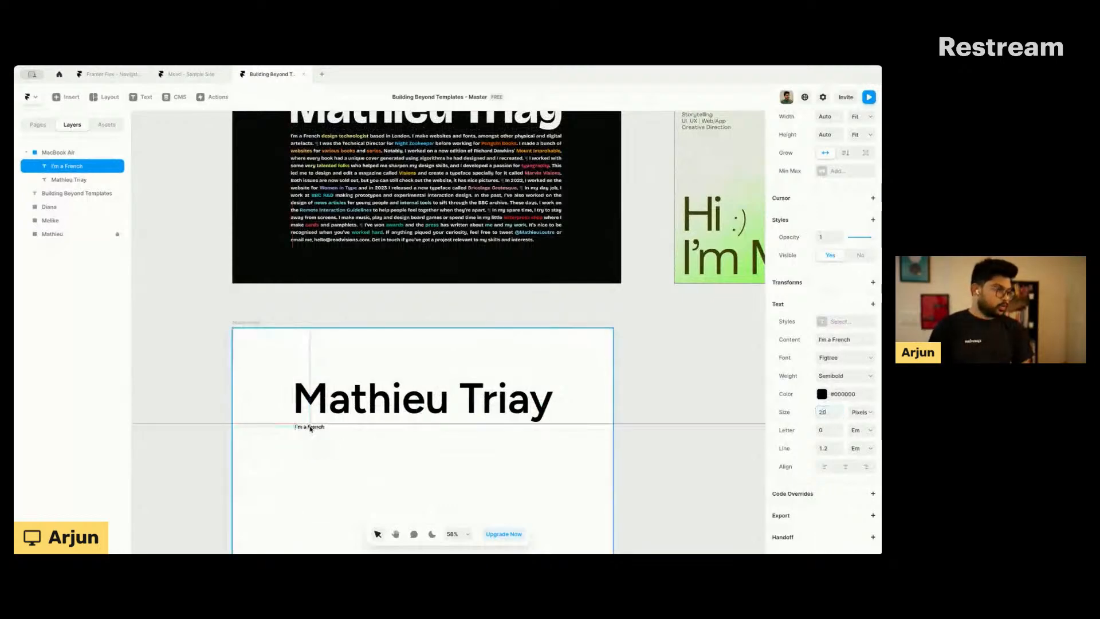
Step: Paste the bio "I'm a French design technologist based in London…" over the short line
scroll(377, 344, "down", 2)
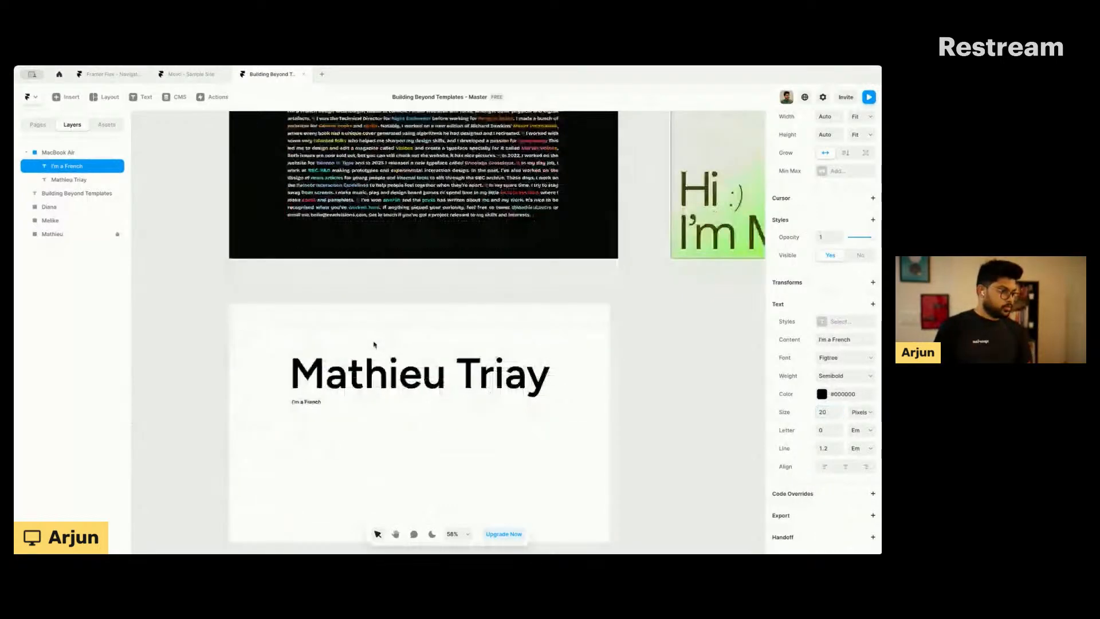
scroll(373, 344, "down", 1)
scroll(295, 340, "up", 2)
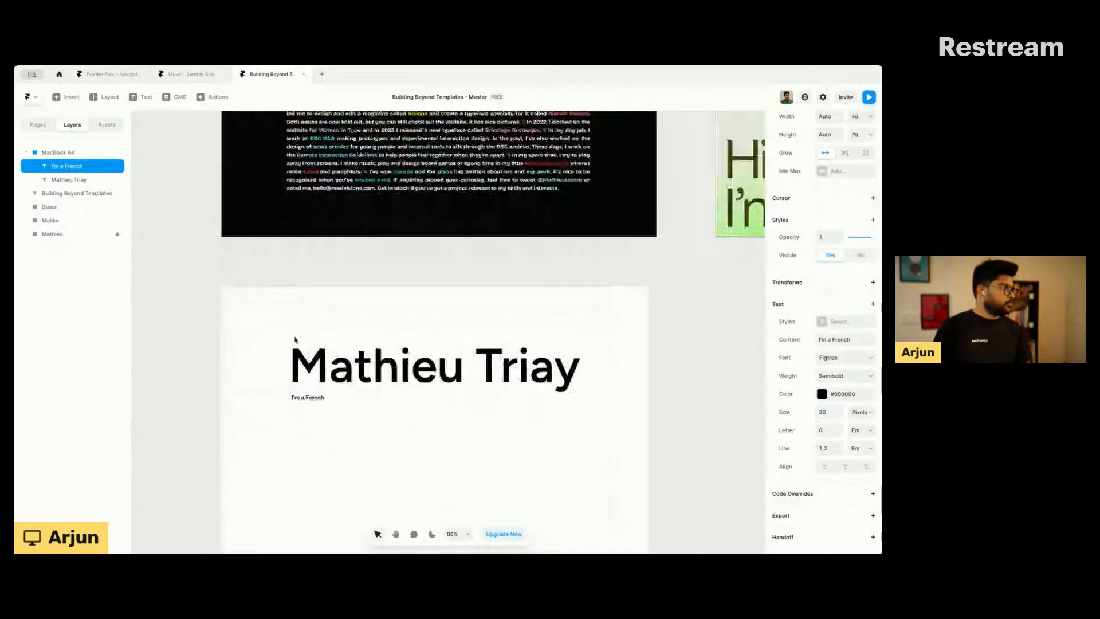
scroll(314, 377, "up", 3)
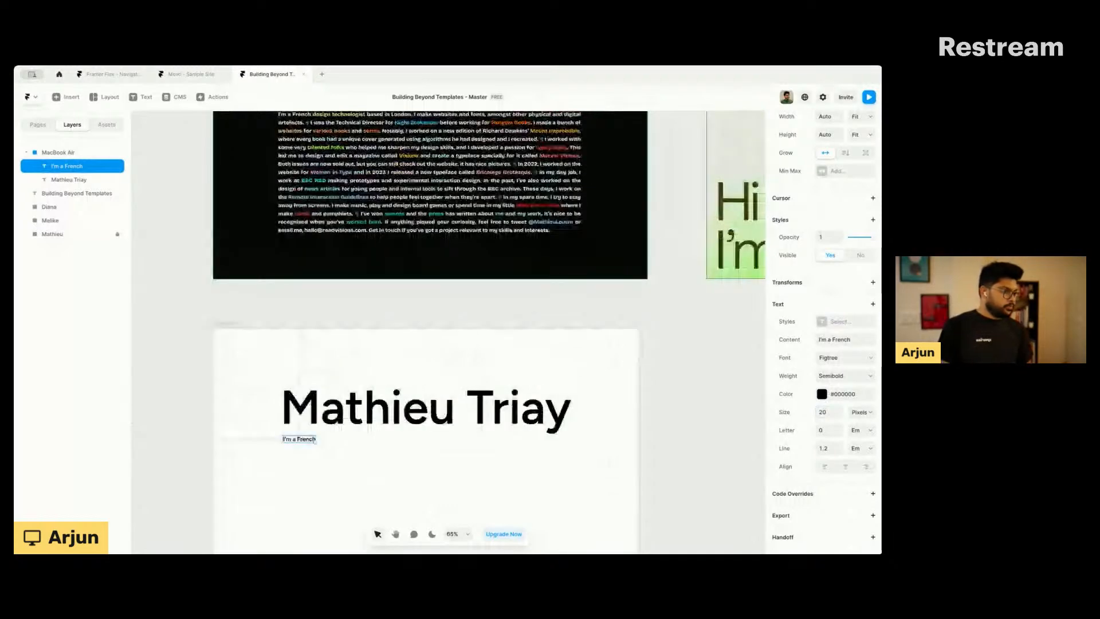
scroll(313, 268, "up", 1)
scroll(439, 300, "up", 3)
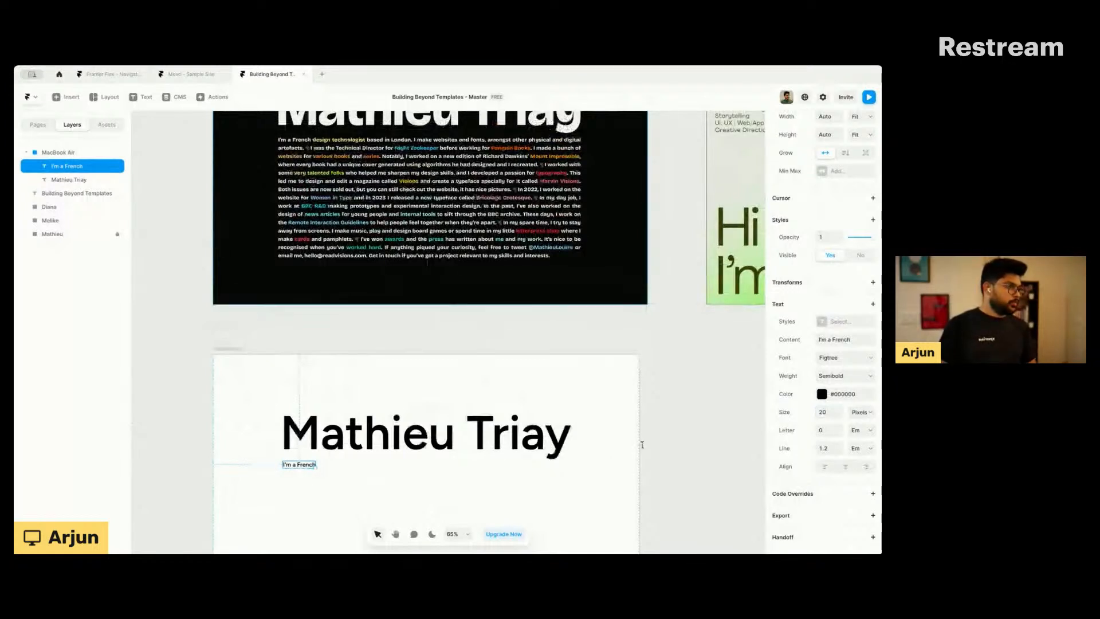
scroll(321, 373, "down", 5)
scroll(322, 370, "down", 1)
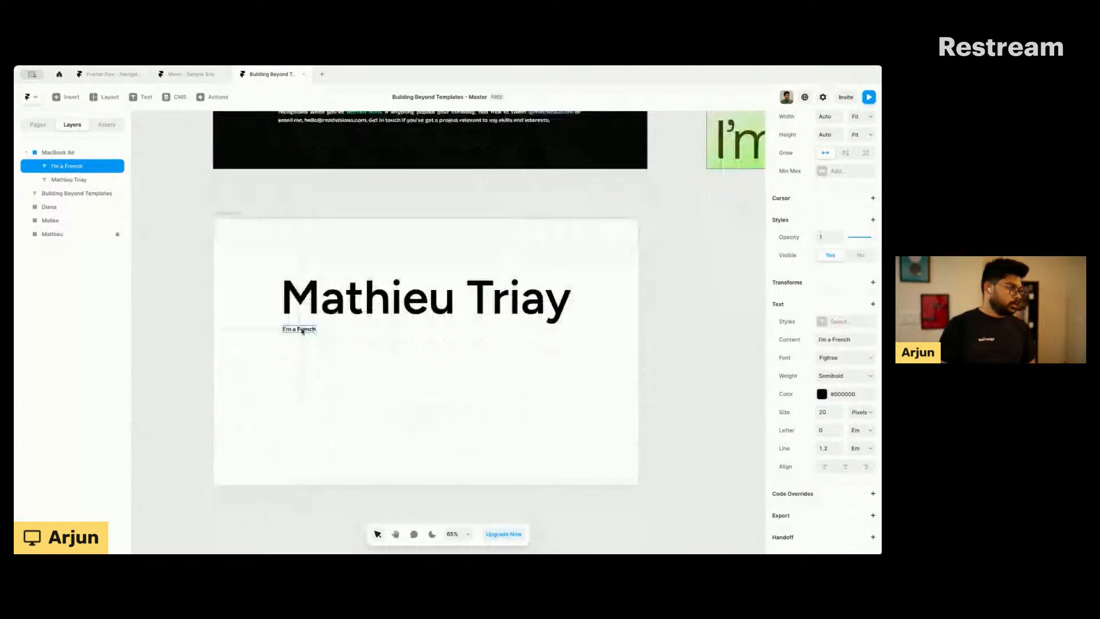
double_click(303, 330)
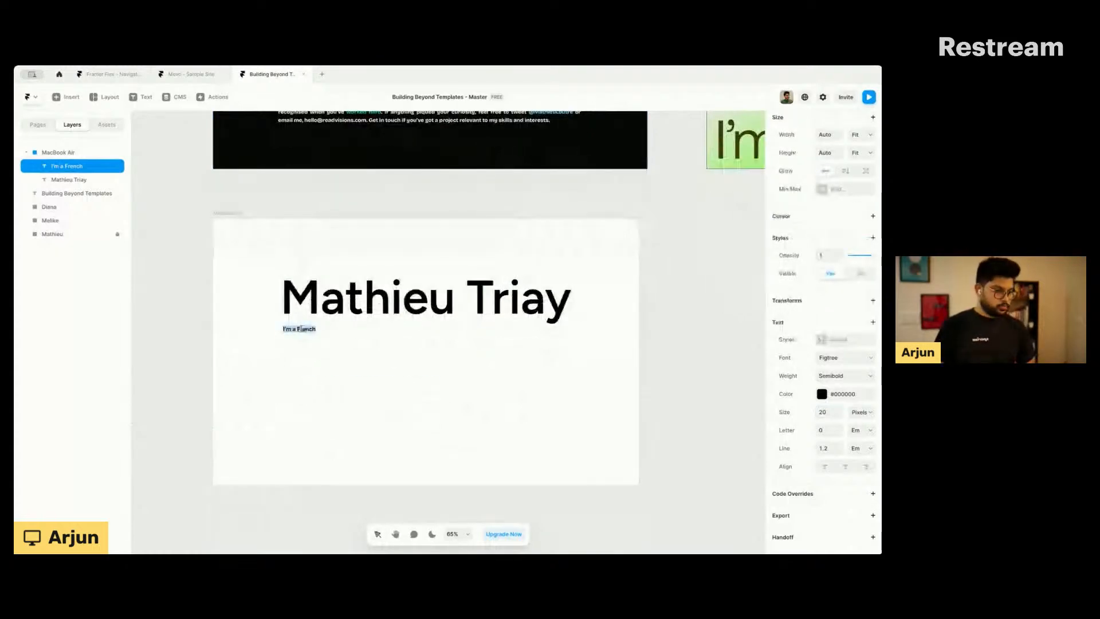
key("ctrl+v")
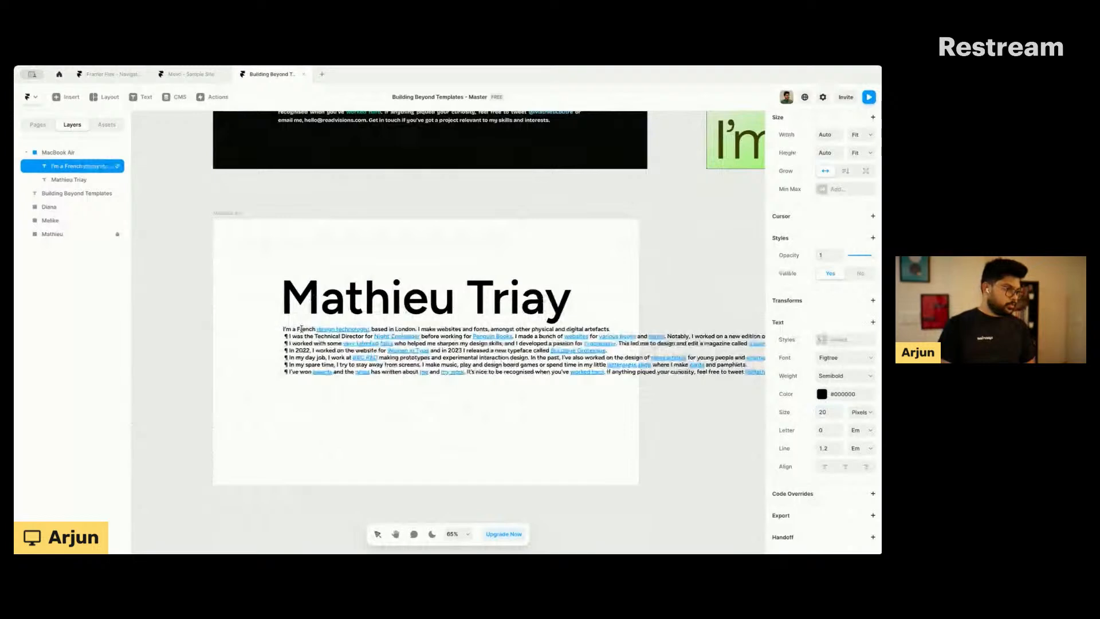
key("ctrl+z")
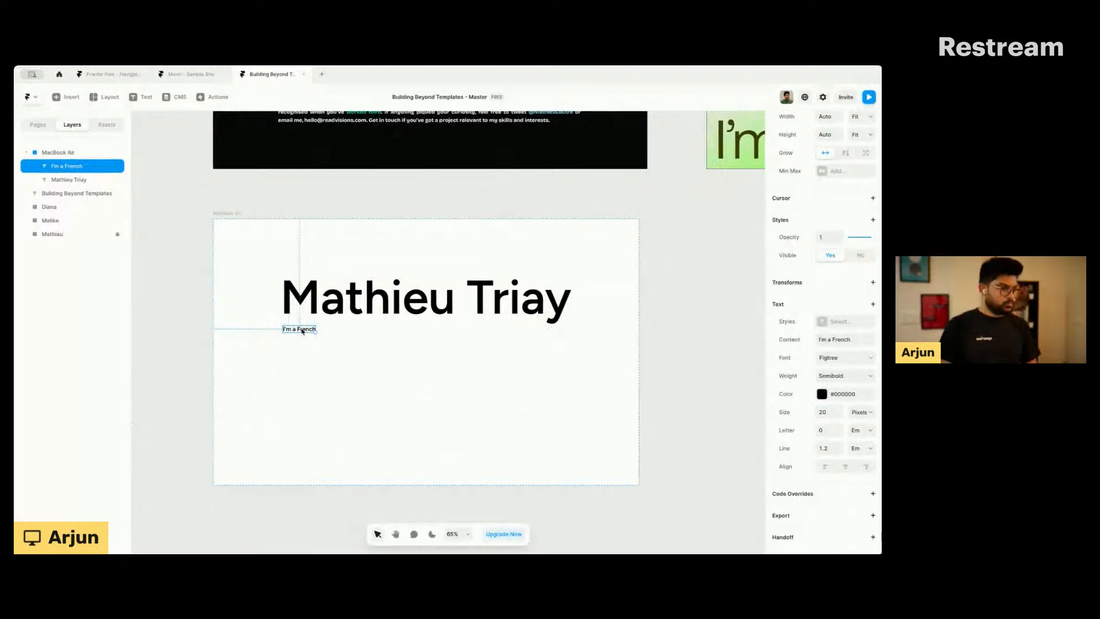
double_click(303, 331)
key("ctrl+v")
key("Escape")
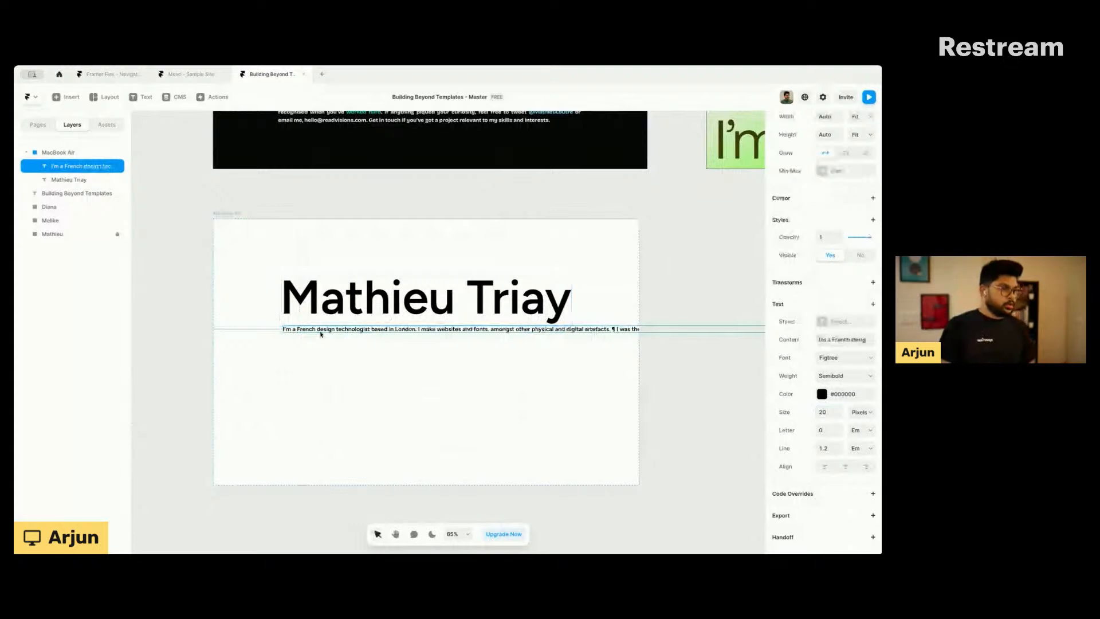
Step: Set the bio paragraph's height to 200 px
scroll(321, 335, "down", 1)
scroll(321, 335, "down", 2)
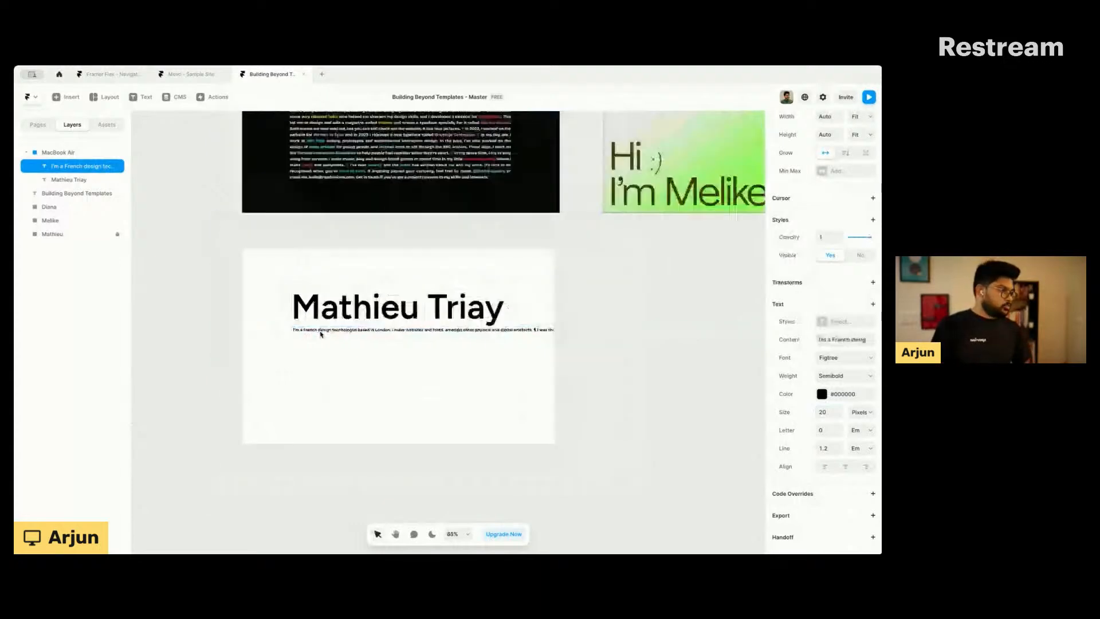
scroll(321, 334, "down", 2)
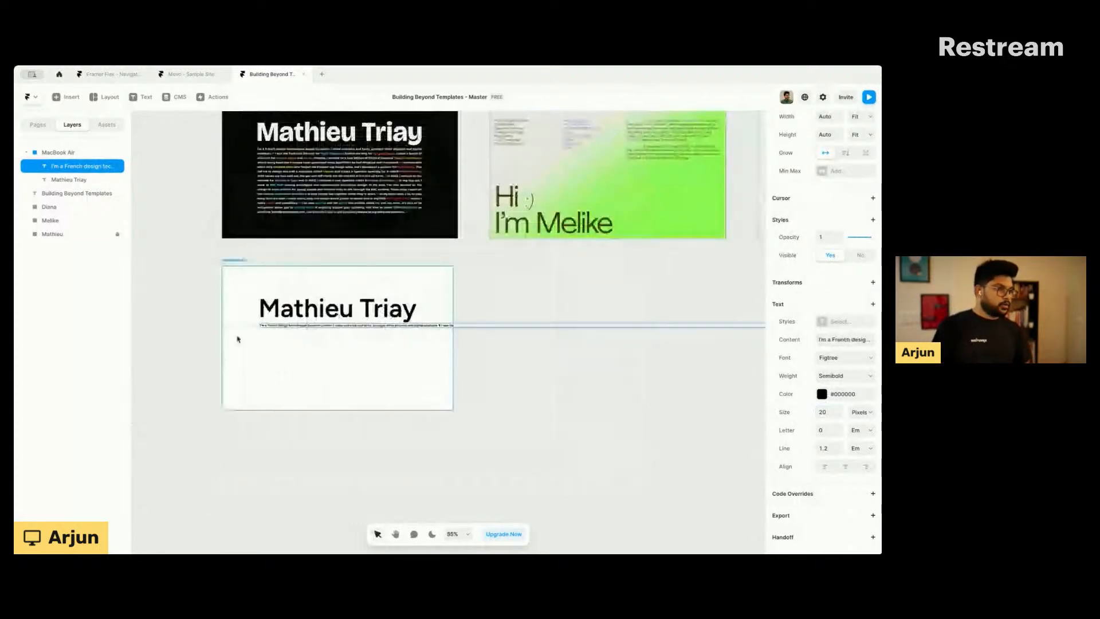
scroll(238, 338, "down", 2)
scroll(384, 338, "right", 3)
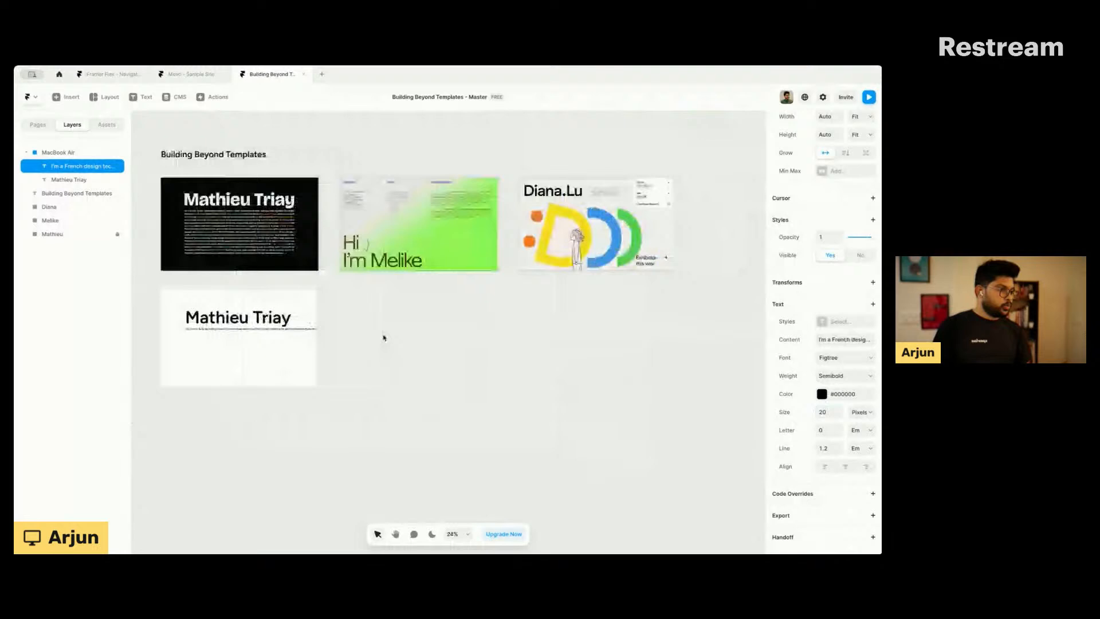
scroll(338, 325, "left", 1)
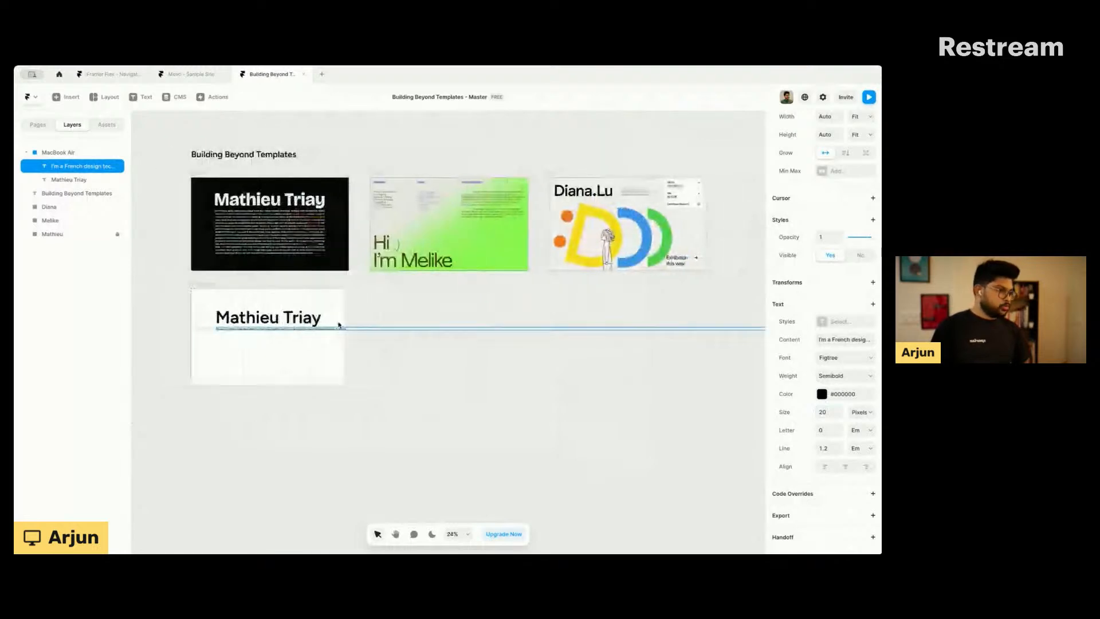
scroll(338, 325, "down", 2)
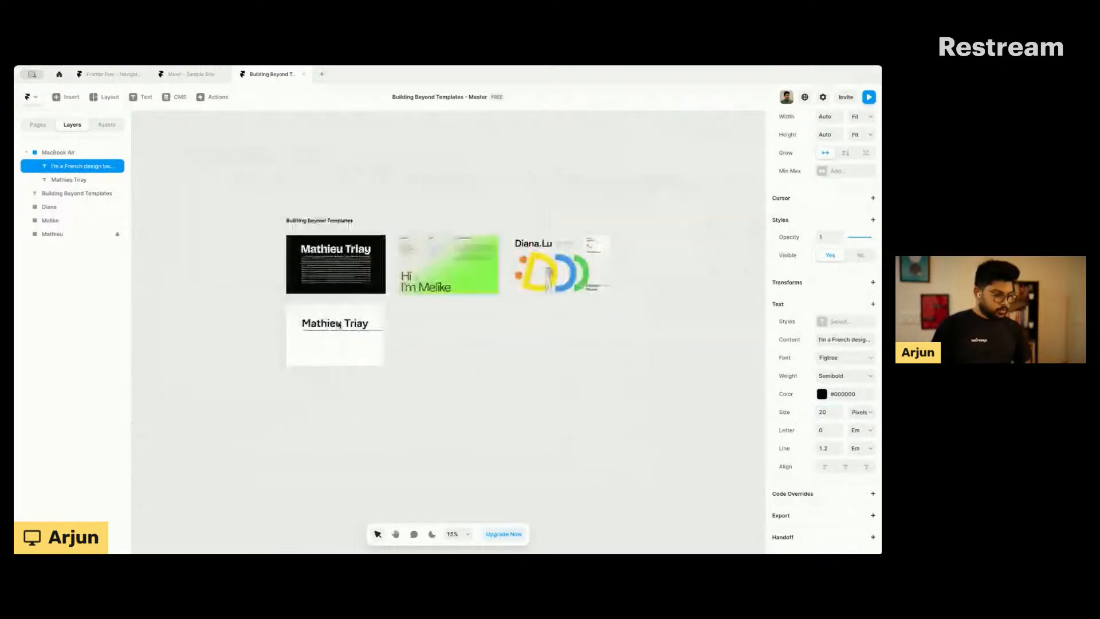
scroll(339, 325, "down", 1)
scroll(339, 322, "right", 4)
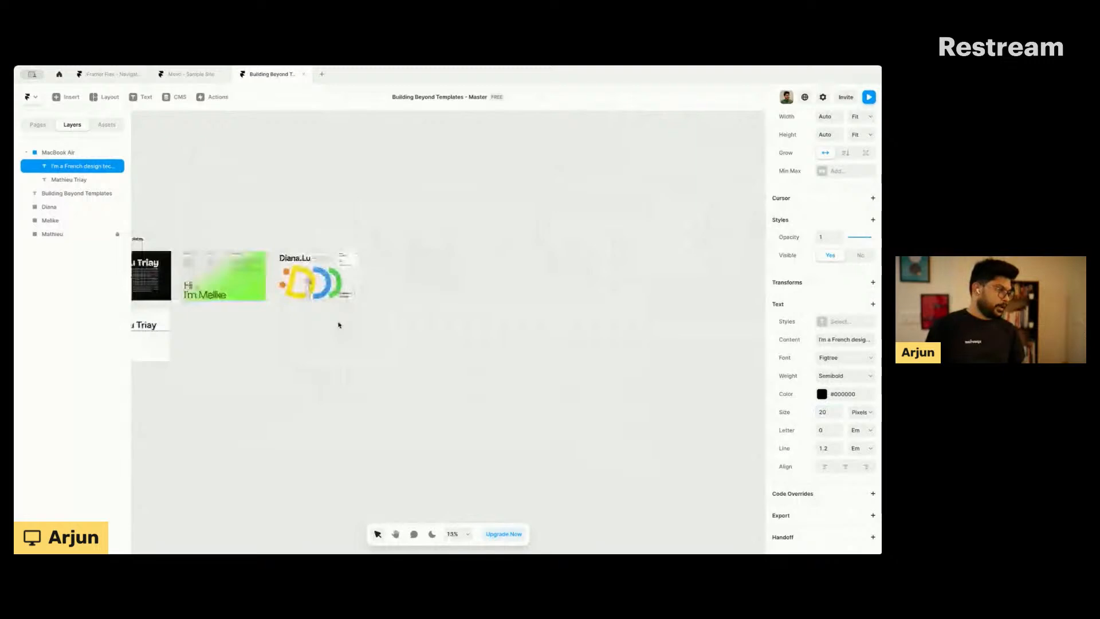
scroll(400, 332, "right", 3)
scroll(454, 336, "left", 6)
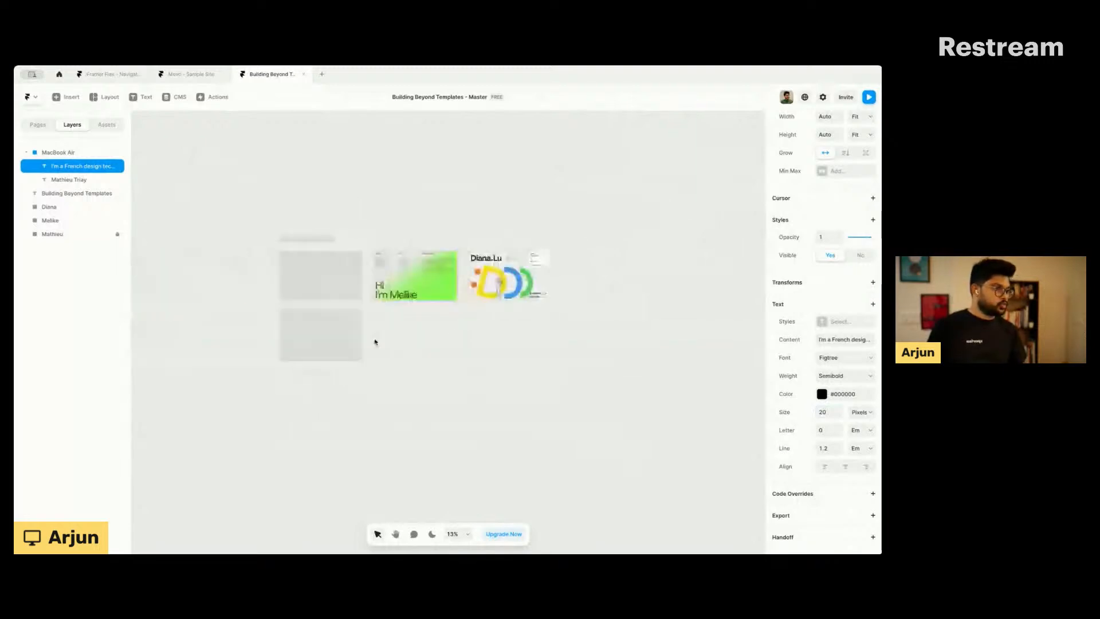
scroll(279, 343, "up", 5)
scroll(399, 308, "up", 3)
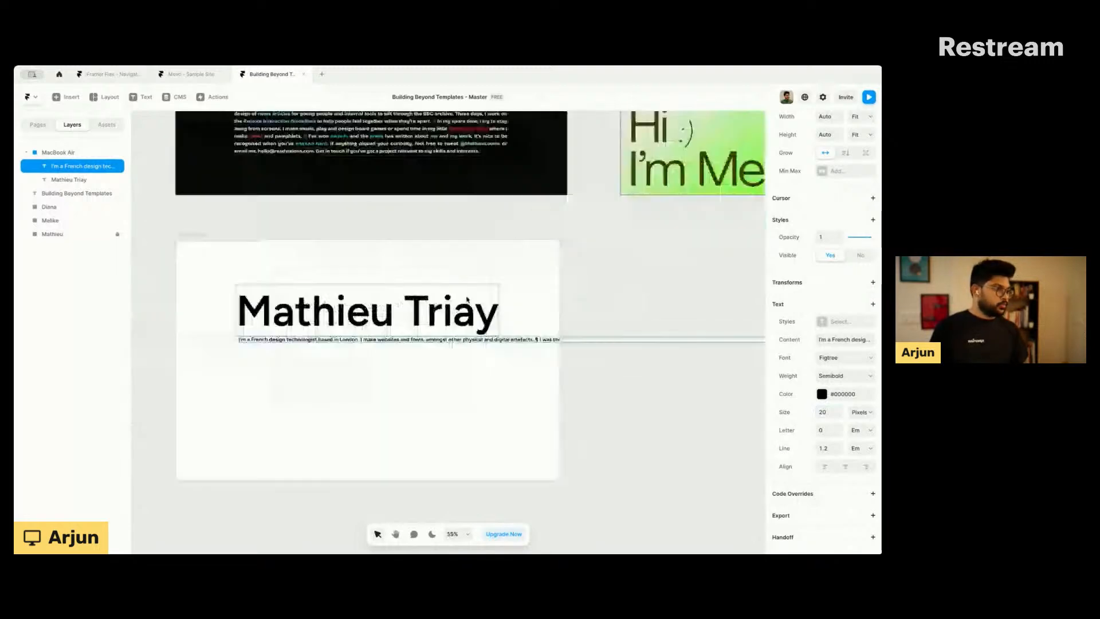
scroll(807, 294, "up", 4)
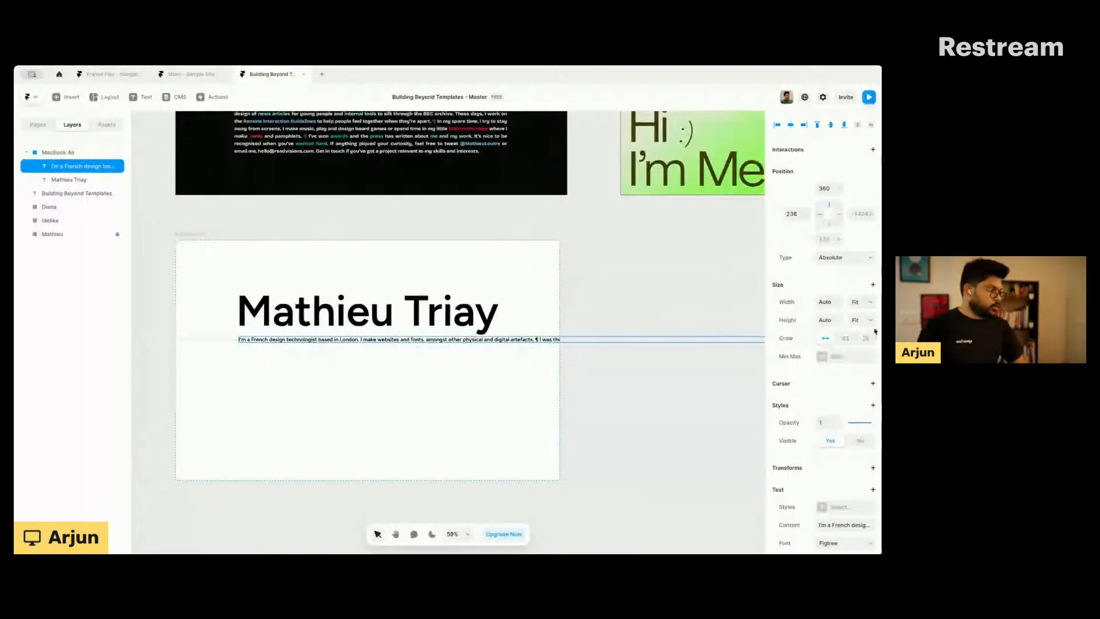
left_click(825, 319)
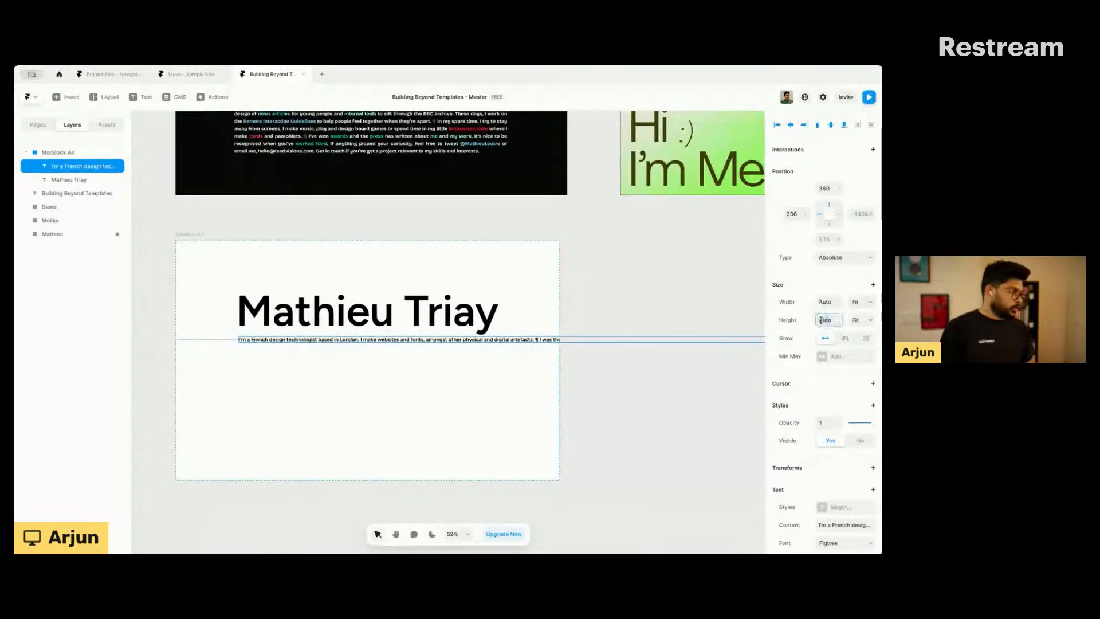
type("200")
key("Return")
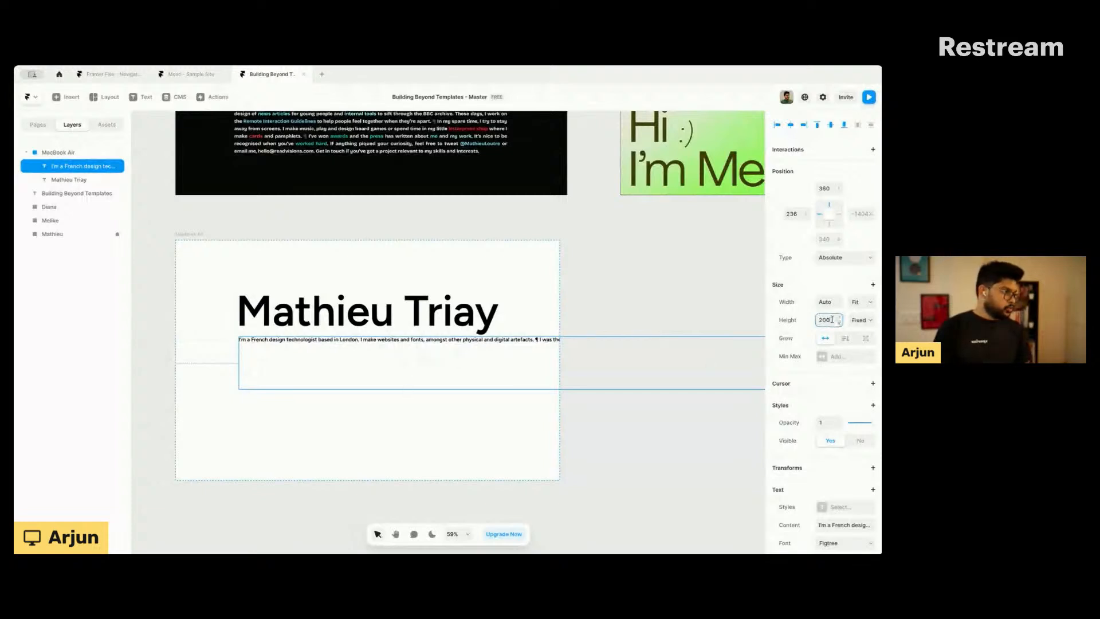
Step: Give the paragraph a fixed 200 px width and switch its height to Fit
left_click(824, 301)
type("200")
key("Return")
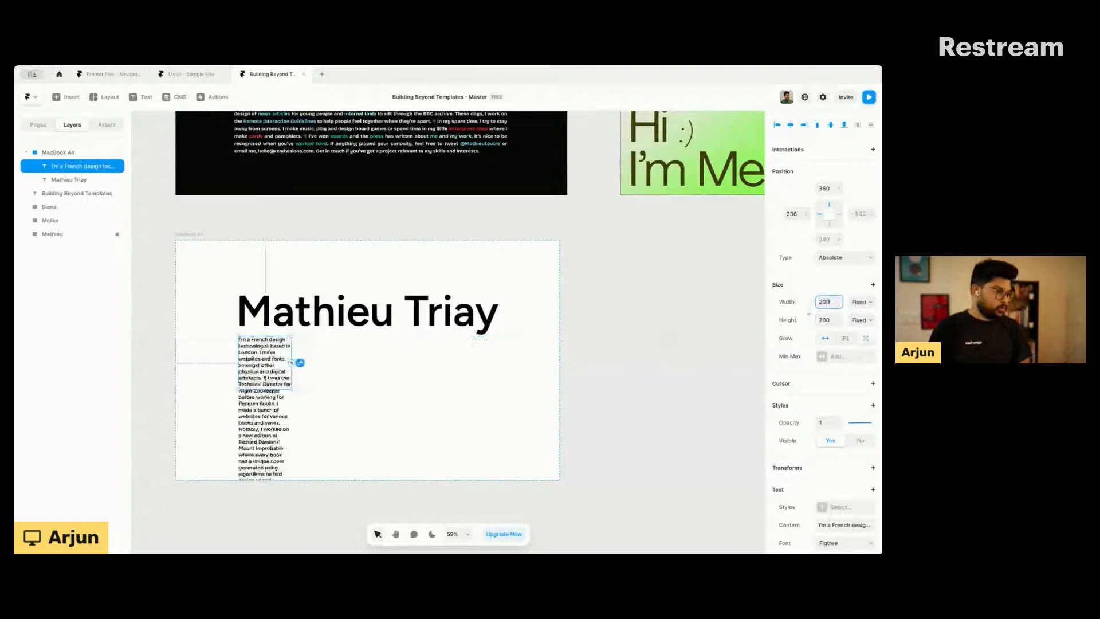
scroll(314, 386, "up", 2)
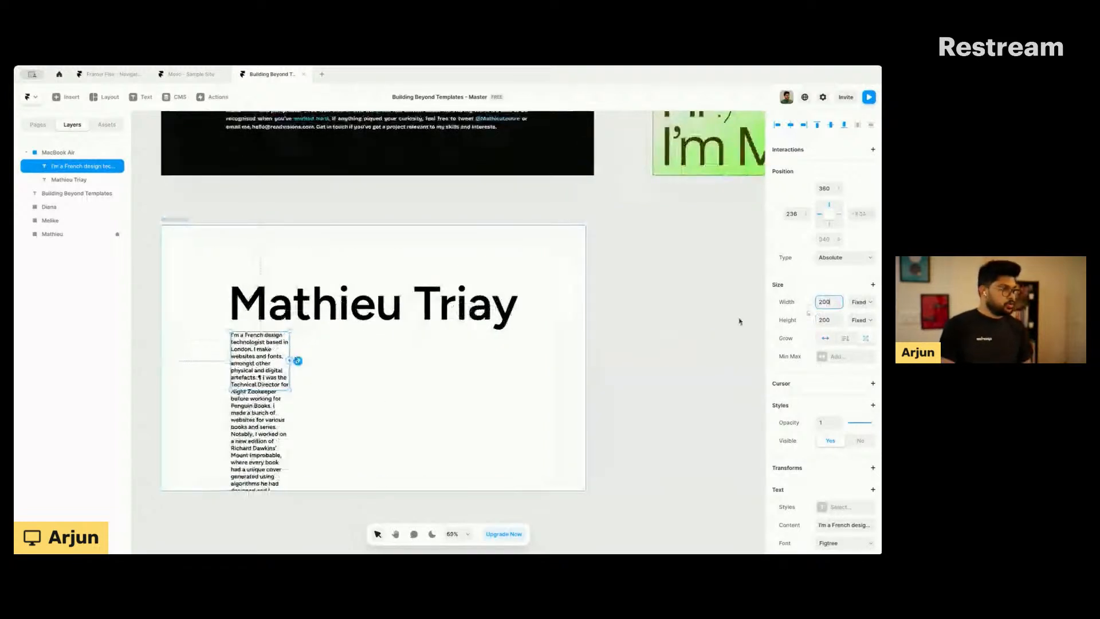
left_click(858, 322)
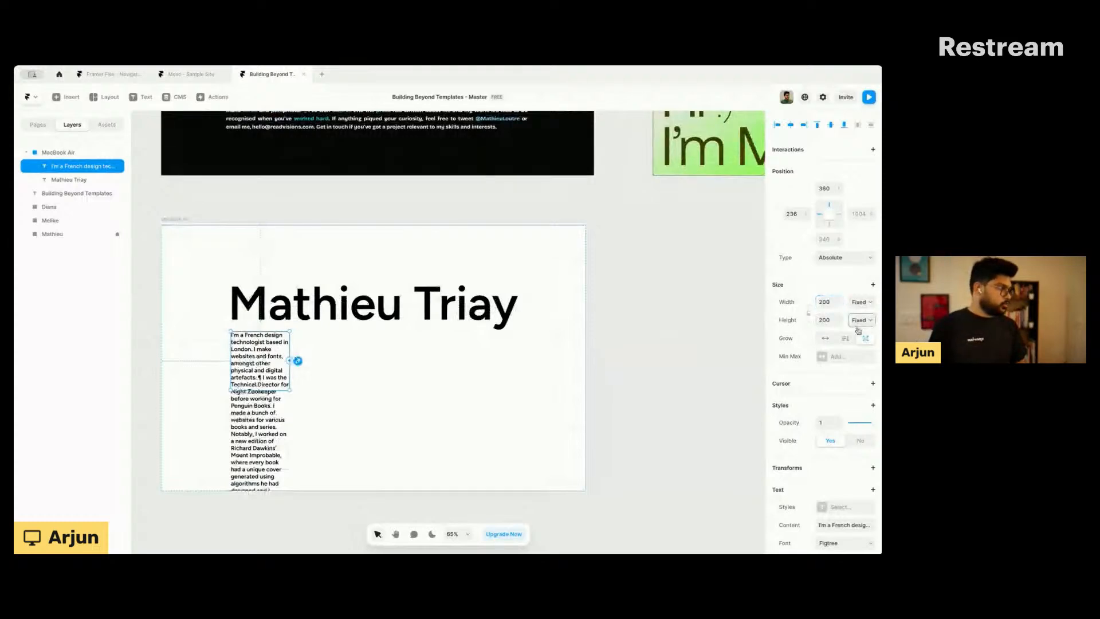
left_click(859, 352)
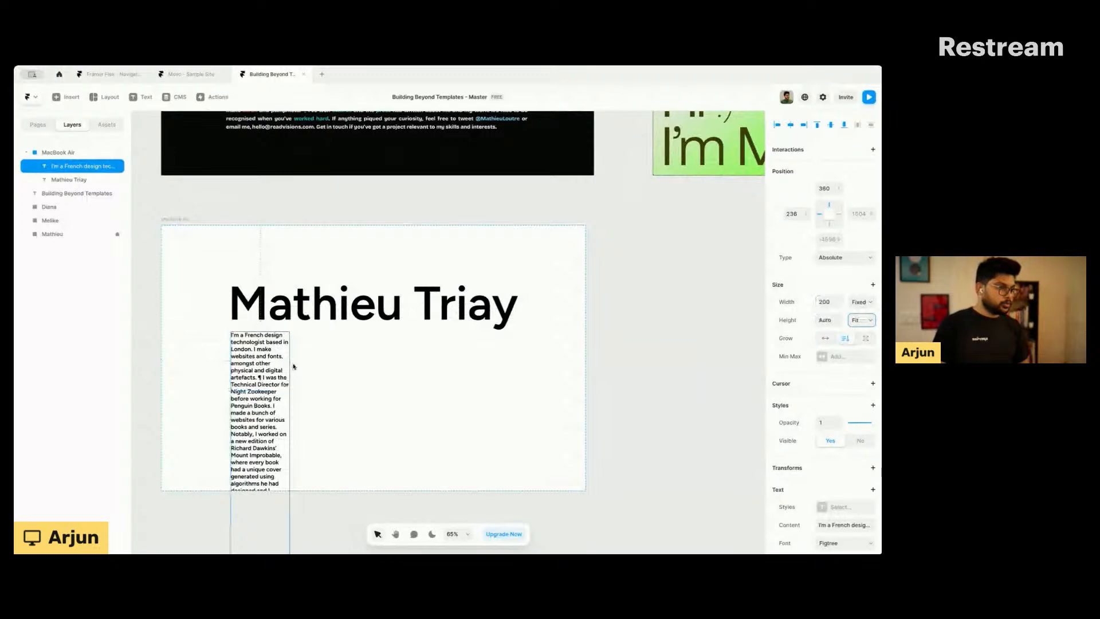
Step: Drag the paragraph's right edge out to about 975 px wide
left_click_drag(289, 363, 478, 362)
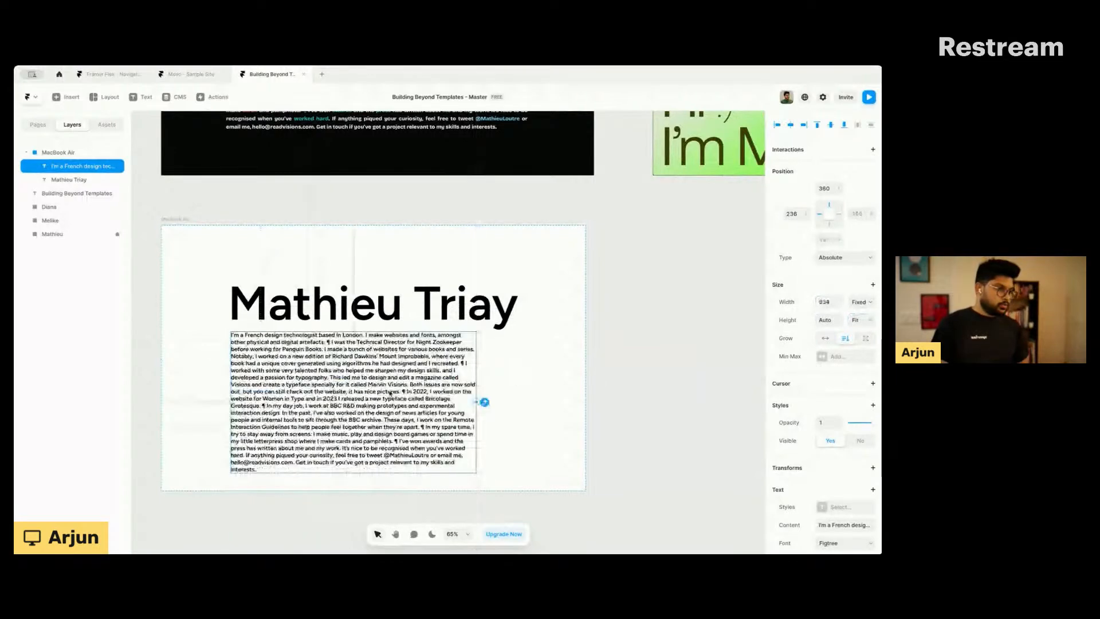
scroll(390, 394, "up", 1)
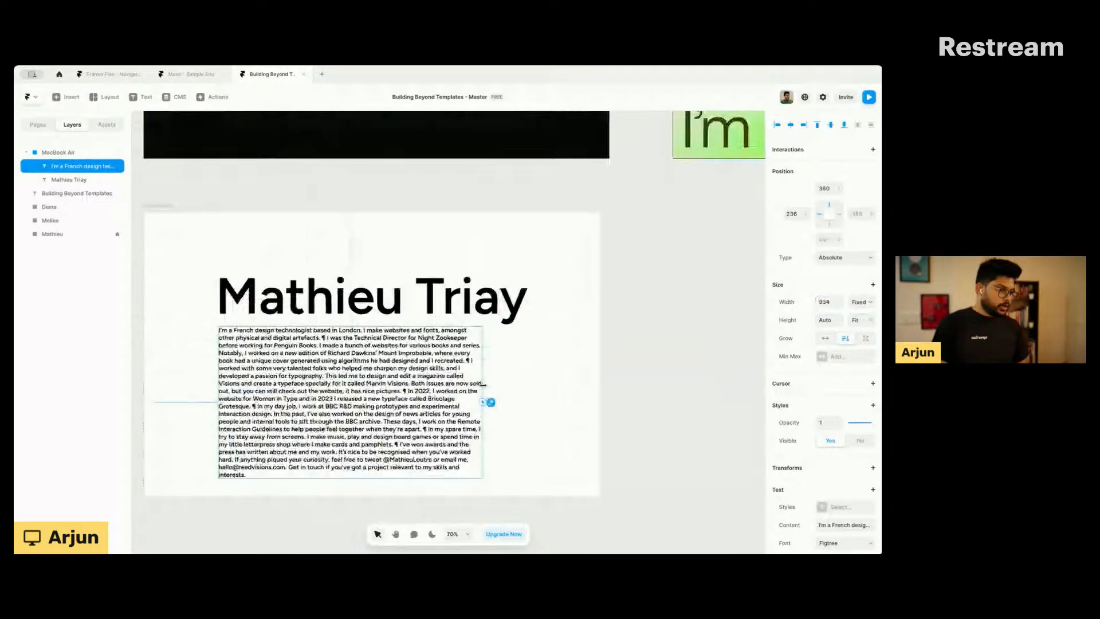
left_click_drag(484, 402, 527, 382)
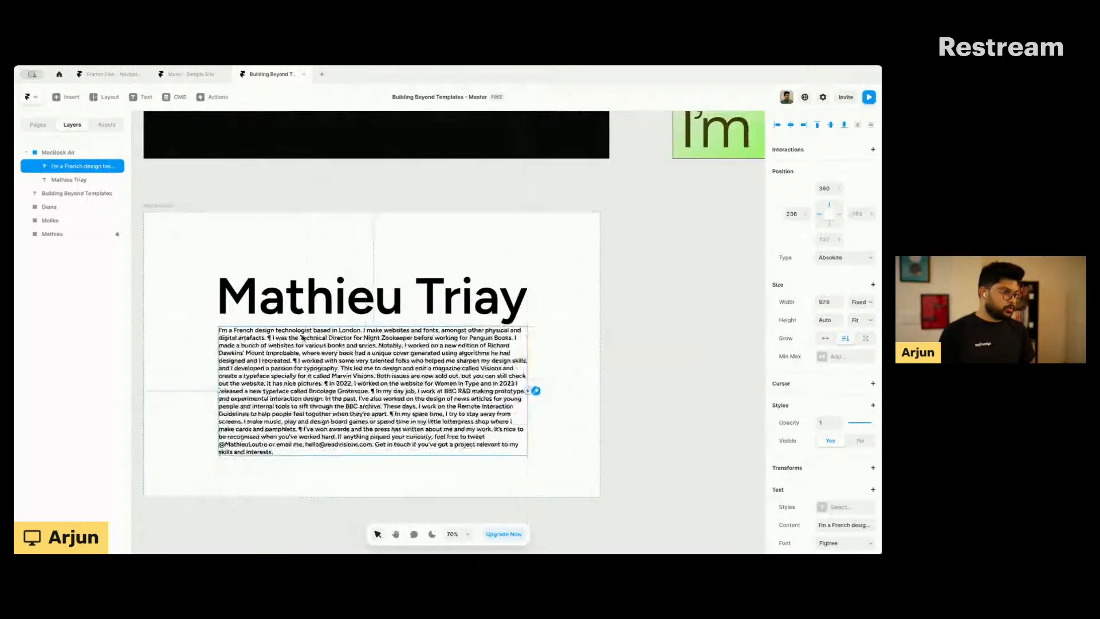
scroll(218, 383, "up", 2)
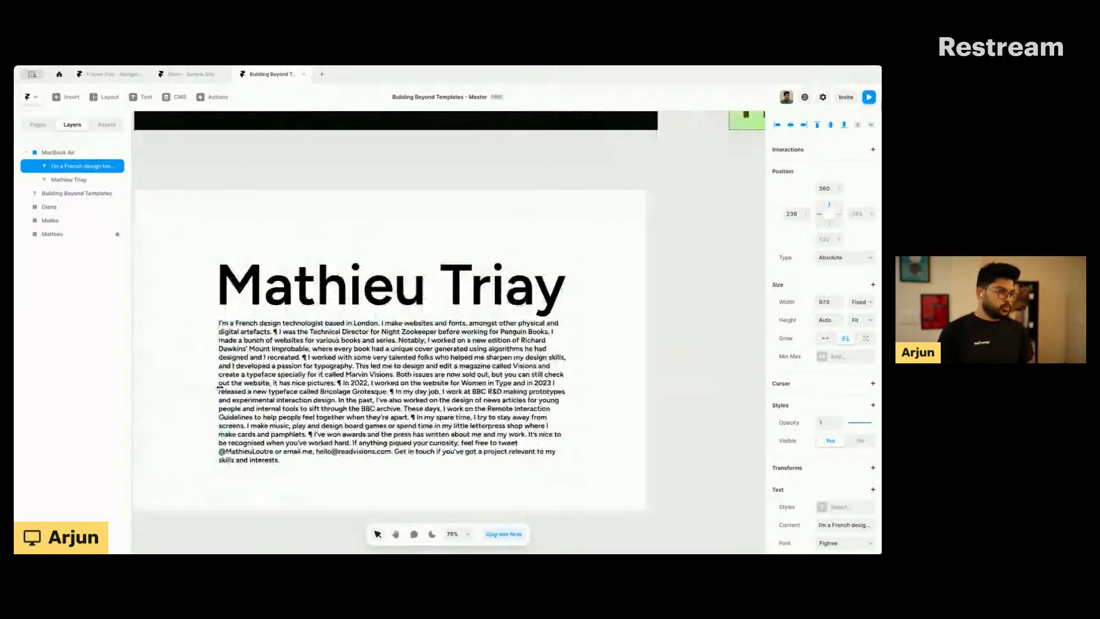
scroll(220, 387, "up", 2)
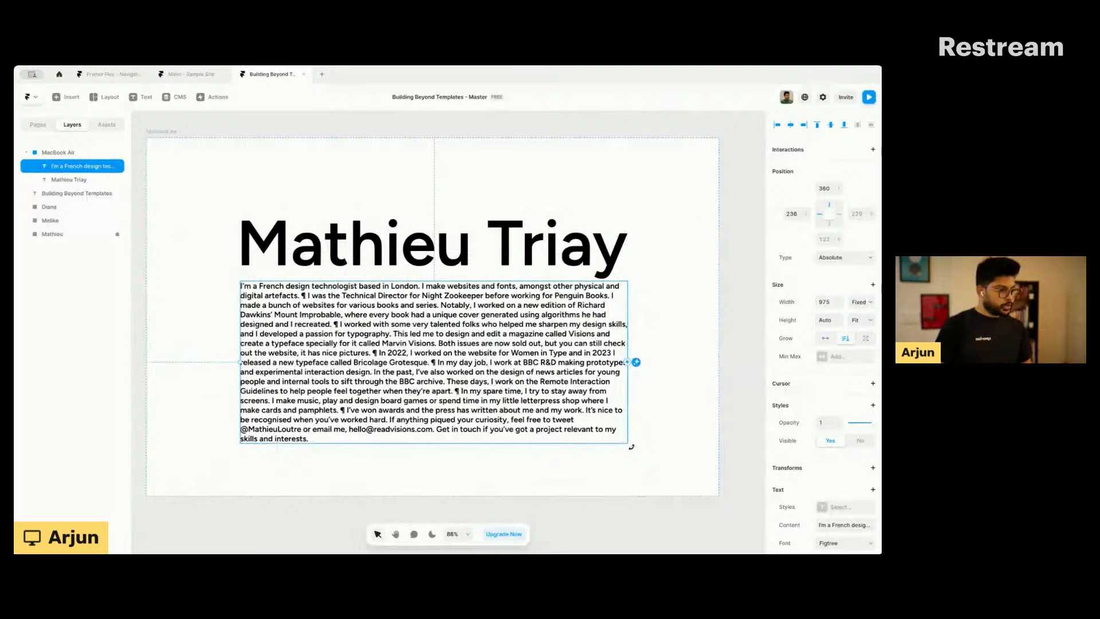
left_click_drag(632, 446, 624, 444)
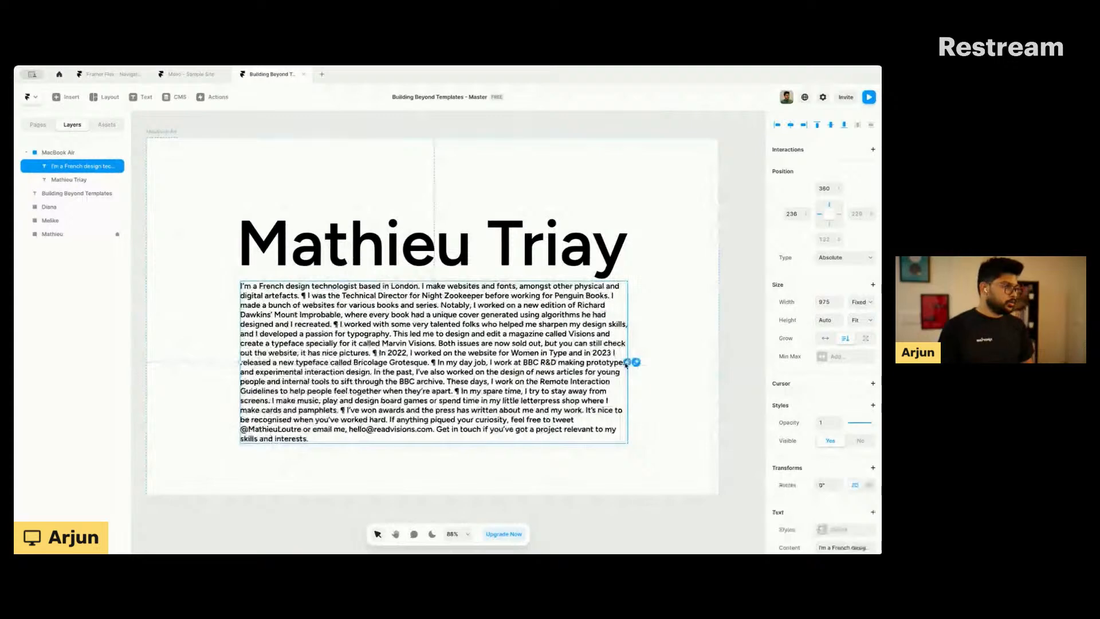
Step: Nudge the paragraph down and slightly left to sit under the heading, then deselect
left_click_drag(344, 317, 352, 320)
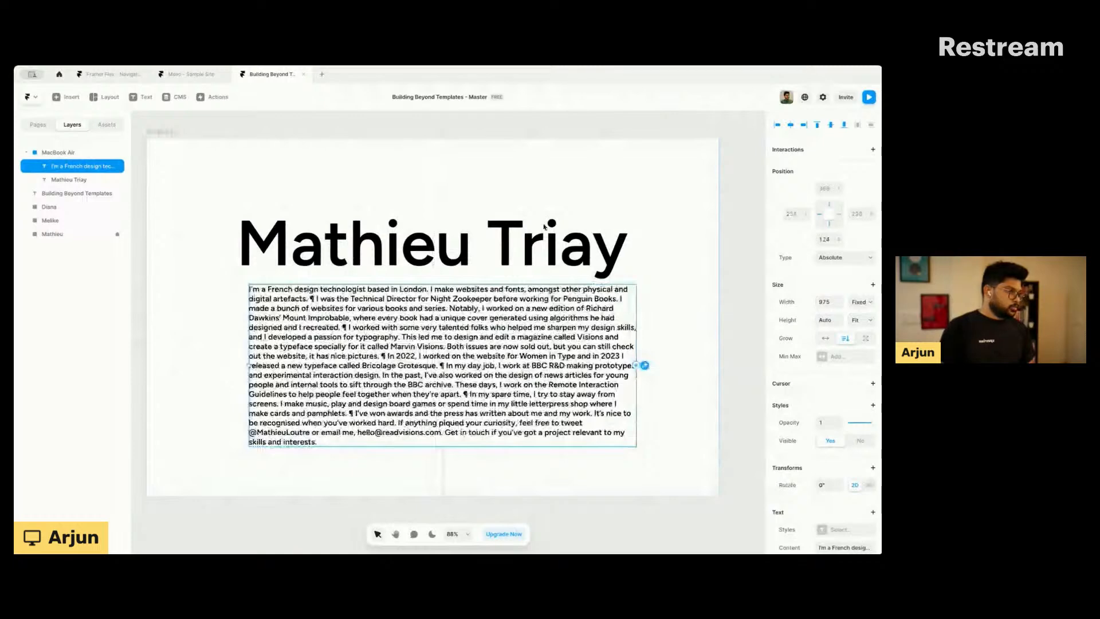
left_click_drag(417, 331, 414, 331)
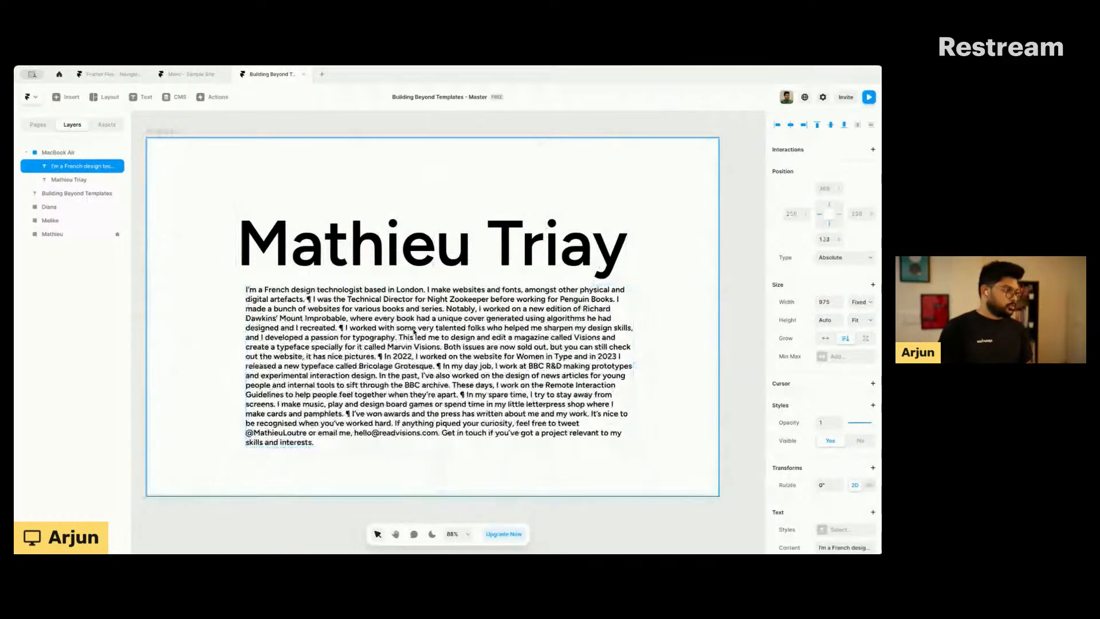
scroll(239, 349, "down", 3)
left_click(268, 234)
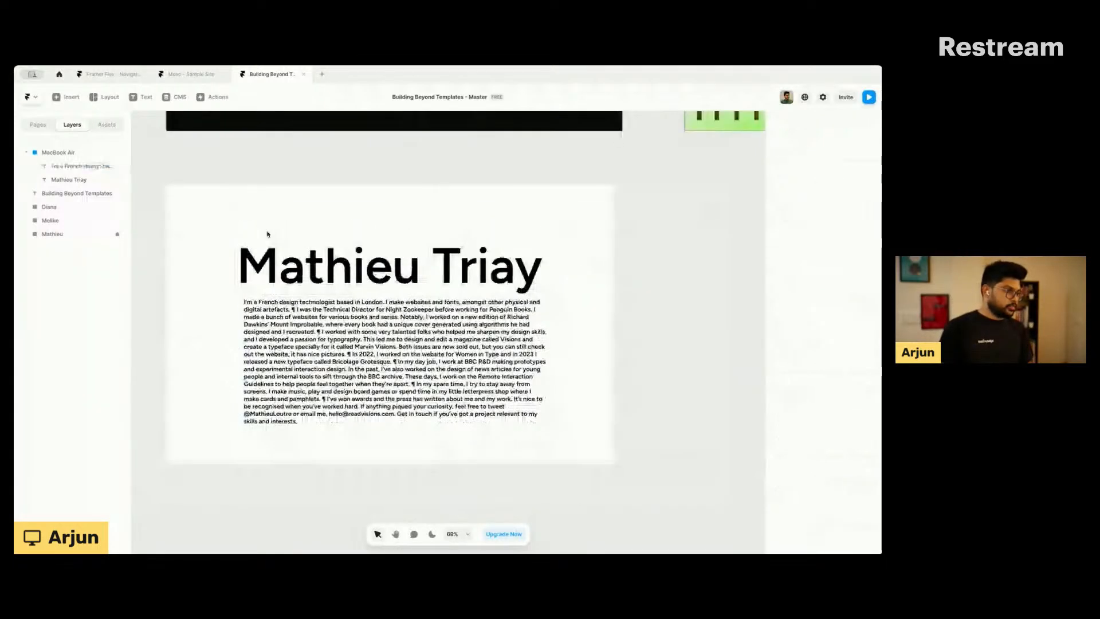
Step: Align the bio paragraph's left edge with the Mathieu Triay heading
scroll(272, 243, "up", 3)
scroll(277, 252, "up", 2)
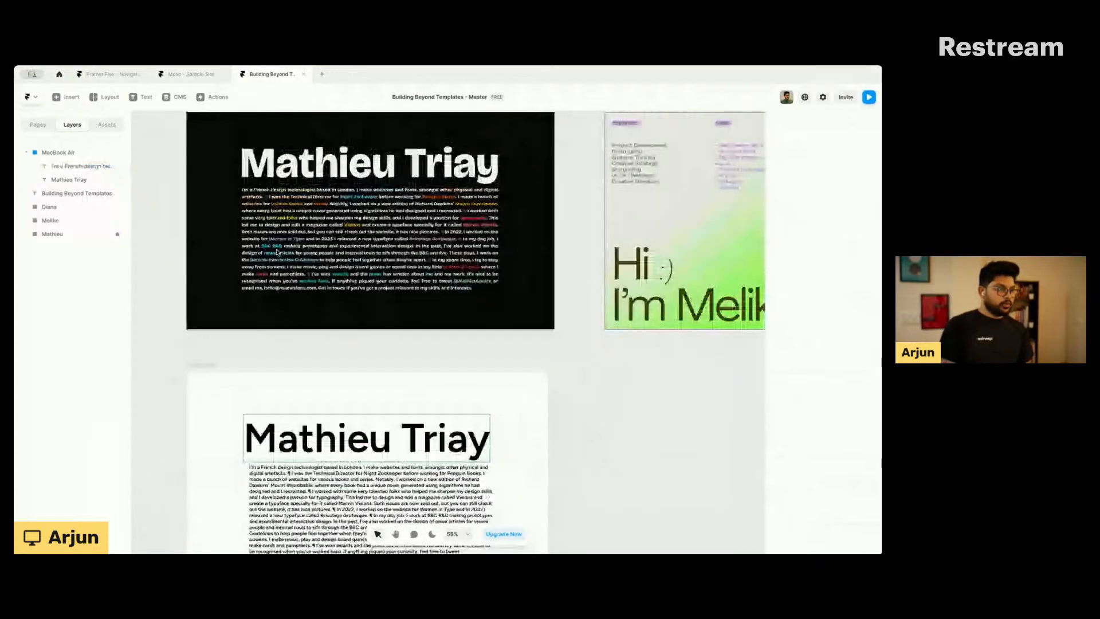
scroll(328, 381, "down", 3)
left_click(328, 381)
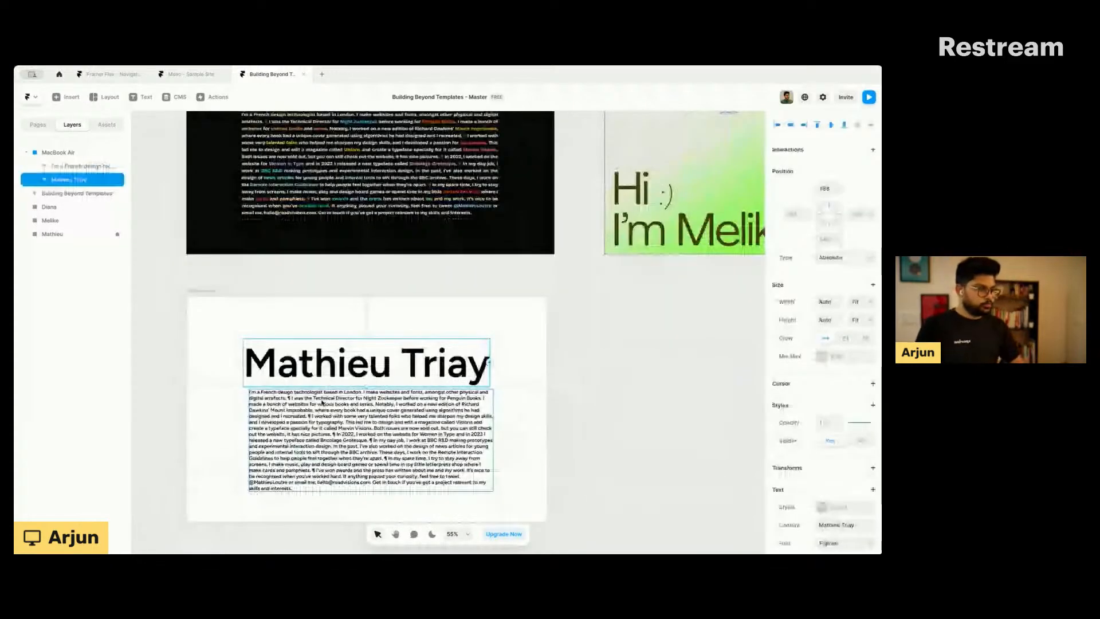
left_click_drag(321, 403, 315, 405)
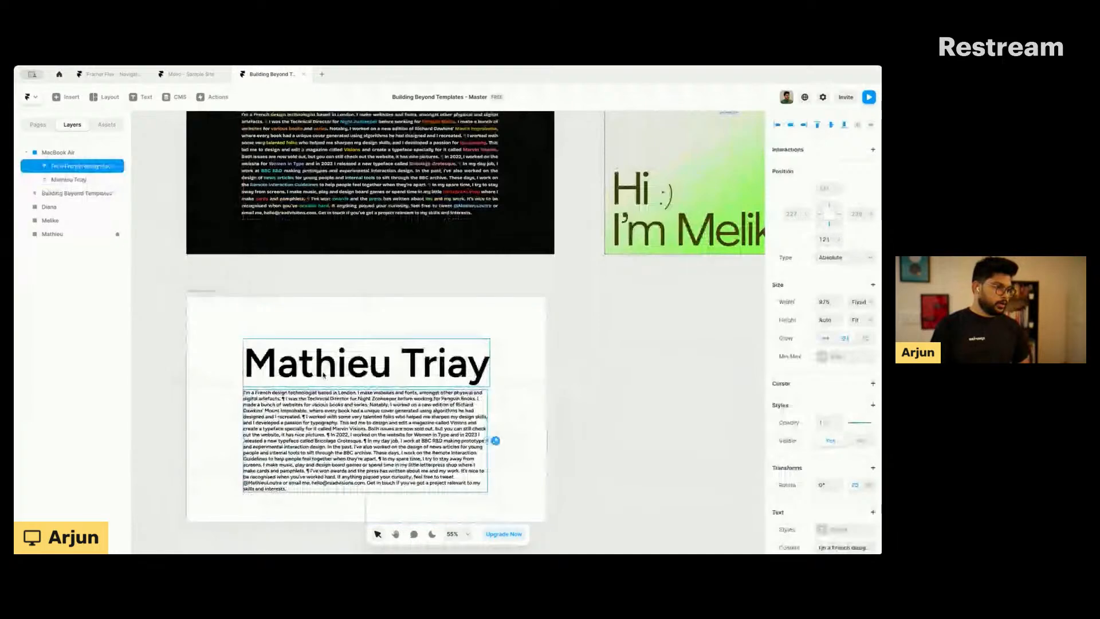
Step: Duplicate the whole white MacBook Air frame and pan to the new copy
left_click(205, 291)
key("ctrl+d")
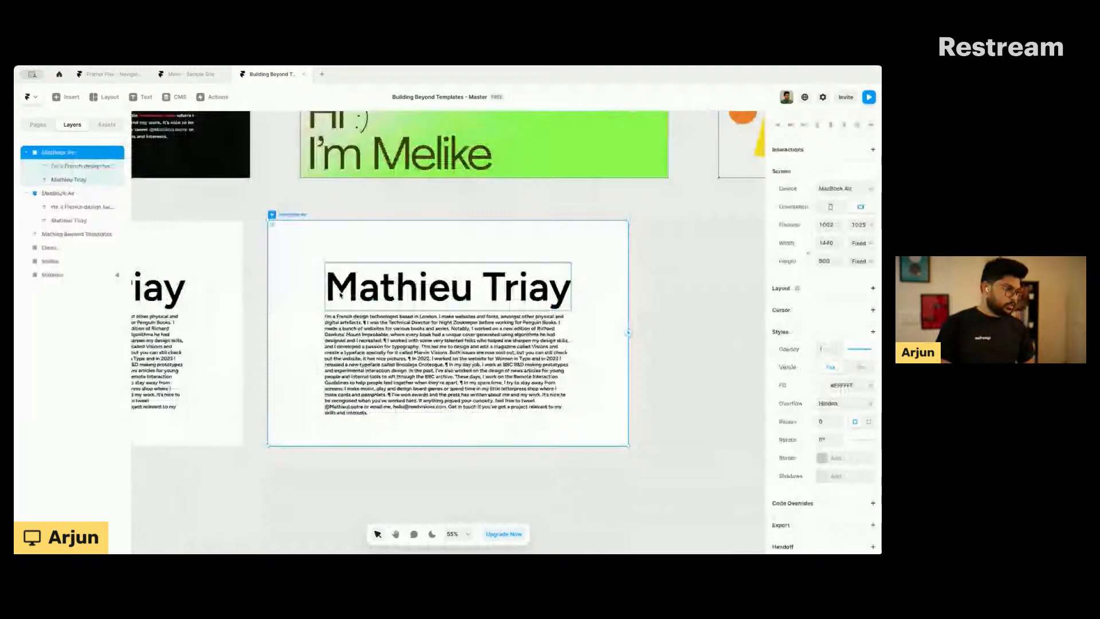
key("ctrl+z")
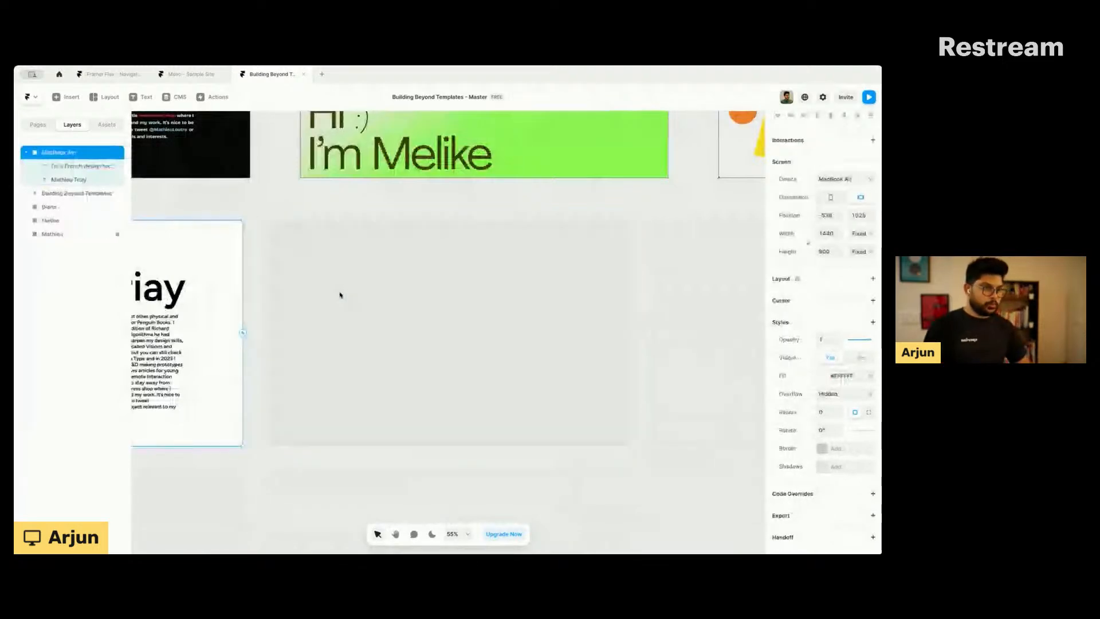
scroll(340, 295, "left", 3)
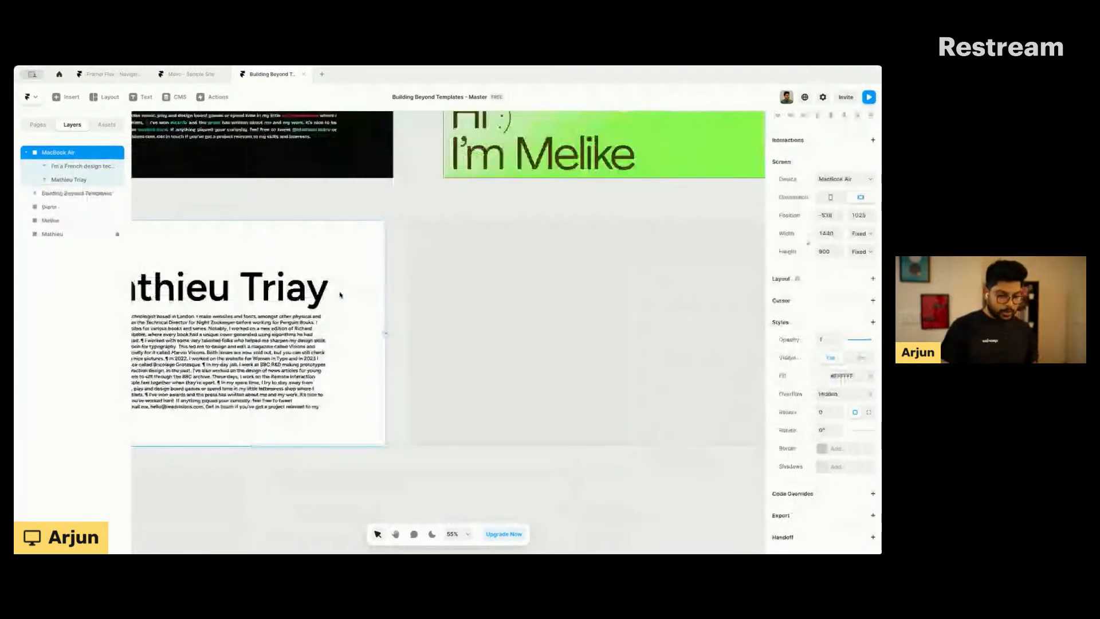
key("ctrl+d")
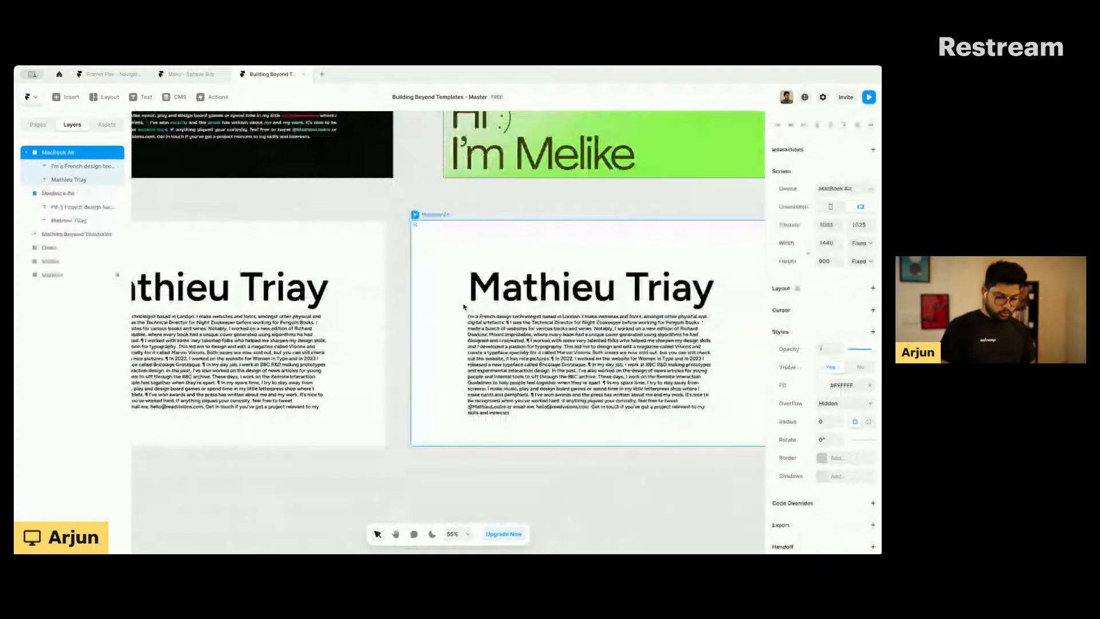
scroll(463, 307, "right", 5)
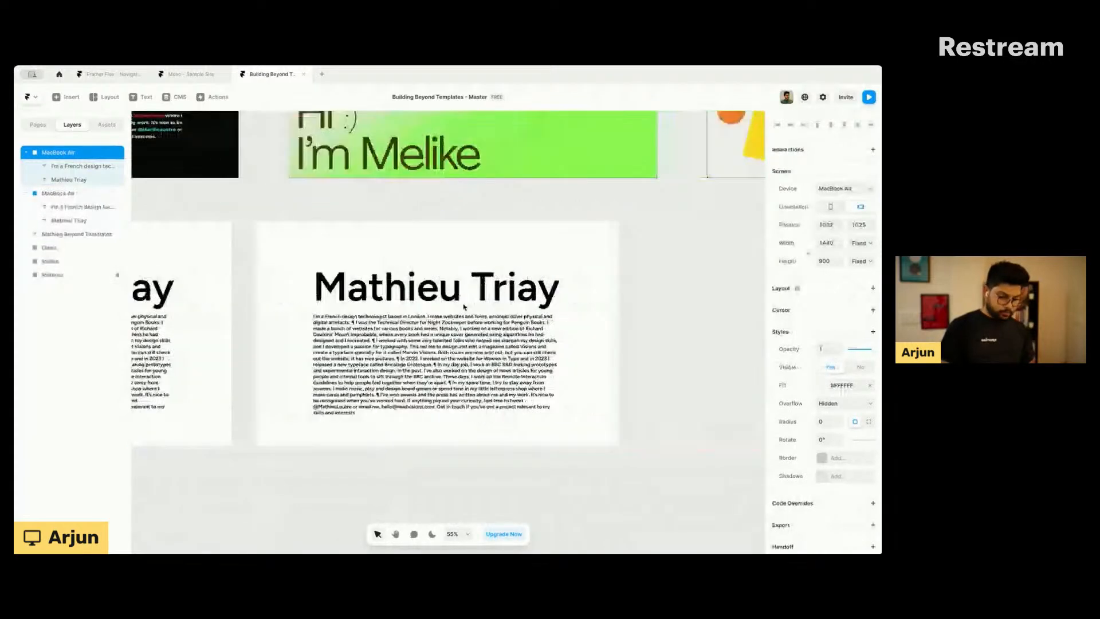
scroll(464, 306, "up", 5)
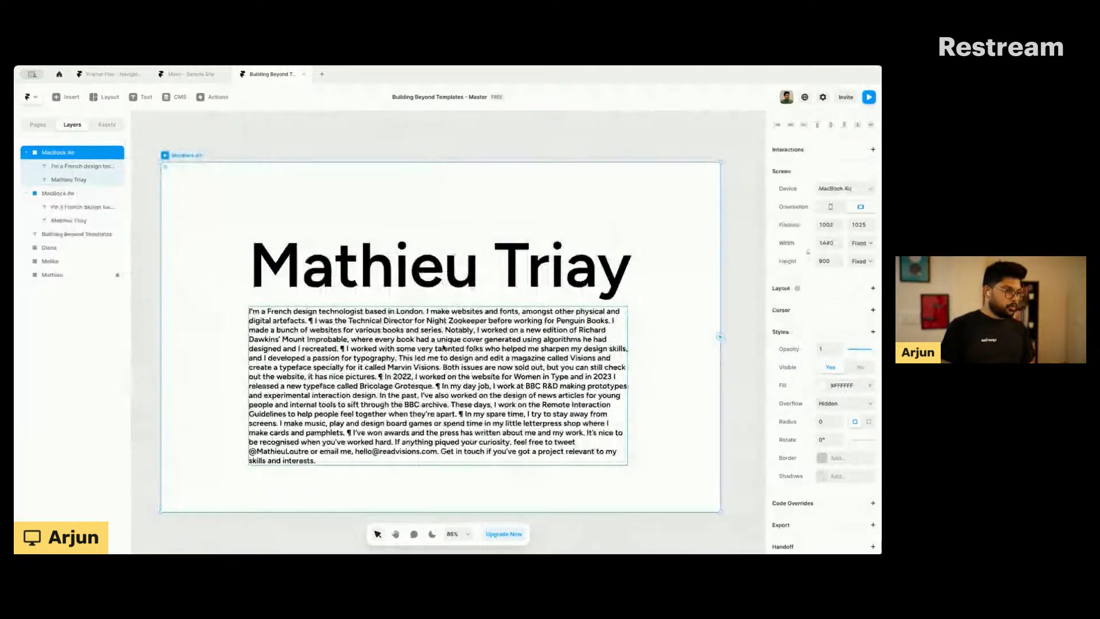
Step: Give the duplicated MacBook Air frame a black #000000 fill
left_click(403, 270)
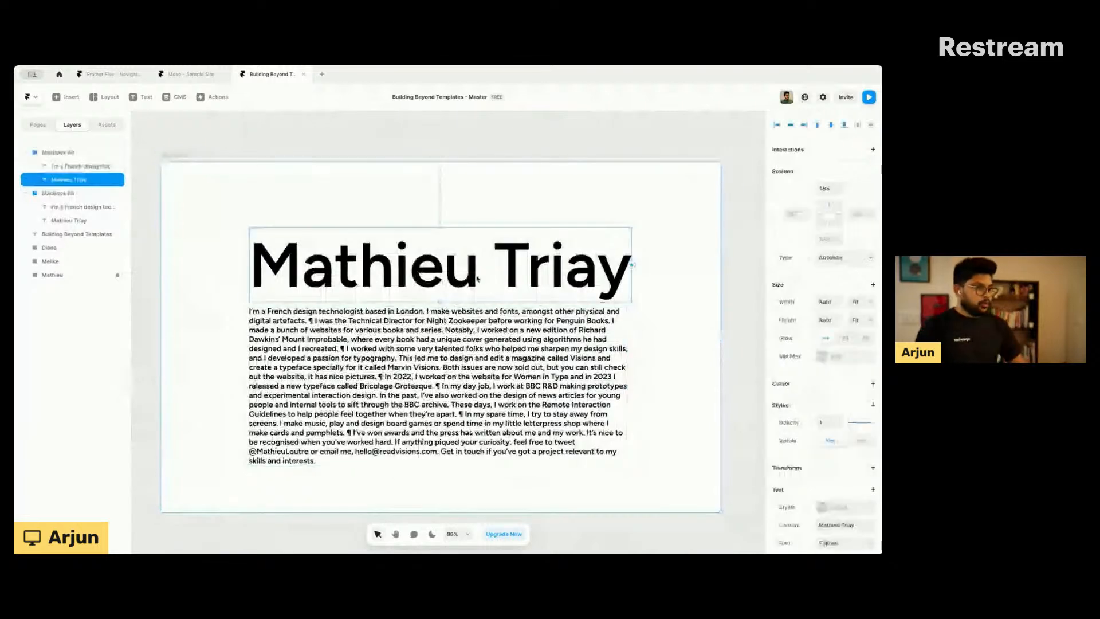
left_click(165, 156)
left_click(822, 386)
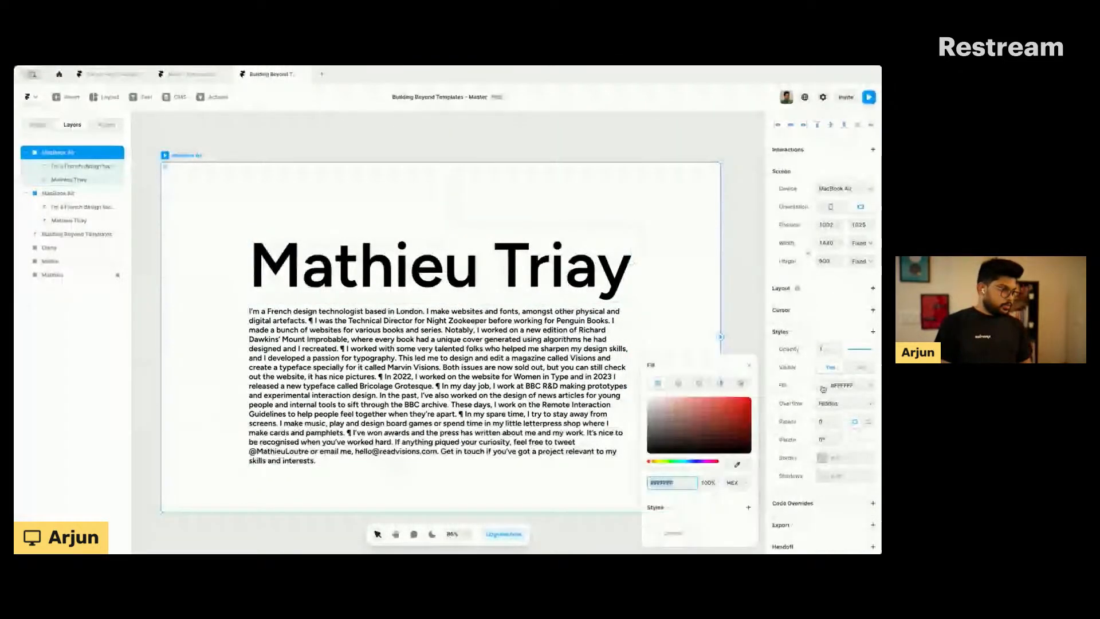
type("000000")
key("Return")
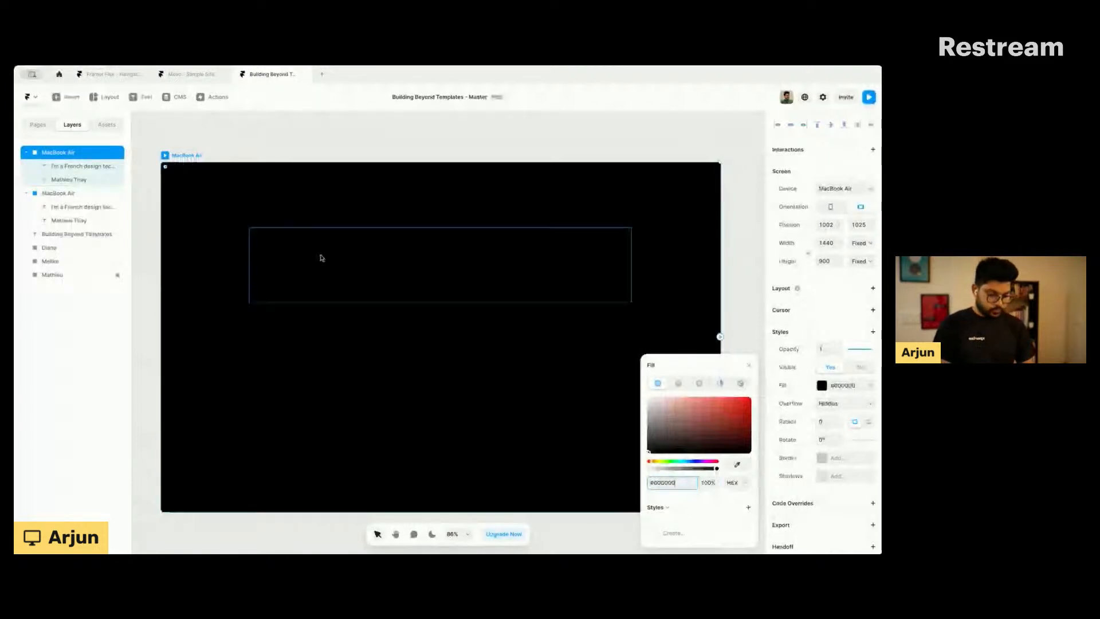
Step: Recolour the heading and bio text white (#FFFFFF)
left_click(322, 257)
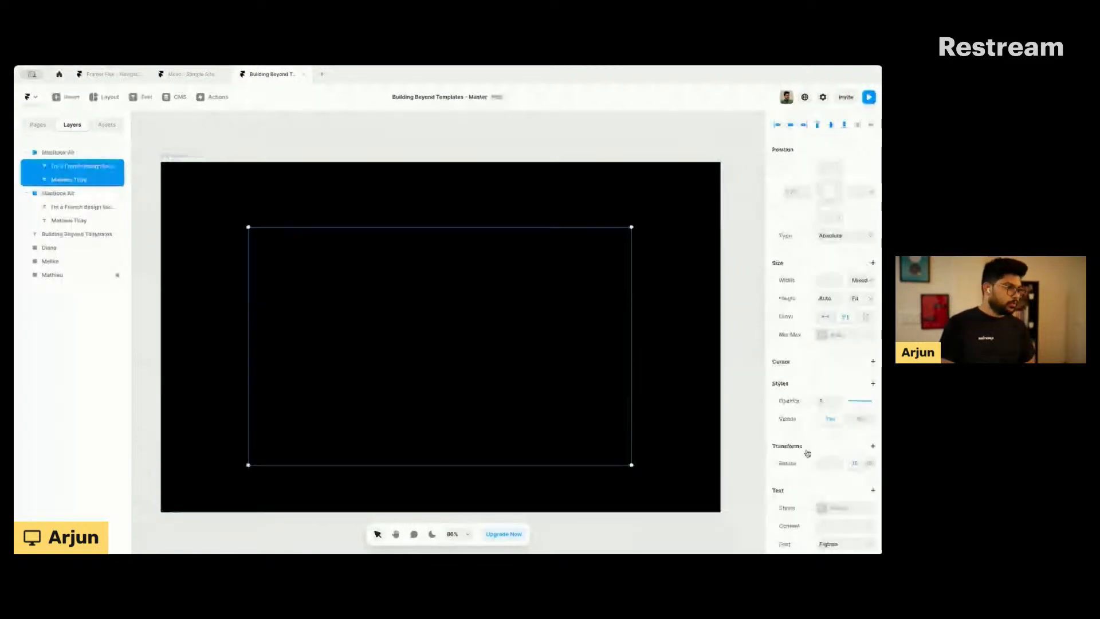
scroll(833, 418, "down", 3)
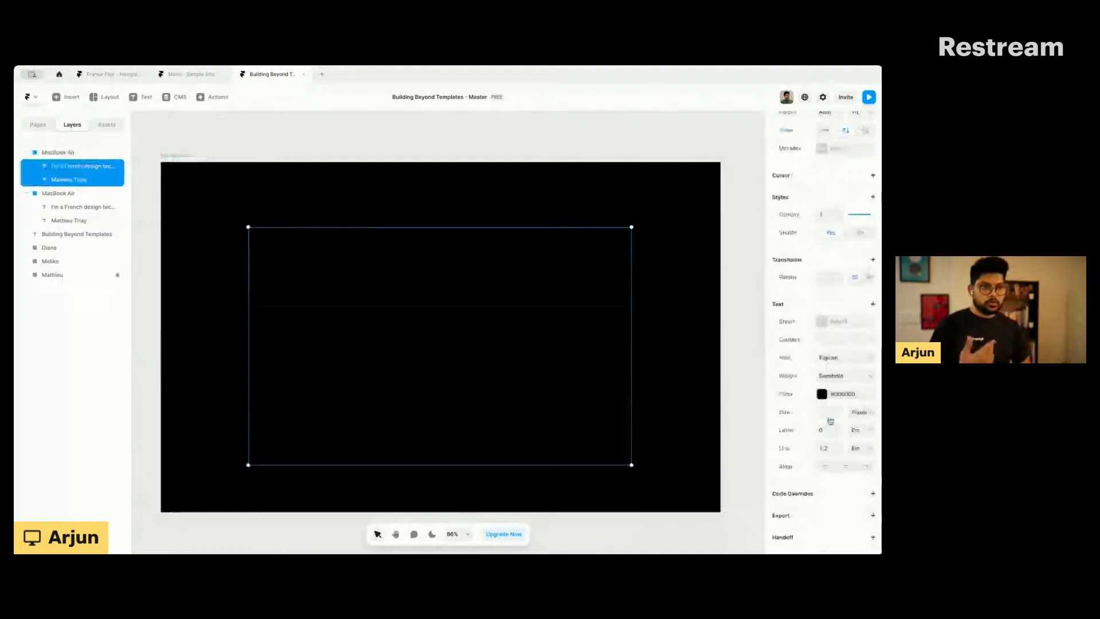
left_click(825, 394)
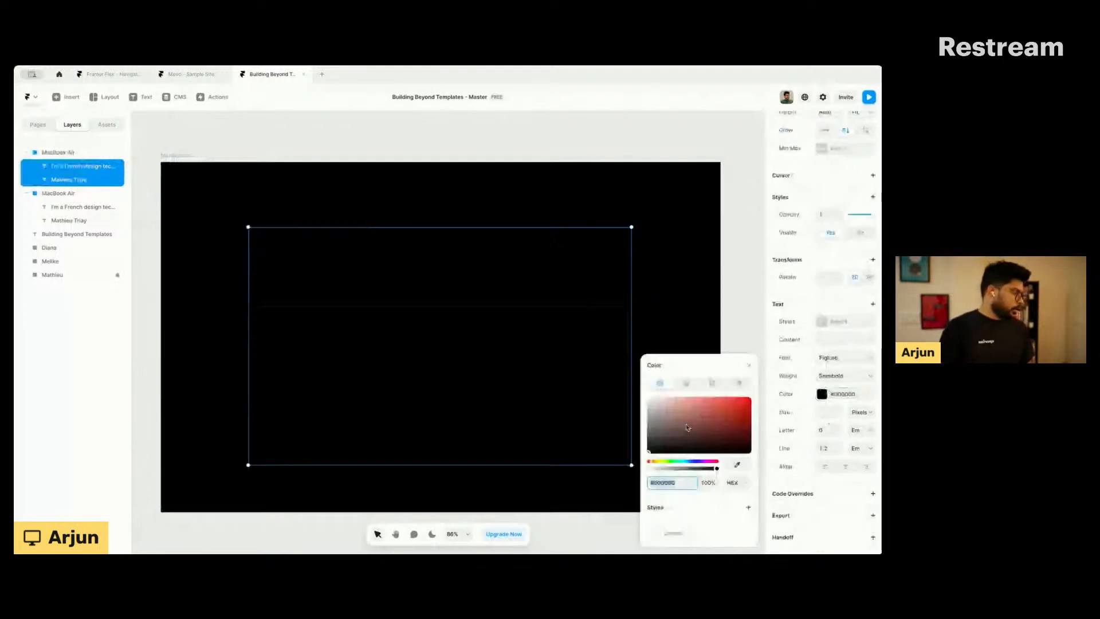
type("#FFFFFF")
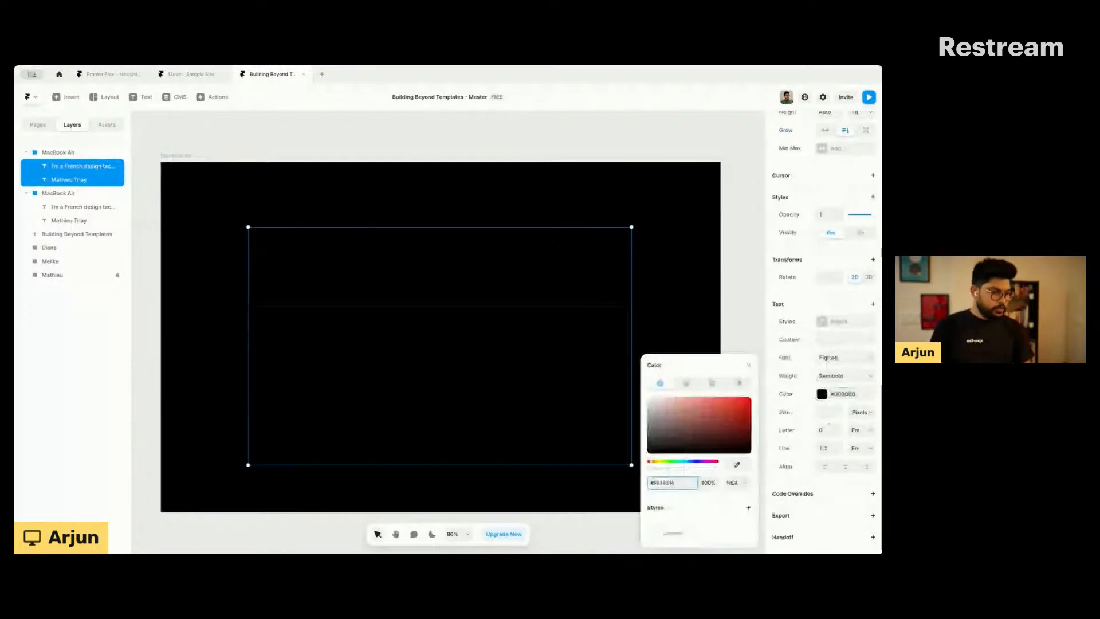
key("Return")
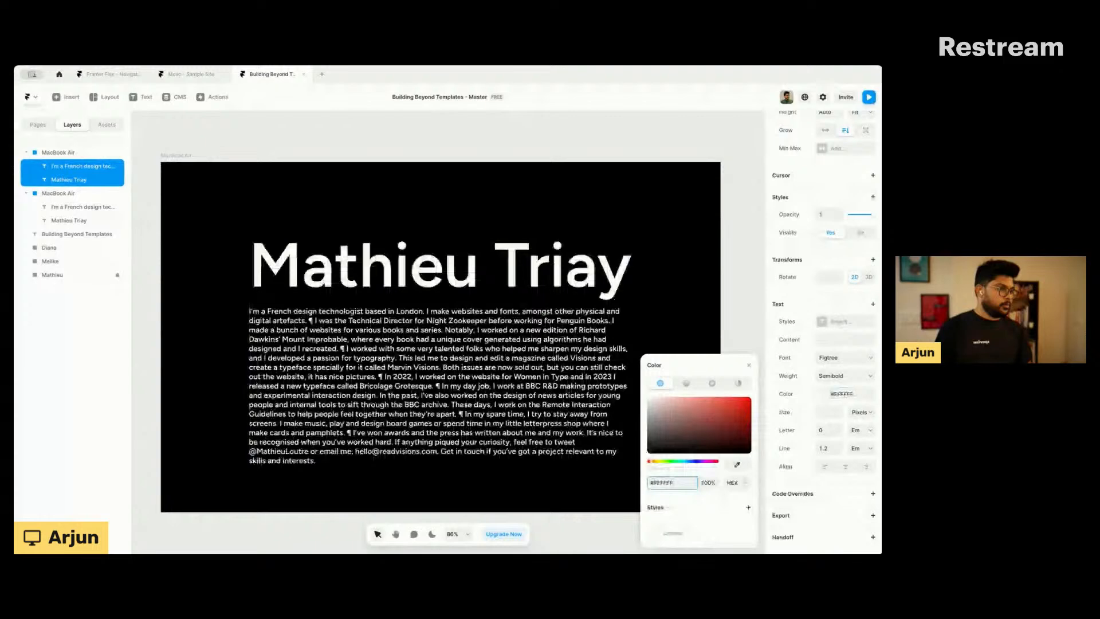
left_click(335, 218)
Step: Nudge the bio paragraph a few pixels to centre it in the black frame
left_click(440, 313)
scroll(441, 314, "down", 2)
scroll(441, 313, "left", 4)
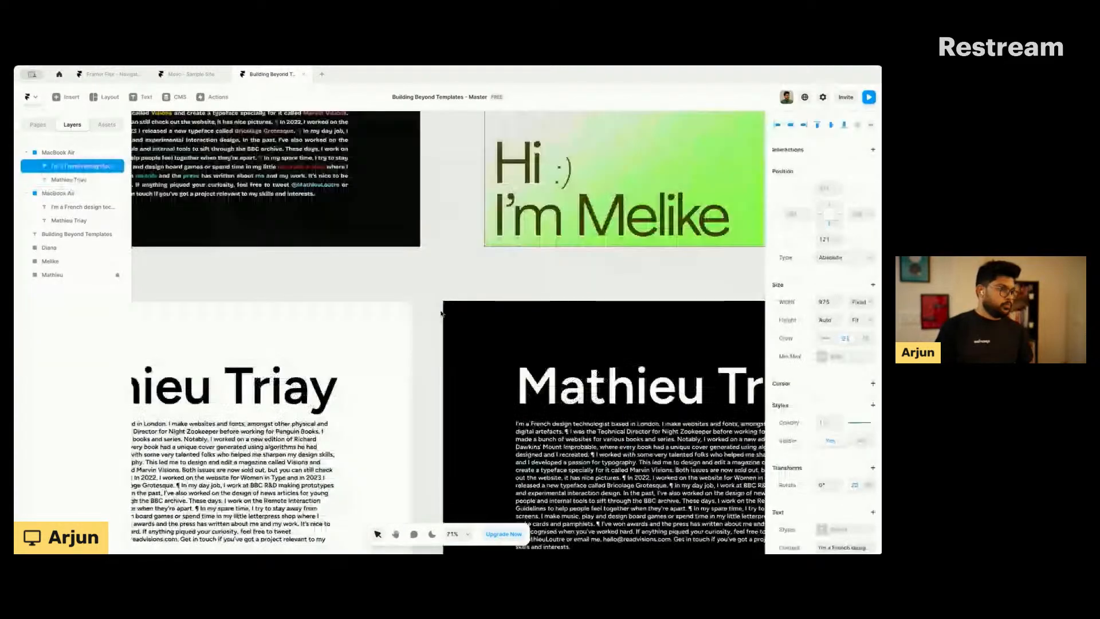
scroll(441, 313, "up", 2)
scroll(441, 313, "left", 2)
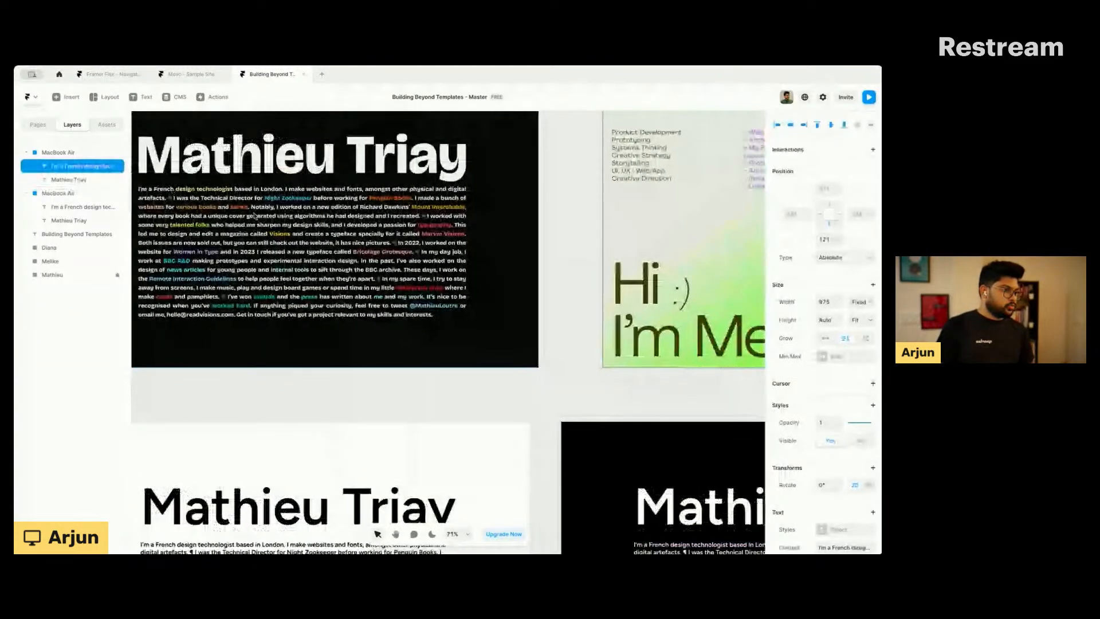
scroll(511, 431, "down", 2)
scroll(512, 431, "right", 2)
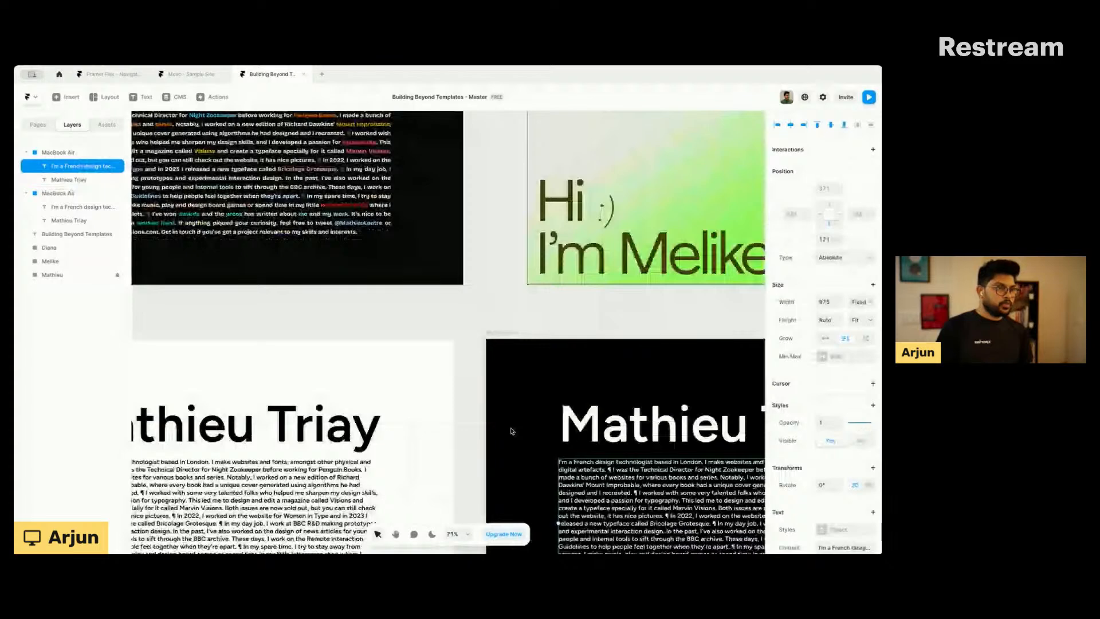
scroll(512, 431, "down", 3)
scroll(511, 431, "right", 2)
scroll(434, 409, "down", 1)
scroll(433, 408, "right", 4)
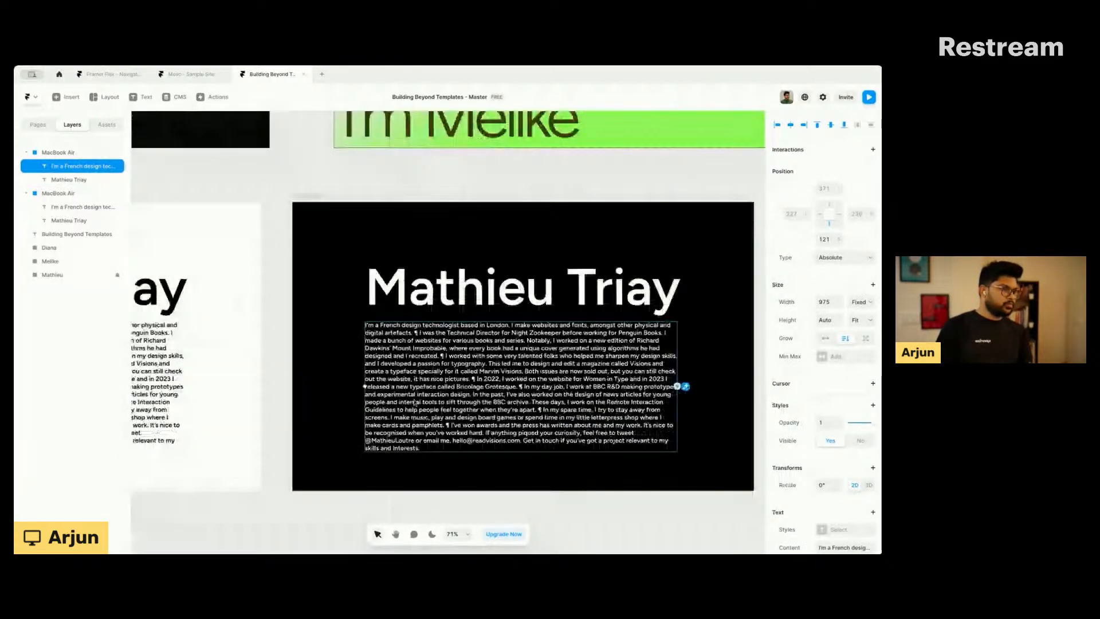
left_click_drag(428, 382, 431, 384)
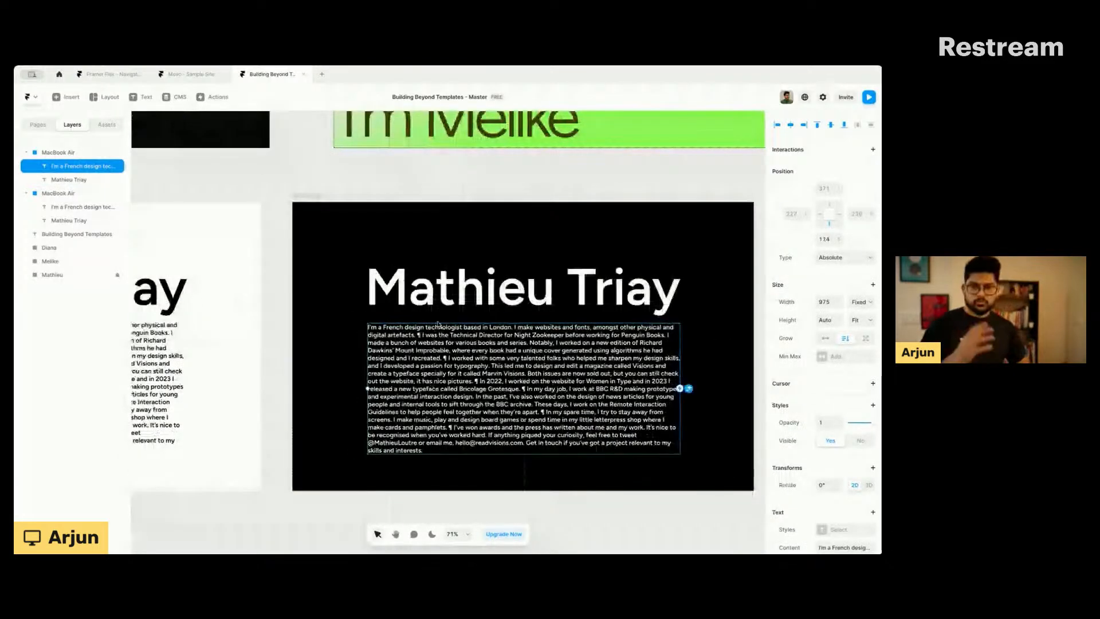
Step: Check the heading, paragraph and black frame alignment by selecting each in turn
left_click(451, 295)
scroll(453, 298, "up", 1)
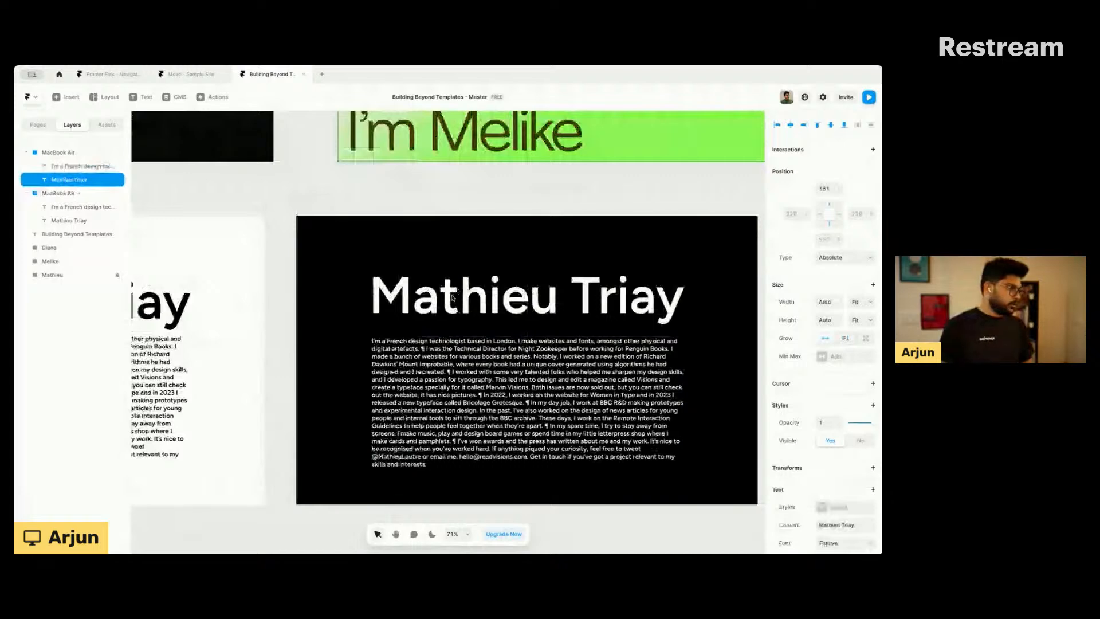
scroll(453, 298, "up", 4)
scroll(453, 297, "left", 4)
scroll(453, 297, "down", 4)
scroll(452, 298, "right", 5)
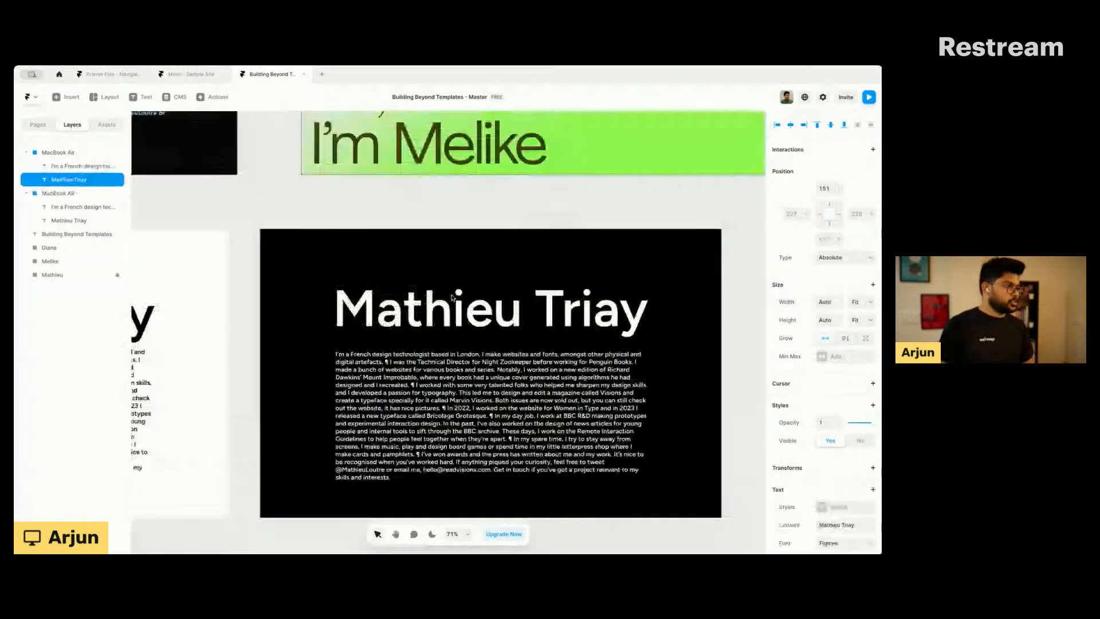
left_click(410, 369)
left_click(283, 224)
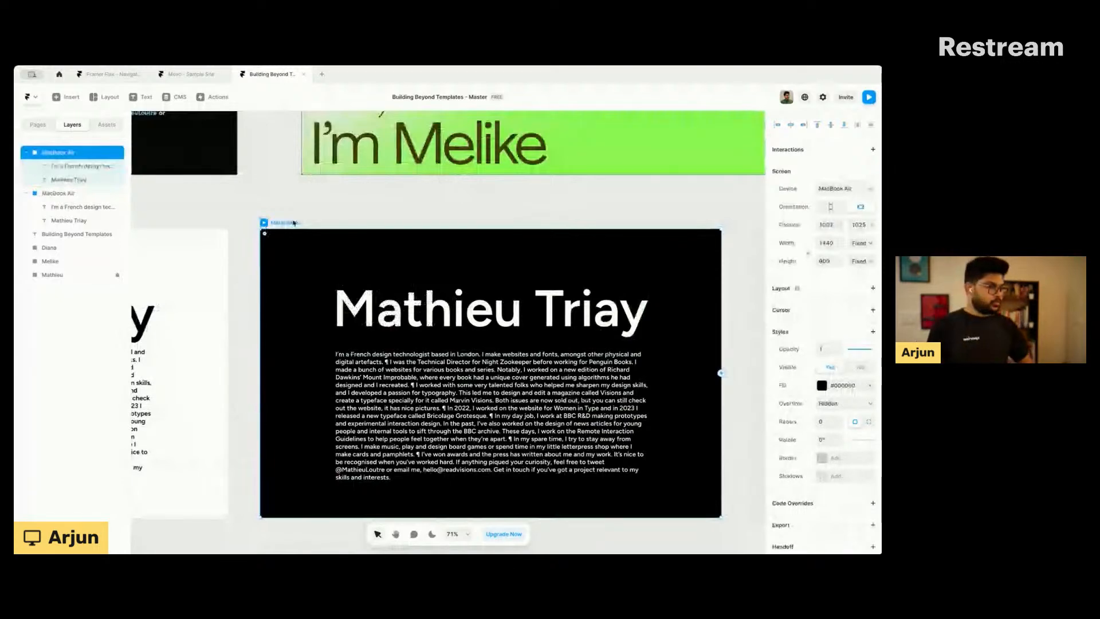
left_click(322, 214)
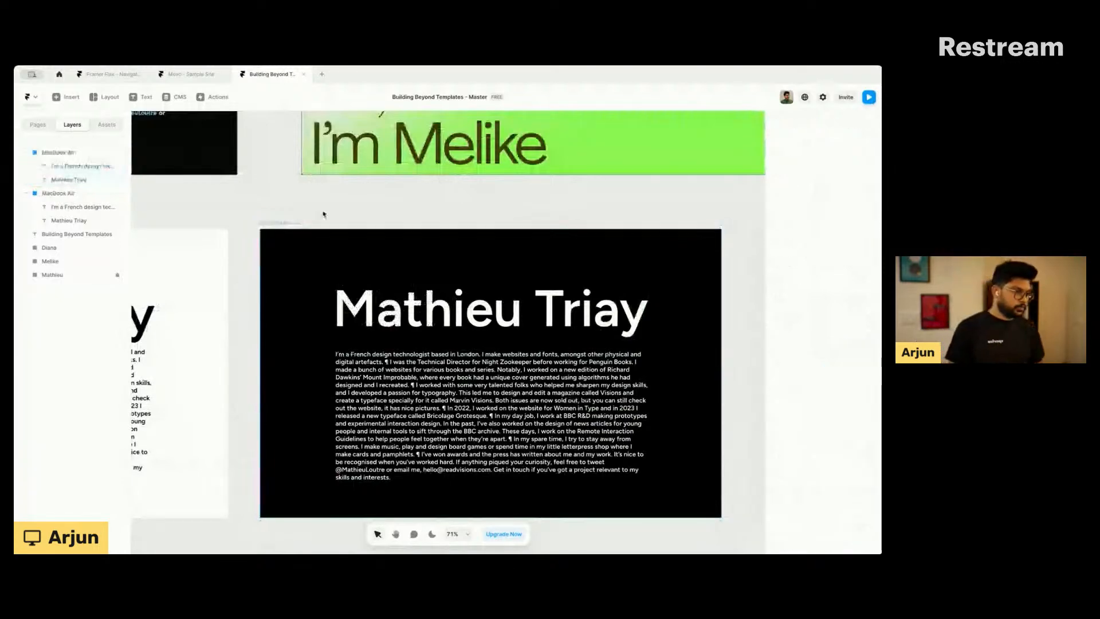
left_click(368, 289)
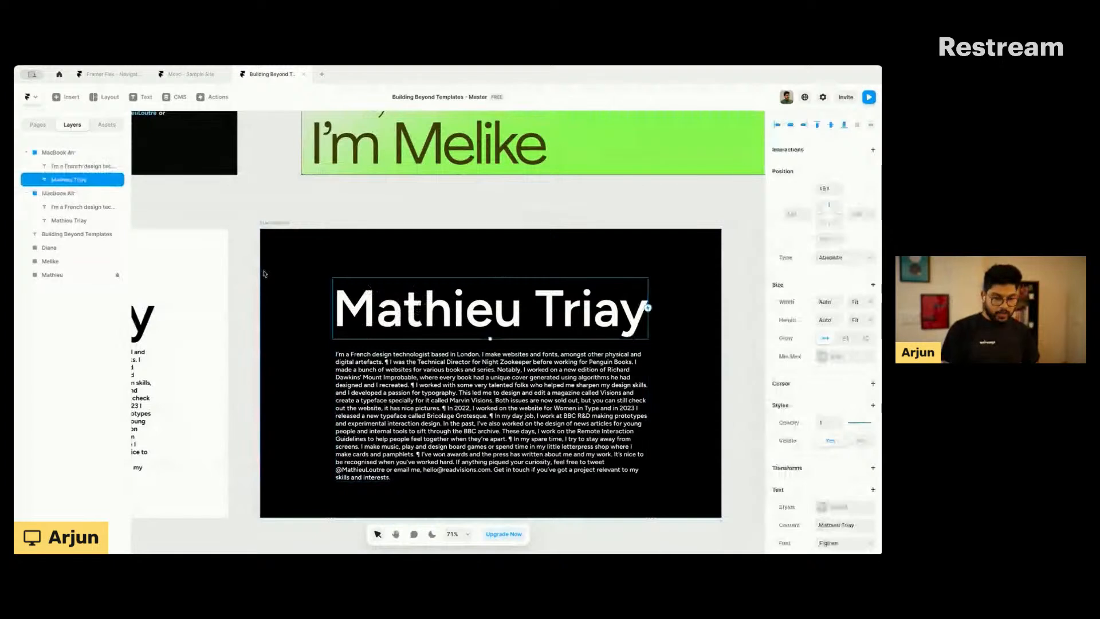
left_click(85, 153)
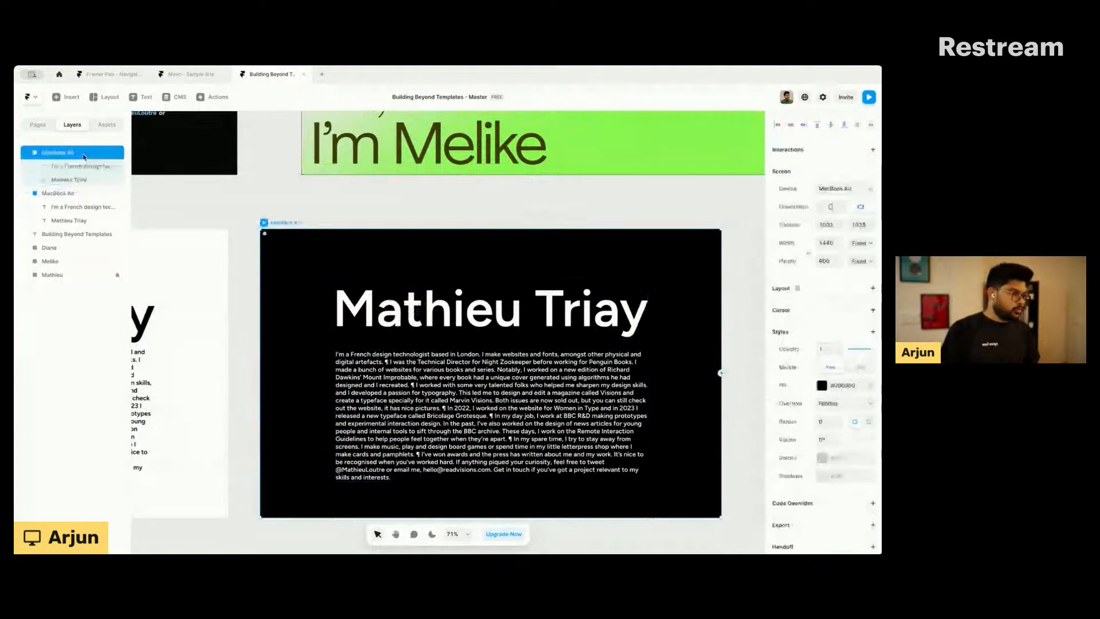
left_click(478, 316)
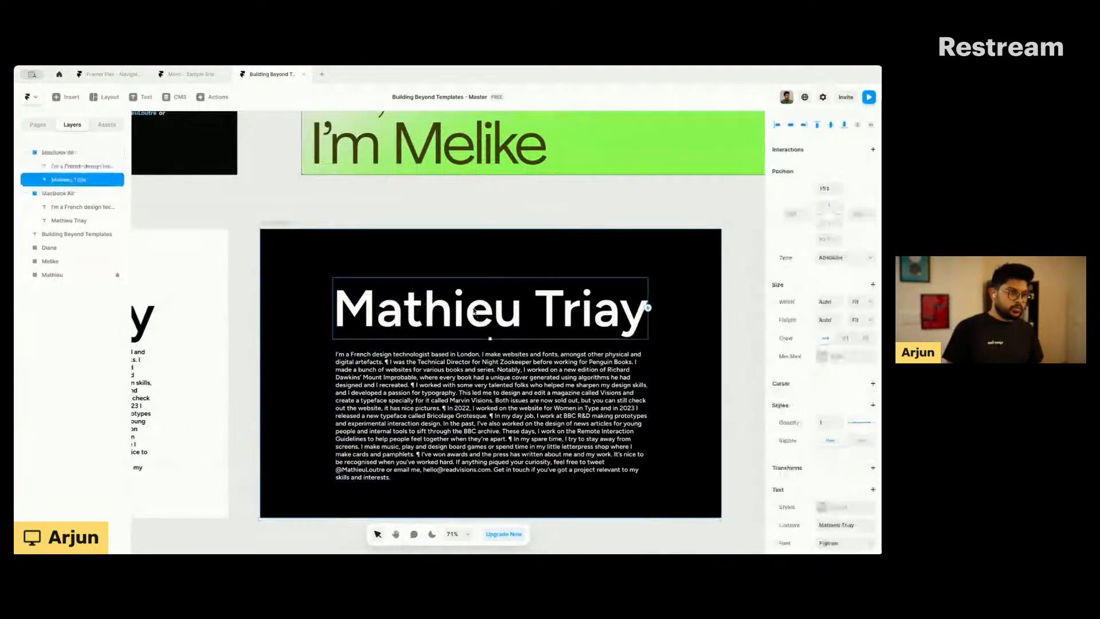
left_click(483, 416)
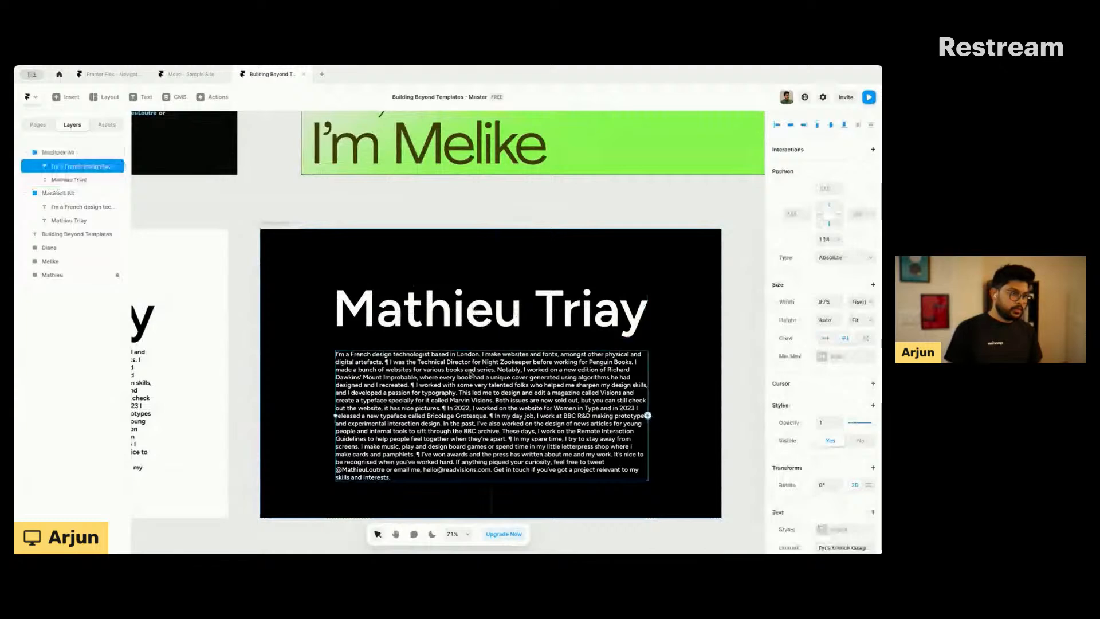
scroll(470, 373, "up", 2)
left_click(435, 300)
scroll(498, 291, "down", 1)
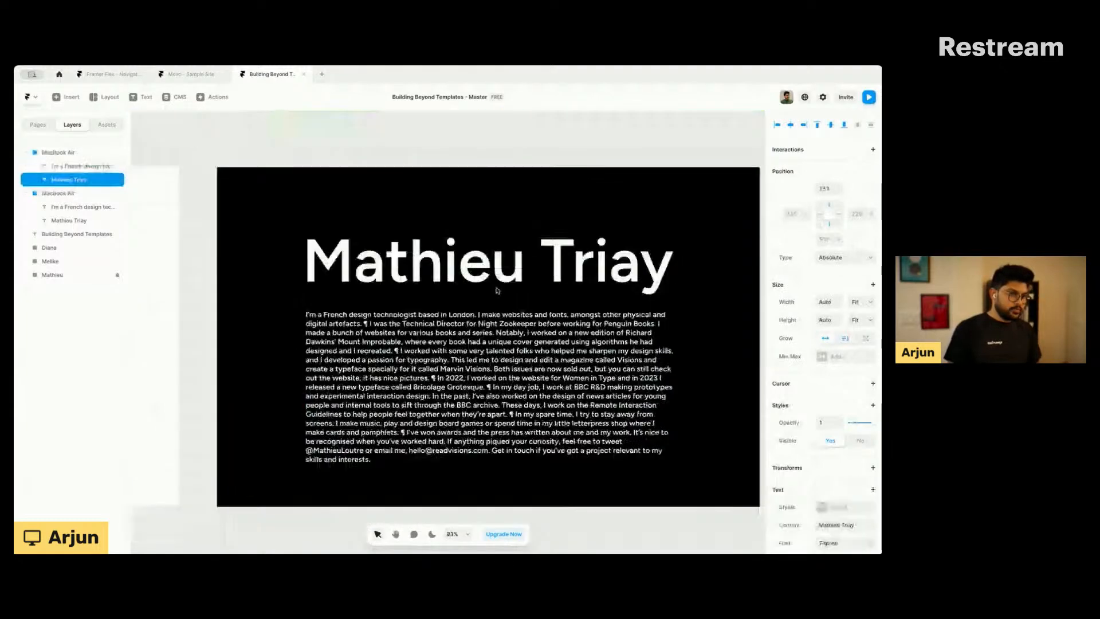
scroll(497, 291, "down", 1)
scroll(497, 291, "right", 1)
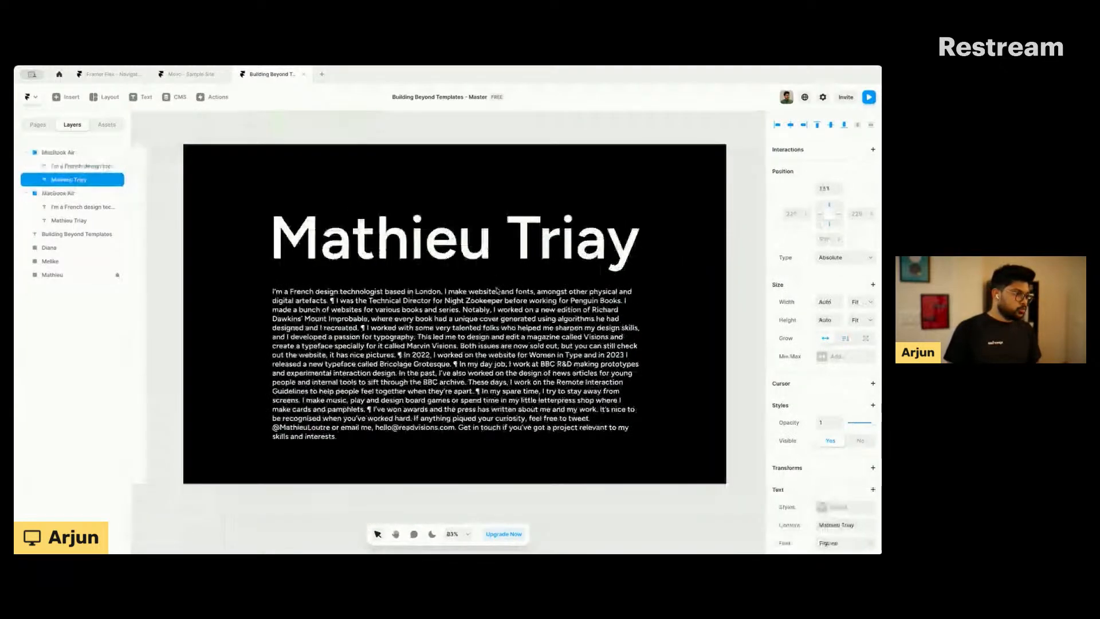
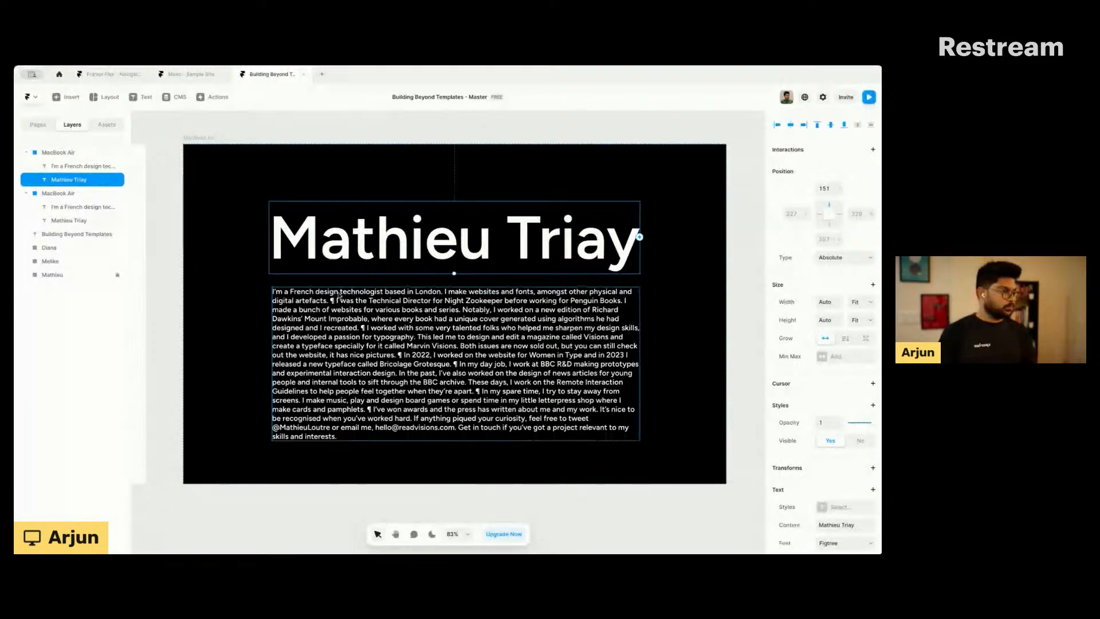
Step: Select the Mathieu Triay heading and bio paragraph together and wrap them with Add Stack
left_click(314, 308, "shift")
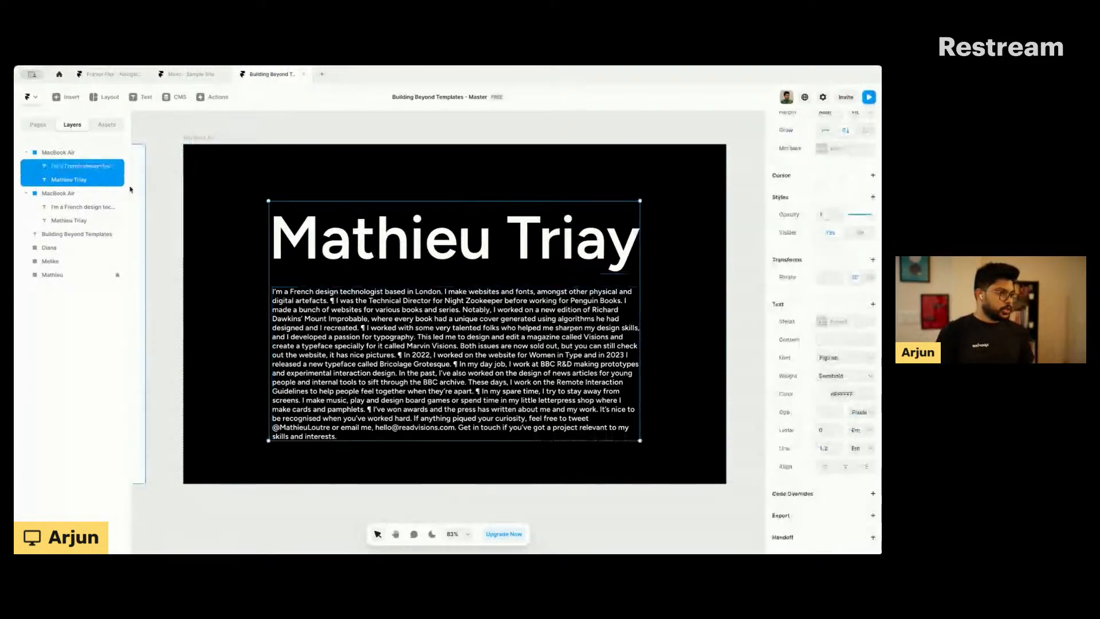
right_click(363, 231)
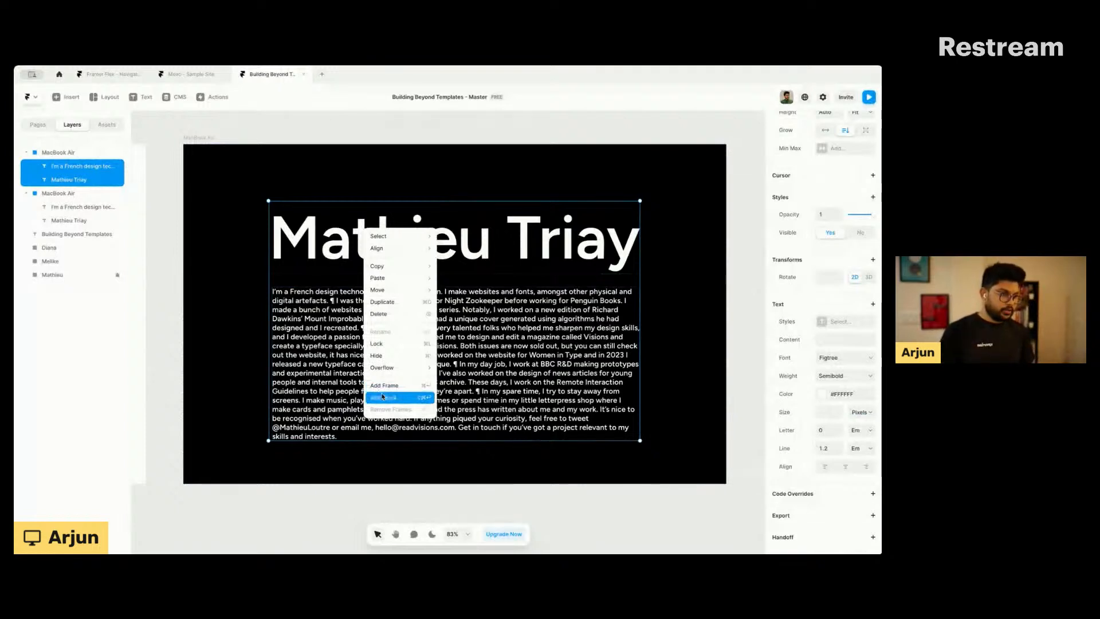
left_click(383, 396)
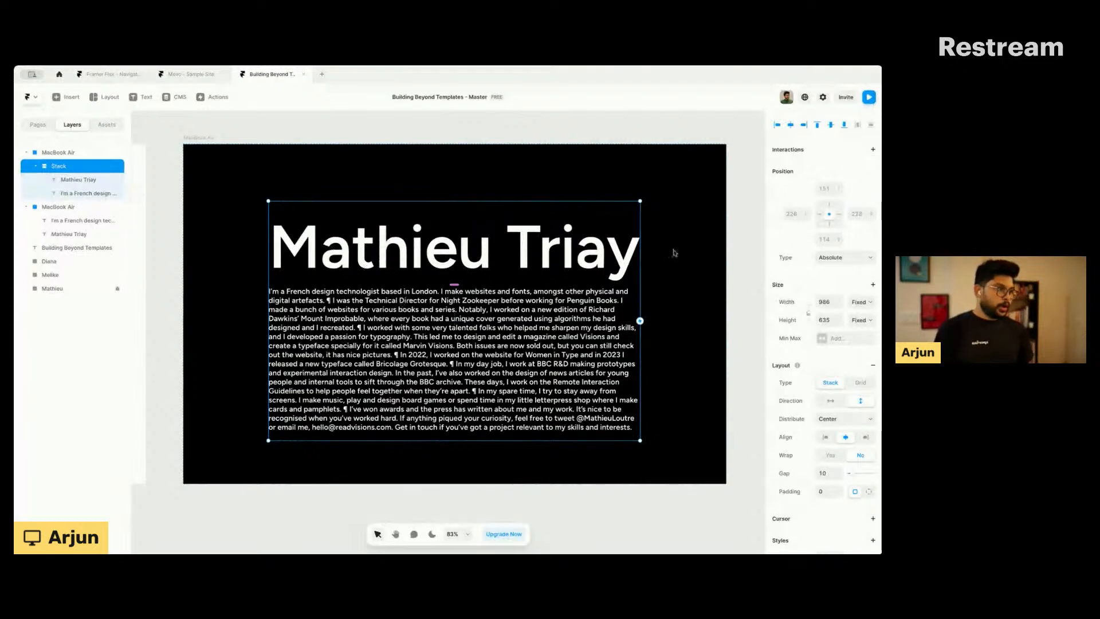
Step: Switch the new stack's height from fixed 635 to Fit
scroll(802, 304, "down", 2)
scroll(802, 304, "down", 1)
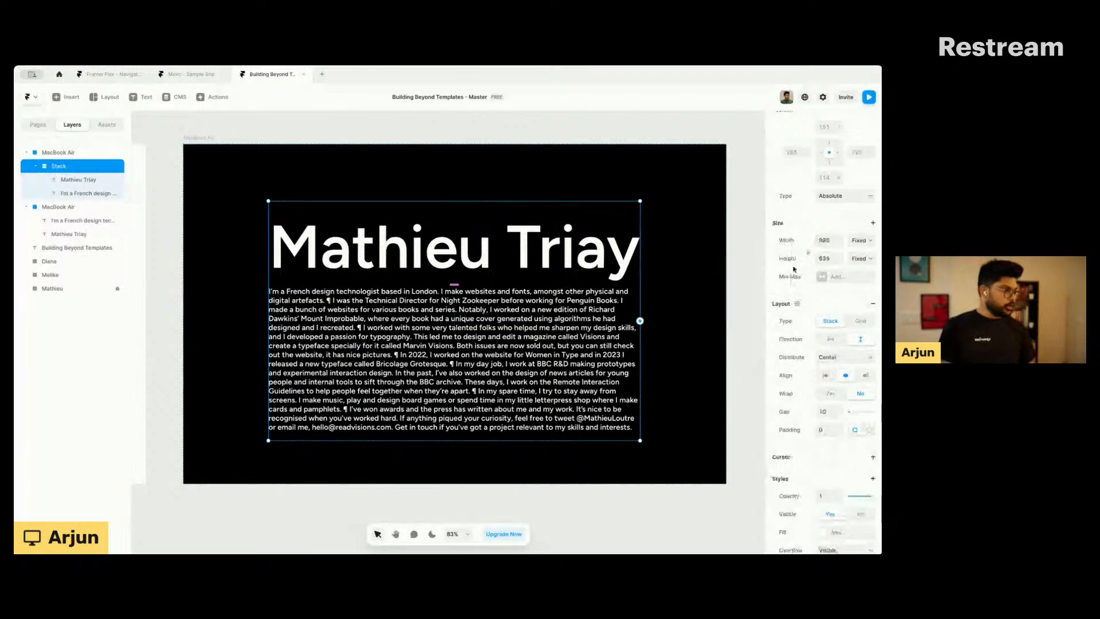
scroll(793, 269, "down", 1)
scroll(793, 269, "down", 3)
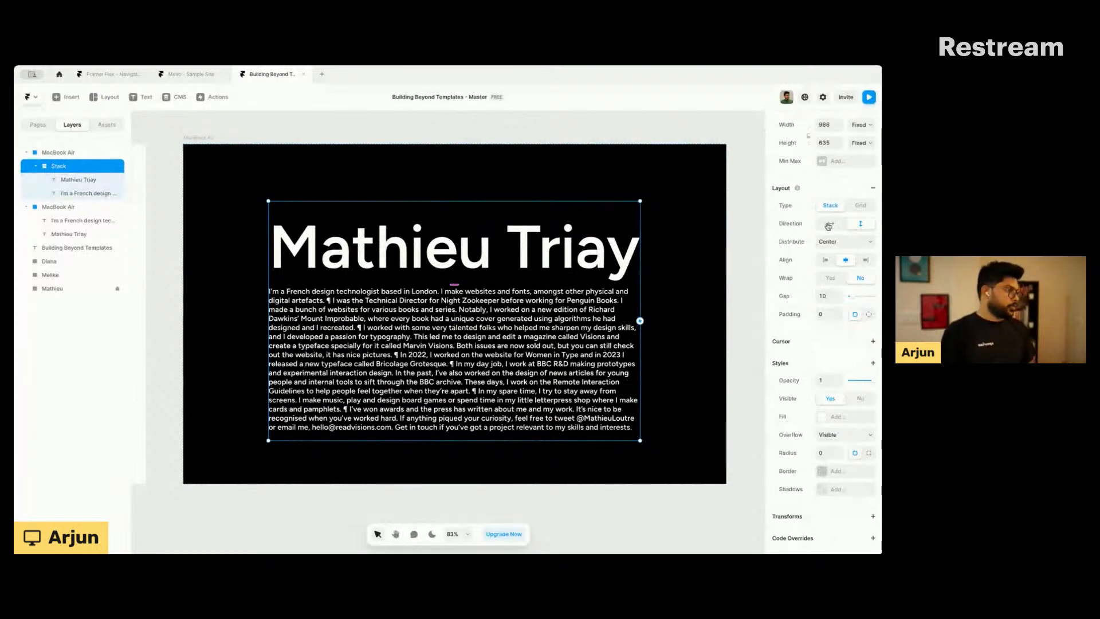
scroll(814, 220, "up", 3)
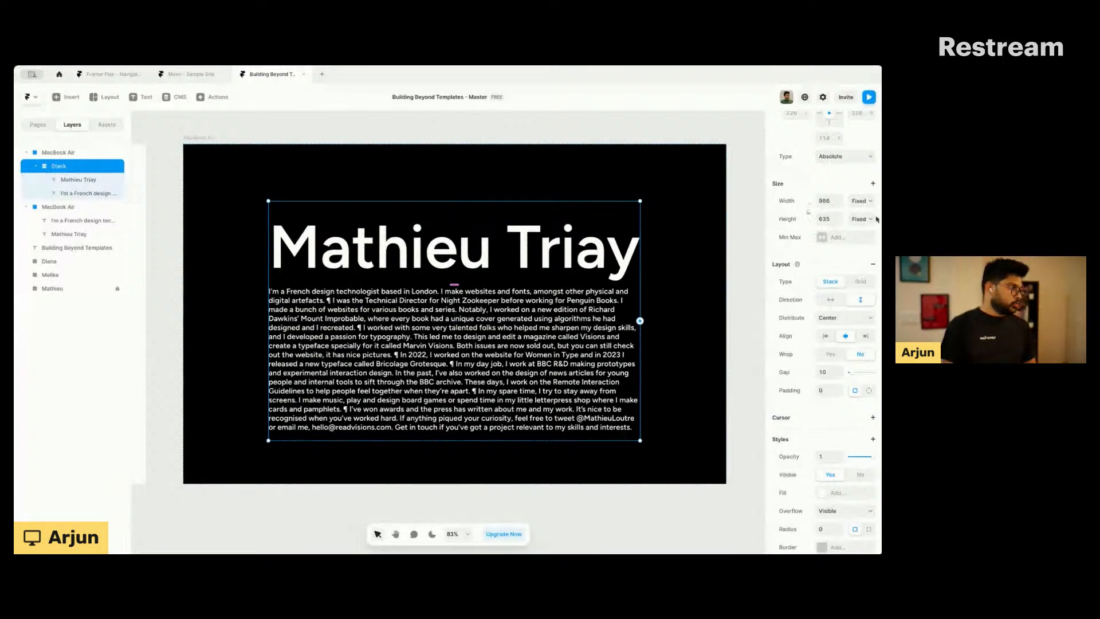
left_click(864, 255)
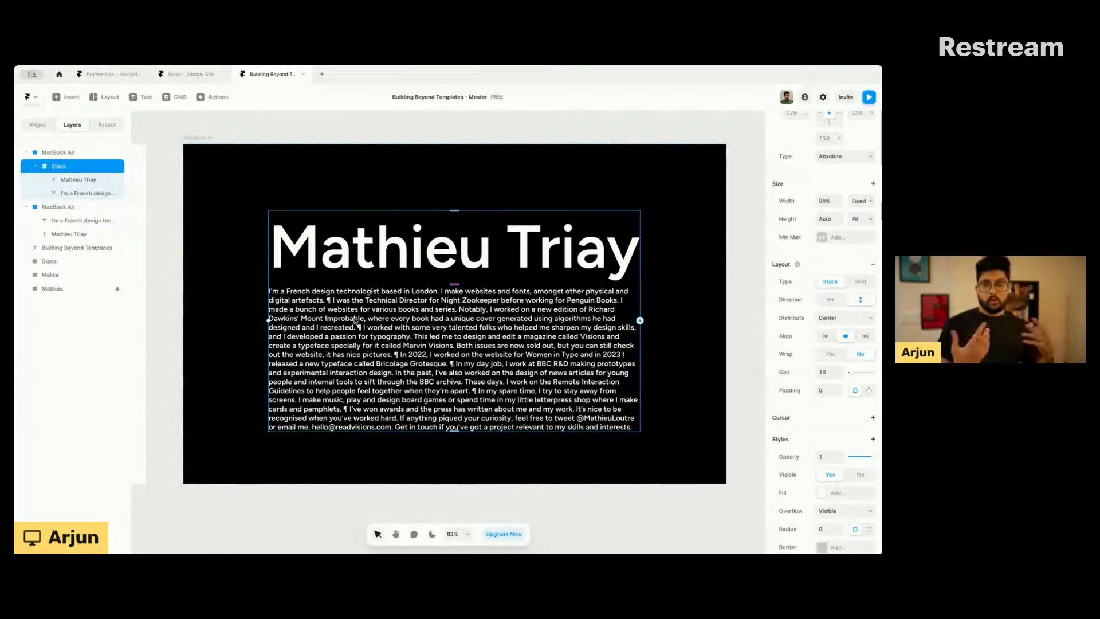
Step: Try fixed stack heights of 600 and 800, then undo back to Fit
left_click(819, 221)
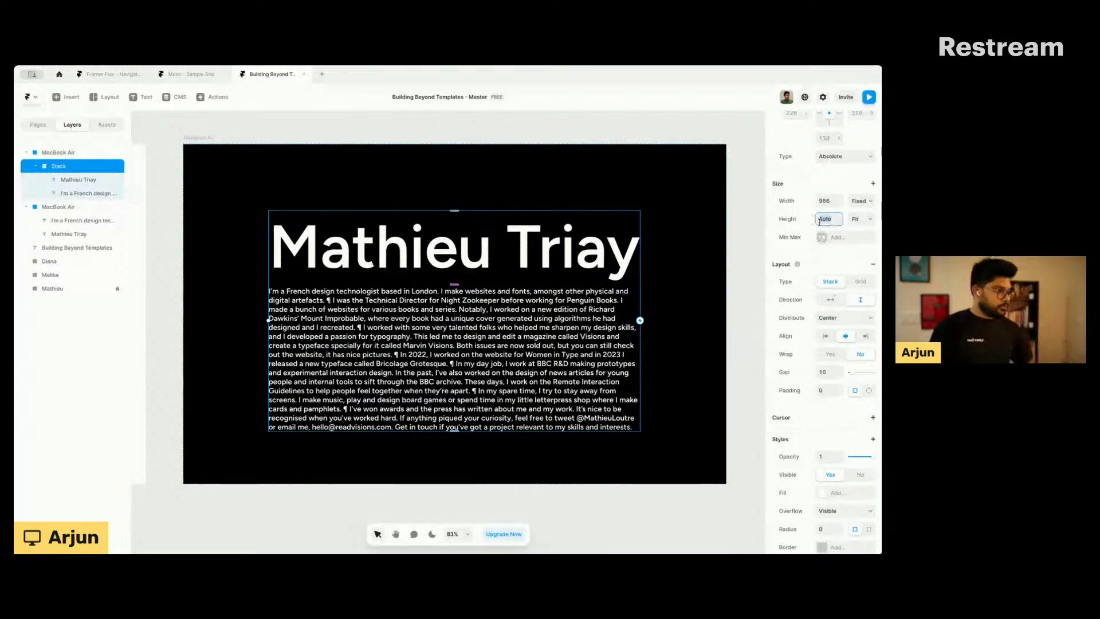
type("600")
key("Return")
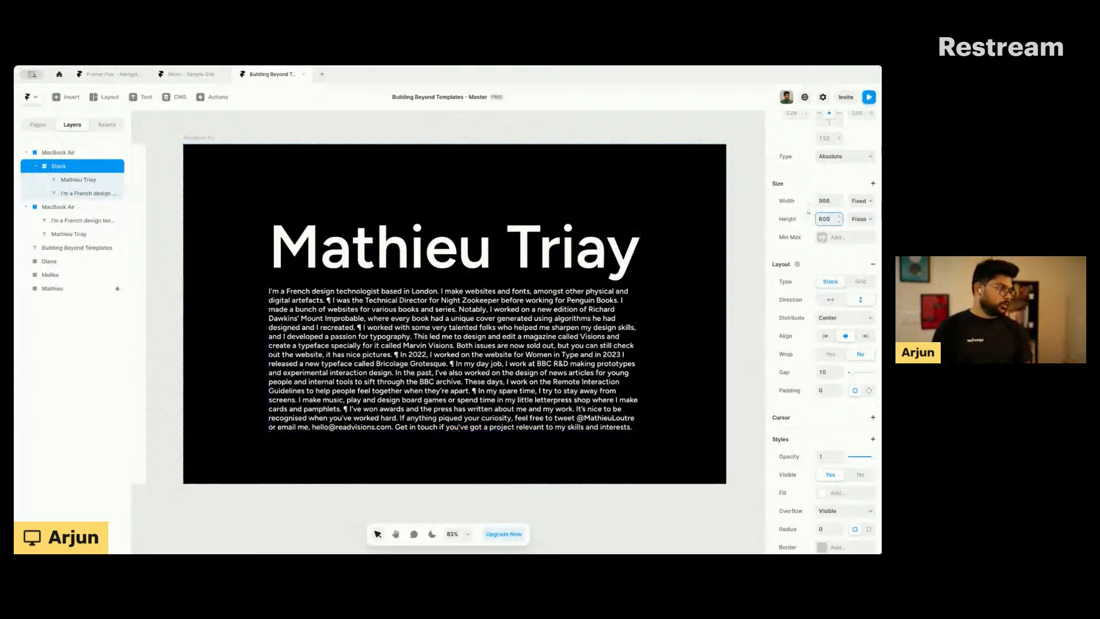
double_click(820, 220)
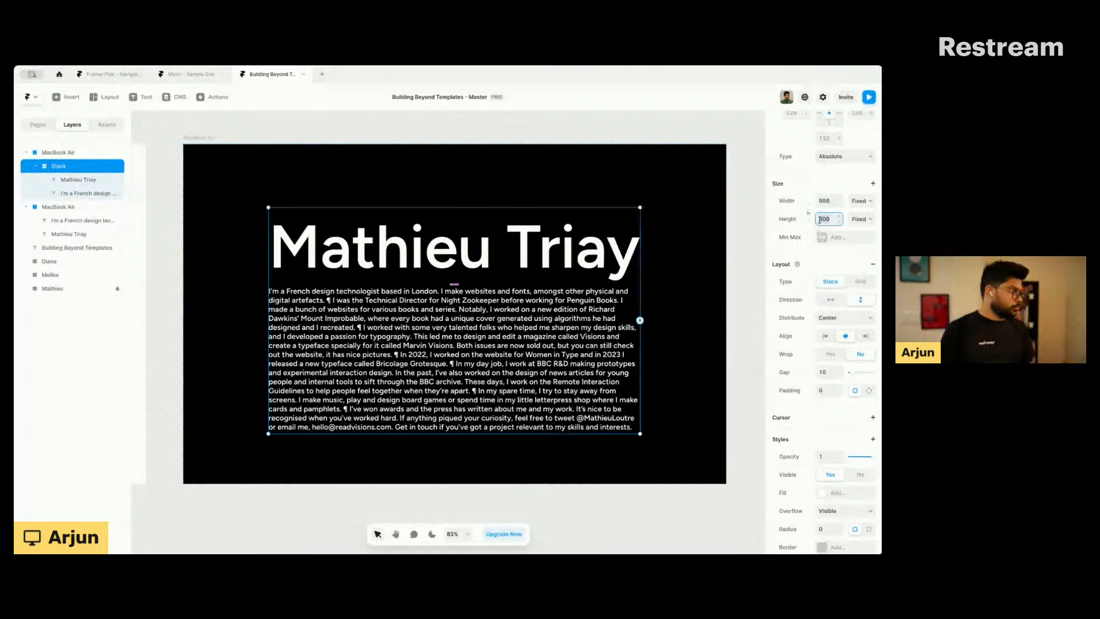
type("800")
key("Return")
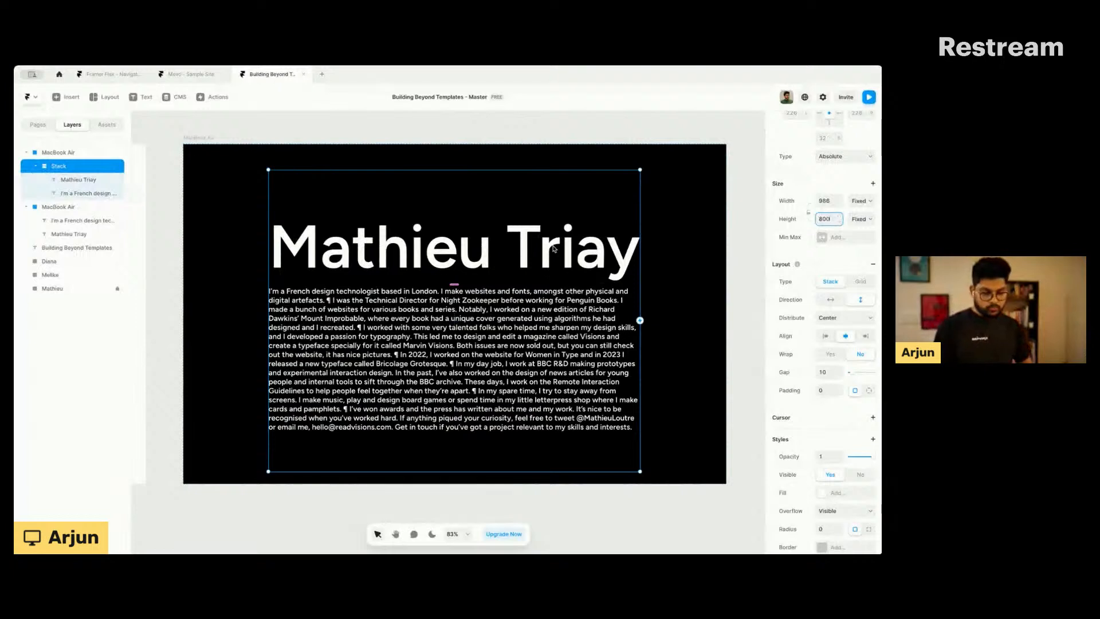
key("super+z")
key("super+z")
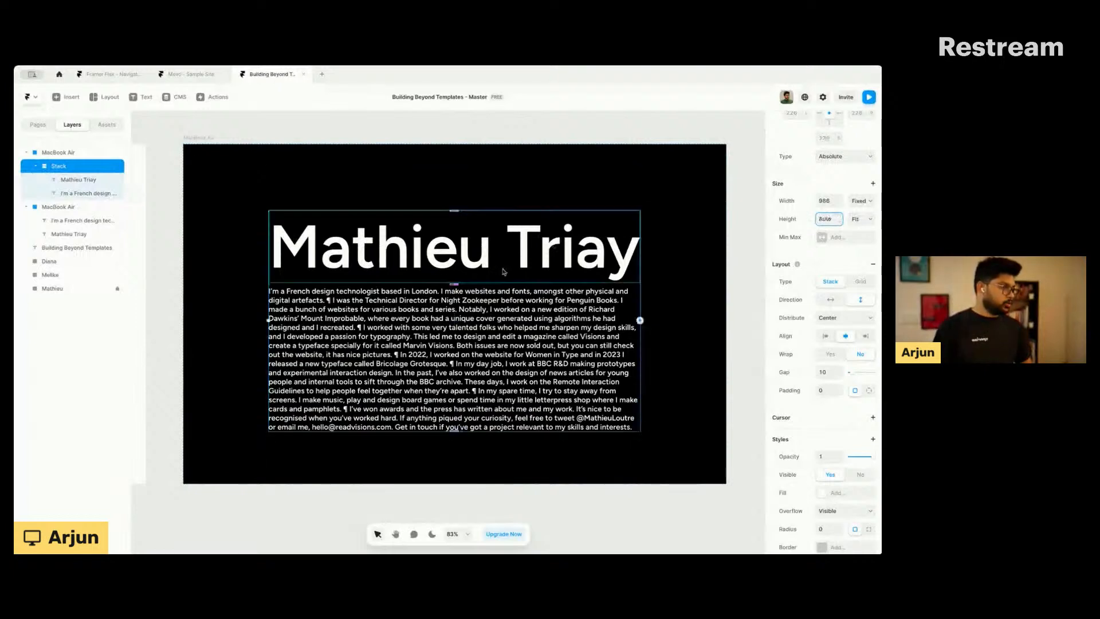
Step: Restore the accidentally deleted bio paragraph and set the stack's width to Relative
left_click(364, 318)
key("BackSpace")
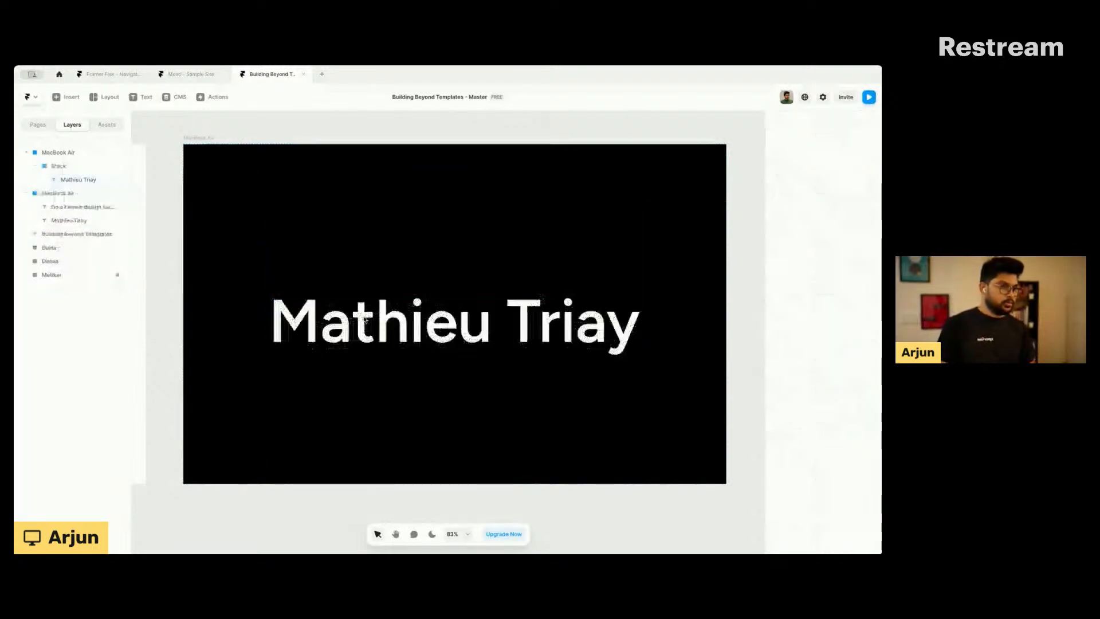
left_click(66, 169)
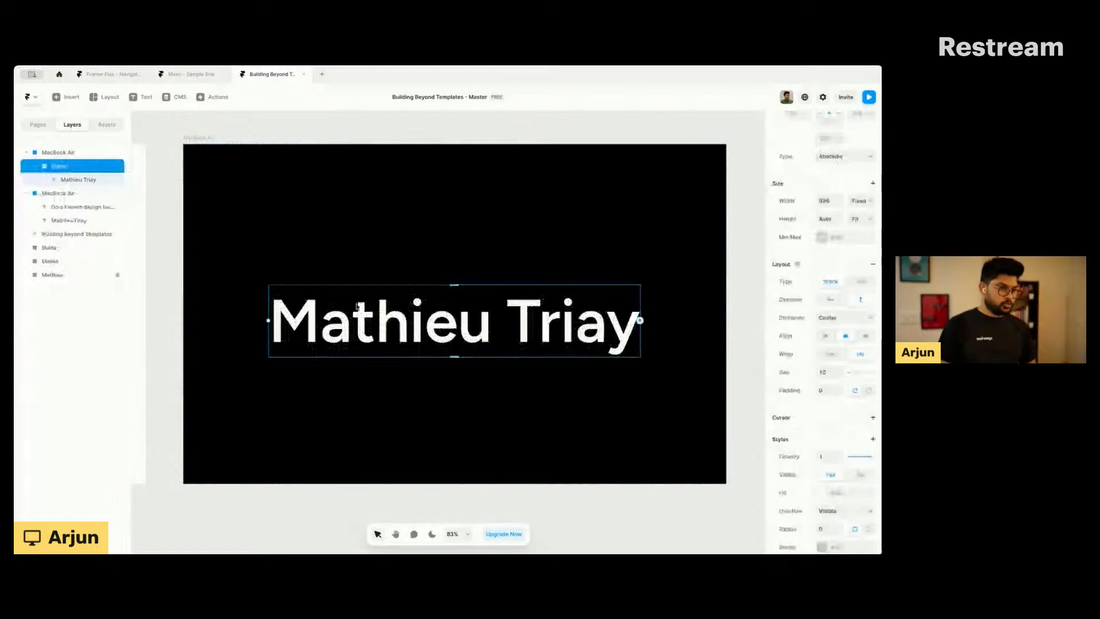
key("ctrl+z")
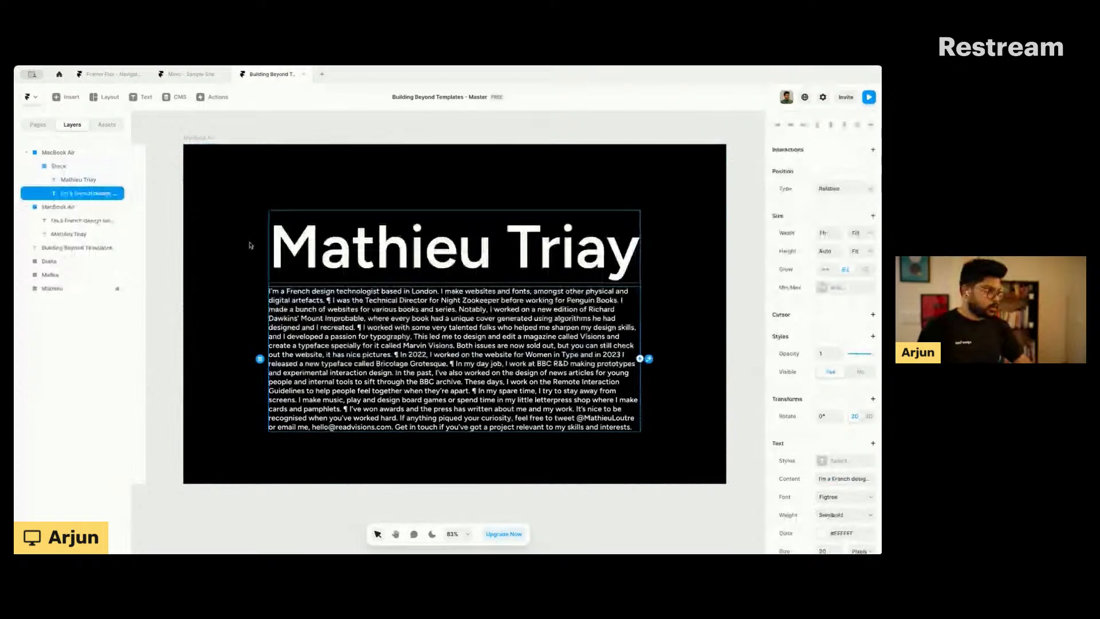
left_click(106, 169)
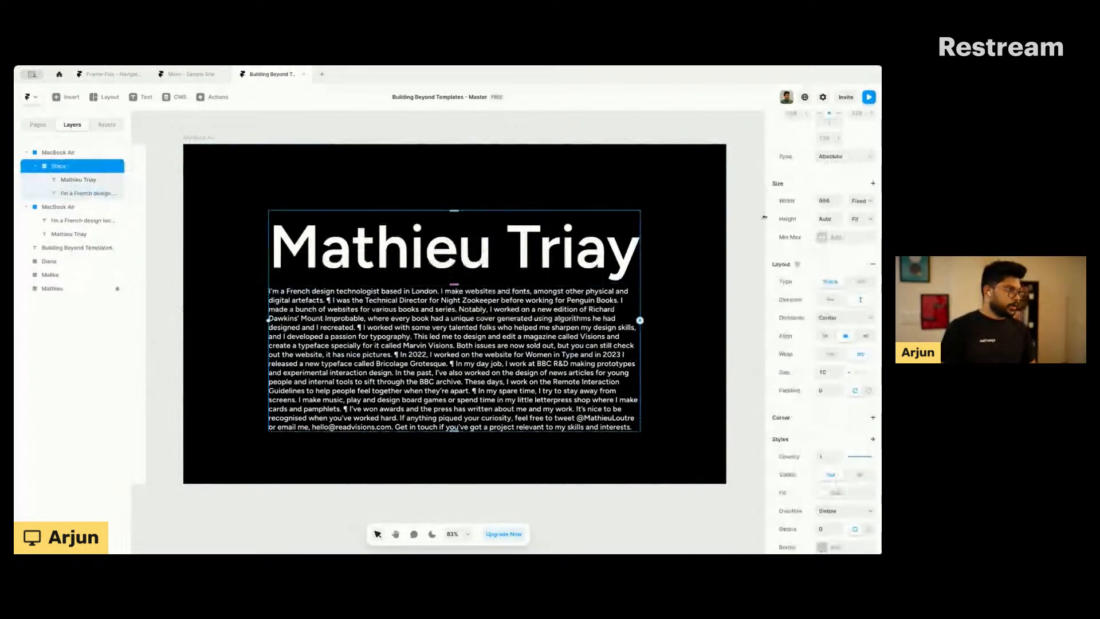
left_click(840, 212)
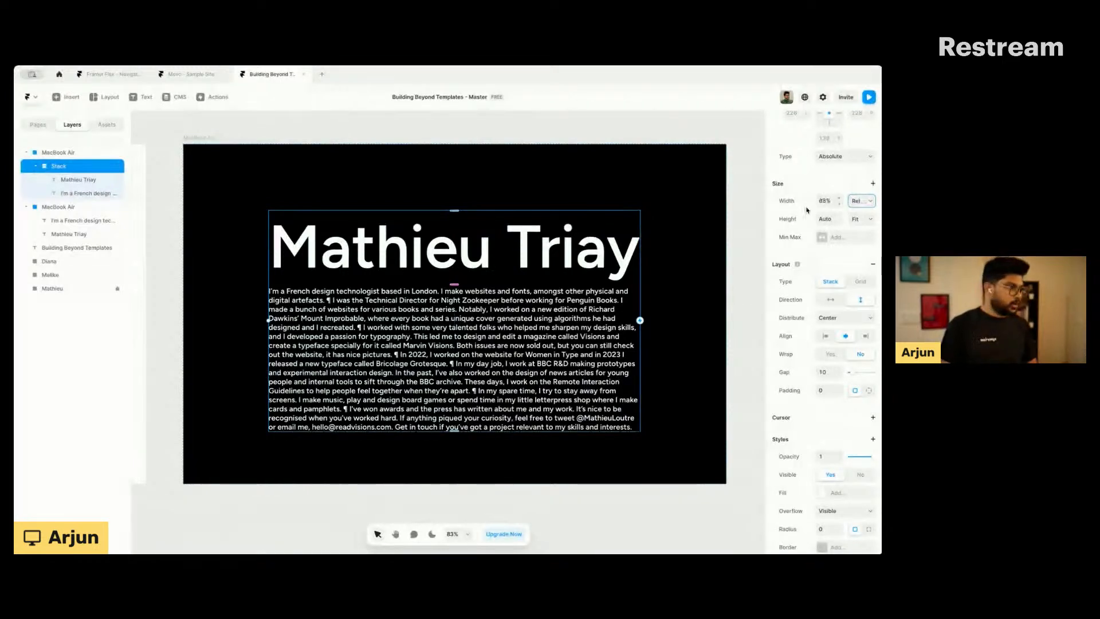
left_click(827, 204)
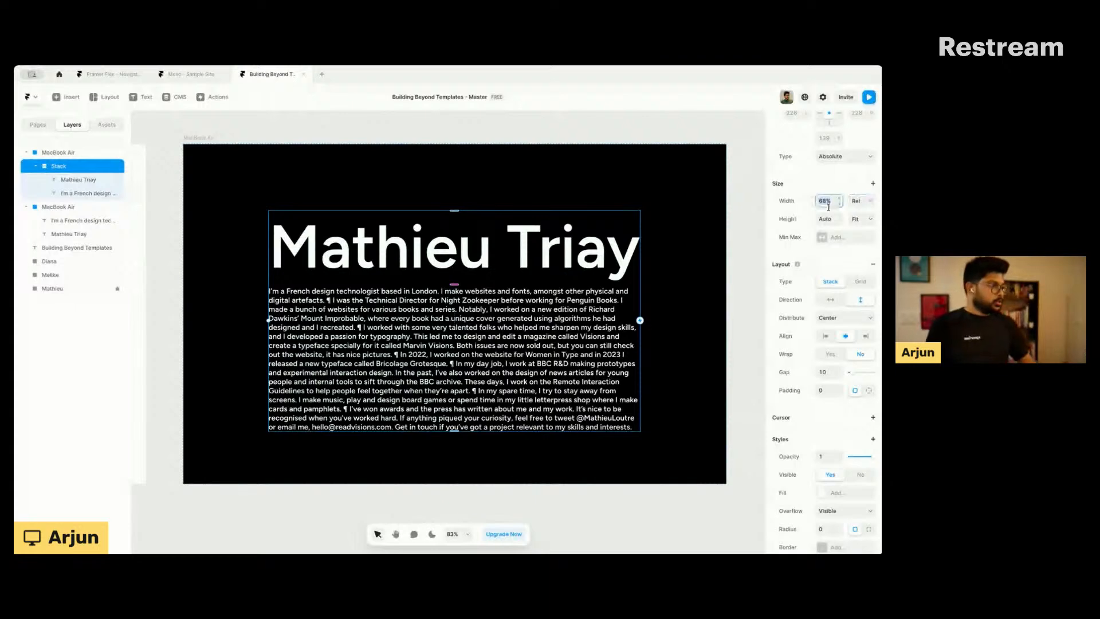
type("80")
key("Return")
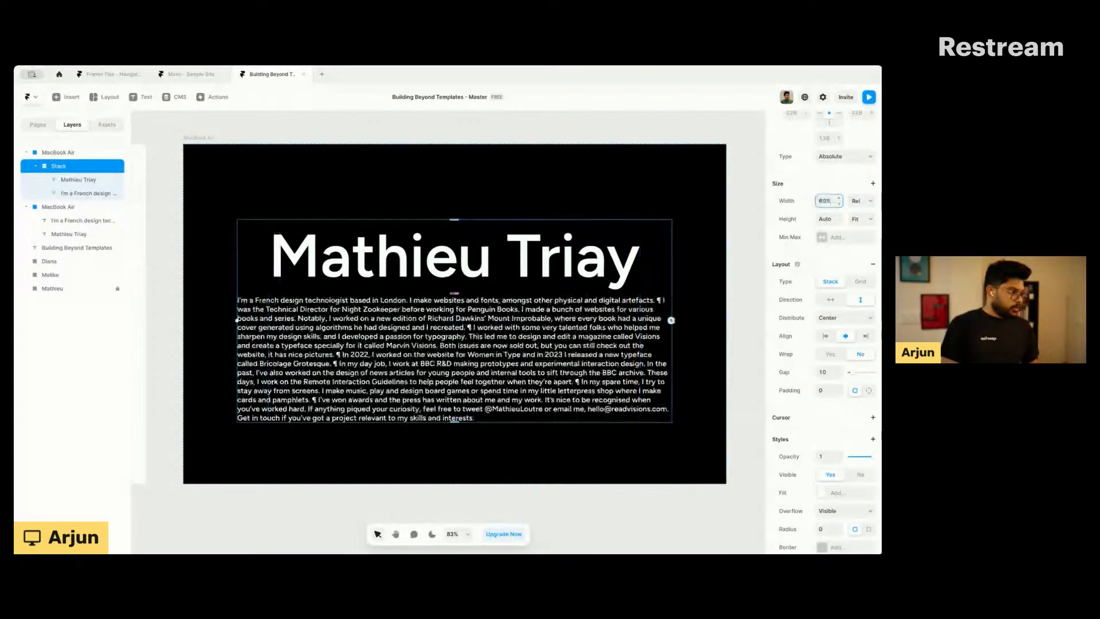
type("60")
key("Return")
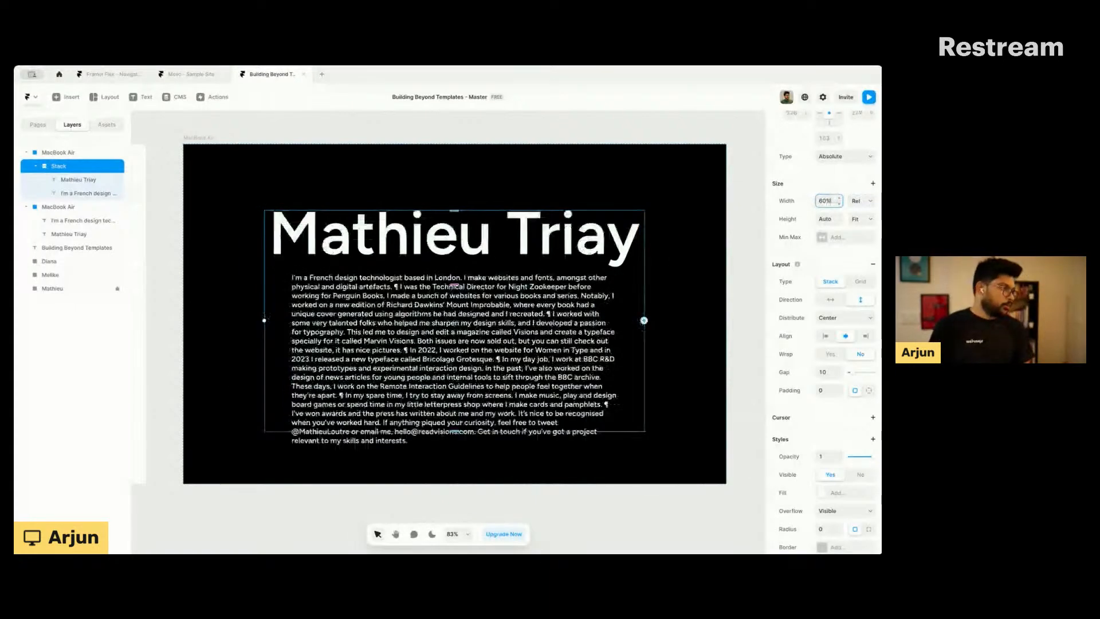
type("68")
key("Return")
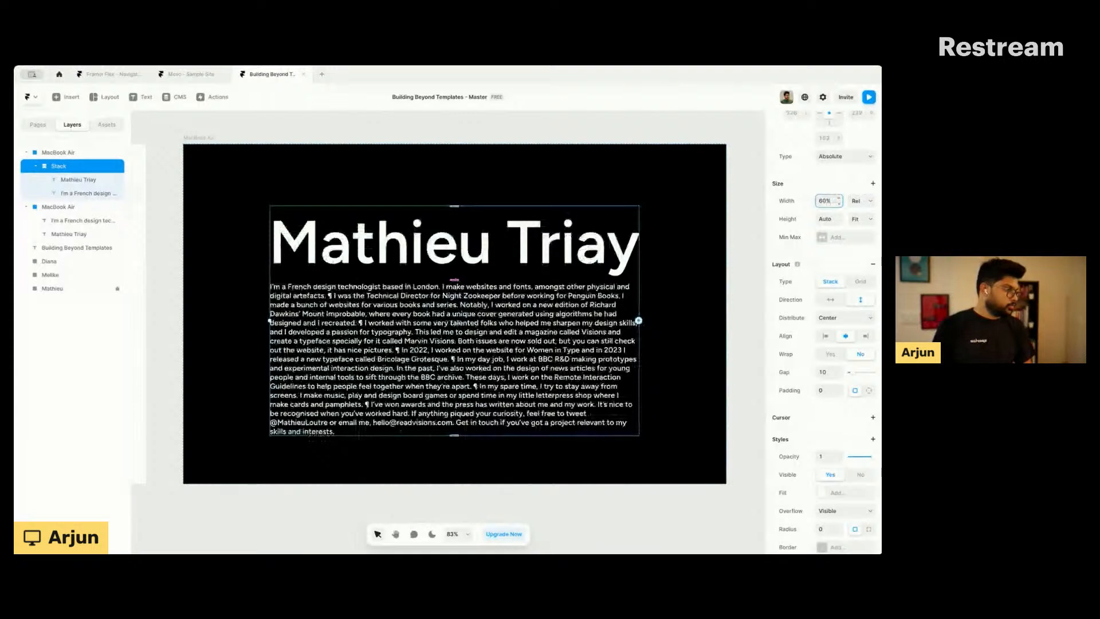
left_click(794, 205)
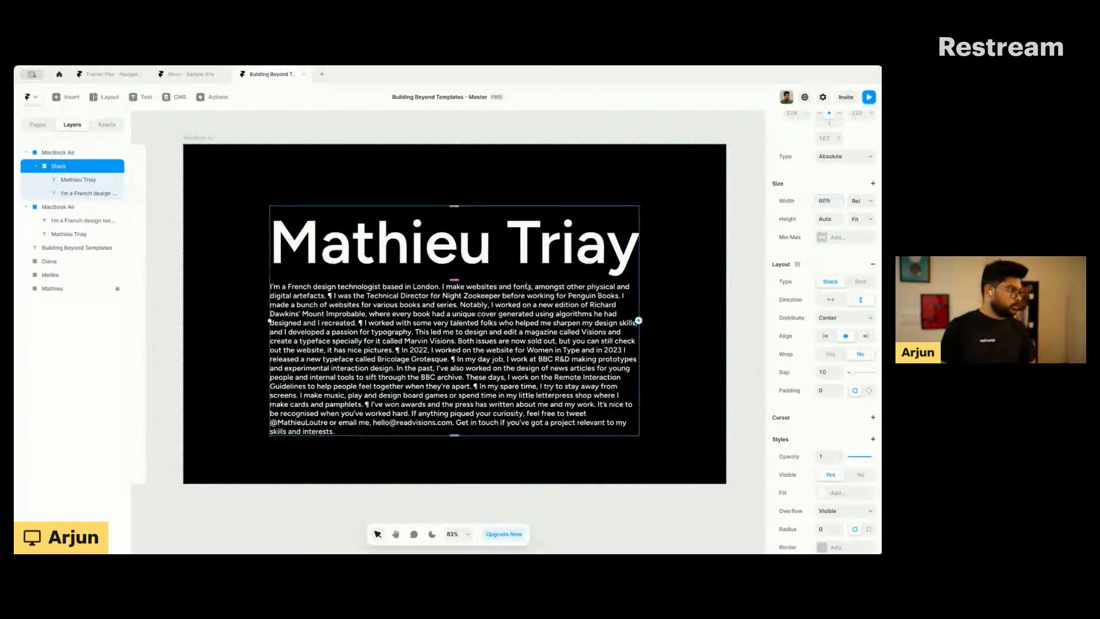
left_click(821, 199)
type("78")
key("Return")
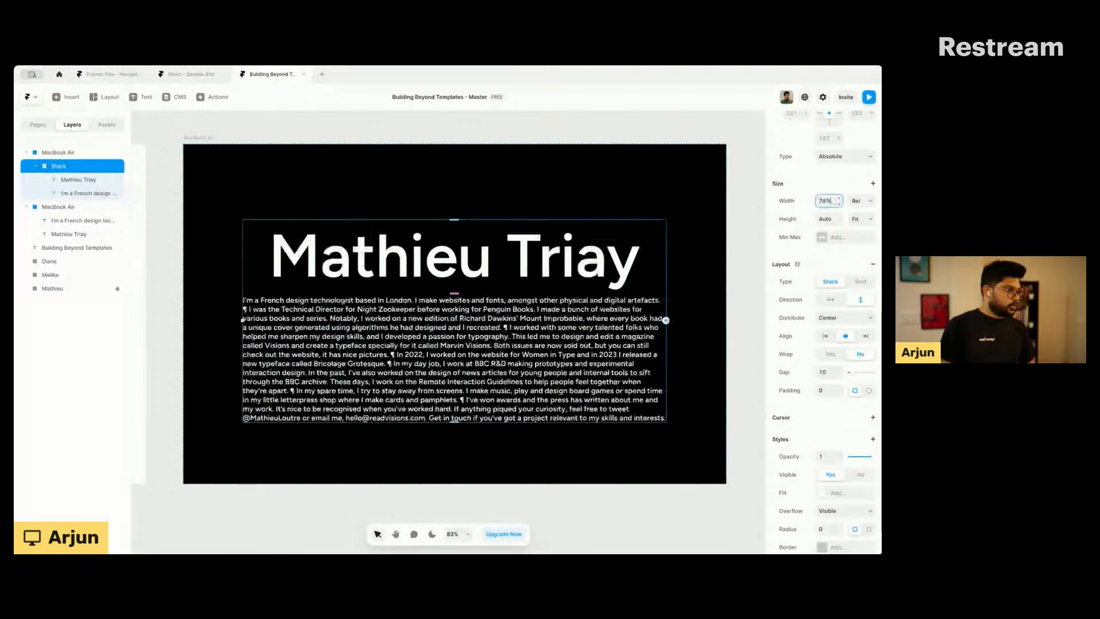
key("shift+Down")
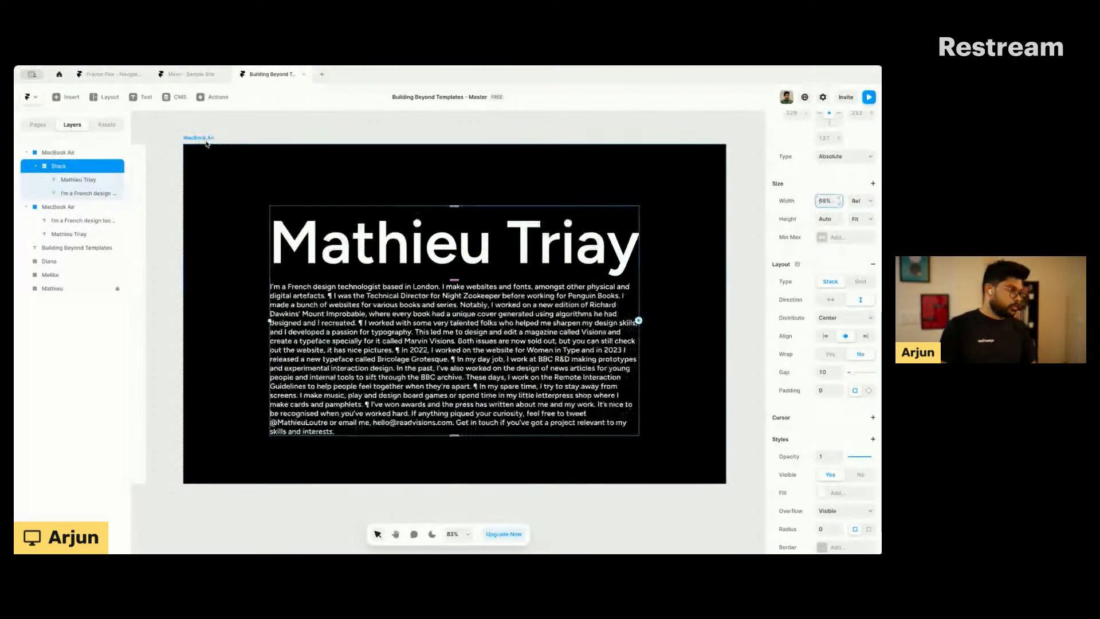
left_click(201, 138)
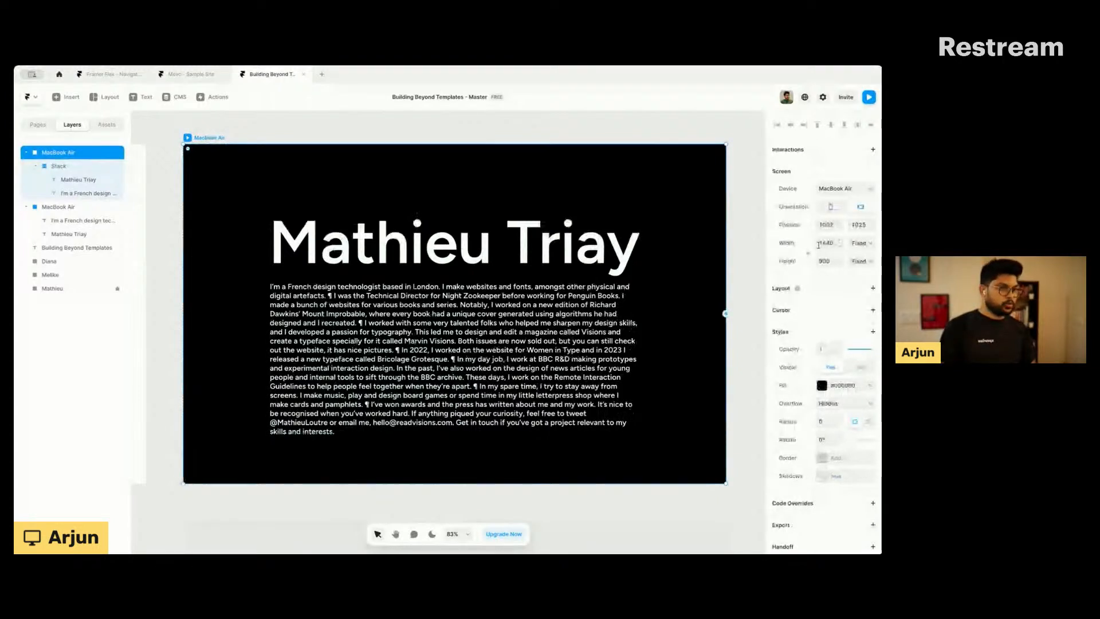
left_click(468, 272)
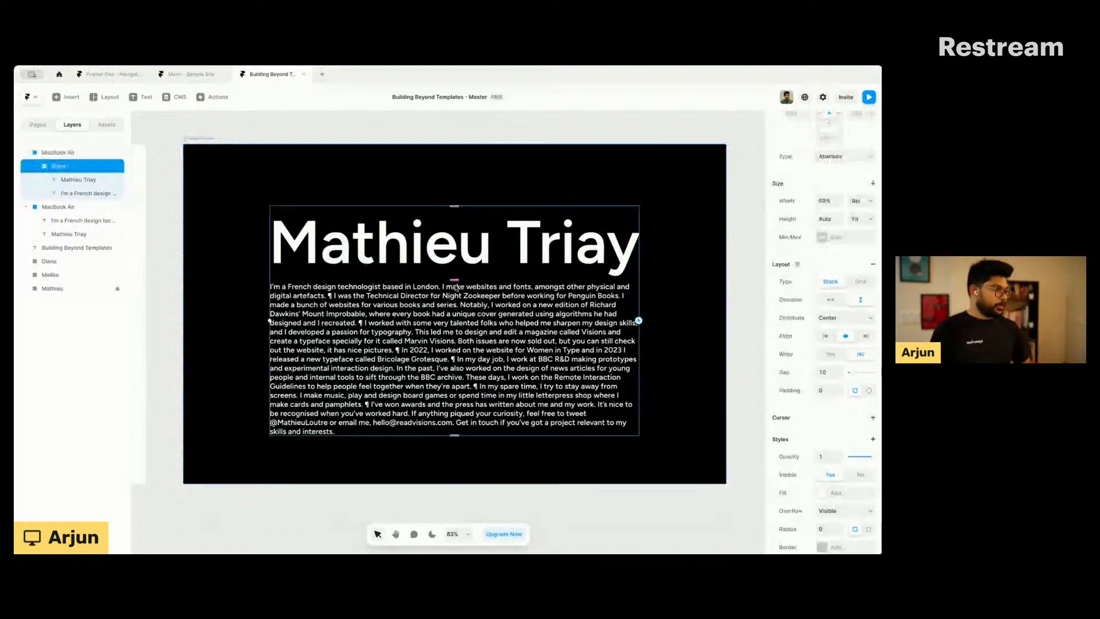
scroll(812, 303, "down", 2)
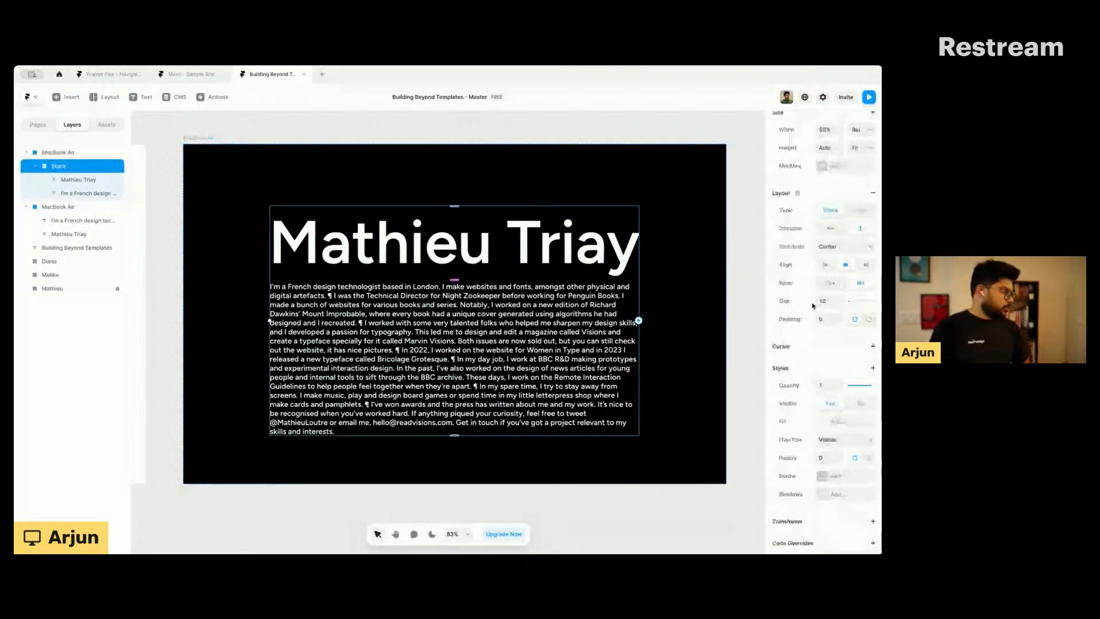
left_click(830, 230)
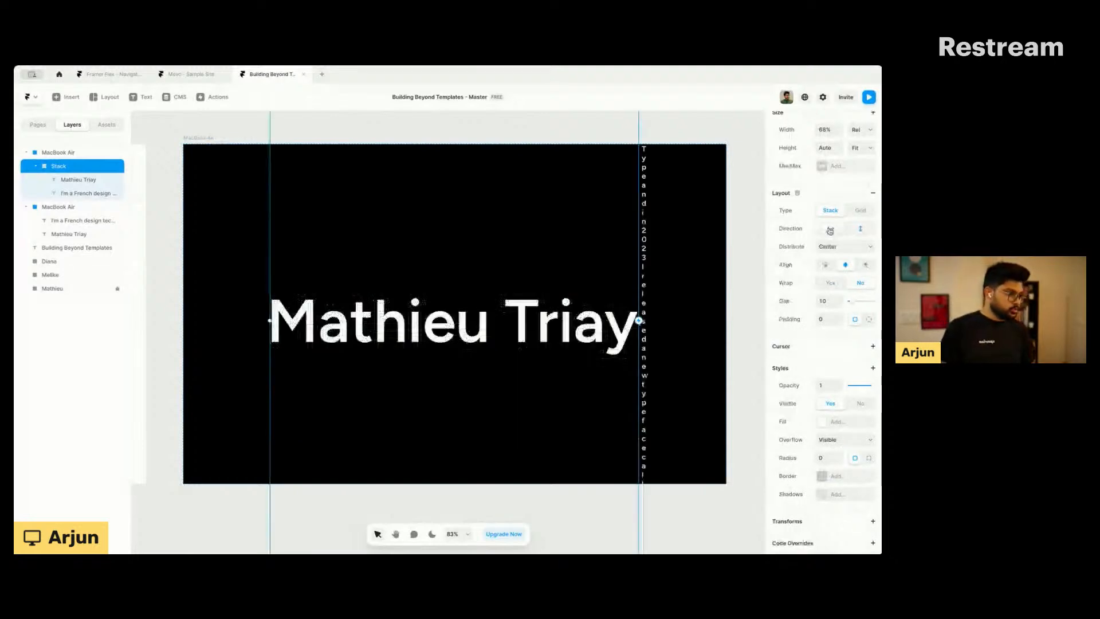
left_click(830, 230)
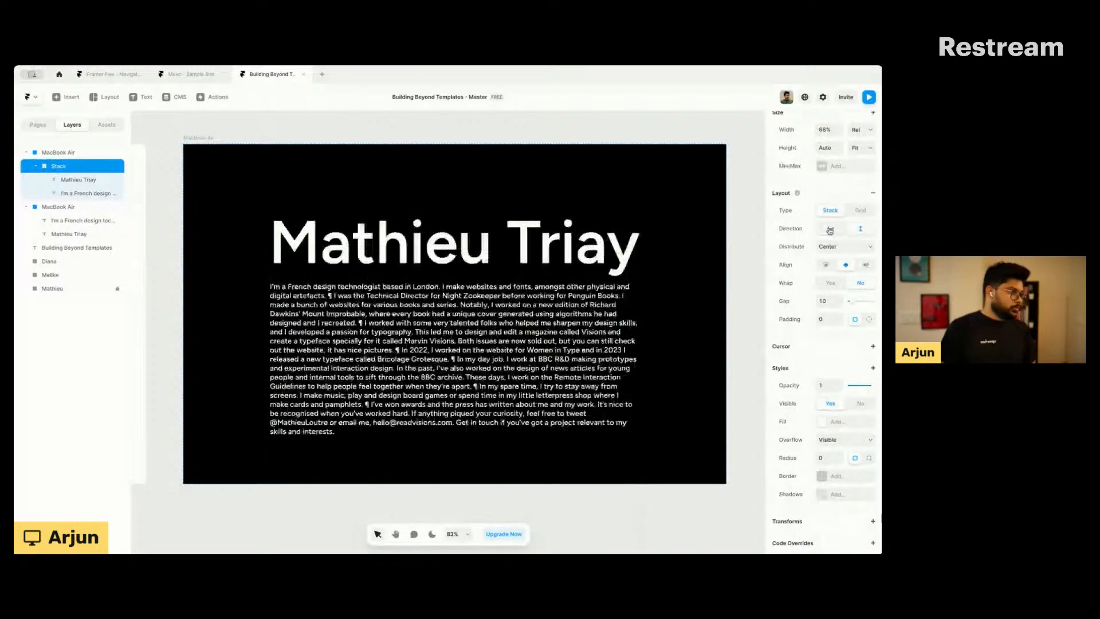
left_click(67, 183)
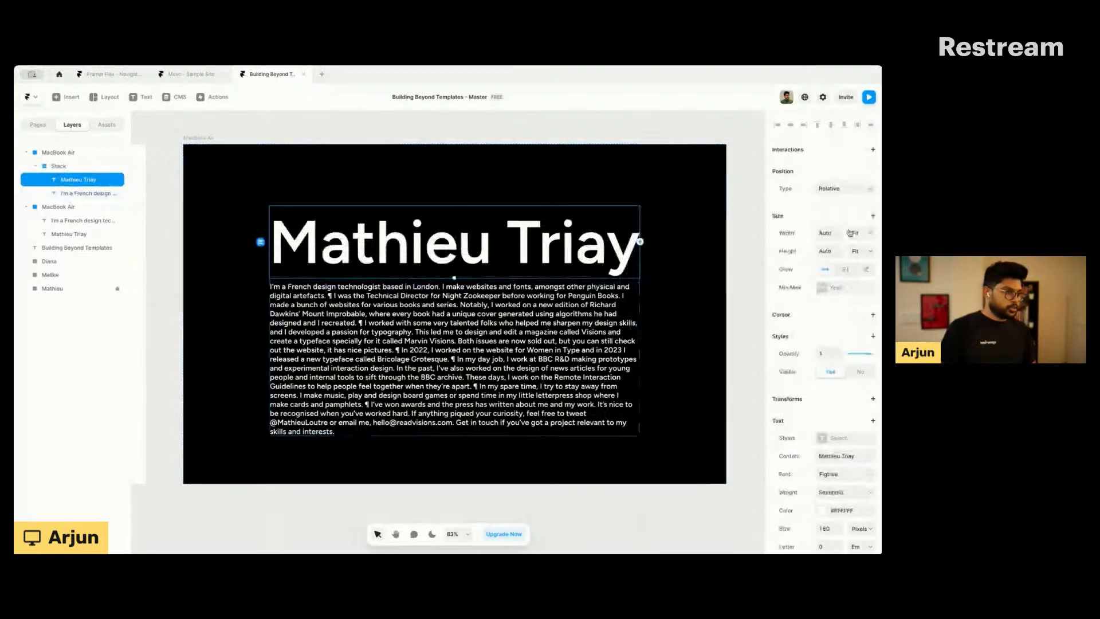
left_click(424, 311)
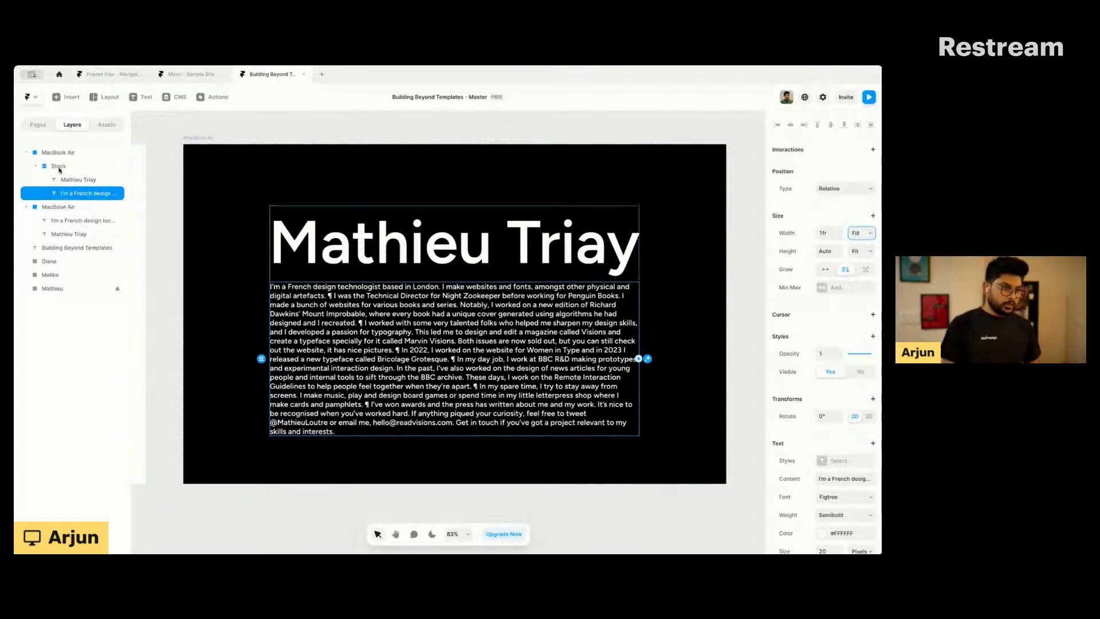
left_click(494, 247)
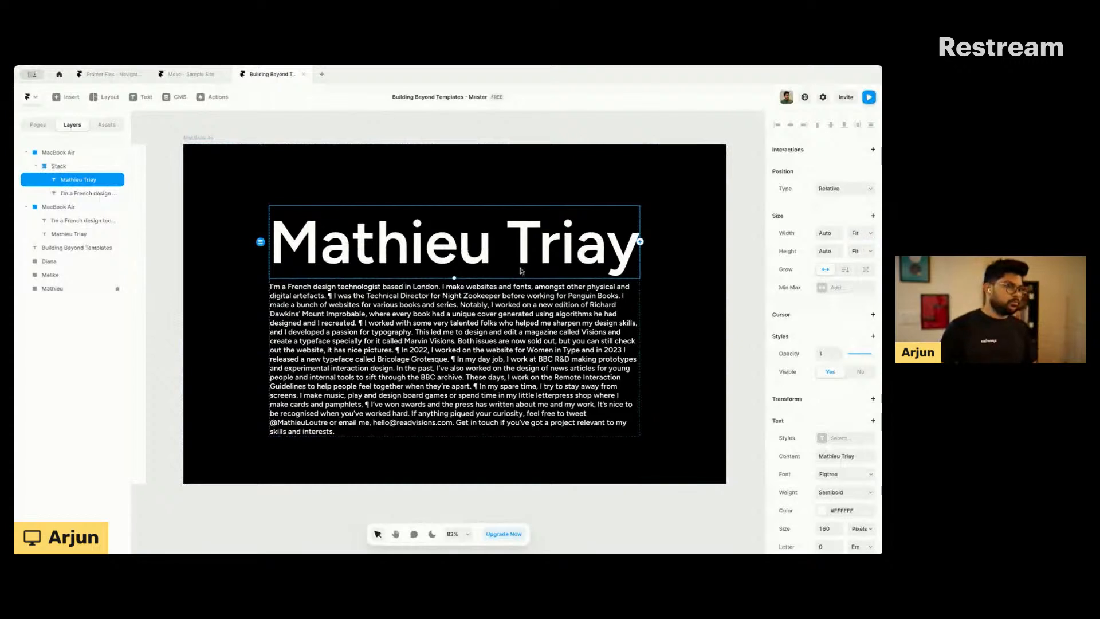
Step: Set the Mathieu Triay heading's width to Fill
left_click(869, 229)
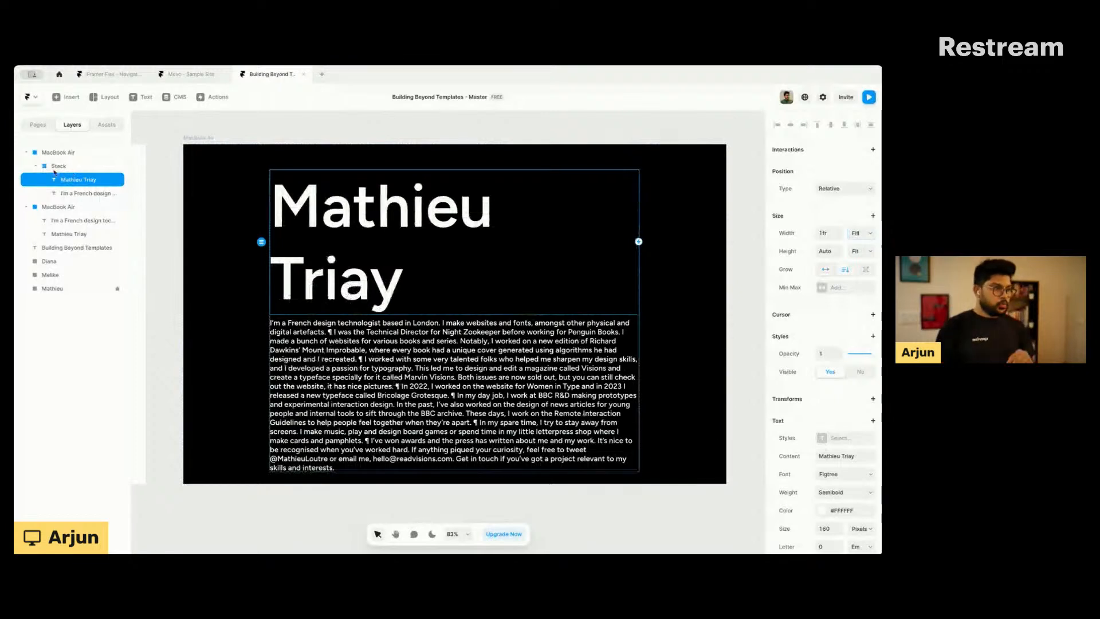
key("Escape")
scroll(845, 230, "up", 3)
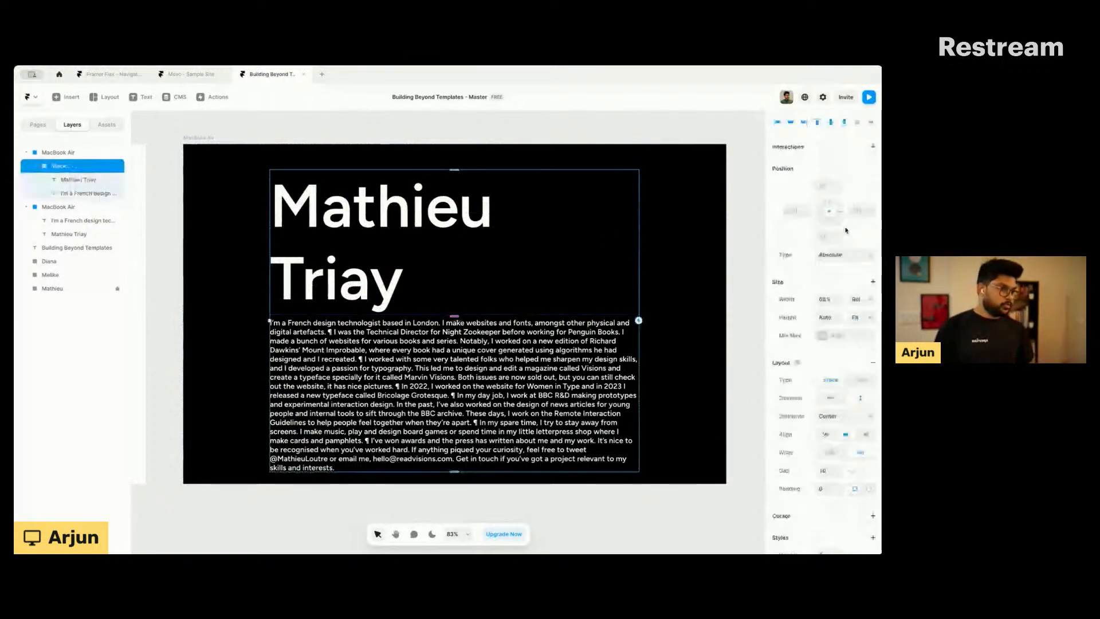
left_click(425, 218)
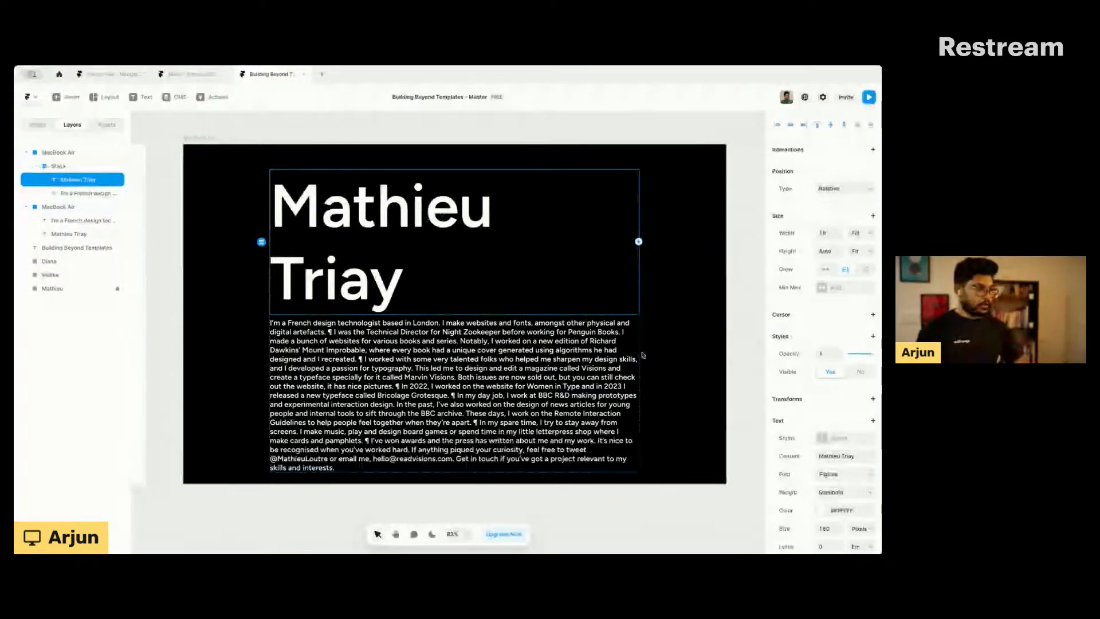
Step: Widen the text stack from 68% to 70% so the heading fits on one line
left_click(59, 166)
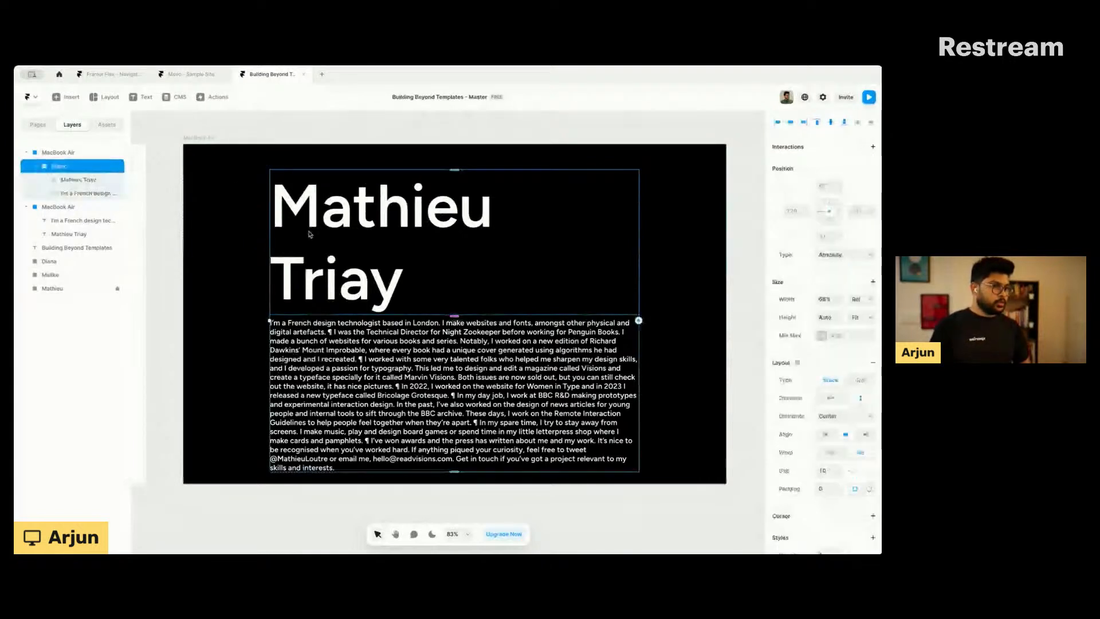
left_click(825, 300)
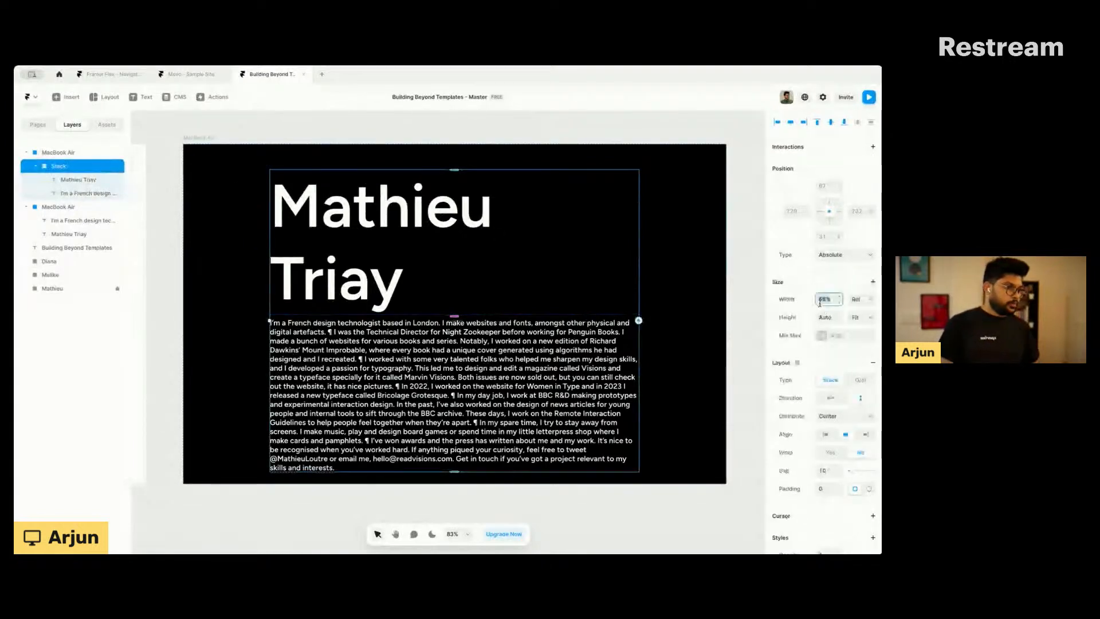
key("Up")
key("Up")
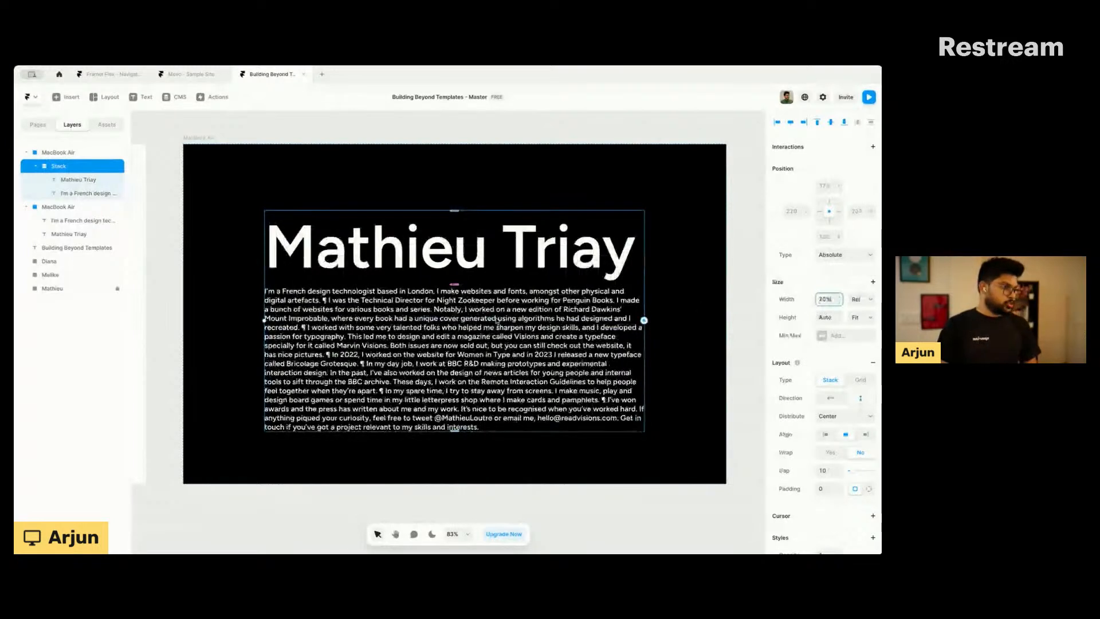
left_click(50, 167)
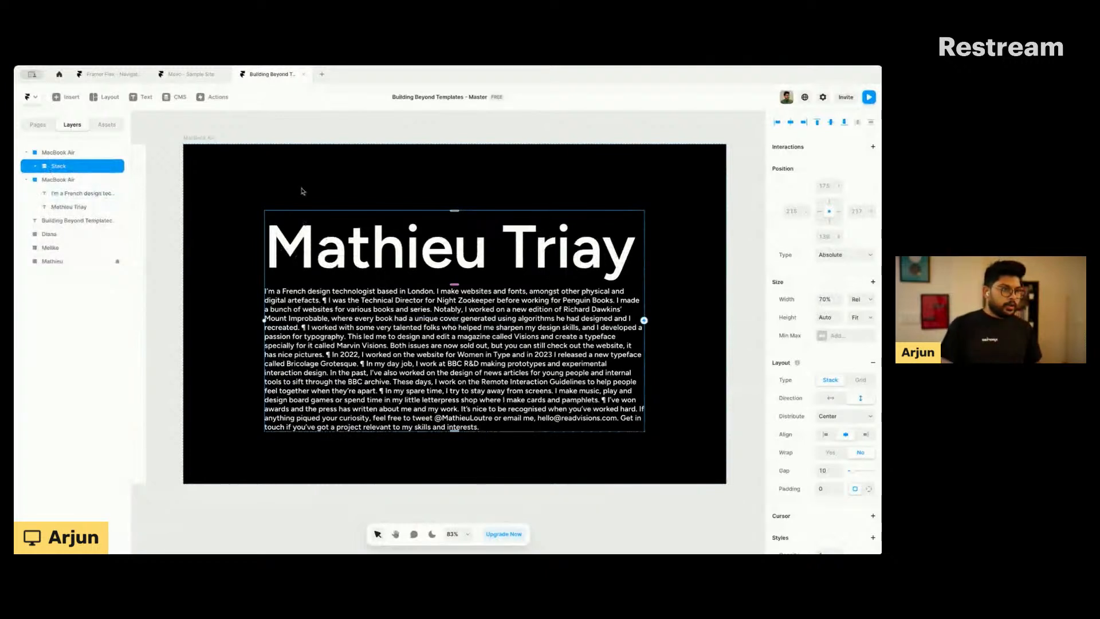
Step: Add a Stack layout to the MacBook Air frame
left_click(253, 172)
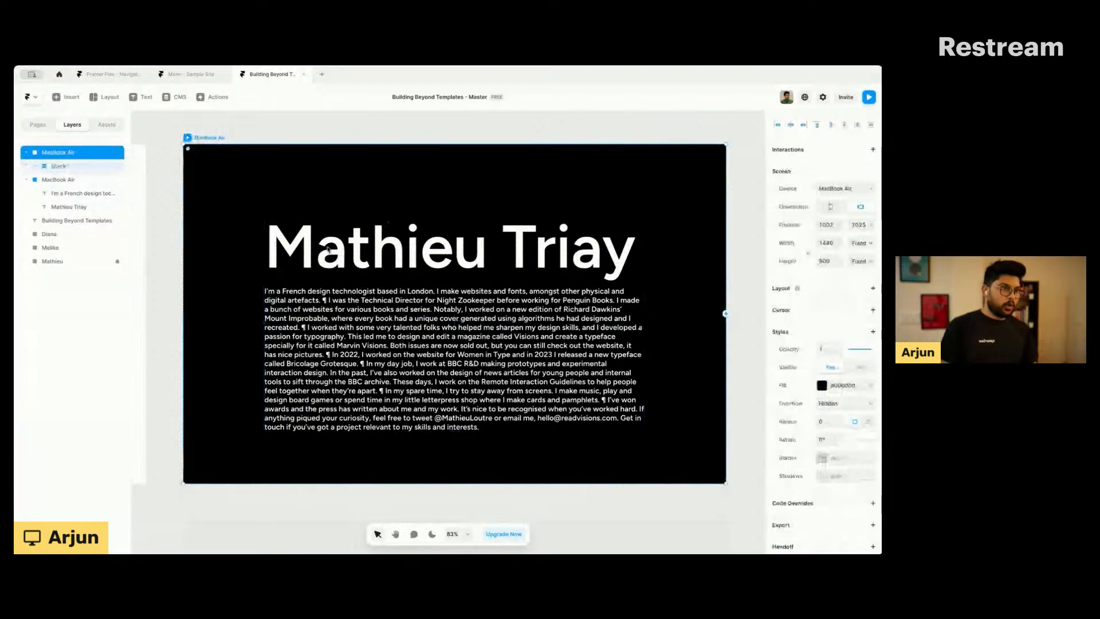
left_click(346, 280)
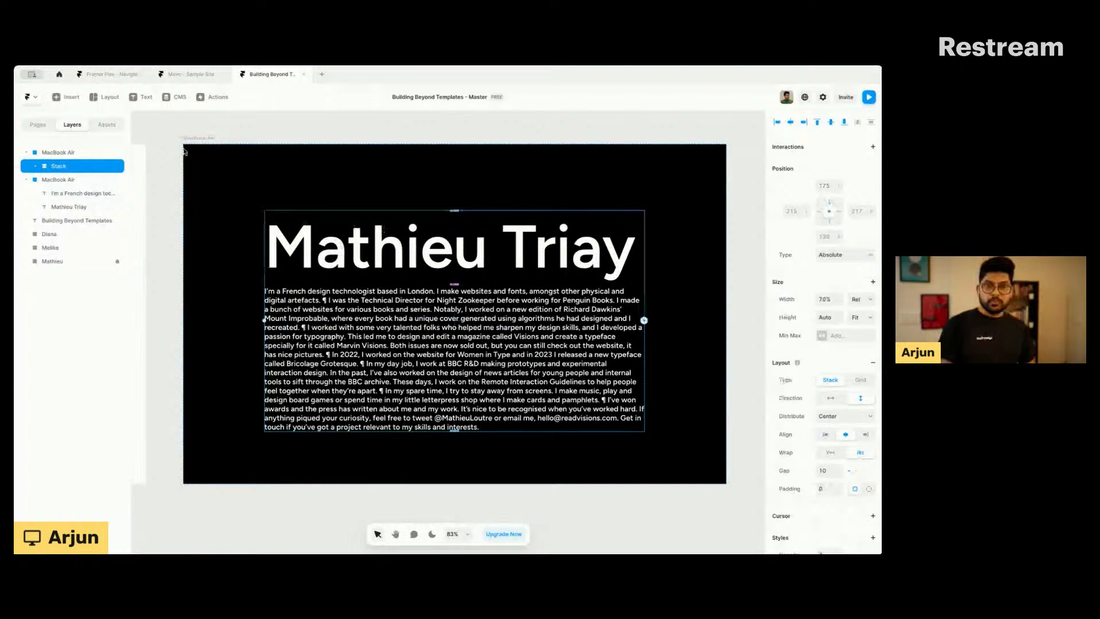
left_click(81, 152)
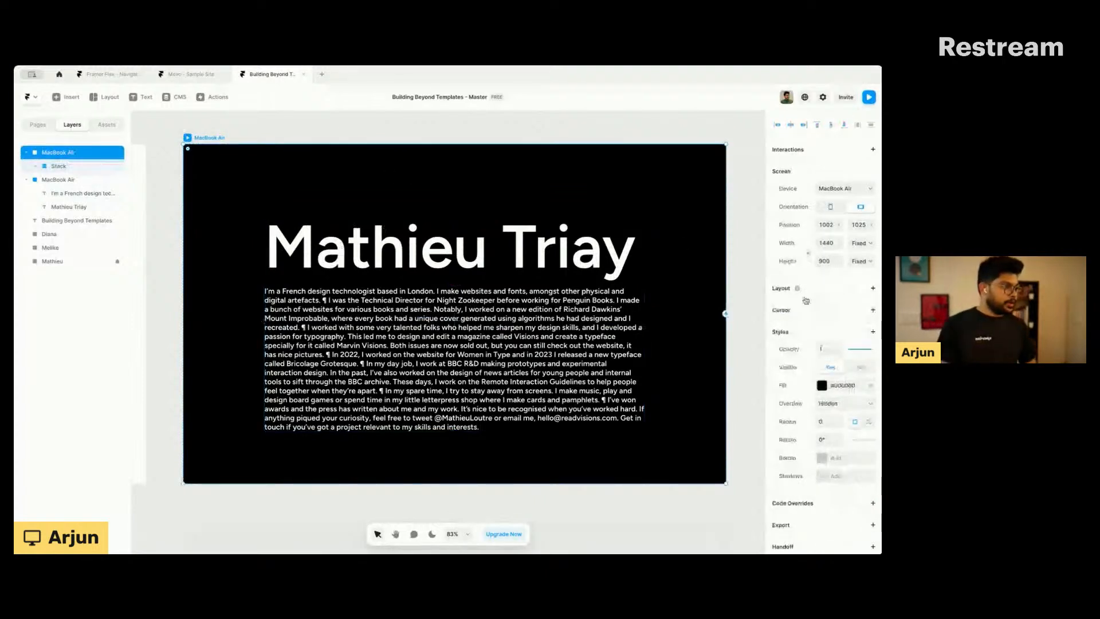
scroll(805, 300, "down", 1)
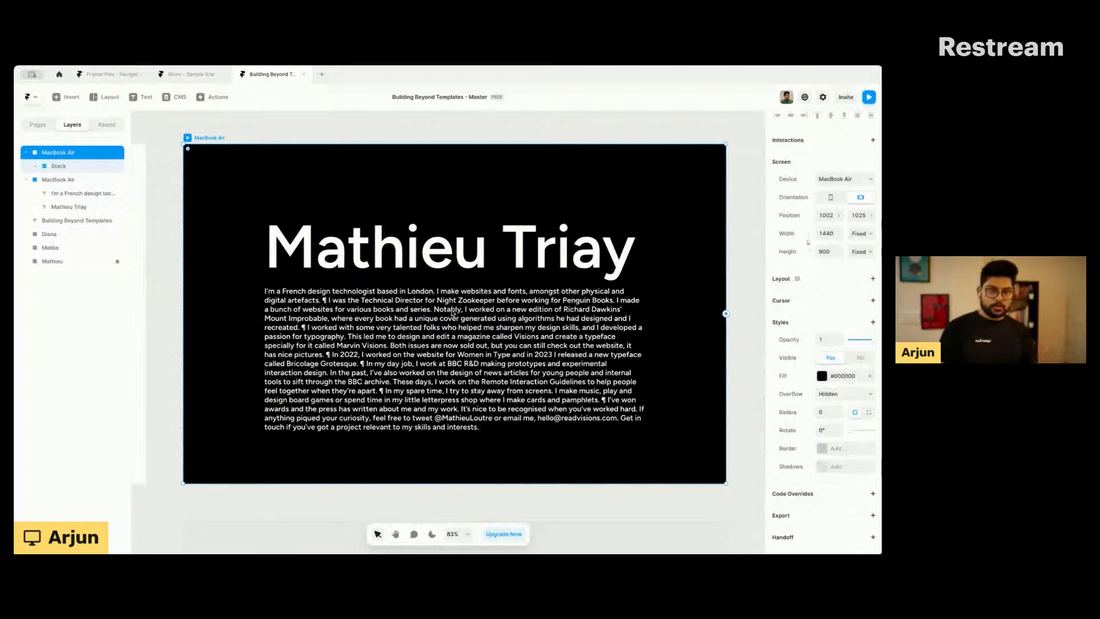
left_click(785, 281)
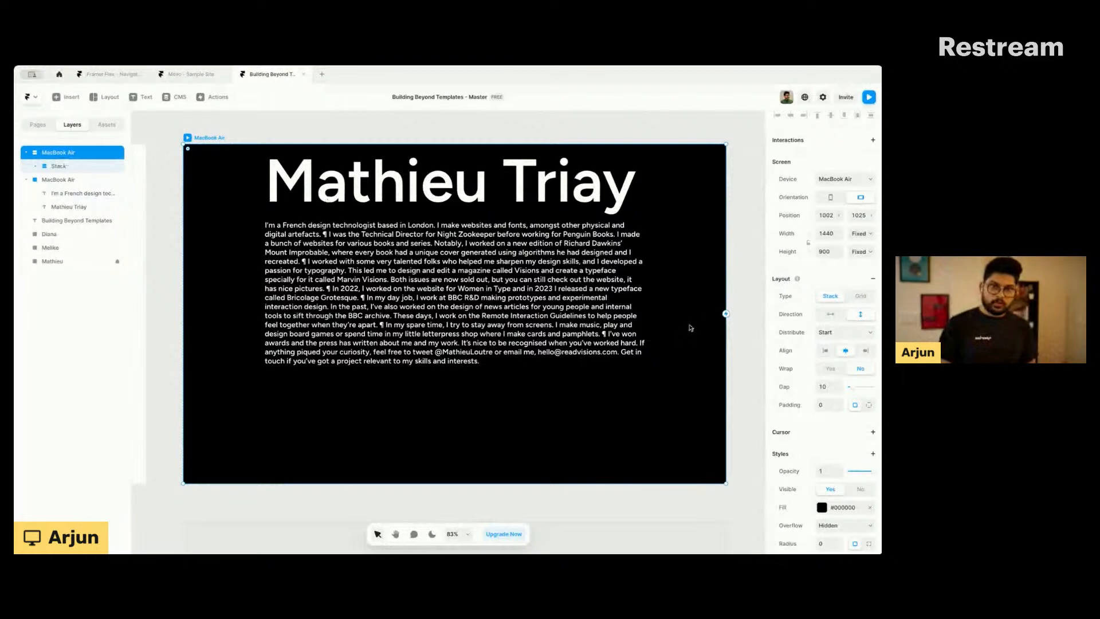
Step: Keep the frame's layout vertical and set Distribute to Center
scroll(830, 246, "down", 3)
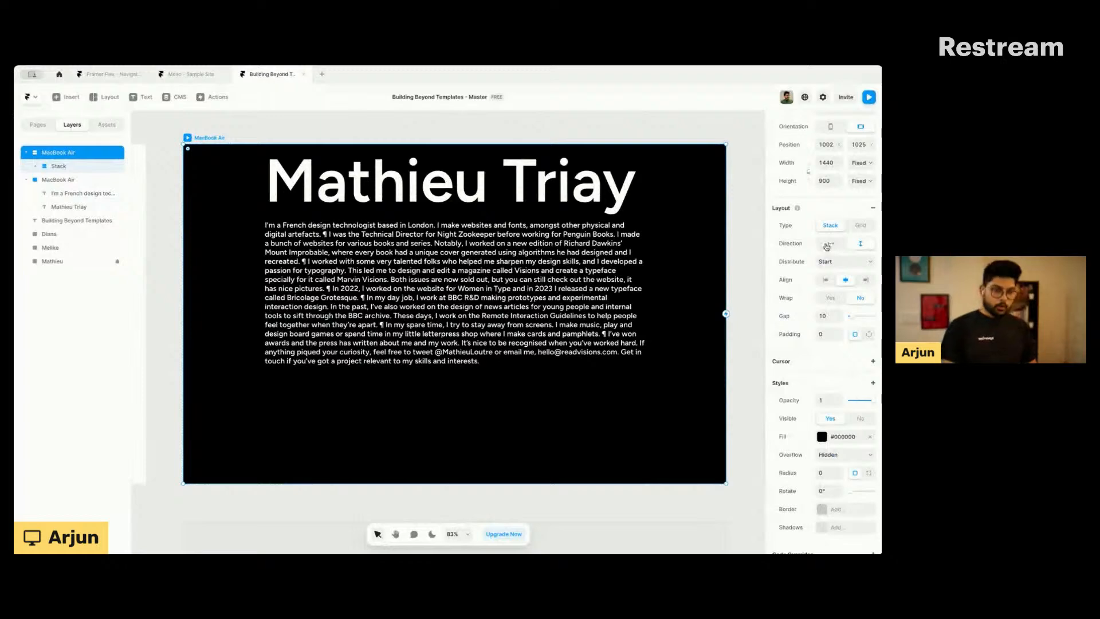
left_click(827, 246)
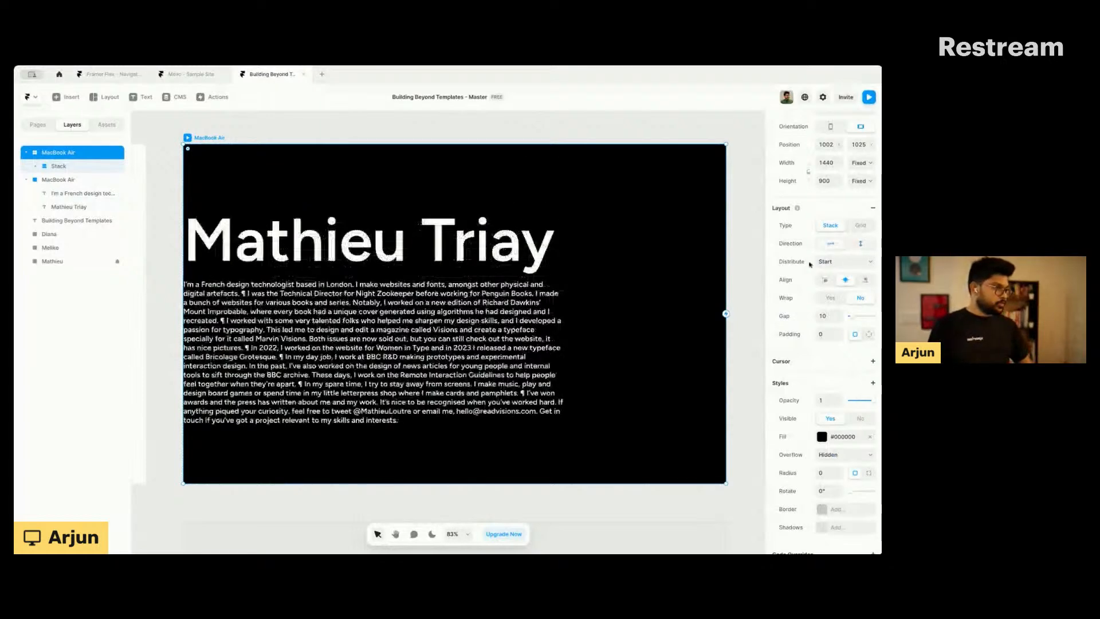
left_click(854, 245)
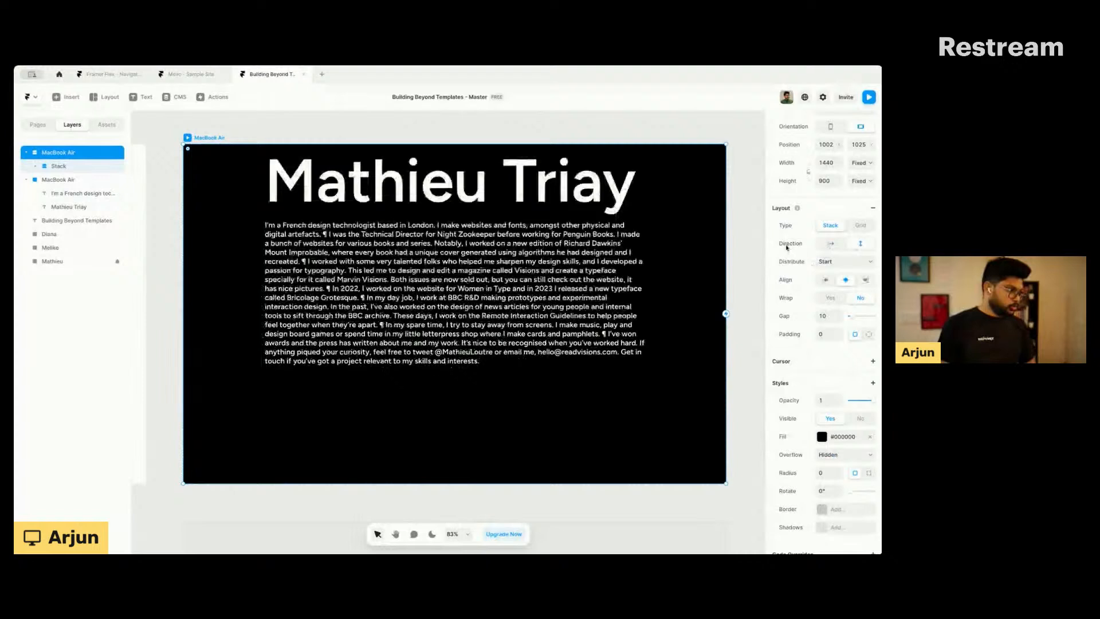
left_click(830, 262)
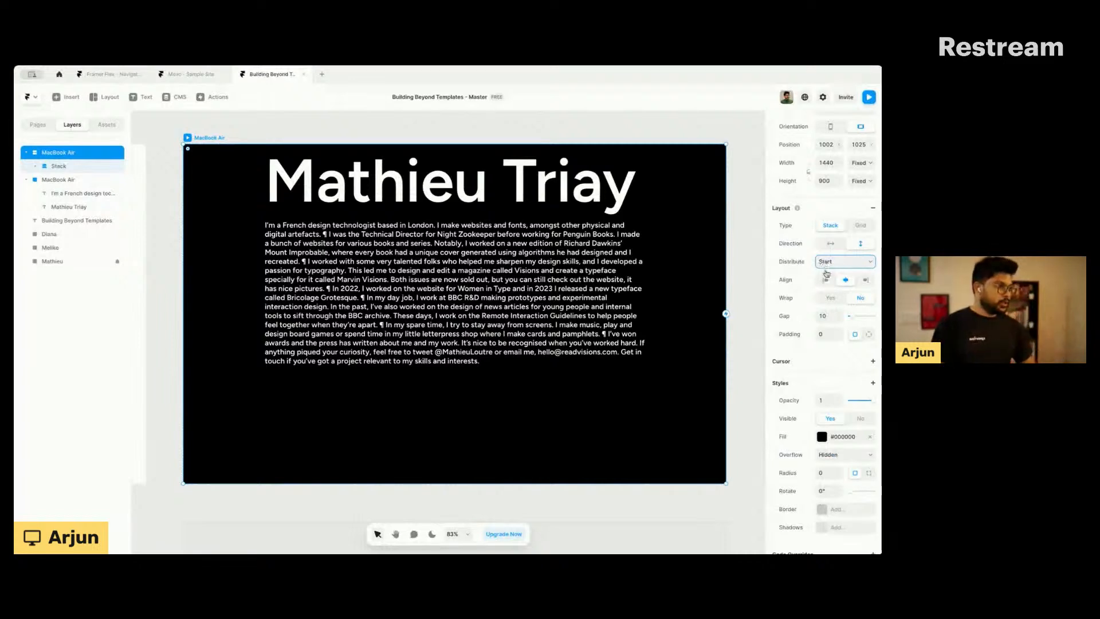
key("Down")
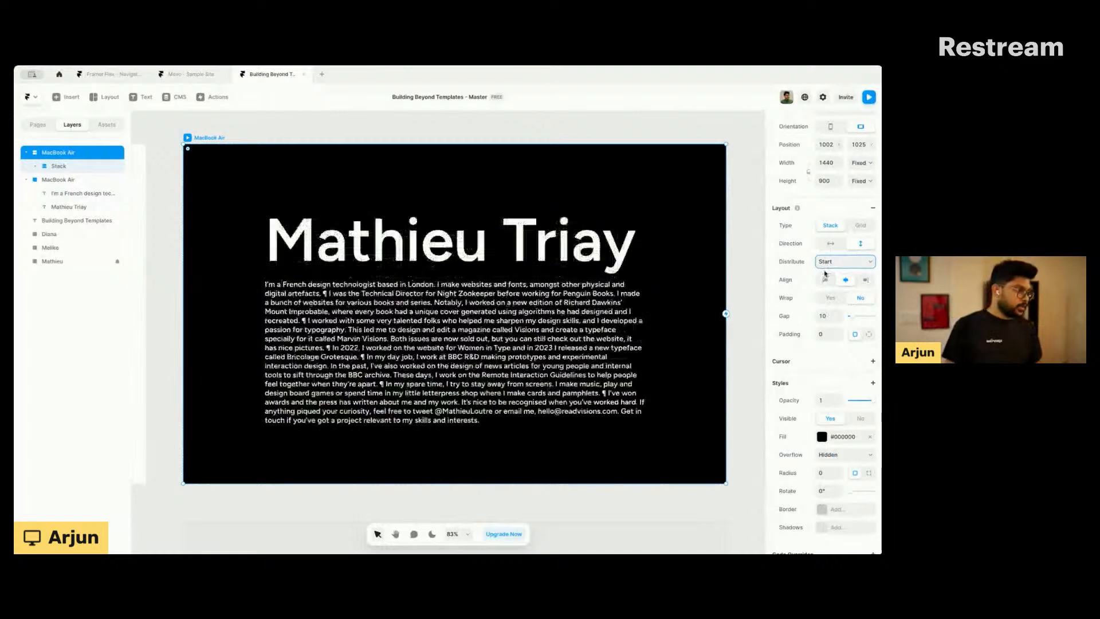
key("Down")
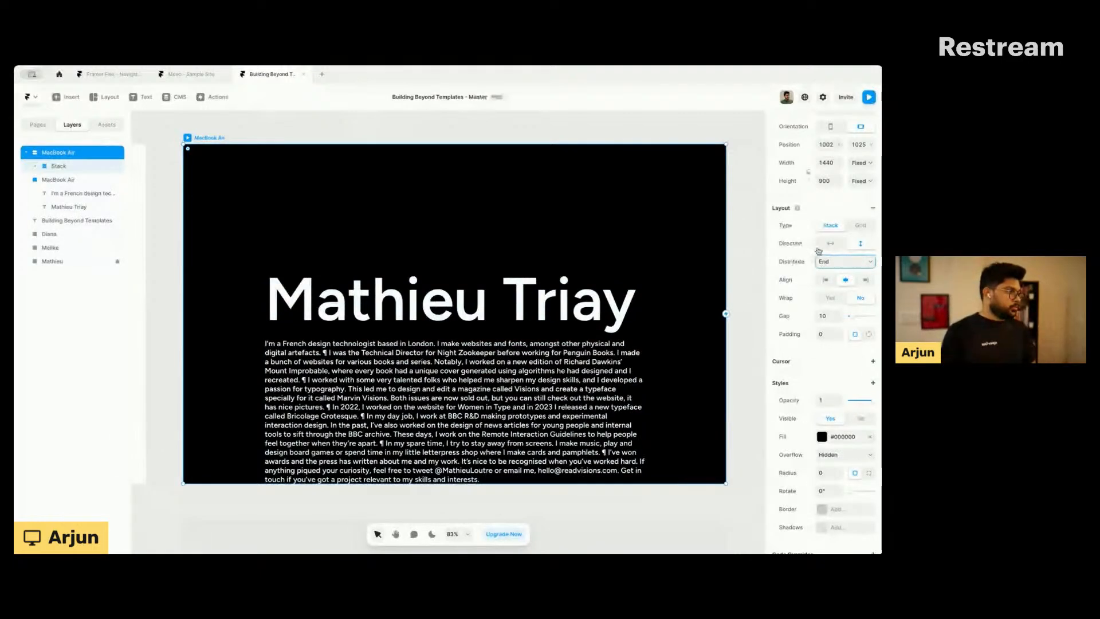
left_click(818, 251)
left_click(426, 255)
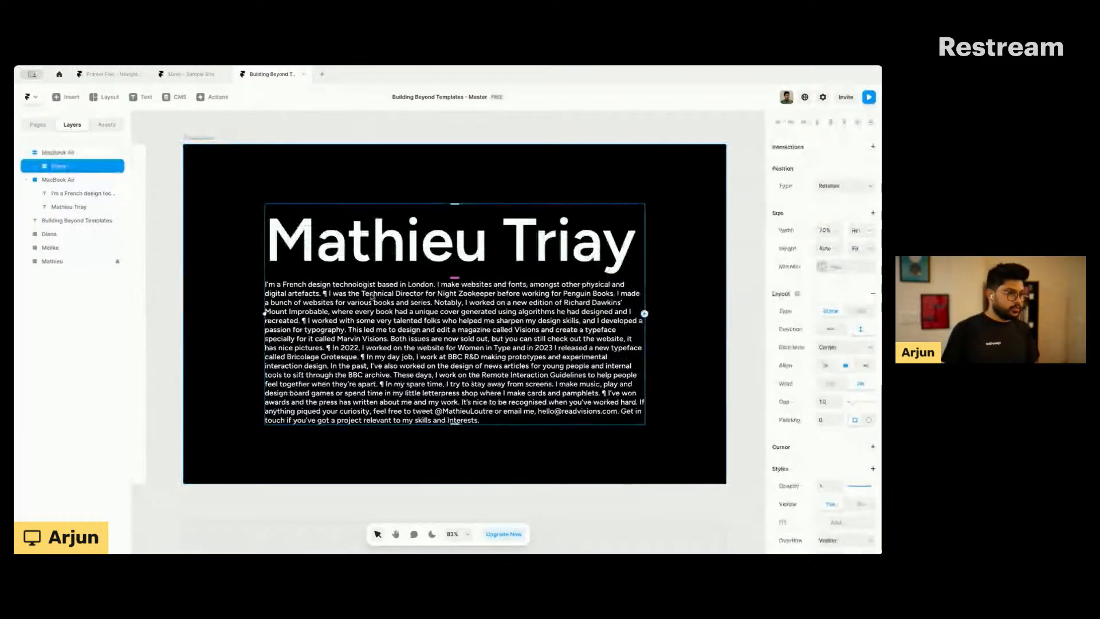
Step: Rename the heading-and-bio stack layer from Stack to 'Main'
double_click(62, 166)
type("COntent")
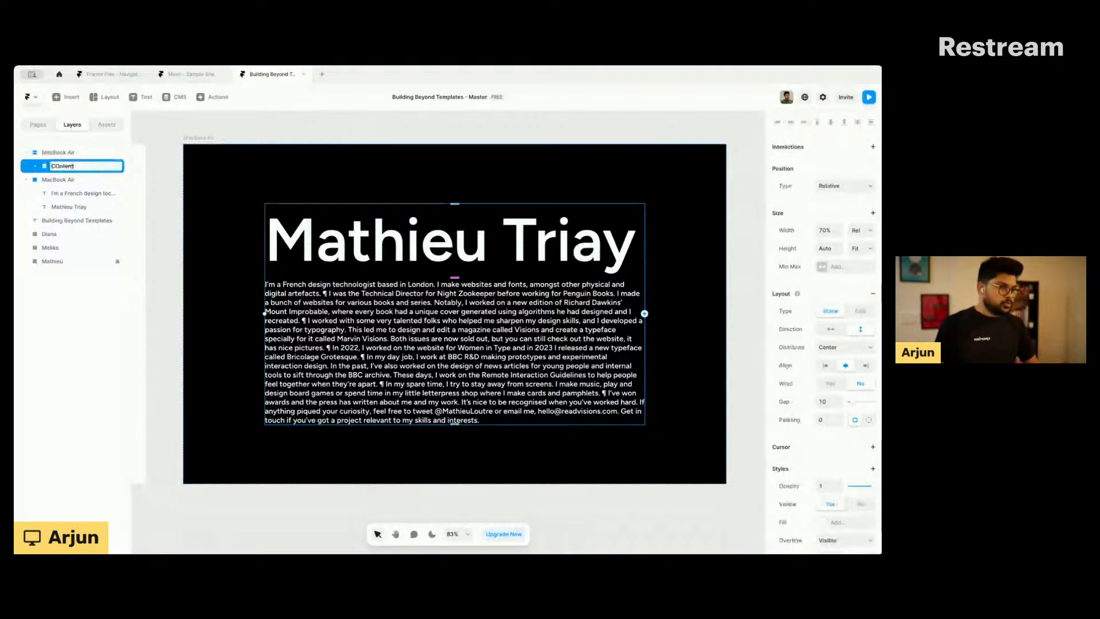
type("Mai")
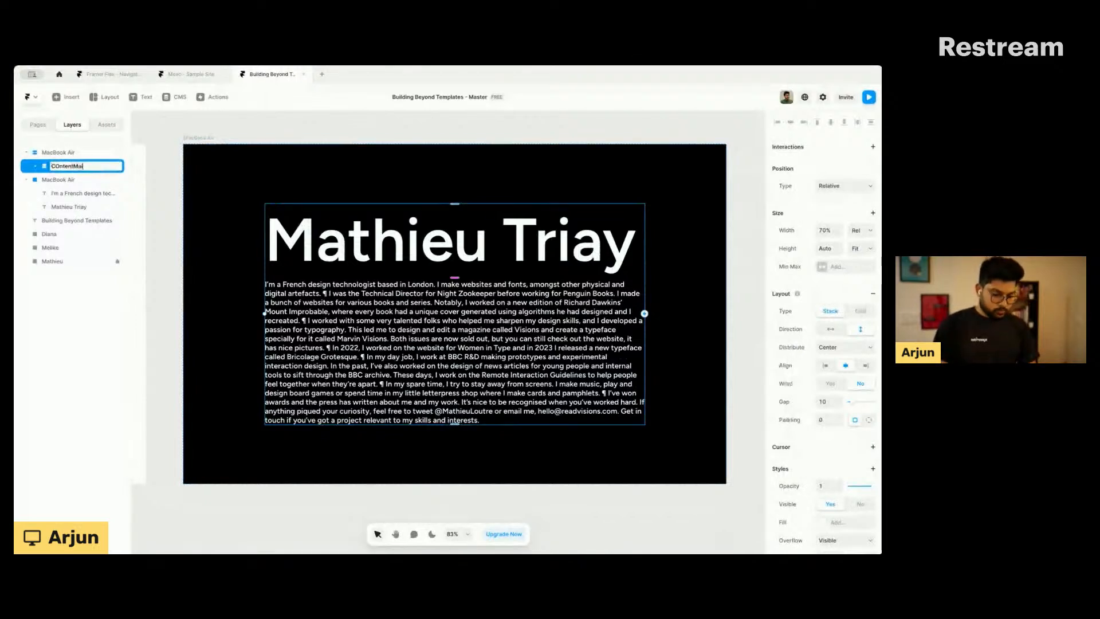
key("super+a")
type("Main")
key("Return")
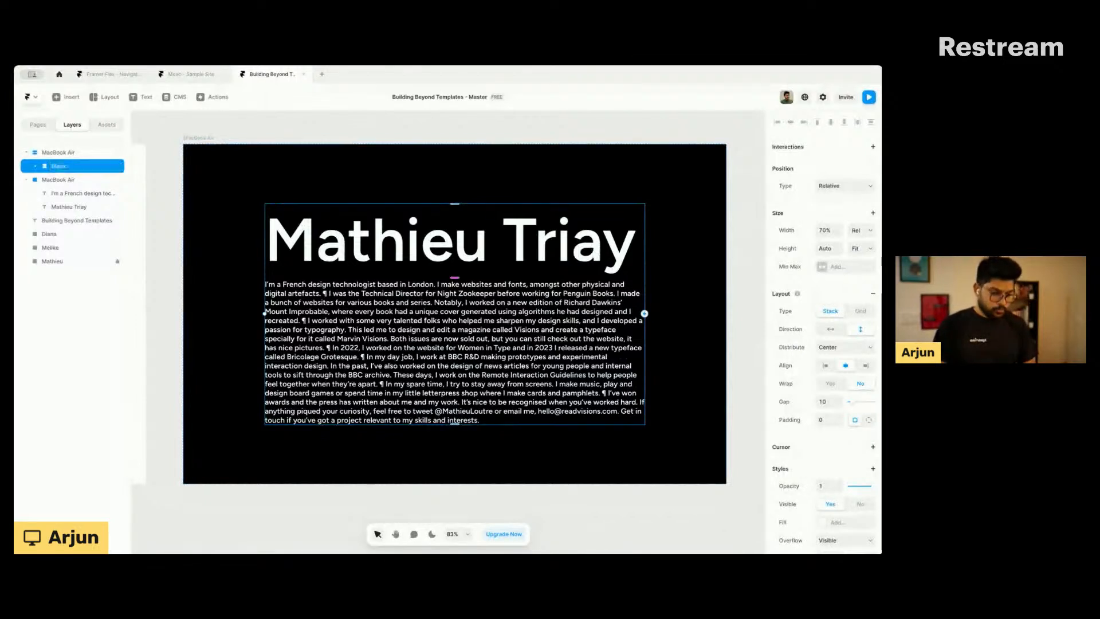
left_click(195, 142)
left_click(371, 276)
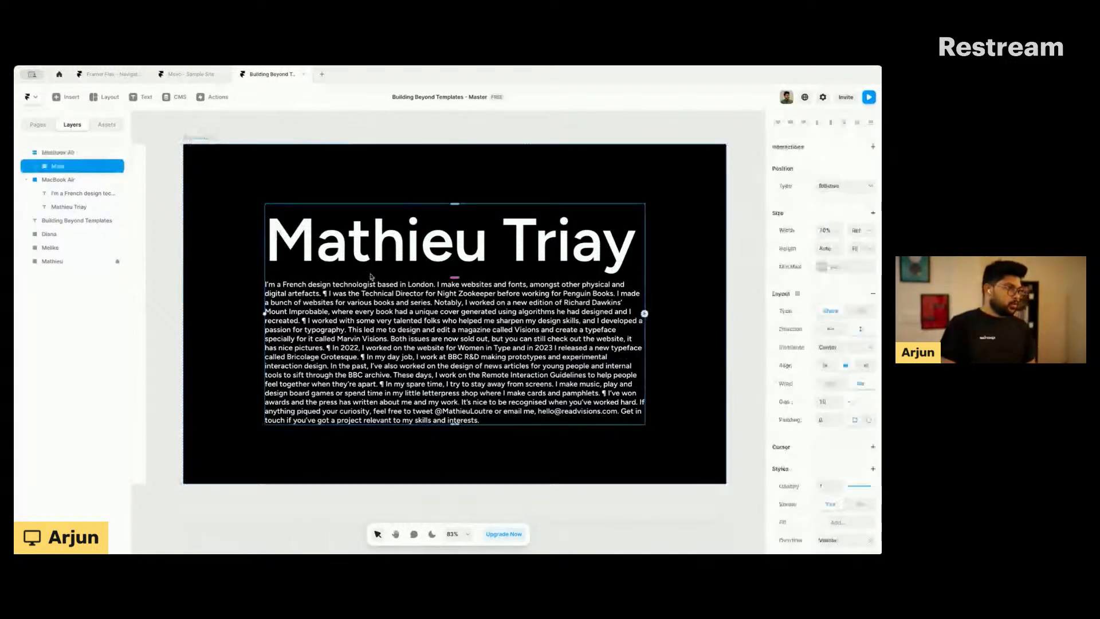
left_click(188, 140)
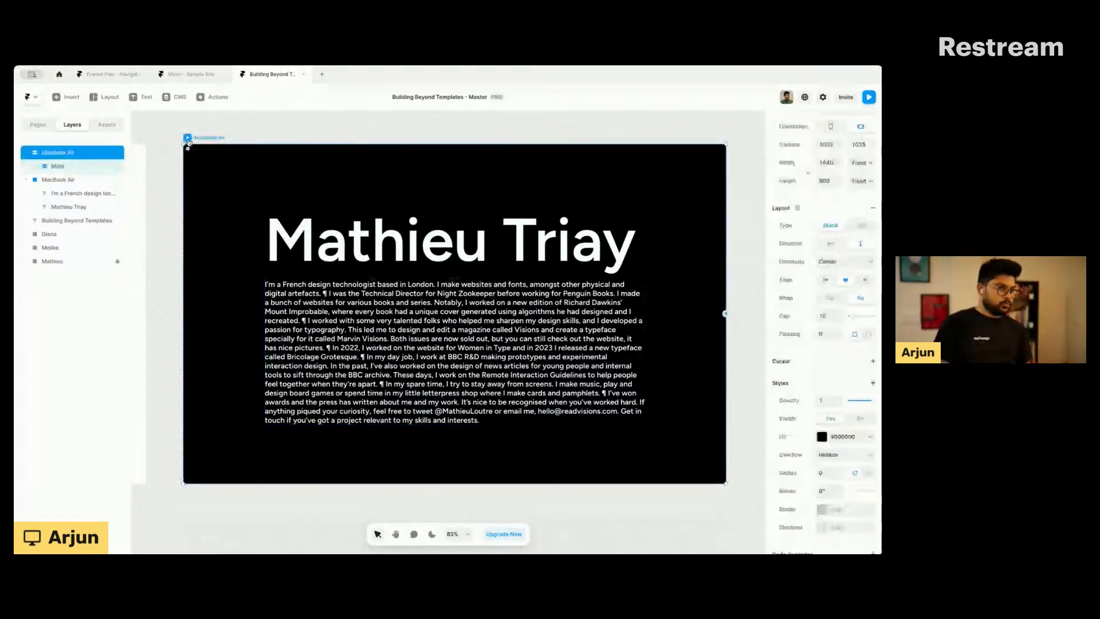
Step: Narrow the black and white bio frames to test text reflow, undoing each resize
scroll(191, 261, "down", 3)
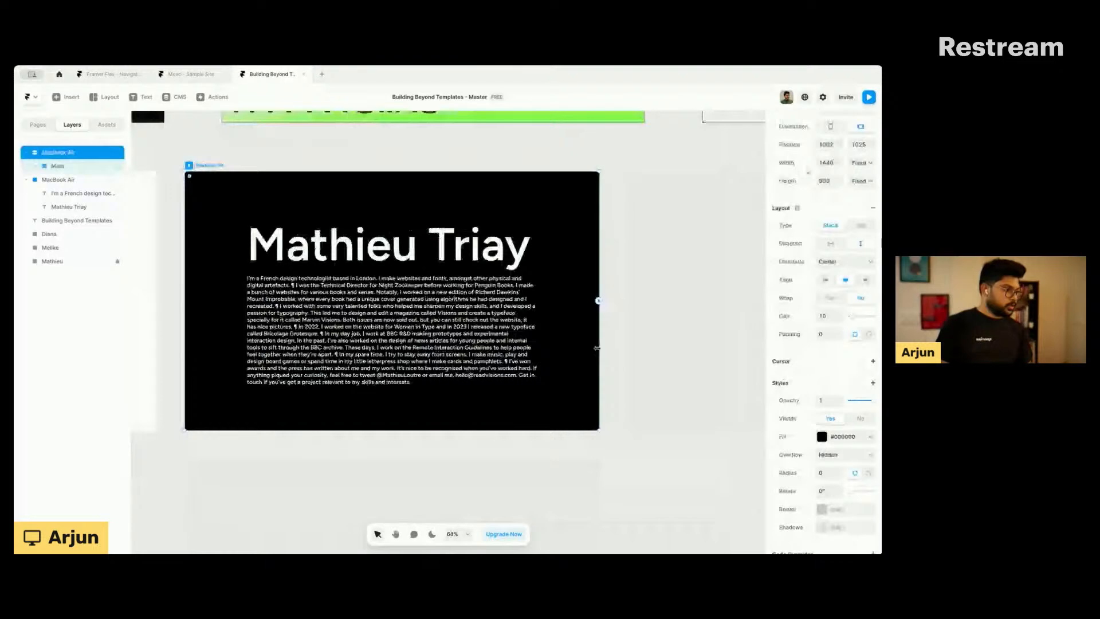
left_click_drag(596, 347, 616, 360)
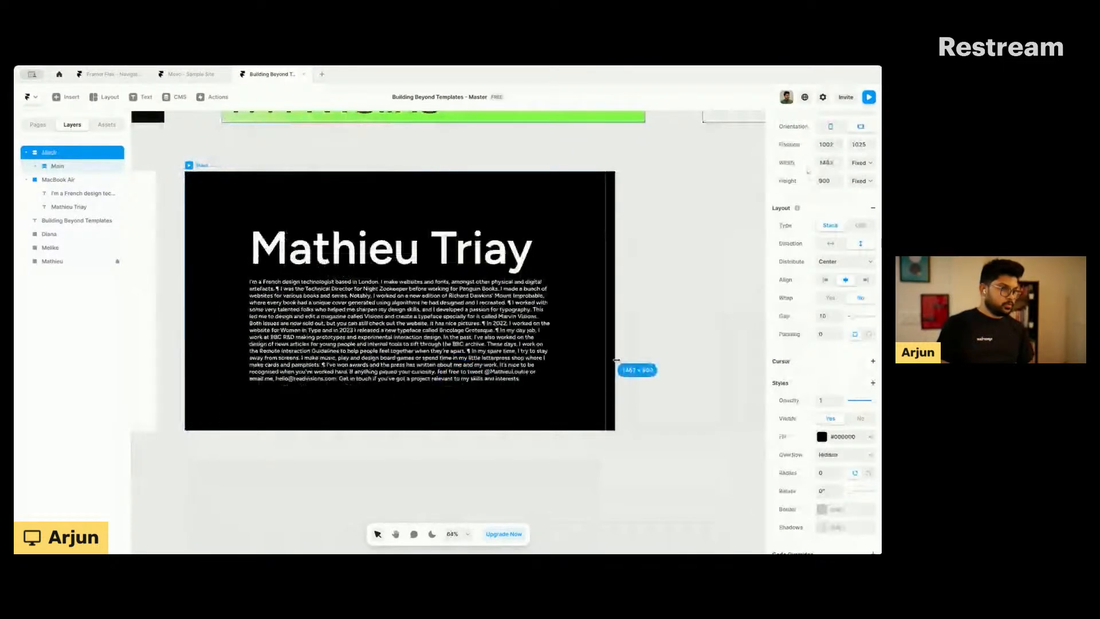
scroll(533, 354, "left", 5)
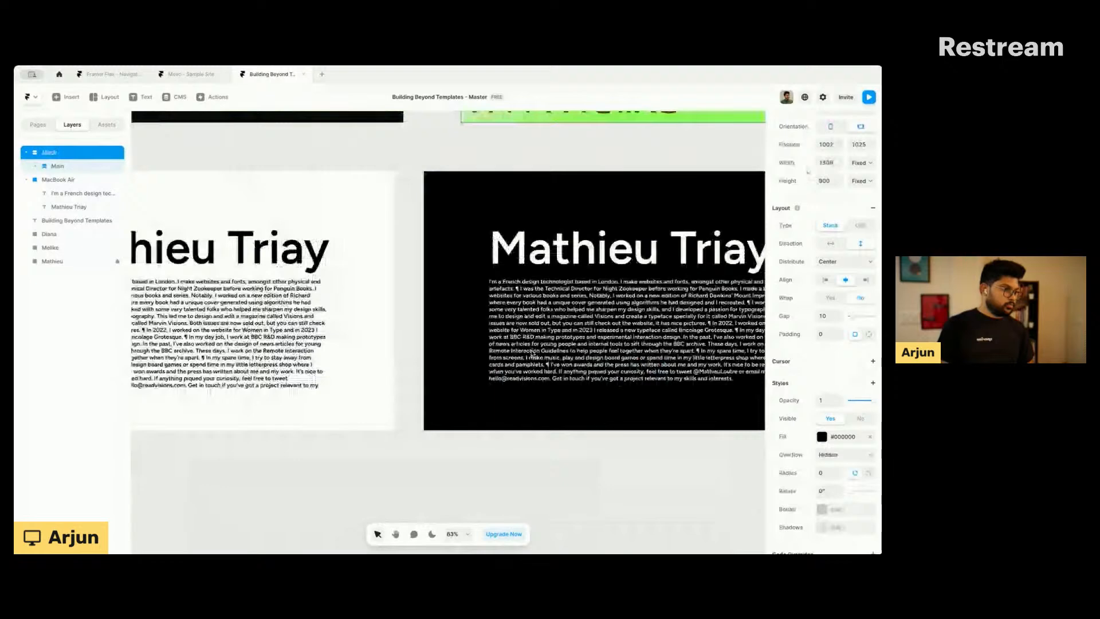
scroll(532, 354, "down", 5)
scroll(353, 257, "down", 3)
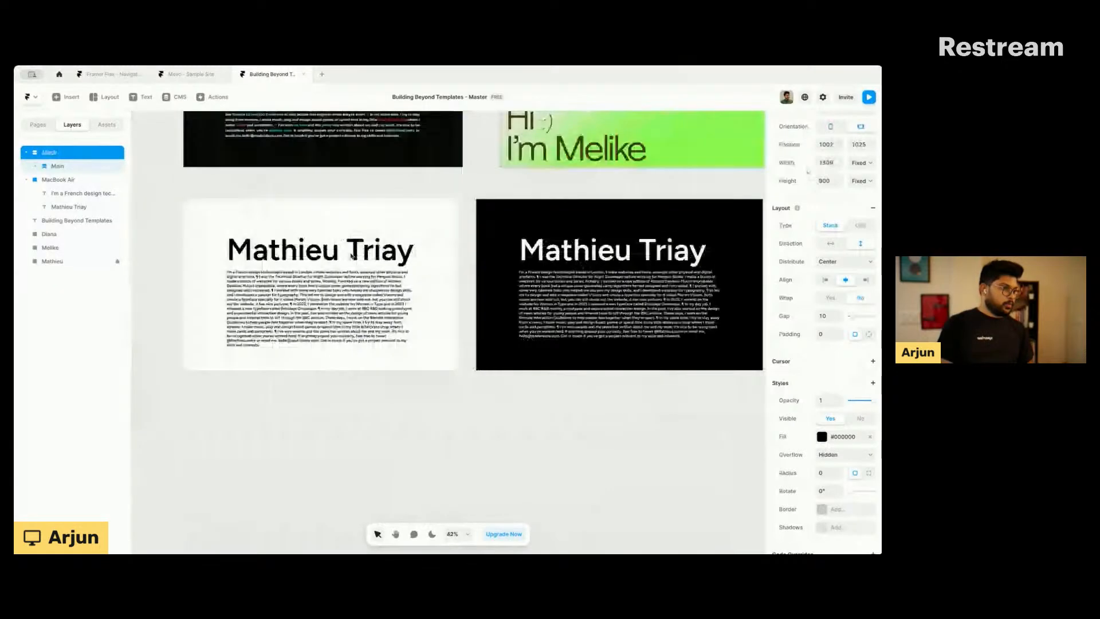
left_click(295, 218)
mouse_move(456, 319)
left_mouse_down()
mouse_move(283, 322)
mouse_move(441, 321)
left_mouse_up()
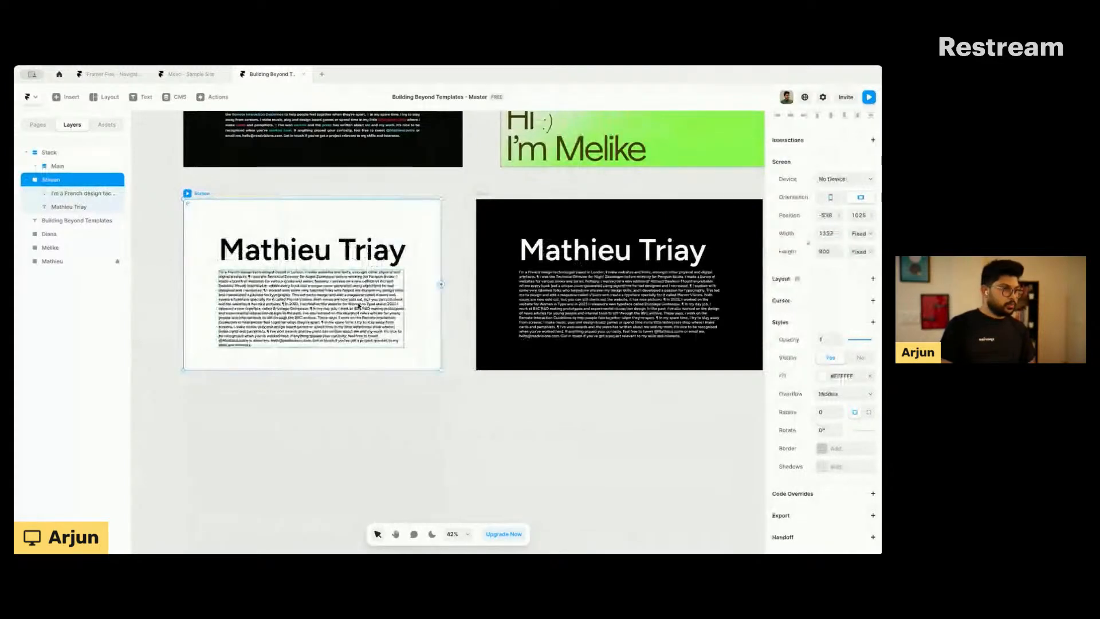
key("super+z")
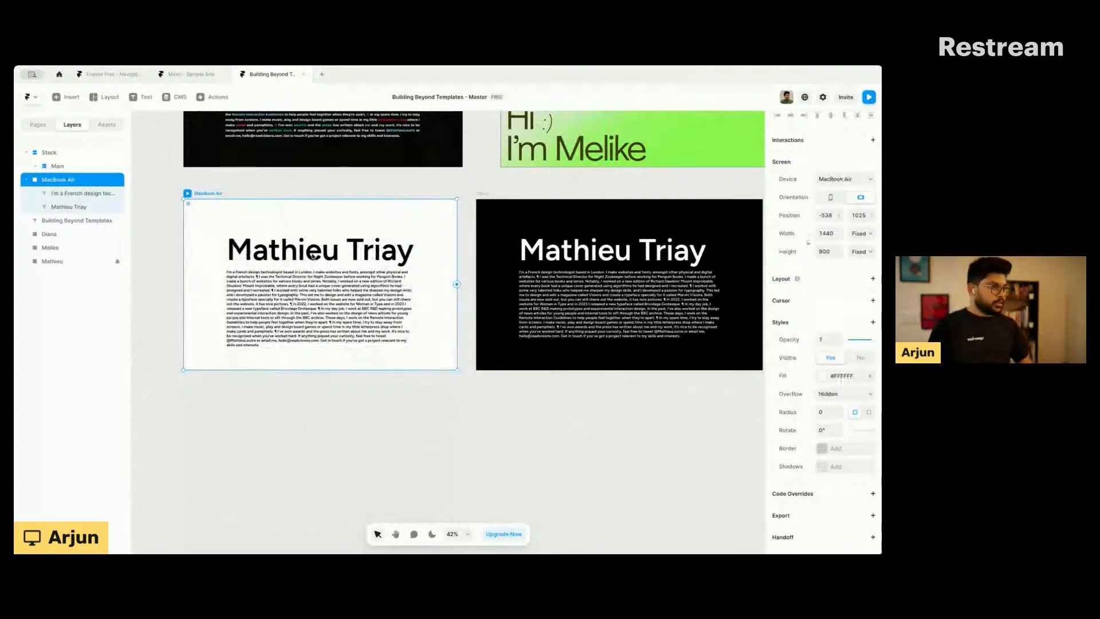
left_click_drag(456, 284, 394, 309)
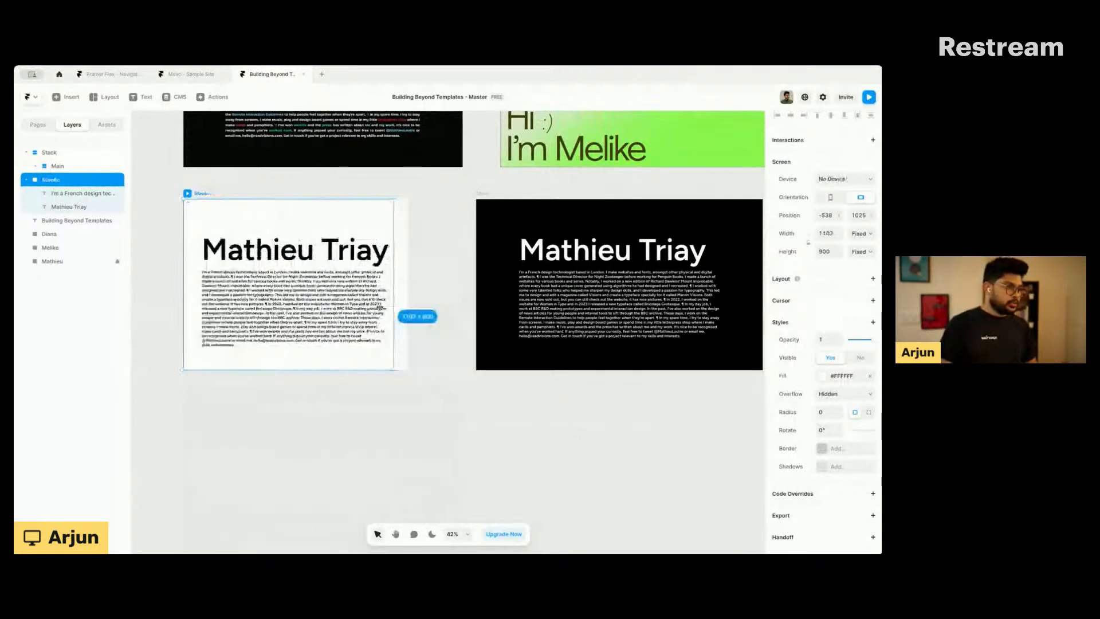
key("ctrl+z")
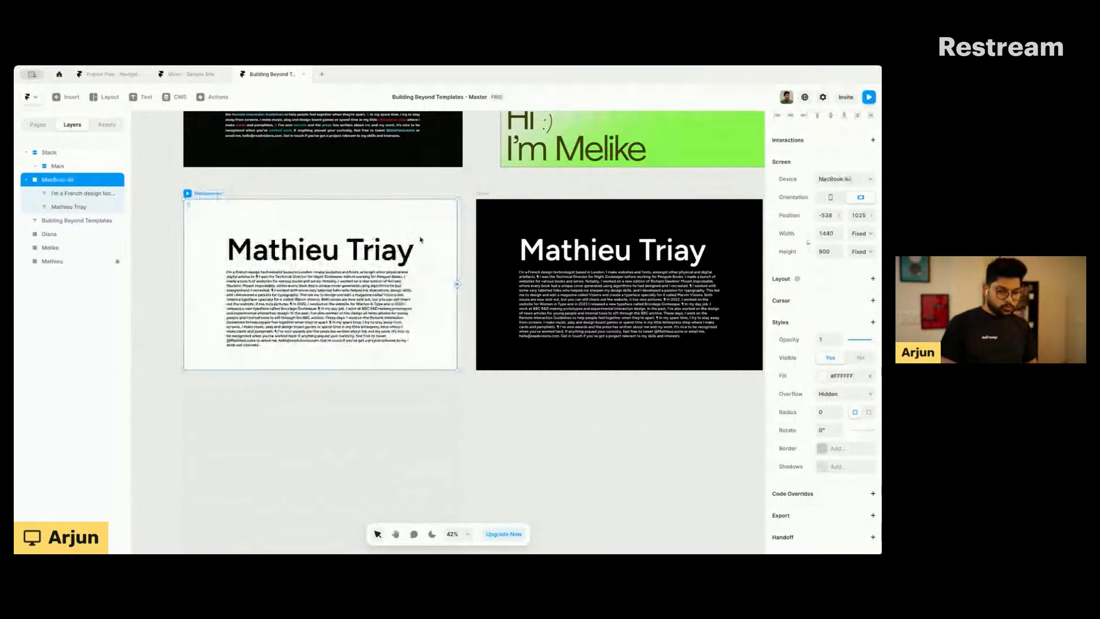
scroll(419, 234, "right", 3)
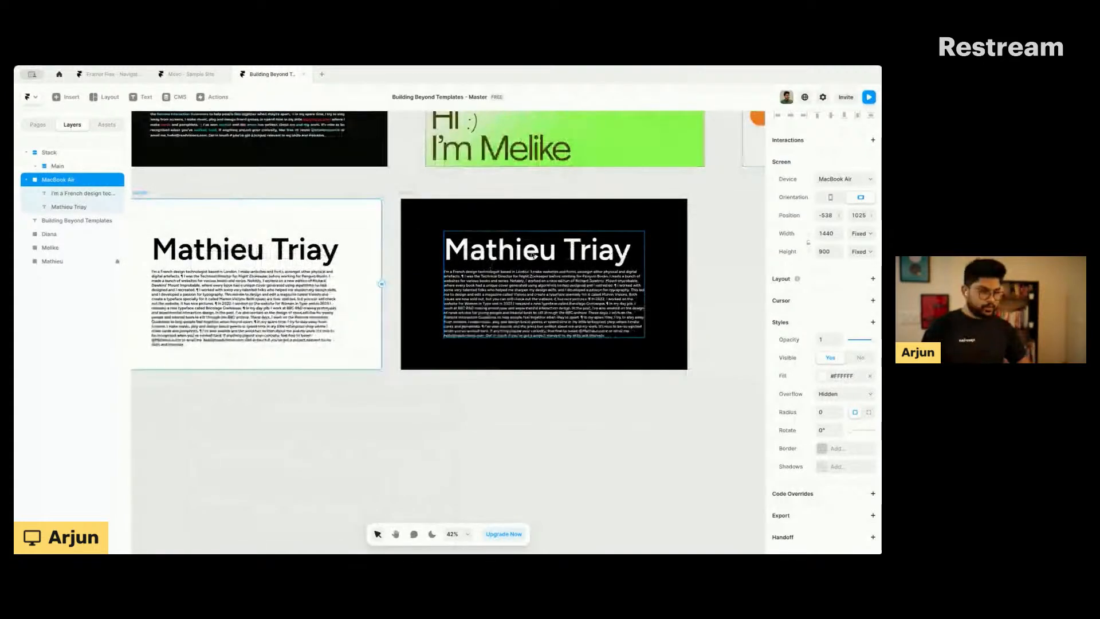
Step: Try shortening the bio Stack frame's height, then undo back to the original size
left_click_drag(415, 190, 438, 193)
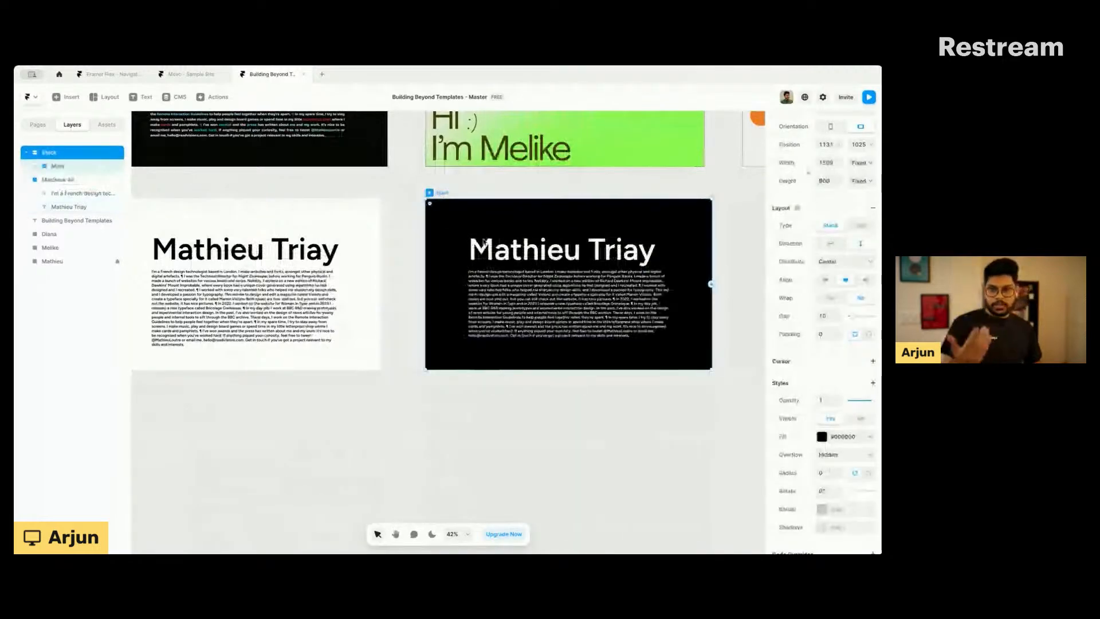
scroll(484, 241, "right", 3)
scroll(573, 268, "up", 5)
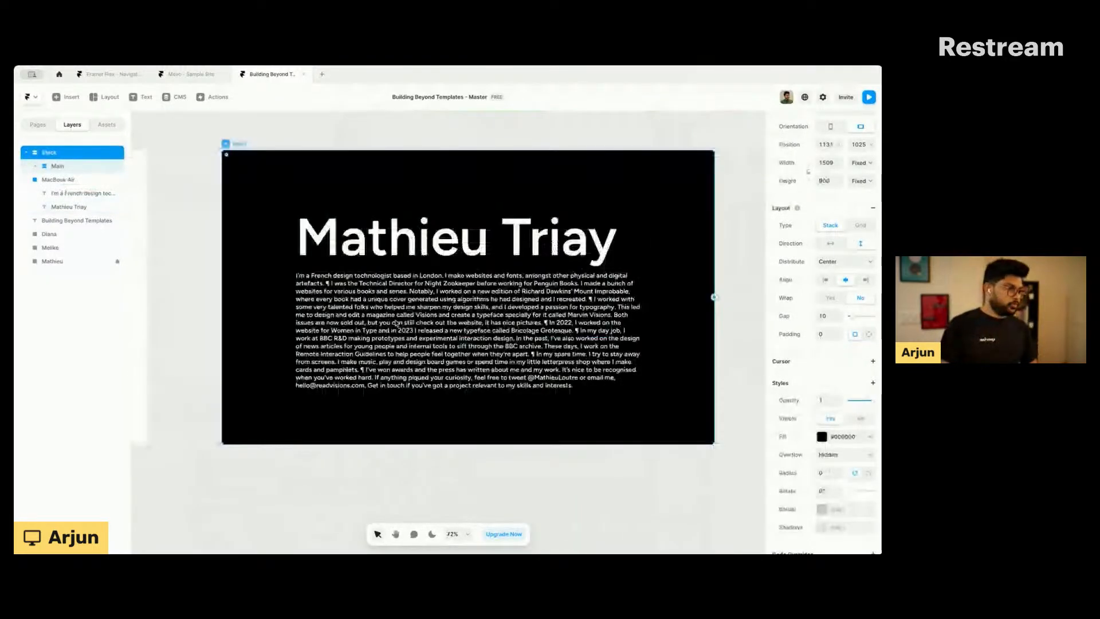
double_click(576, 274)
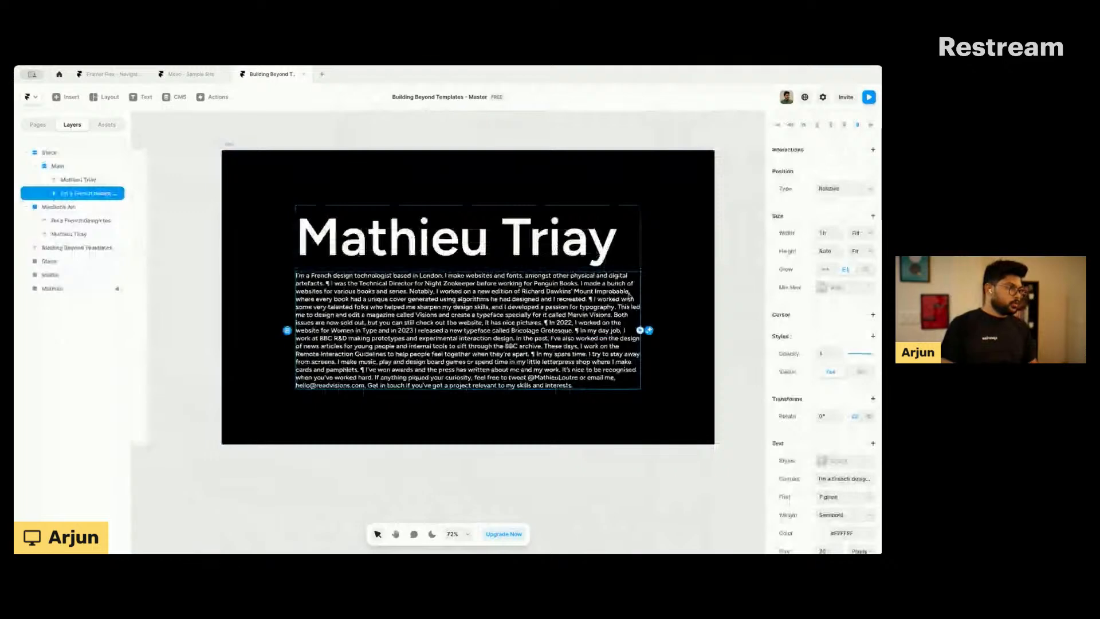
left_click(278, 180)
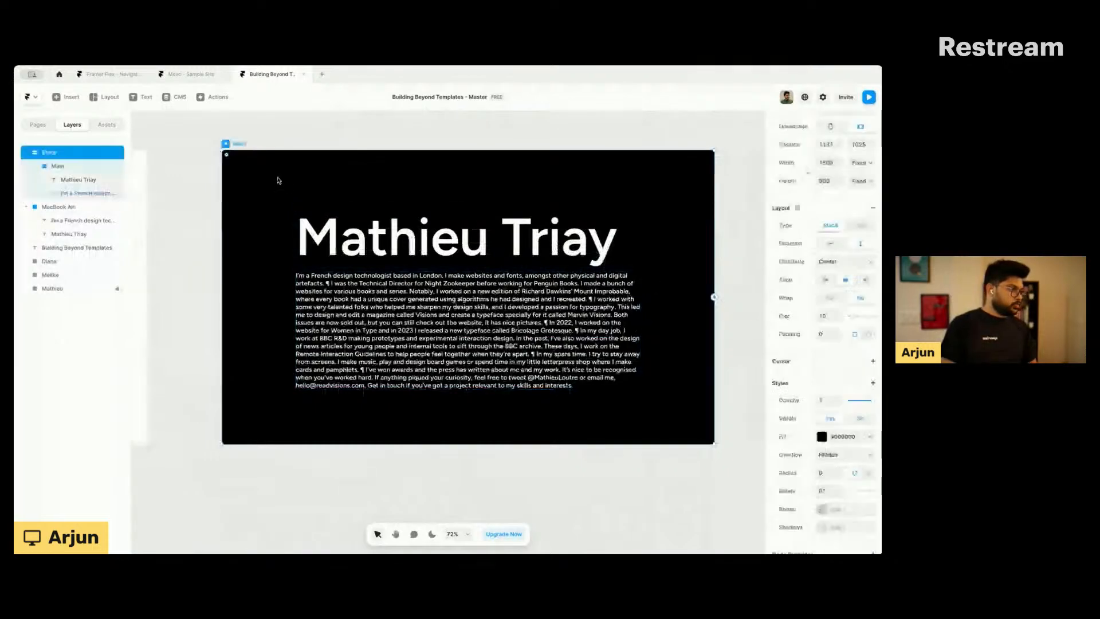
left_click_drag(691, 446, 673, 507)
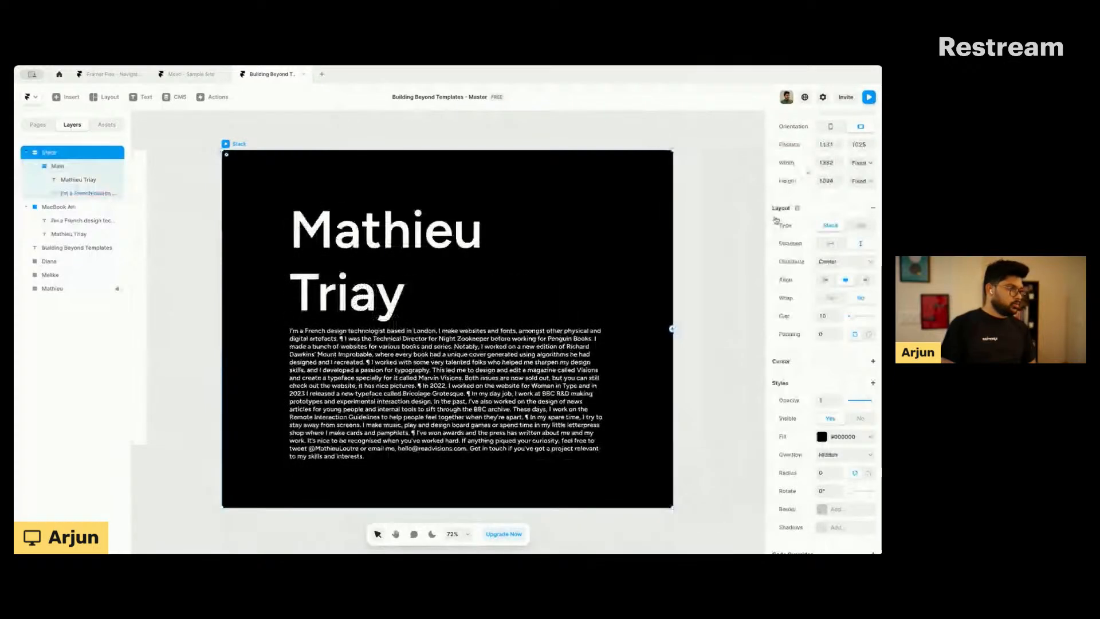
key("super+z")
key("super+z")
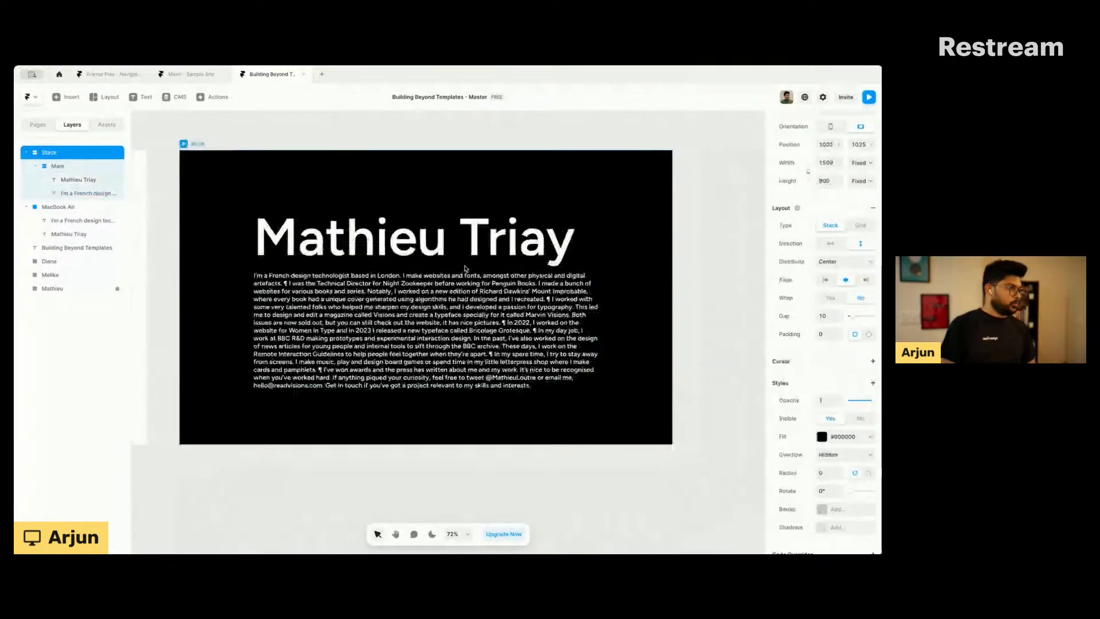
key("super+z")
Step: Move the black bio frame right and down to position 1132, 1085
scroll(317, 257, "down", 2)
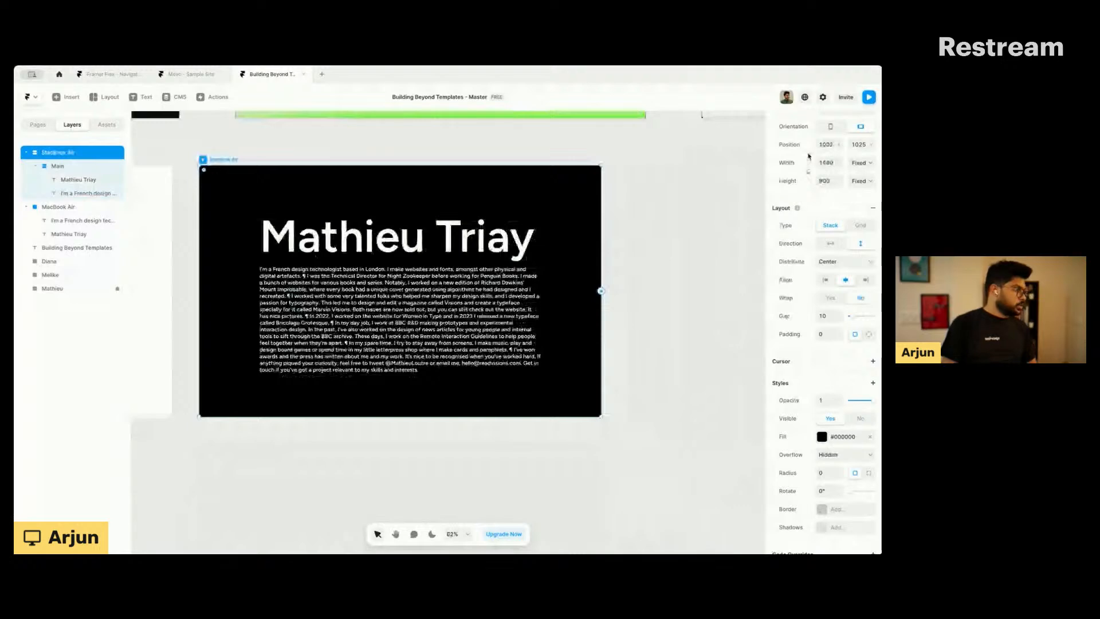
scroll(295, 244, "down", 1)
scroll(241, 354, "up", 2)
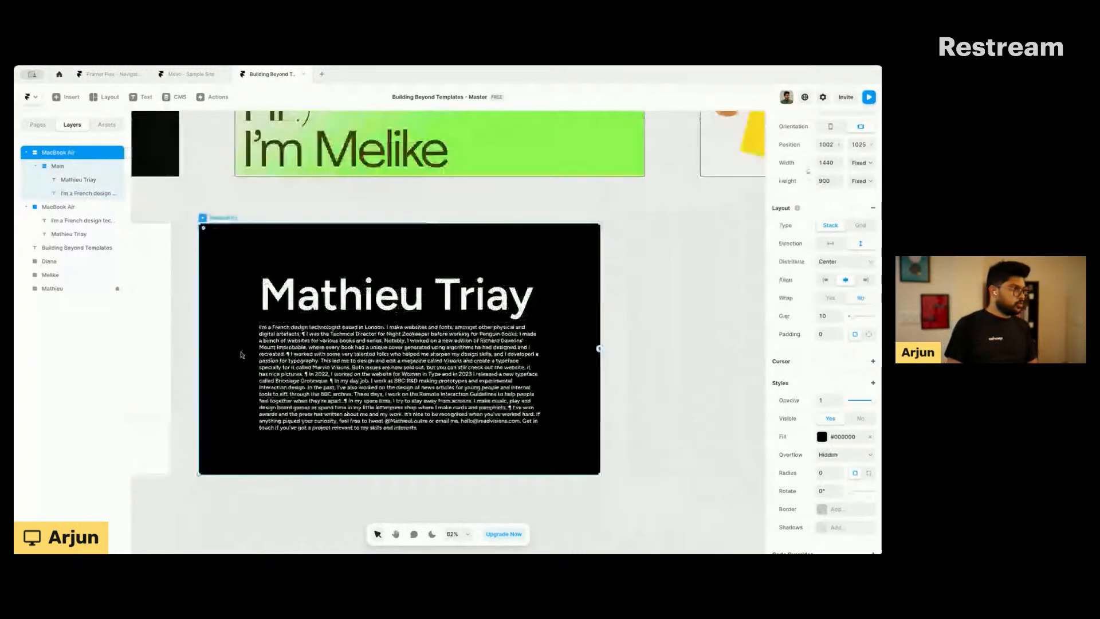
scroll(242, 355, "down", 2)
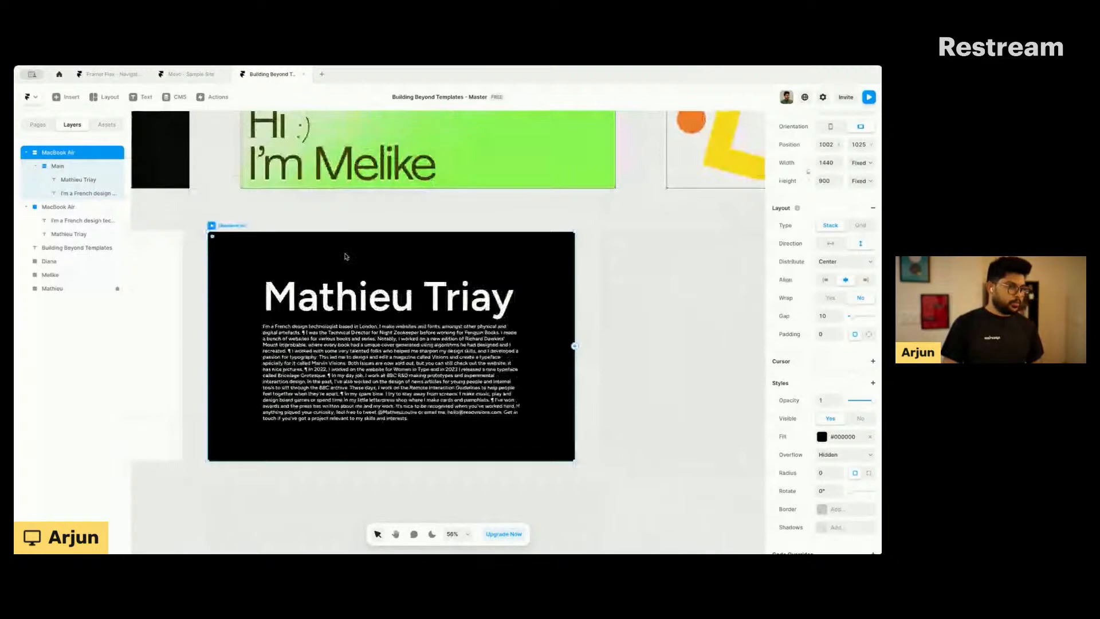
scroll(370, 260, "down", 2)
scroll(428, 299, "left", 4)
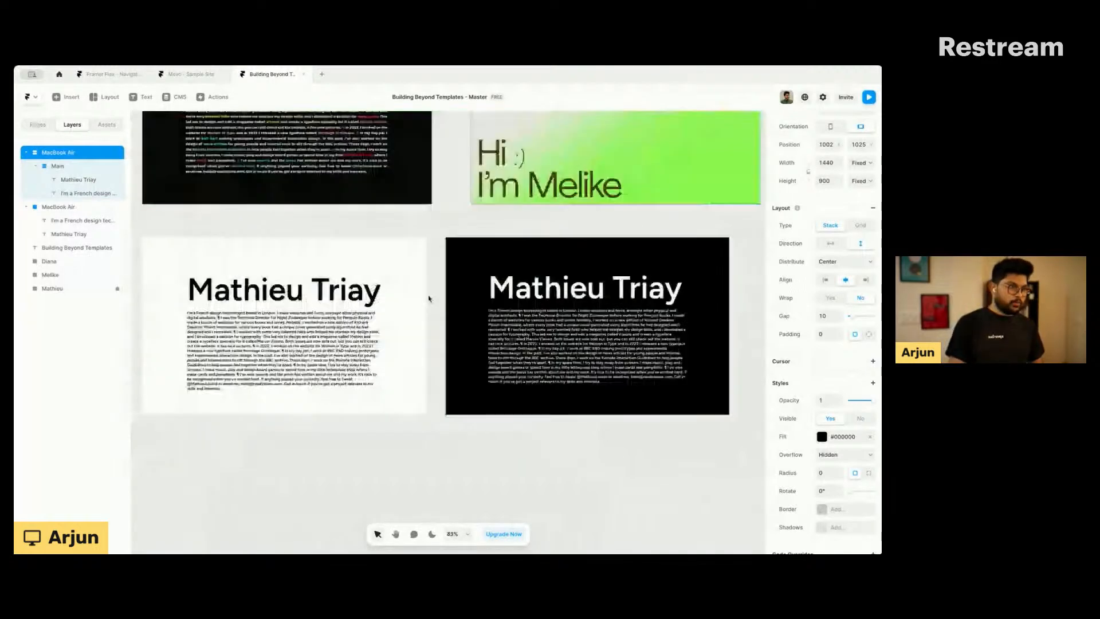
scroll(429, 298, "down", 2)
left_click_drag(465, 278, 473, 272)
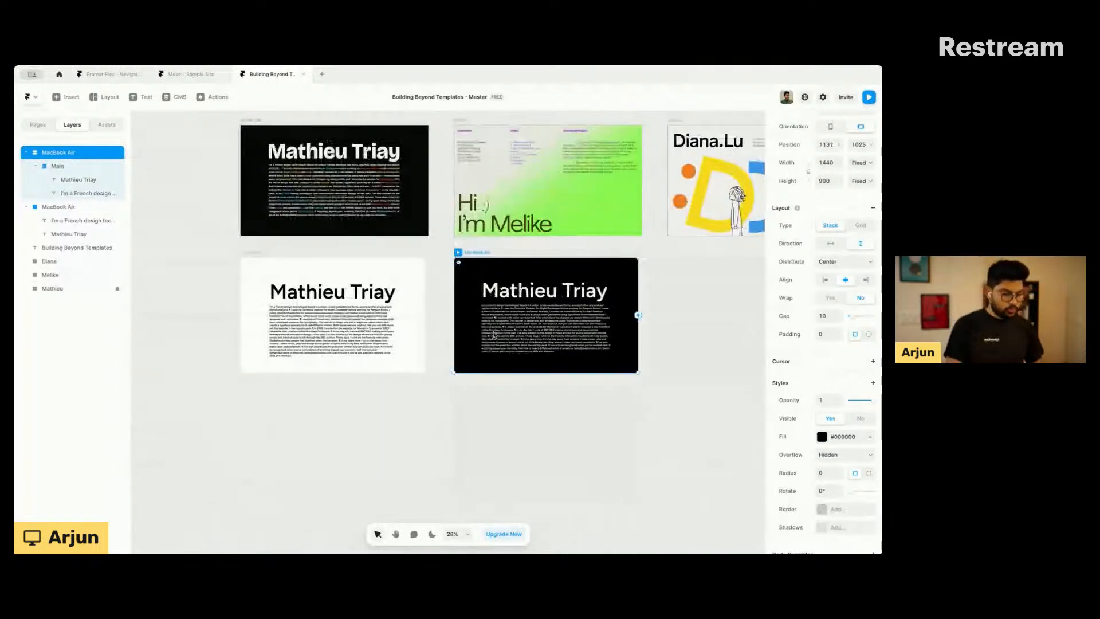
left_click(37, 124)
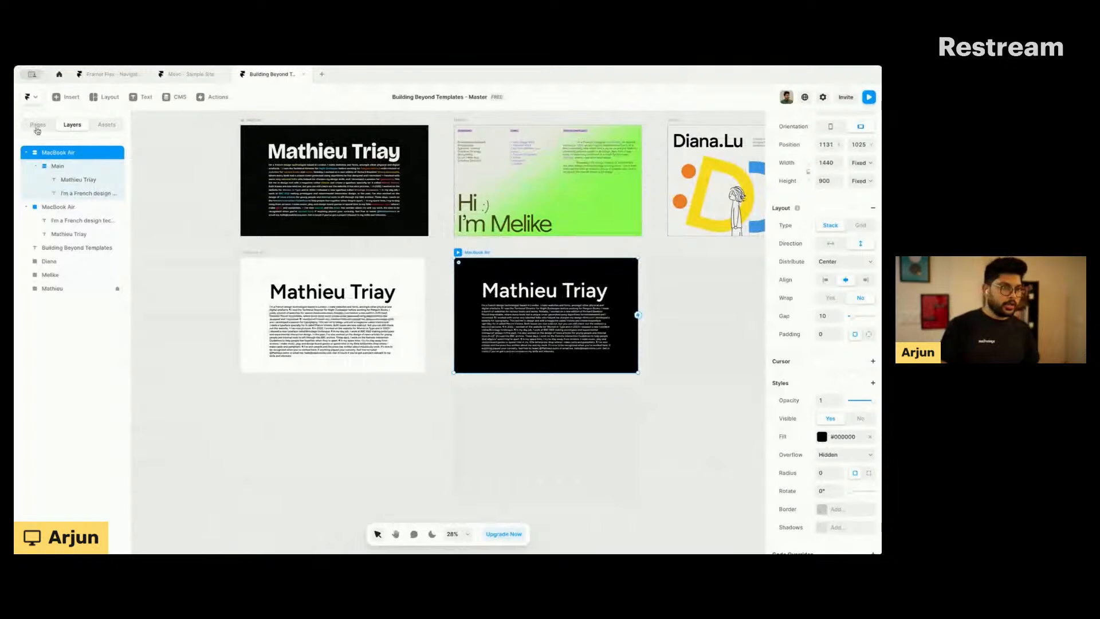
left_click(51, 169)
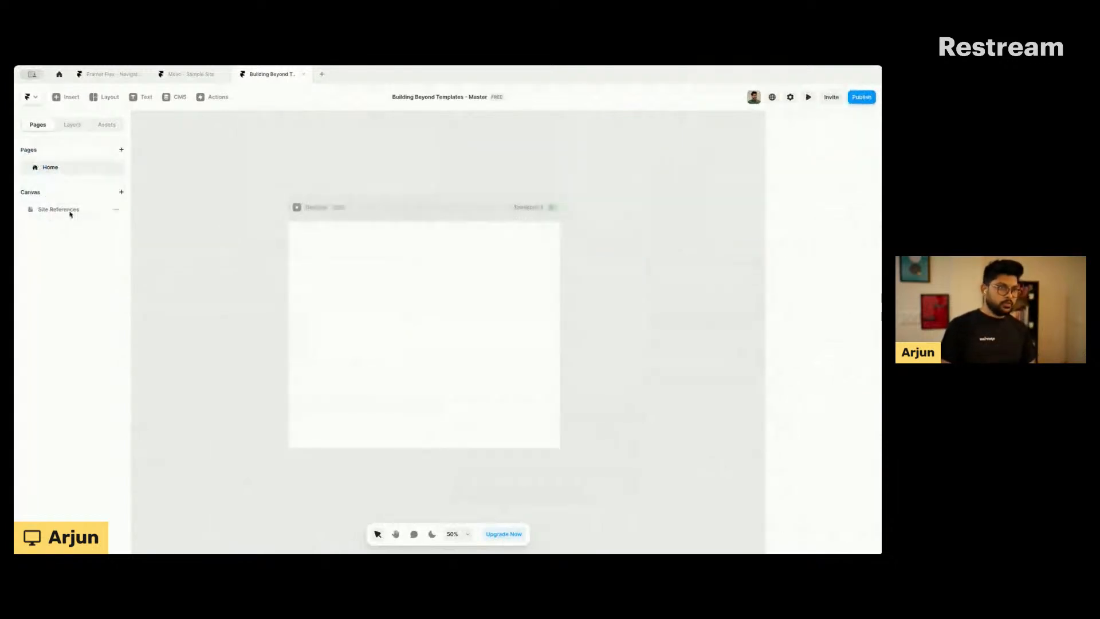
Step: Open the Home page and paste the bio section into its Desktop frame
left_click(62, 210)
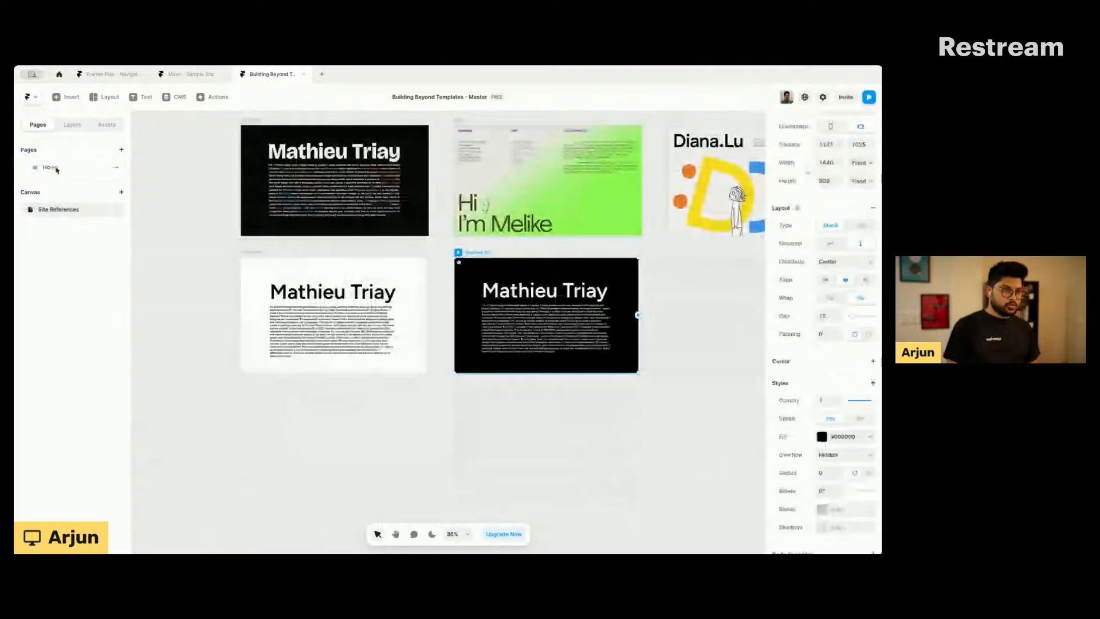
left_click(50, 167)
left_click(411, 209)
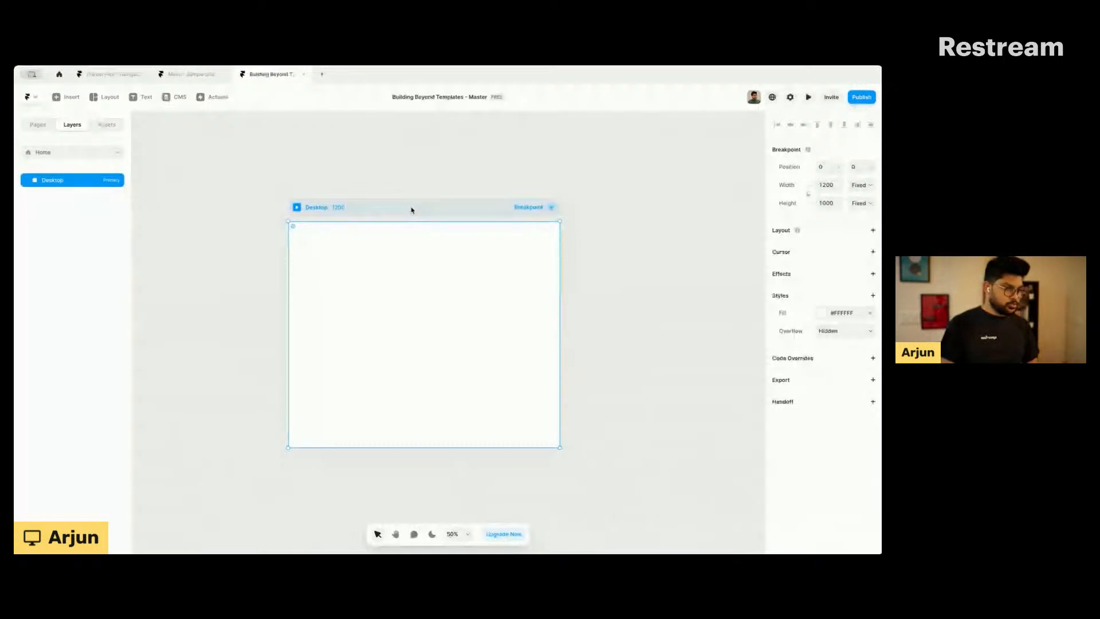
key("ctrl+v")
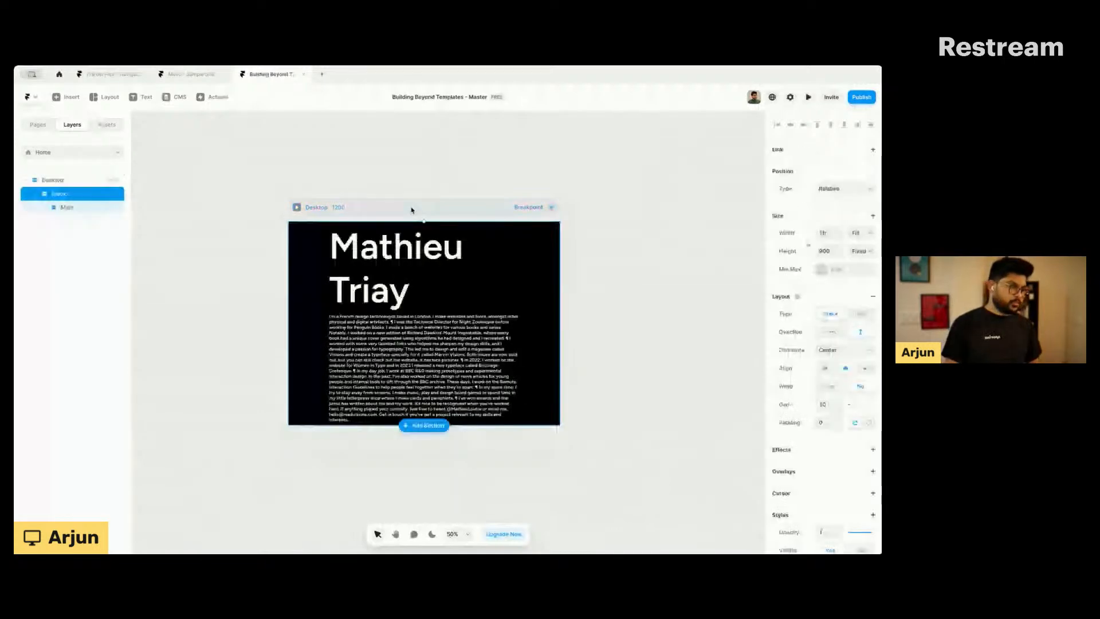
left_click(58, 183)
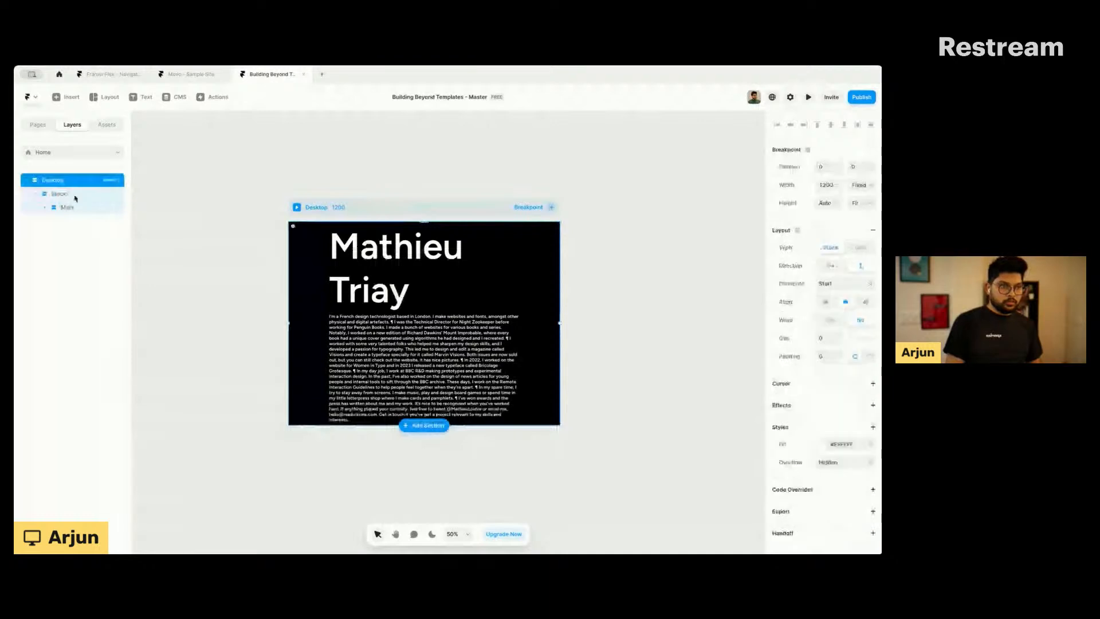
key("Delete")
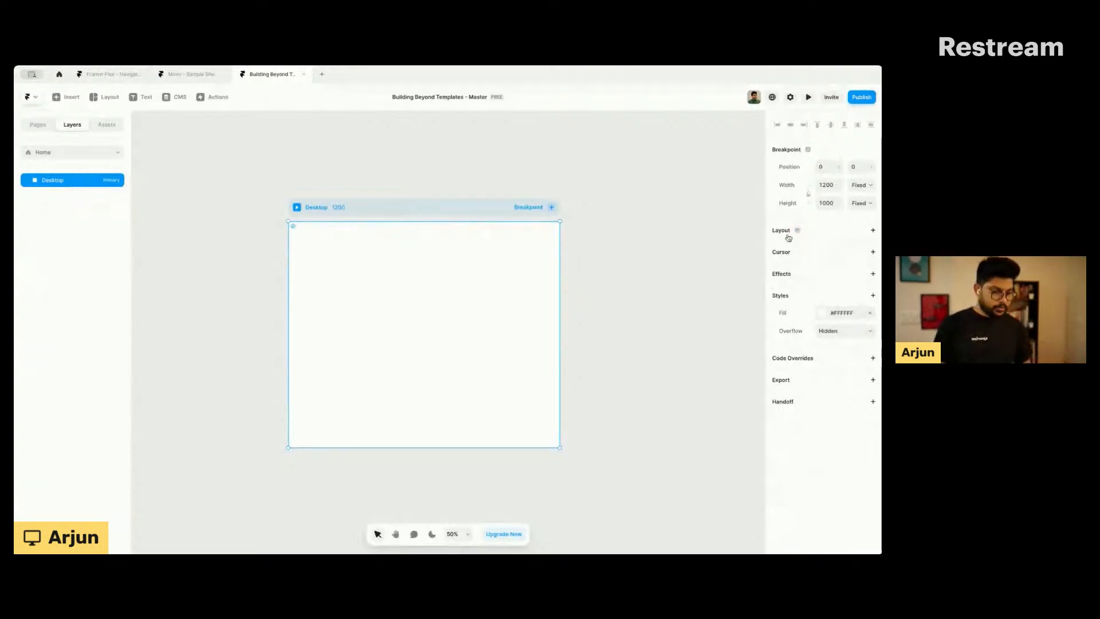
key("ctrl+v")
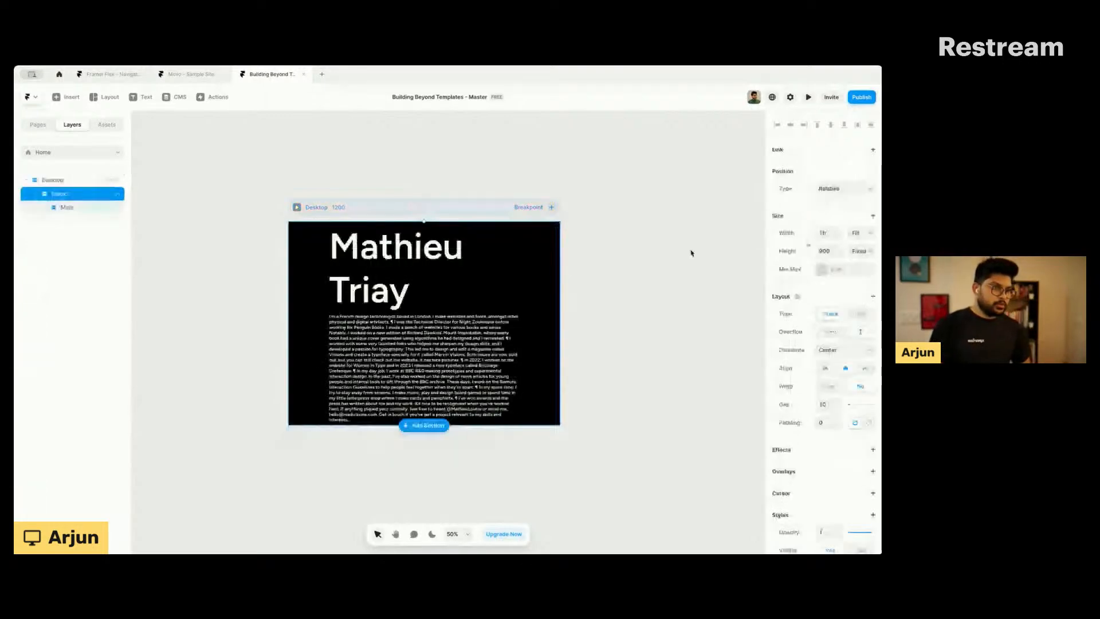
Step: Change the pasted Stack's height from fixed 900 to Viewport (100vh)
left_click(60, 180)
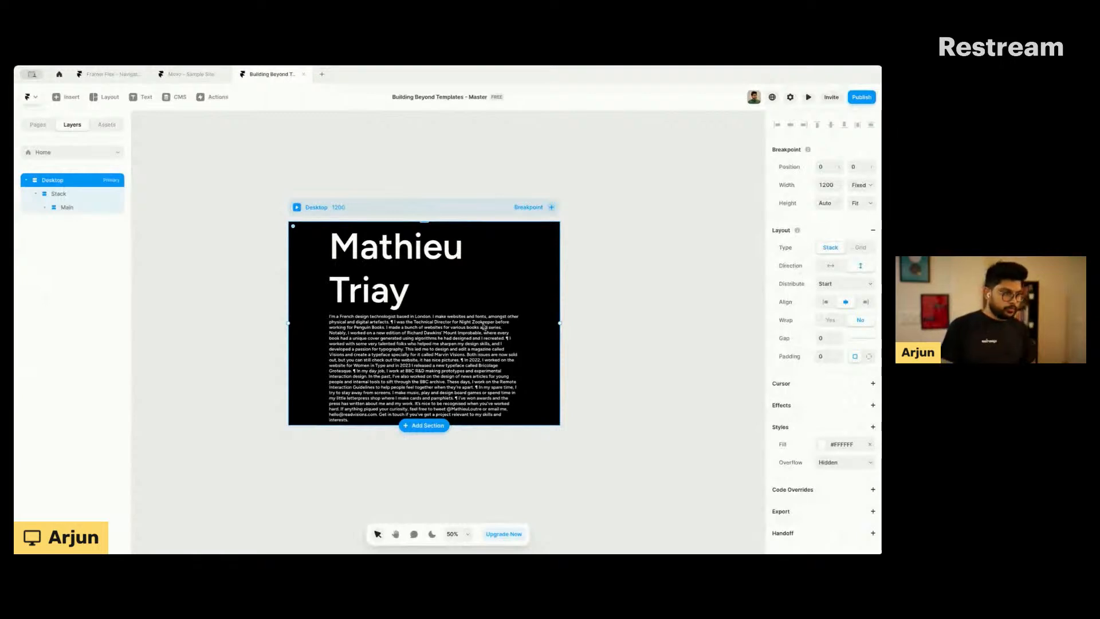
left_click(72, 197)
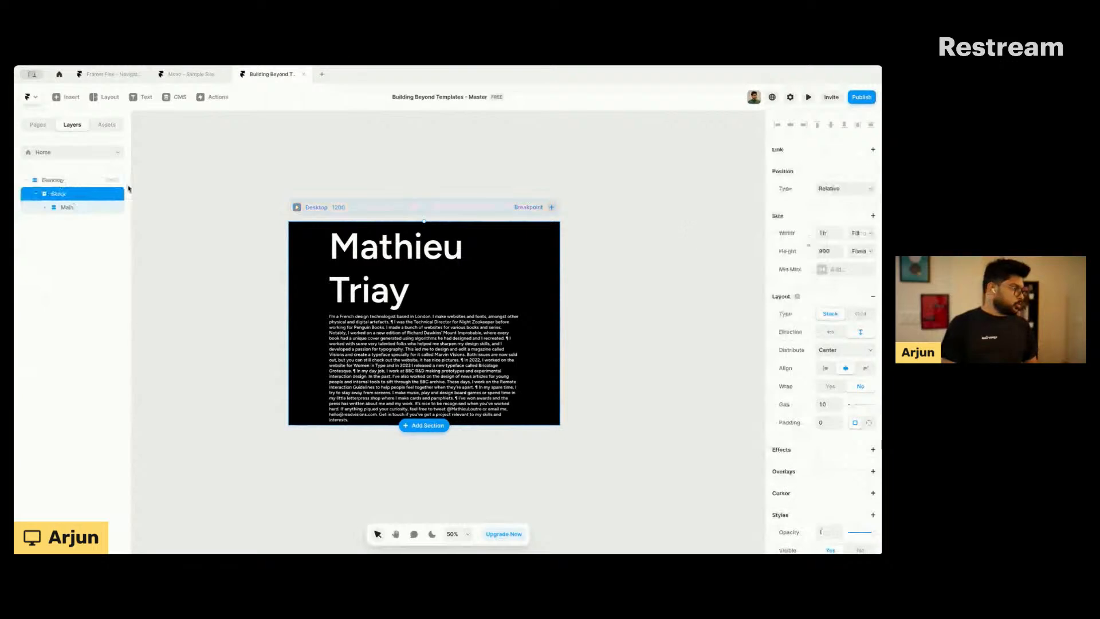
left_click(866, 294)
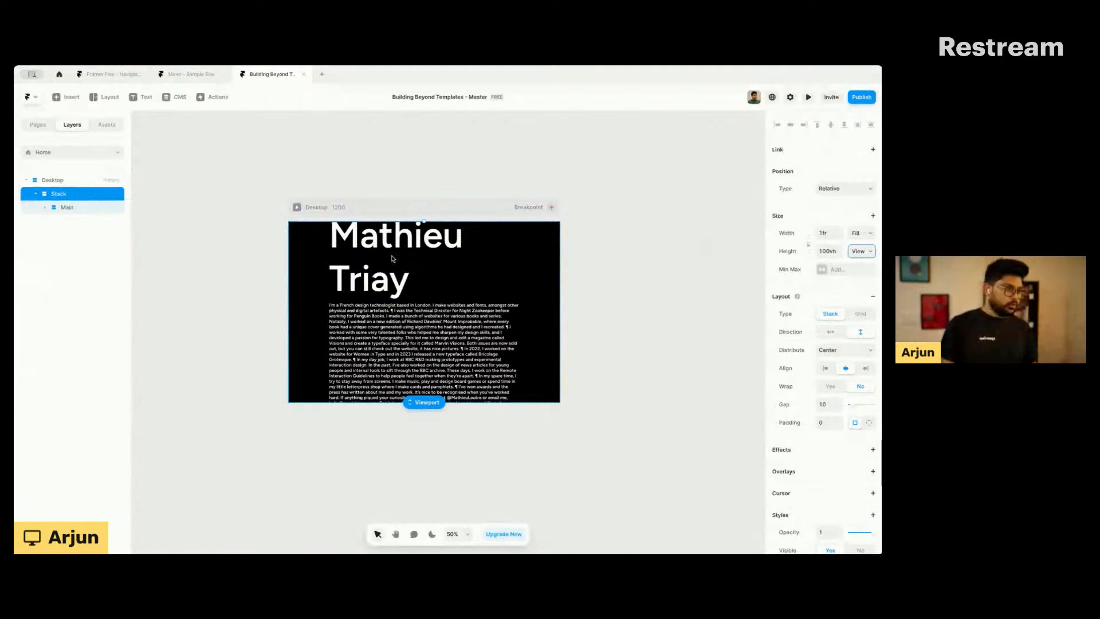
scroll(393, 259, "up", 2)
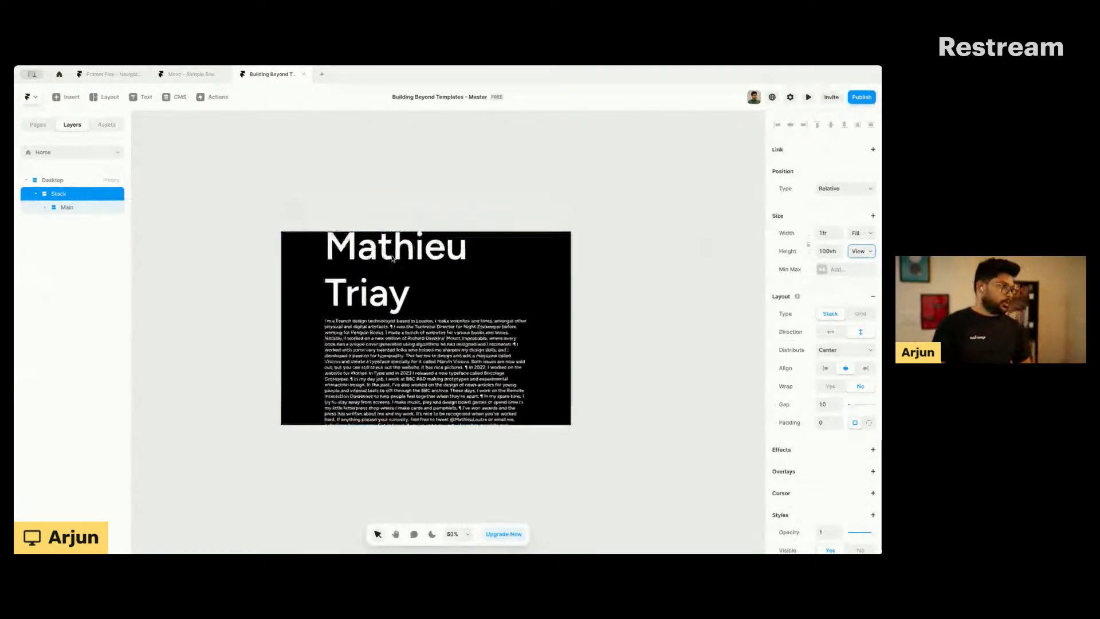
scroll(393, 259, "up", 4)
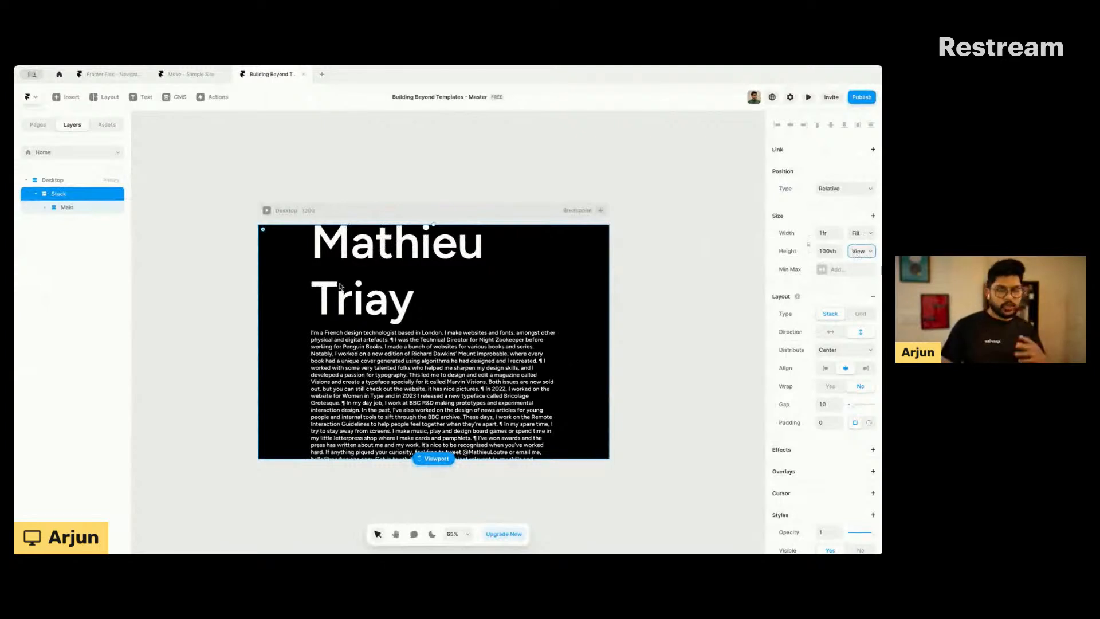
left_click(80, 184)
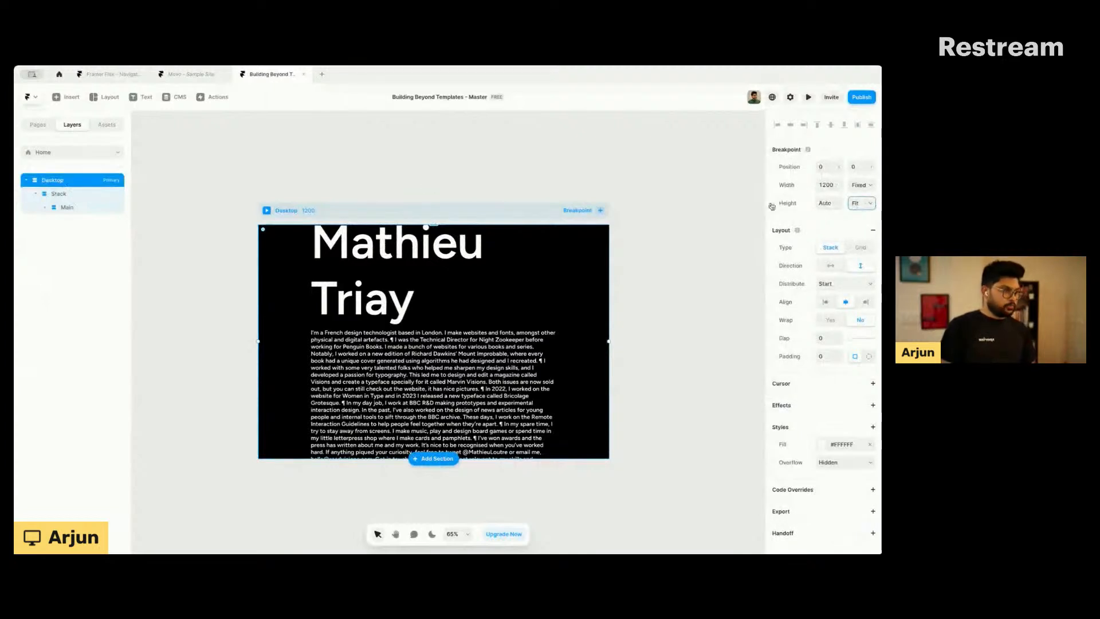
Step: Select the Main container and set its width to 84%, after trying 80%, 90% and 85%
left_click(344, 332)
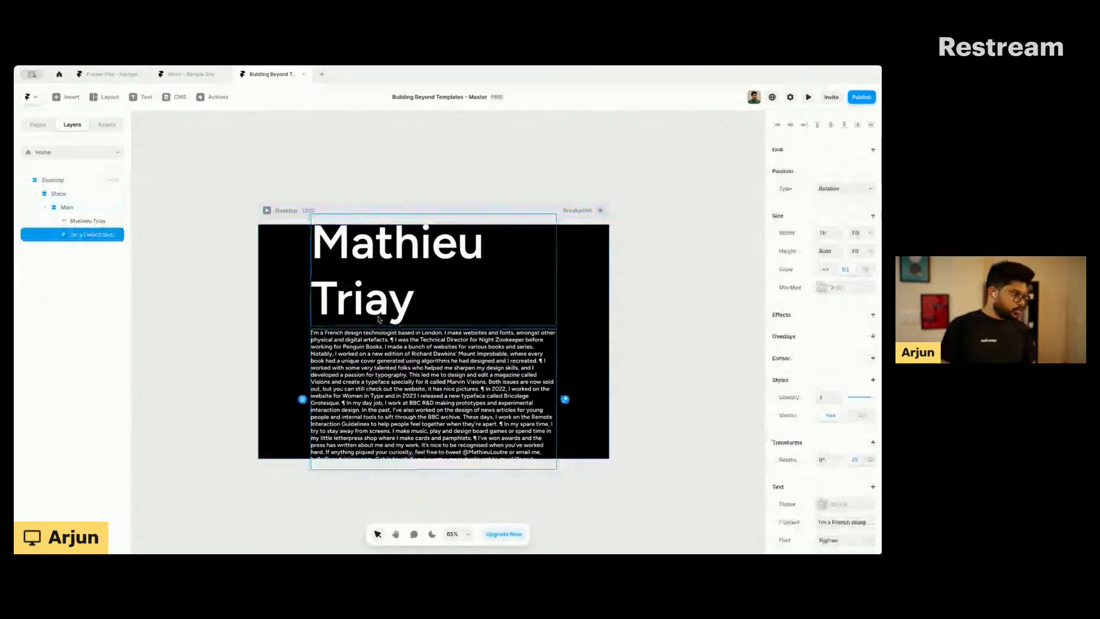
left_click(57, 194)
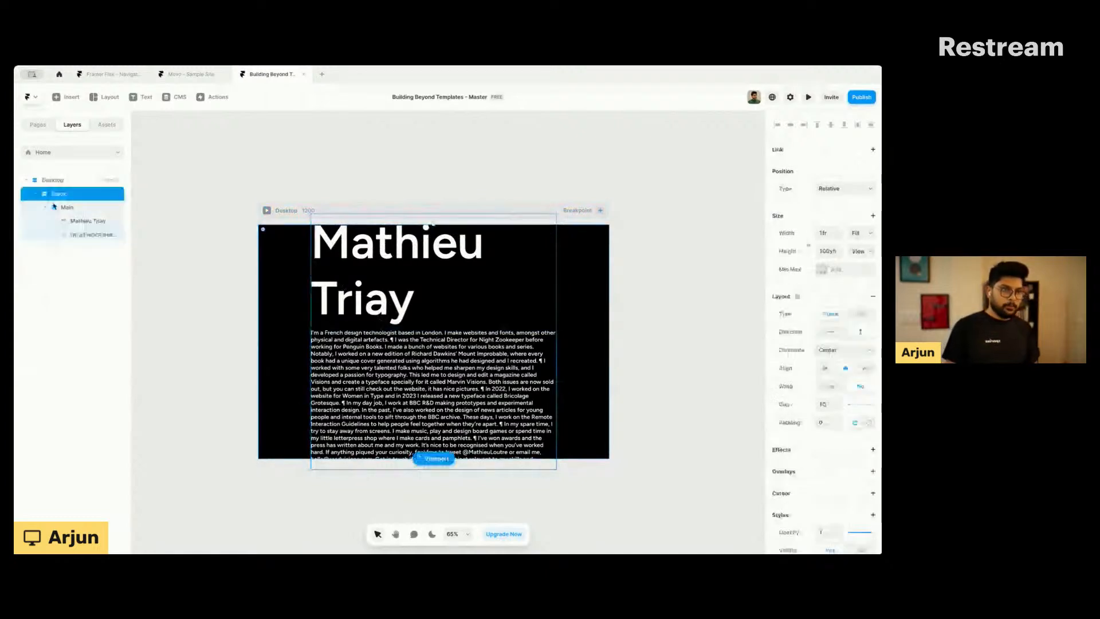
left_click(46, 207)
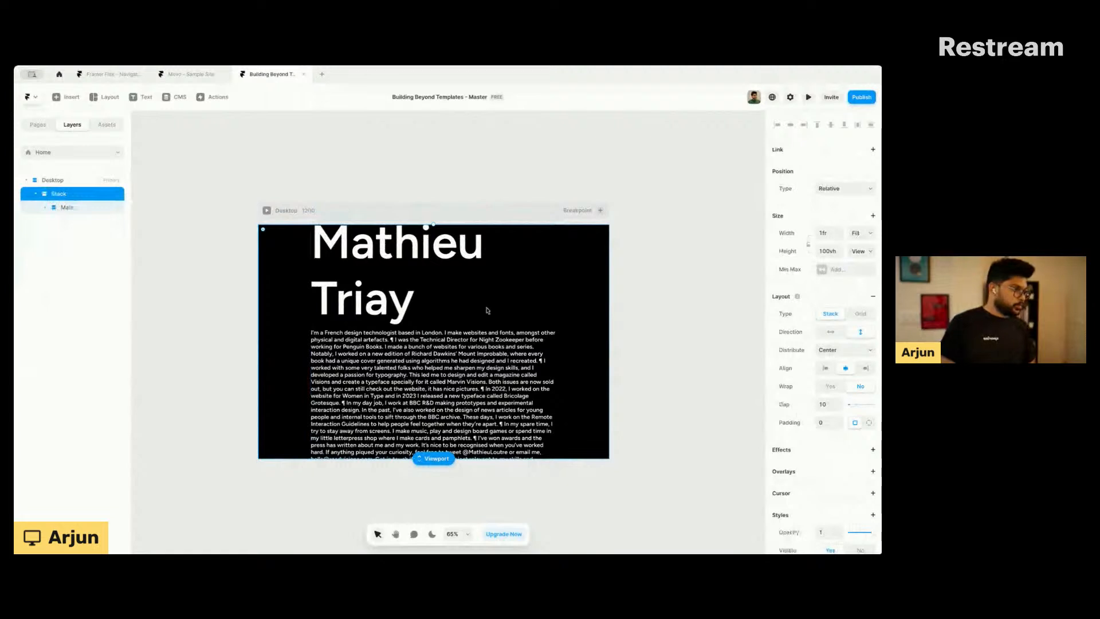
left_click(63, 207)
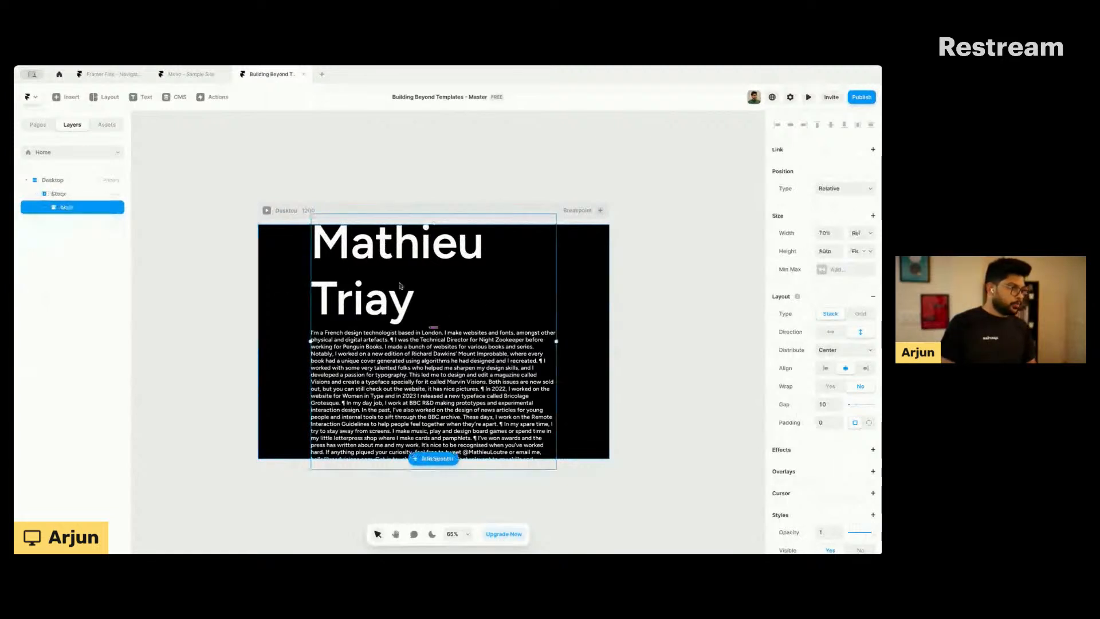
left_click(824, 233)
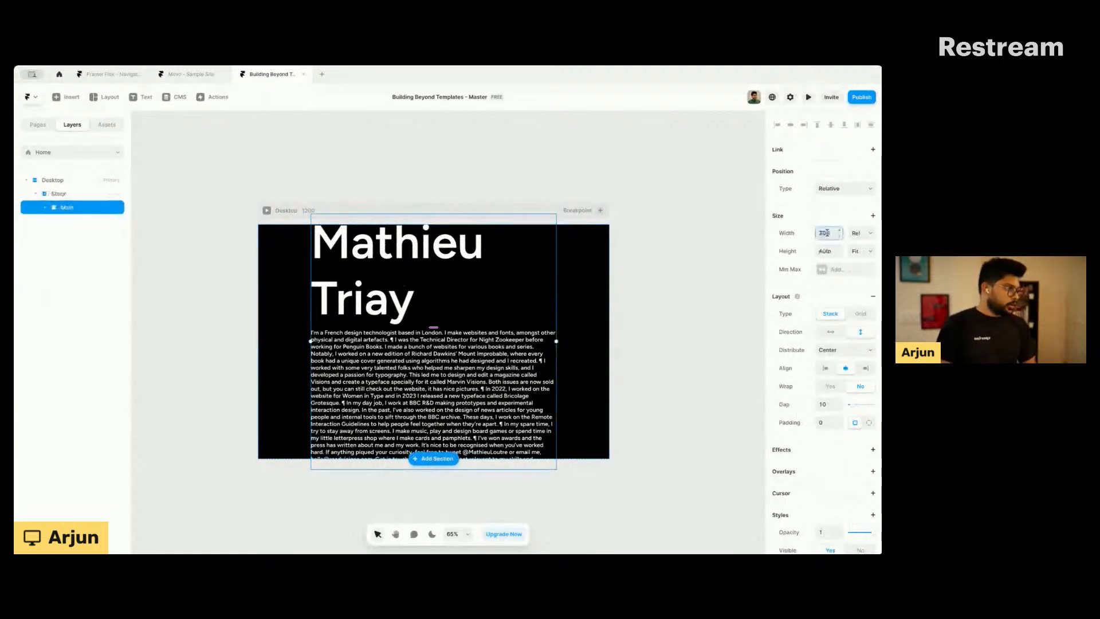
type("80")
key("Return")
key("shift+Up")
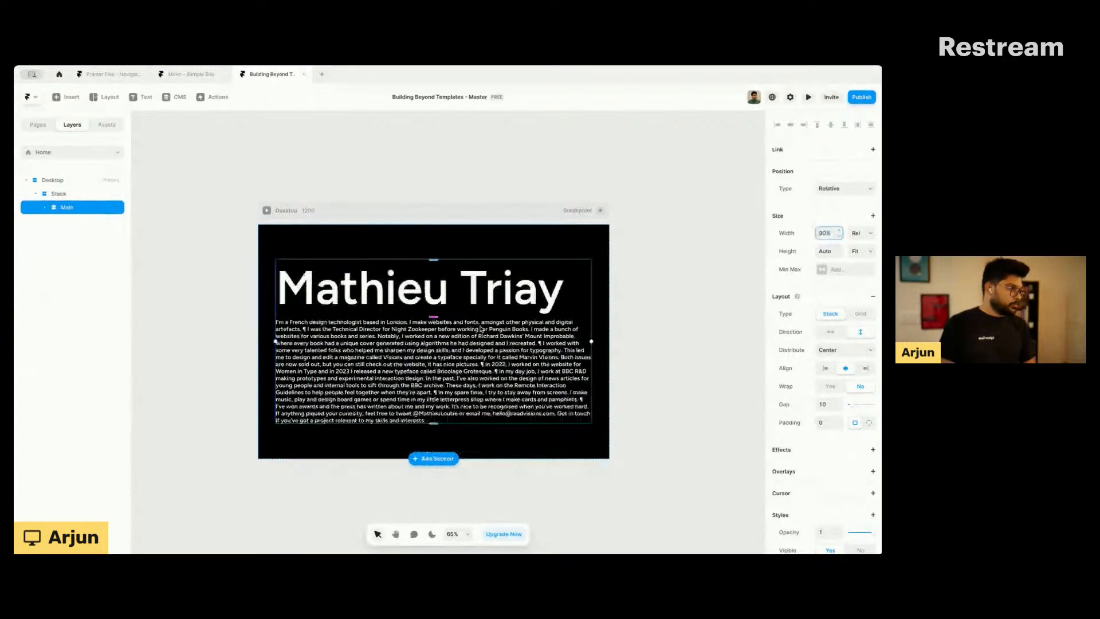
type("85")
key("Return")
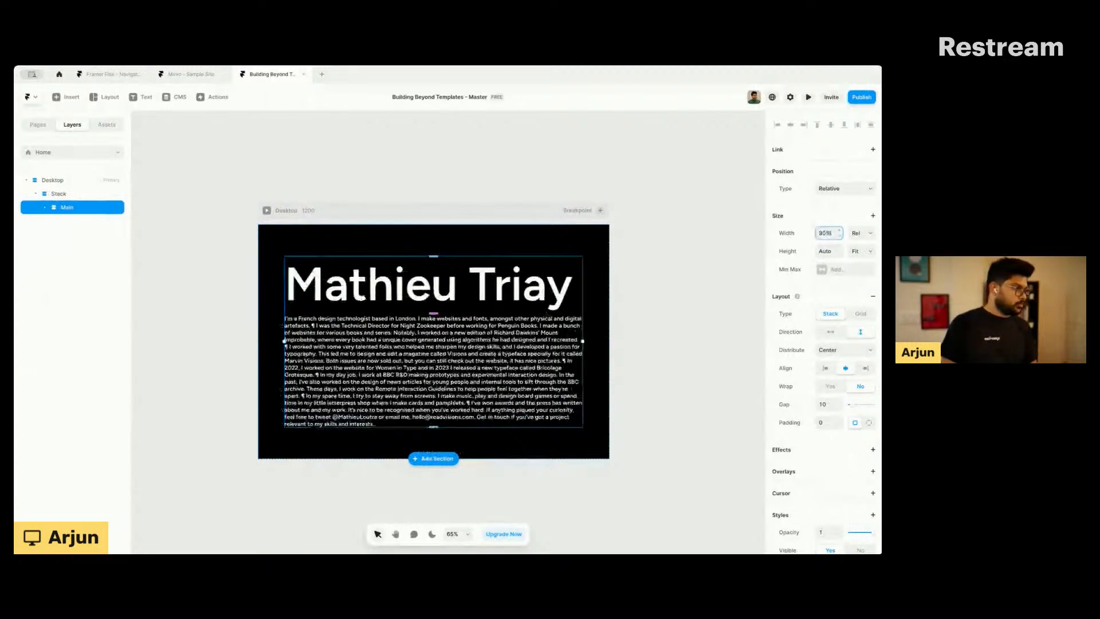
key("Down")
key("Down")
key("Up")
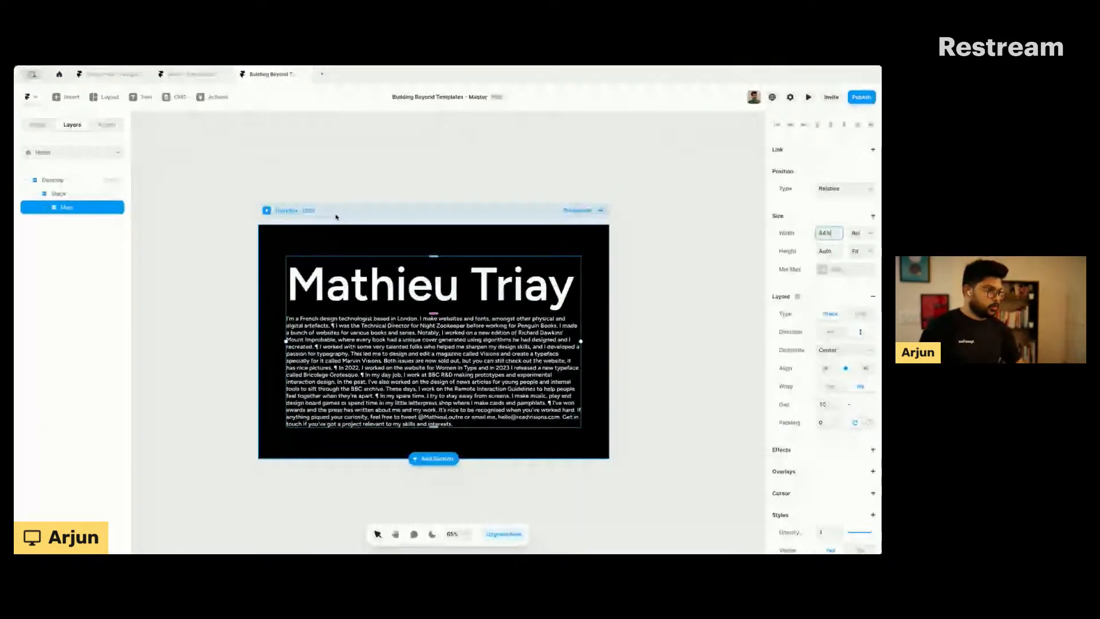
Step: Rename the Stack section layer to 'Main'
left_click(114, 182)
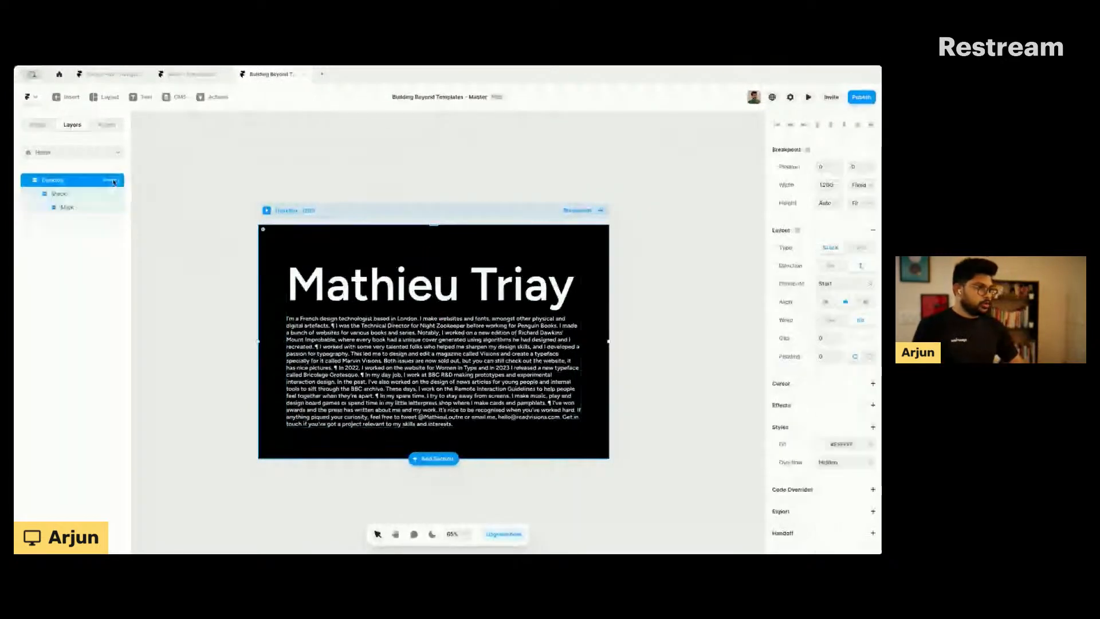
left_click(63, 194)
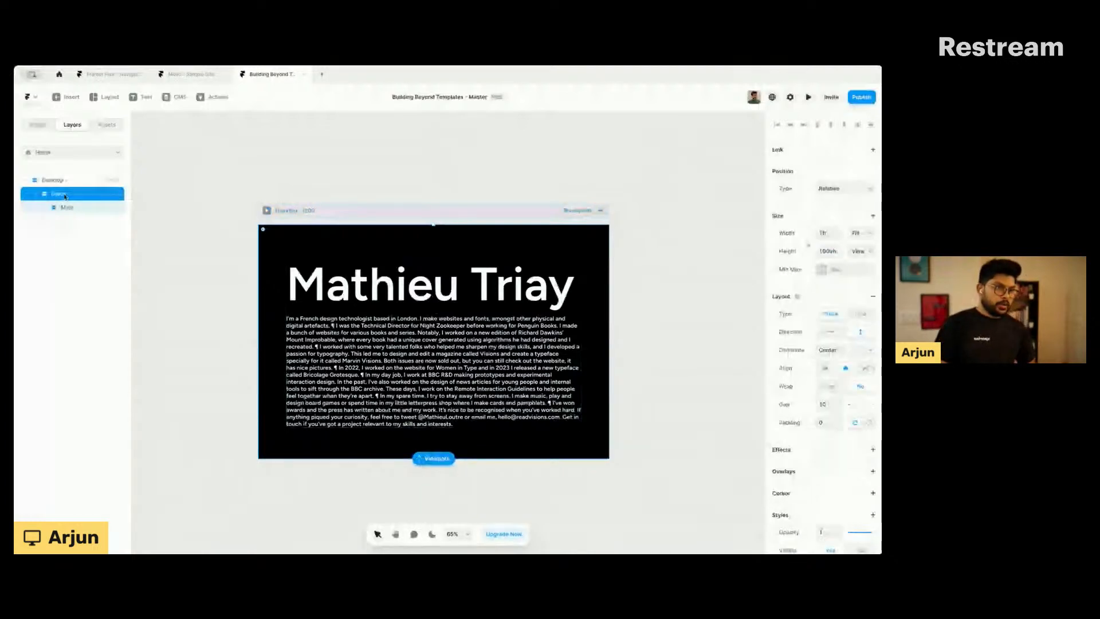
double_click(64, 194)
key("BackSpace")
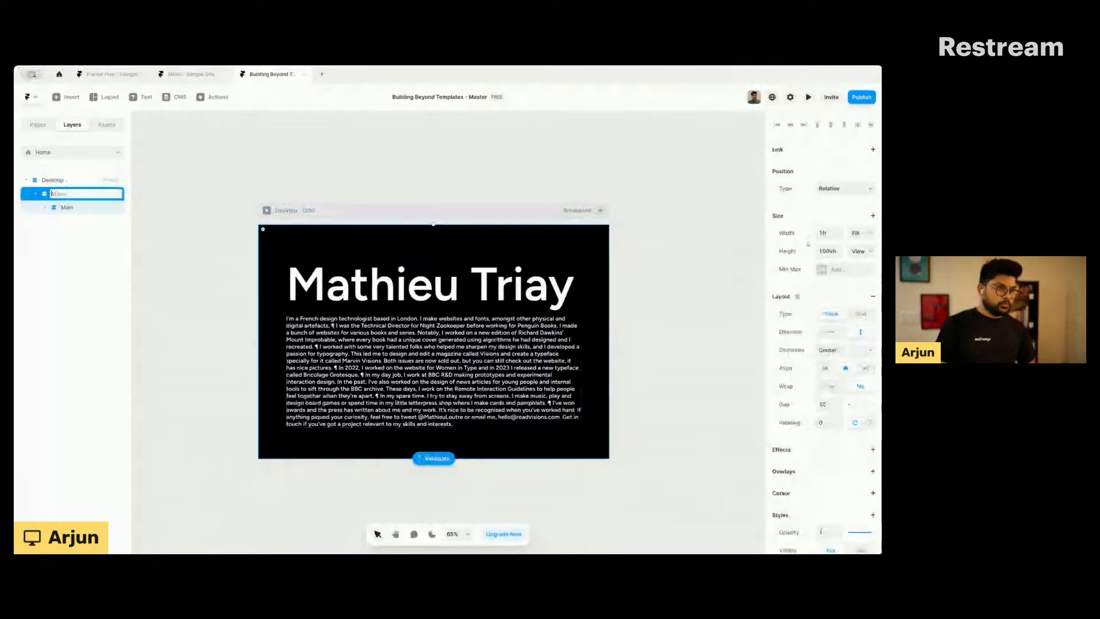
type("Main")
key("Return")
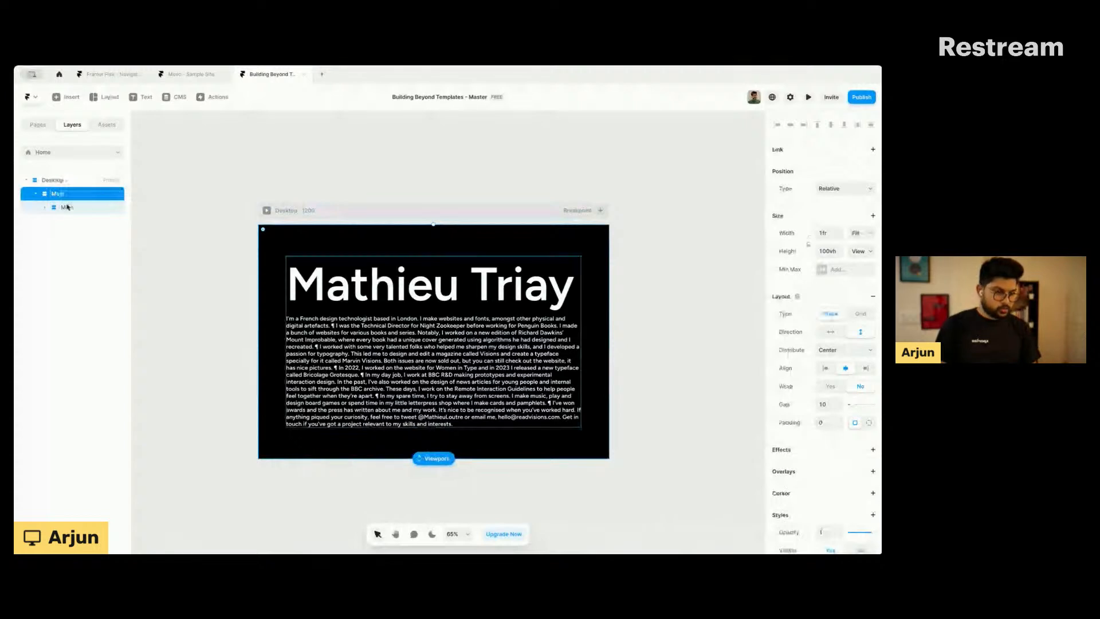
Step: Rename the inner Main content layer to 'Intro Content'
double_click(65, 208)
type("Intro")
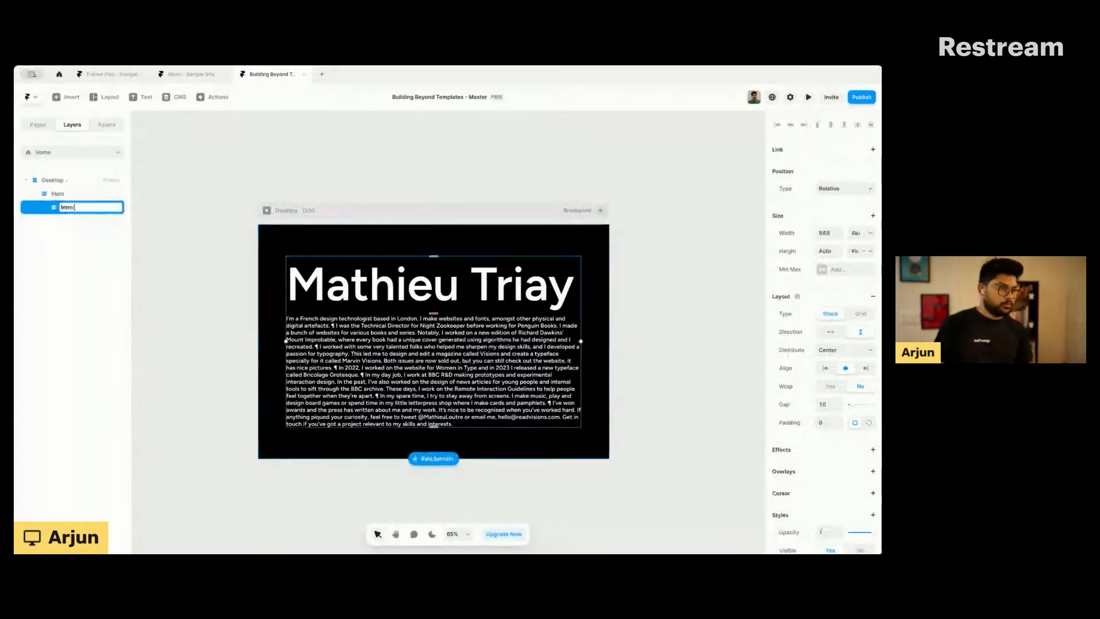
type(" Content")
key("Return")
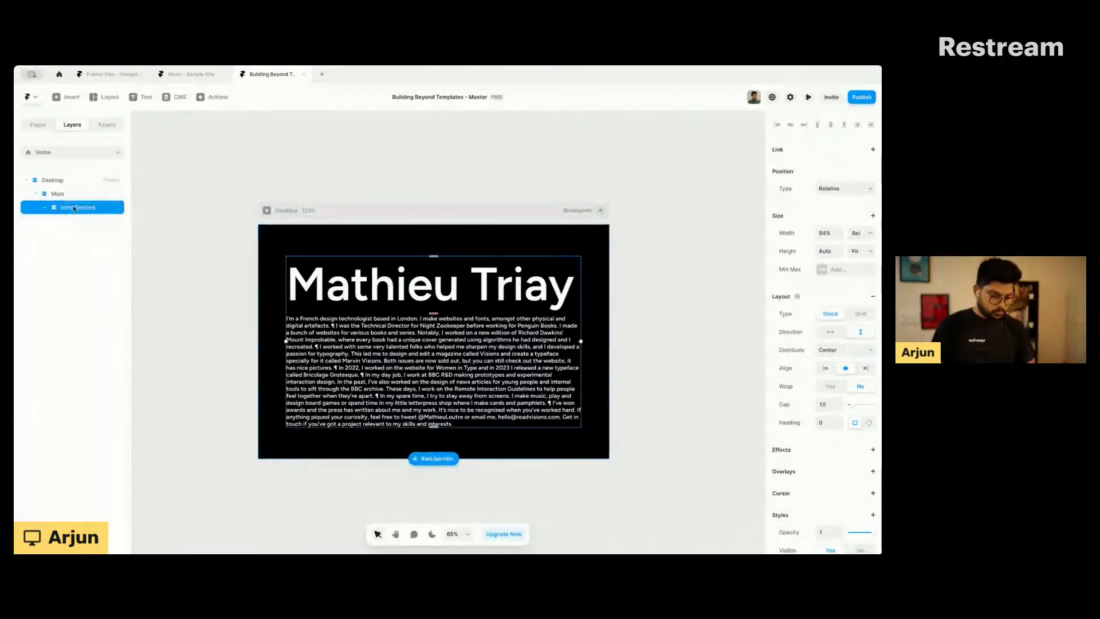
left_click(311, 211)
scroll(186, 215, "down", 2)
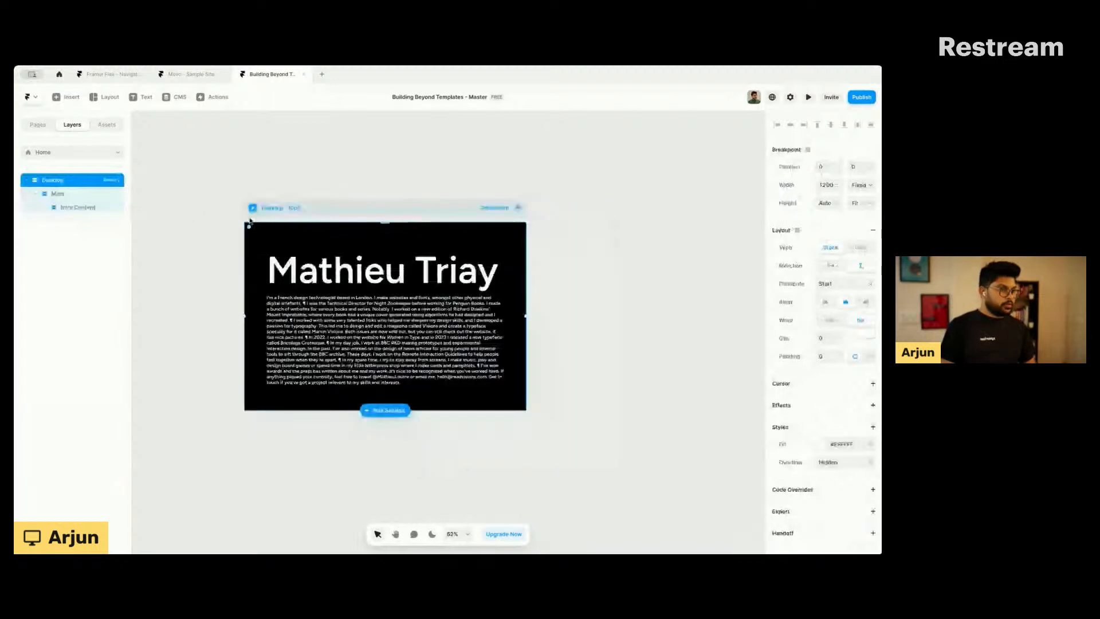
scroll(249, 222, "right", 1)
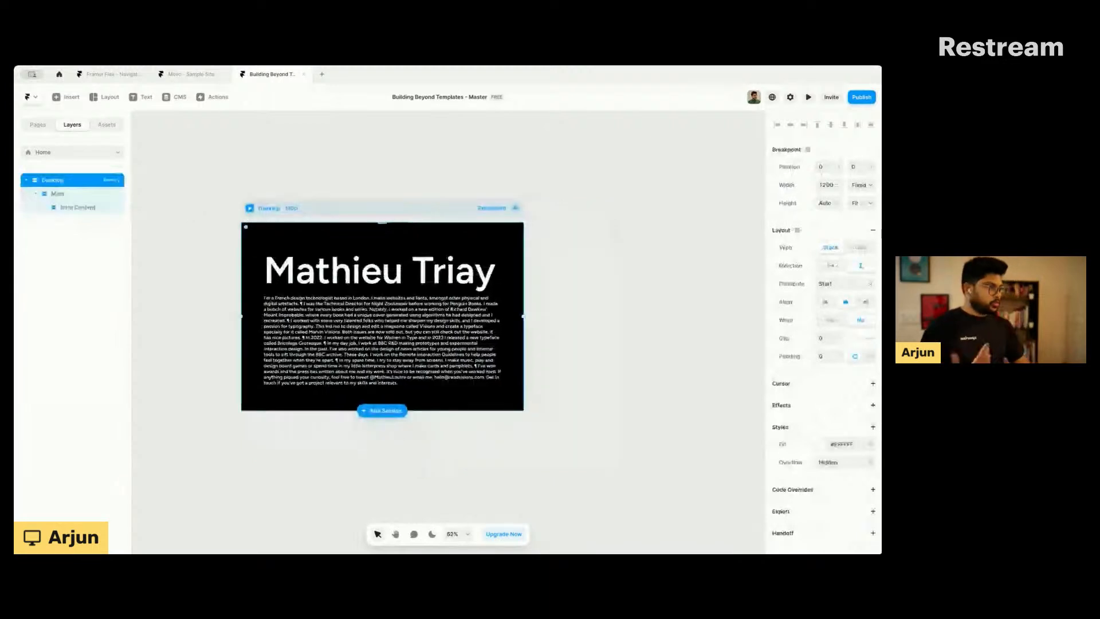
Step: Add a Tablet breakpoint at 810 and a Phone breakpoint at 390 width
left_click(515, 210)
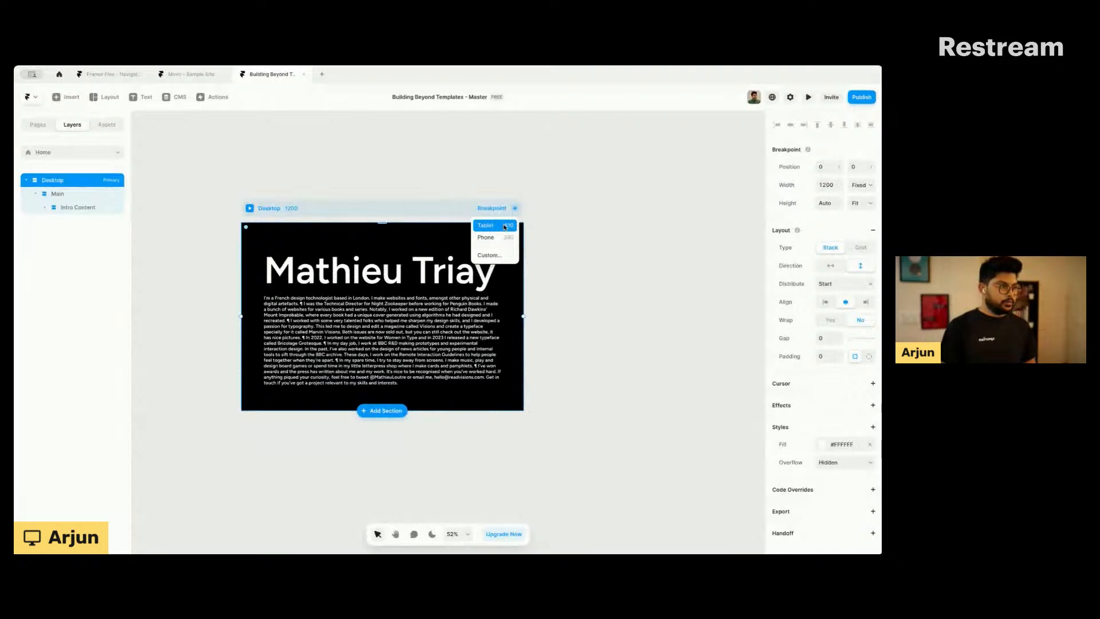
left_click(504, 227)
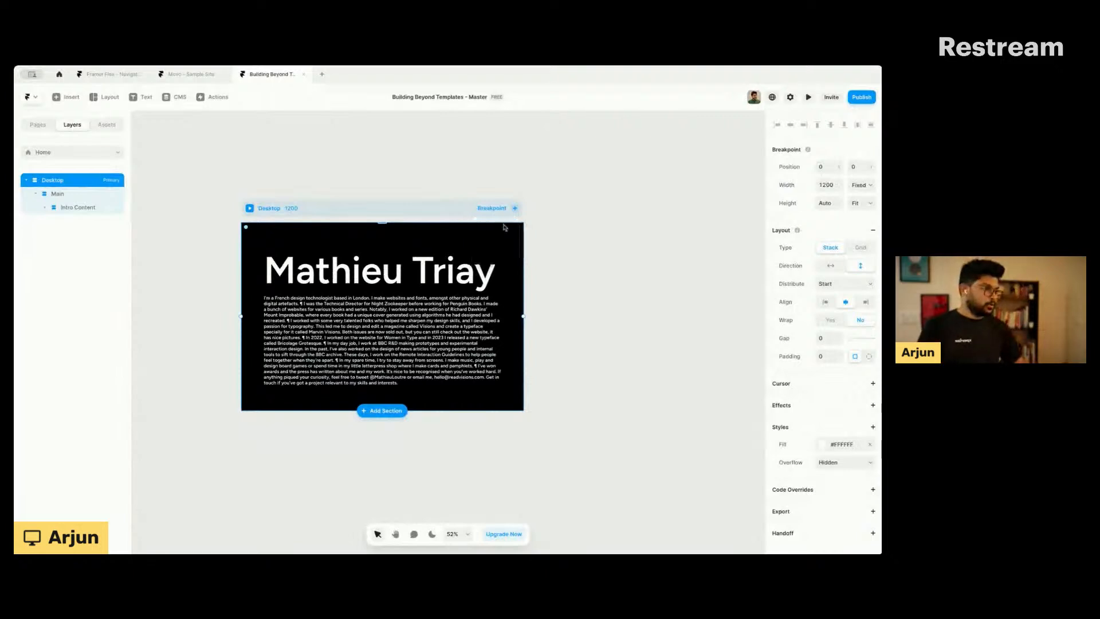
left_click(535, 227)
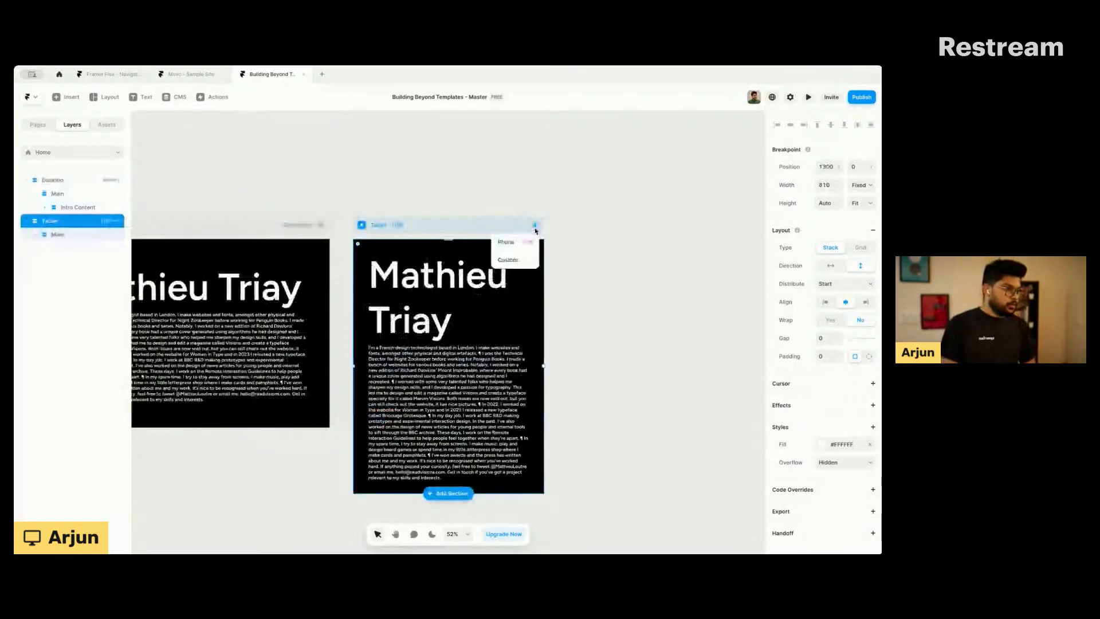
left_click(531, 241)
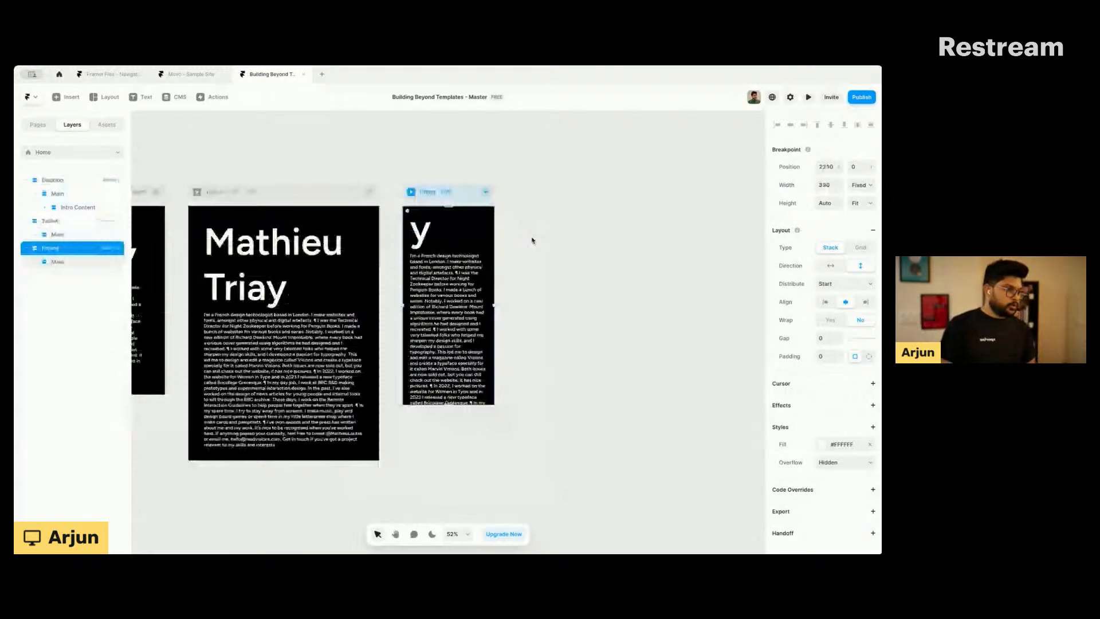
Step: Select the Tablet frame's Mathieu Triay heading so its Text settings show
scroll(532, 241, "left", 2)
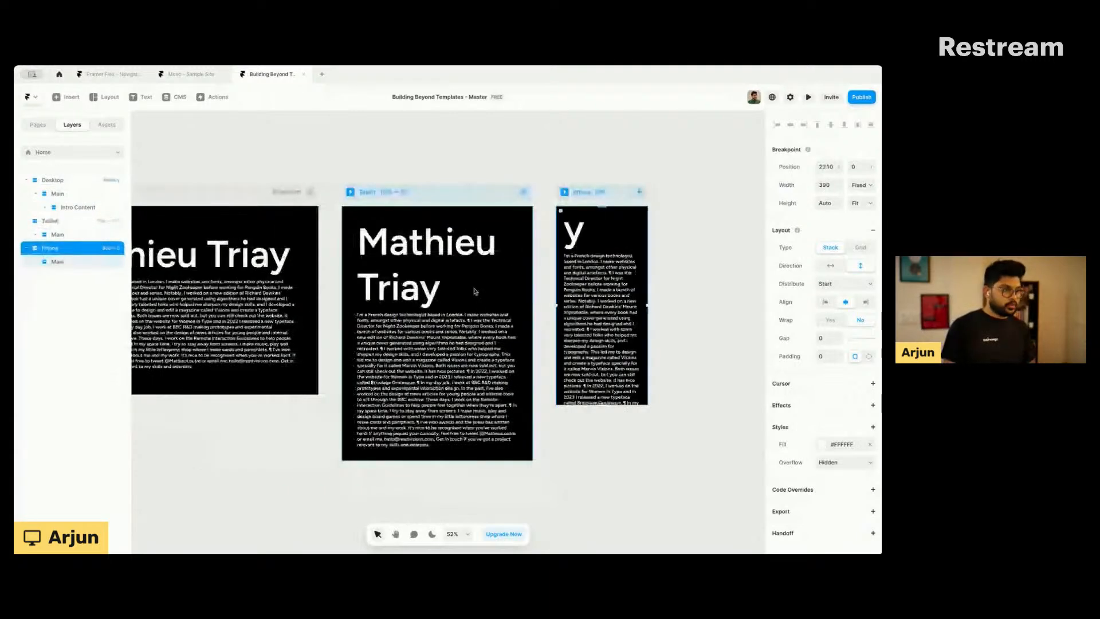
scroll(461, 324, "up", 1)
scroll(460, 325, "up", 3)
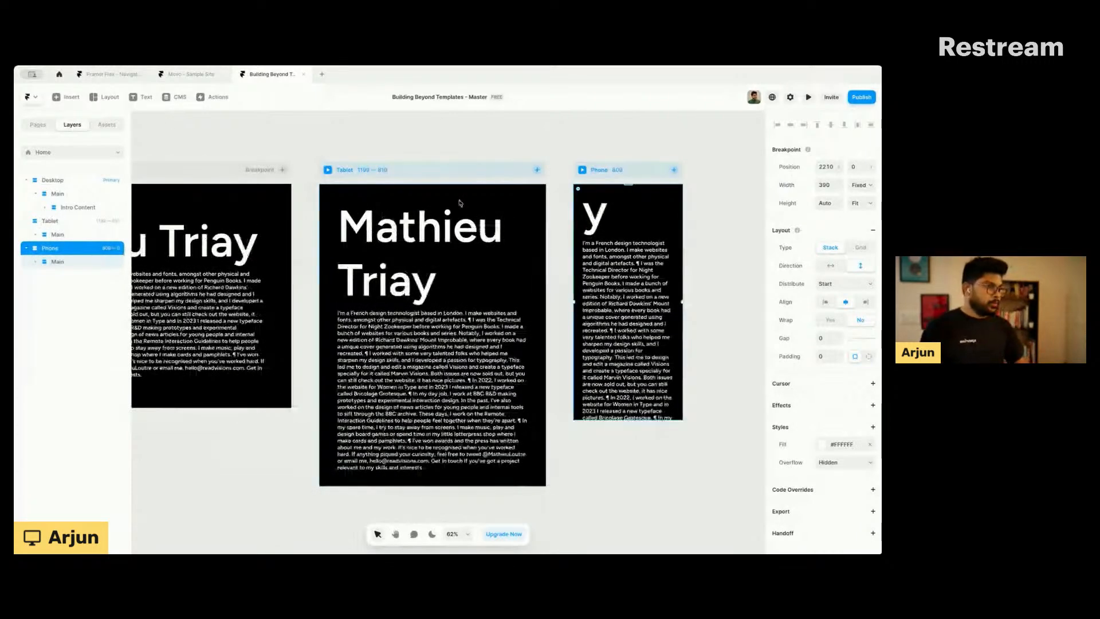
scroll(460, 203, "down", 2)
scroll(449, 237, "left", 1)
left_click(261, 252)
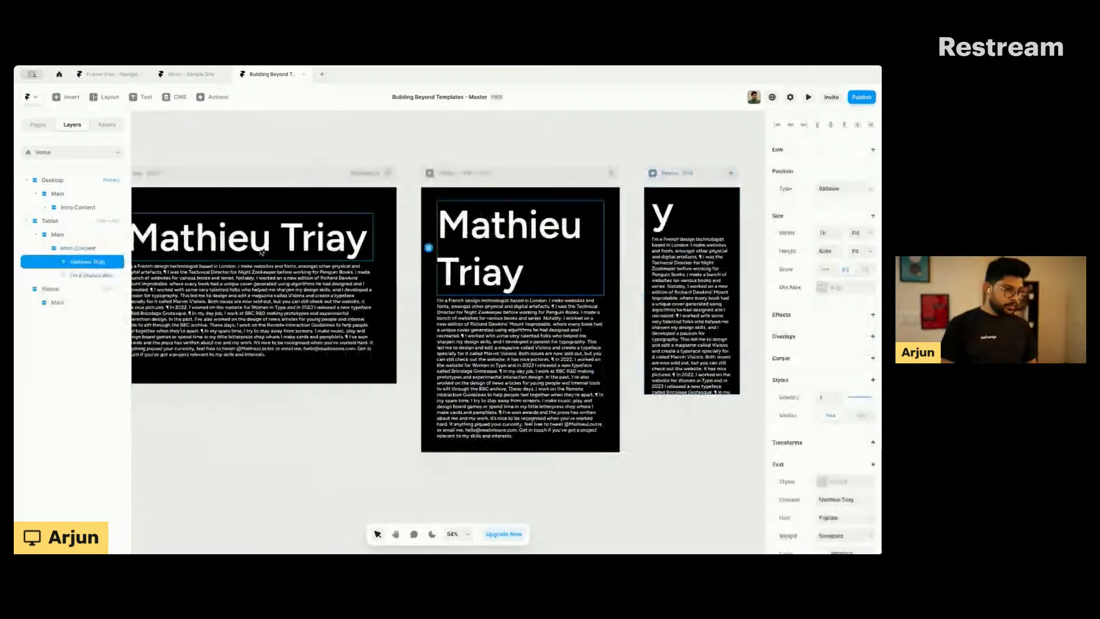
left_click(495, 245)
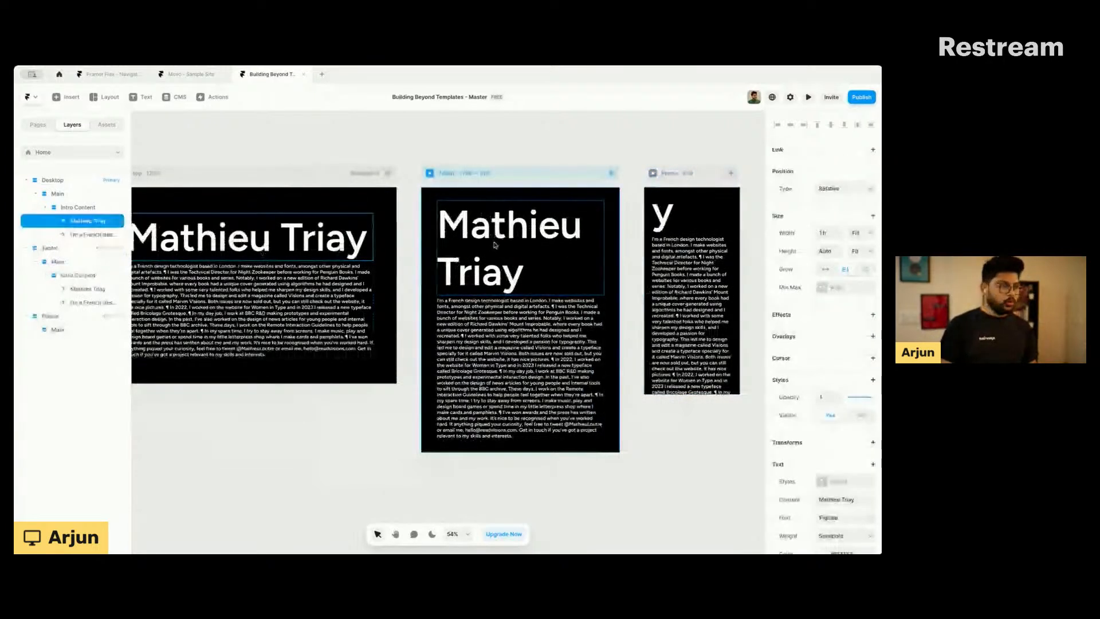
left_click(495, 245)
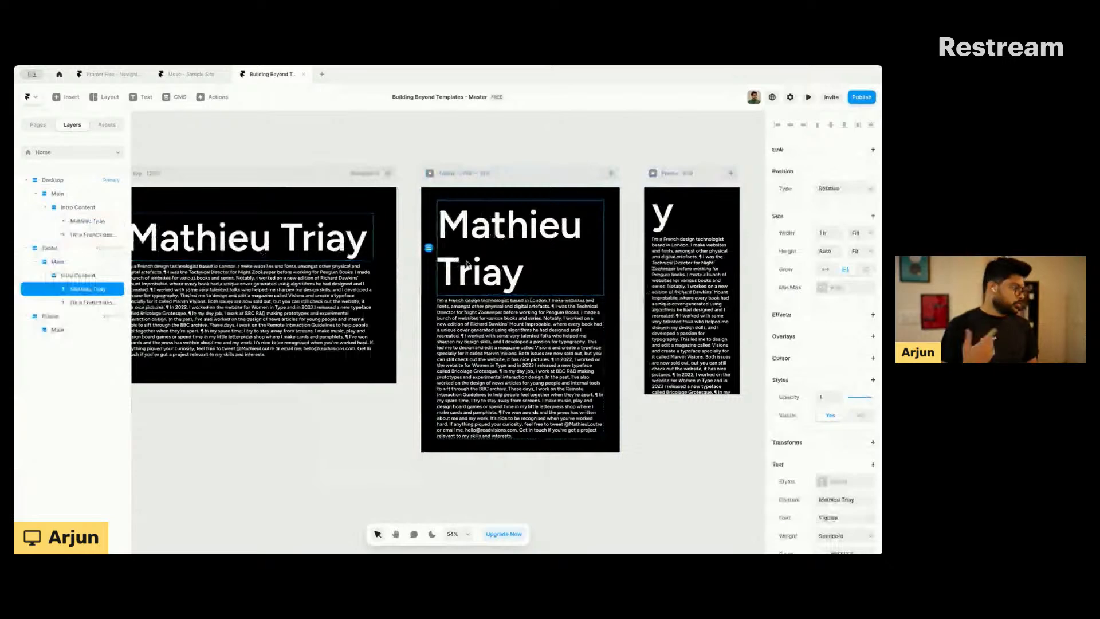
scroll(555, 250, "up", 2, "ctrl")
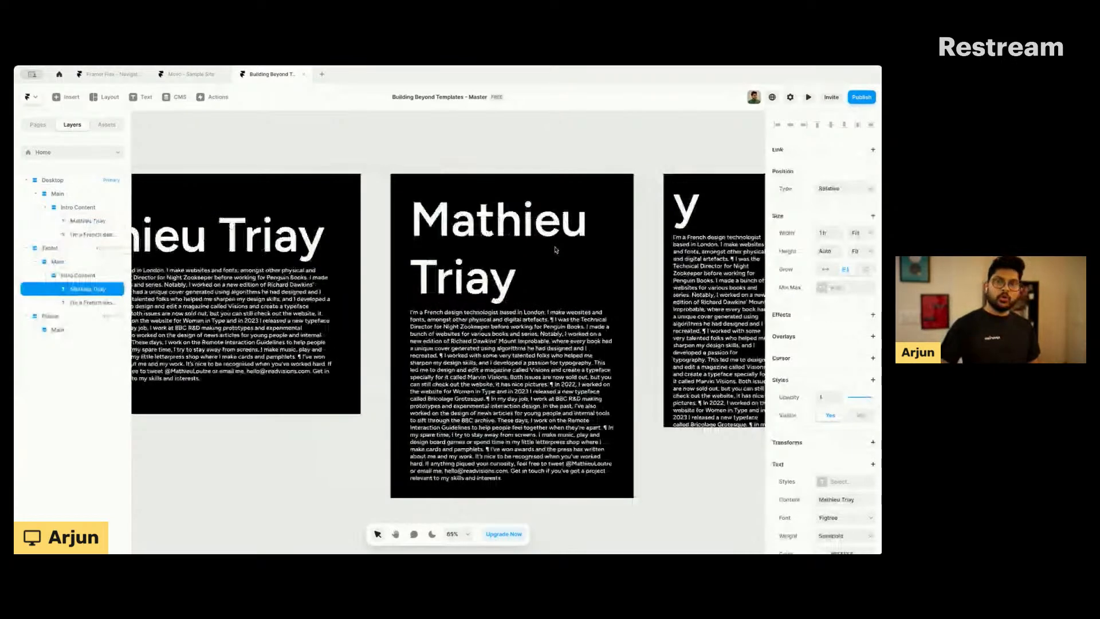
scroll(554, 250, "up", 2, "ctrl")
scroll(840, 334, "down", 3)
scroll(521, 263, "right", 2)
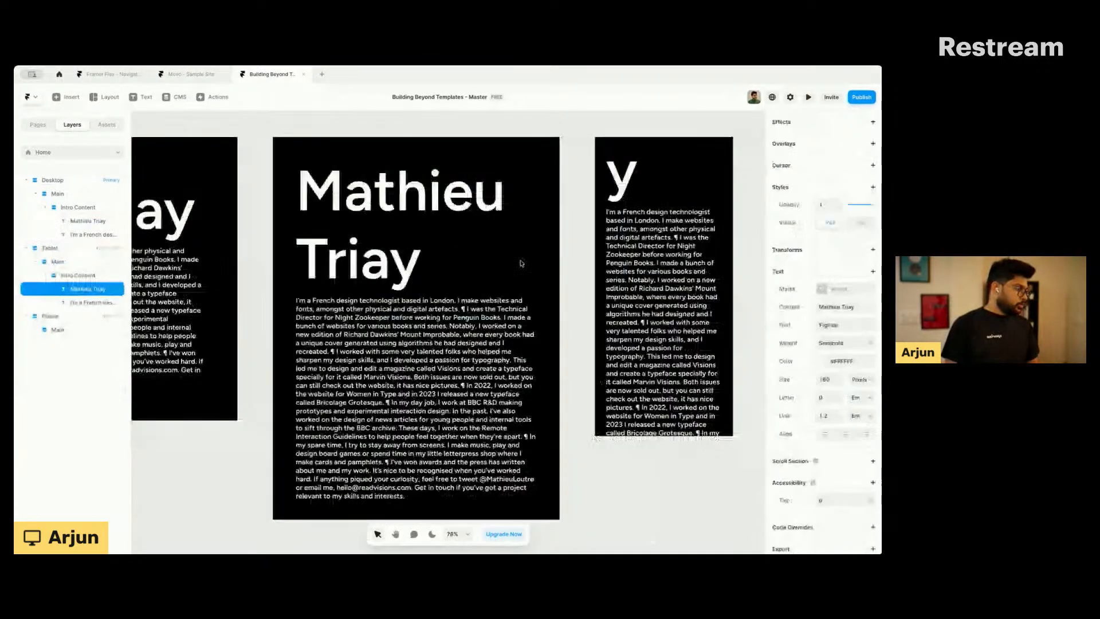
left_click(822, 380)
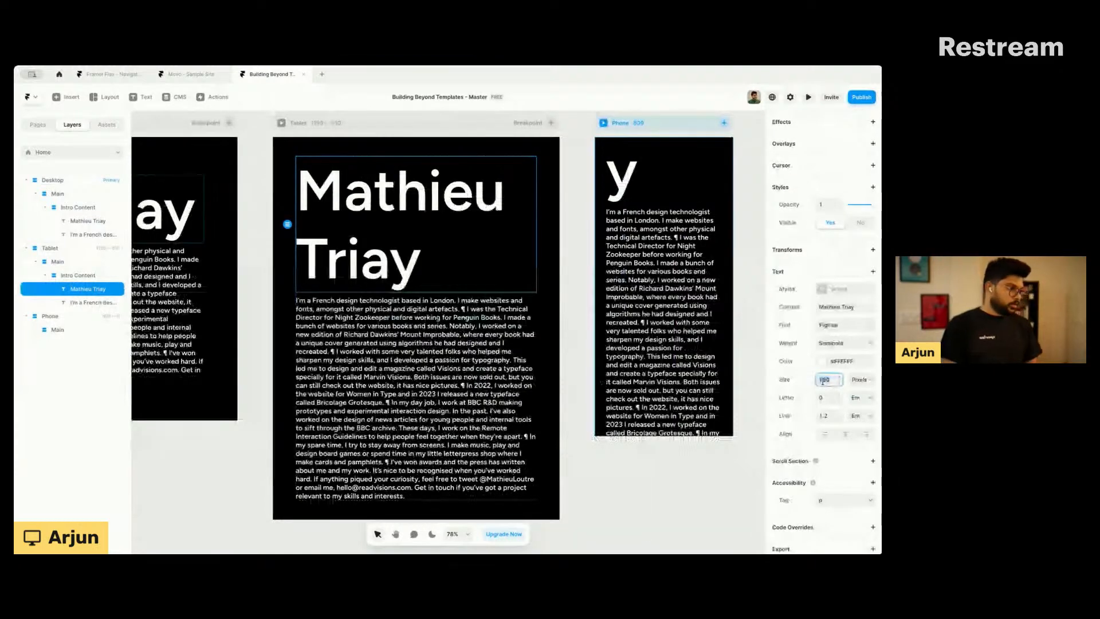
scroll(412, 241, "up", 1)
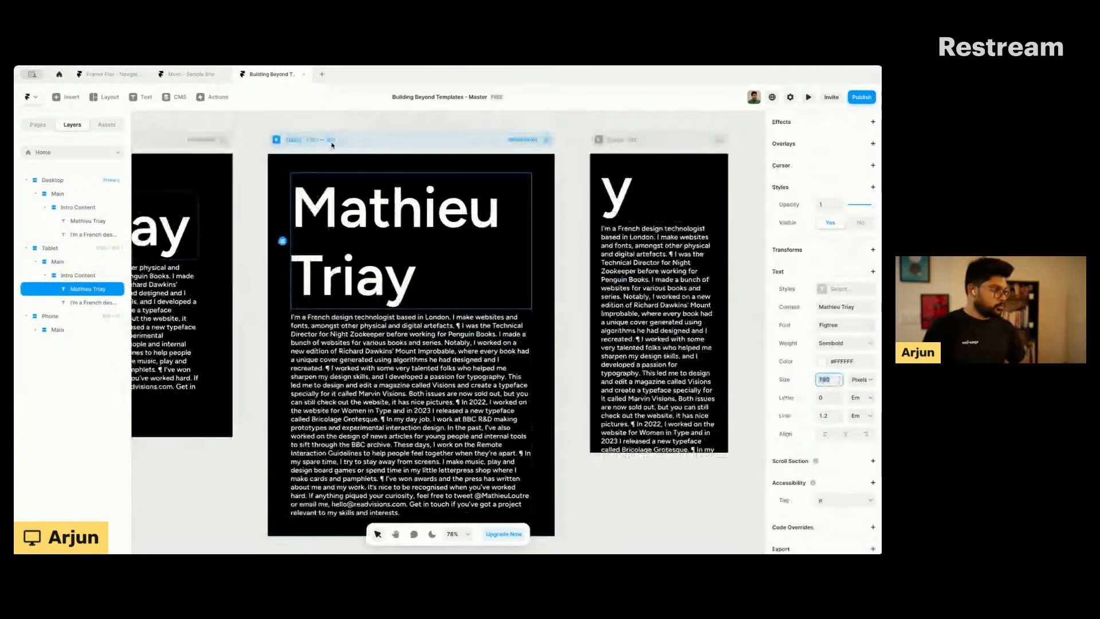
left_click(415, 229)
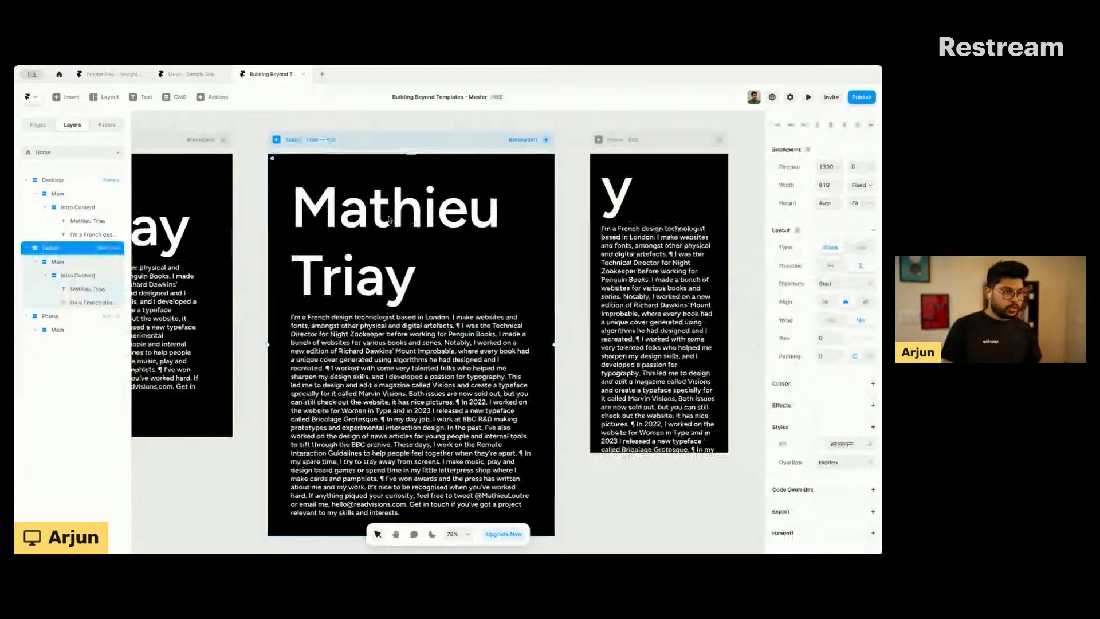
left_click(382, 220)
left_click(405, 212)
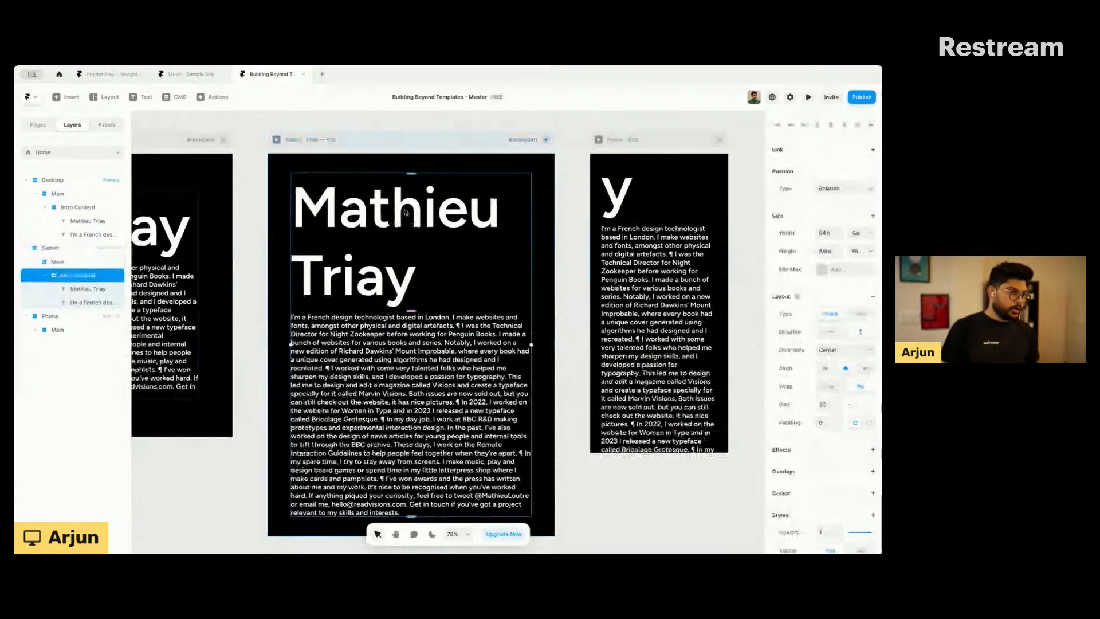
left_click(569, 246)
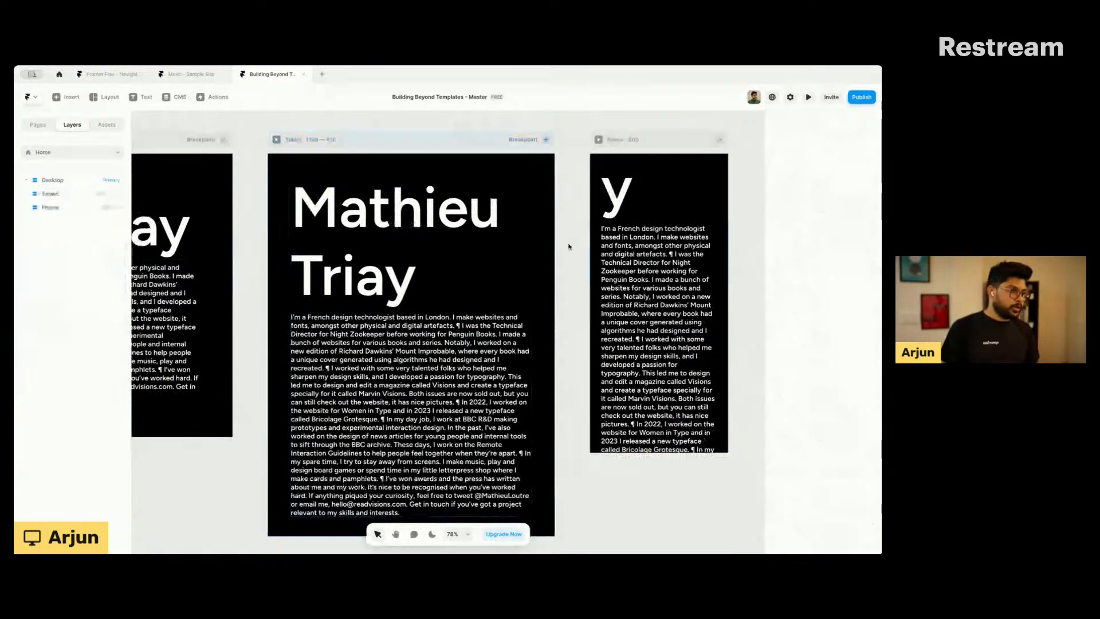
left_click(371, 216)
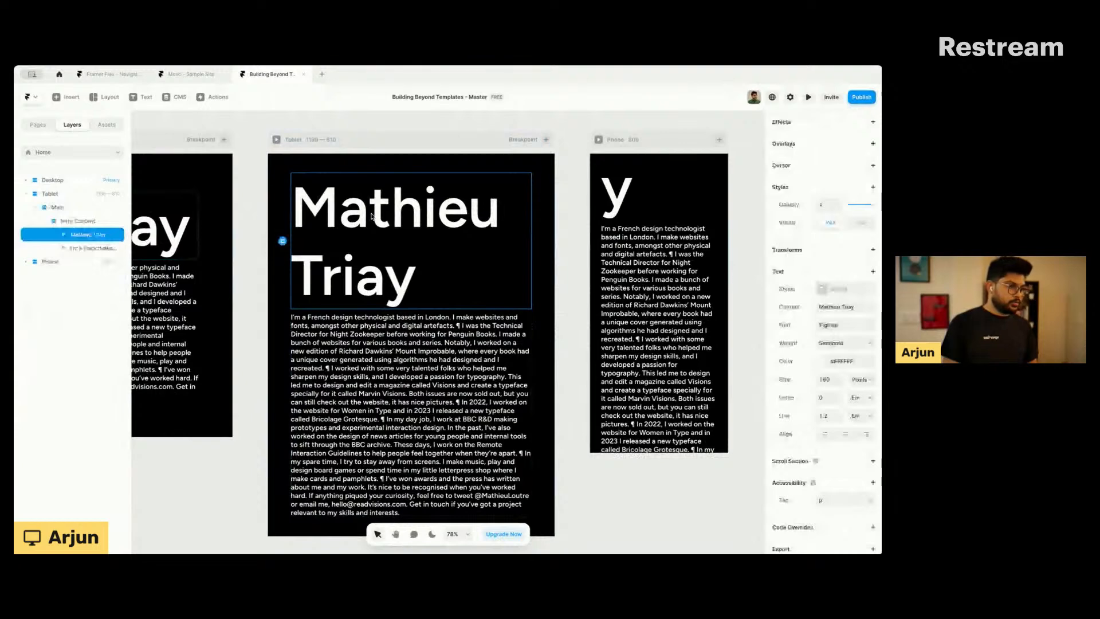
Step: Set the Tablet heading's font size to about 108 px so Mathieu Triay fits one line
left_click(822, 380)
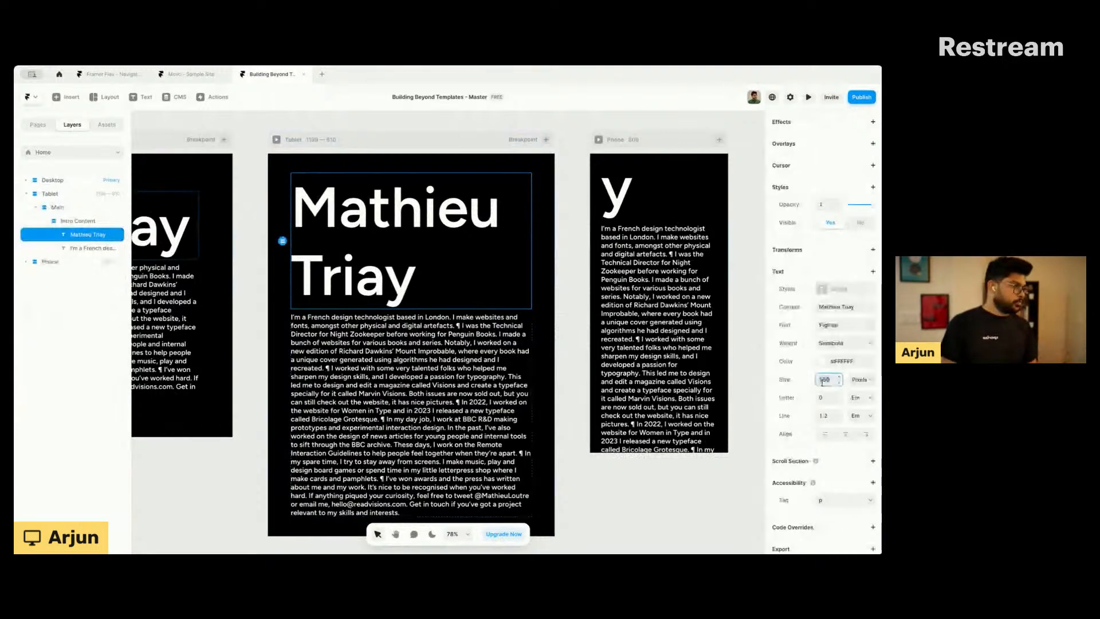
type("80")
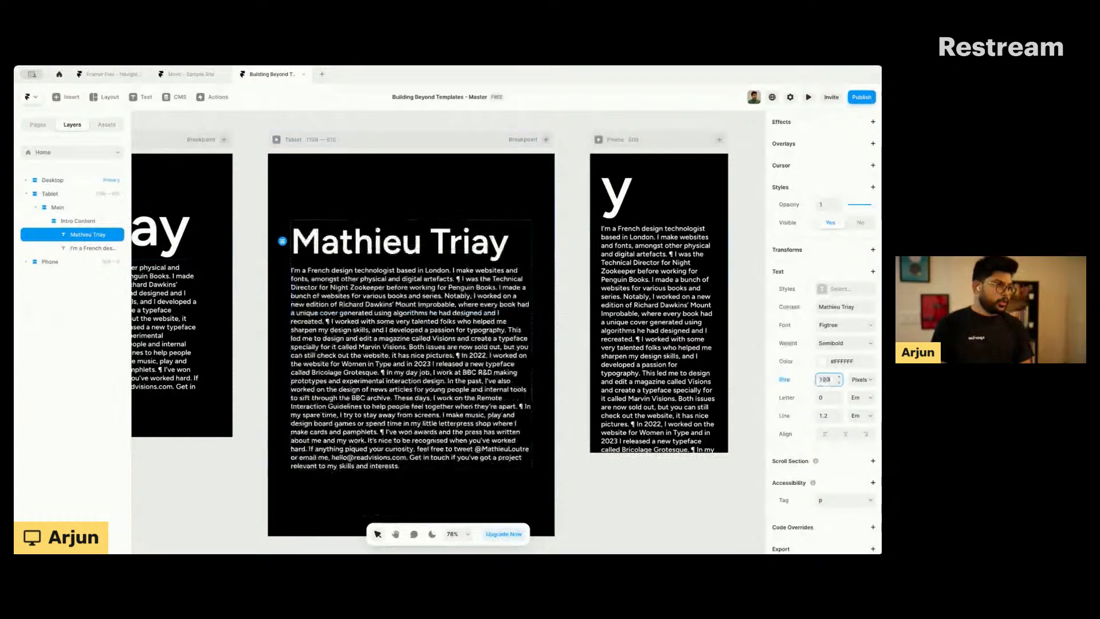
key("Up")
key("Up")
key("Up")
key("Up")
key("Up")
key("Up")
key("Up")
key("Up")
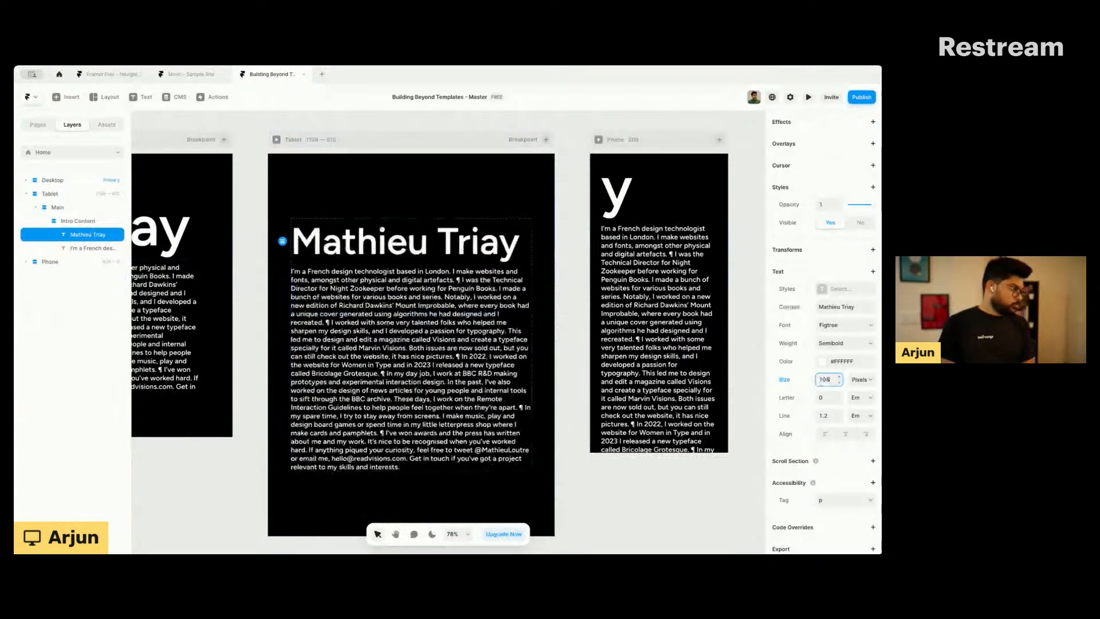
key("Up")
key("Up")
key("Up")
key("Up")
key("Up")
key("Up")
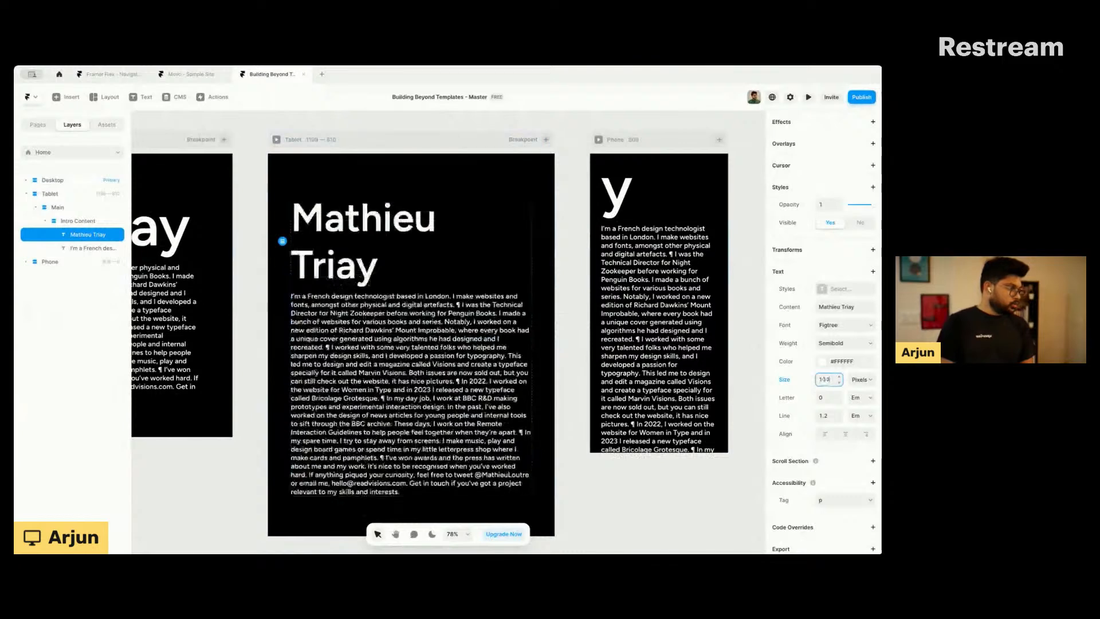
key("Down")
key("Down")
key("Down")
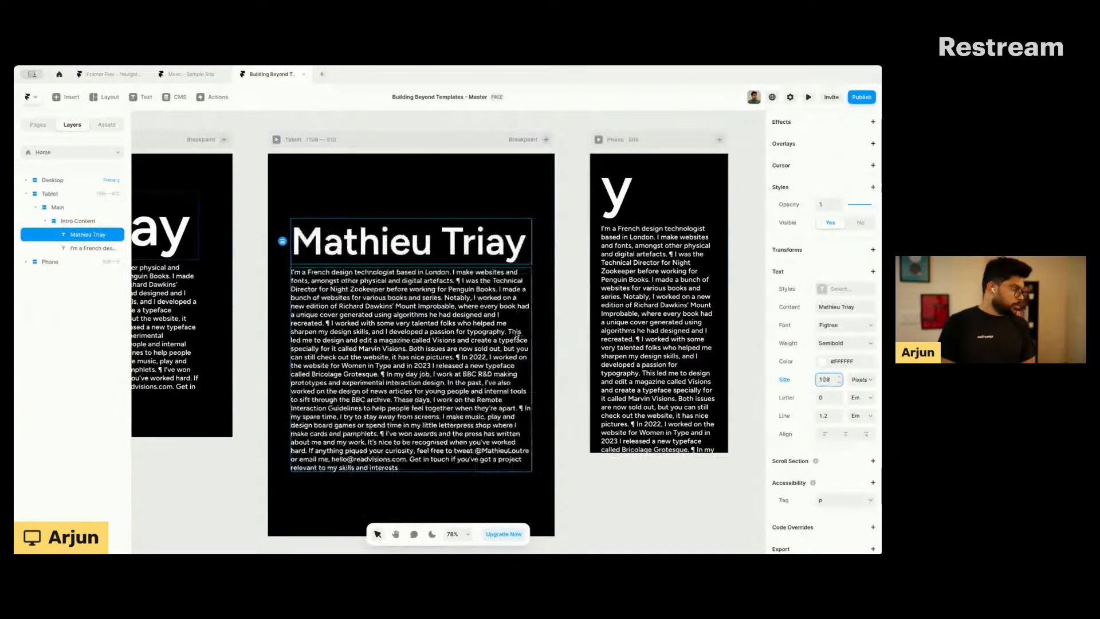
Step: Reduce the Tablet bio paragraph's font size to 18 px
left_click(458, 319)
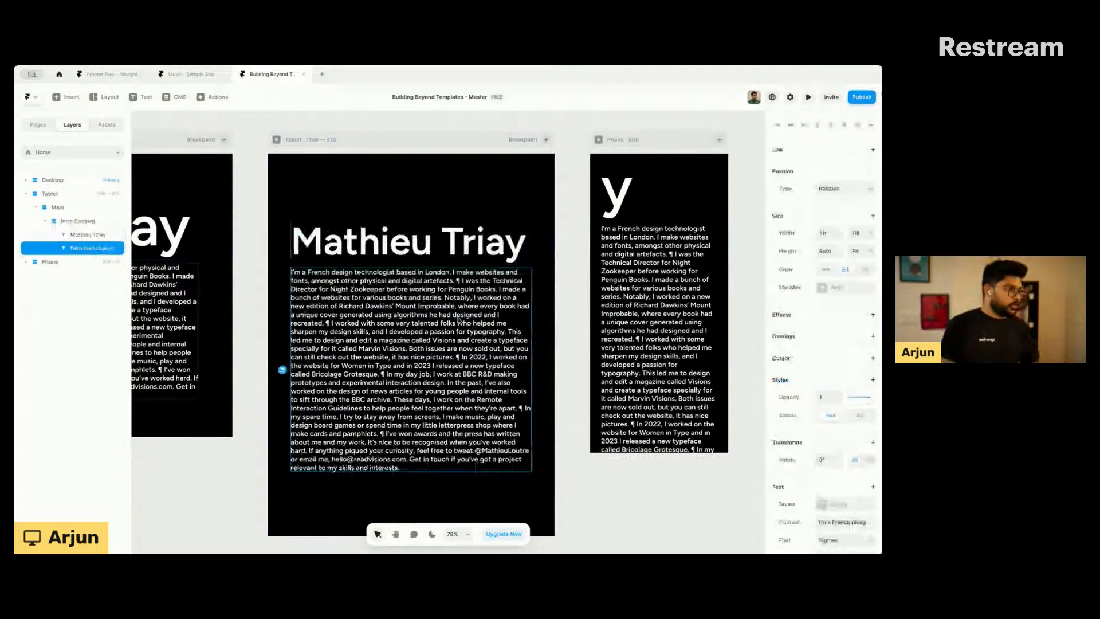
scroll(810, 491, "down", 4)
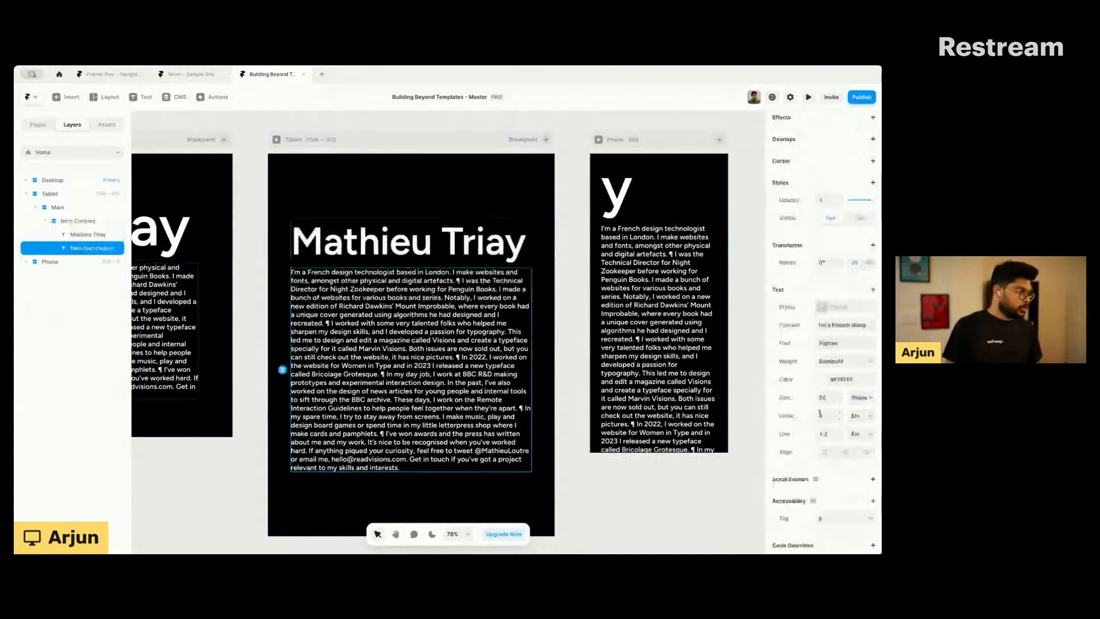
left_click(822, 397)
type("18")
key("Return")
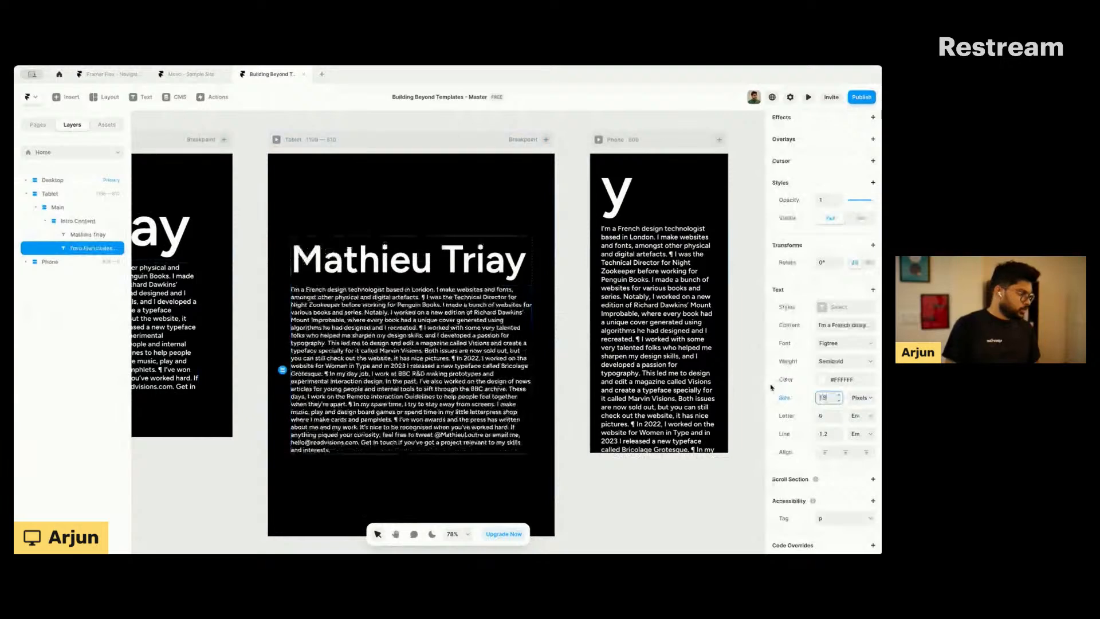
left_click(292, 223)
scroll(370, 240, "right", 3)
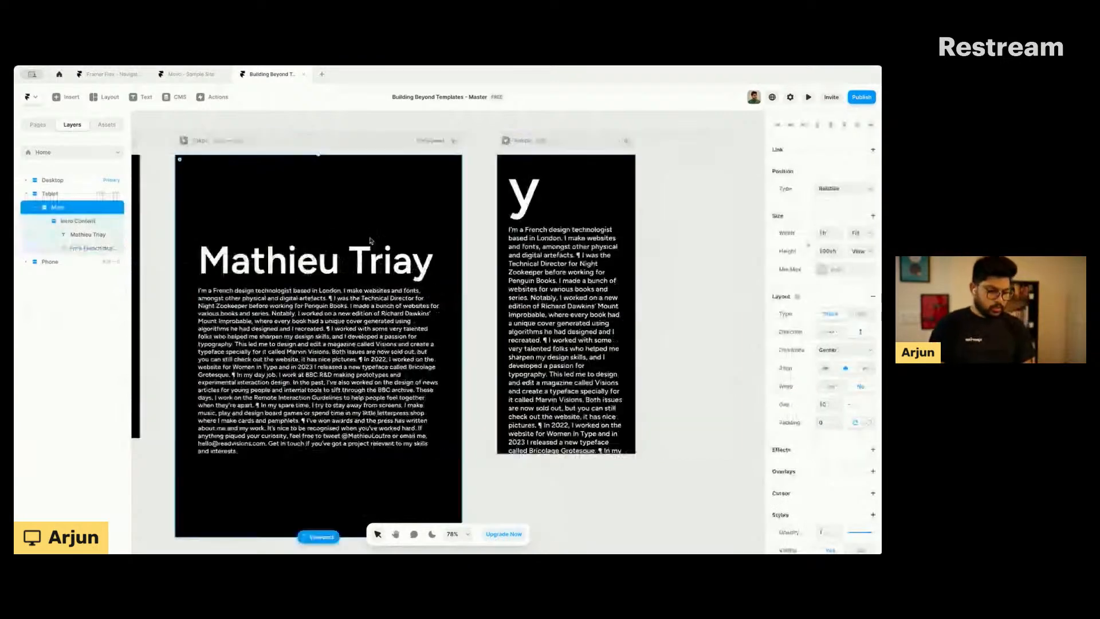
Step: Set the Phone Mathieu Triay heading's font size to 60 px
left_click(527, 194)
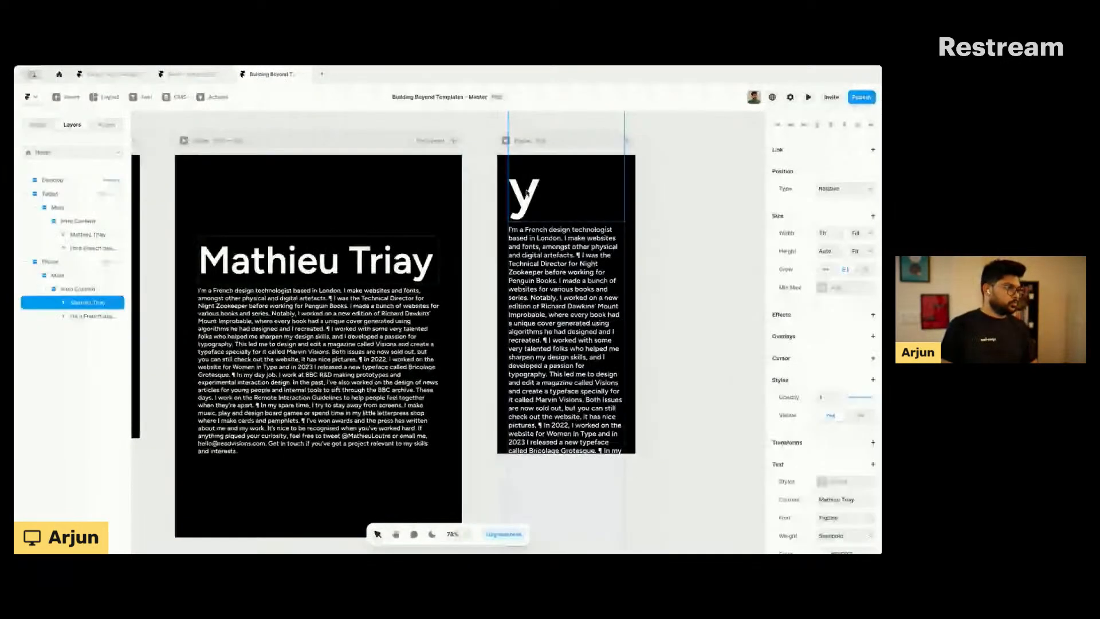
scroll(526, 194, "right", 3)
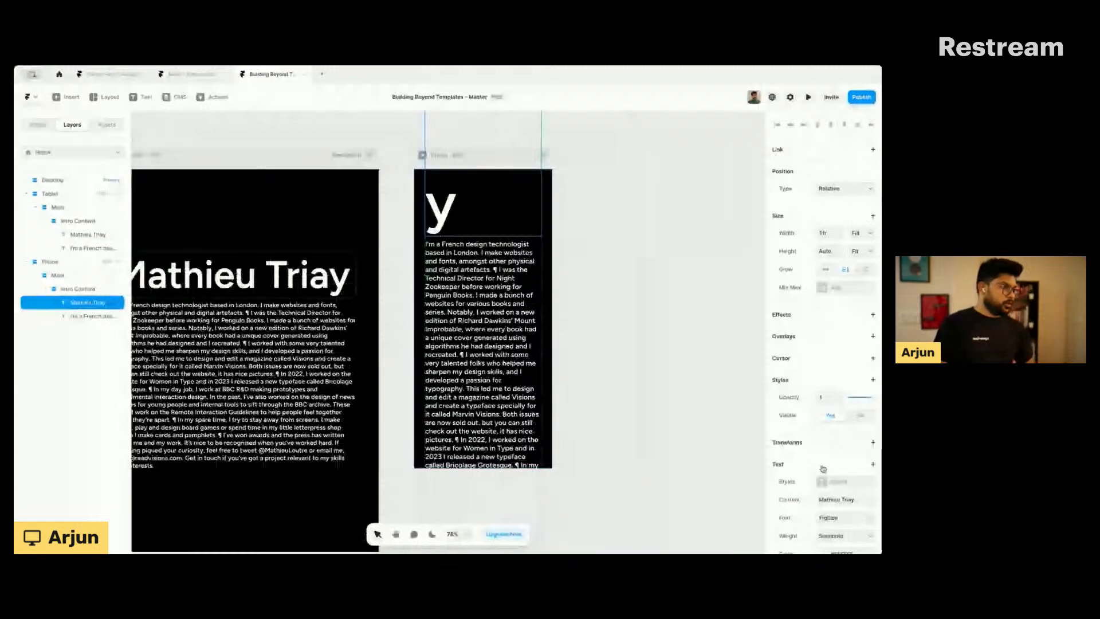
scroll(823, 469, "down", 3)
left_click(824, 424)
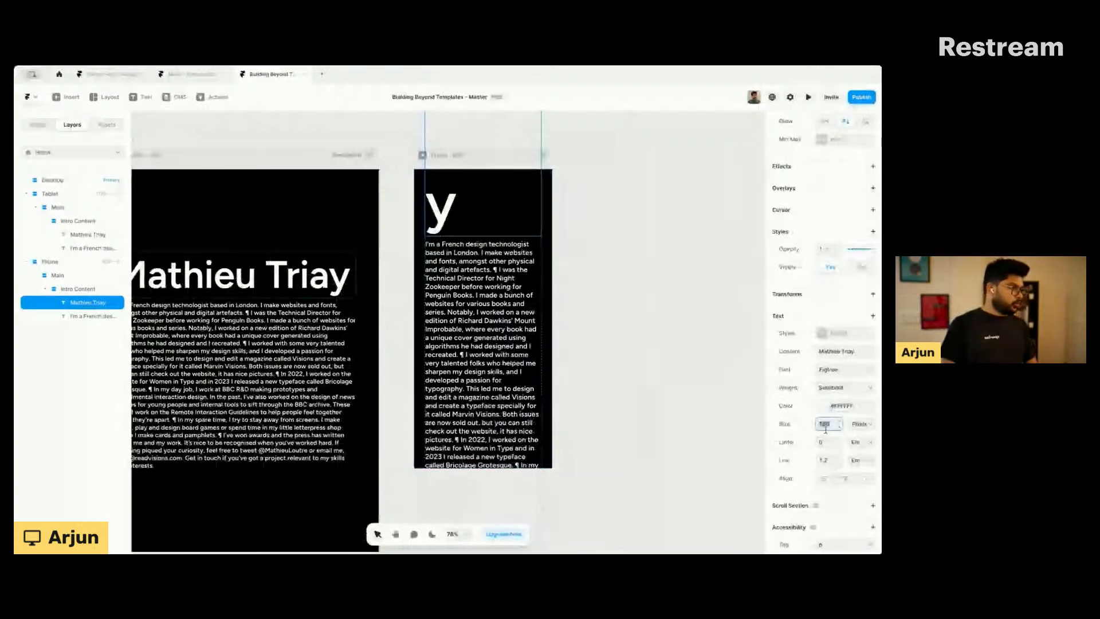
type("60")
key("Return")
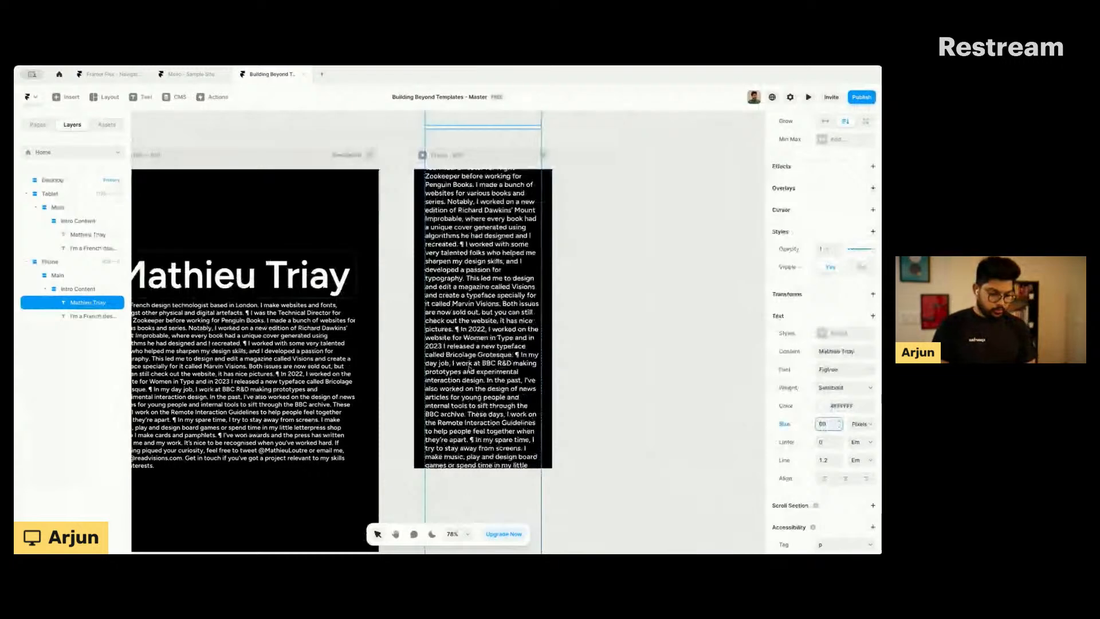
Step: Select the Phone breakpoint frame
left_click(468, 367)
left_click(578, 335)
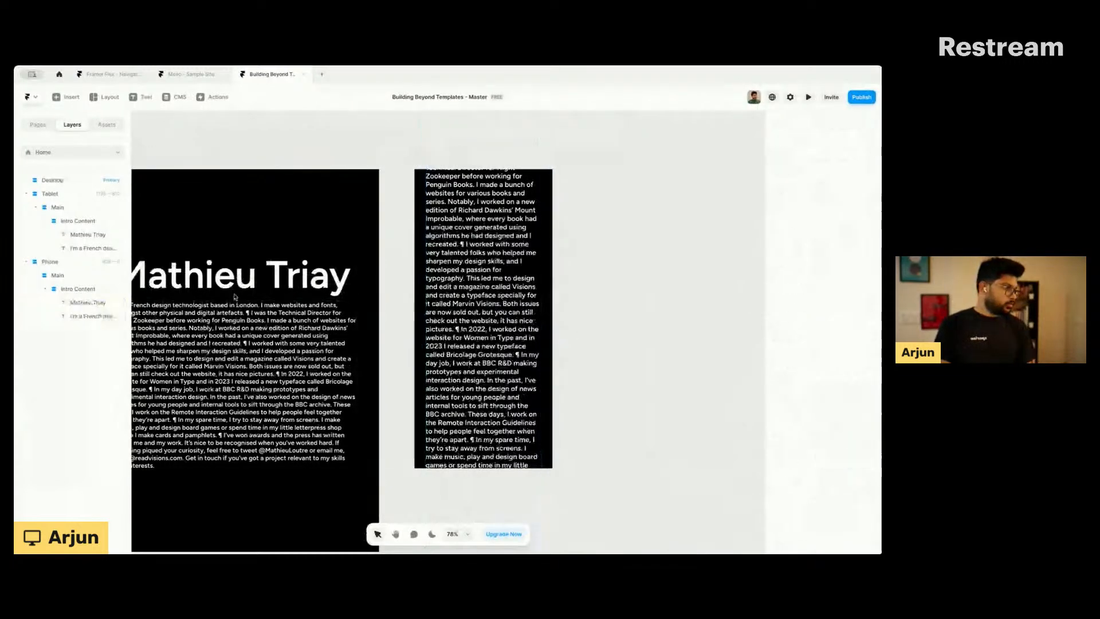
scroll(273, 296, "left", 2)
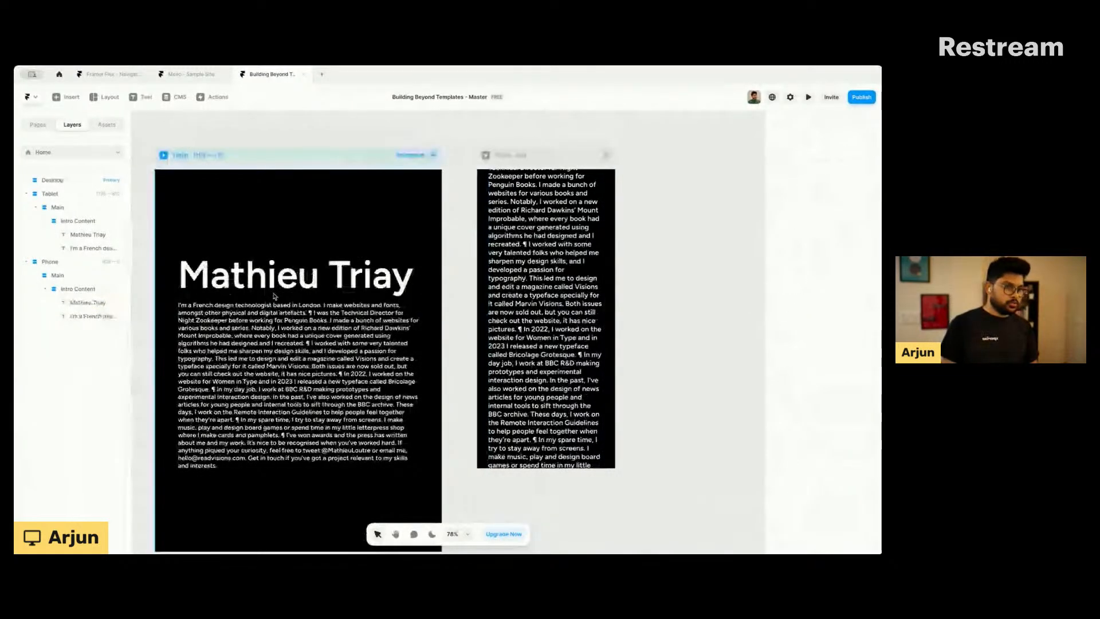
scroll(378, 262, "left", 2)
scroll(378, 262, "right", 1)
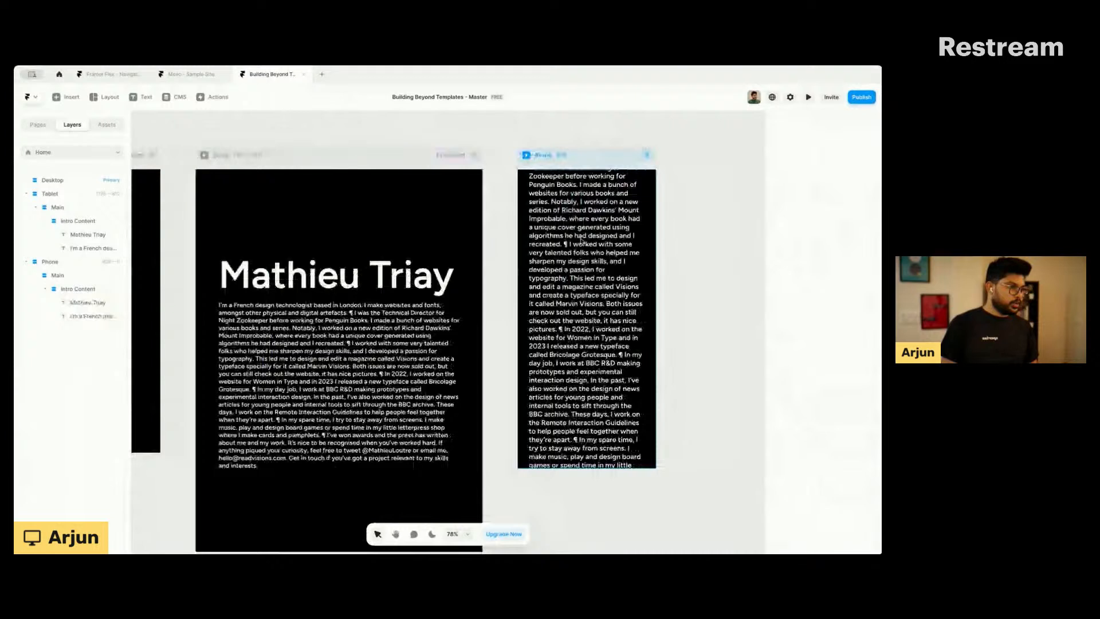
left_click(580, 241)
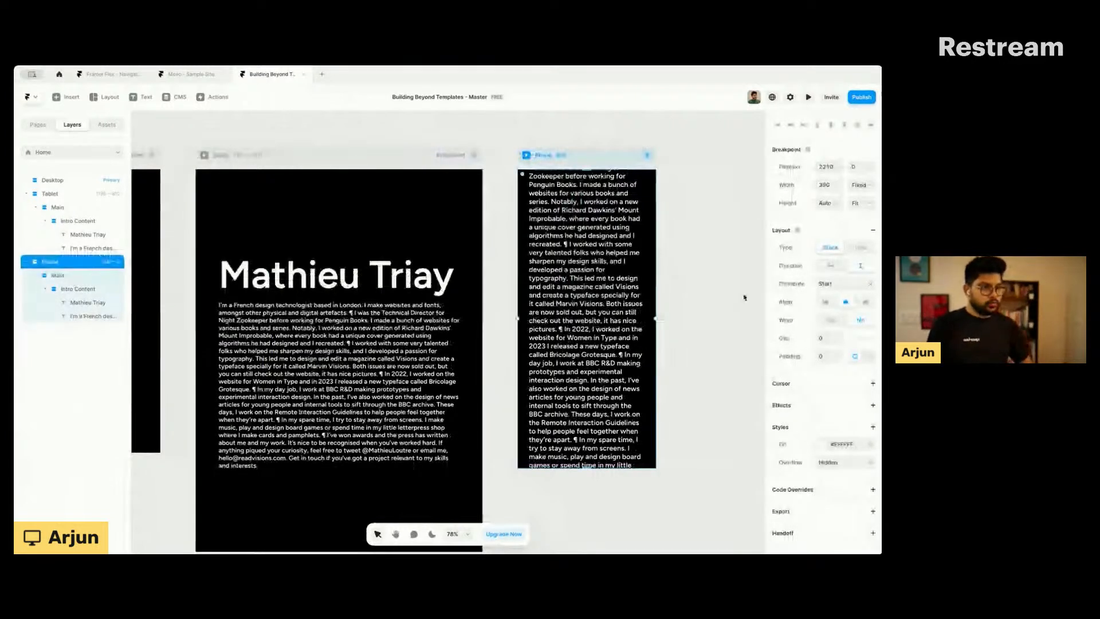
Step: Change the Phone Main container's Distribute to Start and collapse Intro Content
scroll(378, 264, "left", 2)
scroll(378, 265, "left", 1)
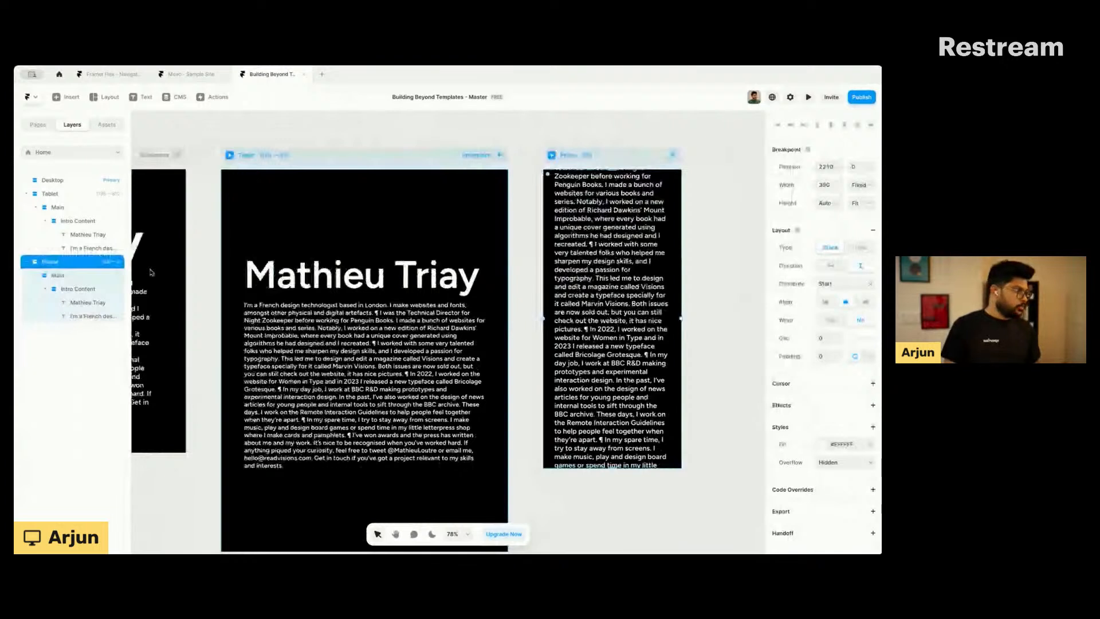
left_click(646, 257)
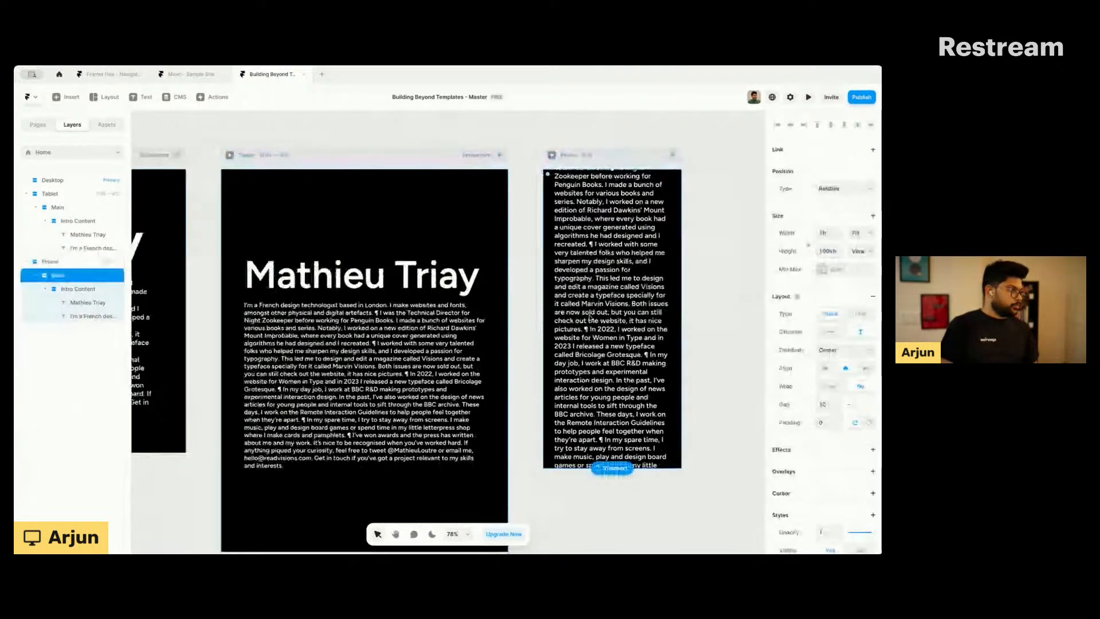
left_click(832, 347)
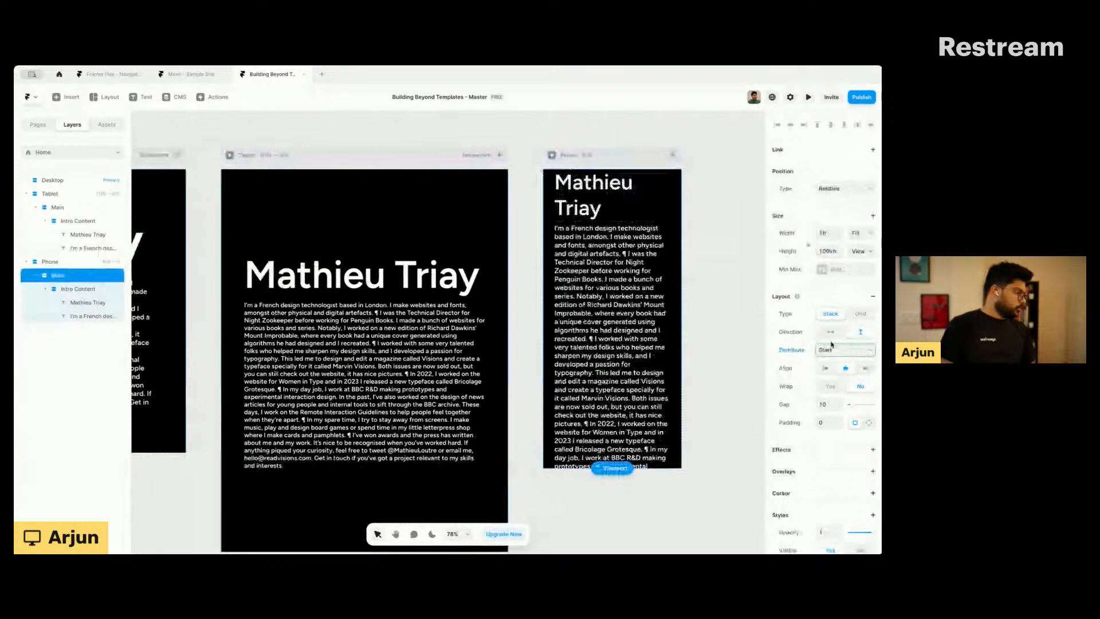
scroll(608, 237, "right", 2)
scroll(608, 236, "right", 1)
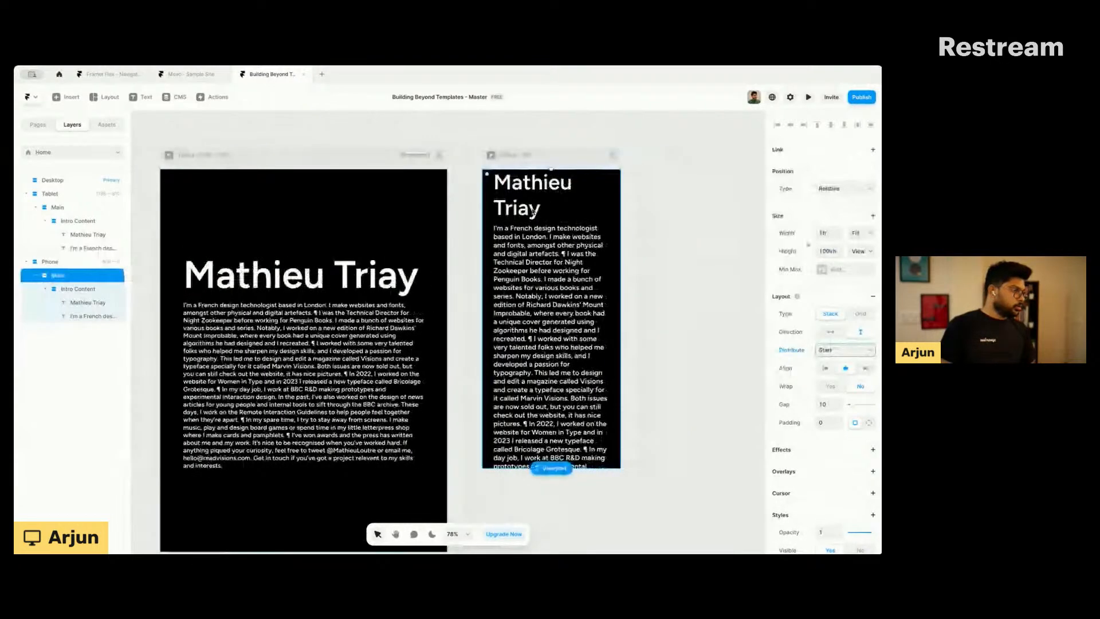
left_click(45, 289)
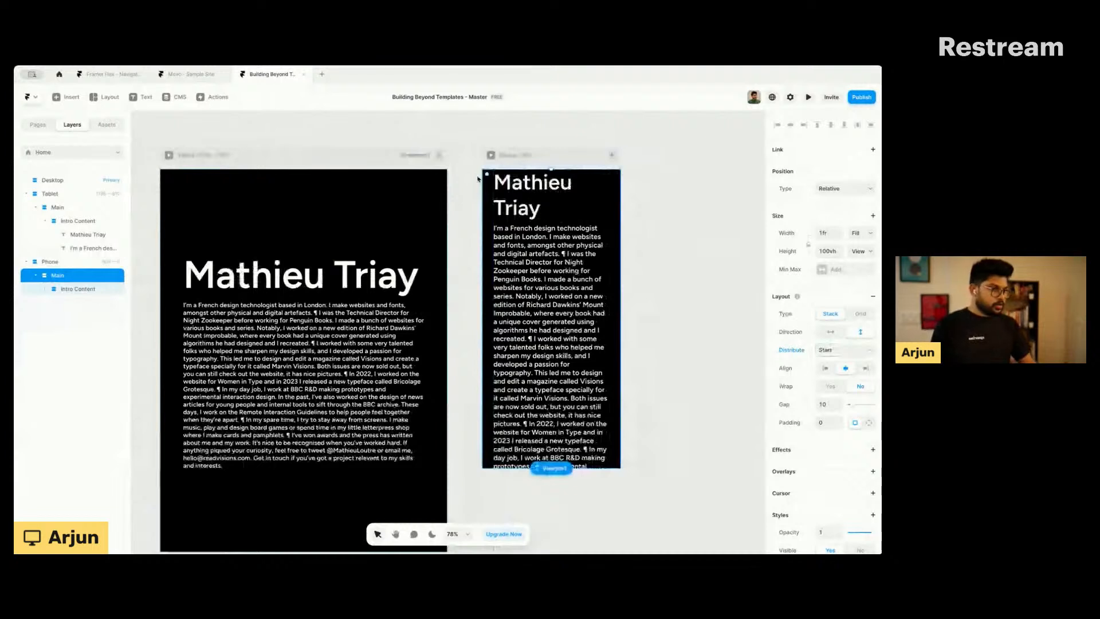
scroll(478, 179, "right", 1)
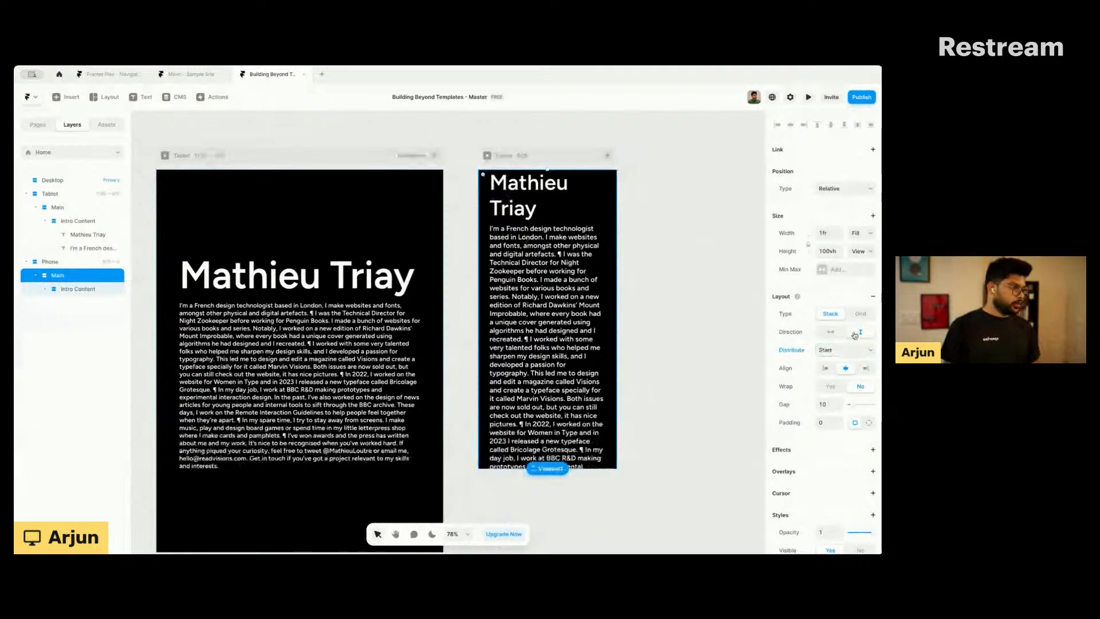
Step: Switch the Phone Main padding to per-side mode and set the top padding to 60
left_click(858, 425)
left_click(859, 425)
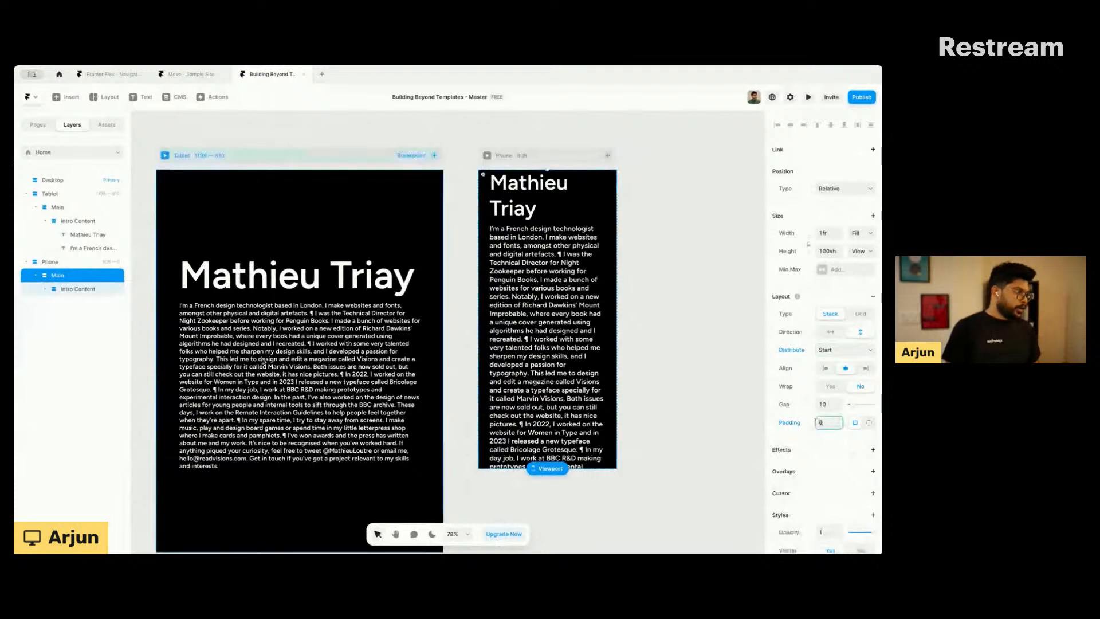
left_click(36, 276)
left_click(36, 275)
left_click(823, 422)
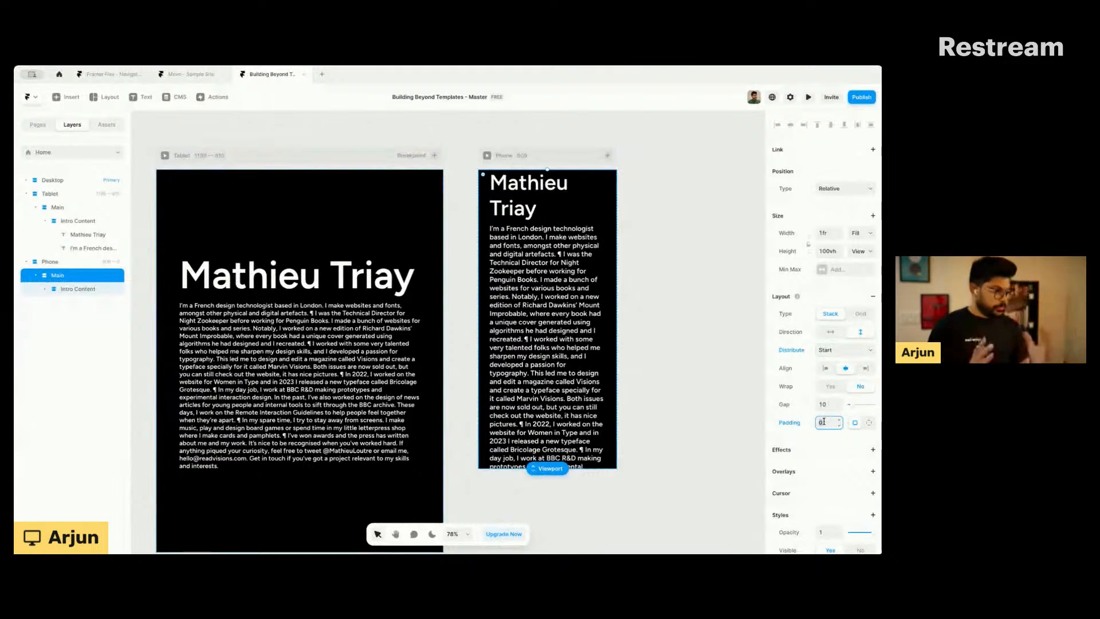
type("8")
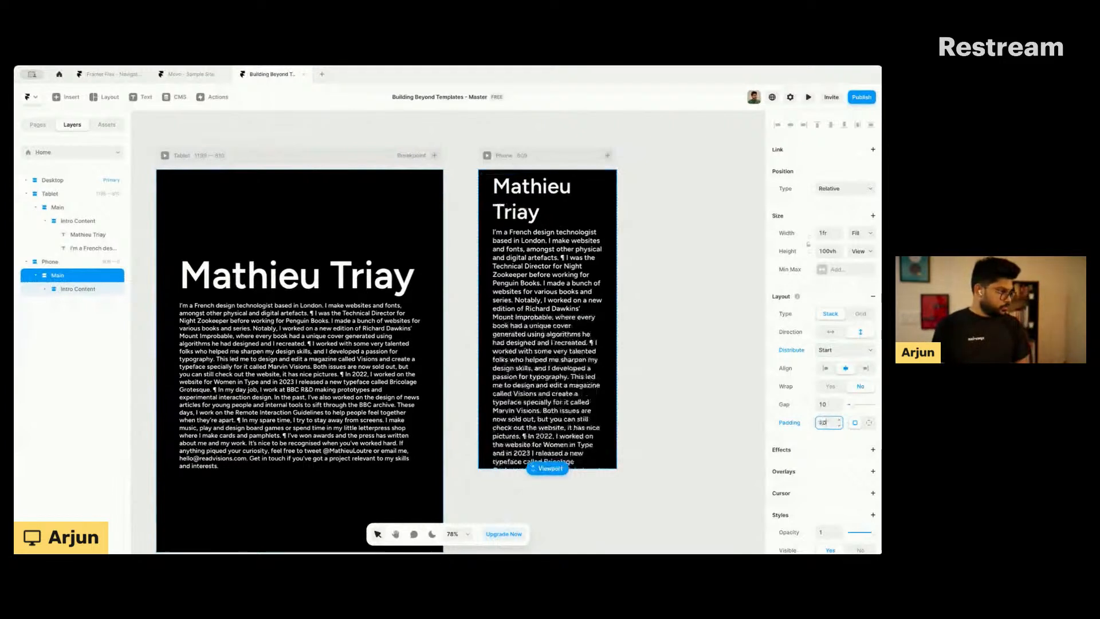
key("BackSpace")
type("20")
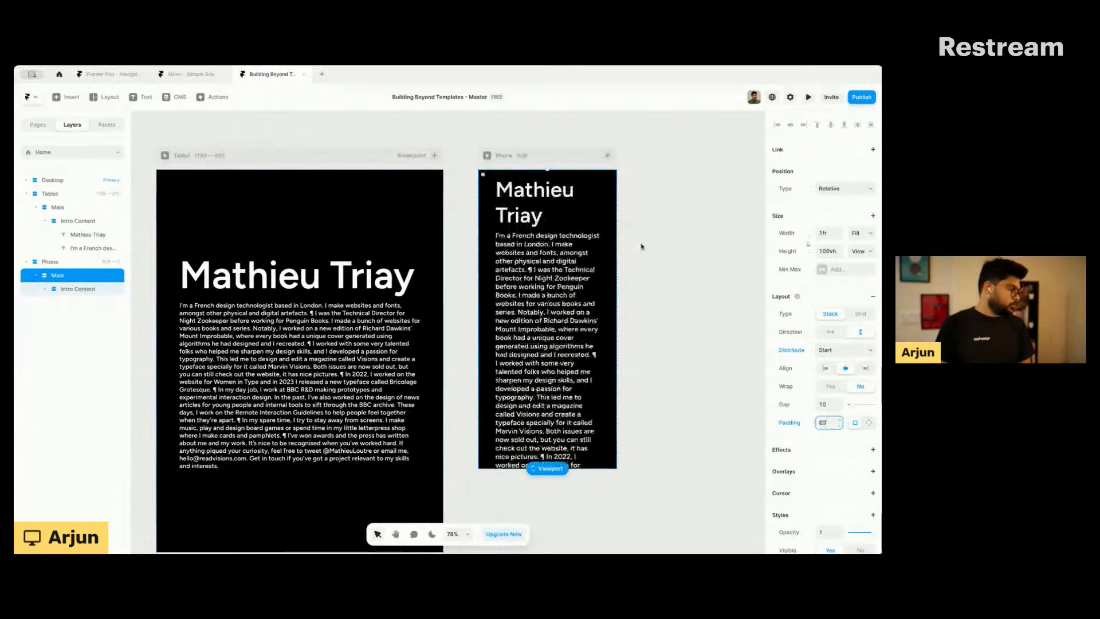
left_click(869, 423)
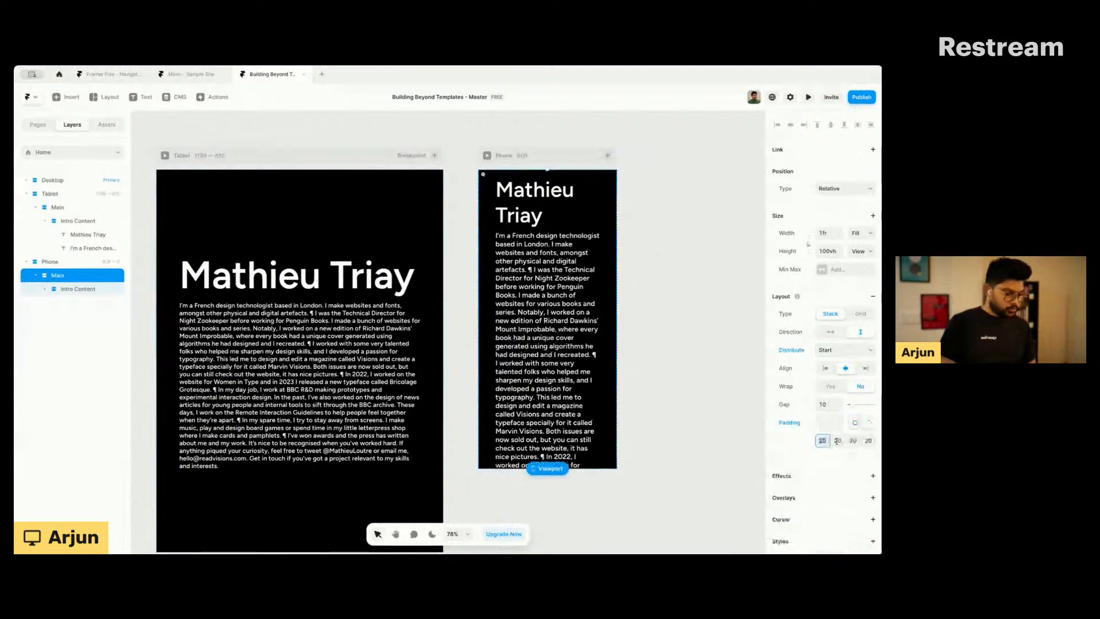
type("80")
key("Return")
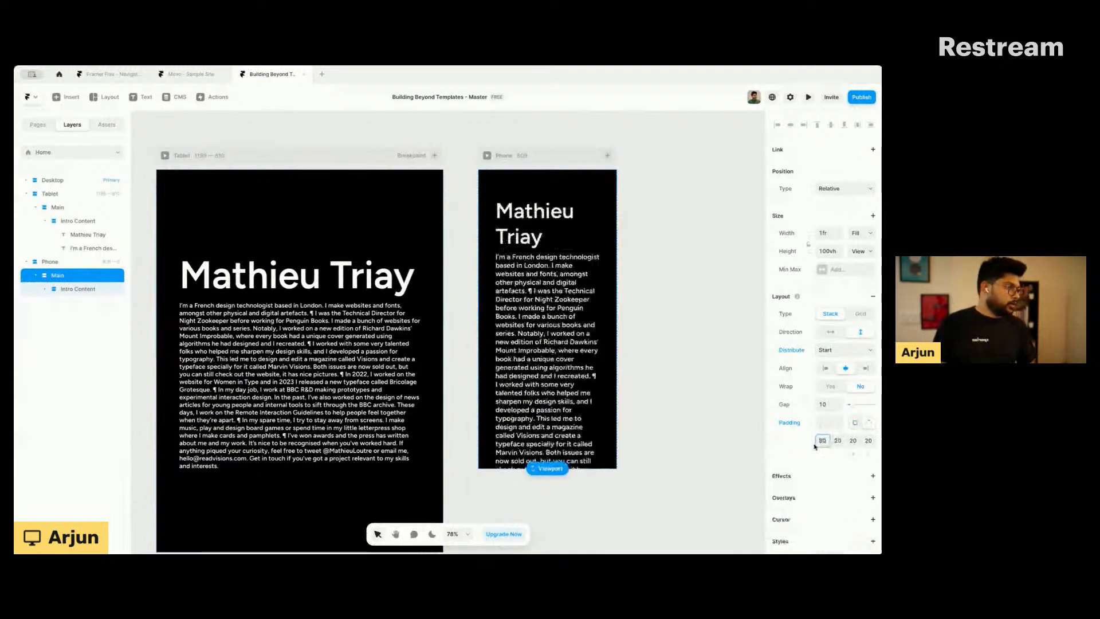
type("60")
key("Return")
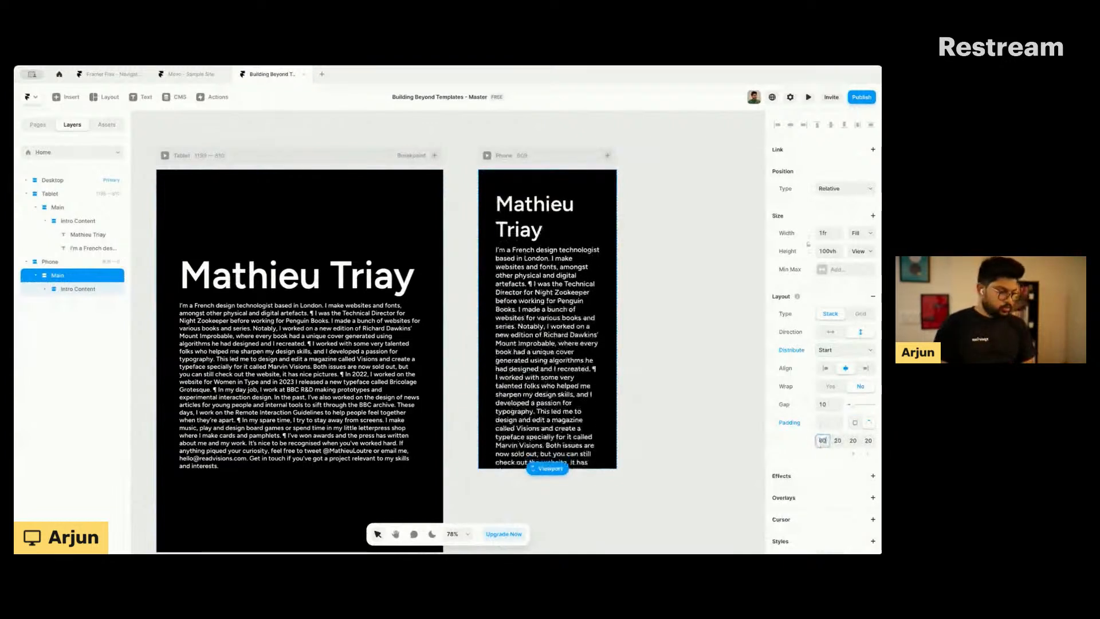
Step: Set the Phone Main's left and right padding to 0 and bottom padding to 60
left_click(577, 334)
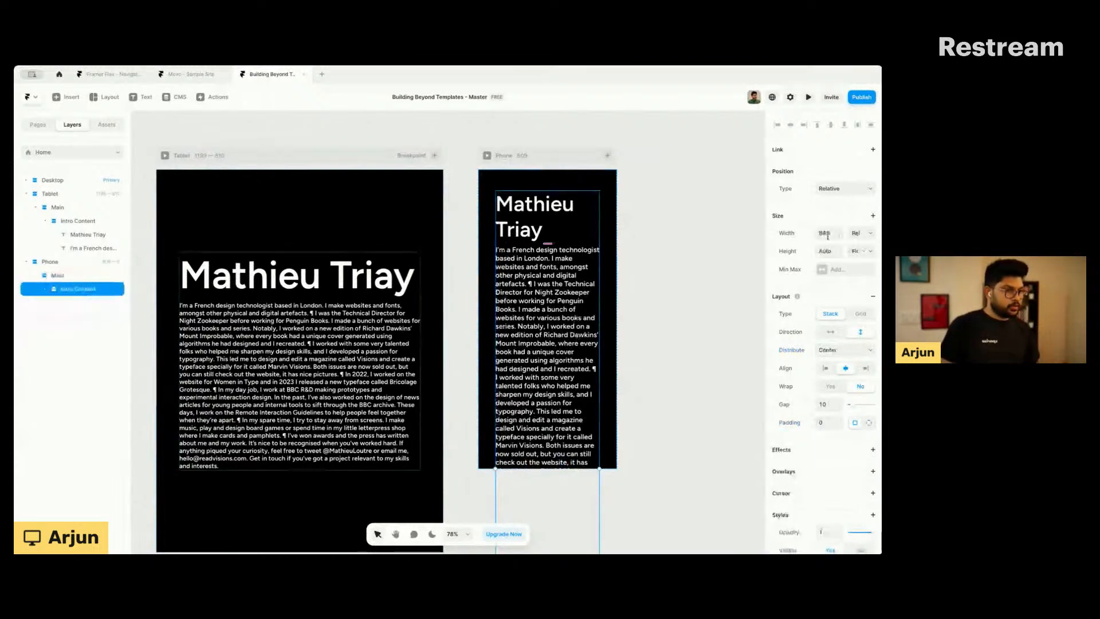
left_click(58, 275)
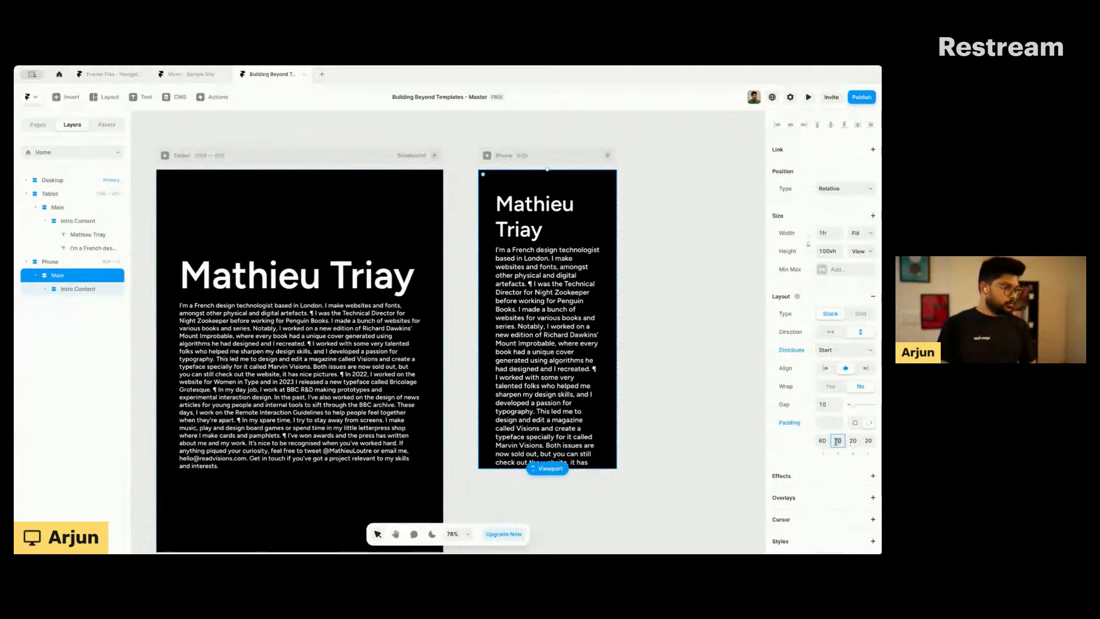
left_click(75, 290)
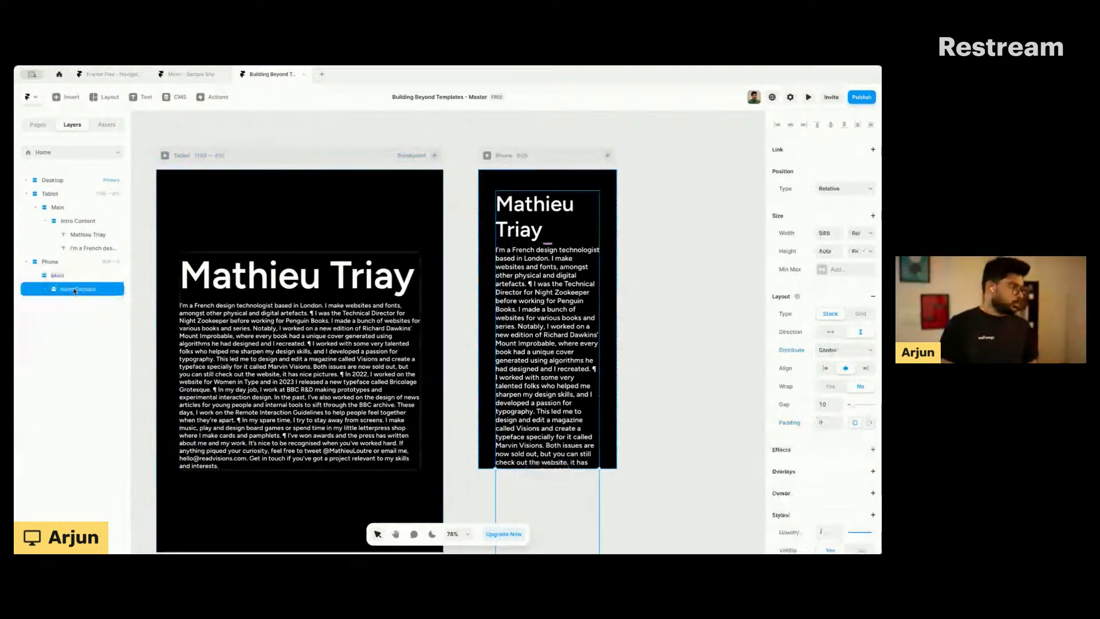
left_click(56, 277)
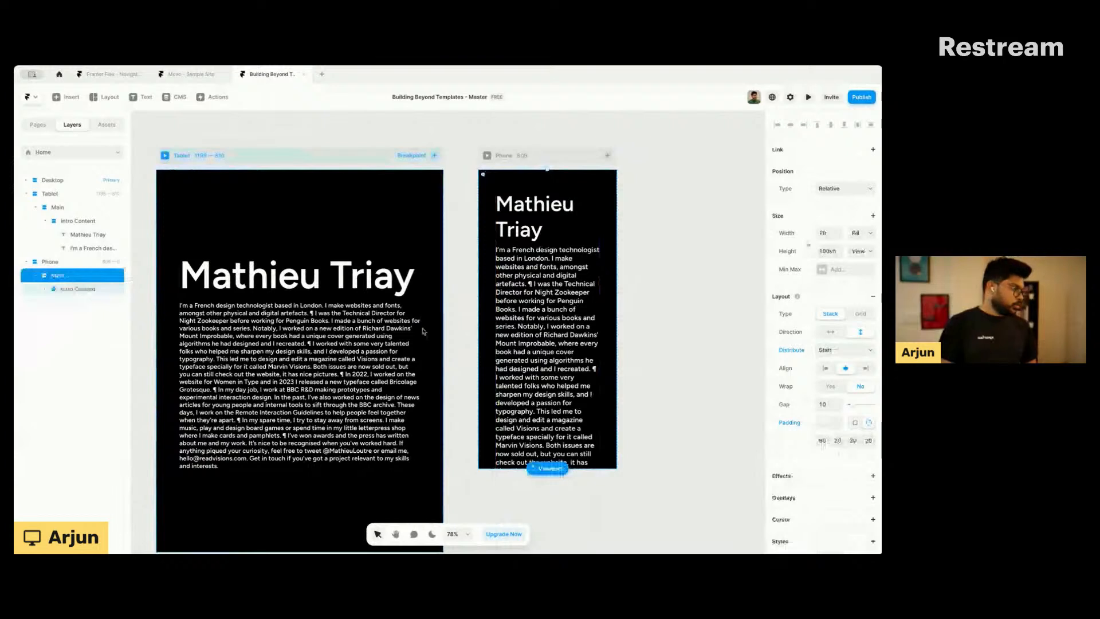
type("0")
key("Tab")
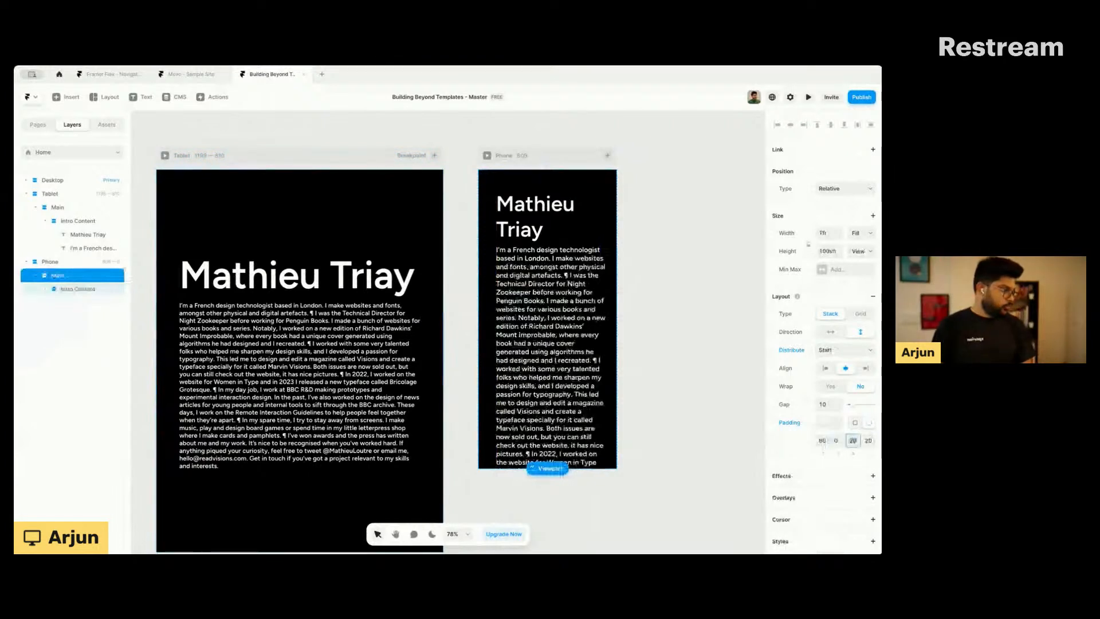
type("0")
key("Tab")
type("0")
key("Return")
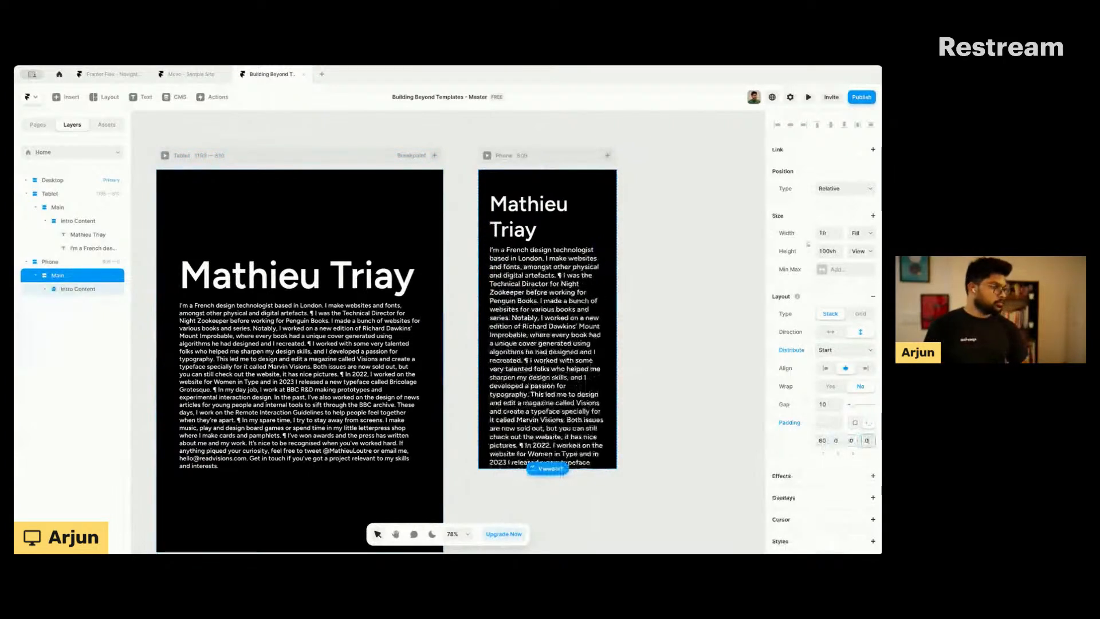
left_click(851, 440)
type("6")
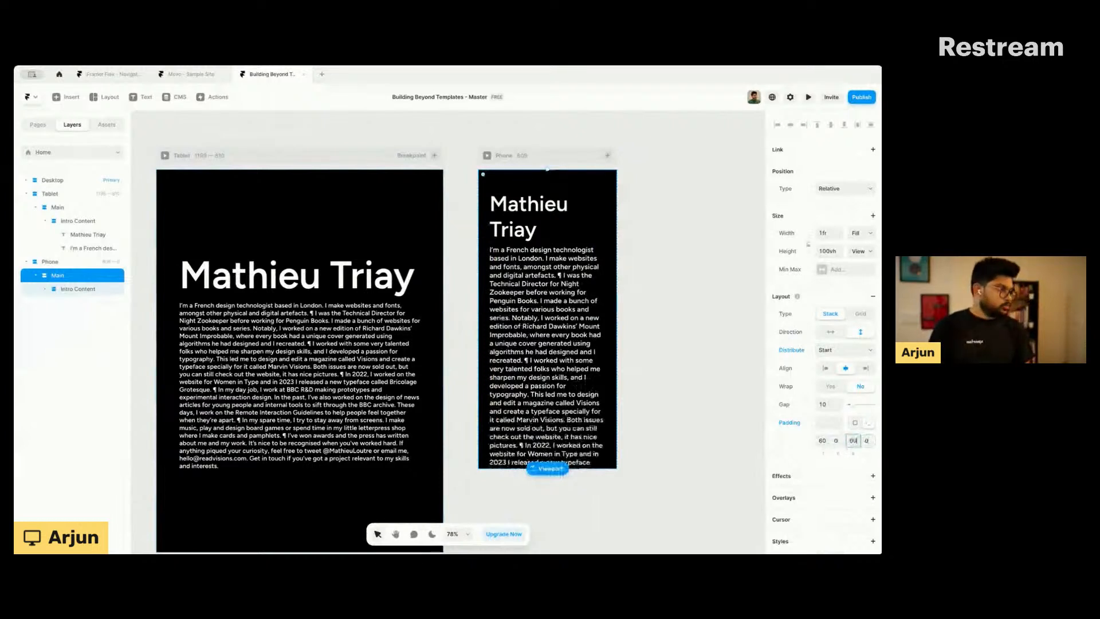
scroll(439, 218, "right", 1)
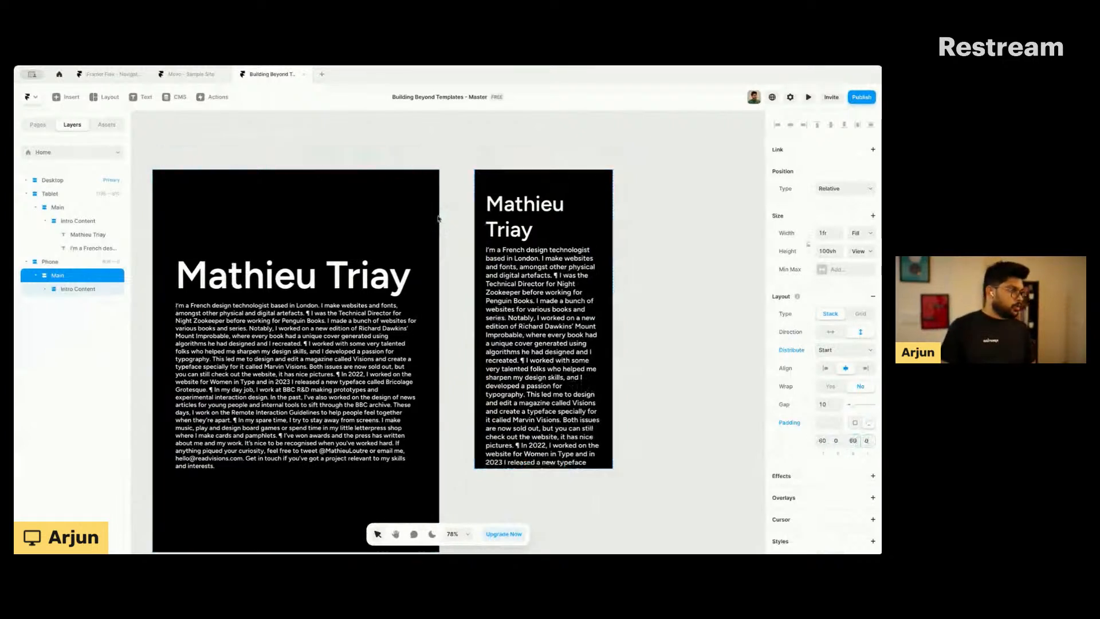
scroll(439, 218, "right", 3)
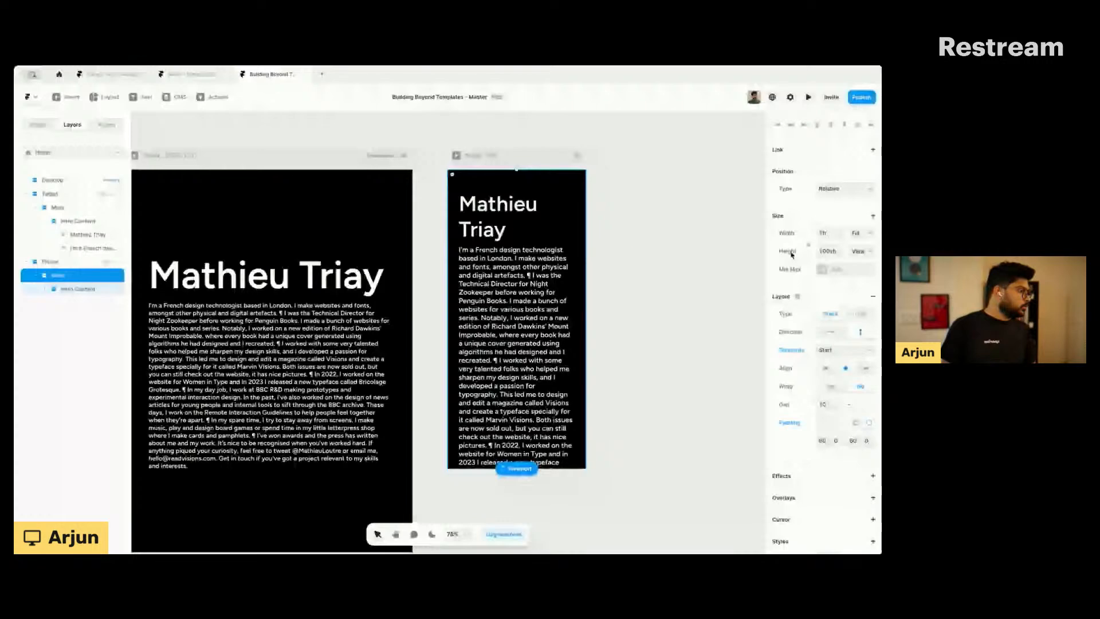
Step: Make the Phone Main container's height fit its content
left_click(864, 254)
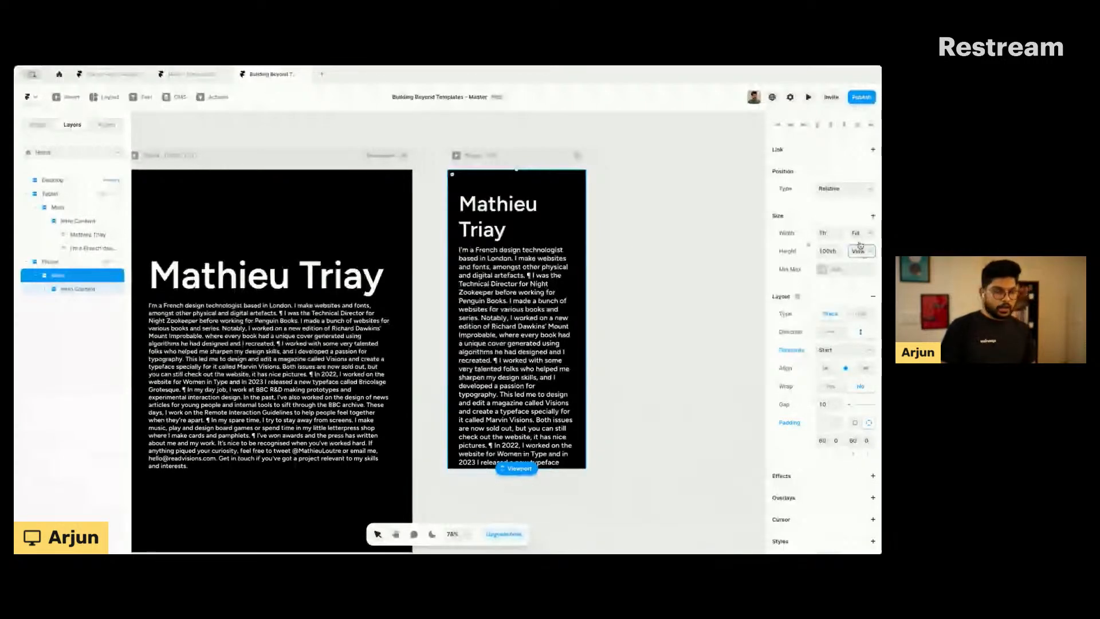
left_click(863, 241)
scroll(590, 248, "down", 3)
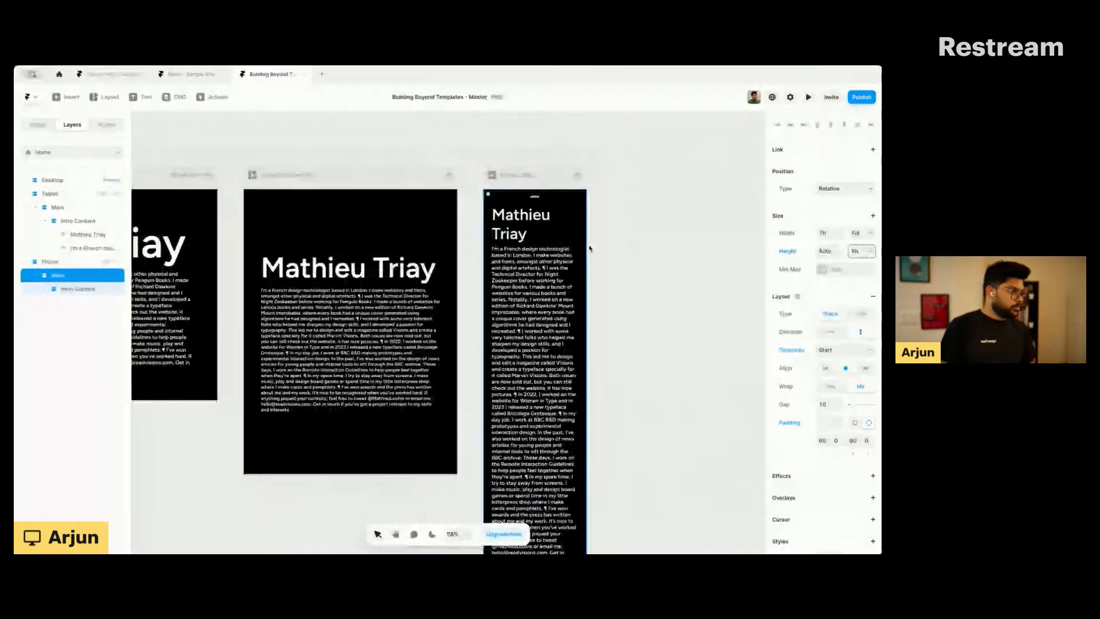
scroll(590, 248, "down", 1)
scroll(528, 182, "up", 3)
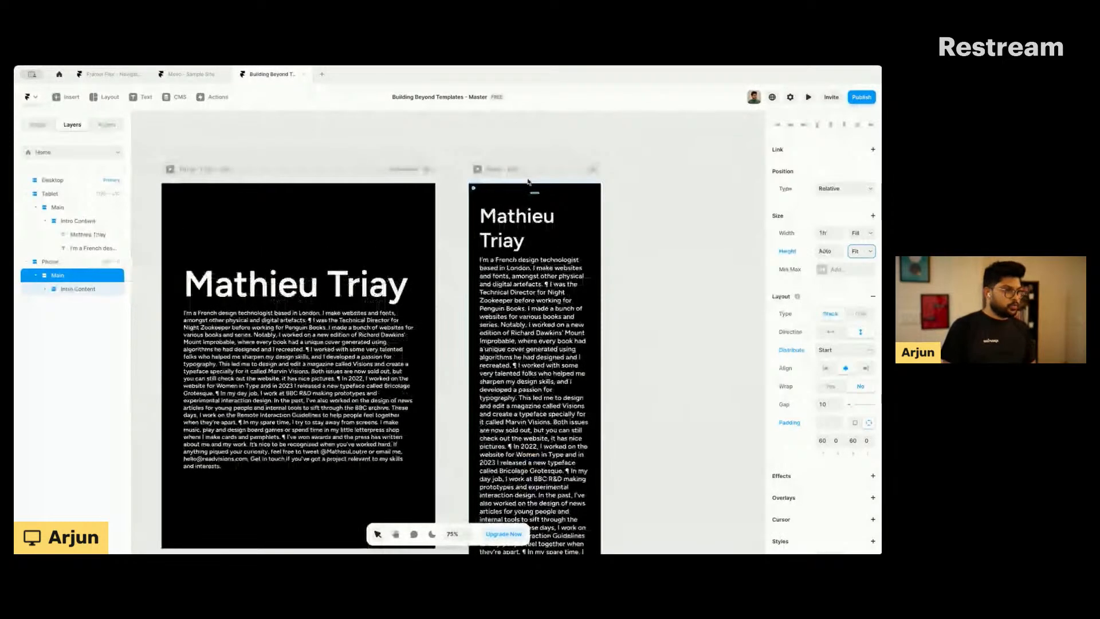
scroll(508, 336, "down", 3)
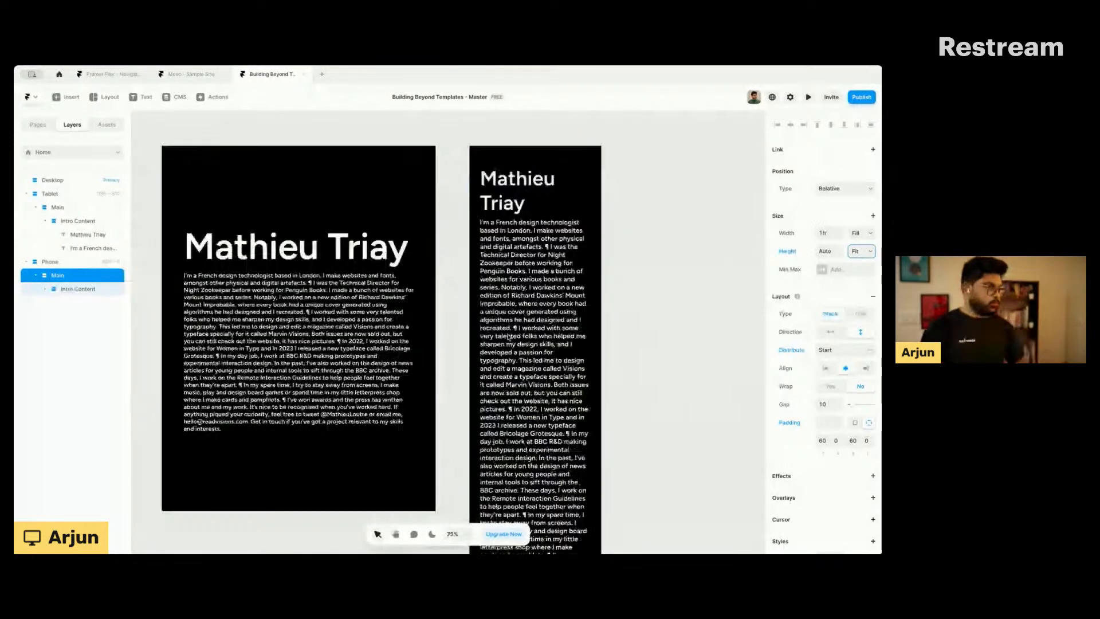
scroll(504, 323, "down", 3)
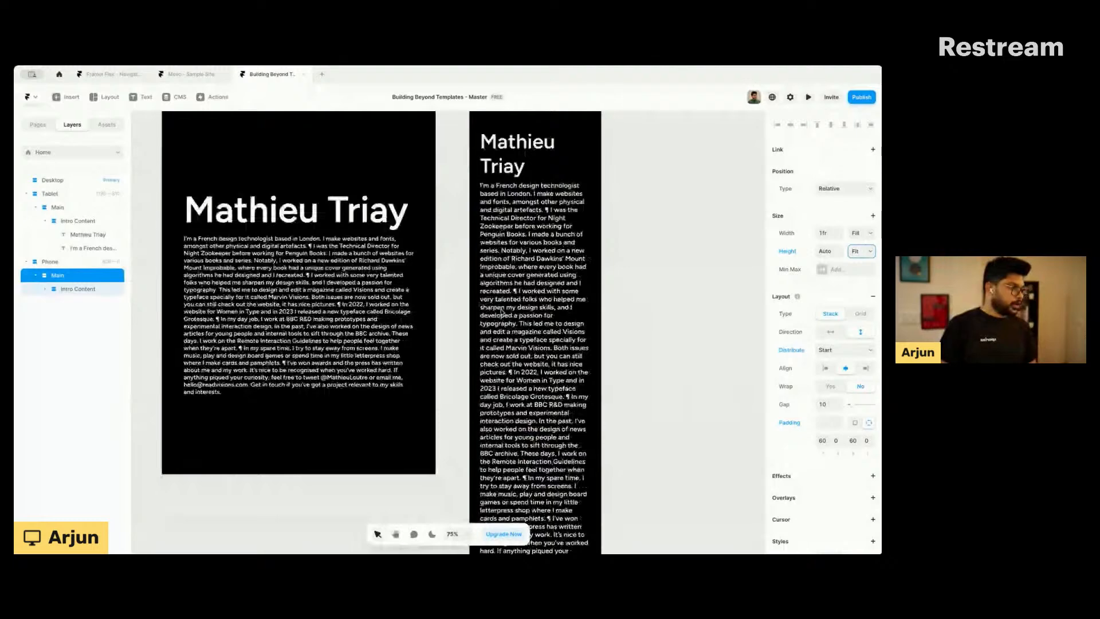
scroll(507, 260, "up", 8)
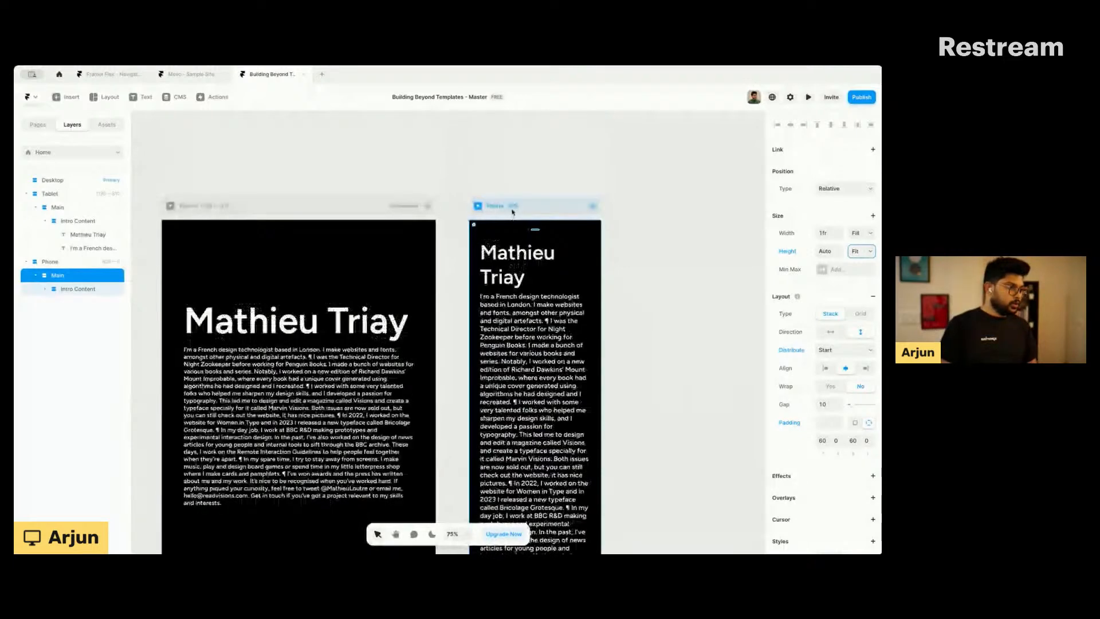
Step: Select the Phone frame and bring all three breakpoints into view
left_click(507, 207)
scroll(500, 211, "down", 5)
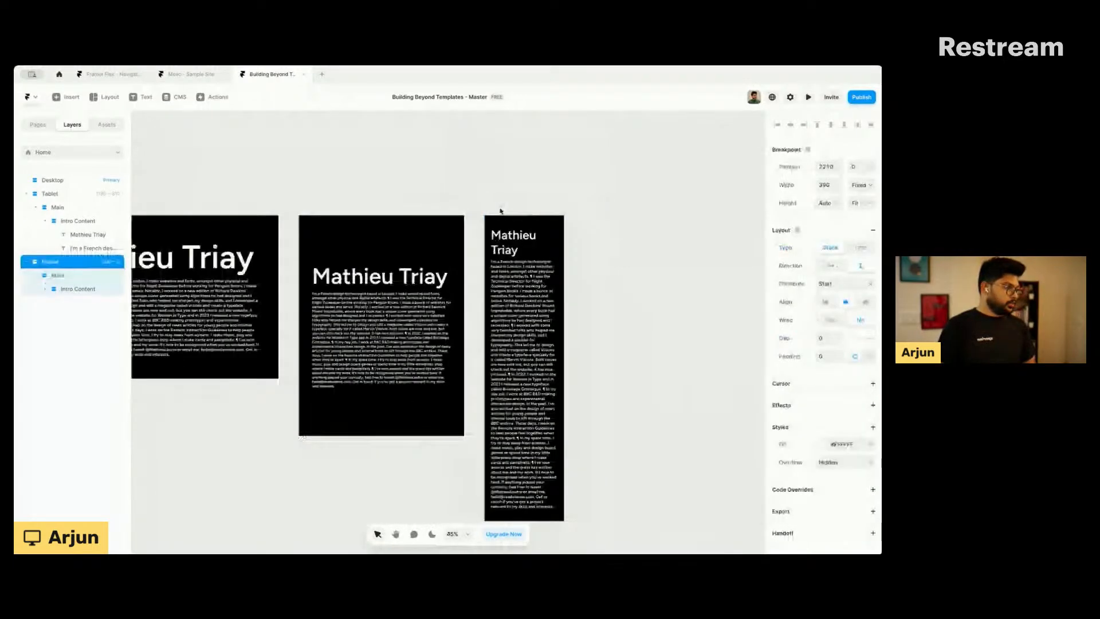
scroll(501, 211, "left", 8)
scroll(501, 211, "down", 4)
left_click(861, 97)
Step: Publish the latest changes to the framer.app site and switch to the browser to view it
left_click(822, 184)
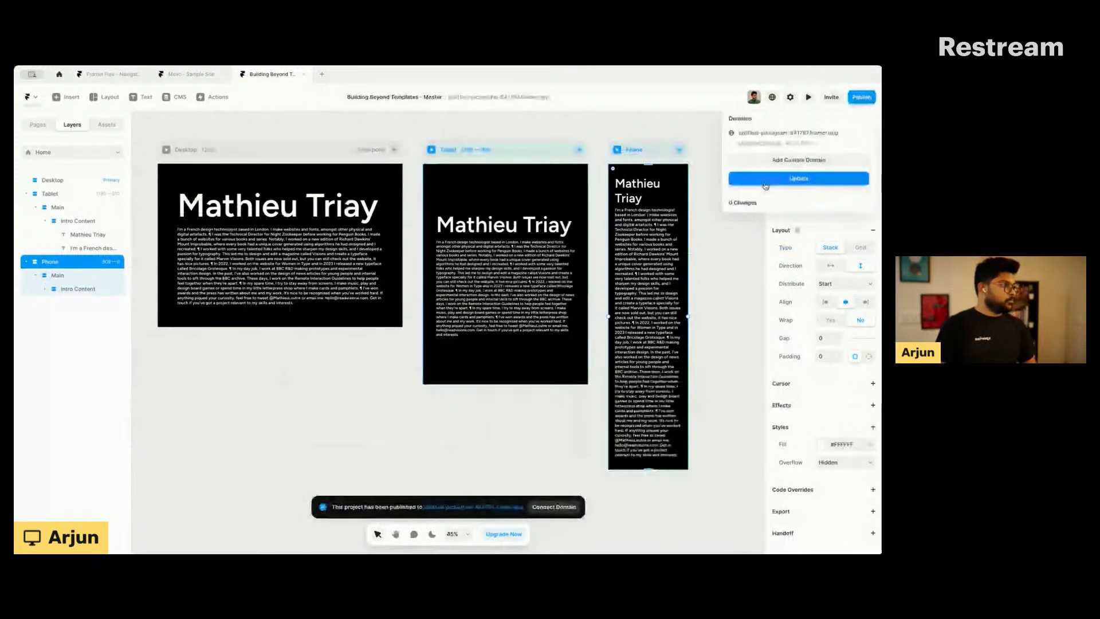
left_click(458, 508)
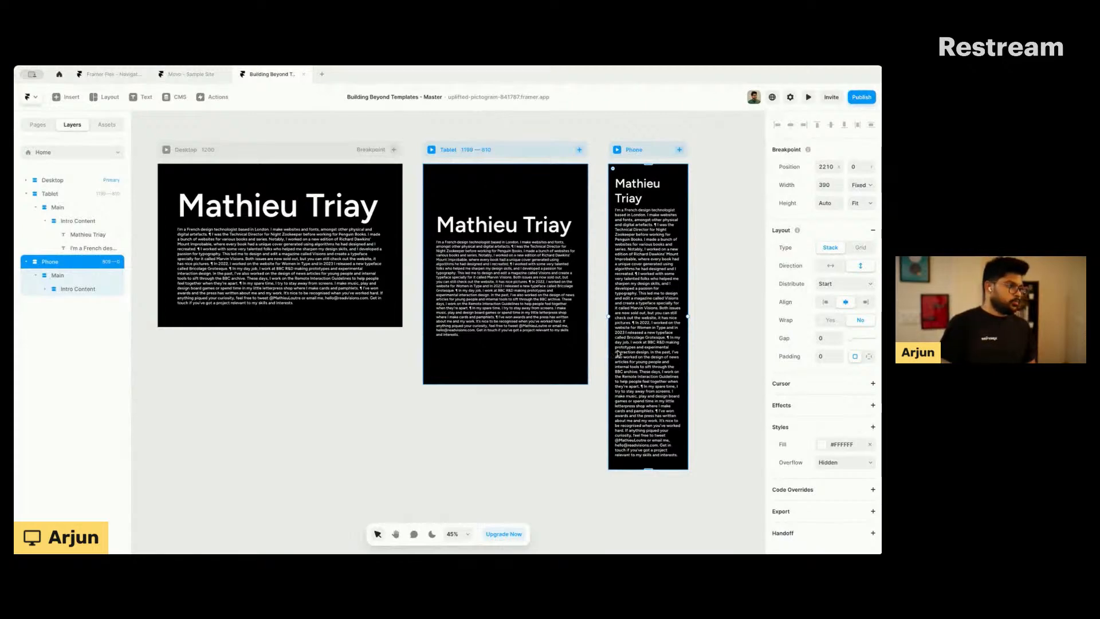
key("super+Tab")
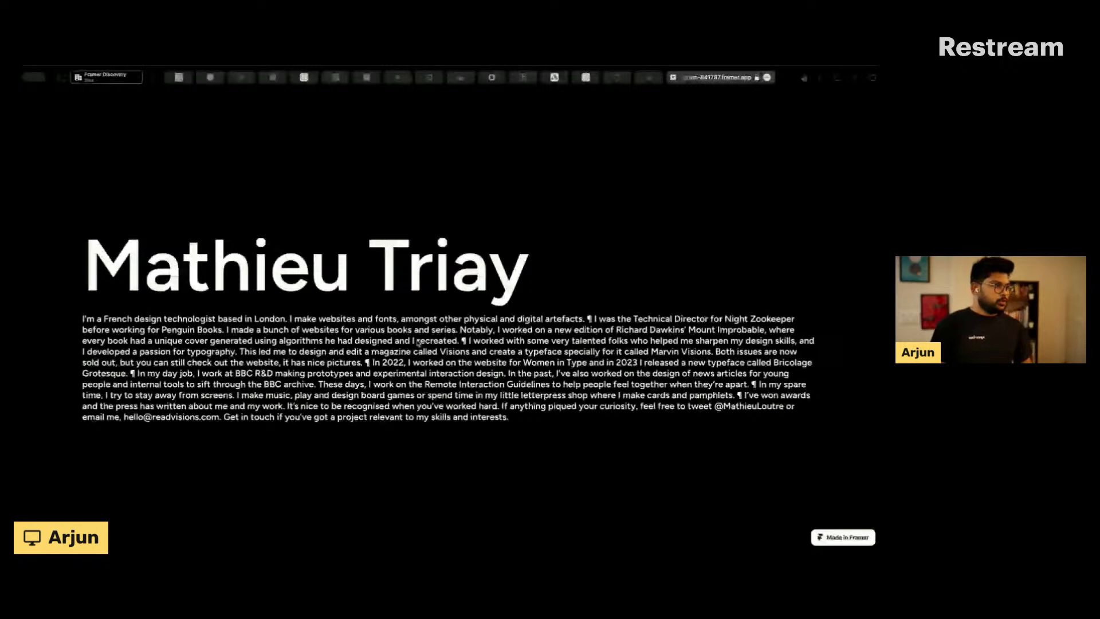
left_click(399, 217)
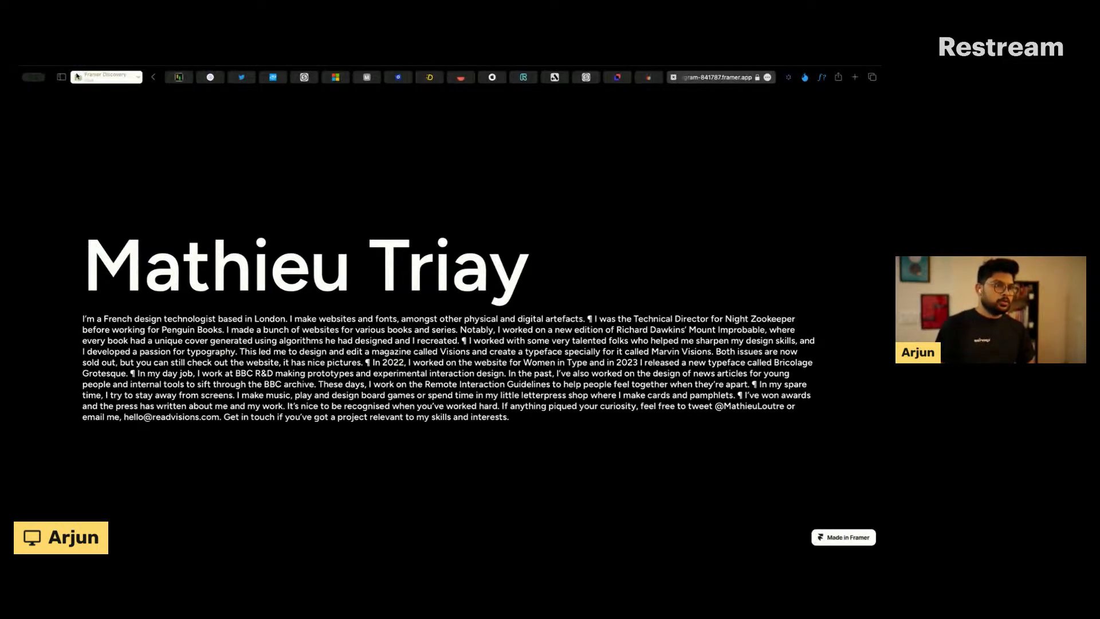
key("super+alt+r")
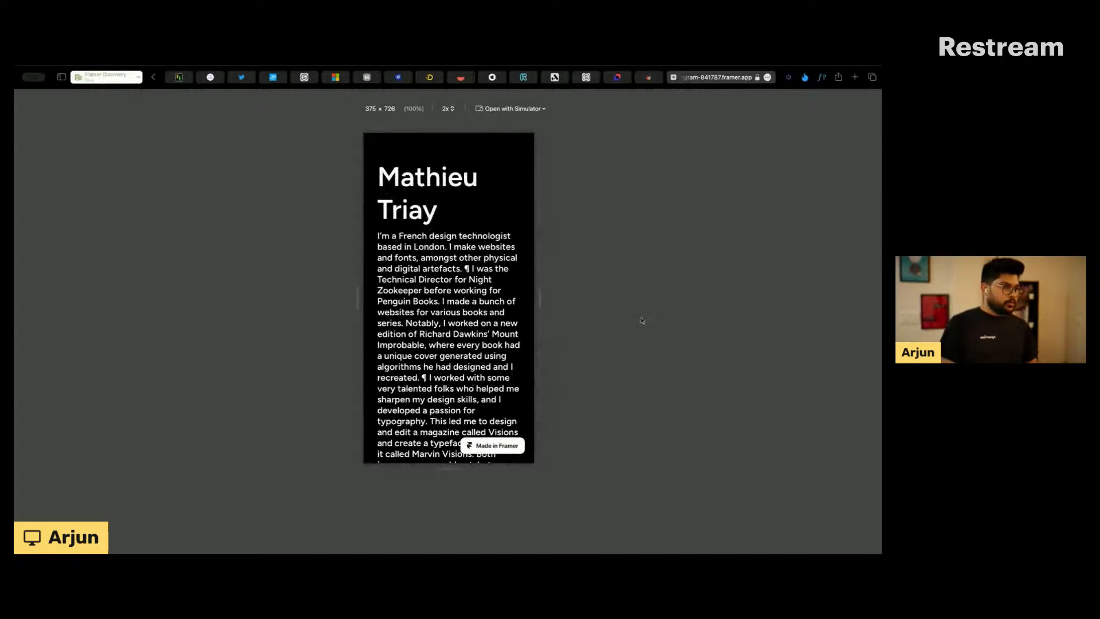
left_click_drag(534, 295, 786, 317)
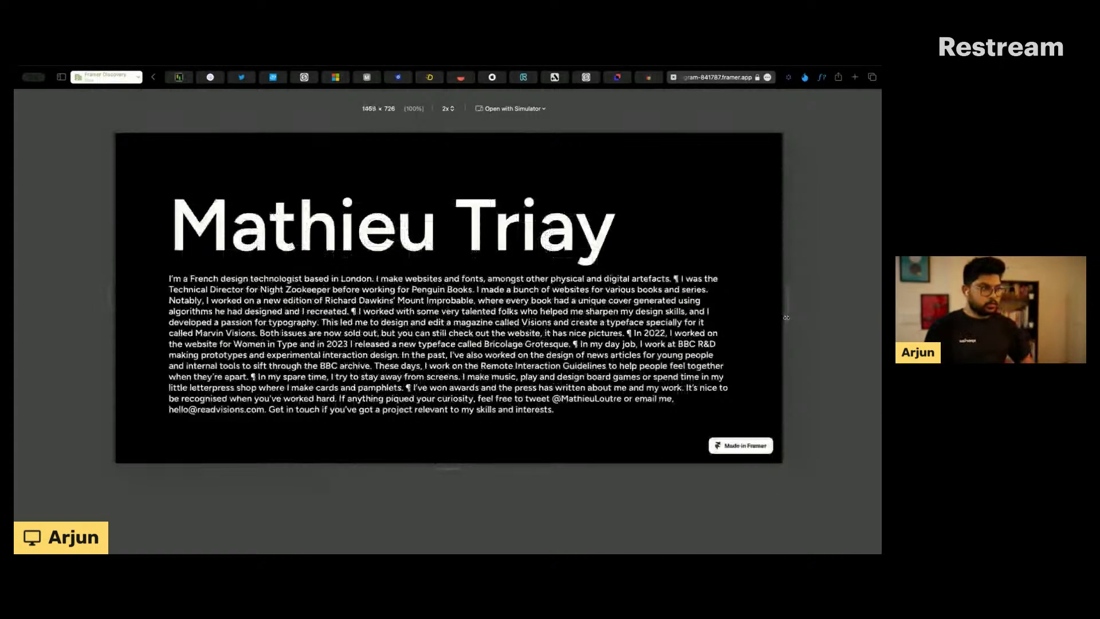
left_click(715, 80)
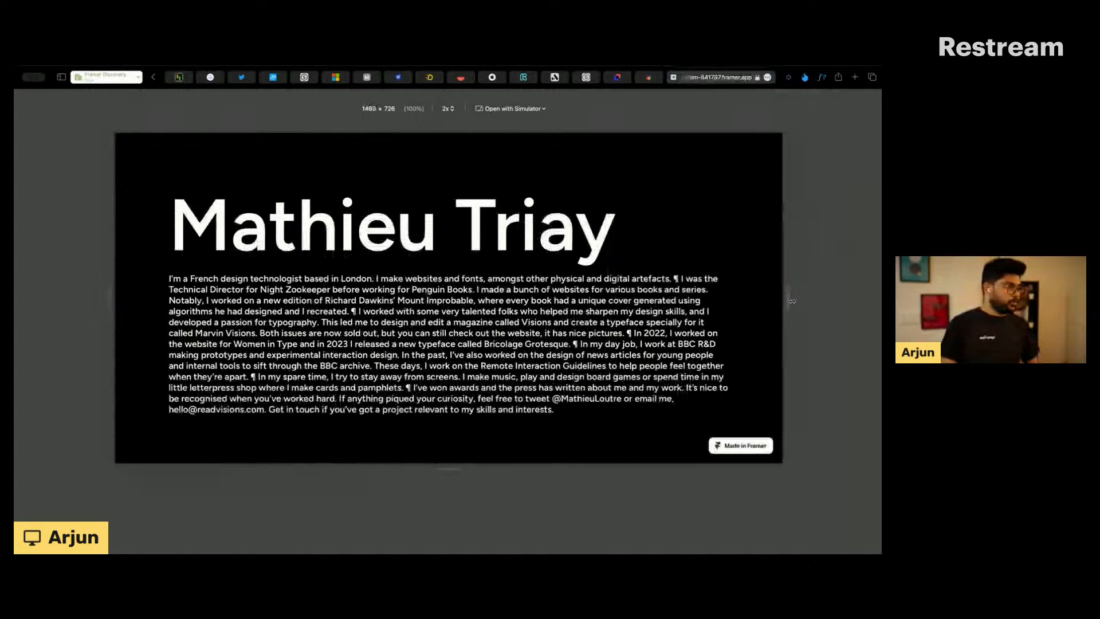
left_click_drag(792, 301, 686, 351)
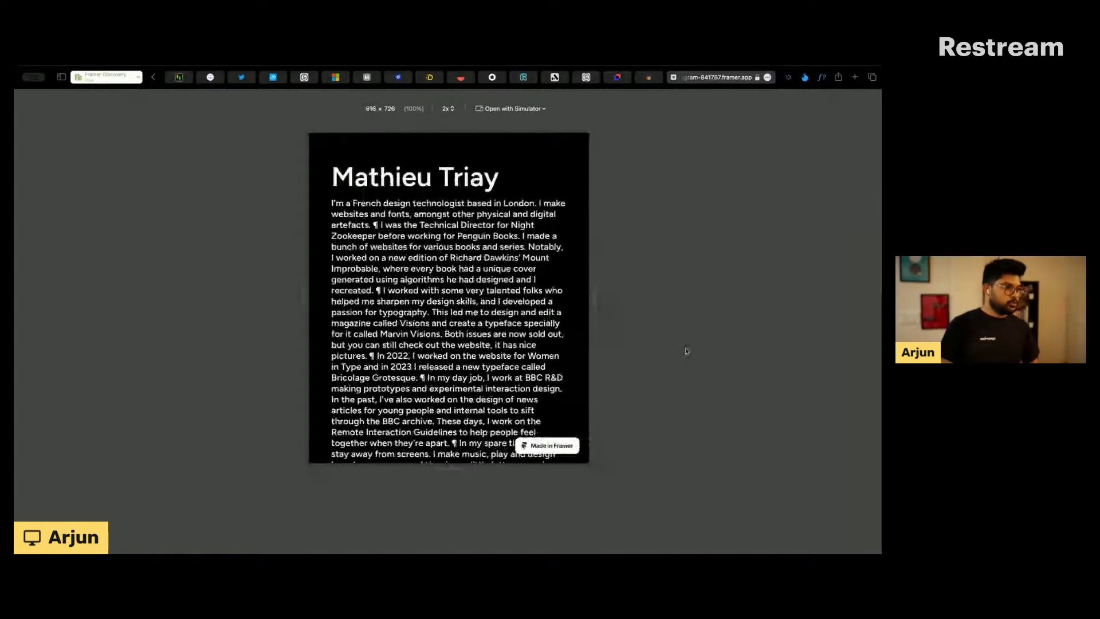
key("ctrl+super+r")
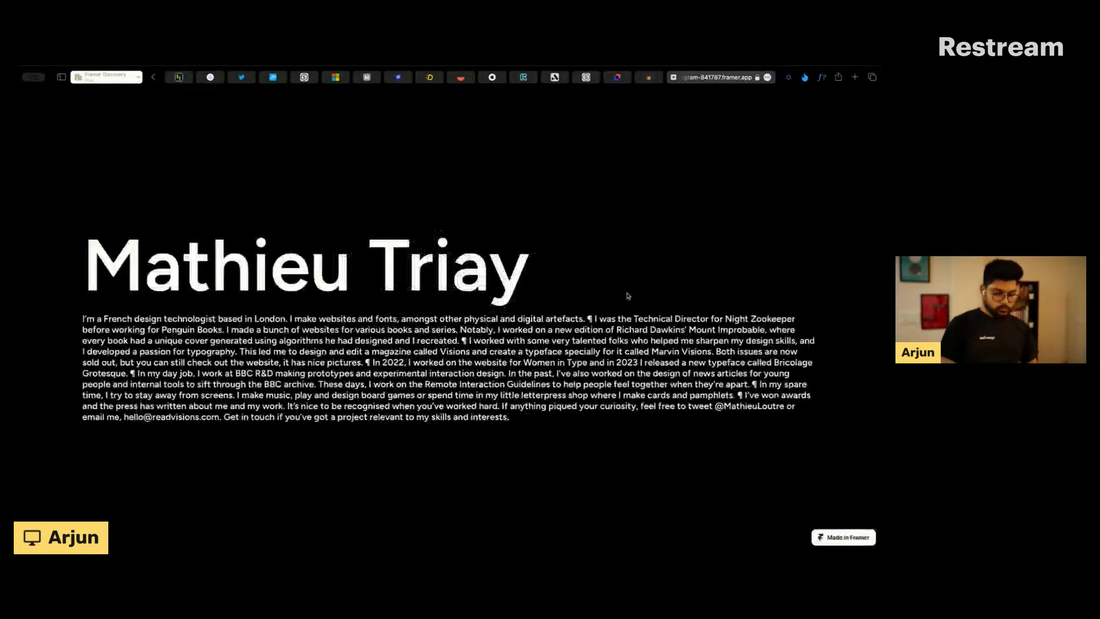
key("super+Tab")
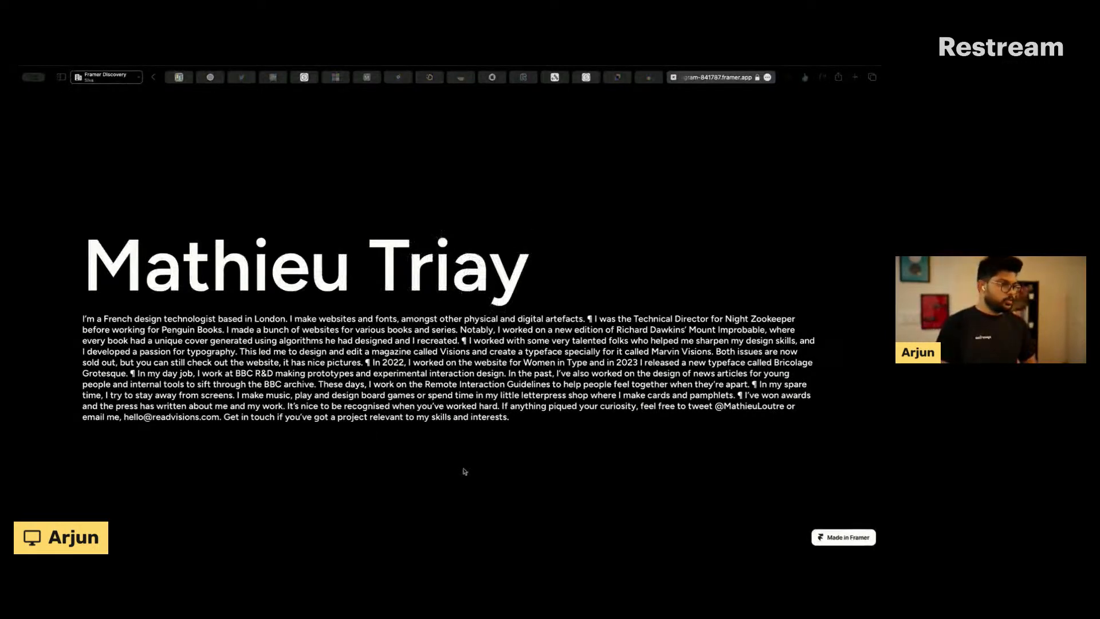
left_click(409, 488)
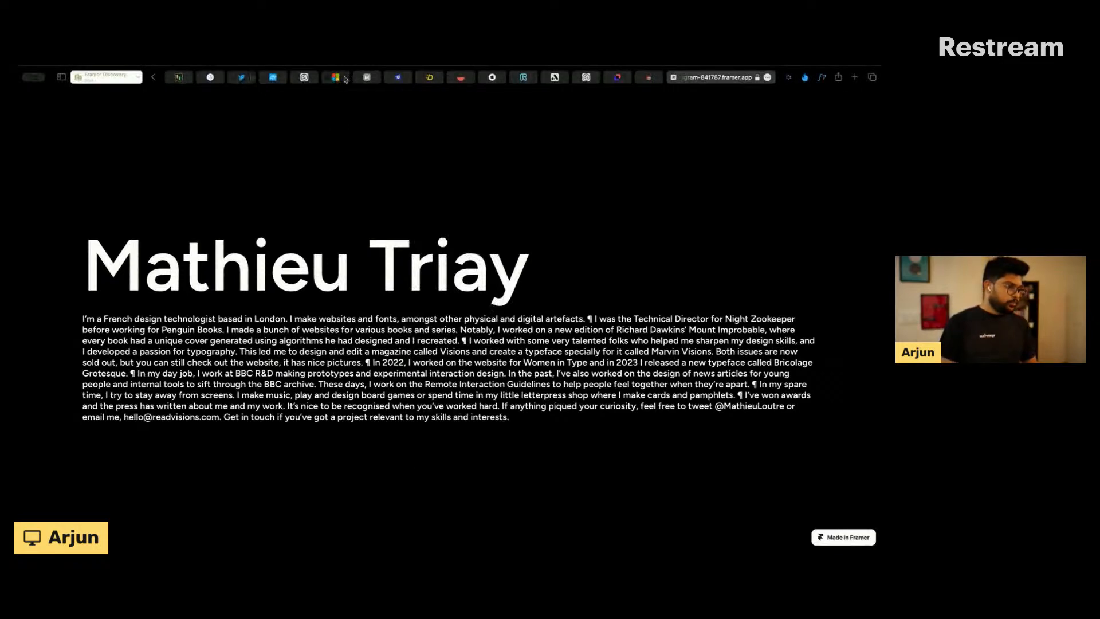
Step: Flip through the portfolio, moxie strategies, iPad Pro and Runway example tabs
left_click(403, 80)
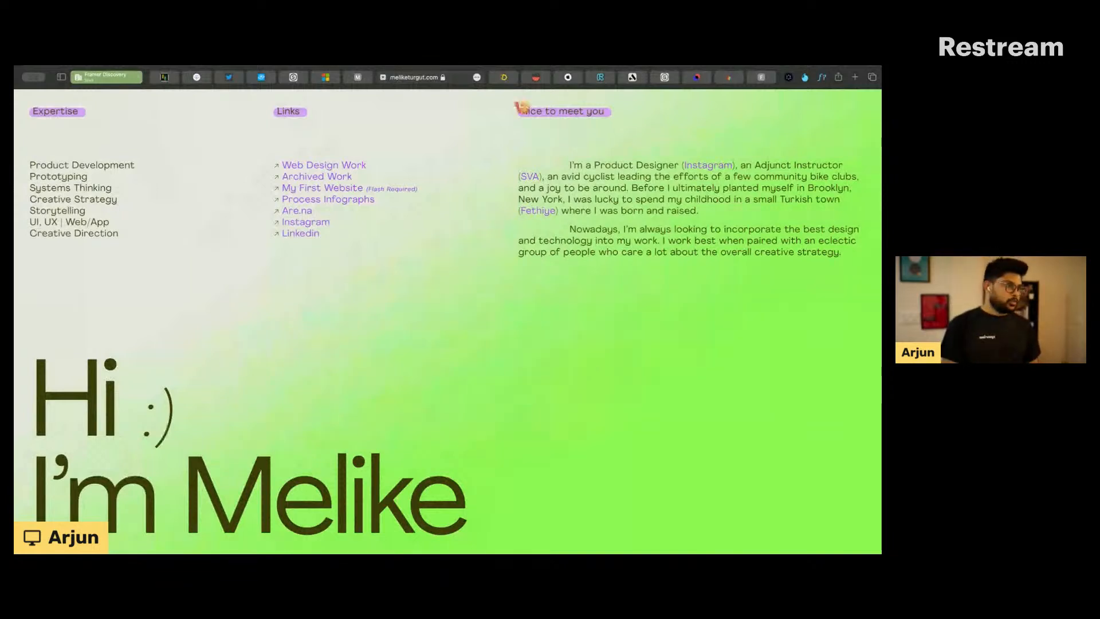
mouse_move(508, 80)
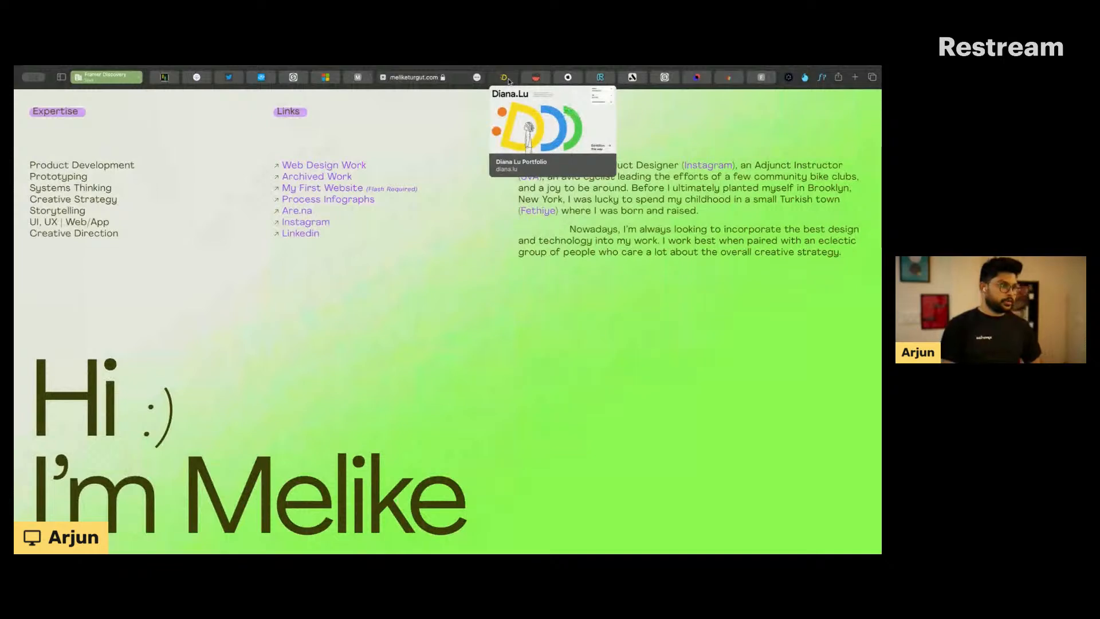
left_click(505, 77)
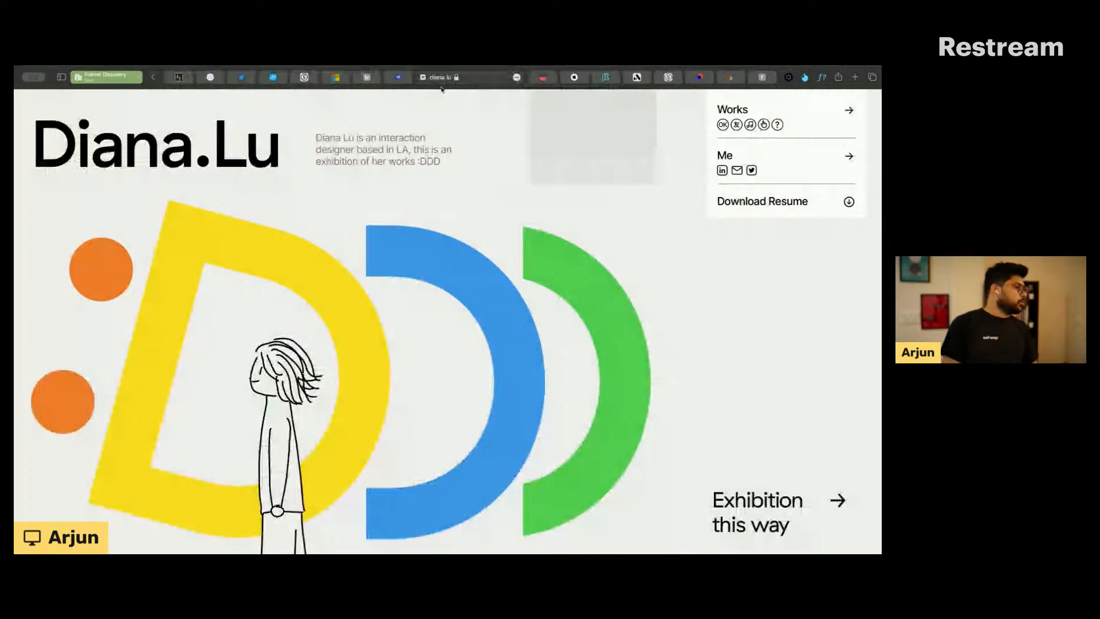
left_click(551, 80)
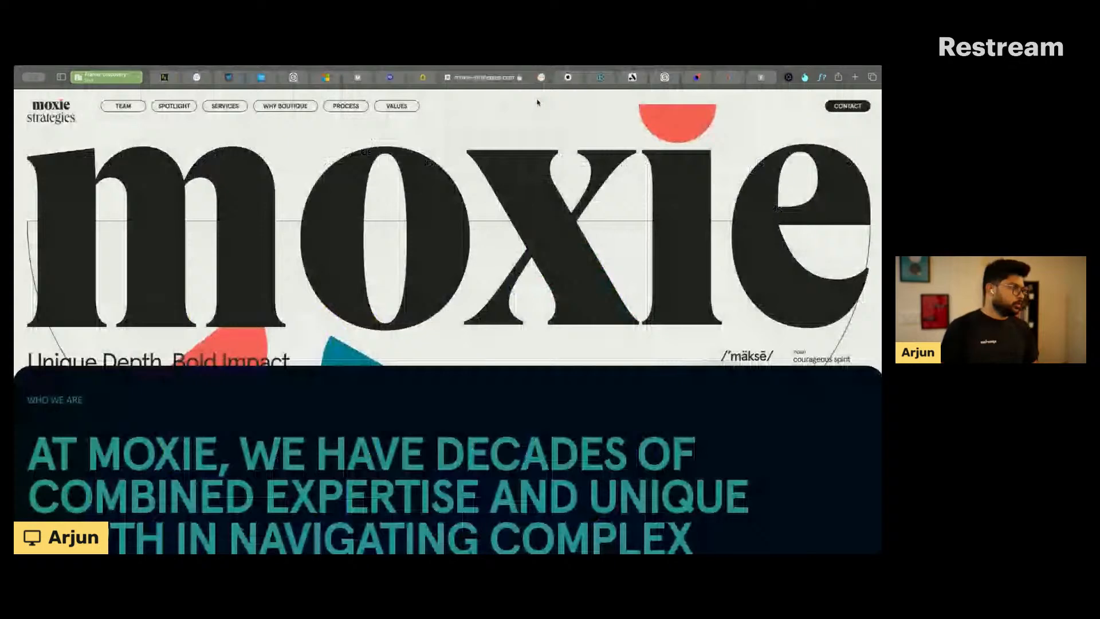
left_click(569, 81)
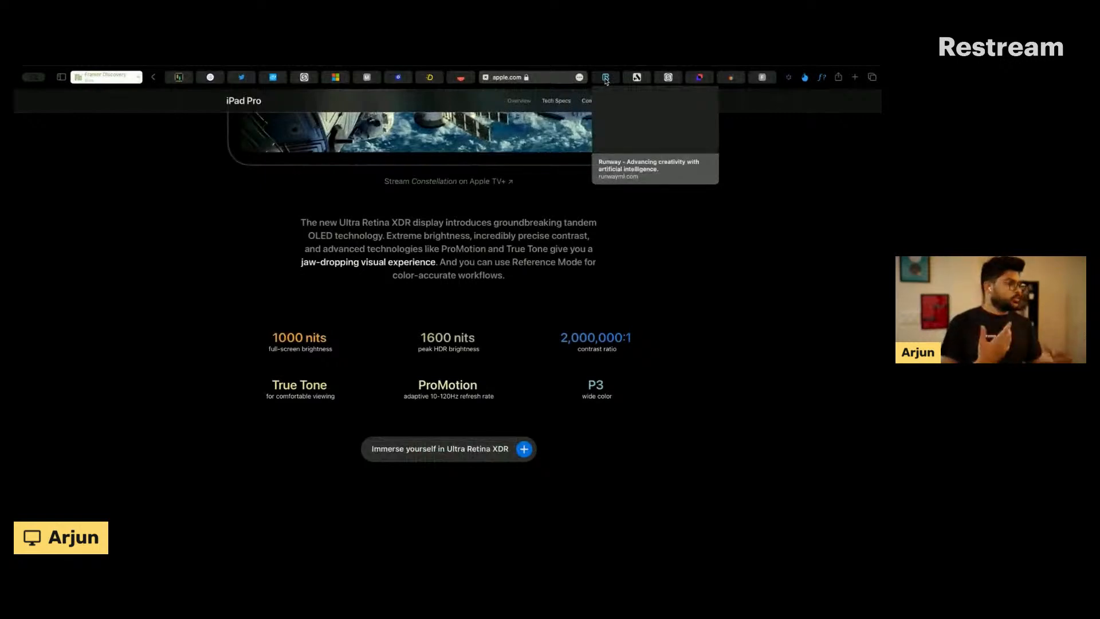
left_click(606, 77)
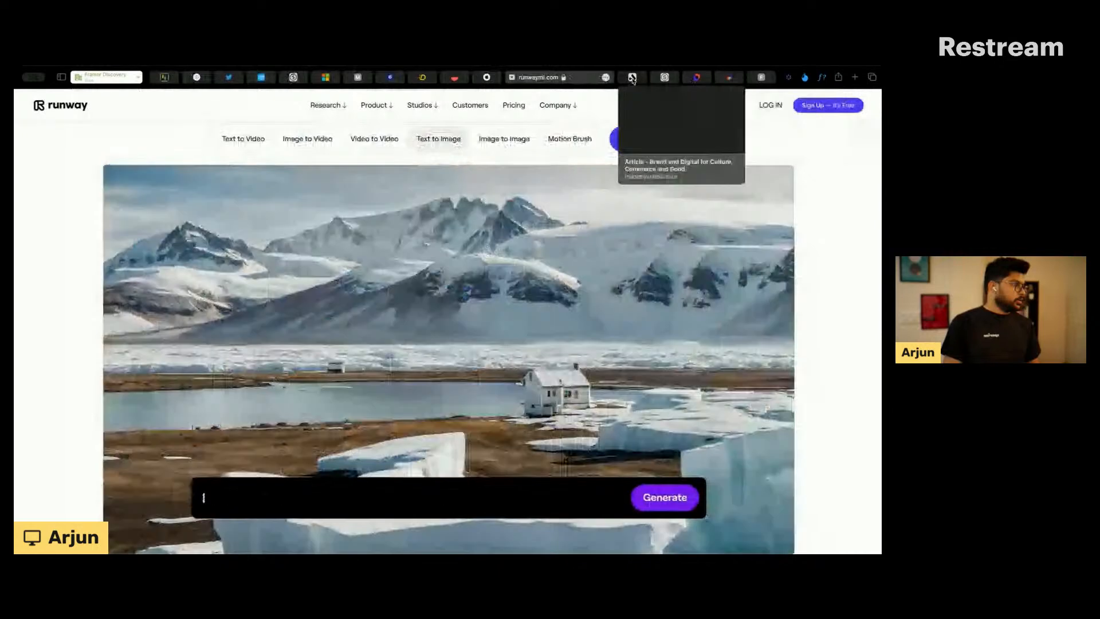
Step: Scroll the Docusign typography page, then go to the Navigation Bar components tab
left_click(697, 79)
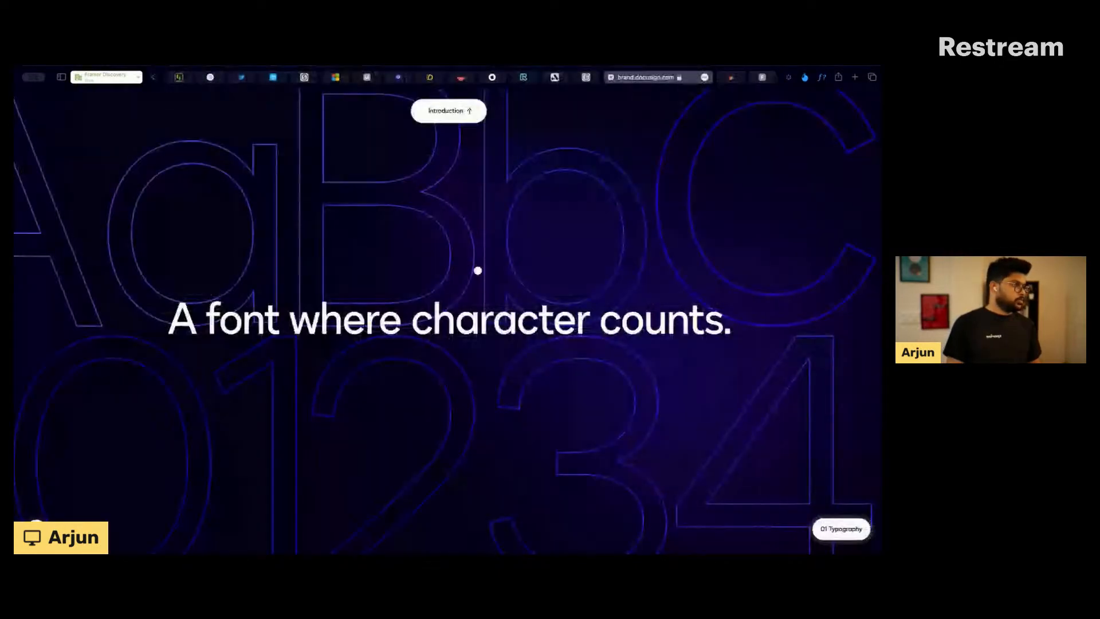
scroll(523, 301, "down", 5)
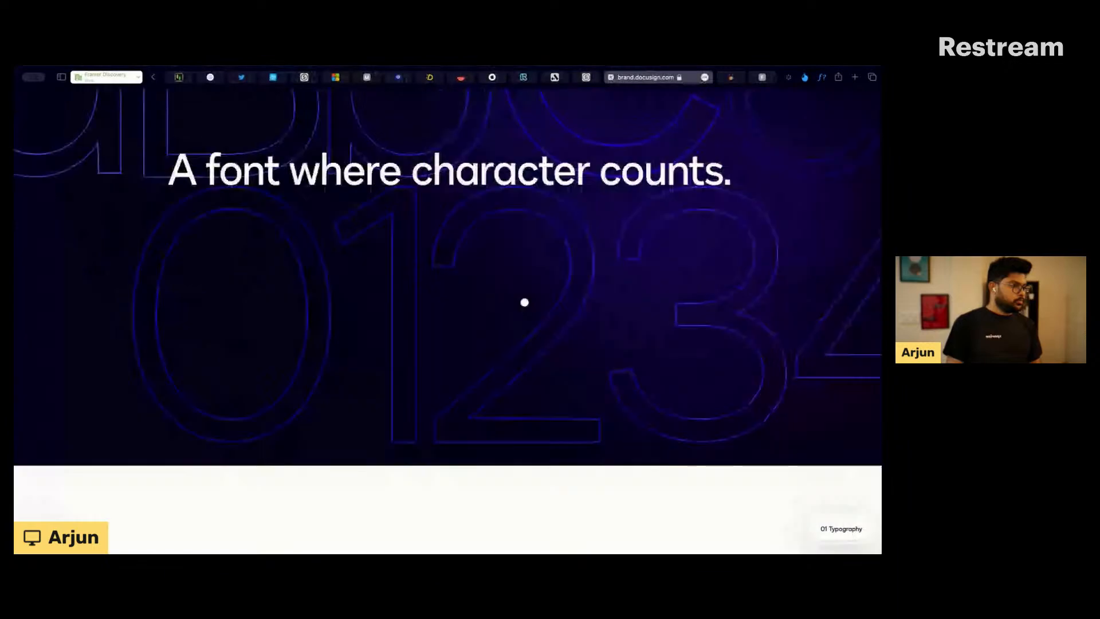
scroll(525, 302, "up", 2)
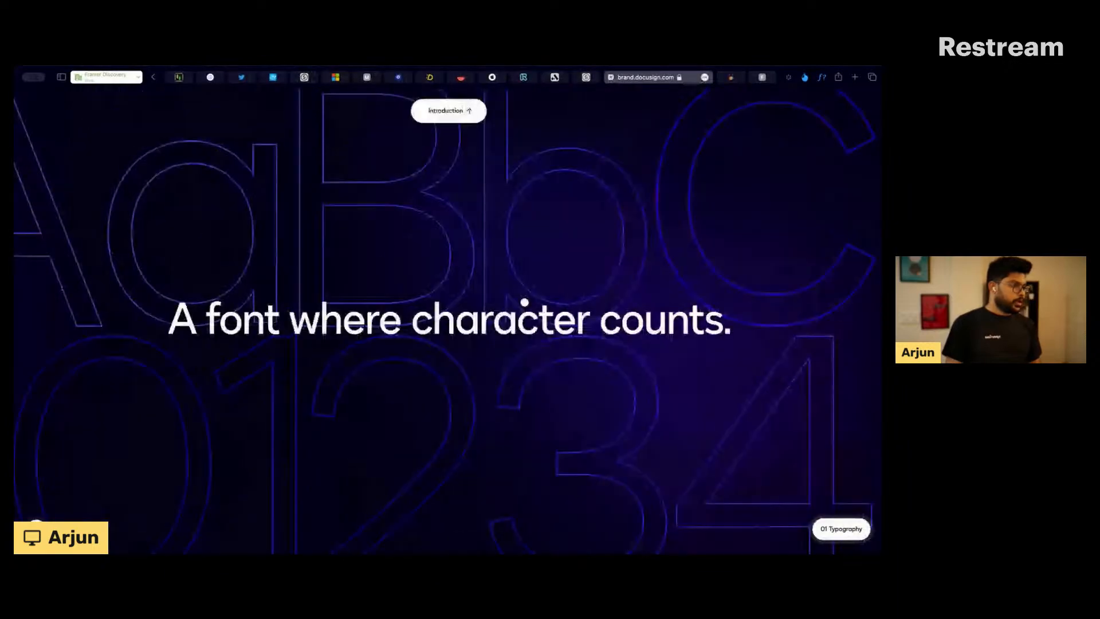
scroll(524, 302, "down", 5)
scroll(524, 302, "up", 5)
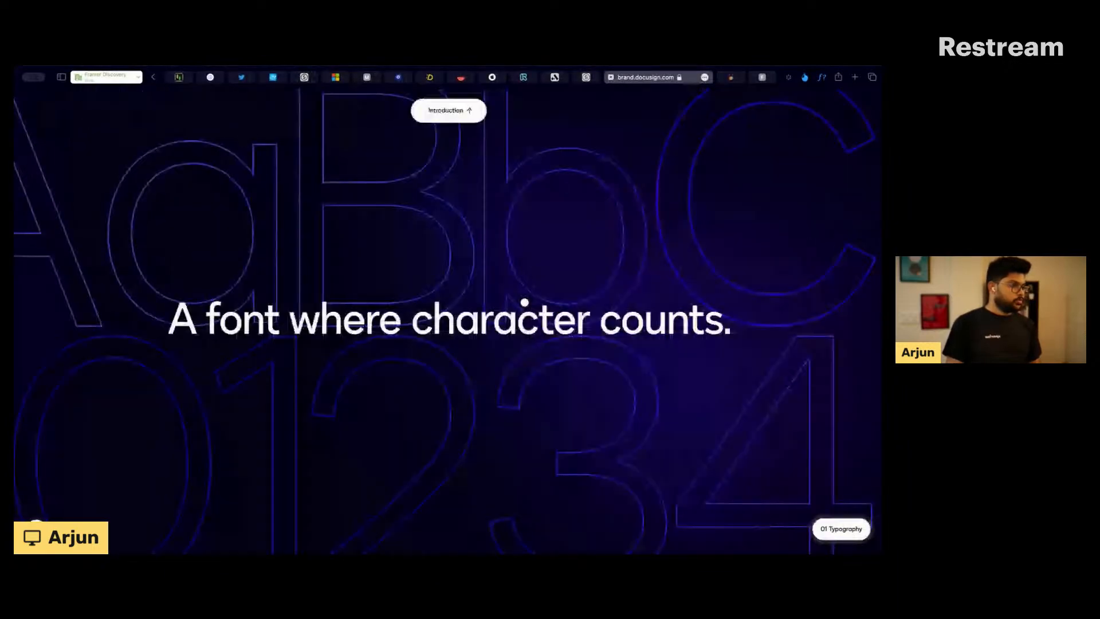
mouse_move(763, 79)
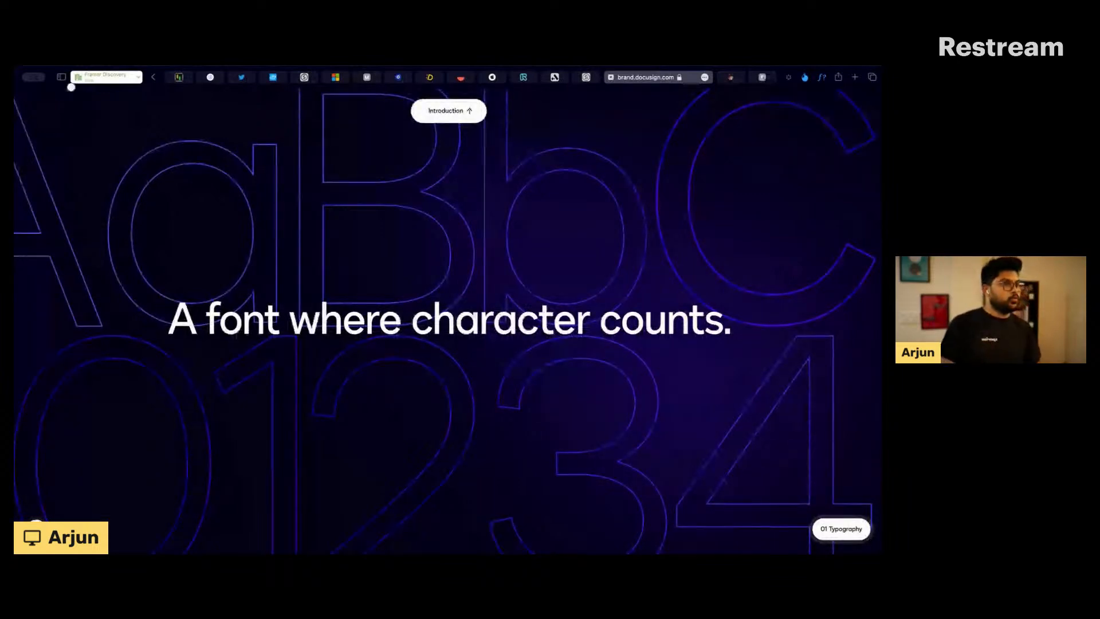
left_click(179, 77)
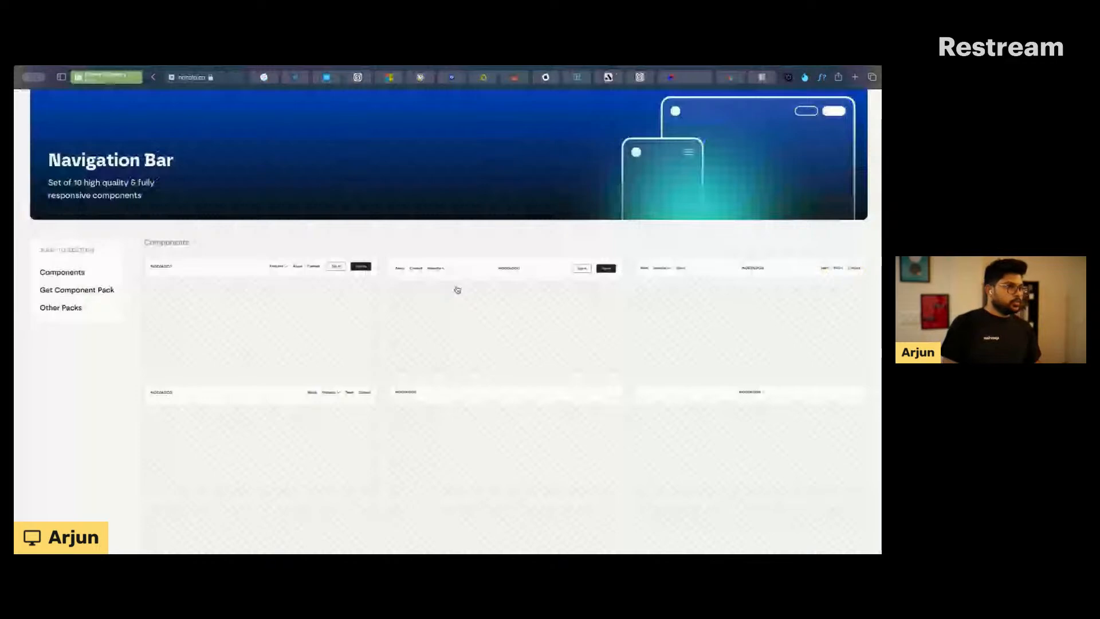